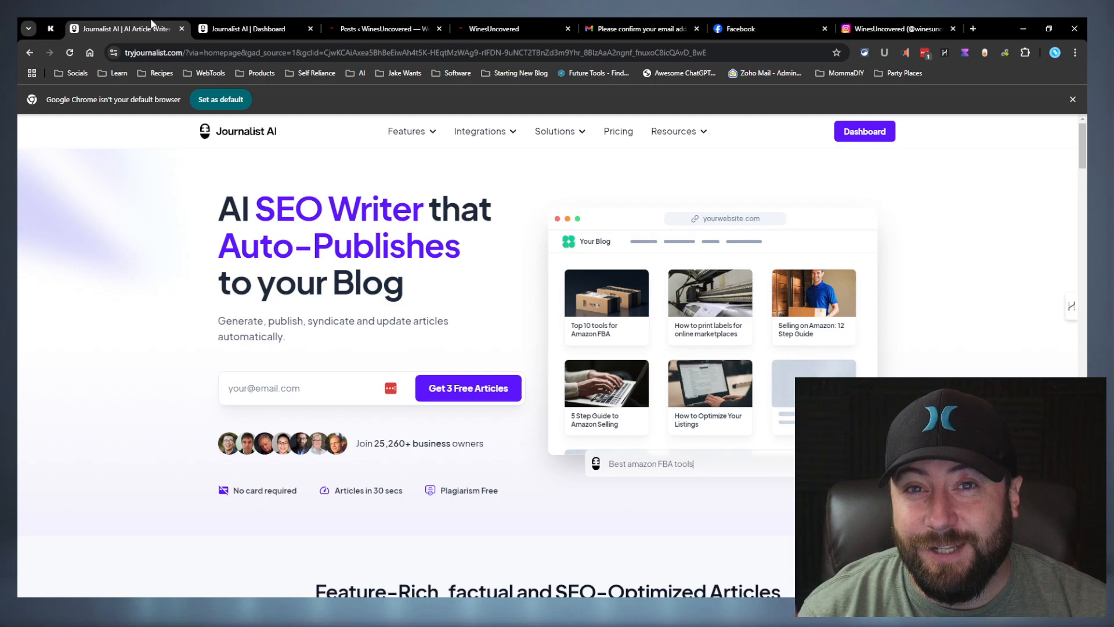
Look over the Journalist AI homepage, including the article features and the explanation of how the AI writer works
scroll(397, 479, down, 1)
scroll(397, 479, up, 1)
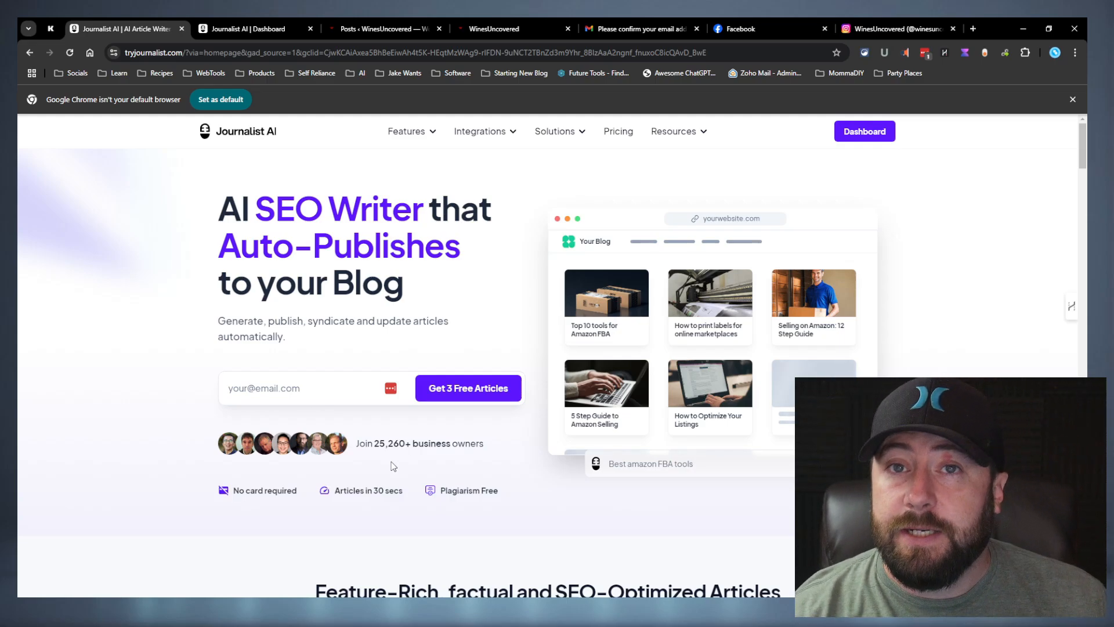
scroll(497, 210, down, 8)
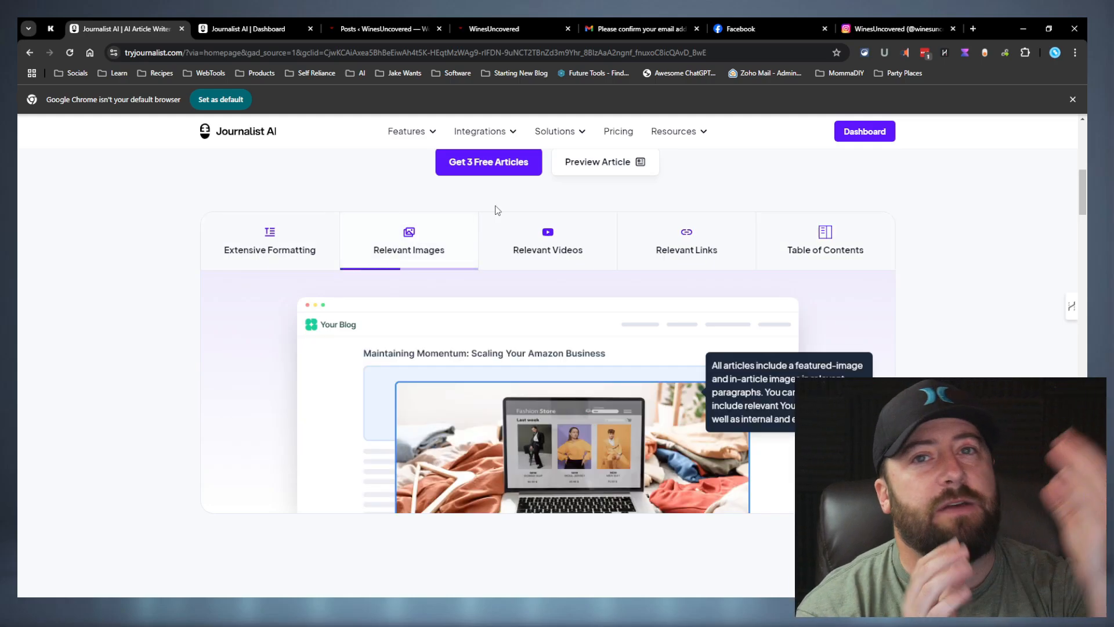
click(256, 134)
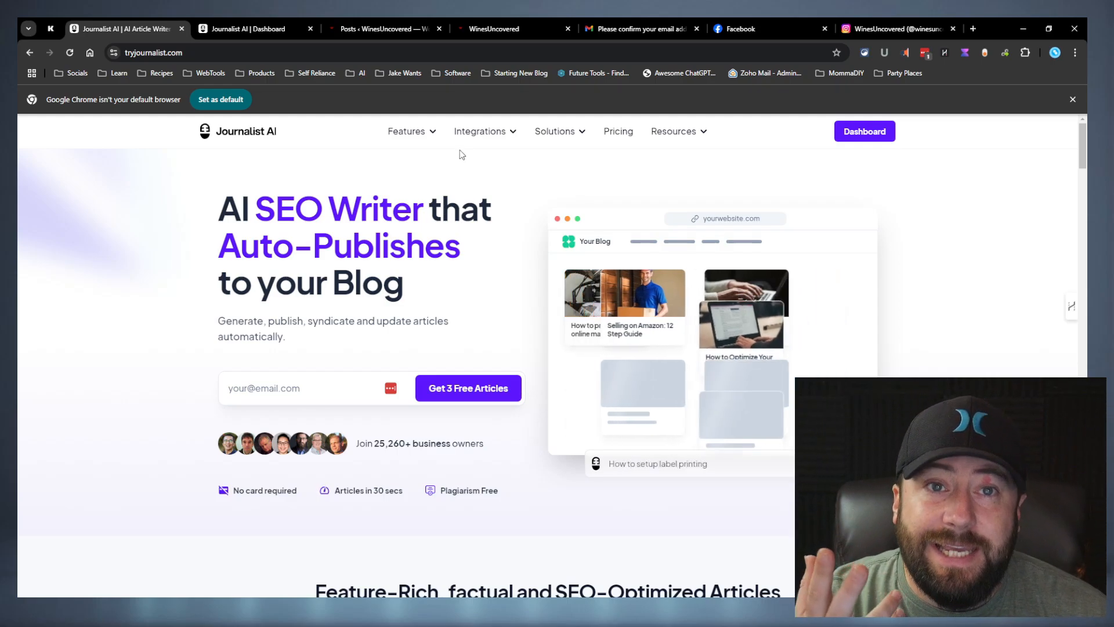
scroll(459, 150, down, 6)
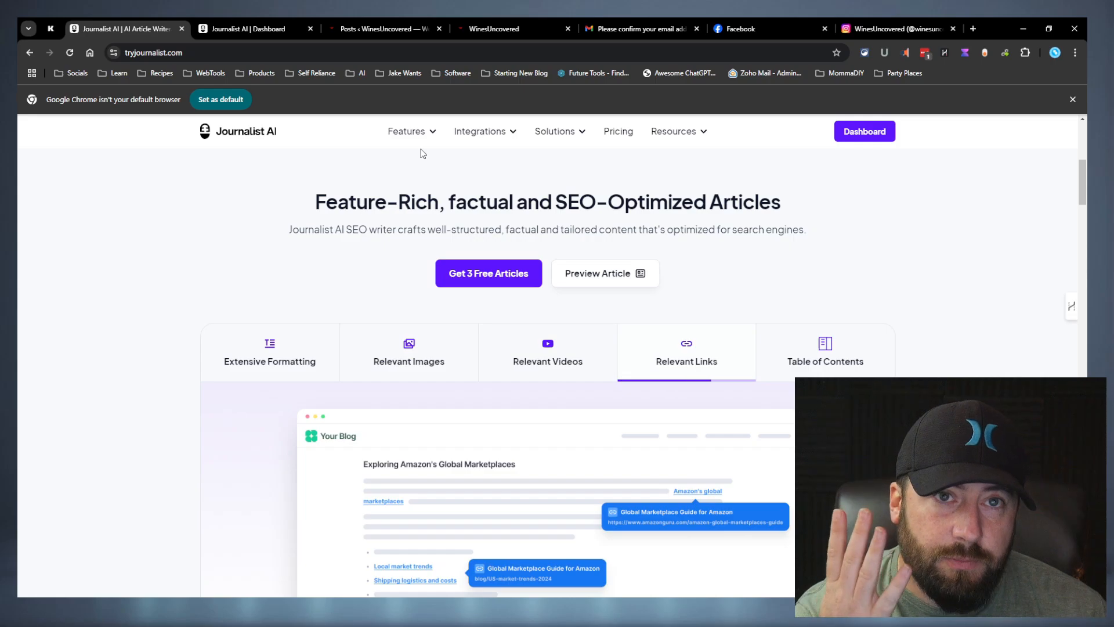
scroll(579, 158, down, 8)
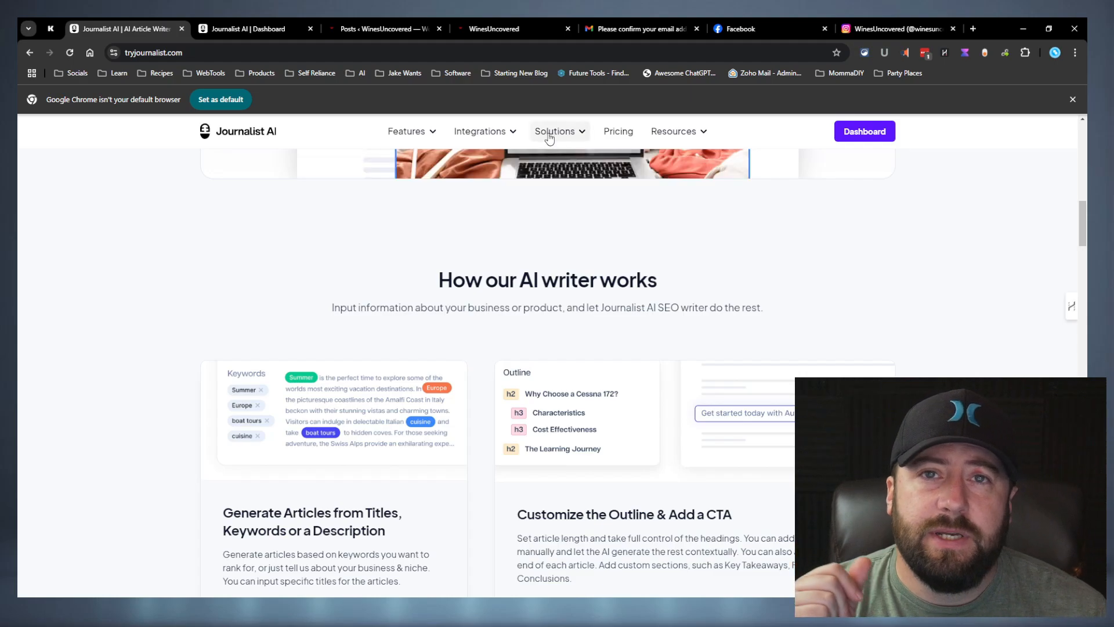
scroll(430, 191, down, 2)
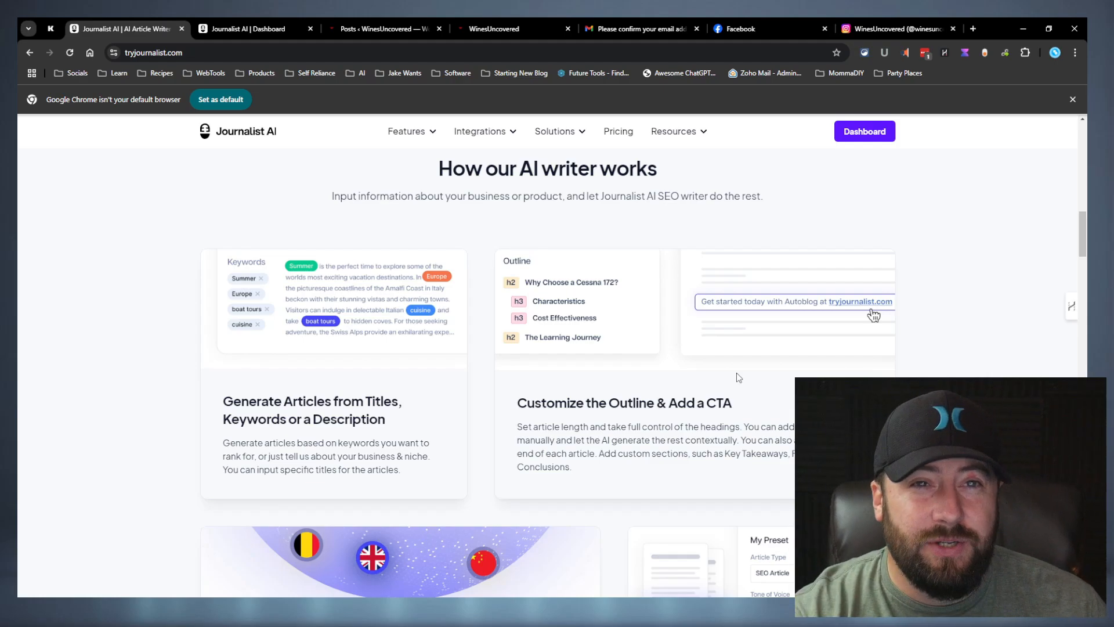
scroll(738, 377, down, 2)
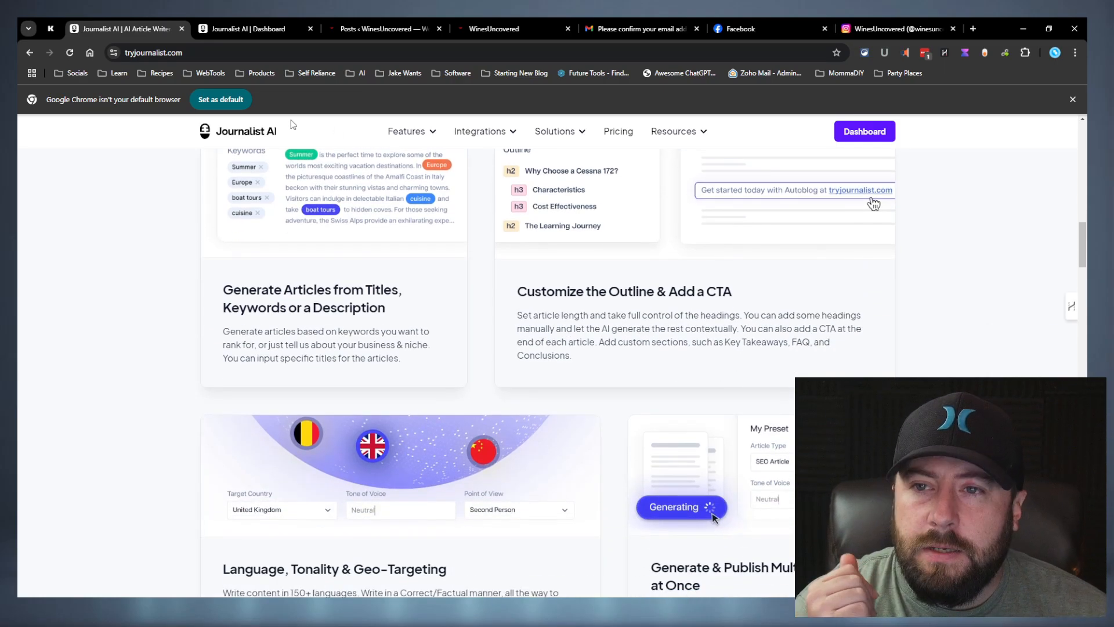
Switch to the Journalist AI dashboard and review the General, News, Amazon and Youtube article generation tools
click(243, 28)
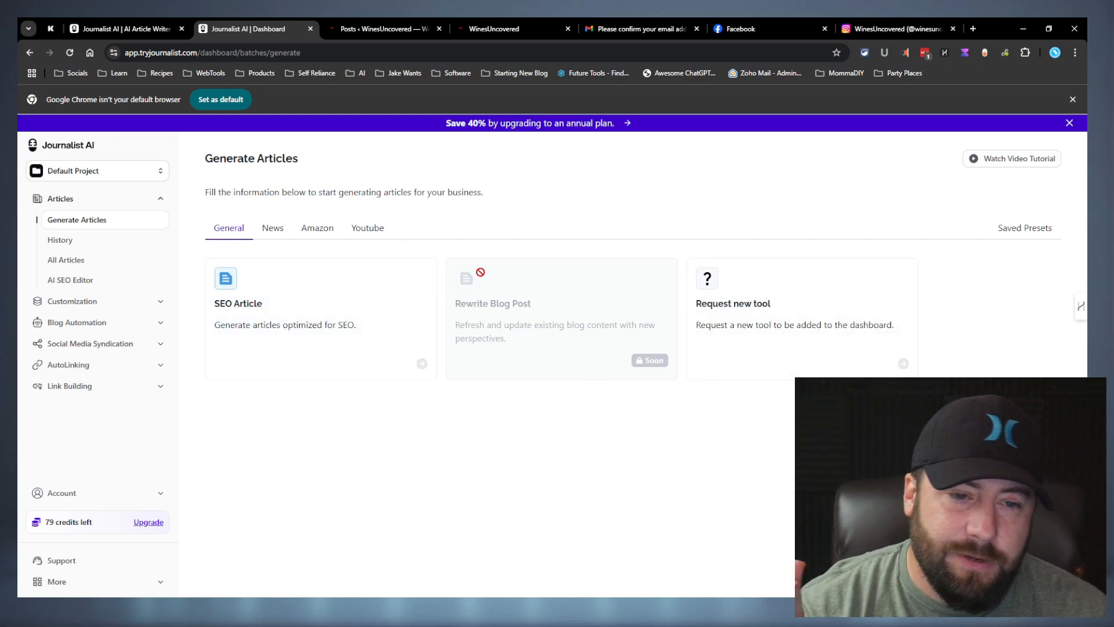
click(268, 228)
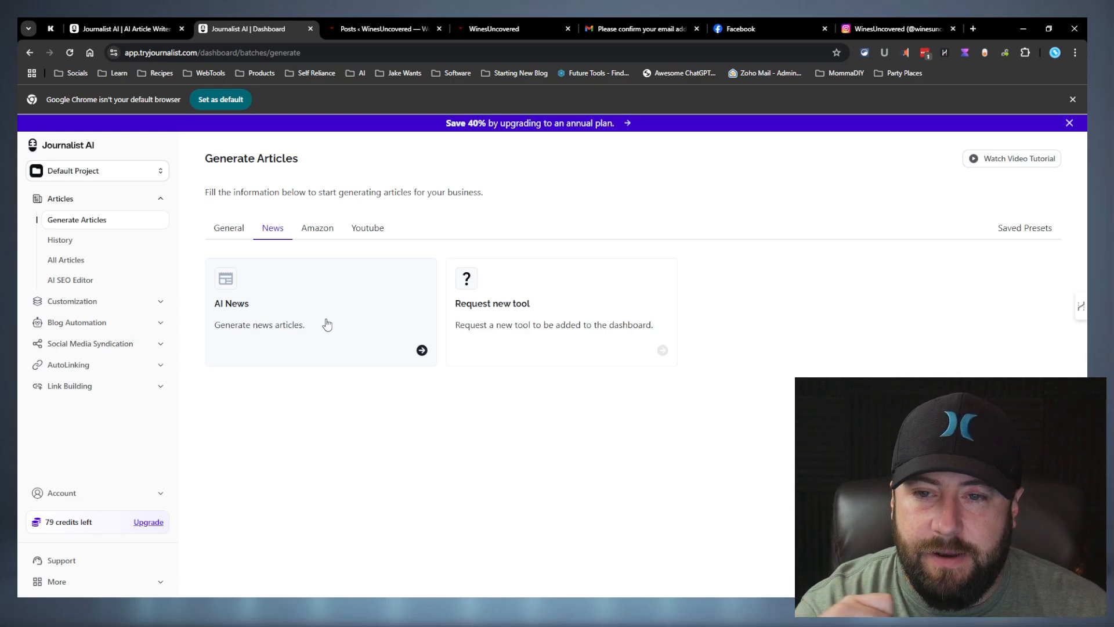
click(335, 227)
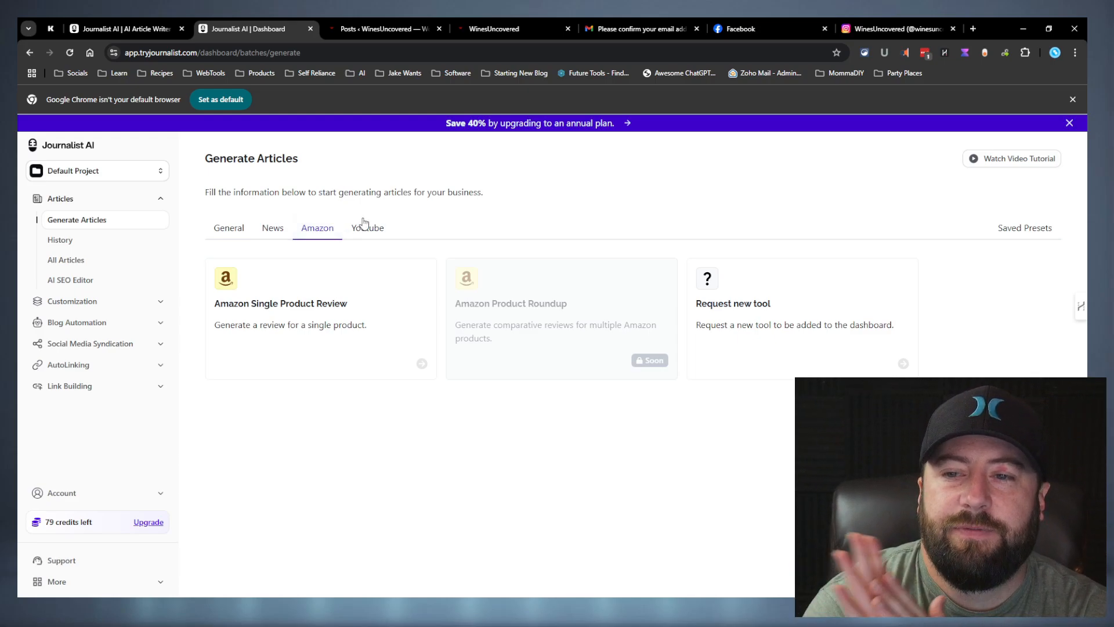
click(229, 227)
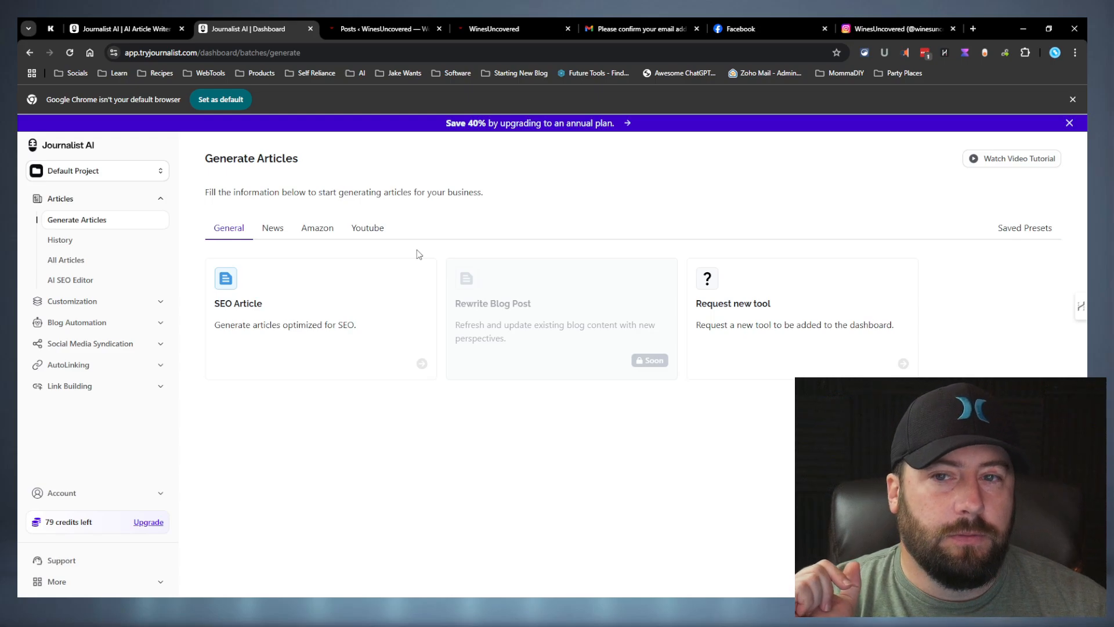
click(312, 231)
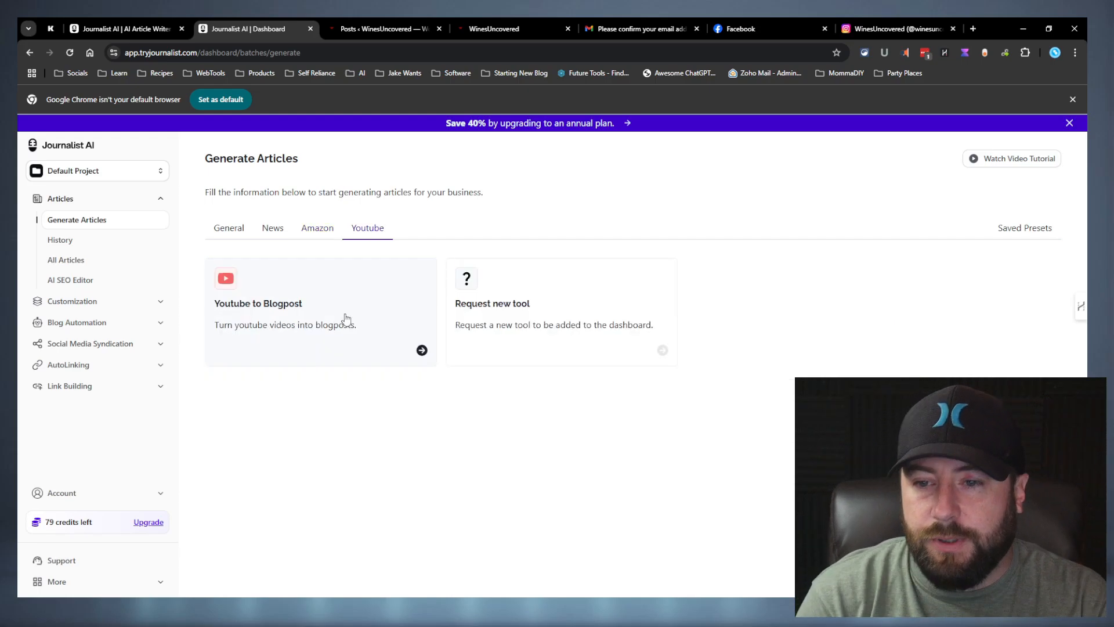
Check the Default Project's batch history and view the list of available projects
click(60, 239)
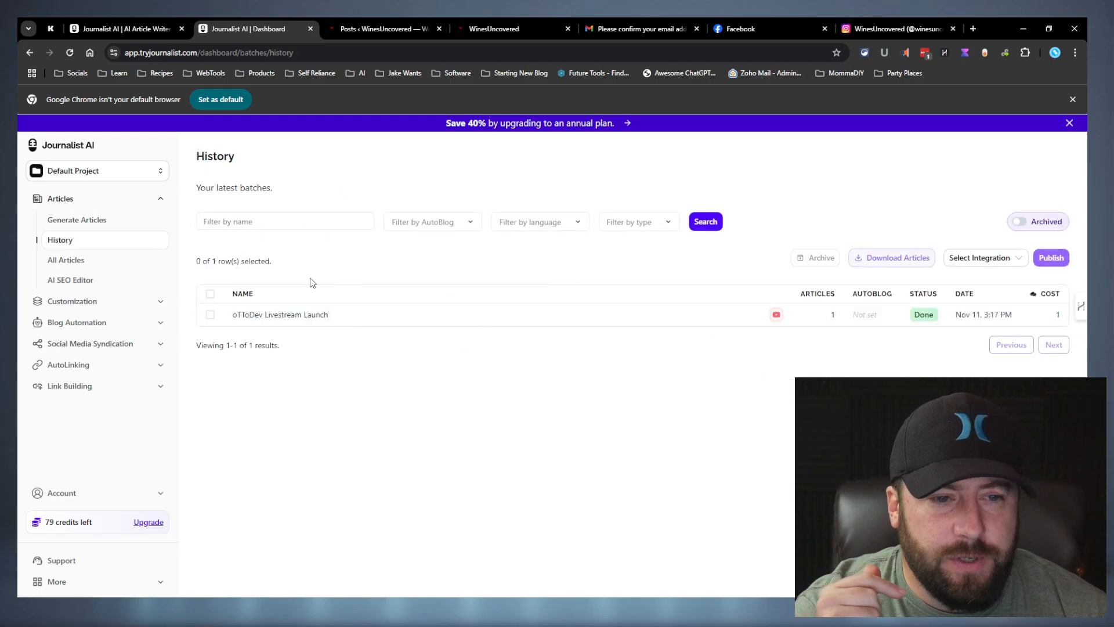
click(70, 172)
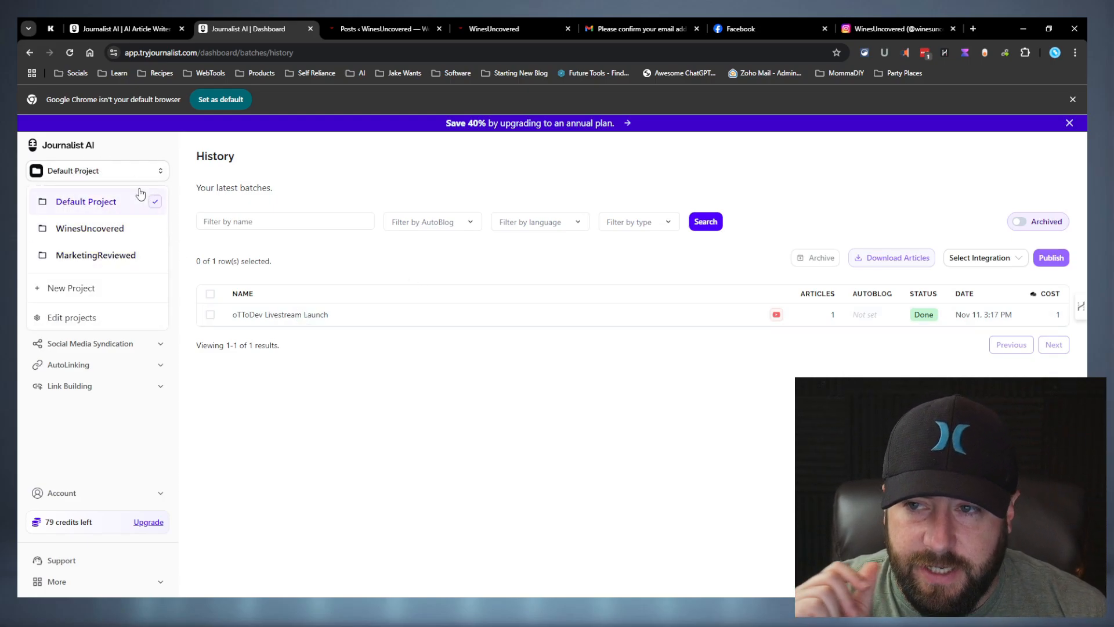
click(165, 155)
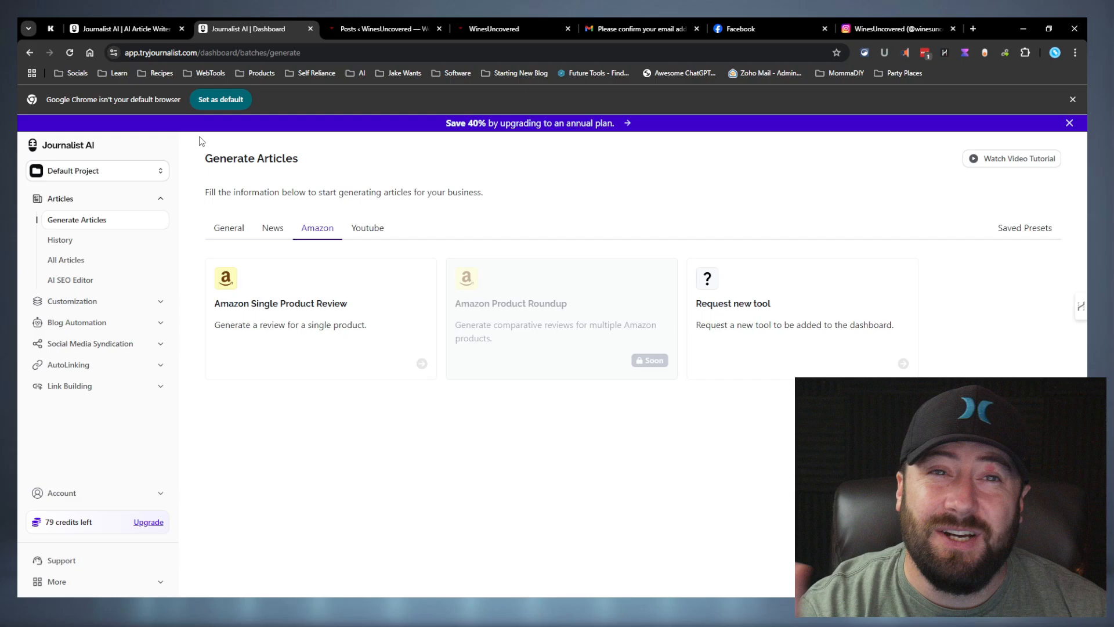
Switch the active project from Default Project to WinesUncovered
click(152, 174)
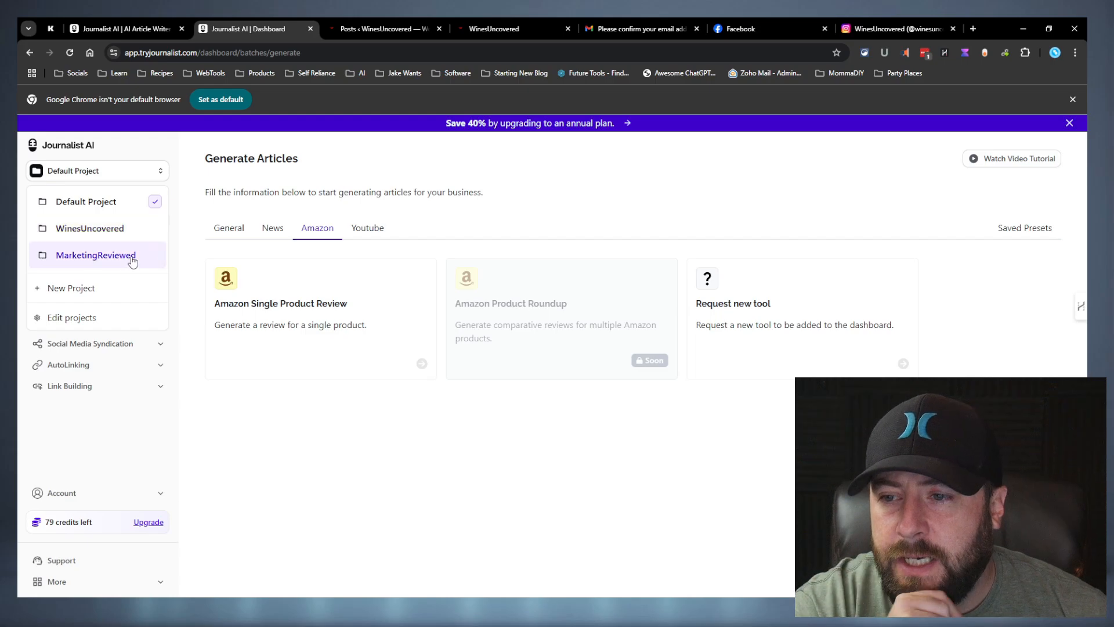
click(189, 216)
click(113, 179)
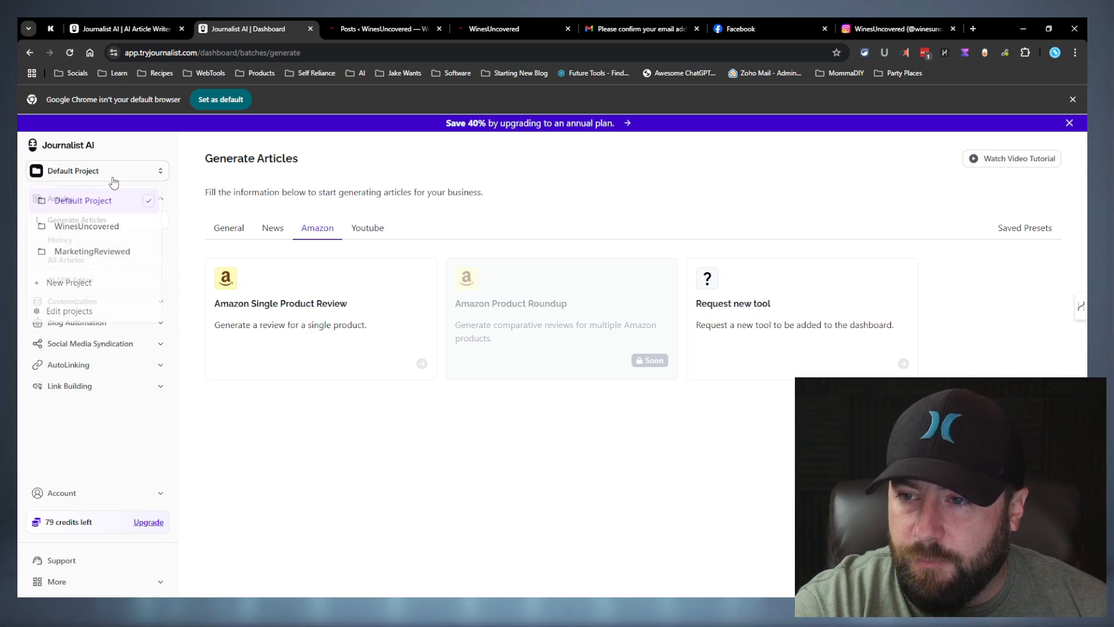
click(106, 238)
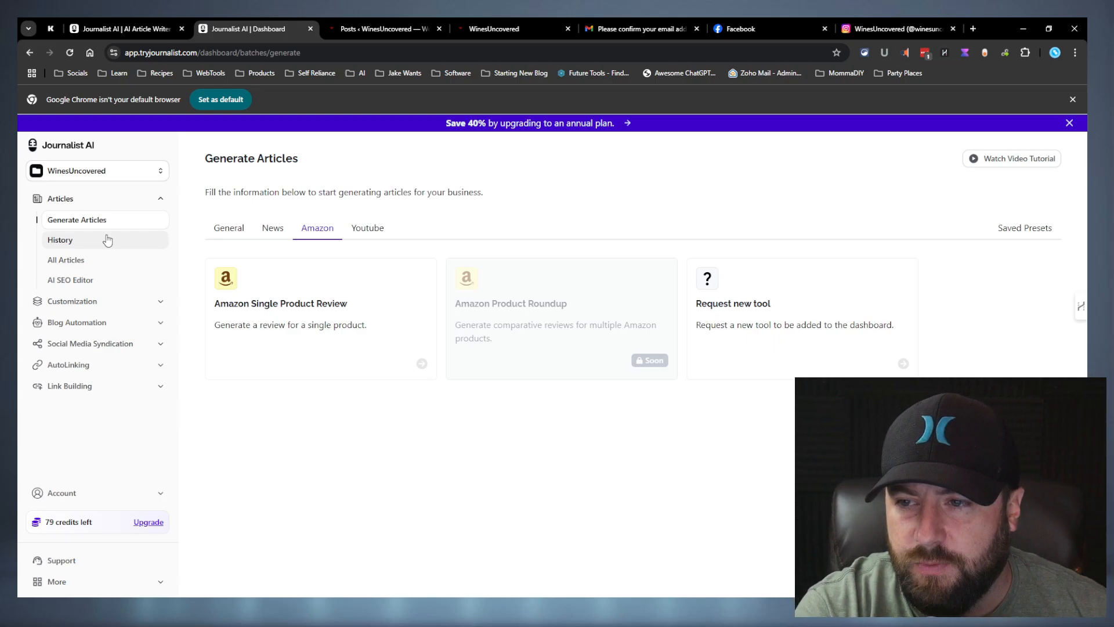
Review the generated article batches in the WinesUncovered project's history
click(107, 240)
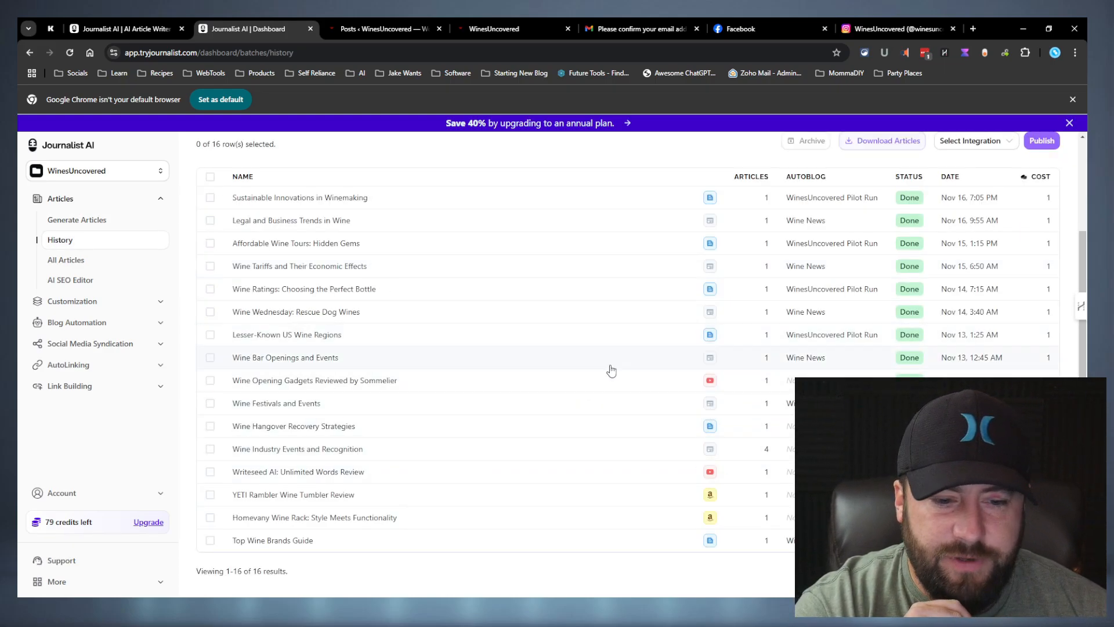
scroll(612, 370, up, 2)
scroll(590, 392, down, 2)
drag(289, 572, 224, 572)
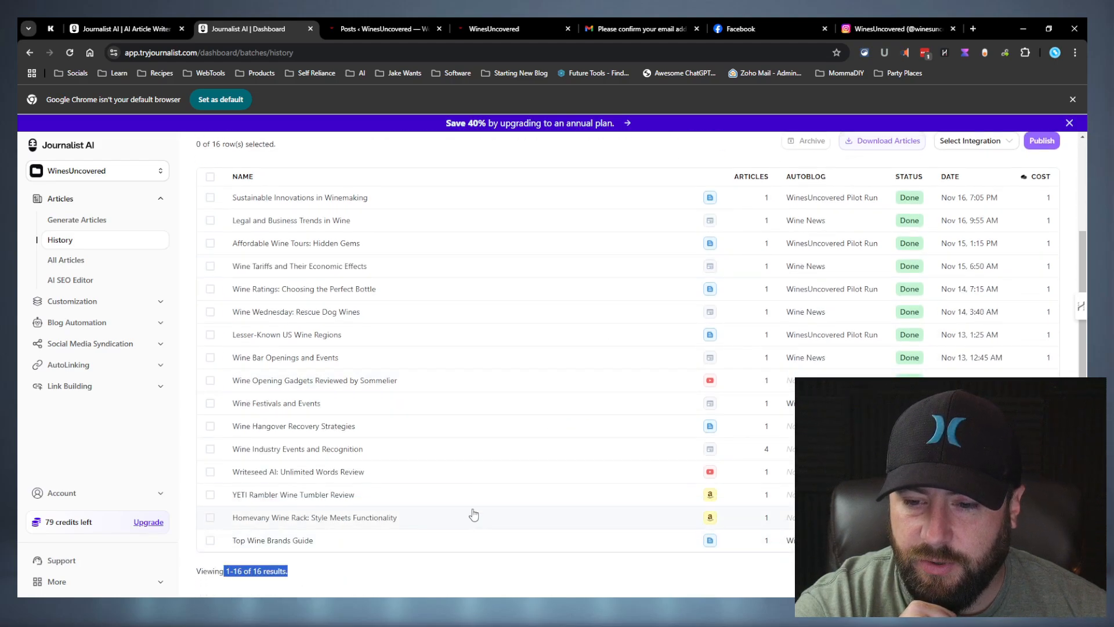
click(553, 472)
scroll(700, 250, up, 2)
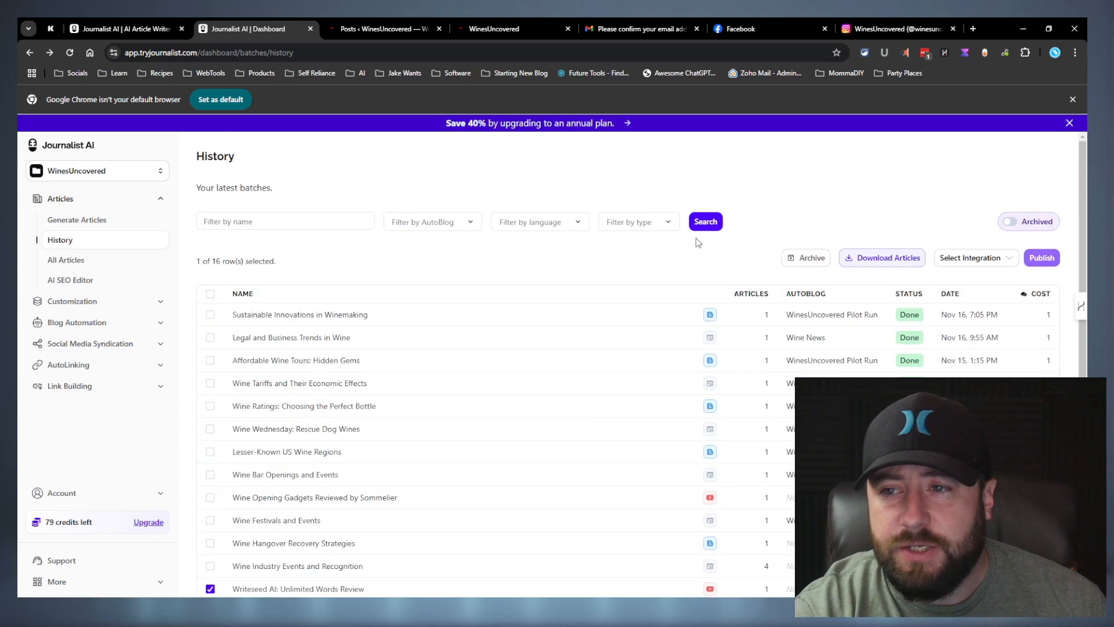
View the project list again and deselect the "Writeseed AI: Unlimited Words Review" batch in the history
click(148, 169)
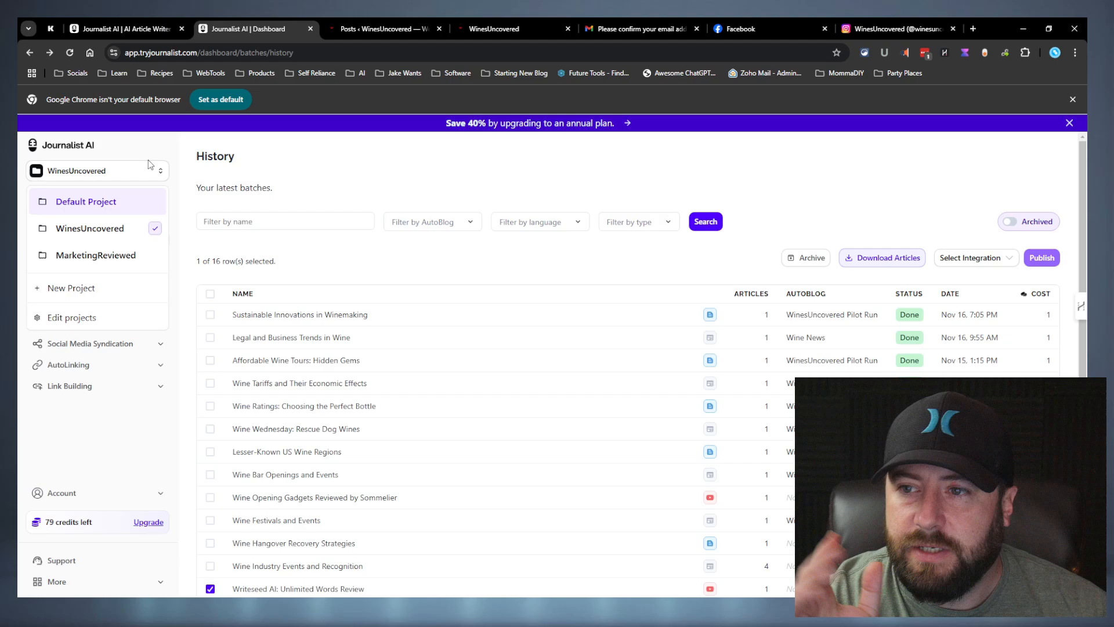
click(369, 186)
scroll(363, 279, down, 2)
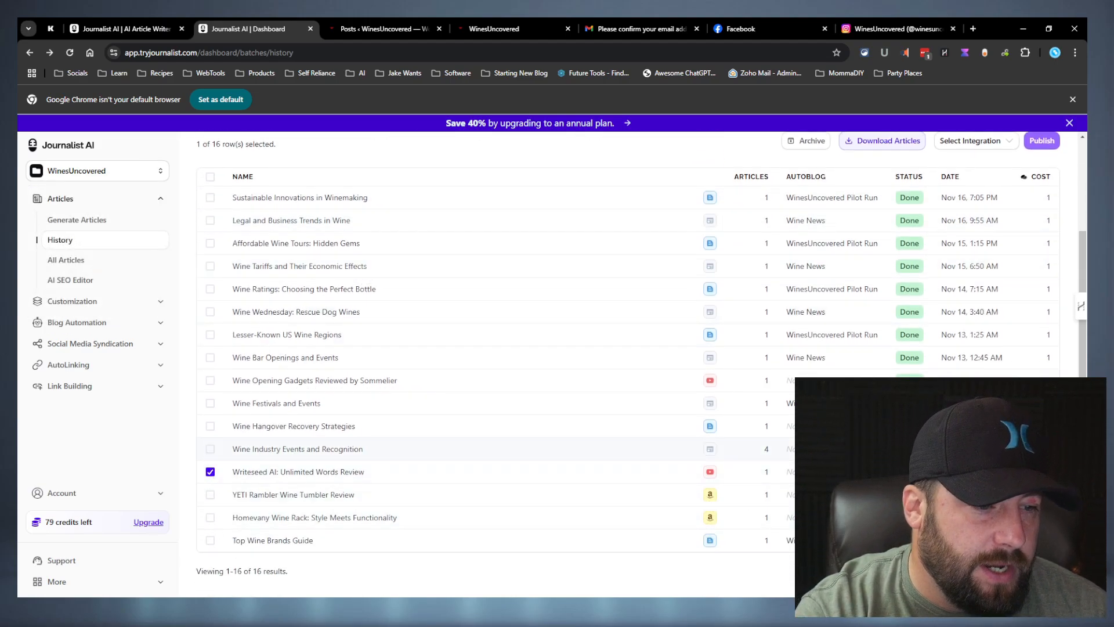
click(94, 170)
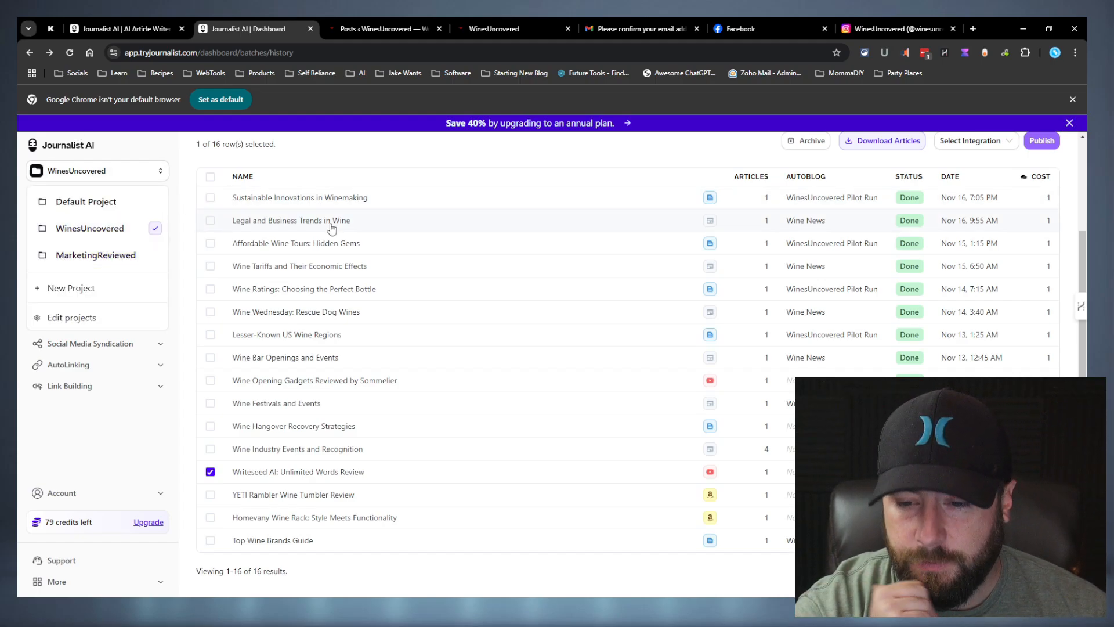
click(211, 471)
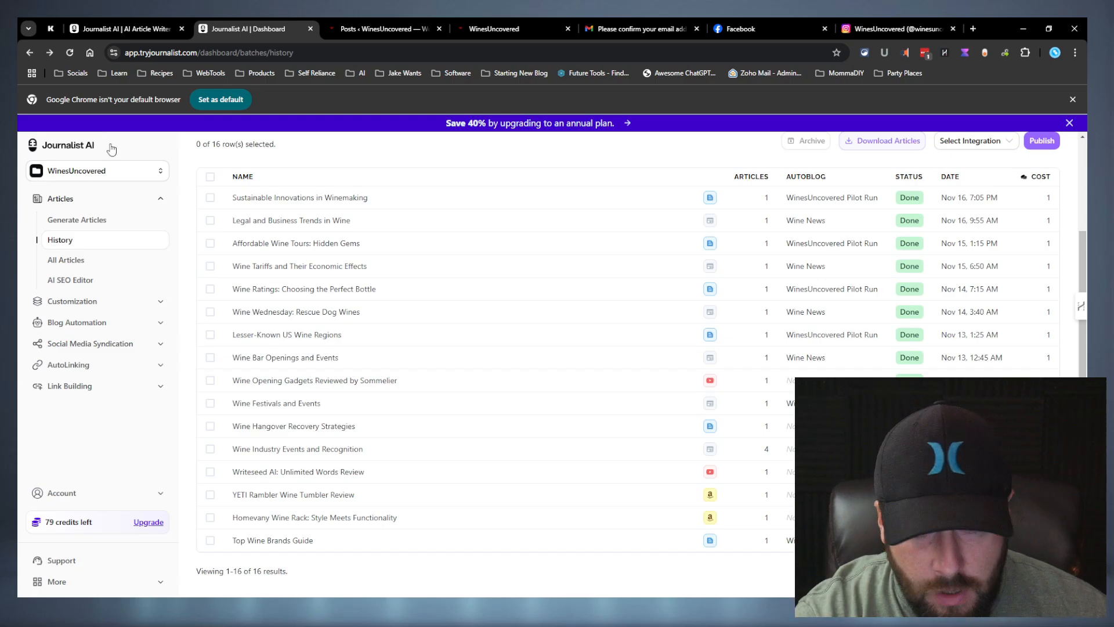
Look at the list of all generated articles and read through the AI SEO Editor overview
click(65, 260)
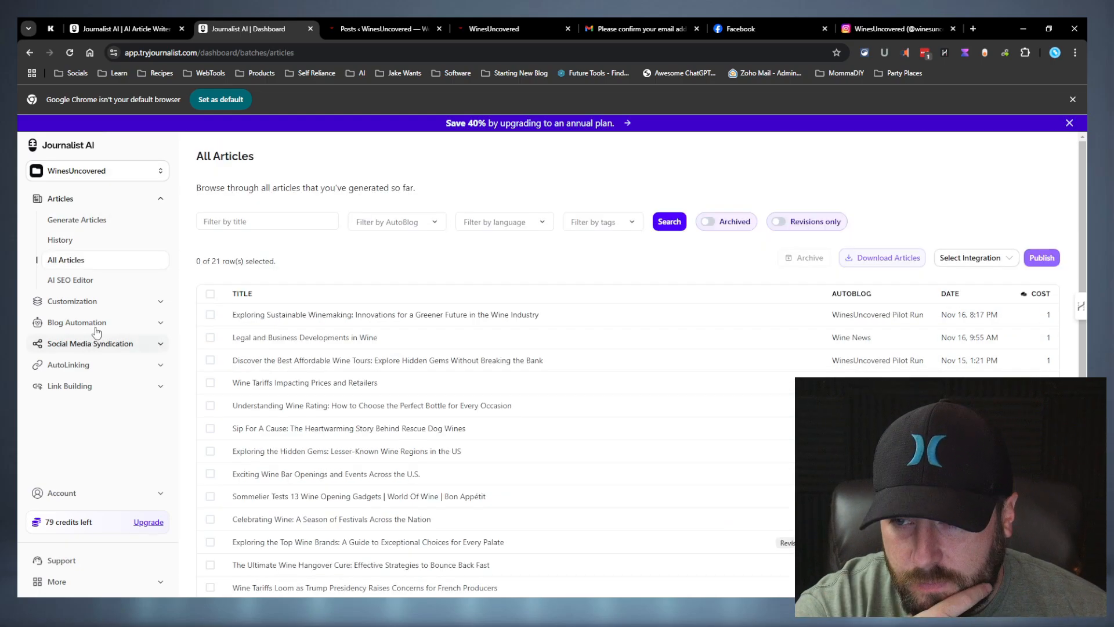
click(101, 279)
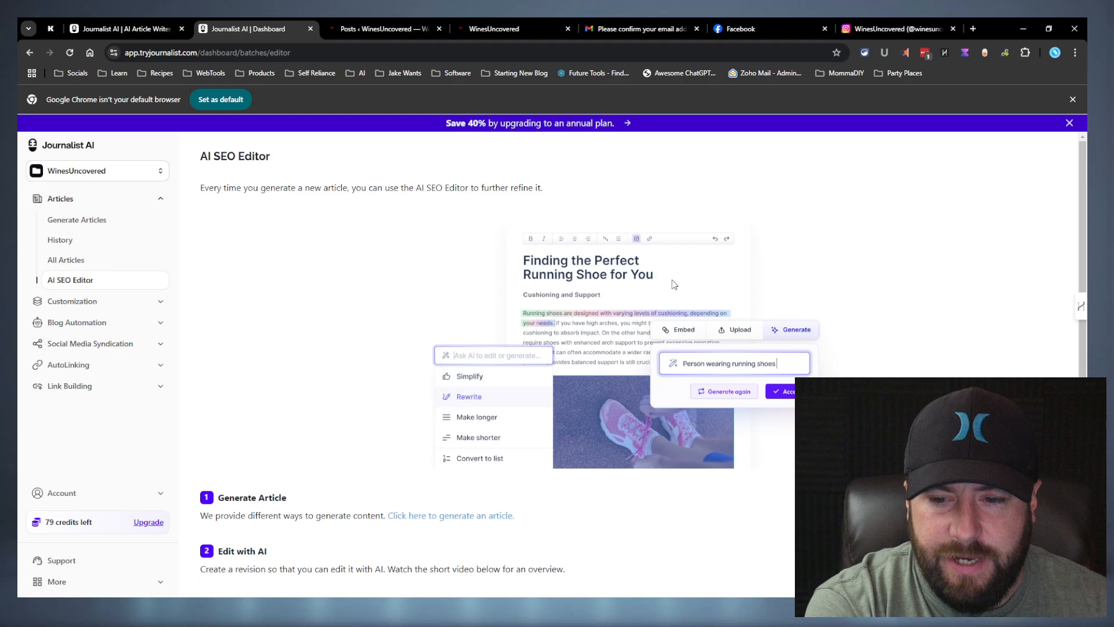
scroll(670, 284, down, 4)
scroll(670, 283, up, 3)
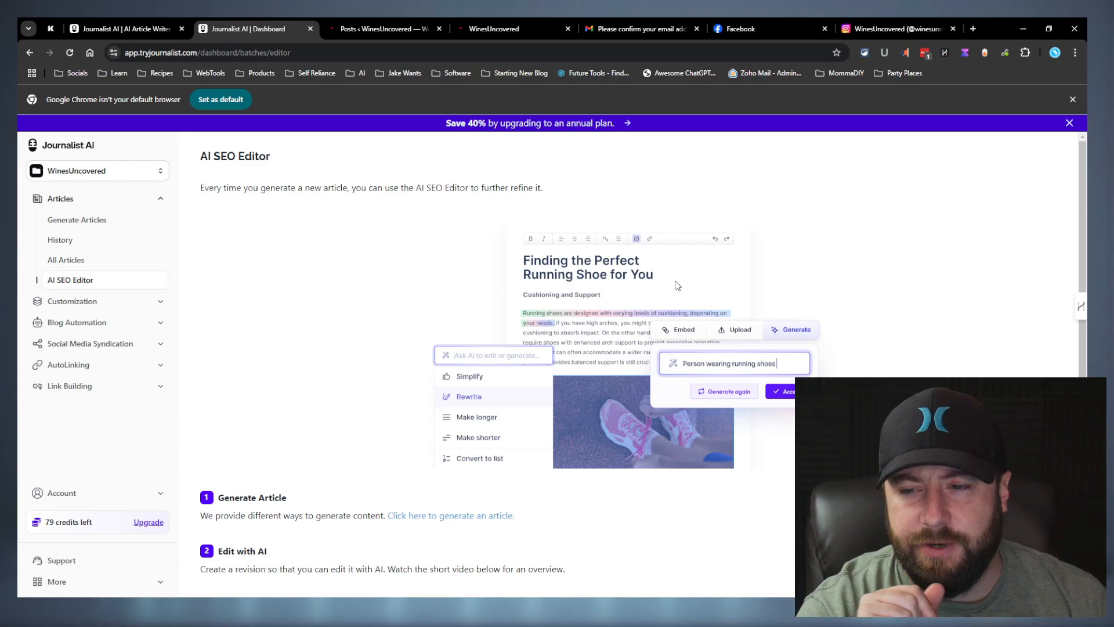
Review the project's customization presets, knowledge base and custom images
click(87, 301)
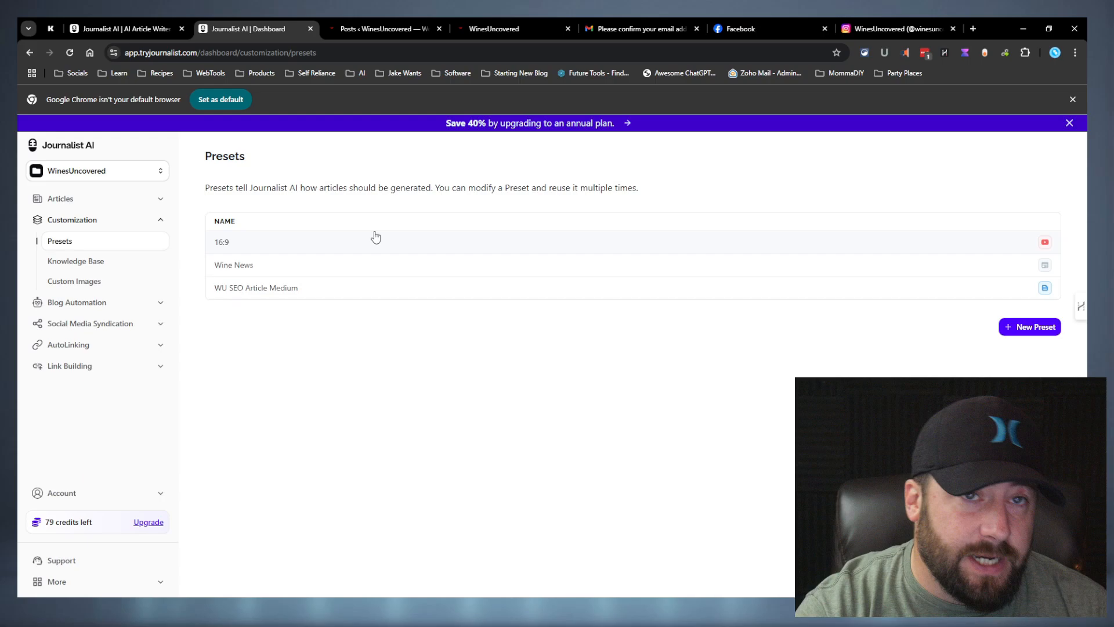
click(113, 268)
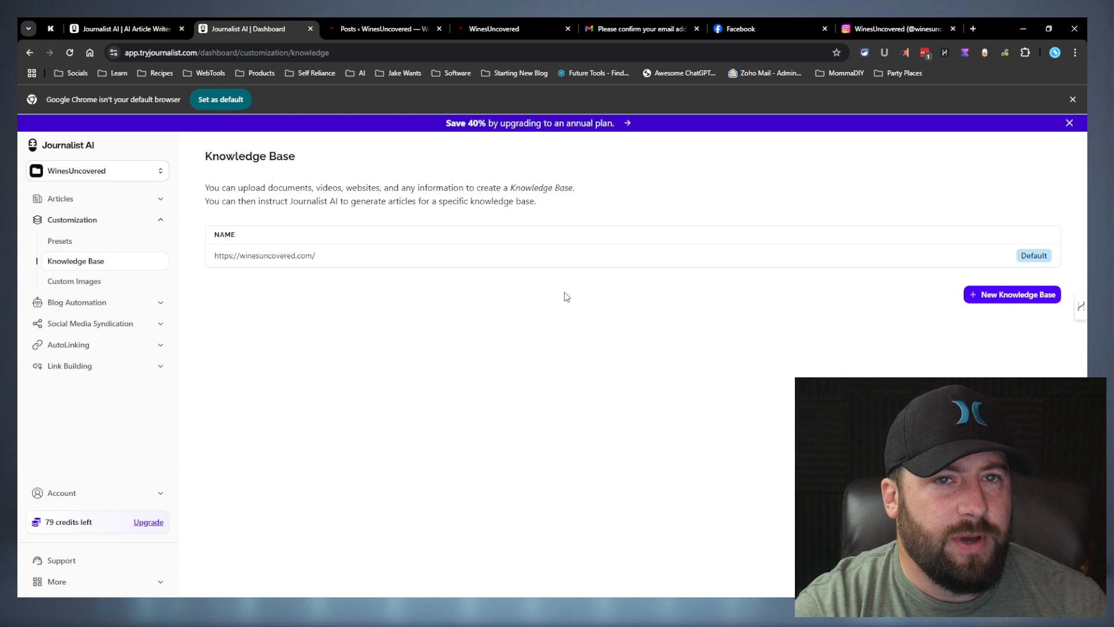
click(98, 285)
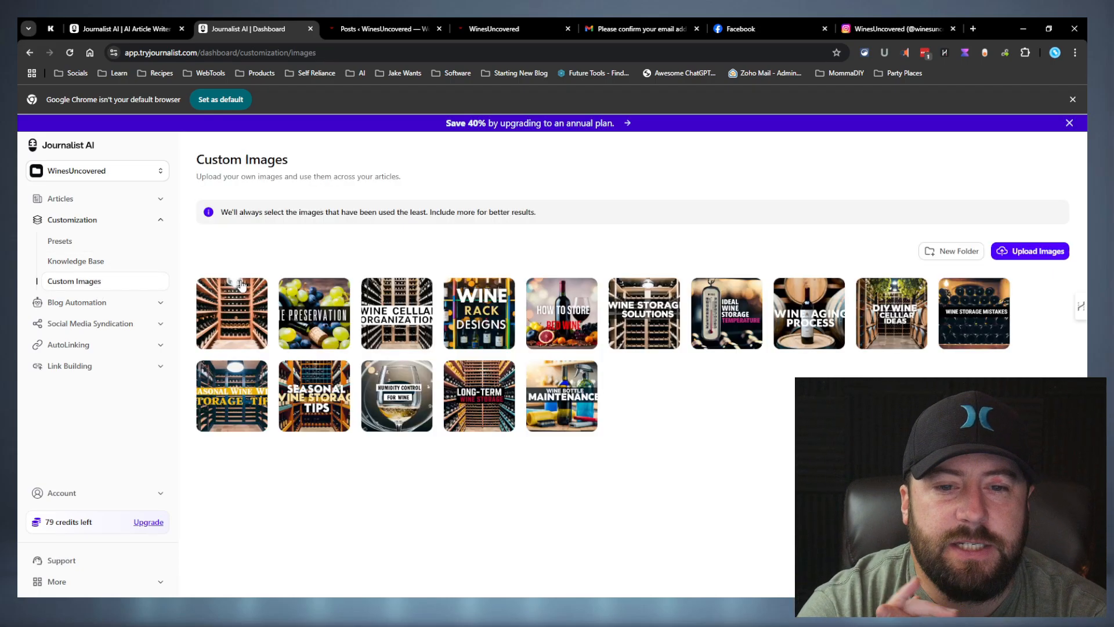
drag(964, 459, 492, 462)
click(491, 462)
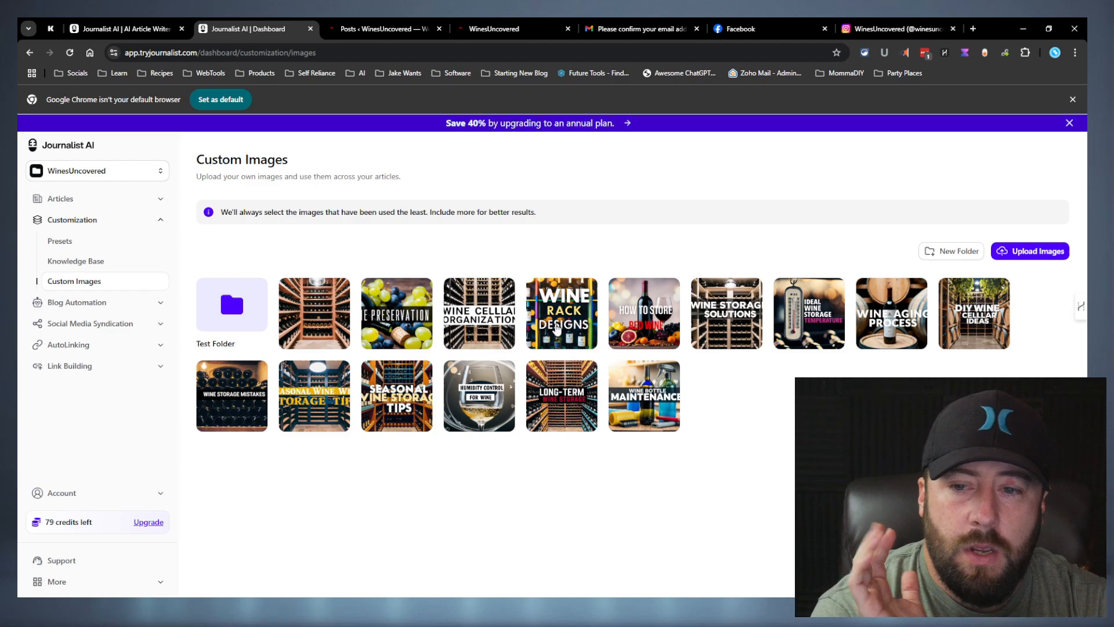
Create a new custom images folder named "Wine"
click(952, 251)
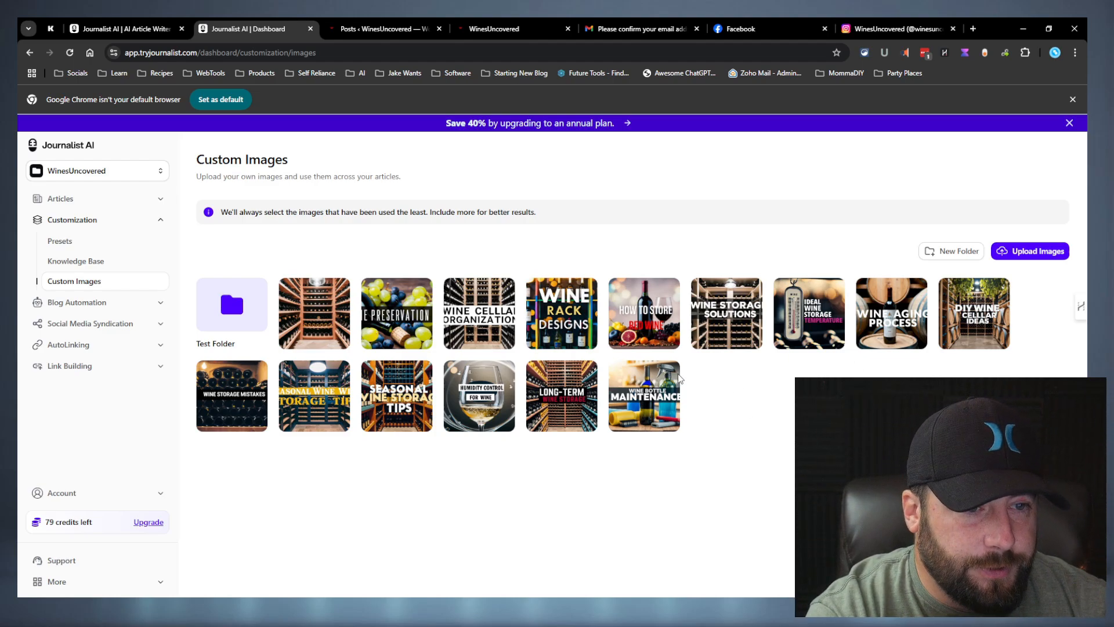
text(Wine)
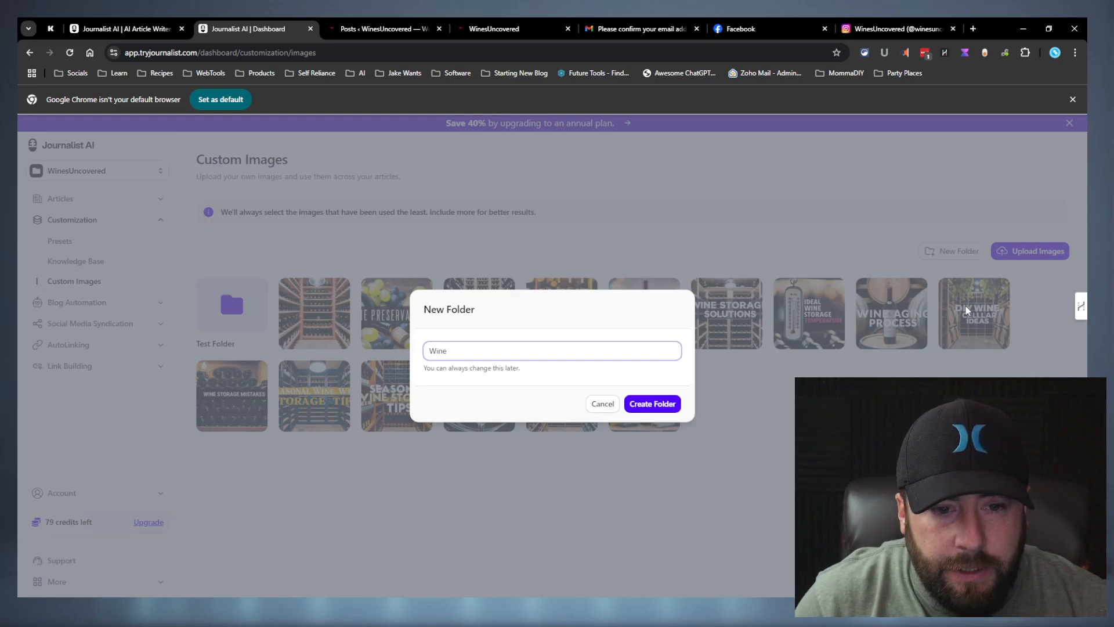
click(642, 404)
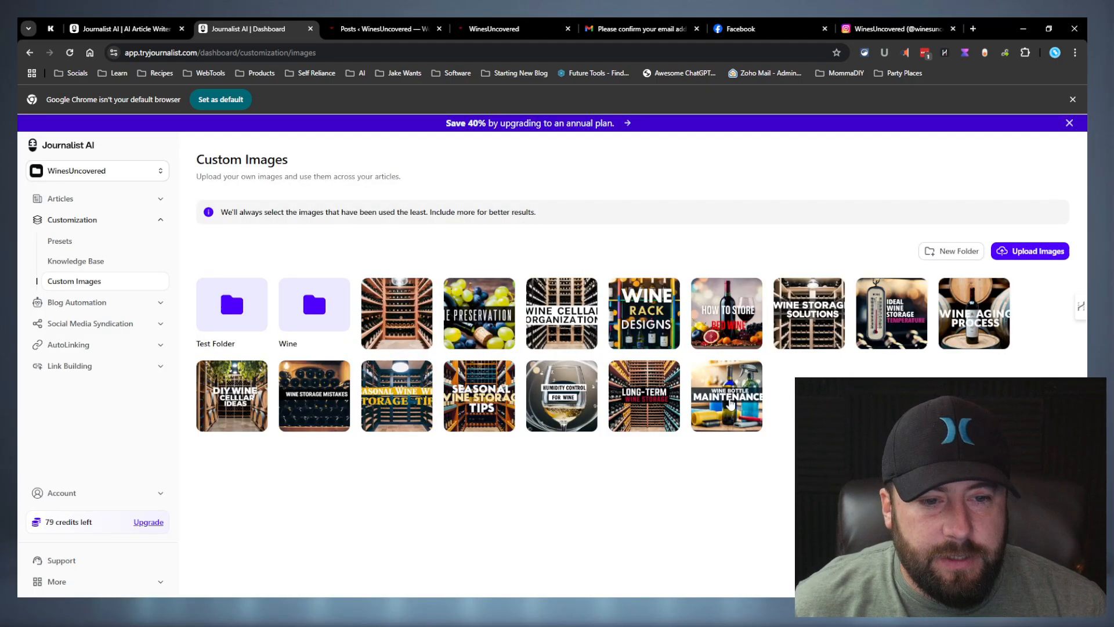
drag(781, 417, 720, 346)
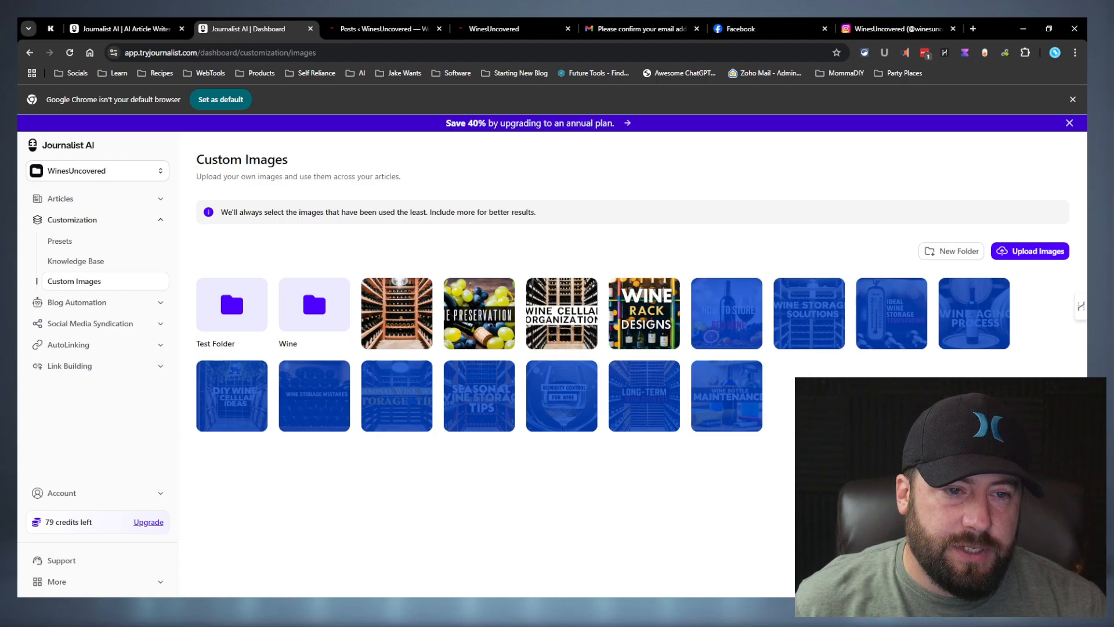
drag(839, 260, 993, 367)
click(993, 367)
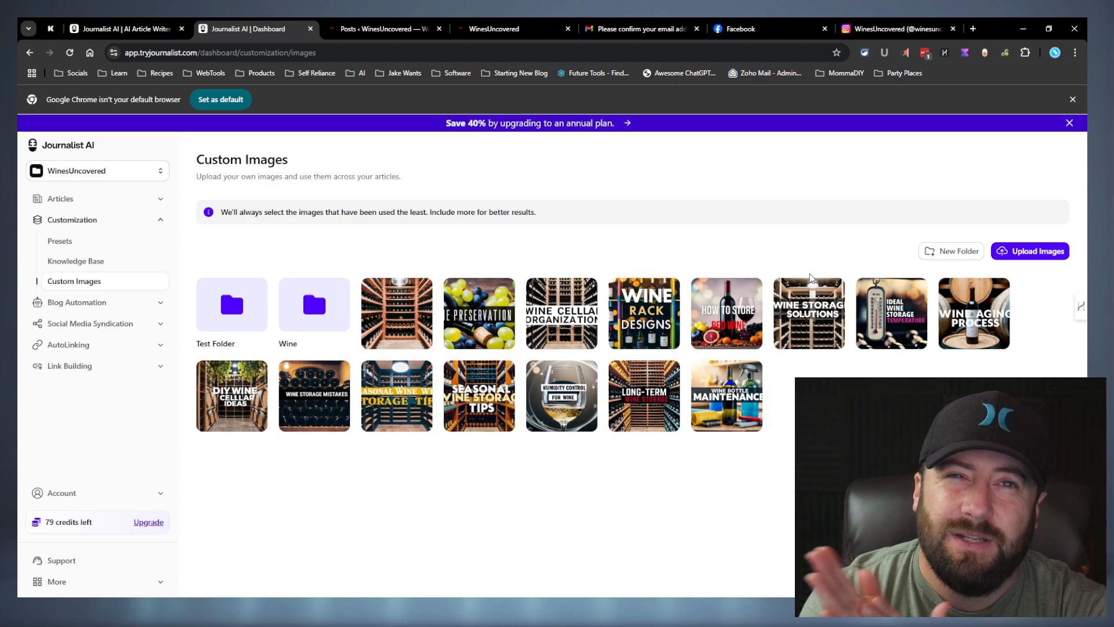
Move the wine cellar organization and "Wine Rack Designs" images into the Wine folder and open that folder
click(562, 313)
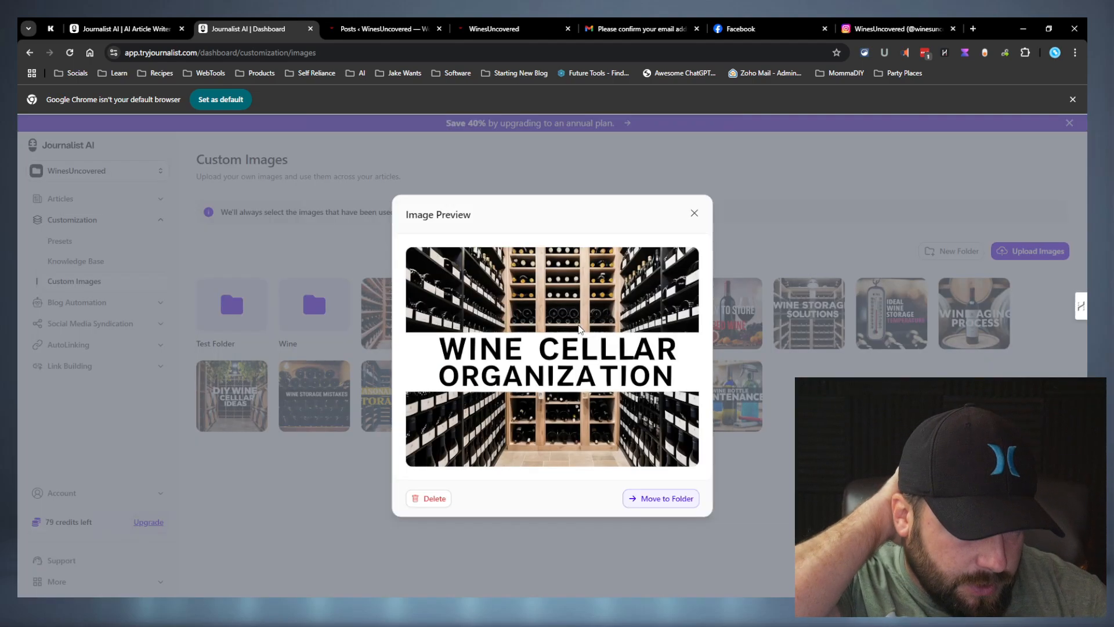
click(661, 497)
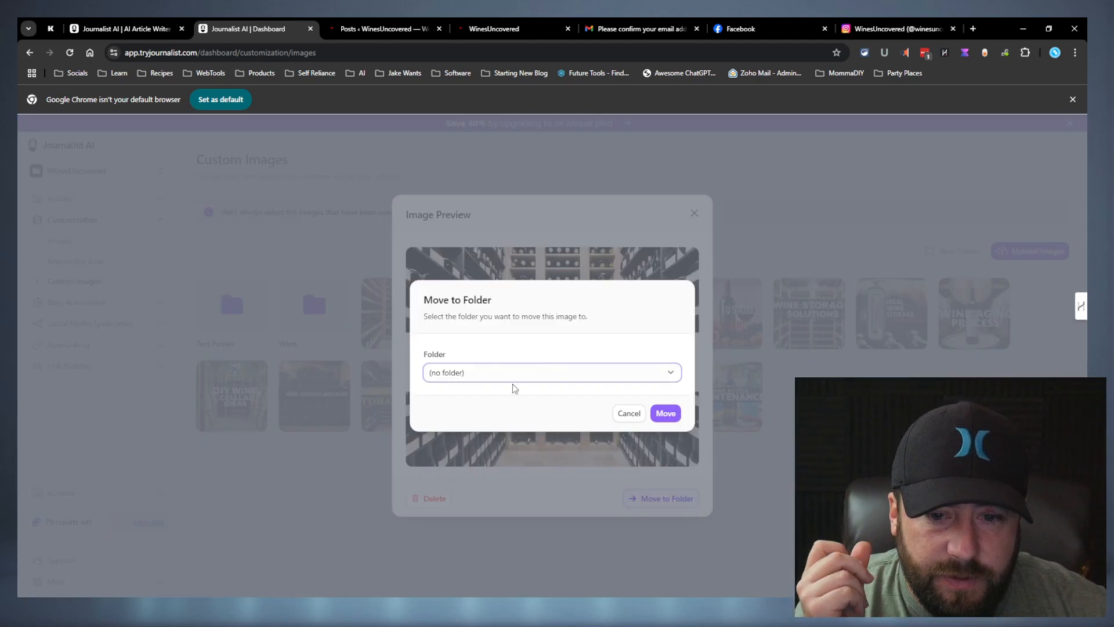
click(477, 415)
click(666, 413)
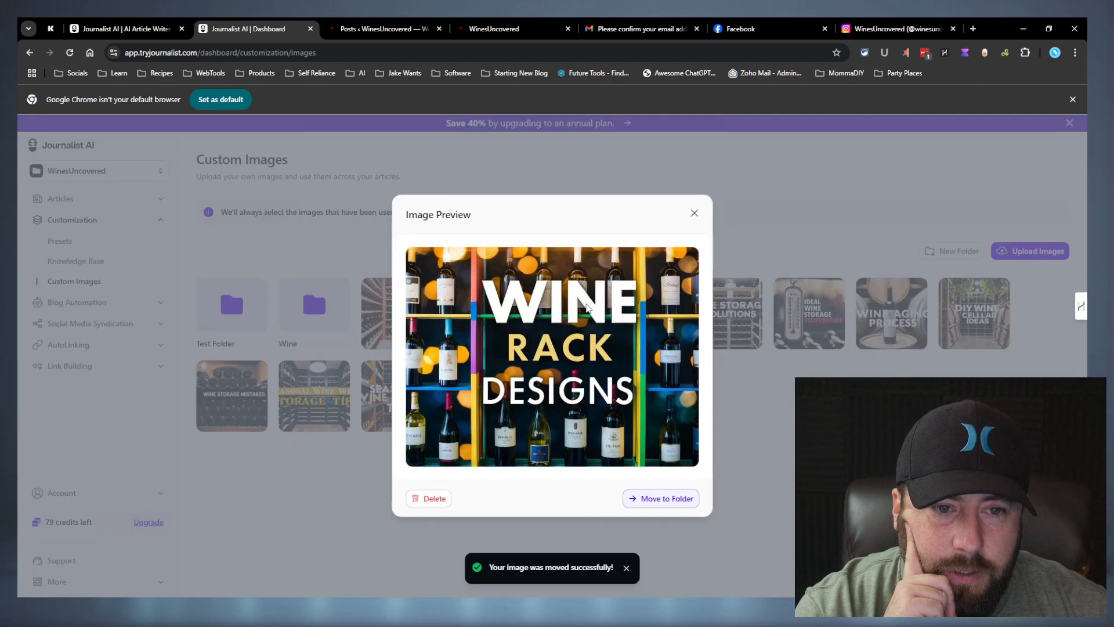
click(661, 498)
click(666, 414)
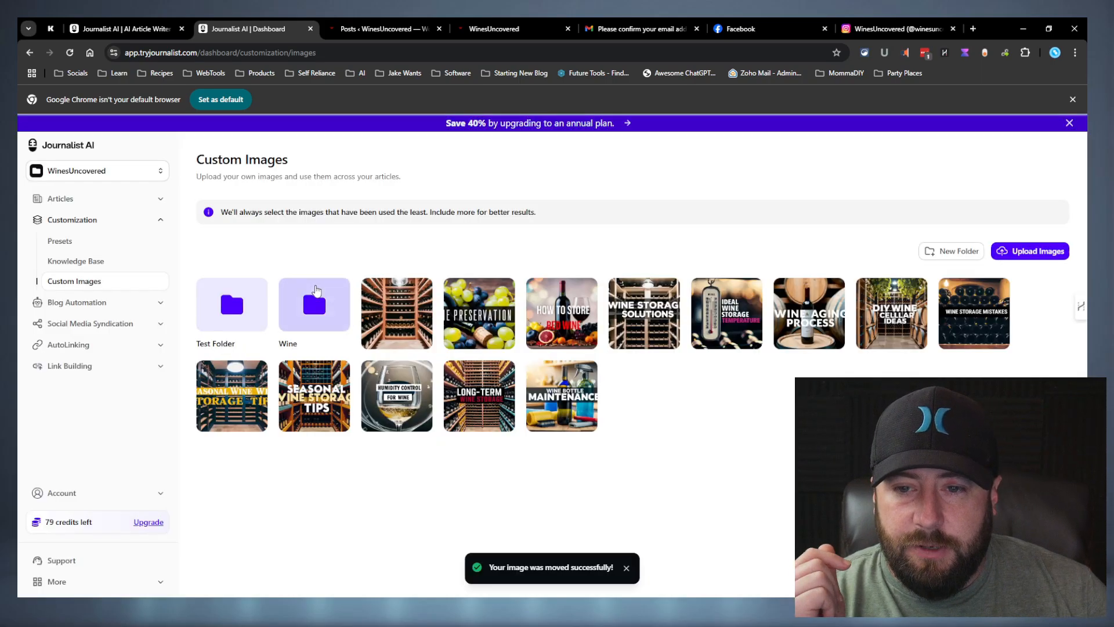
click(333, 318)
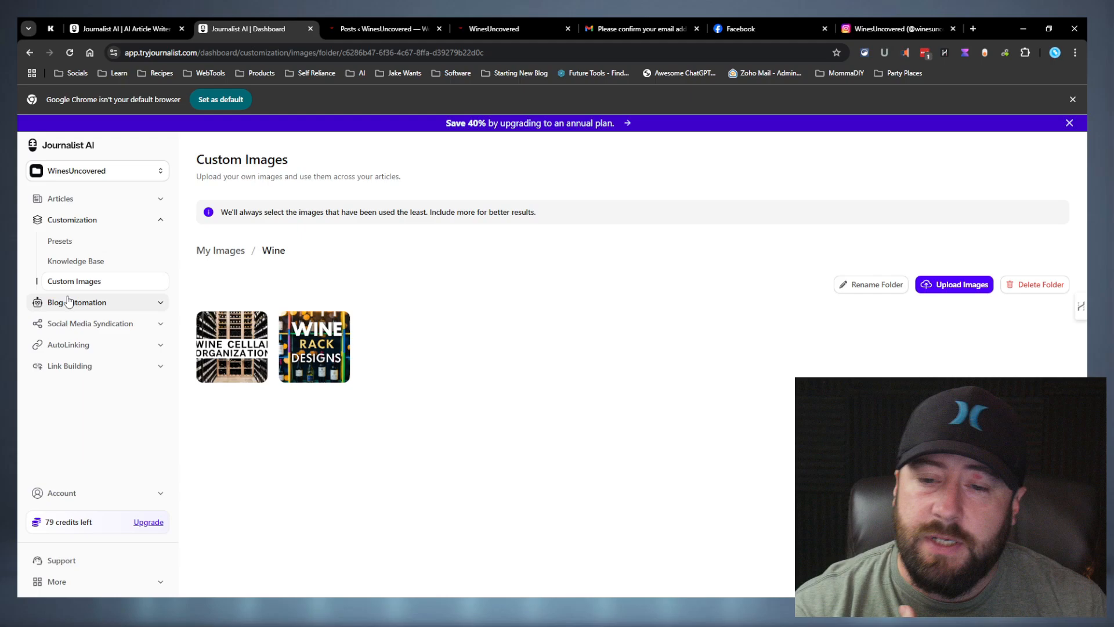
Start a general SEO Article generation and set its image provider to Custom Images
click(64, 200)
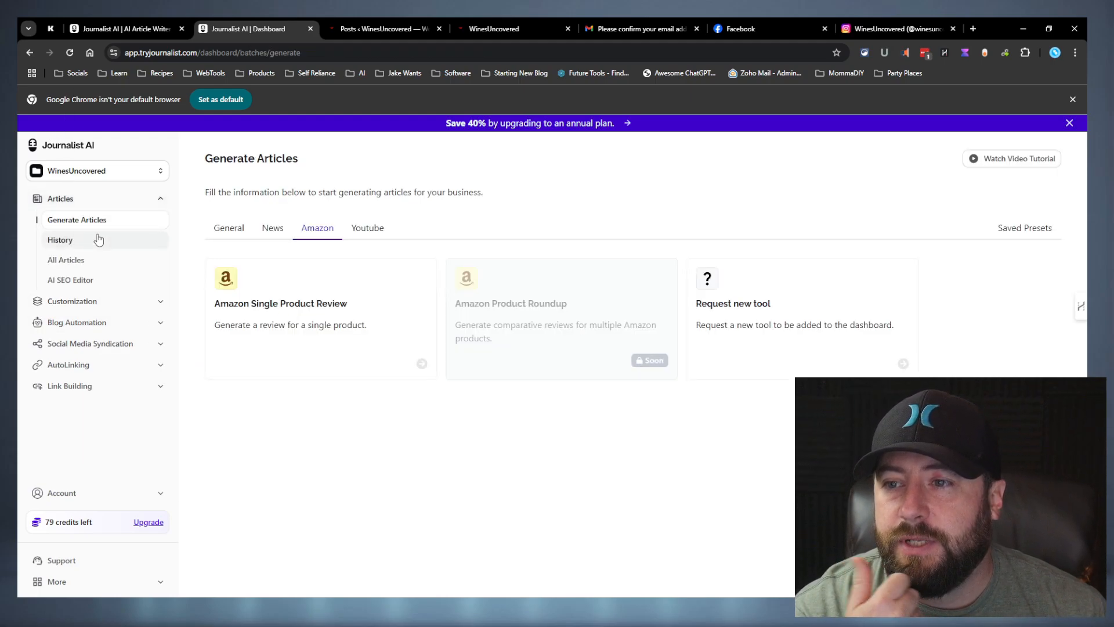
click(223, 232)
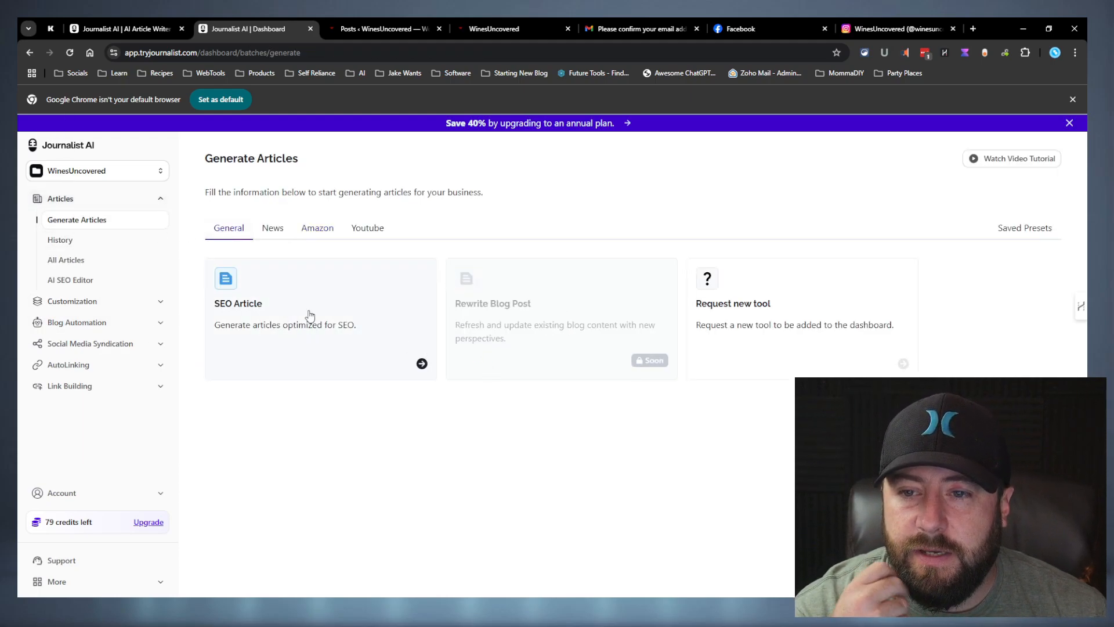
click(308, 316)
scroll(308, 399, down, 3)
click(232, 479)
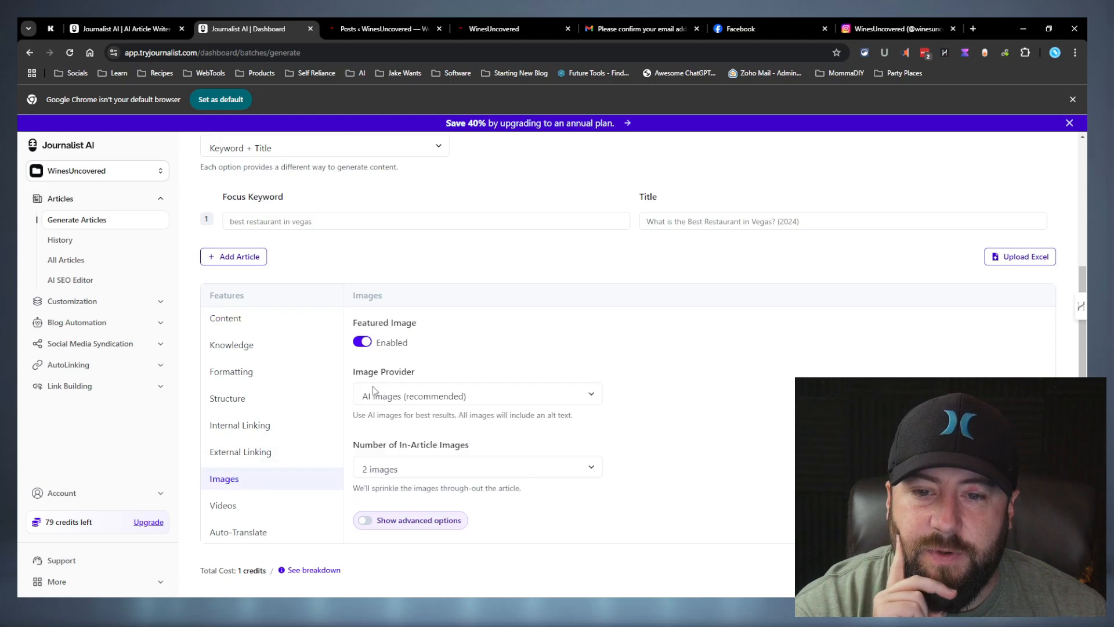
click(409, 447)
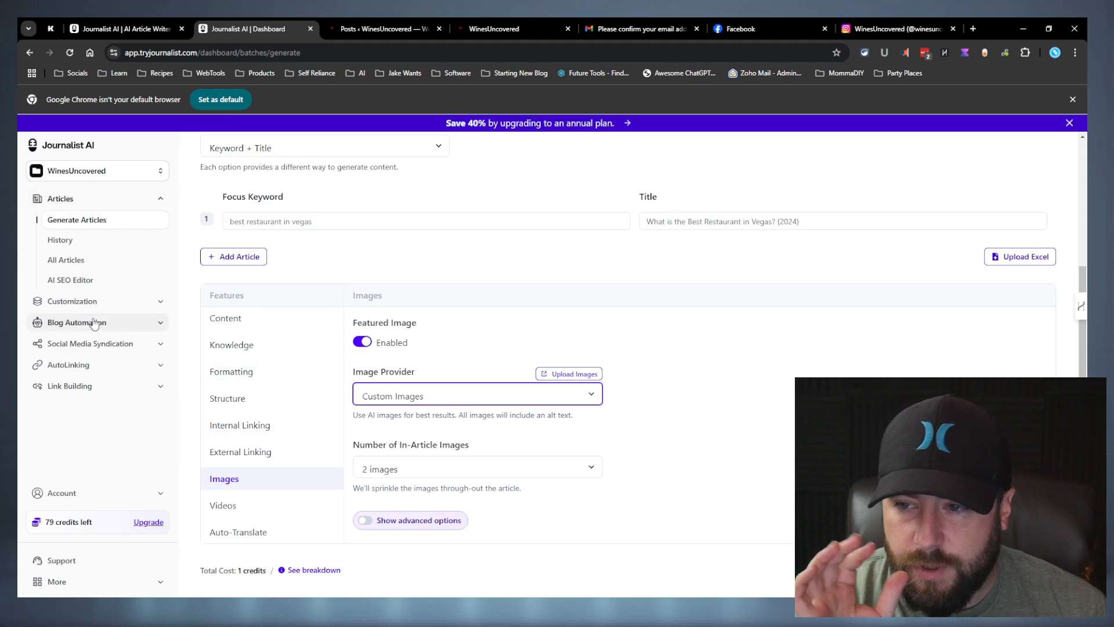
Look over the project's AutoBlogs and integrations, including the API option offered for a new integration
click(72, 301)
click(88, 300)
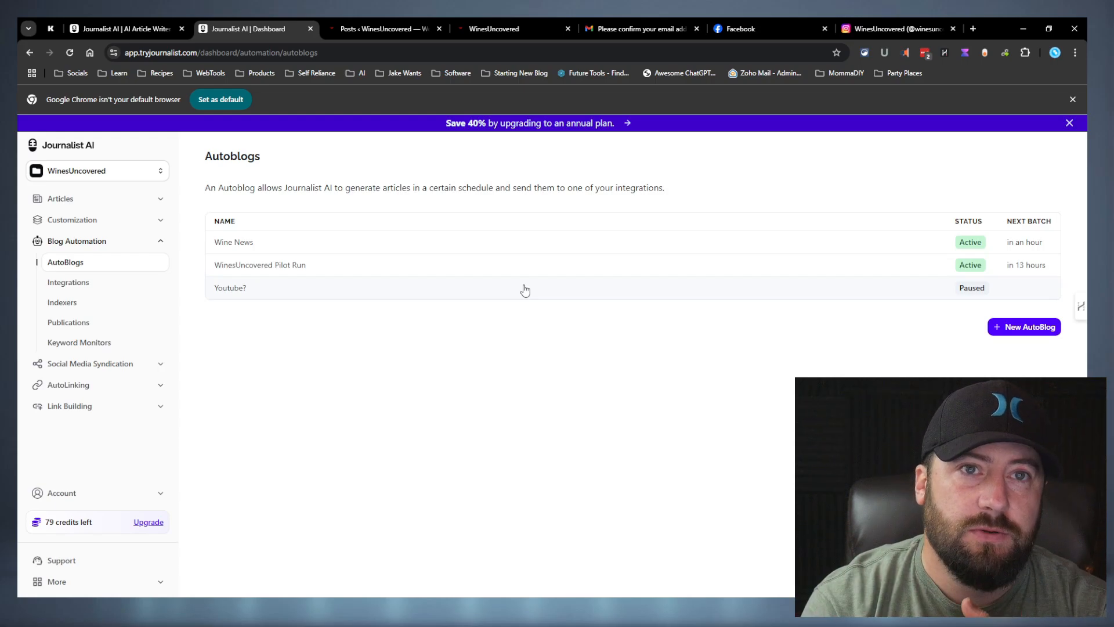
click(154, 279)
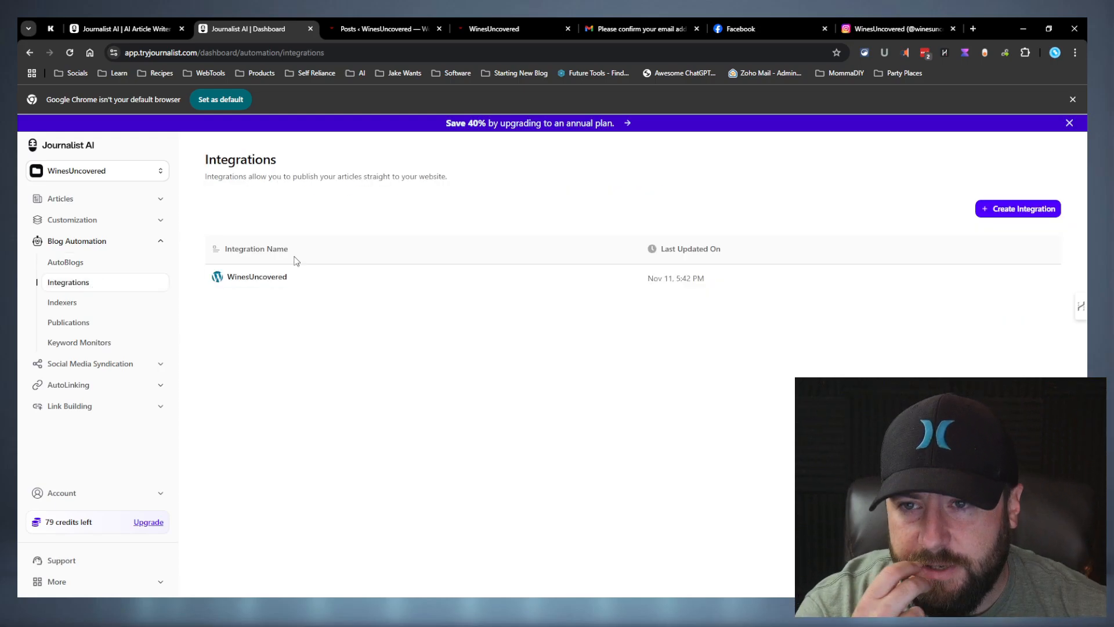
click(1011, 218)
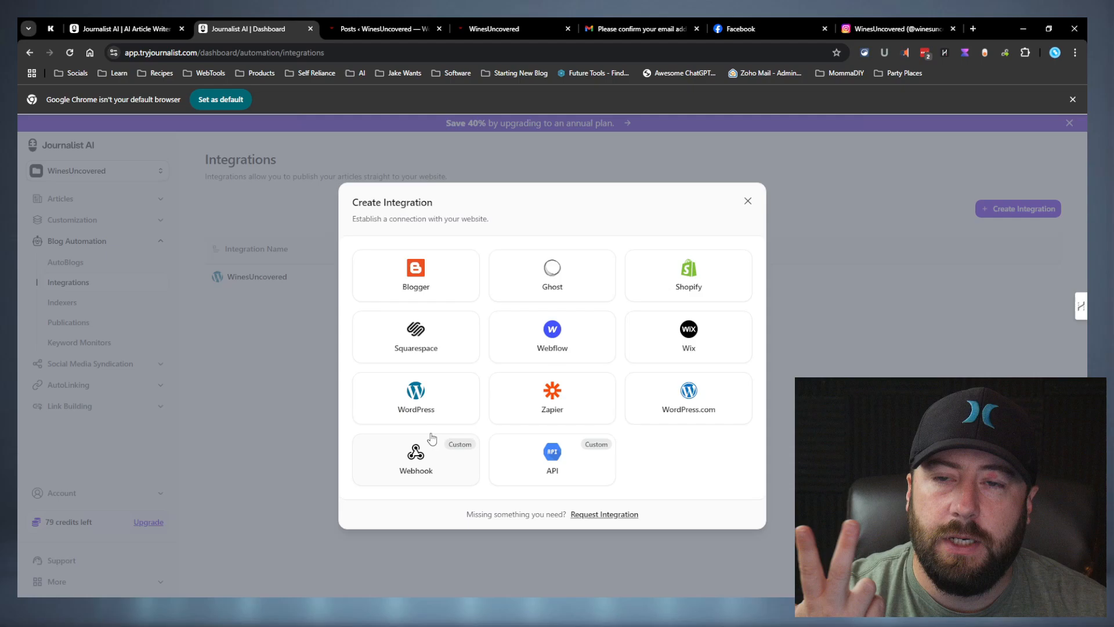
click(554, 459)
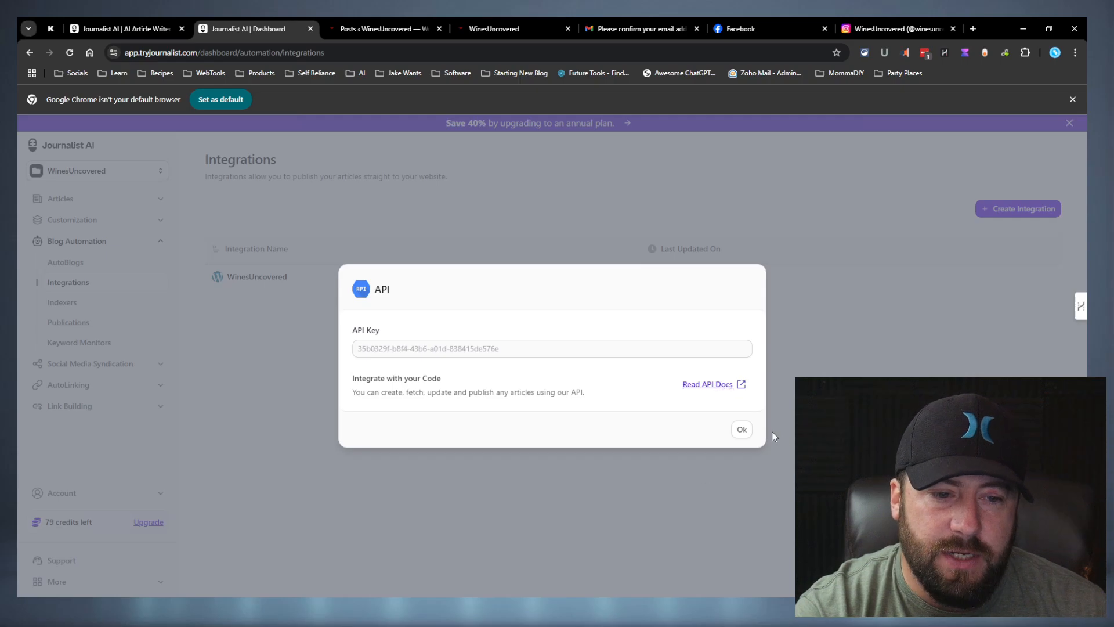
click(740, 431)
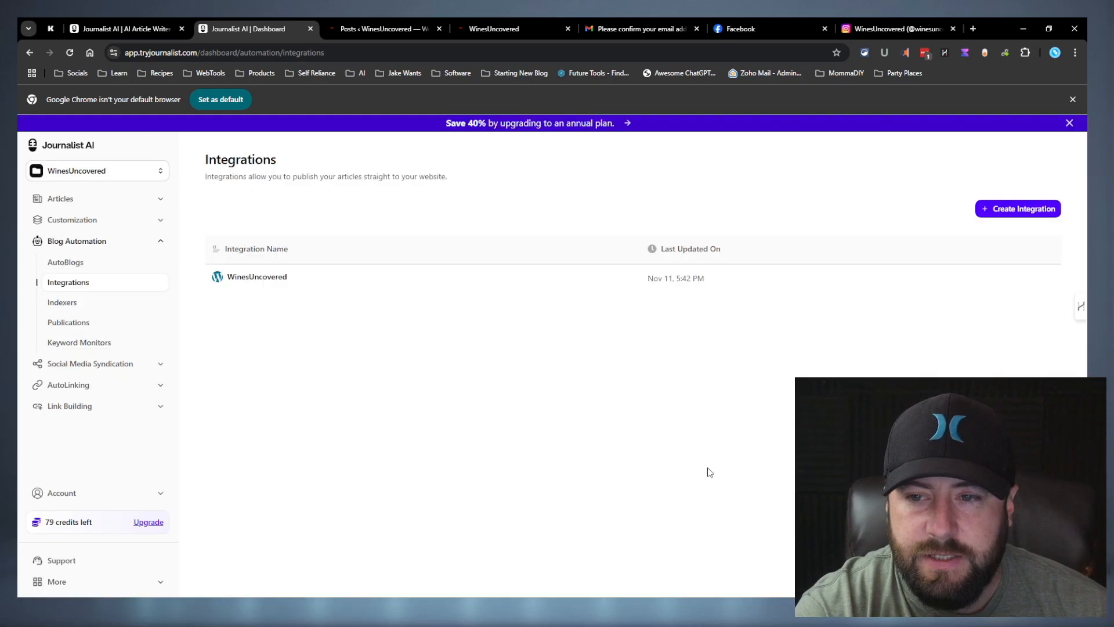
Read the description of the Google indexers and look through the list of article publications
click(88, 304)
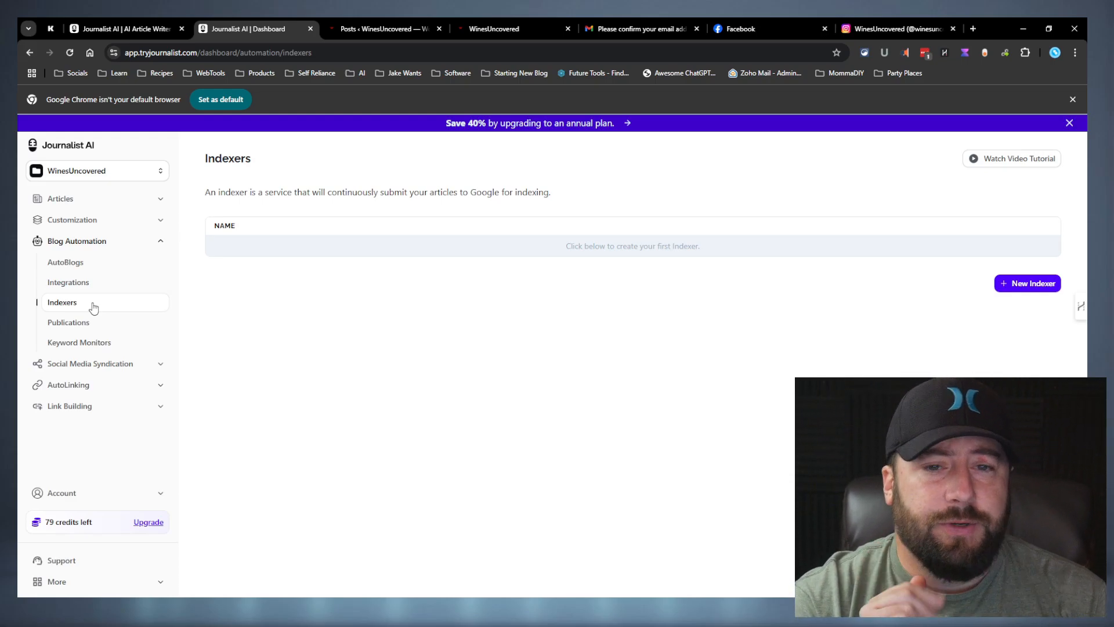
drag(554, 192, 471, 192)
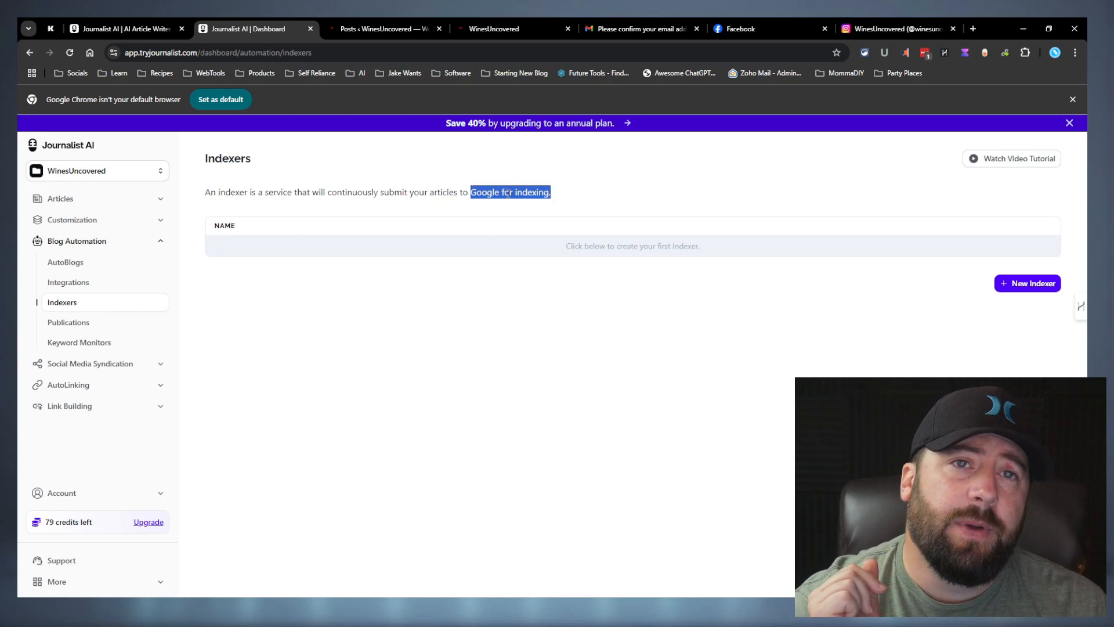
click(454, 302)
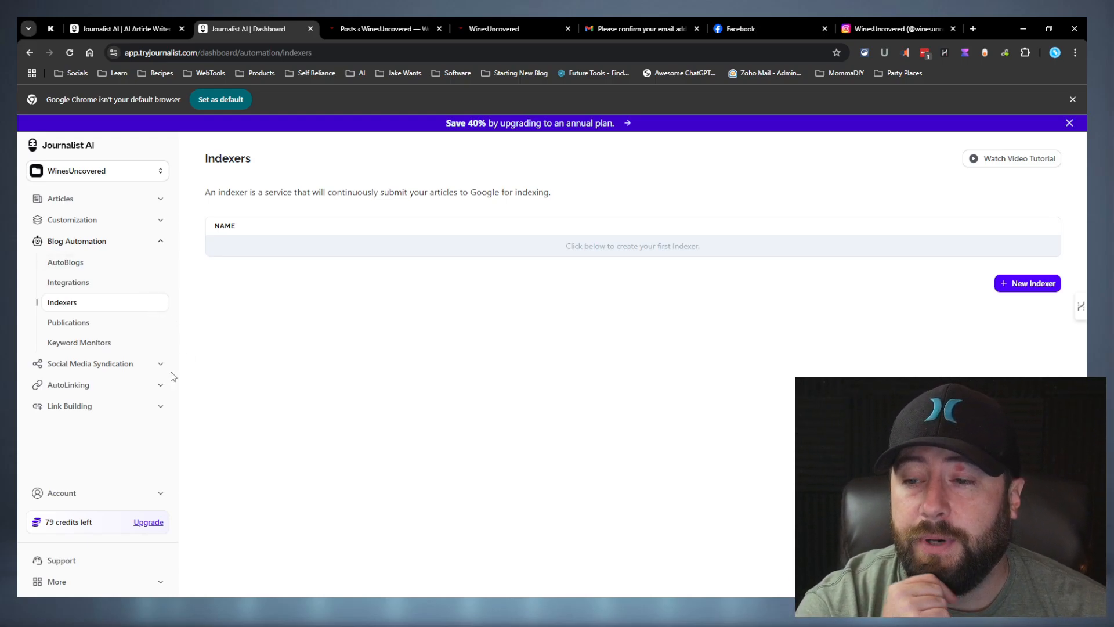
click(123, 328)
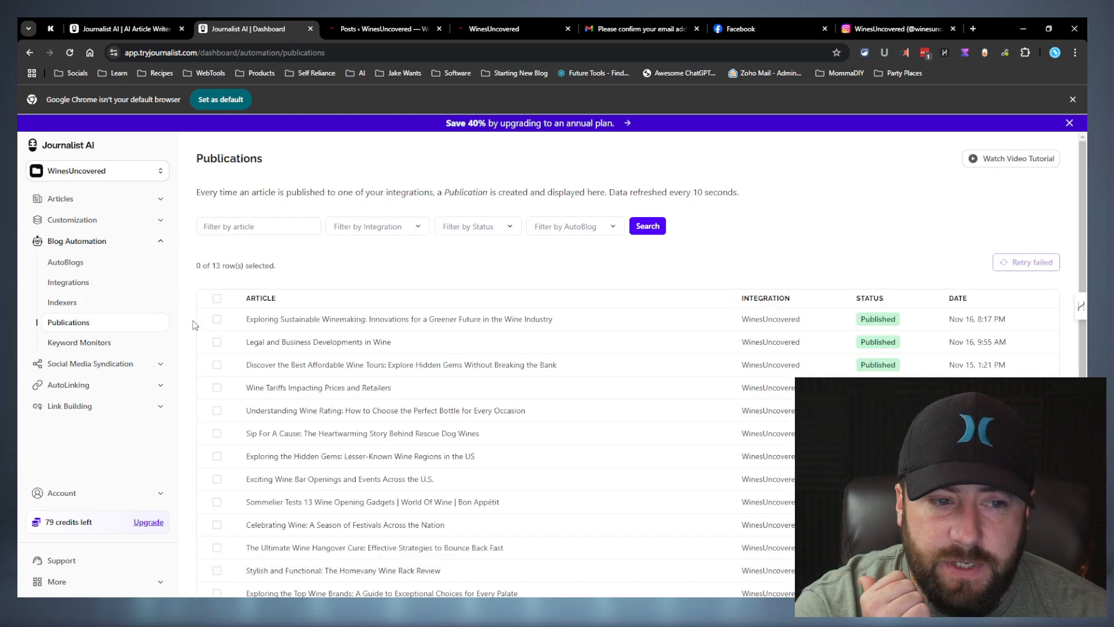
scroll(367, 295, down, 1)
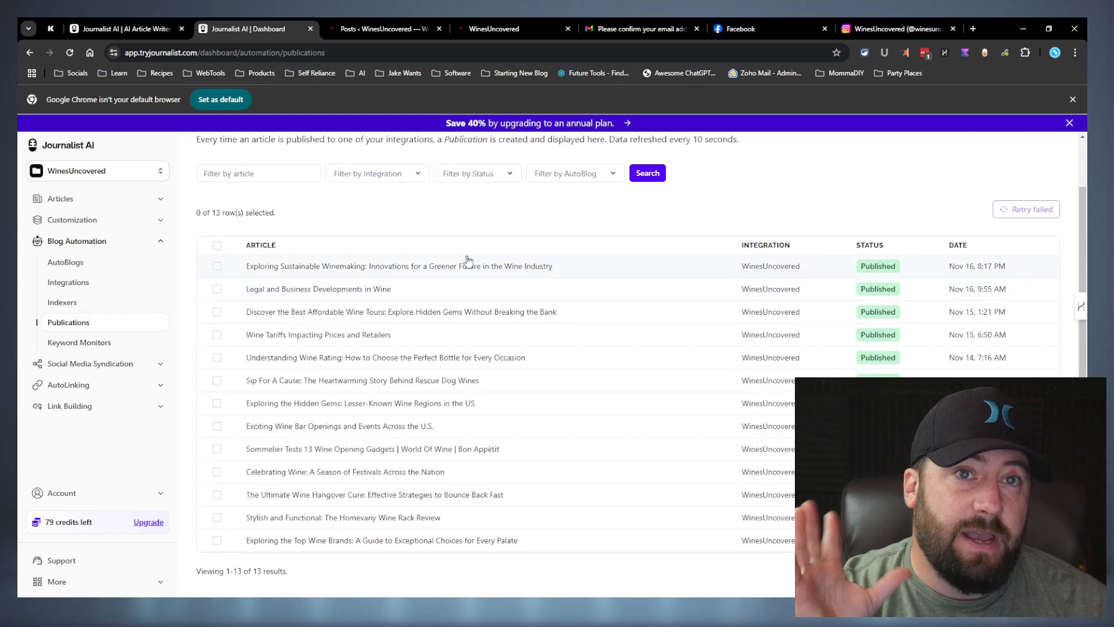
Return to the blog automation features and look at the project's keyword monitors
click(92, 170)
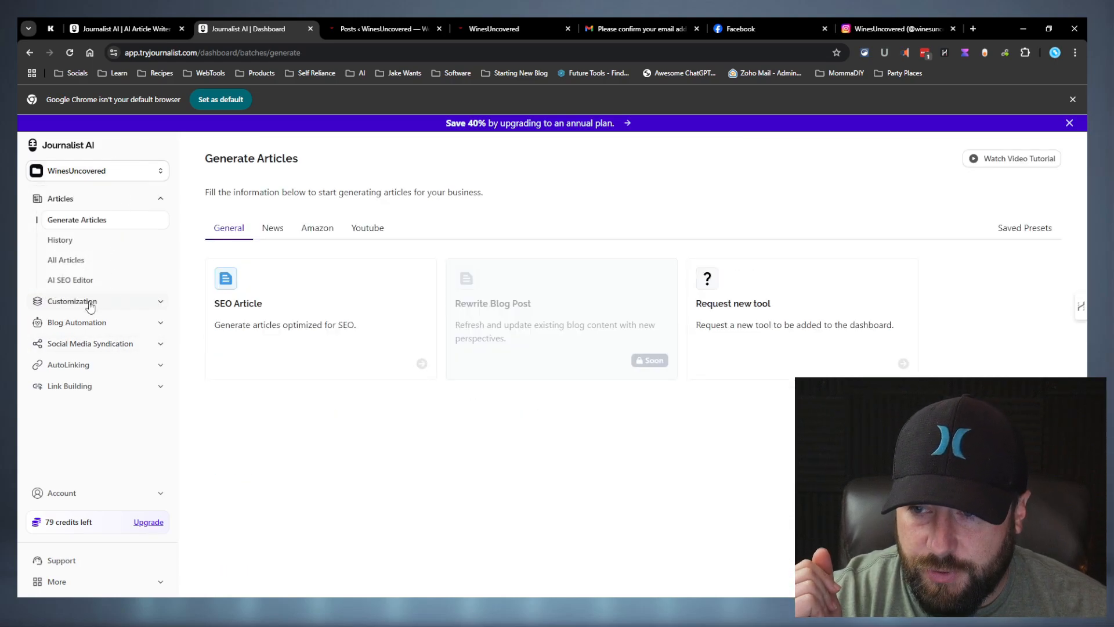
click(72, 322)
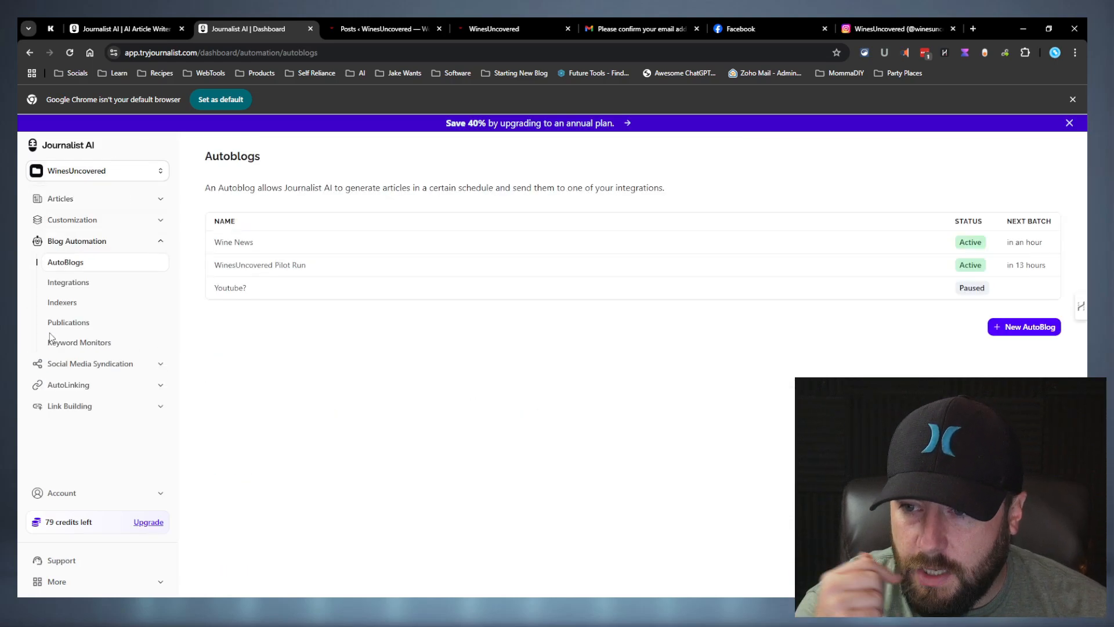
click(68, 344)
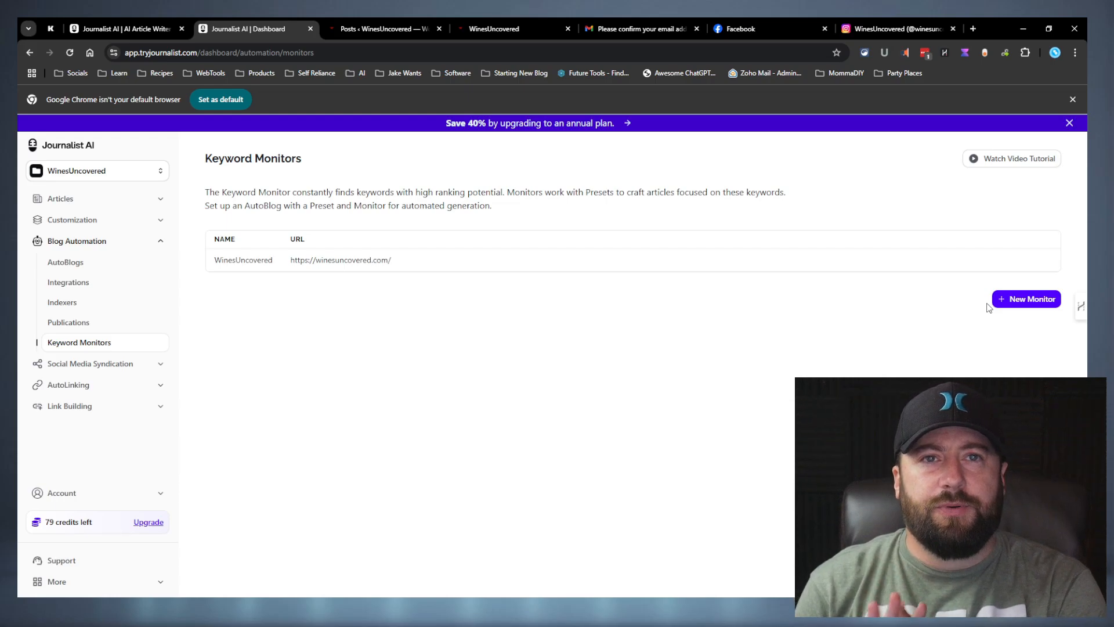
Start a new Facebook social media entry with automatic syndication set to the WinesUncovered integration, and view the social media shares
click(58, 364)
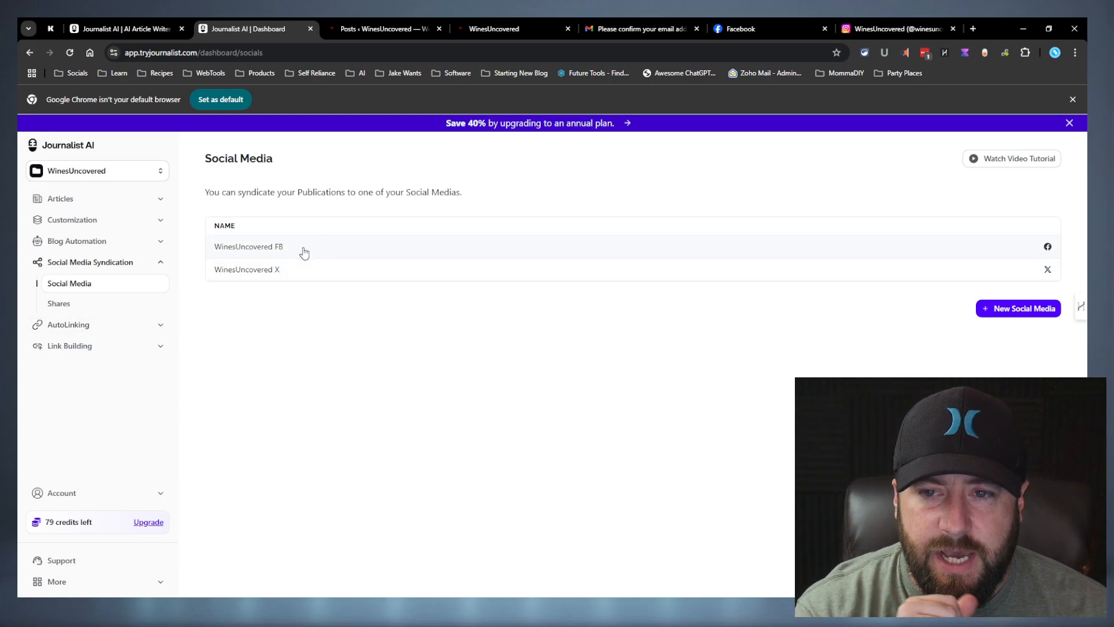
click(1021, 310)
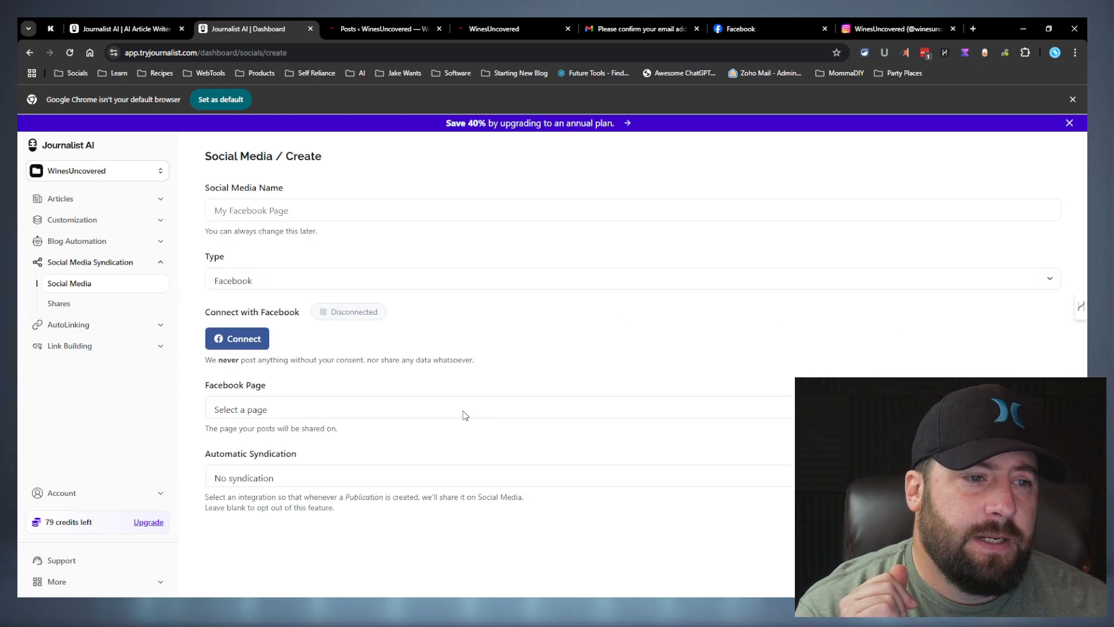
click(251, 477)
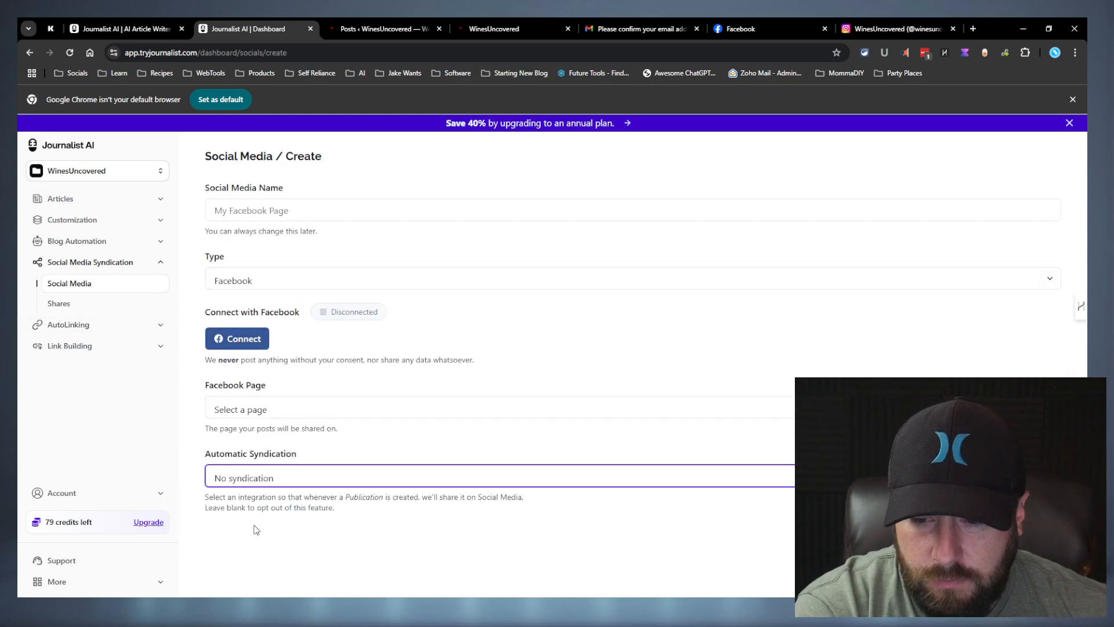
click(254, 526)
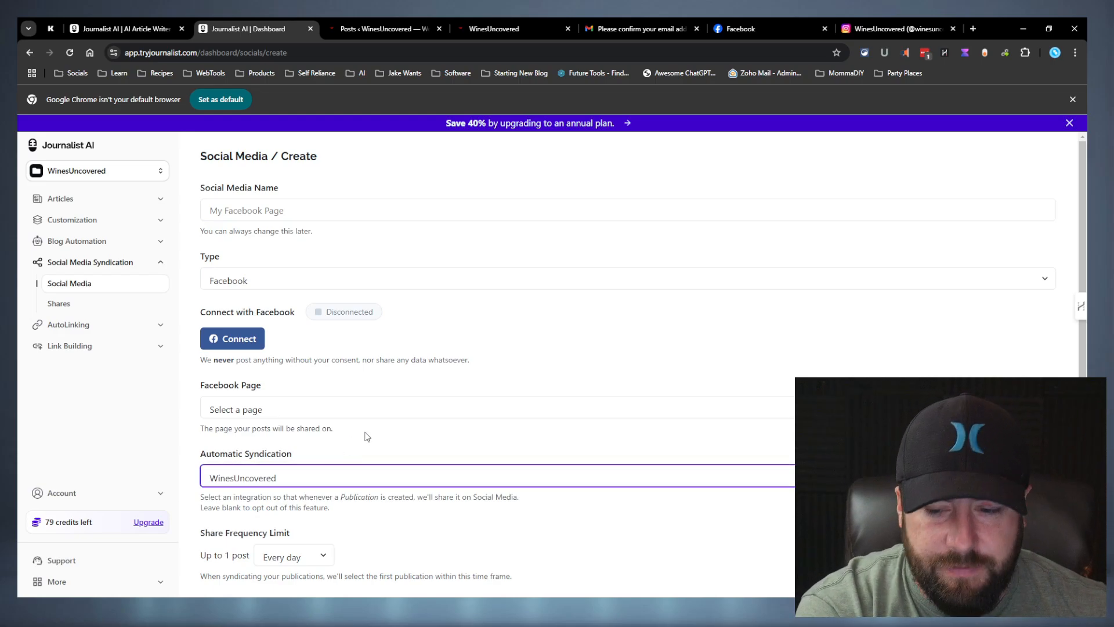
scroll(293, 495, down, 1)
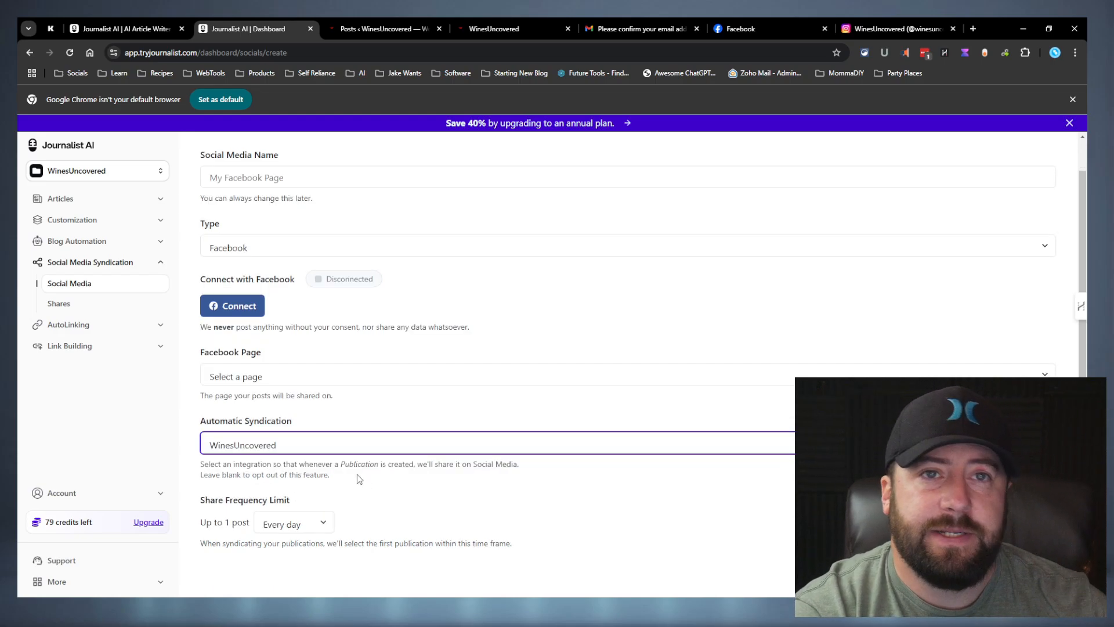
click(72, 301)
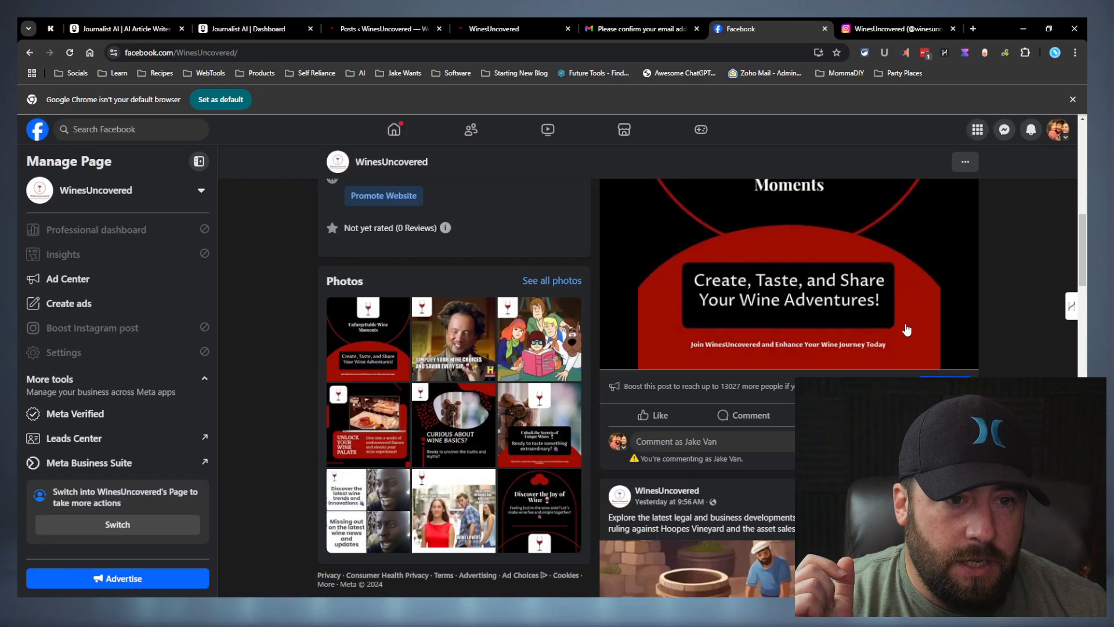
Examine the article posts shared on the WinesUncovered Facebook page and switch to the brand's X profile
scroll(907, 328, up, 5)
scroll(910, 322, down, 4)
scroll(863, 346, down, 8)
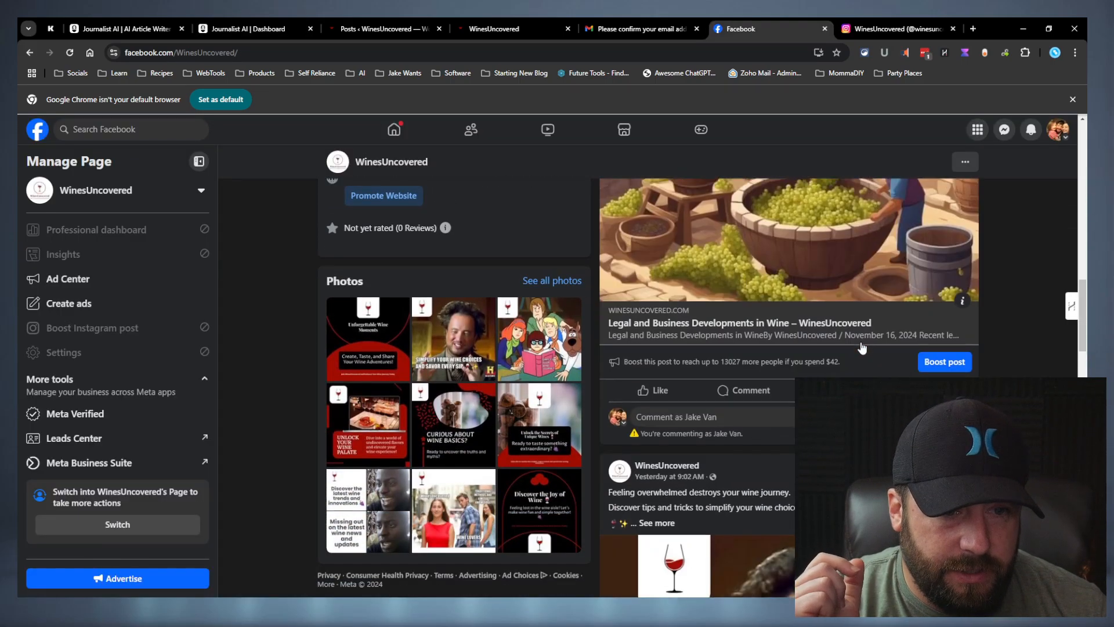
scroll(863, 344, up, 2)
scroll(863, 342, down, 16)
scroll(862, 341, up, 3)
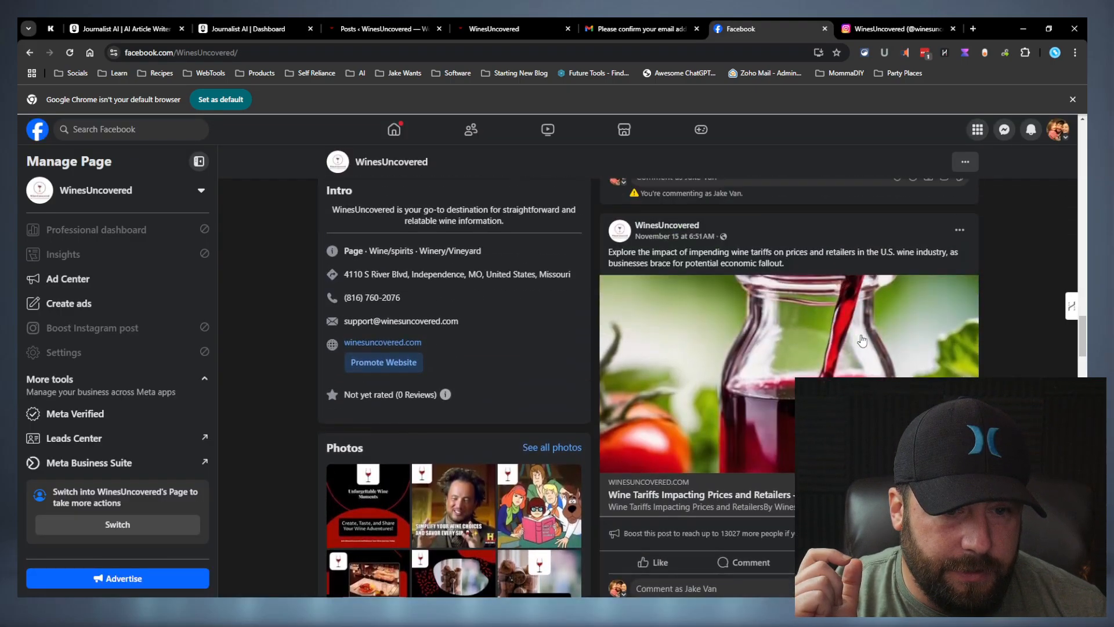
scroll(853, 373, down, 4)
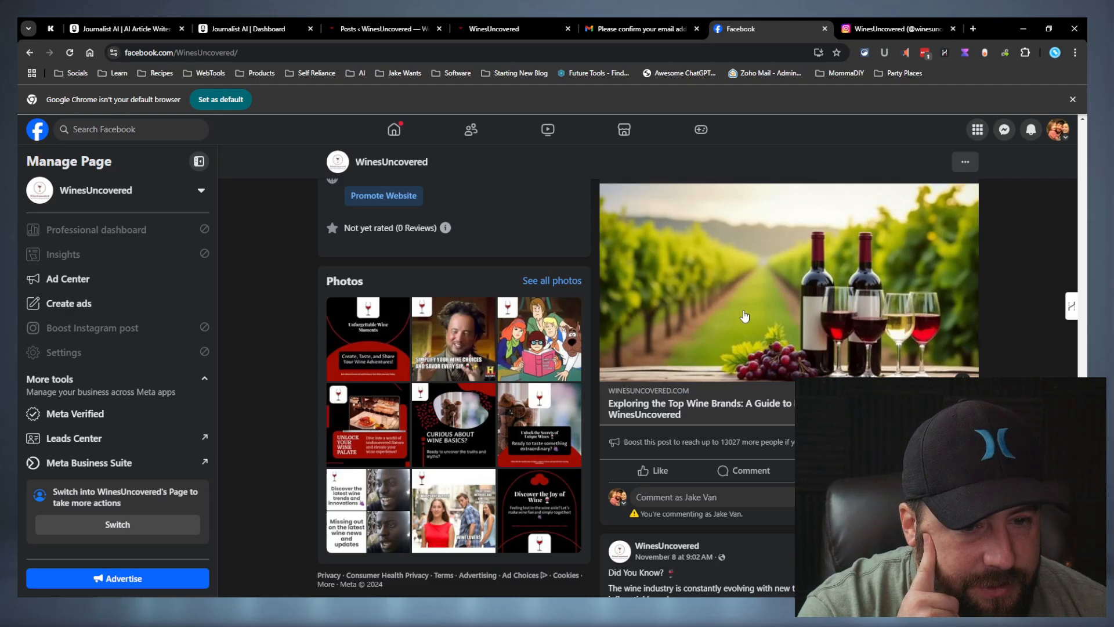
scroll(845, 362, down, 4)
scroll(843, 350, up, 3)
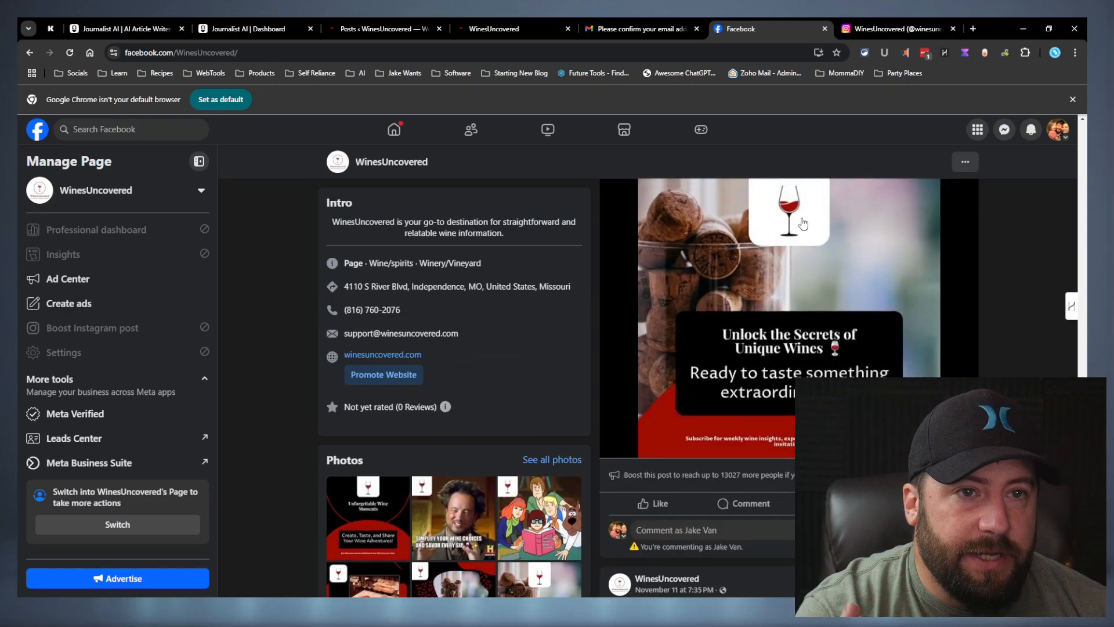
click(893, 28)
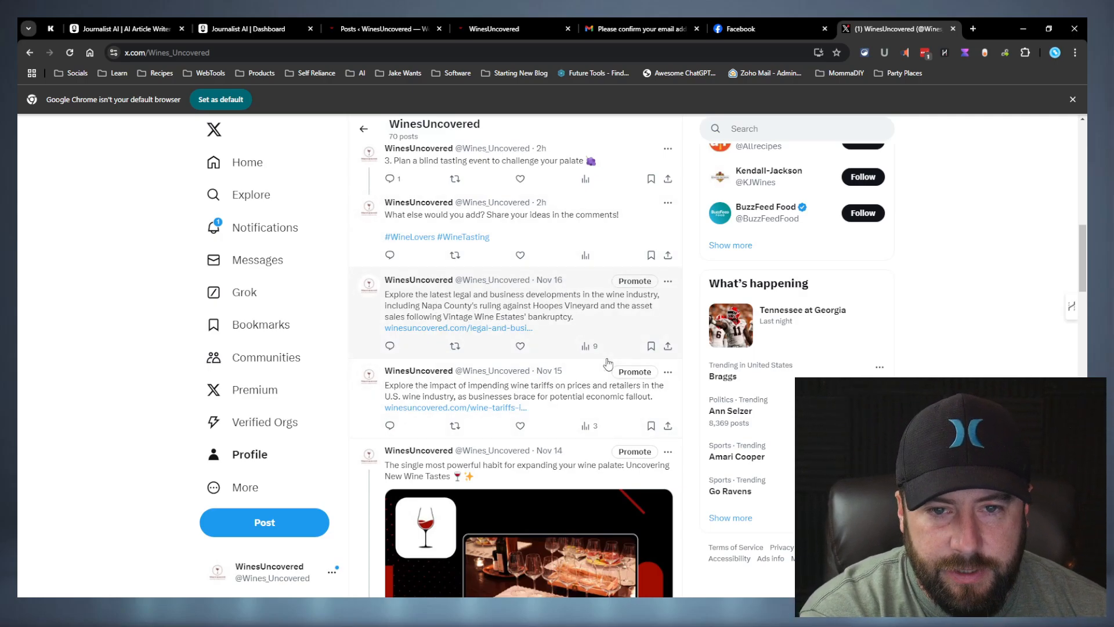
Look through the WinesUncovered X posts, then switch back to Journalist AI and view the AutoLinking audit generator
scroll(712, 268, down, 2)
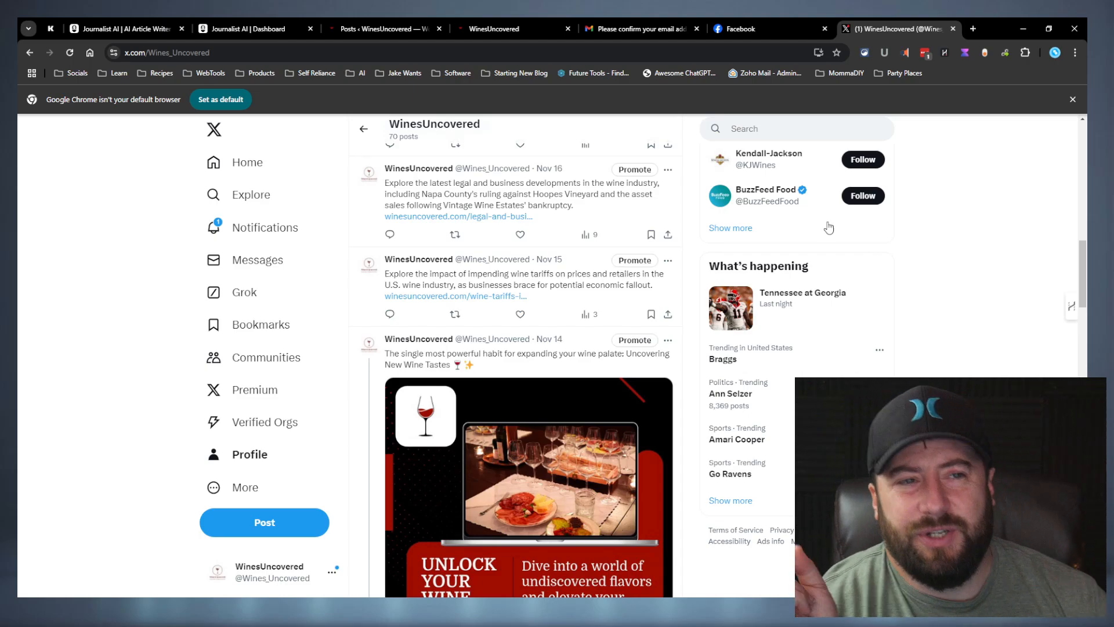
click(291, 29)
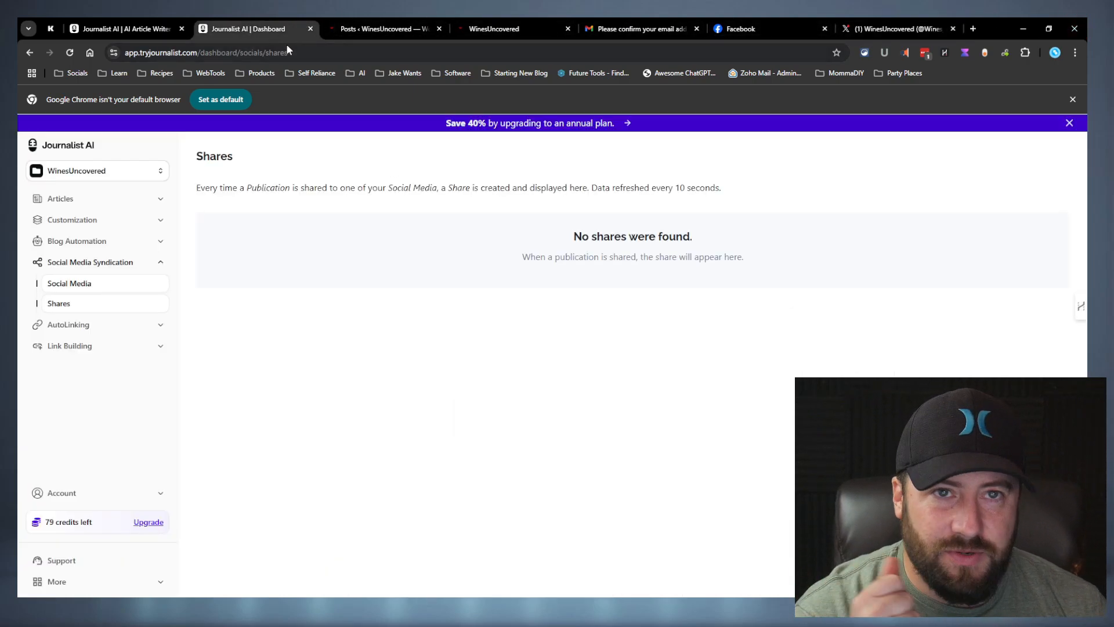
click(70, 324)
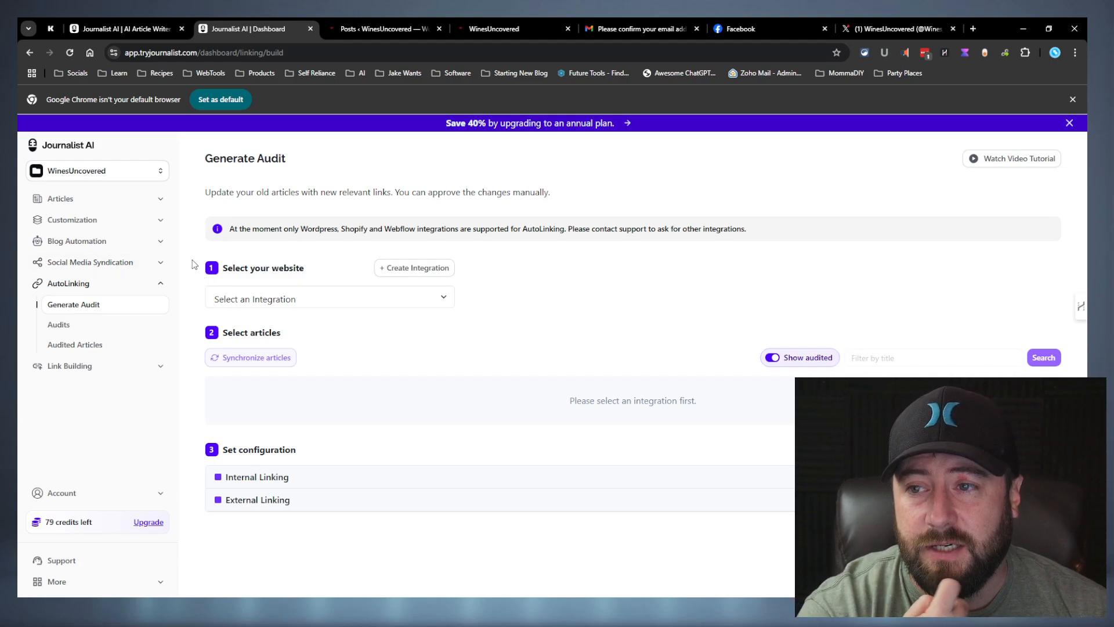
Examine the backlink packages and the backlink quality guarantee under link building
click(85, 366)
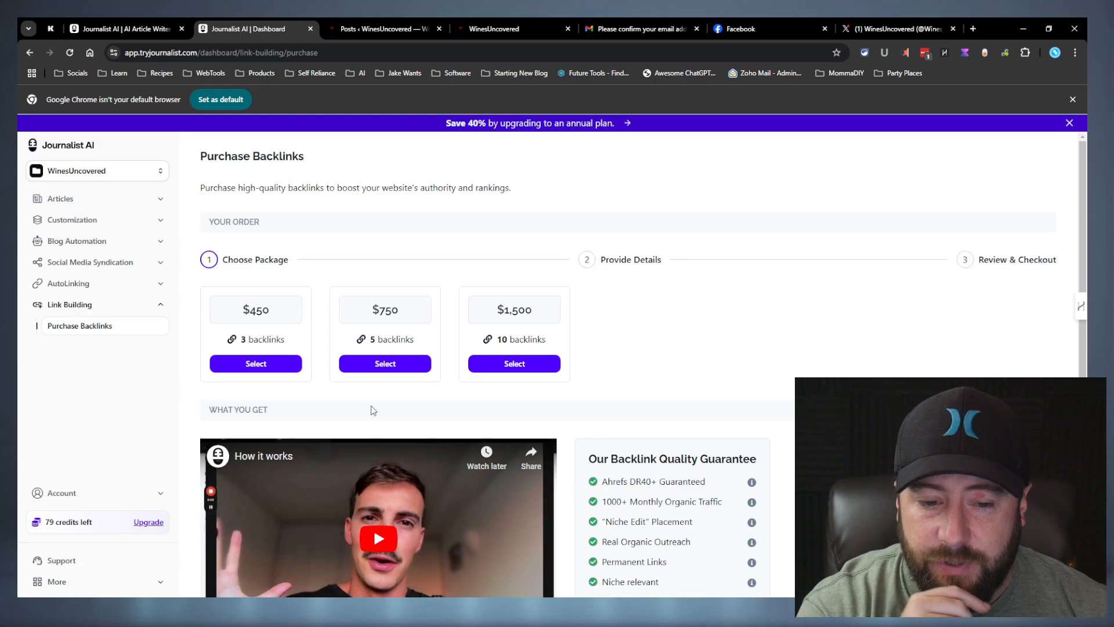
scroll(486, 385, down, 1)
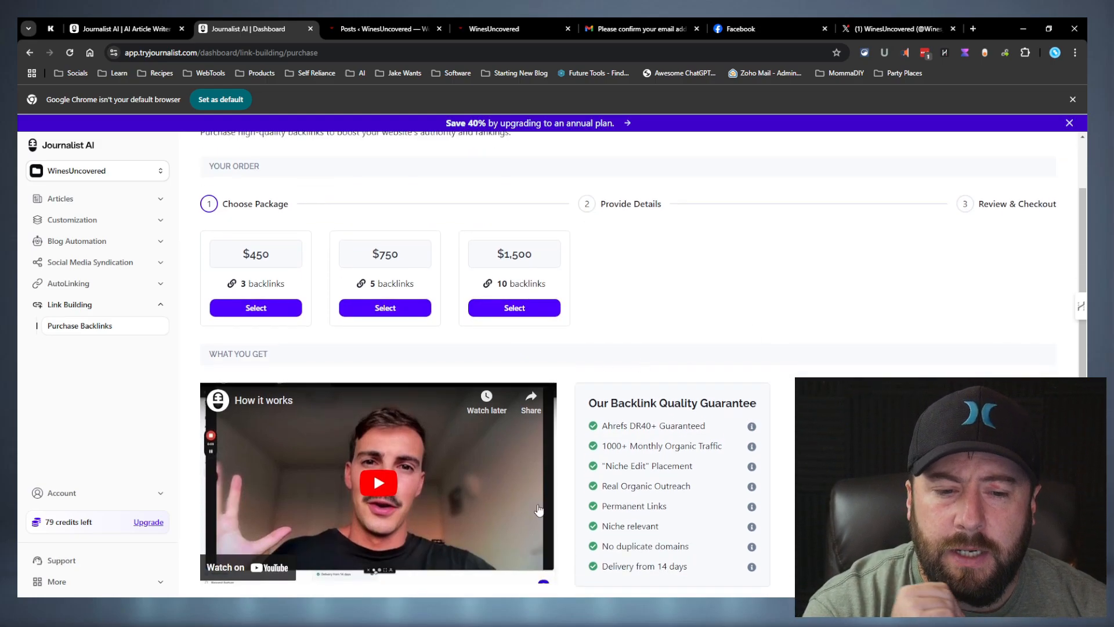
scroll(729, 378, down, 1)
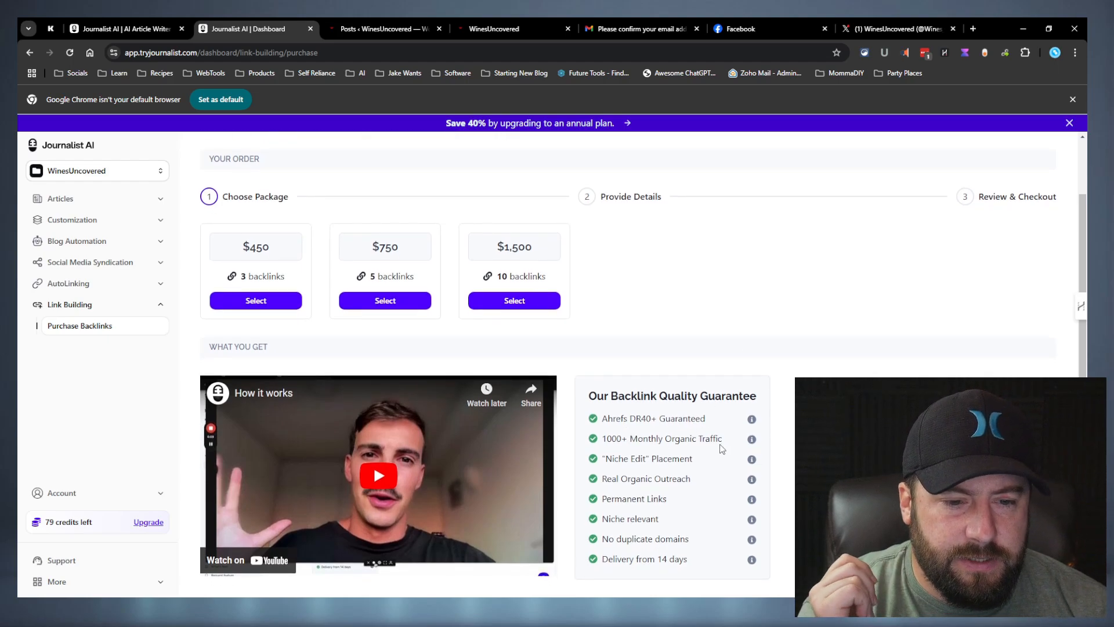
drag(733, 439, 598, 419)
click(836, 401)
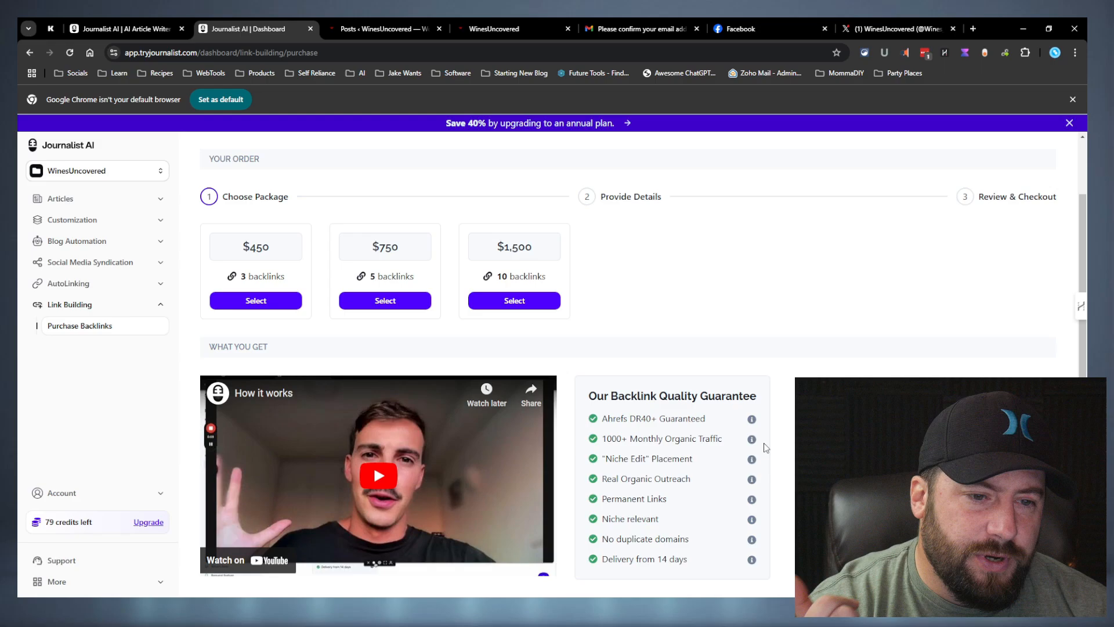
Revisit the article generation tools and the AutoLinking audit generator, ending on the article generation tools
click(44, 199)
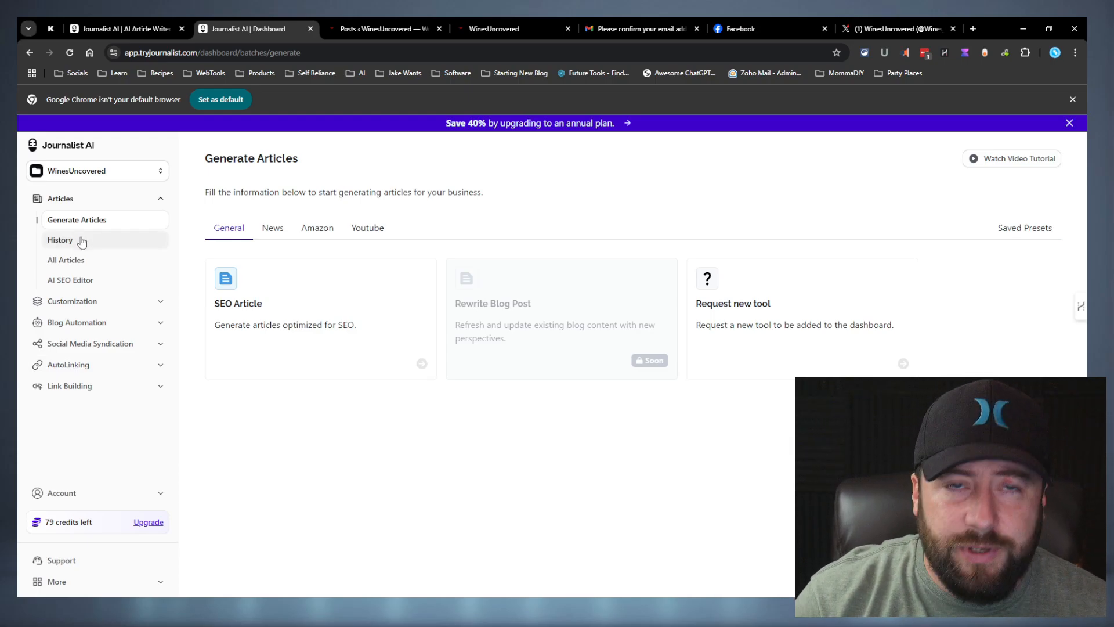
click(108, 365)
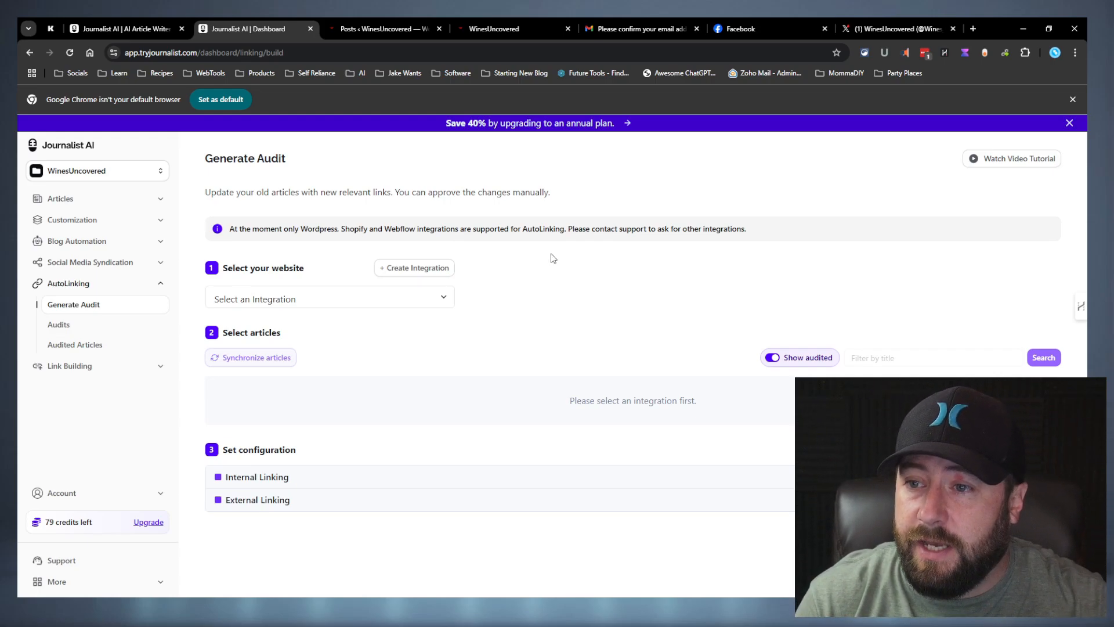
click(104, 198)
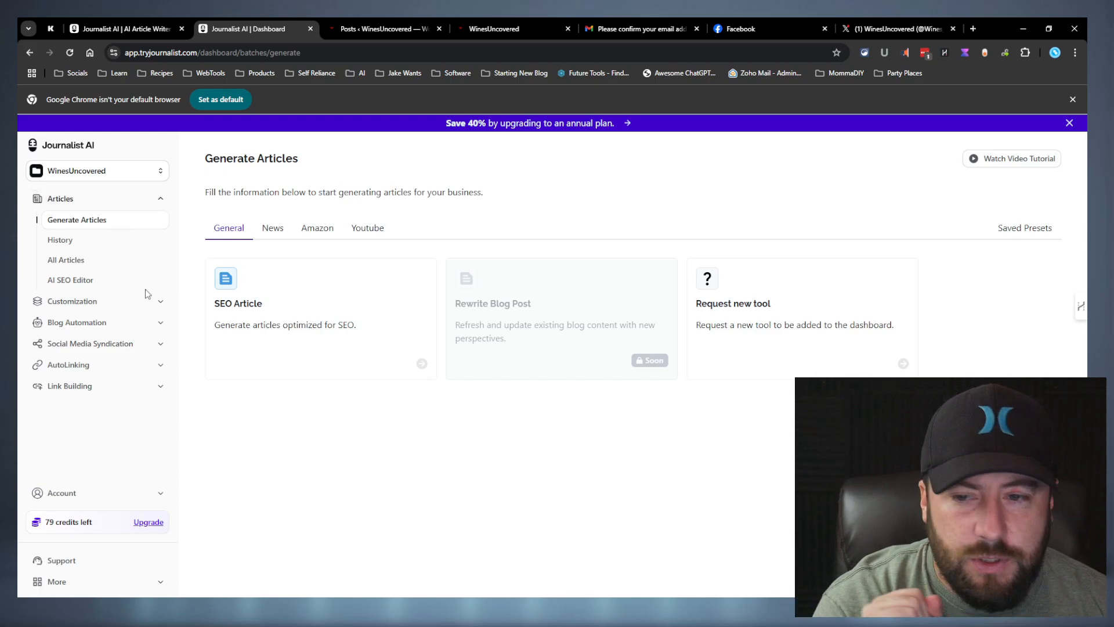
Start an SEO article, try the generation modes and set the mode to Keyword Monitor
click(231, 302)
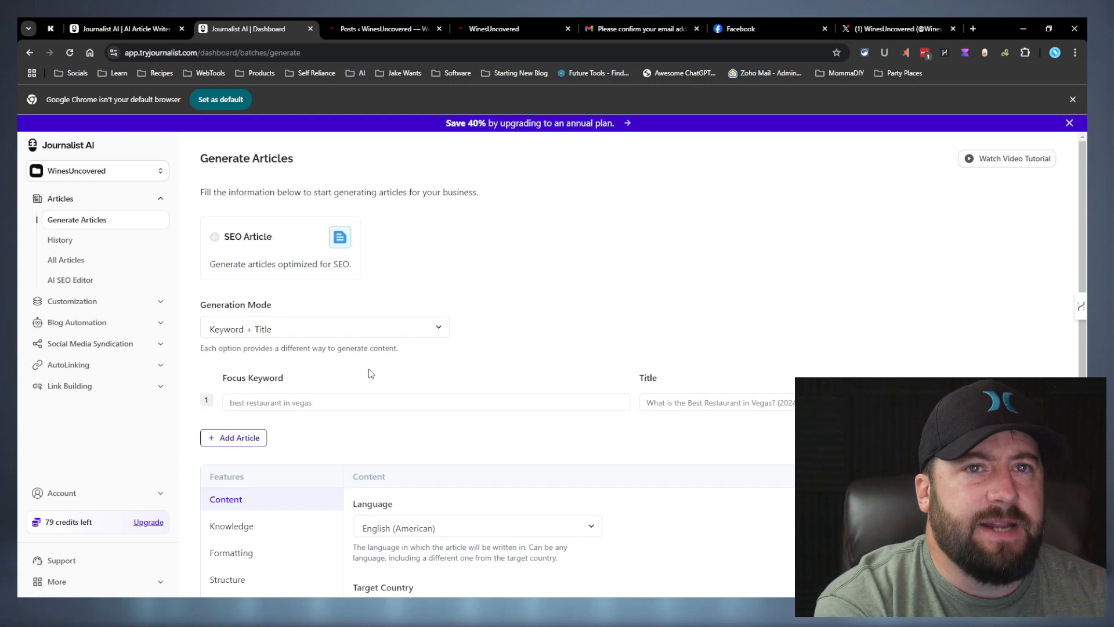
click(364, 326)
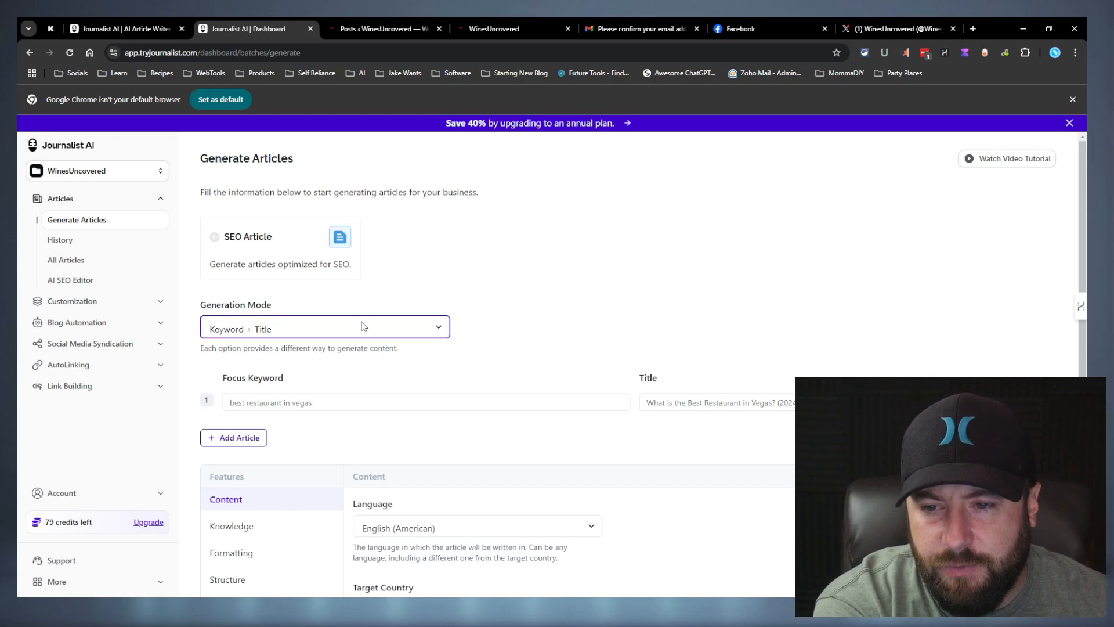
click(409, 276)
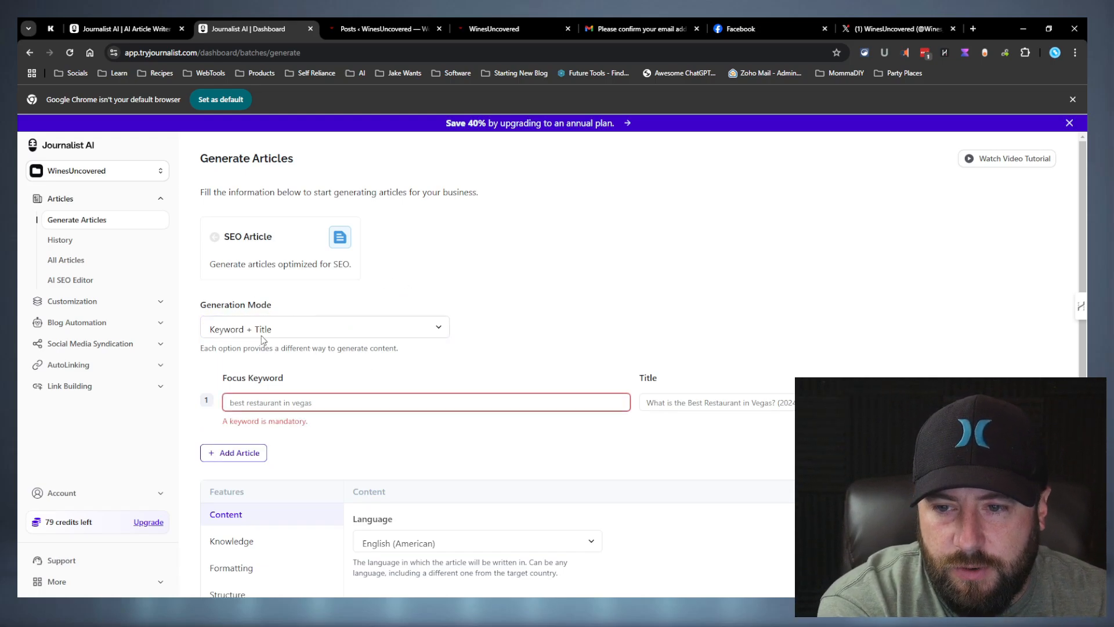
click(261, 335)
click(284, 373)
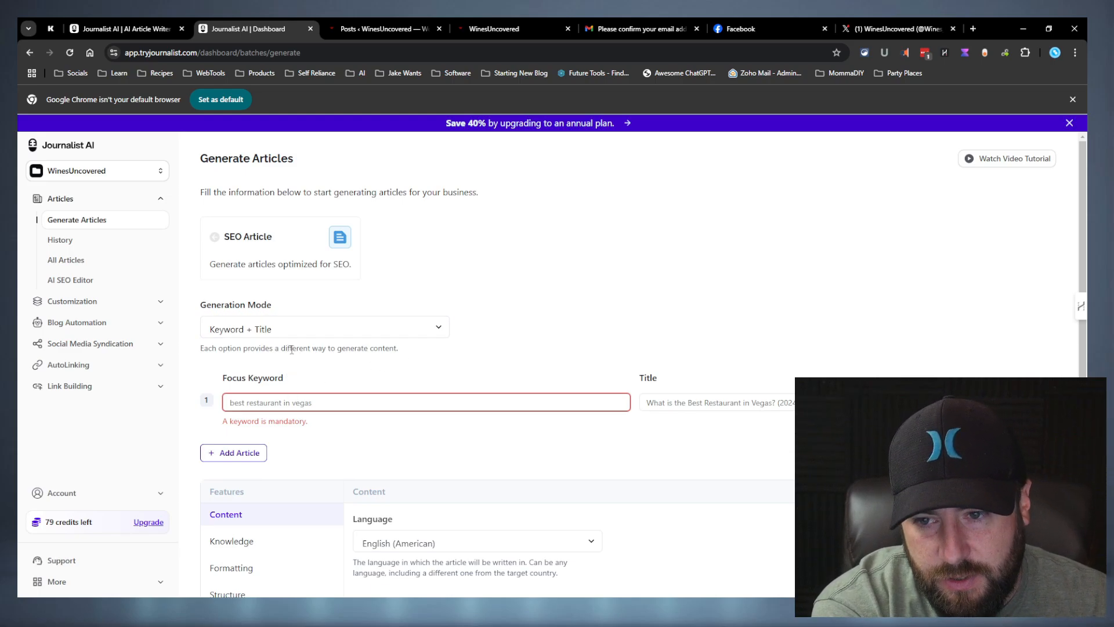
click(308, 325)
click(256, 363)
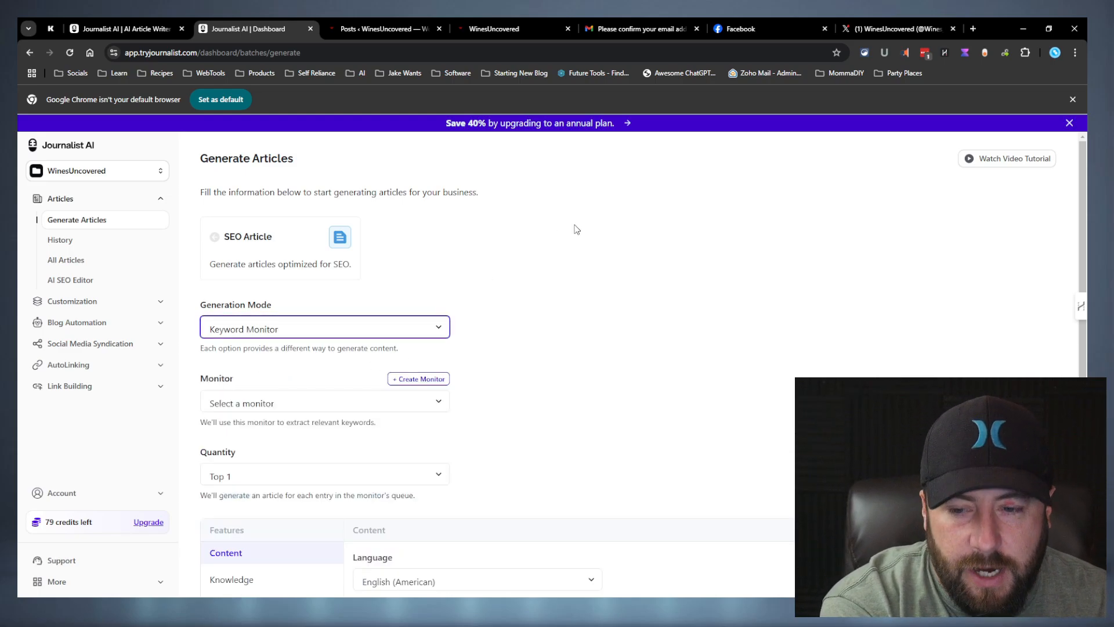
Open the WinesUncovered keyword monitor and examine its generations, keyword suggestions and the credit cost of refreshing them
click(111, 301)
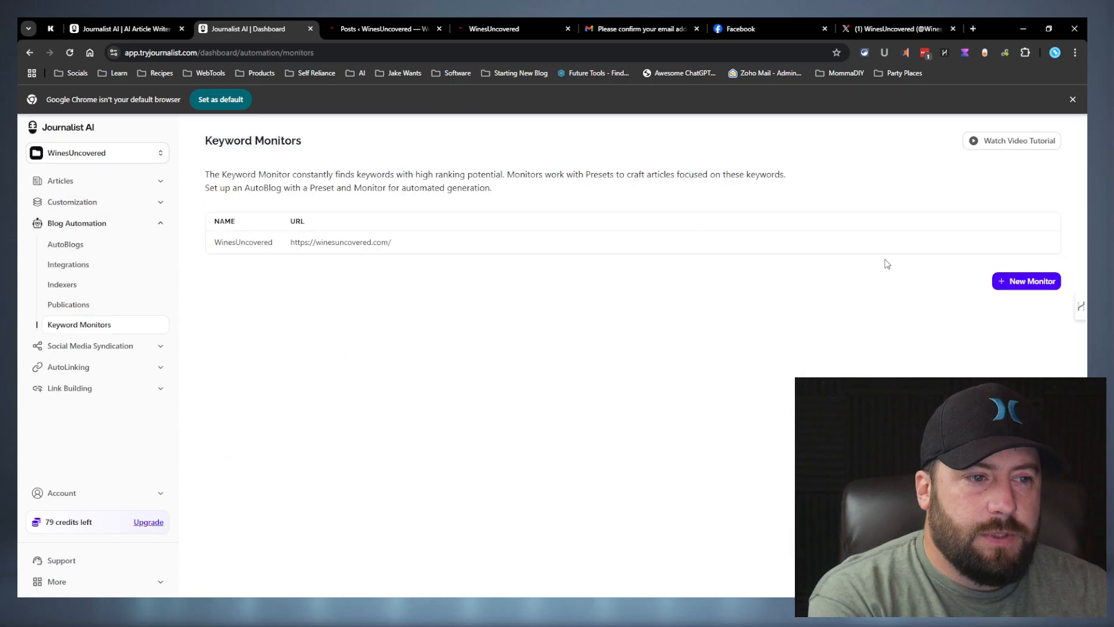
click(1013, 285)
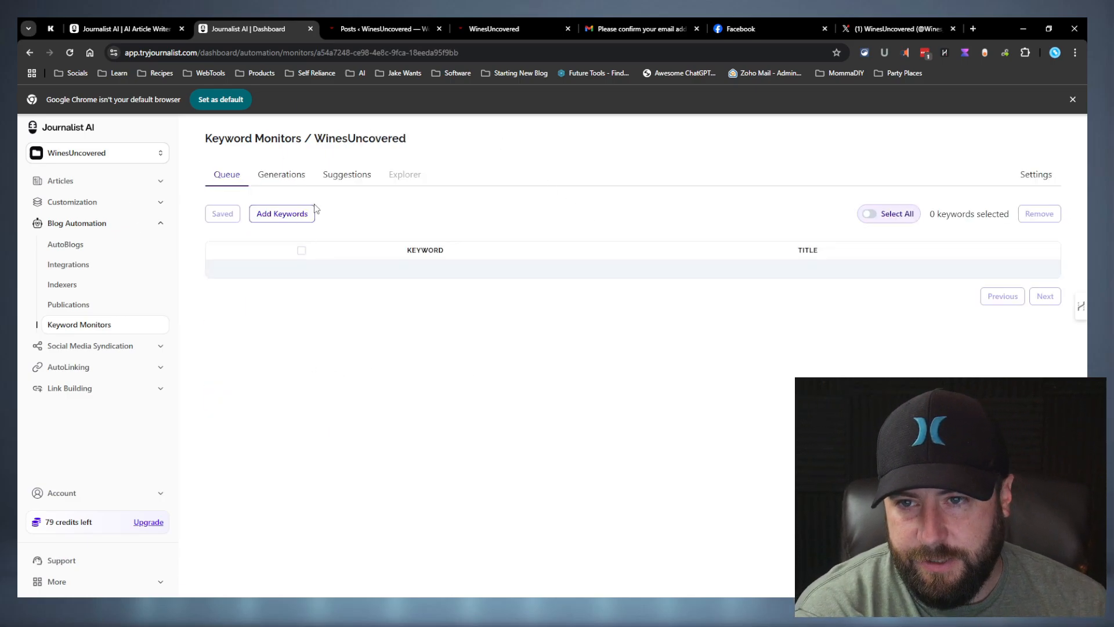
click(269, 181)
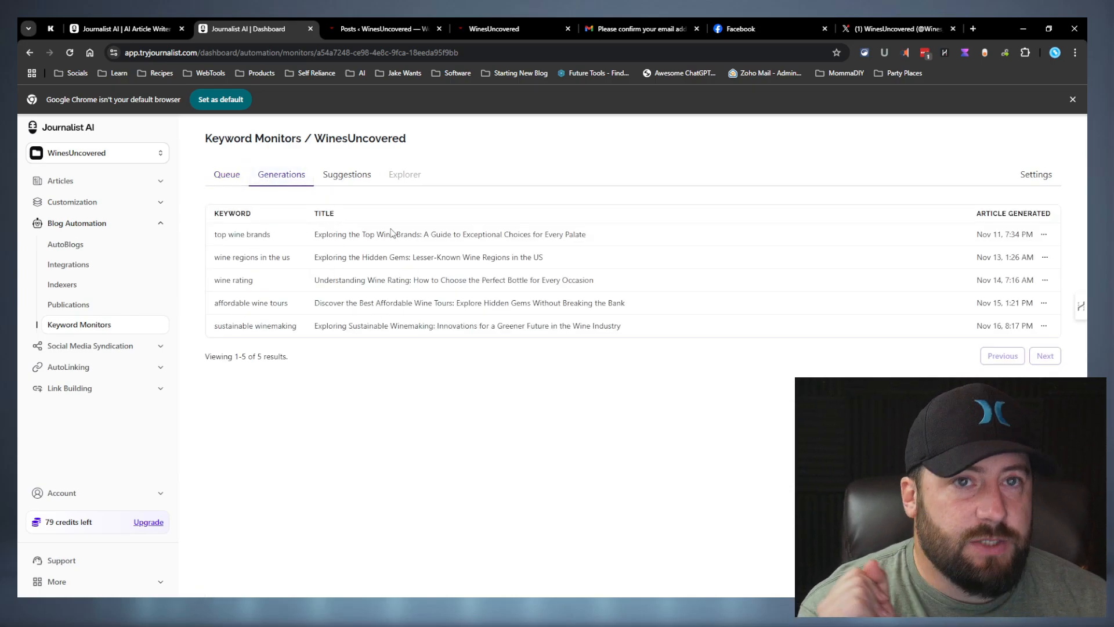
click(356, 182)
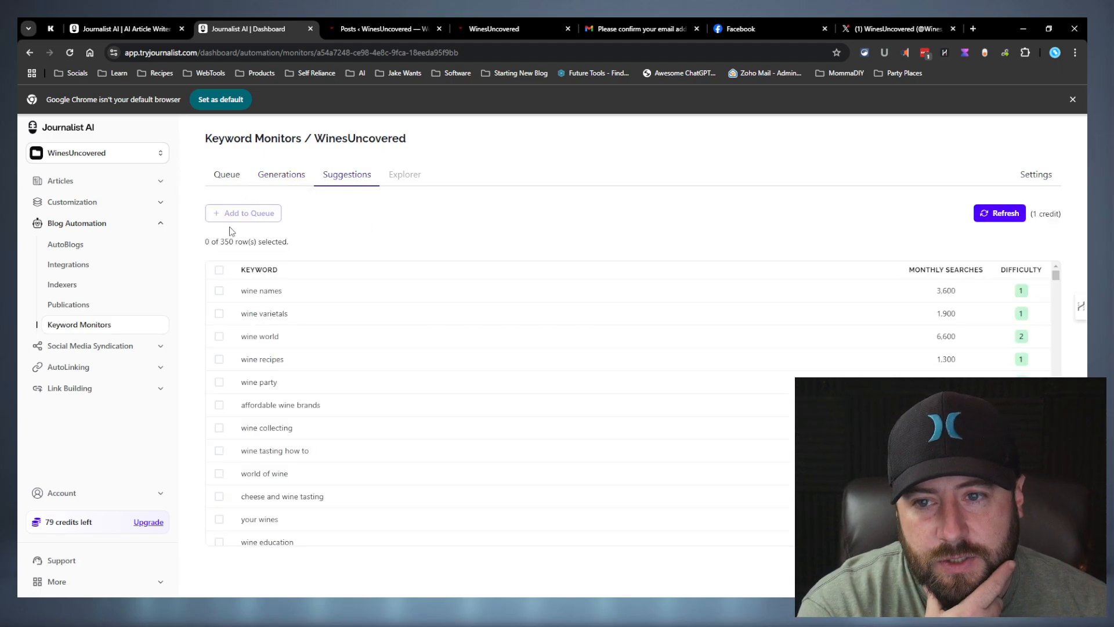
drag(1039, 214, 1044, 213)
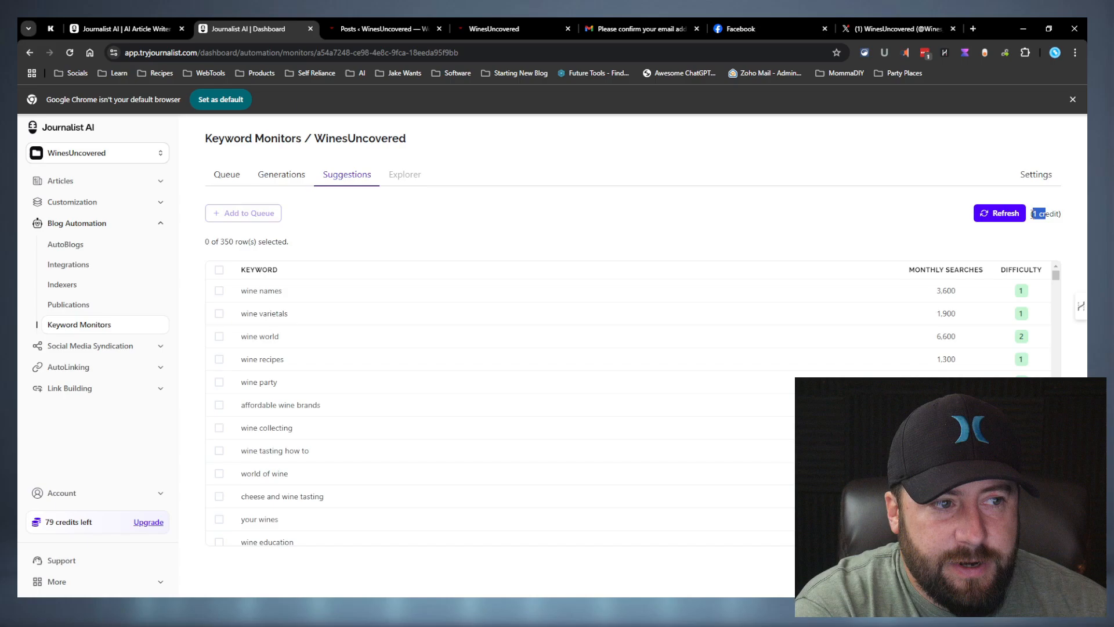
click(1069, 340)
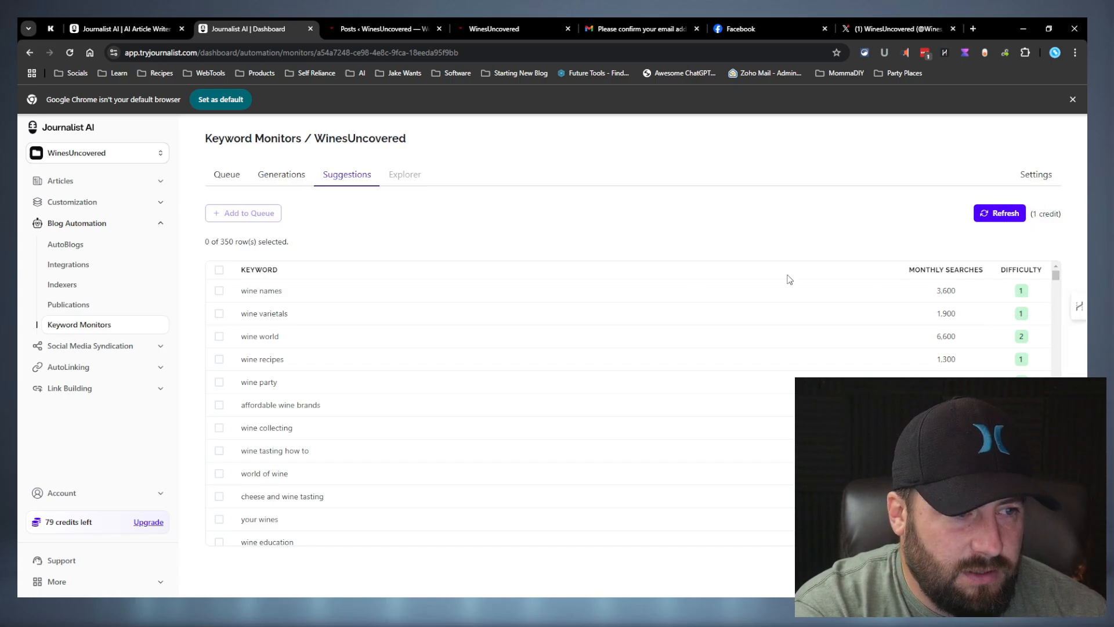
drag(289, 242, 208, 241)
click(304, 233)
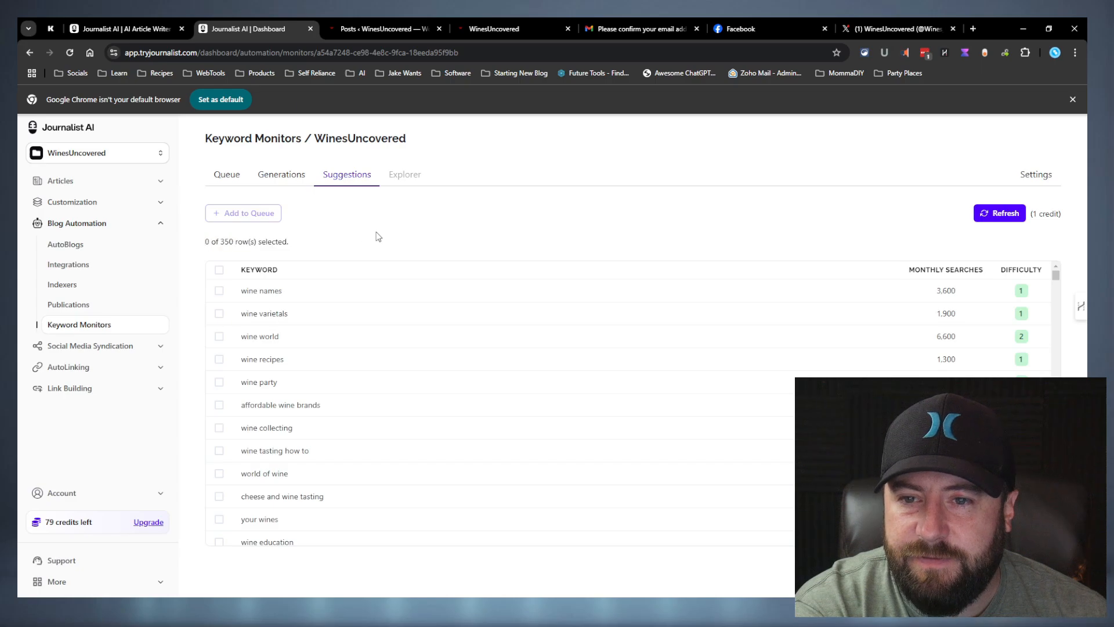
Select the wine varietals, wine recipes and wine collecting suggestions, toggle selecting all keywords, and clear the selection
click(219, 314)
click(218, 358)
click(219, 428)
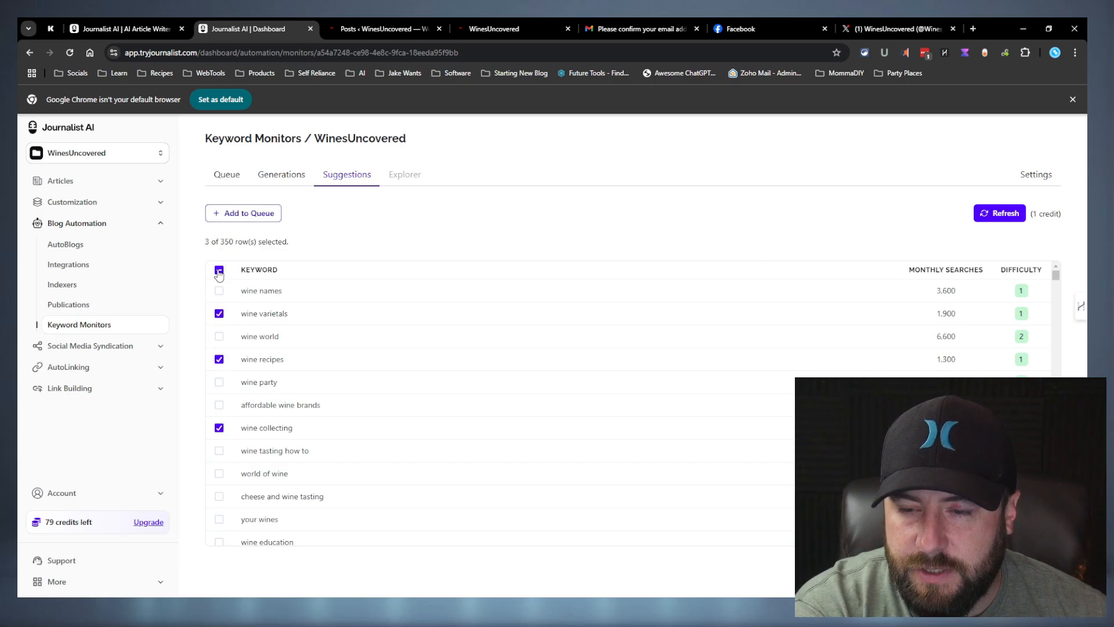
click(219, 271)
click(220, 271)
click(219, 271)
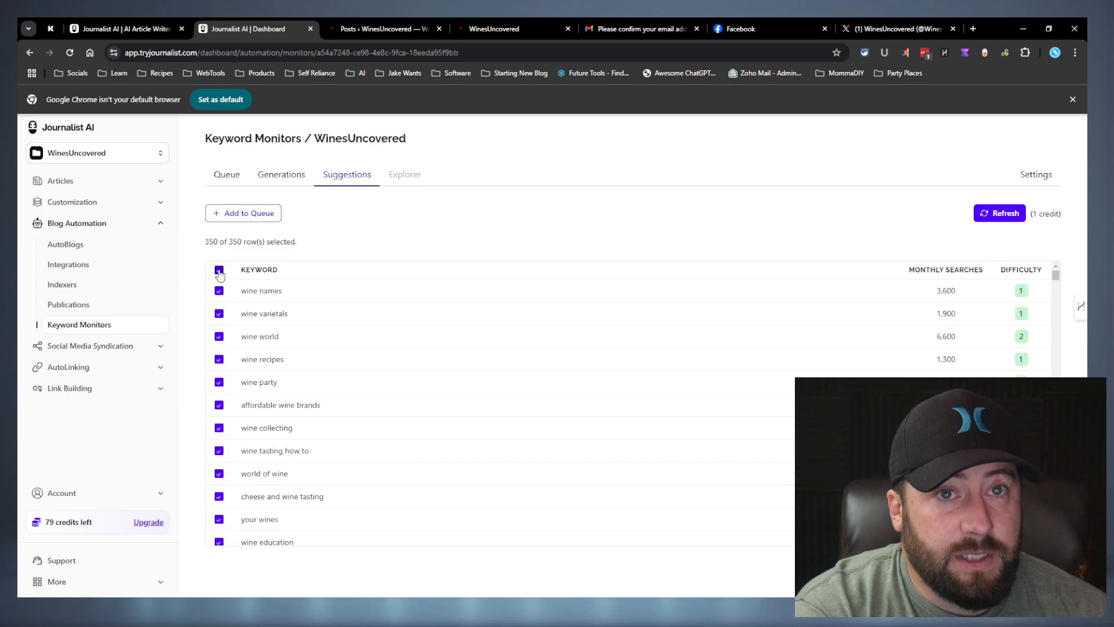
click(219, 271)
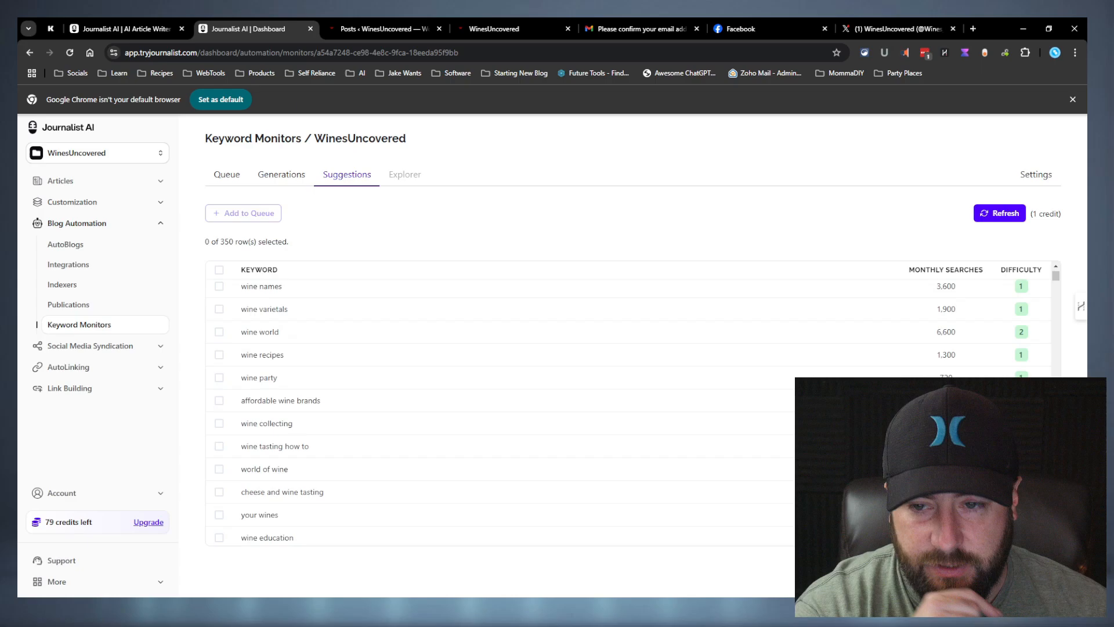
Examine the suggestions' monthly searches and difficulty, focusing on "a wine glass", and look through the monitor's keyword queue
scroll(986, 320, down, 10)
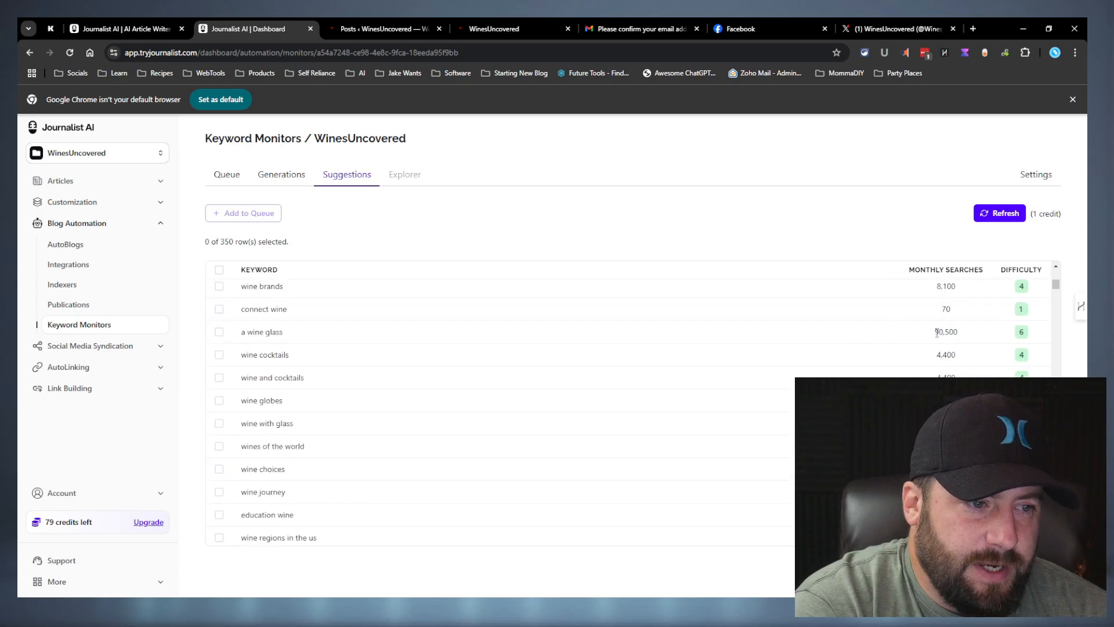
drag(936, 331, 972, 341)
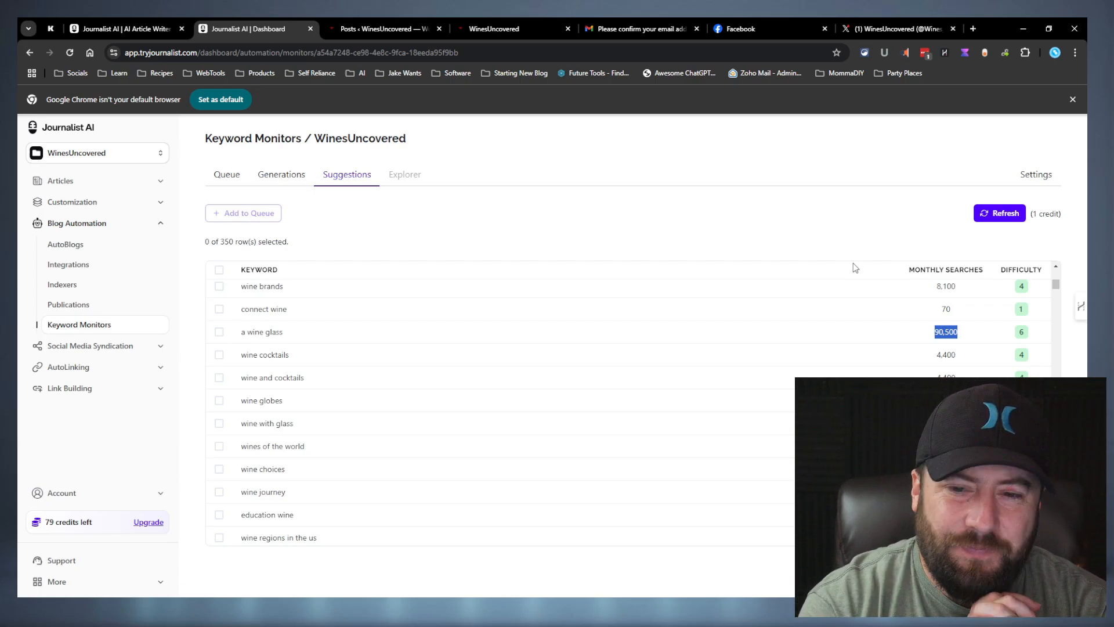
click(812, 237)
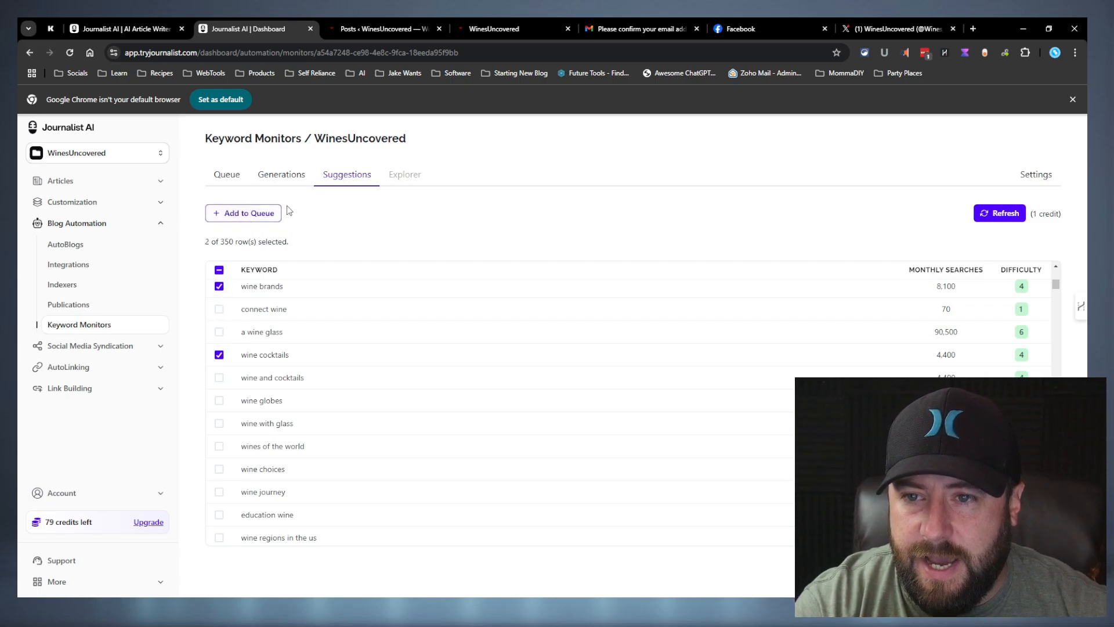
click(231, 185)
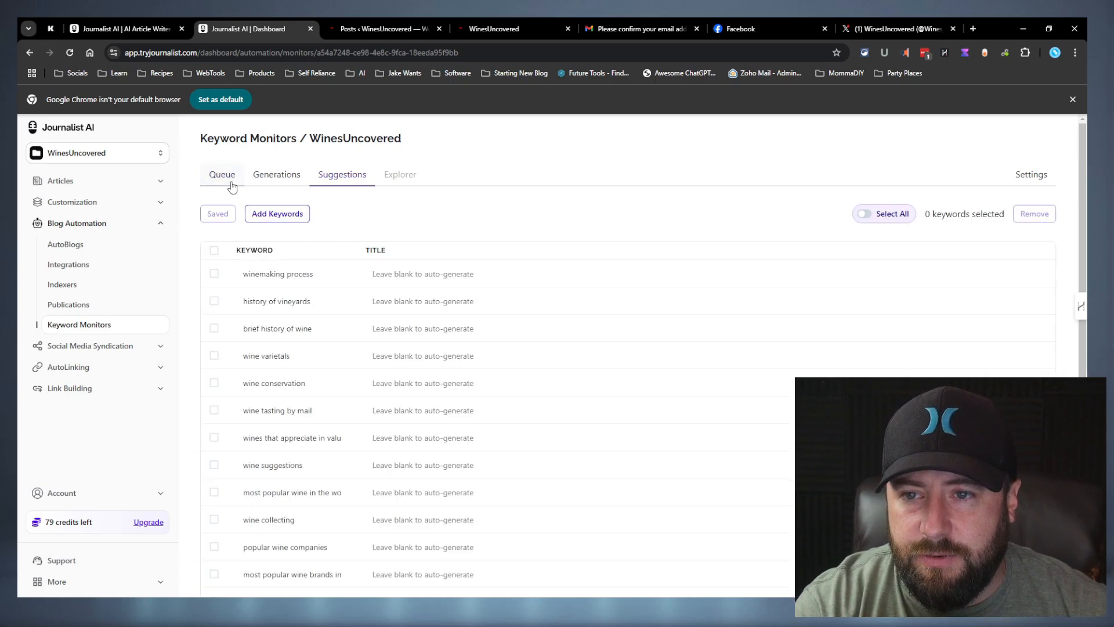
scroll(602, 430, down, 5)
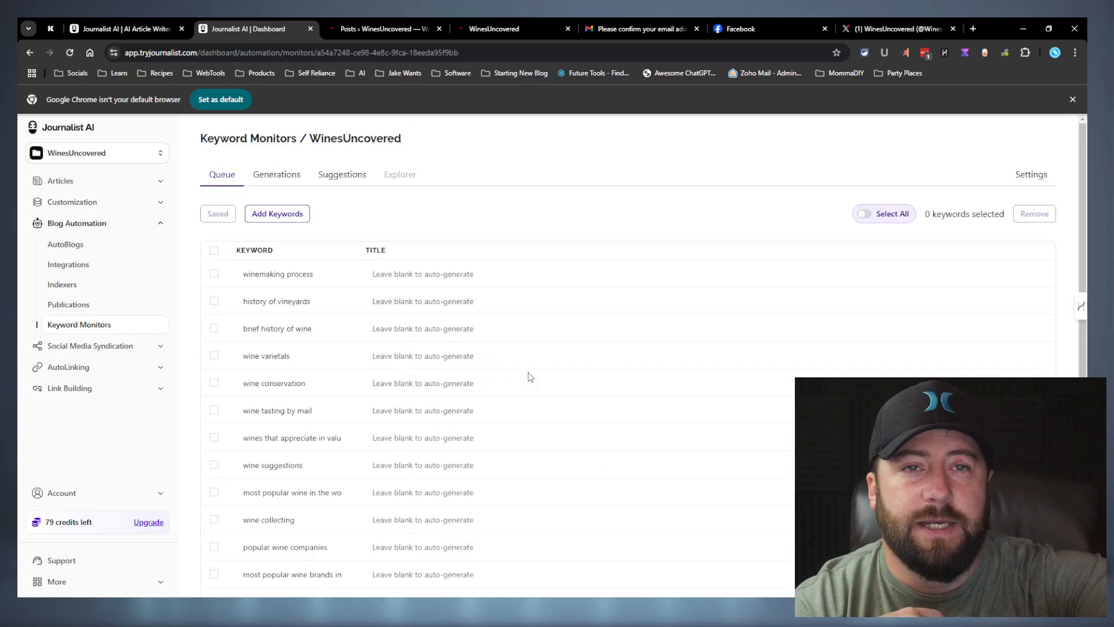
Return to SEO article generation, set the generation mode to Keyword Monitor and choose the WinesUncovered monitor
click(60, 181)
scroll(449, 412, down, 3)
click(338, 145)
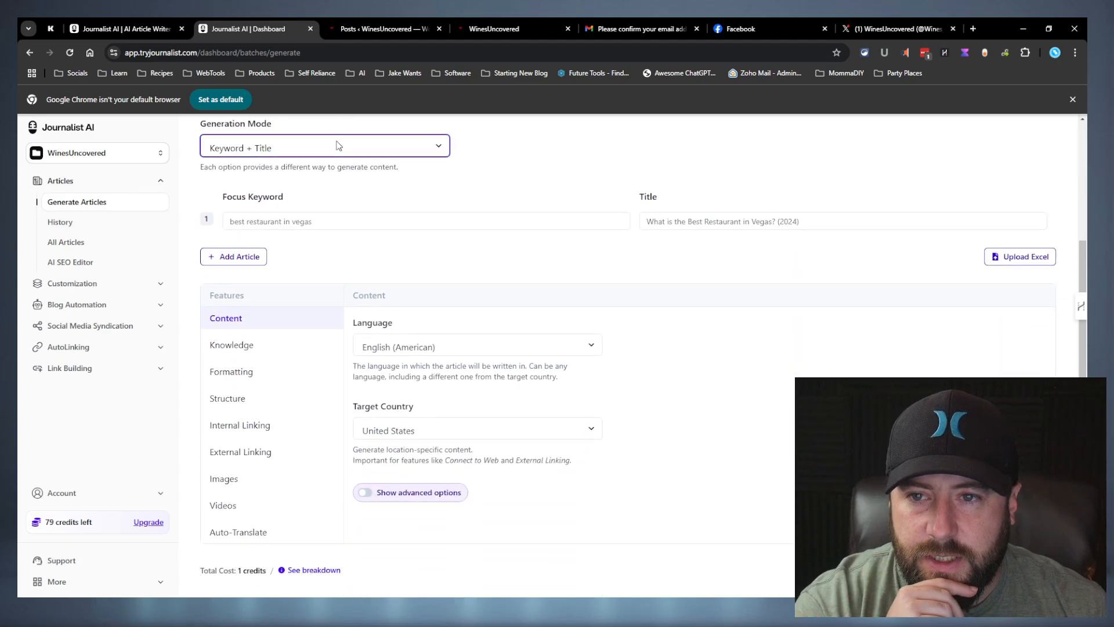
click(277, 184)
click(325, 220)
click(298, 246)
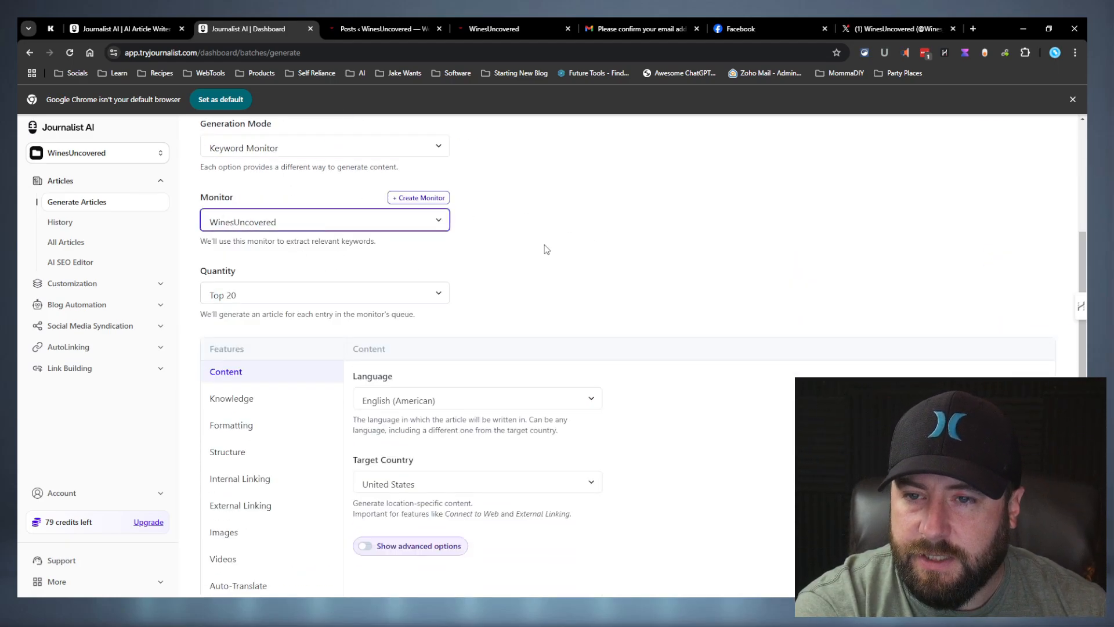
Try the quantity options for the monitor's articles and set the quantity to Top 1
click(235, 293)
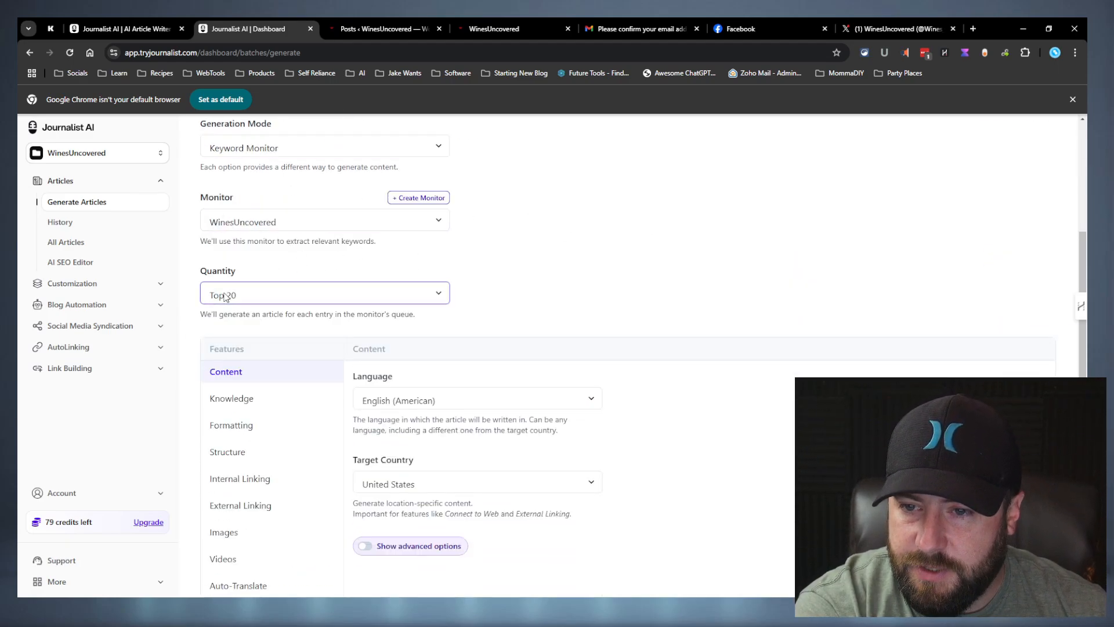
click(256, 421)
click(497, 244)
click(386, 298)
click(386, 314)
scroll(390, 343, down, 1)
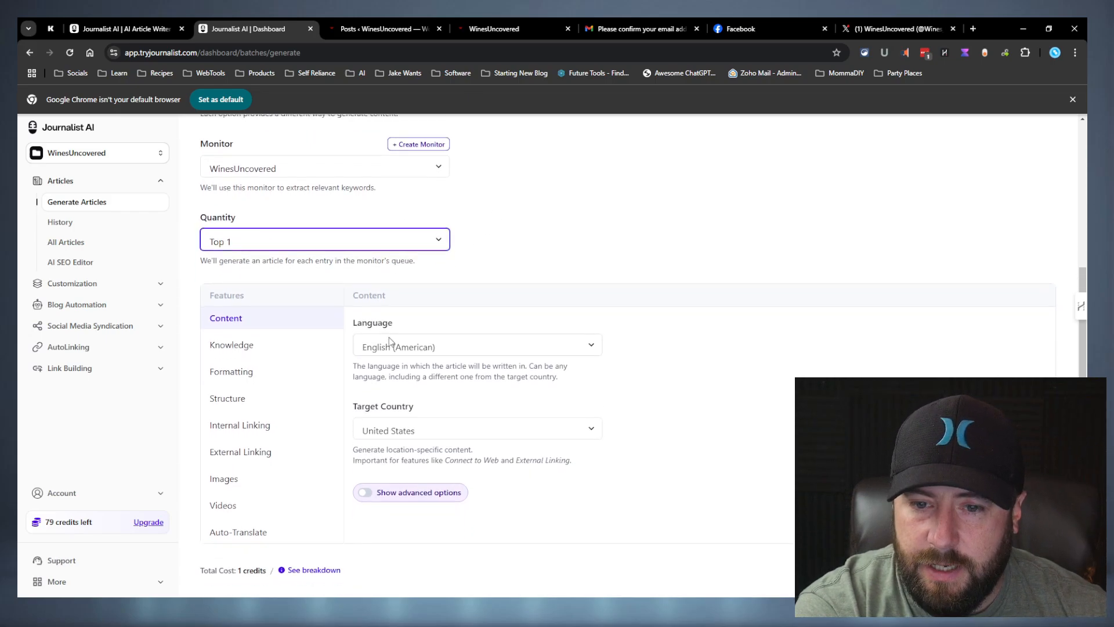
Set the article generation mode back to Keyword + Title
scroll(396, 328, up, 2)
scroll(403, 311, up, 1)
click(293, 204)
click(269, 222)
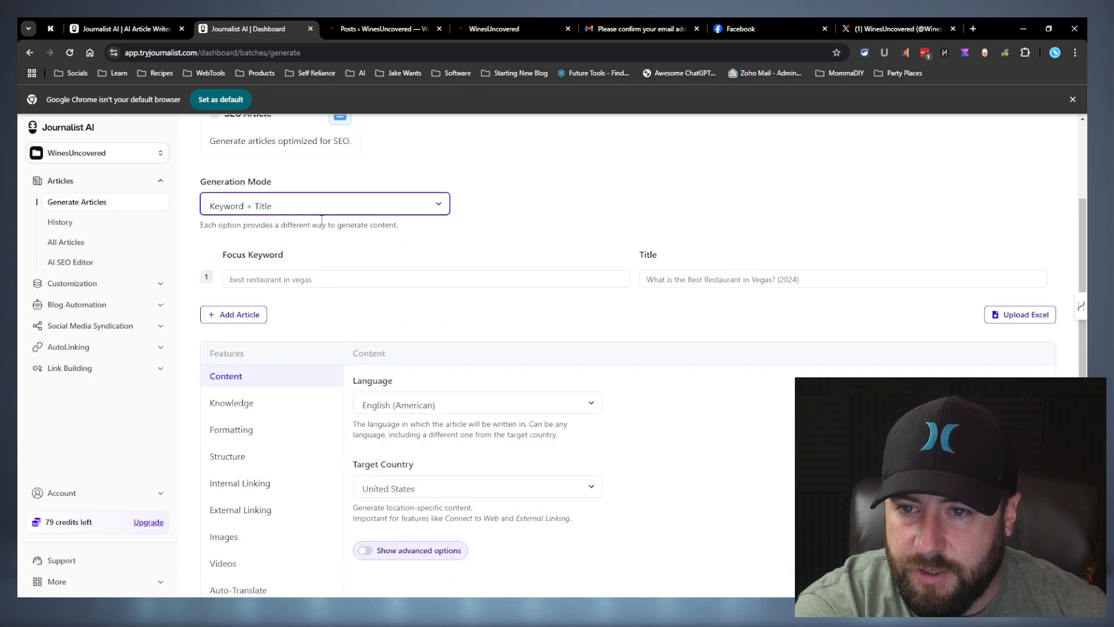
Enter "best wine regions" as the first article's focus keyword and leave its title blank
click(430, 284)
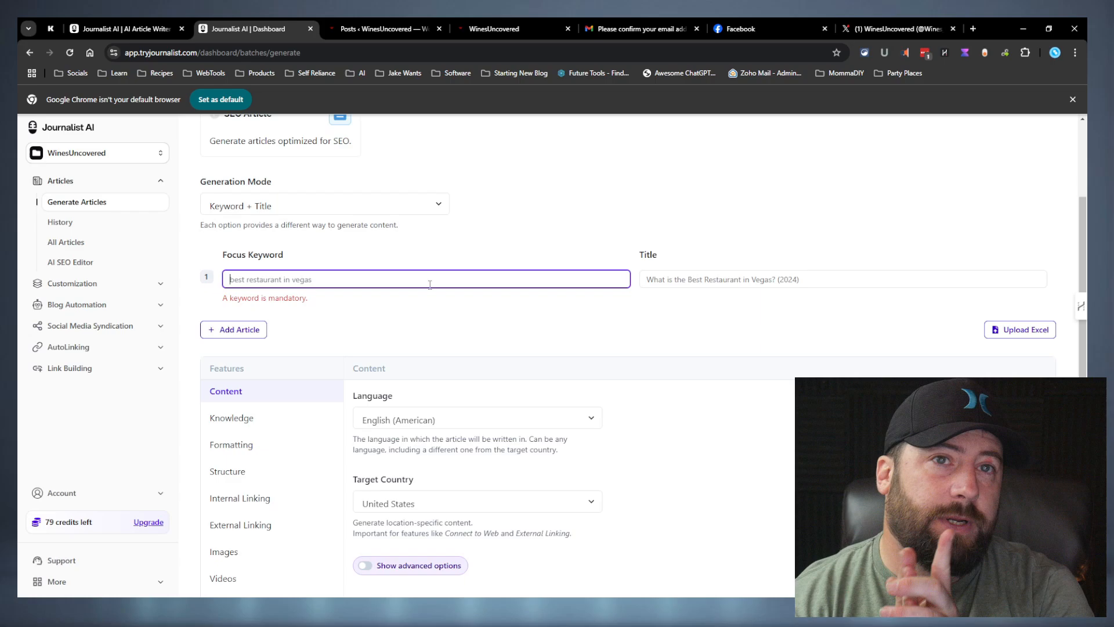
click(690, 275)
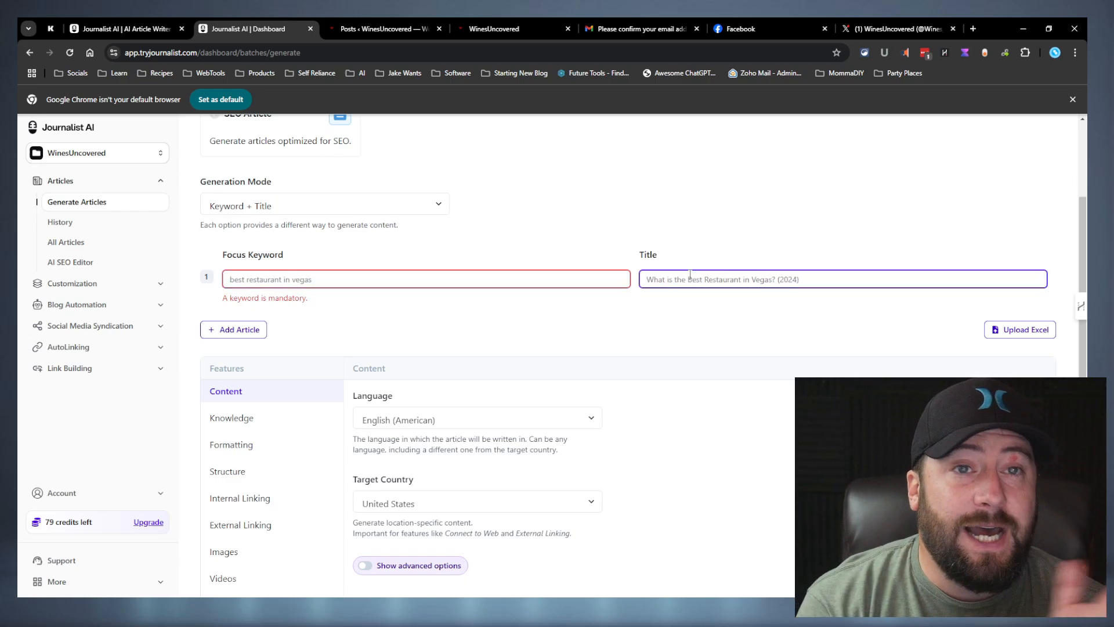
click(426, 277)
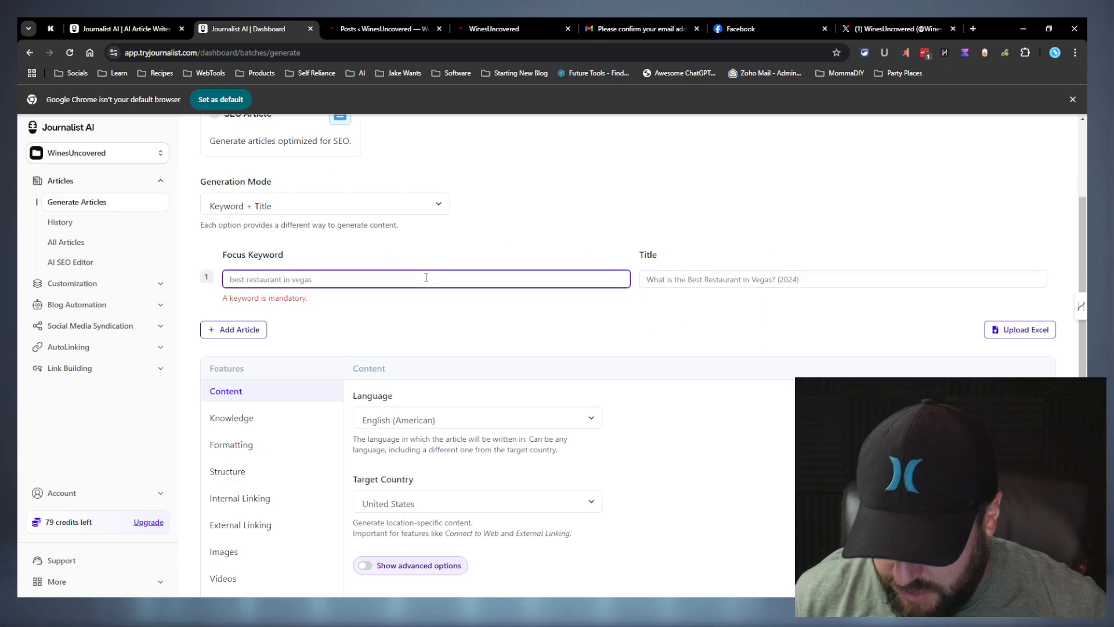
text(best wine regions)
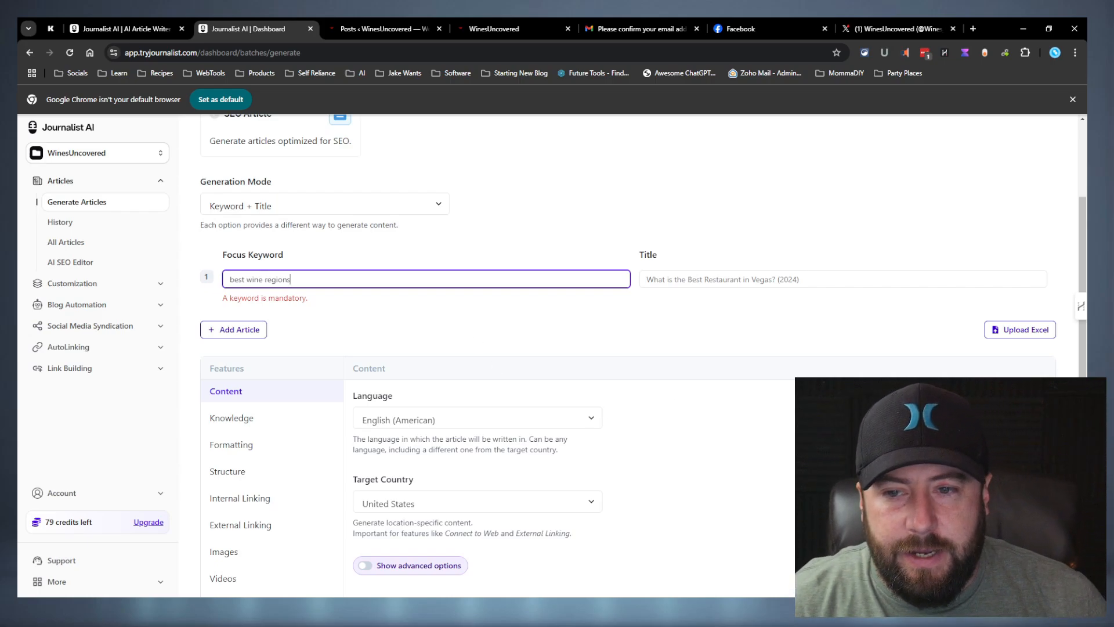
click(687, 275)
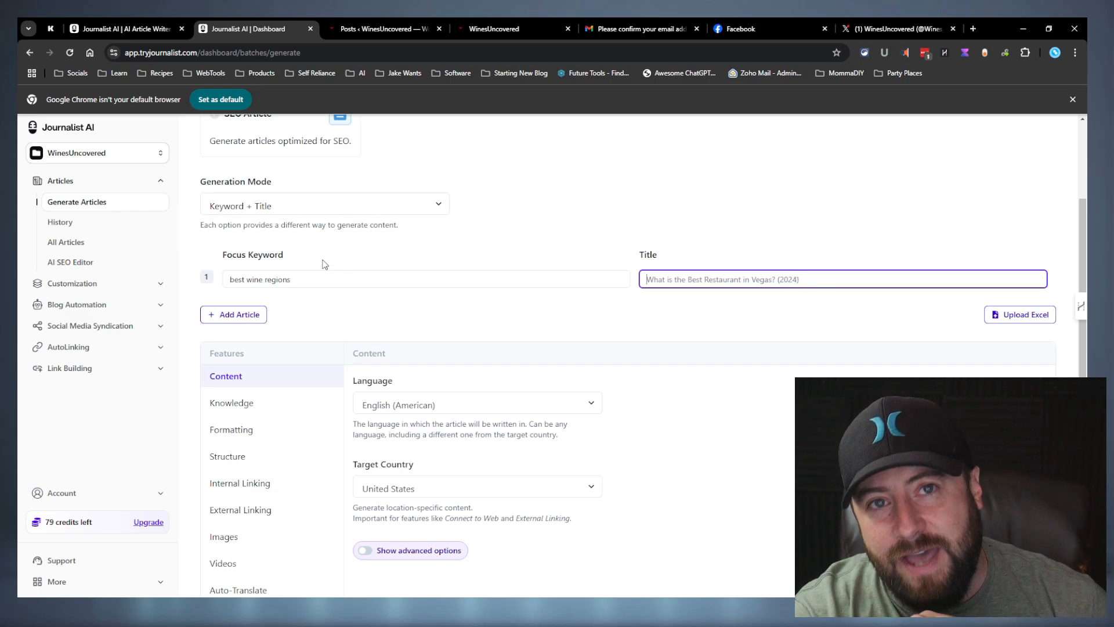
click(354, 268)
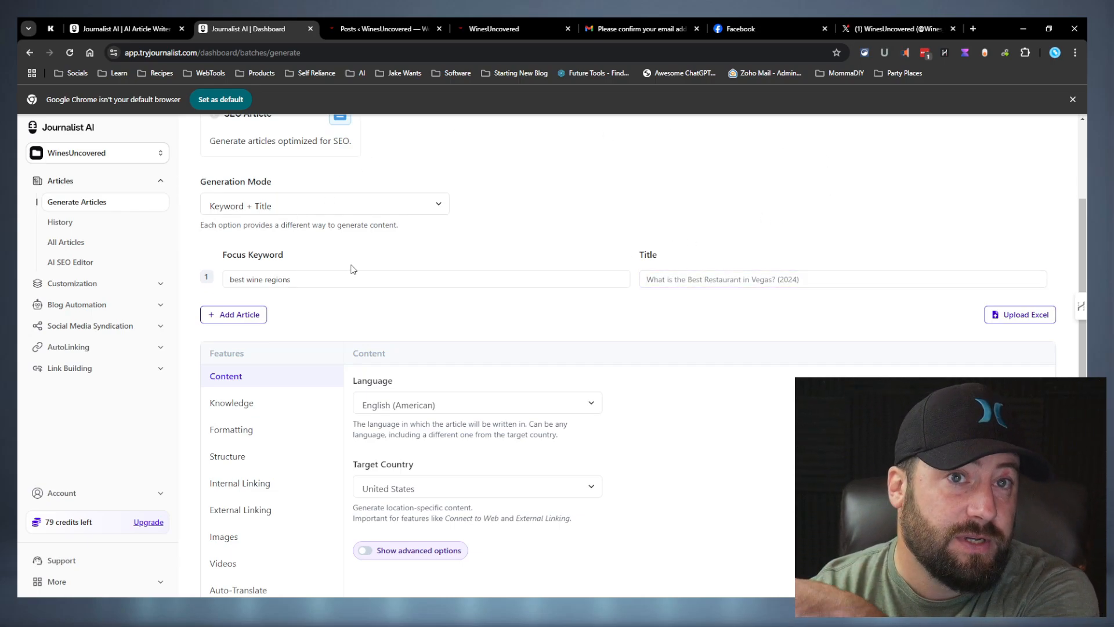
Try adding four extra article rows and remove them again, keeping only the "best wine regions" row
scroll(354, 269, up, 1)
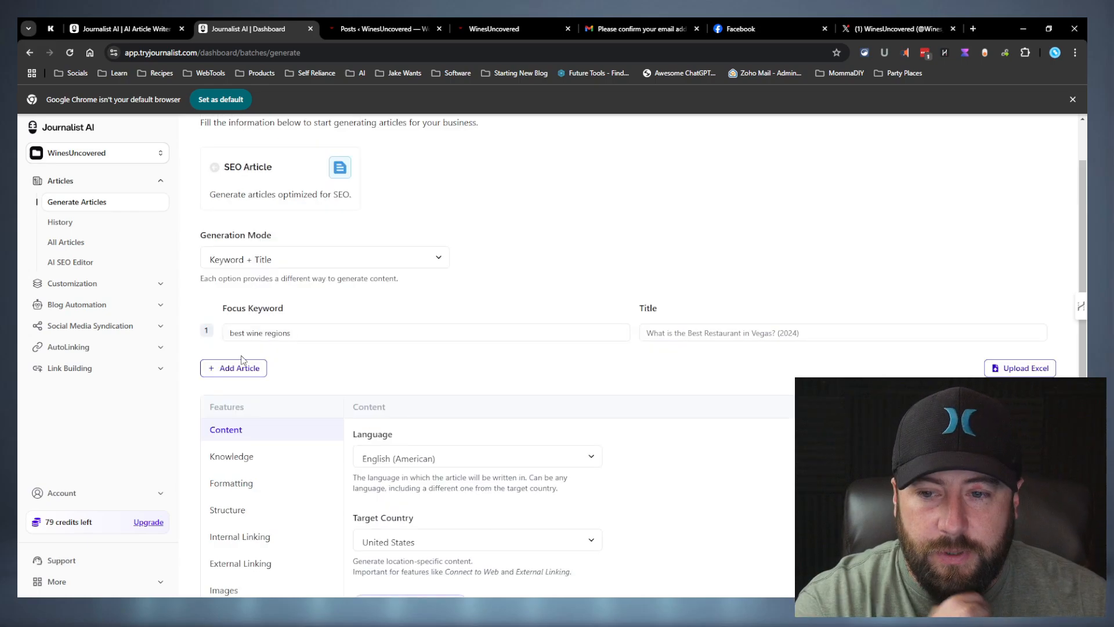
click(244, 368)
click(246, 395)
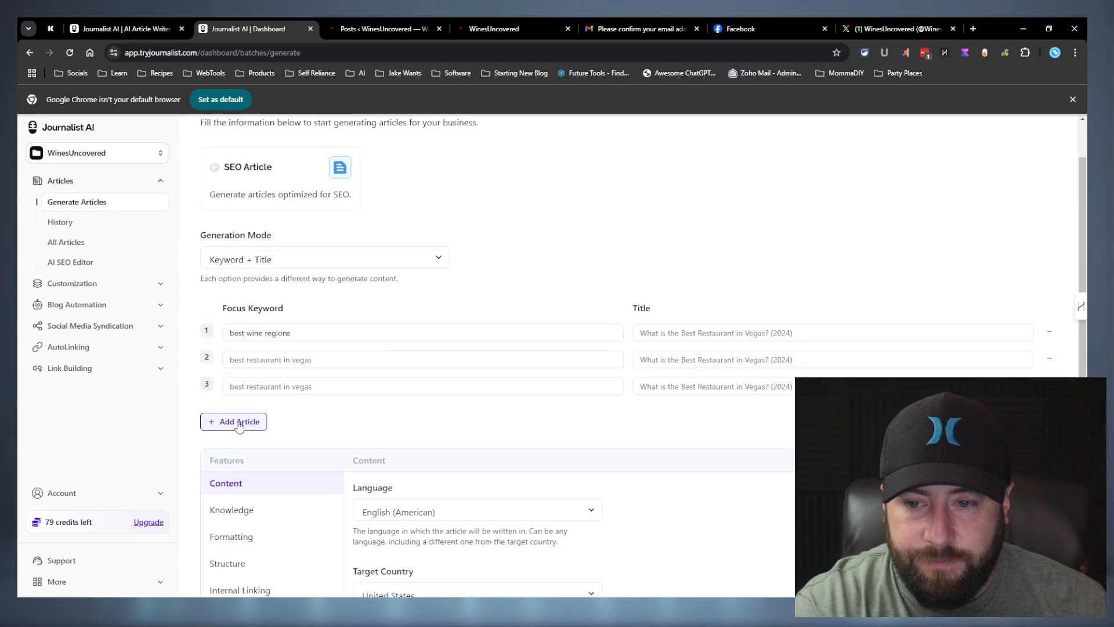
click(246, 421)
click(245, 448)
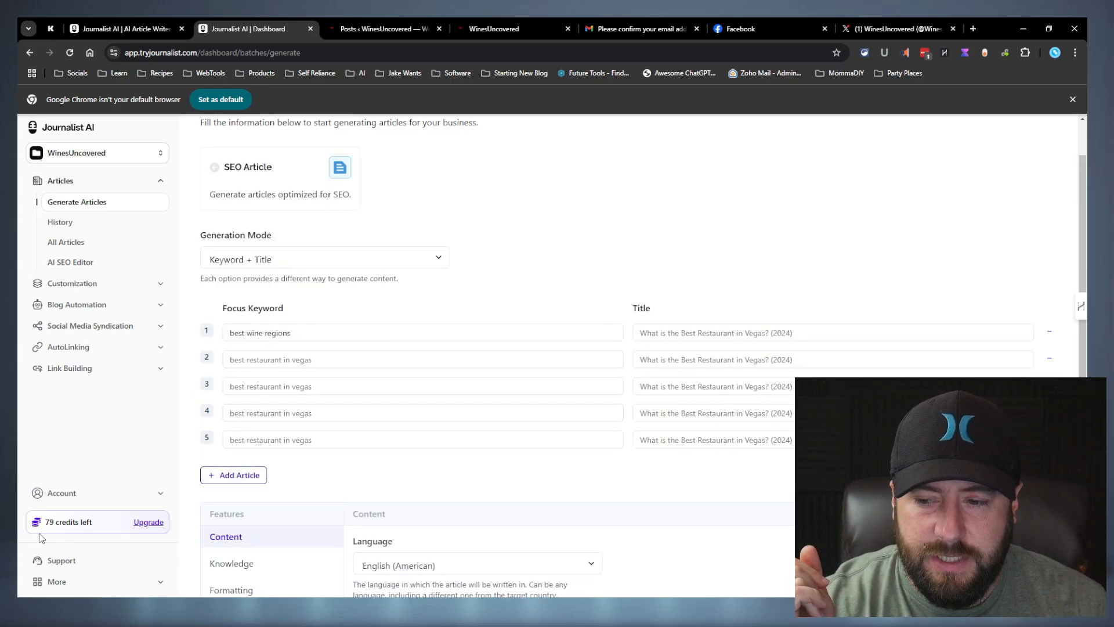
click(1050, 359)
click(1049, 358)
click(1049, 360)
click(1049, 360)
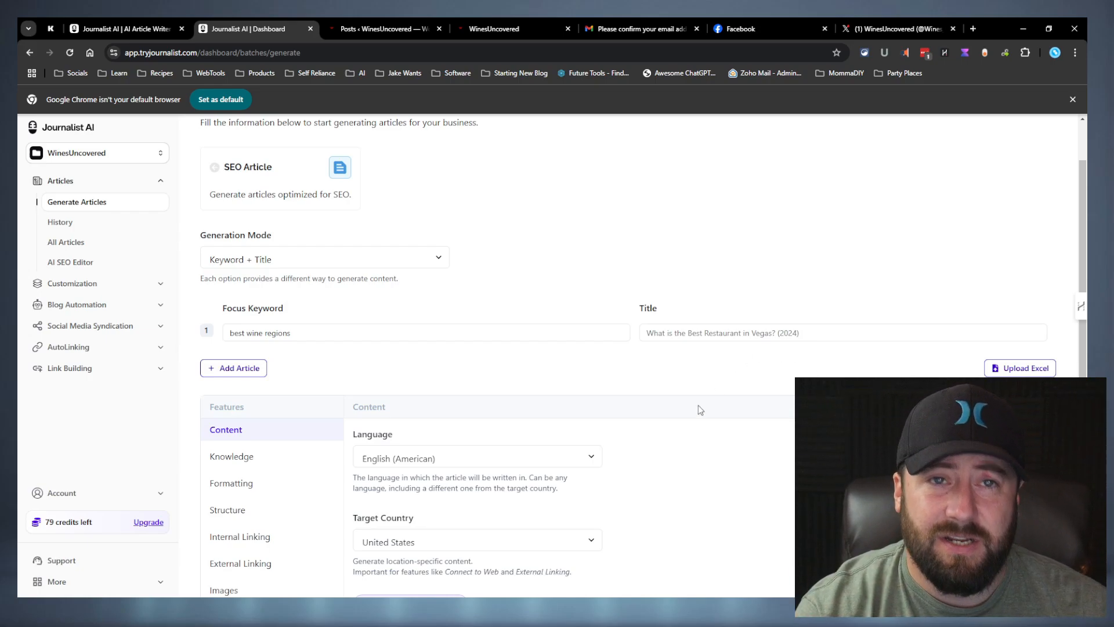
Check the article's language and target country settings and show the advanced content options
scroll(667, 403, down, 2)
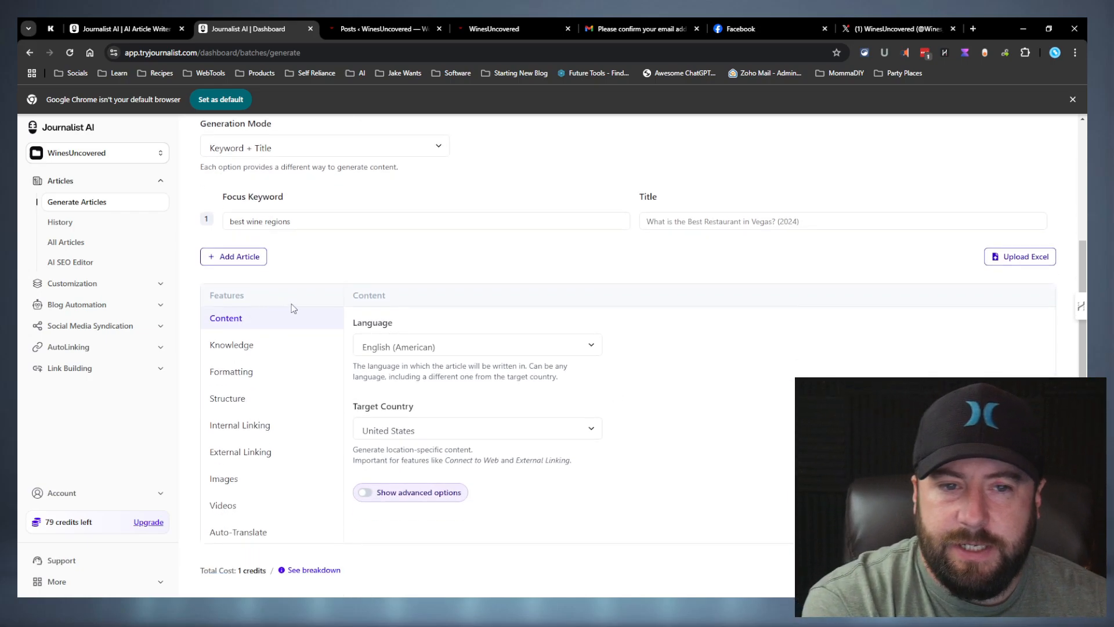
click(484, 353)
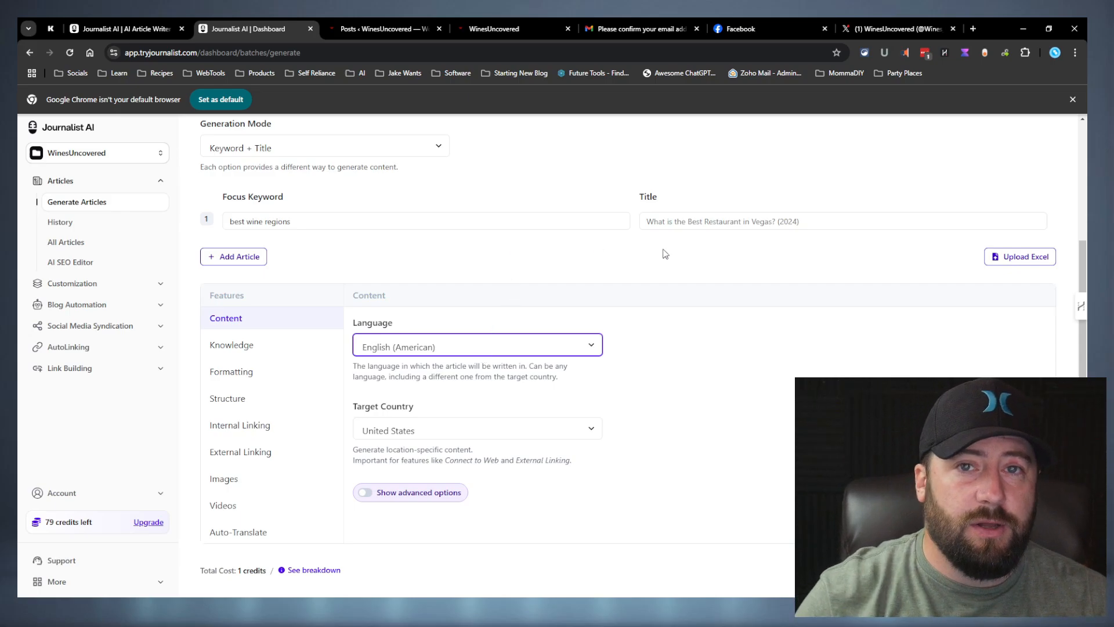
click(737, 299)
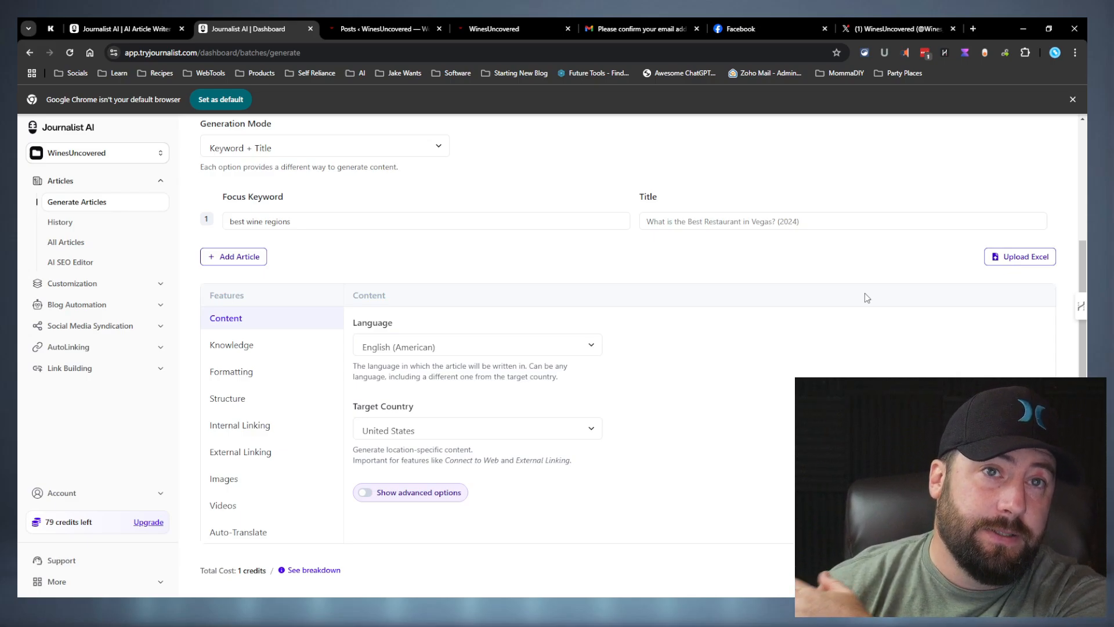
drag(552, 461, 537, 461)
click(379, 493)
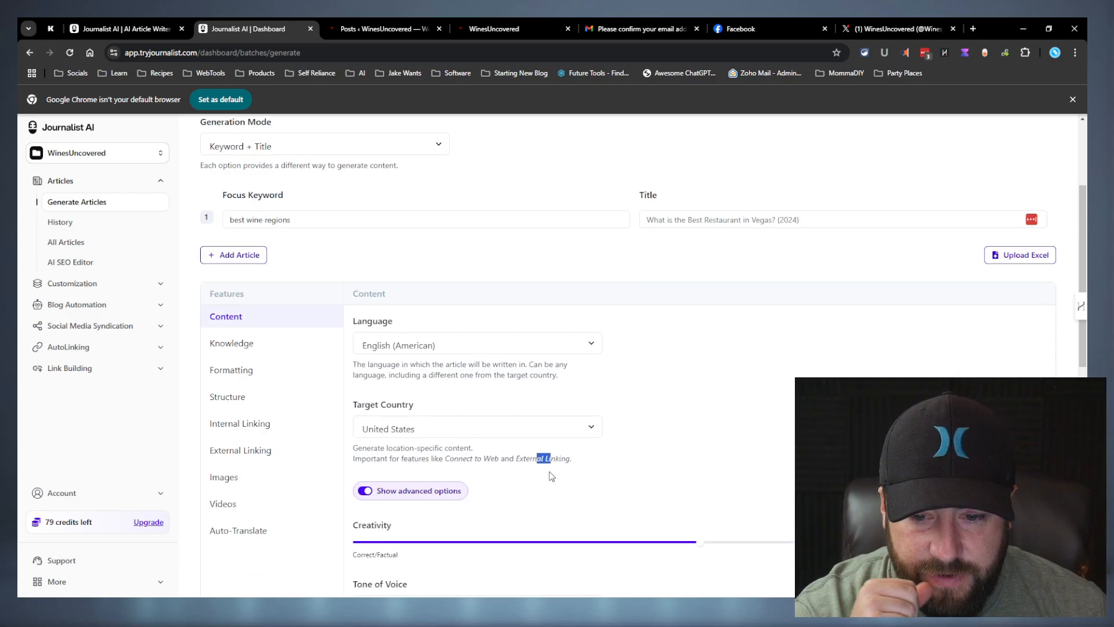
Examine the advanced content options: creativity, tone of voice, point of view, formality, included keywords, context description and custom instructions
scroll(640, 336, down, 3)
scroll(693, 304, down, 3)
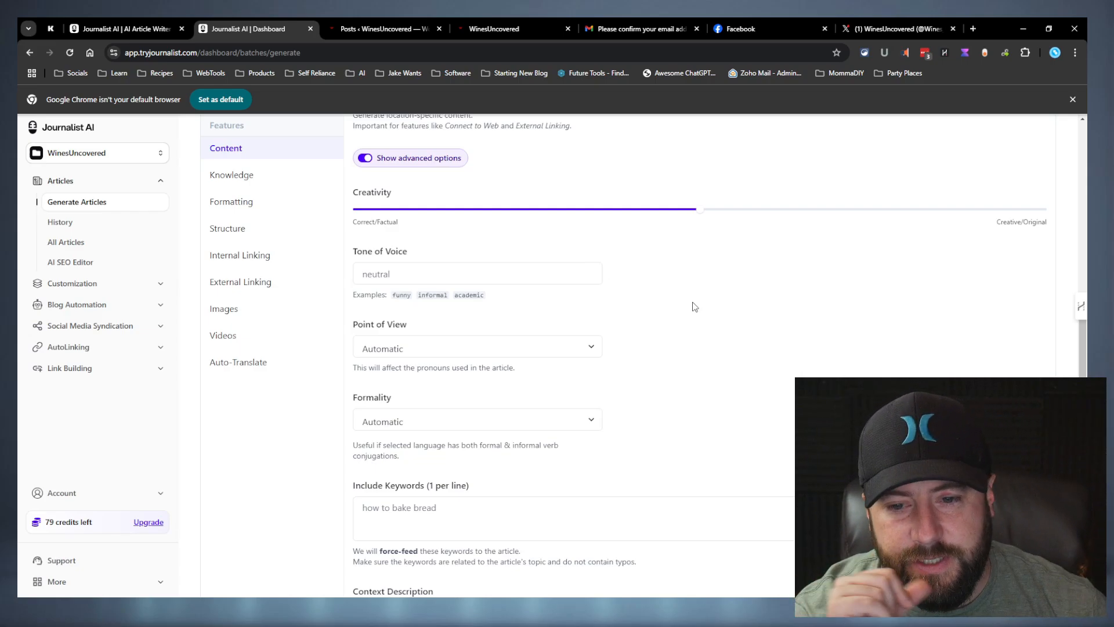
click(482, 351)
scroll(928, 314, down, 3)
click(522, 254)
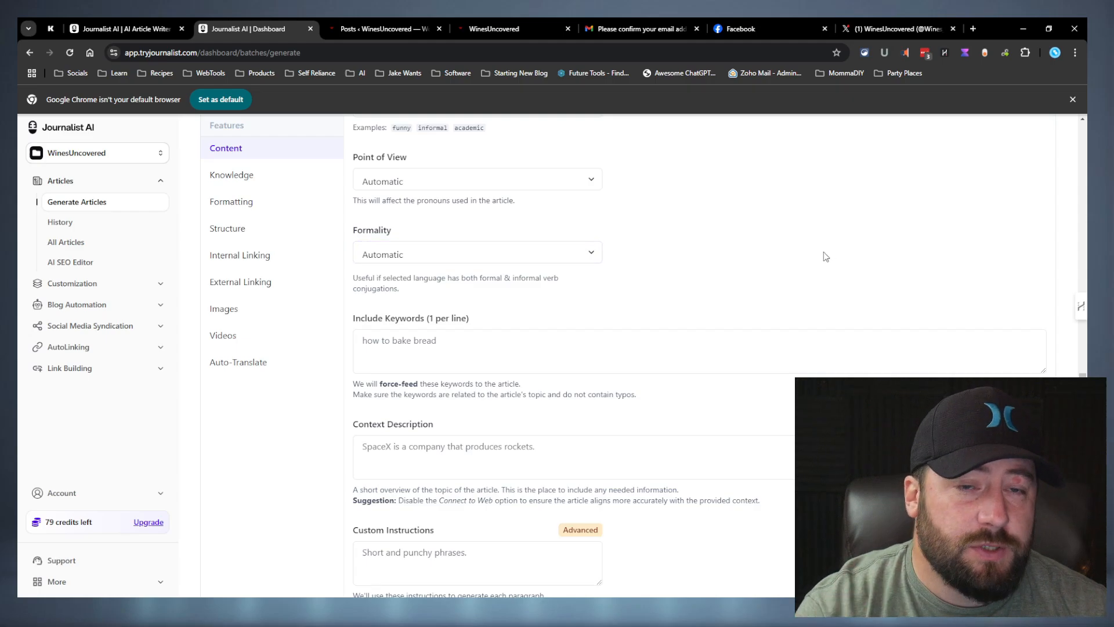
click(627, 343)
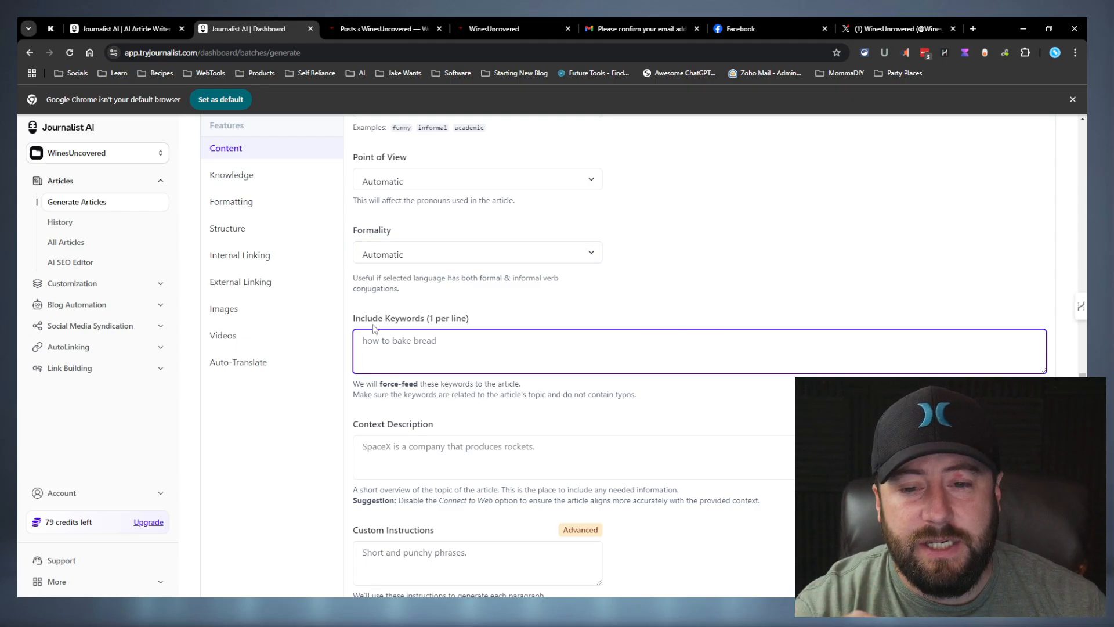
scroll(673, 370, down, 2)
click(653, 348)
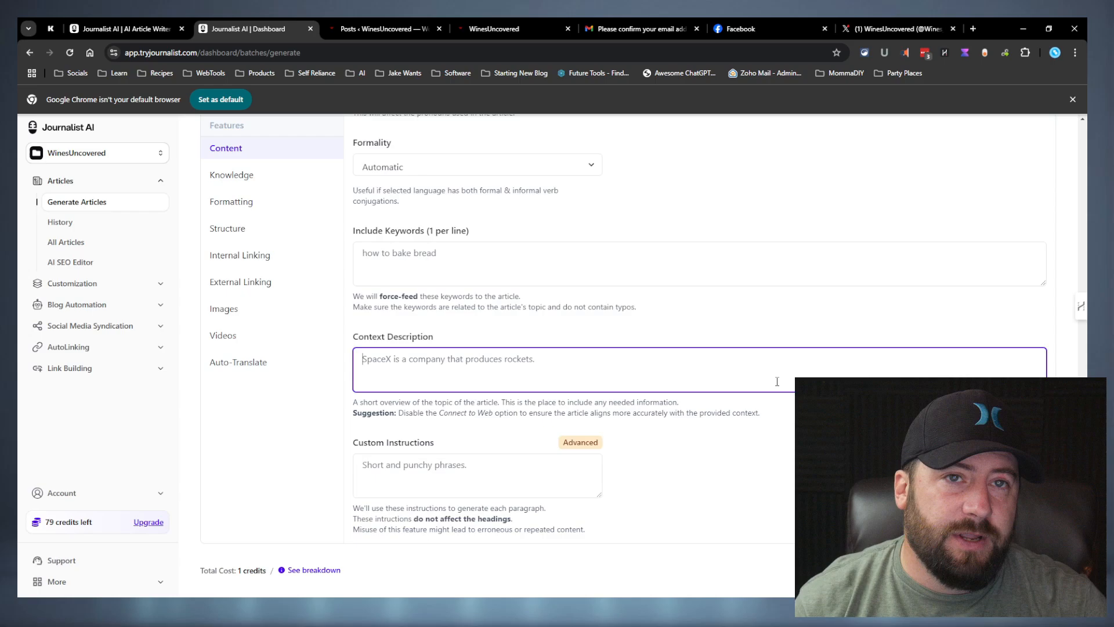
drag(742, 394, 707, 351)
click(730, 383)
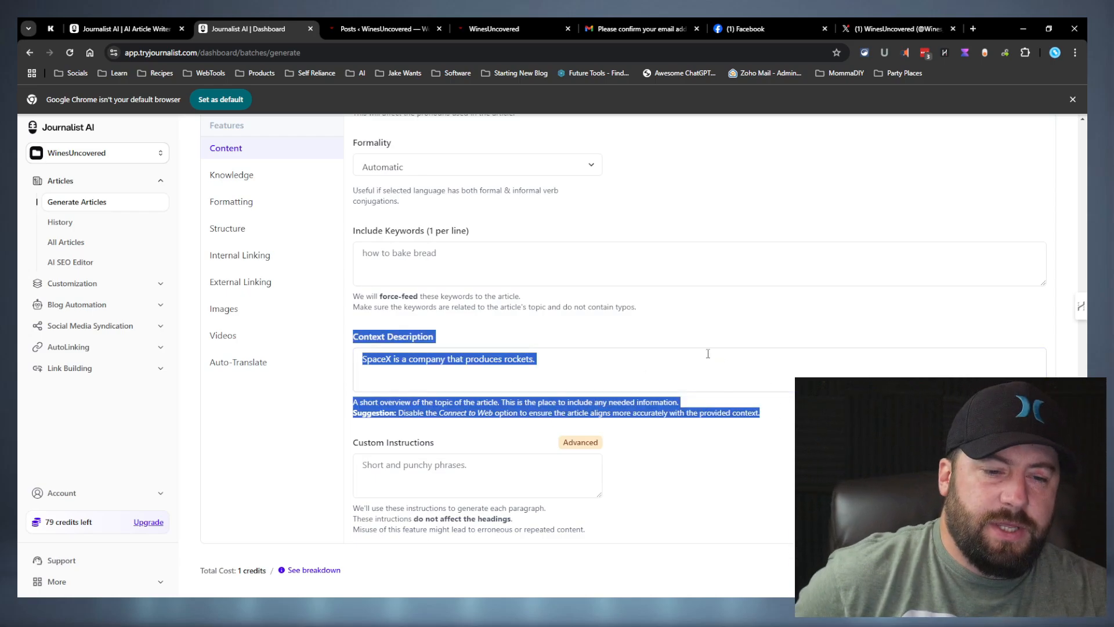
click(749, 399)
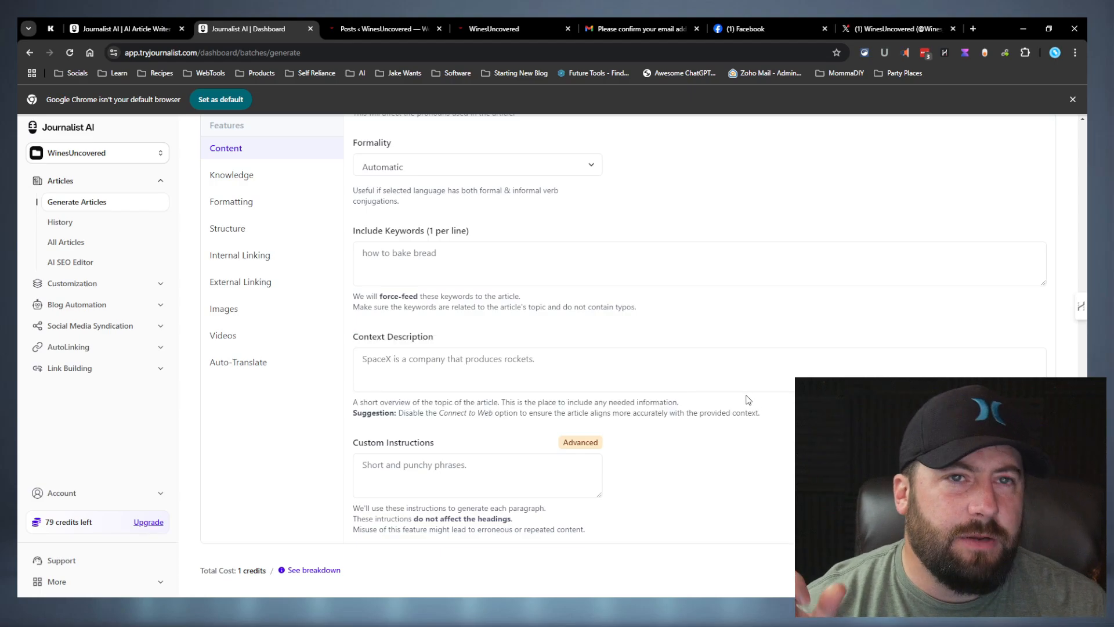
click(455, 472)
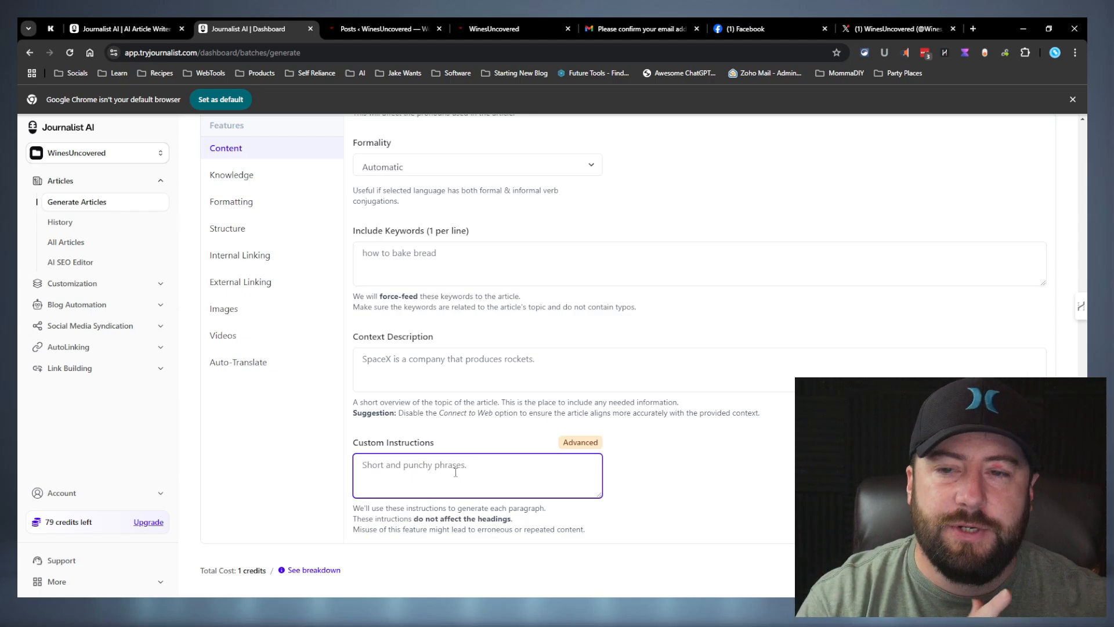
Check the Connect to Web and knowledge base settings, keeping Connect to Web enabled, and enable italics in the article formatting
scroll(455, 472, up, 9)
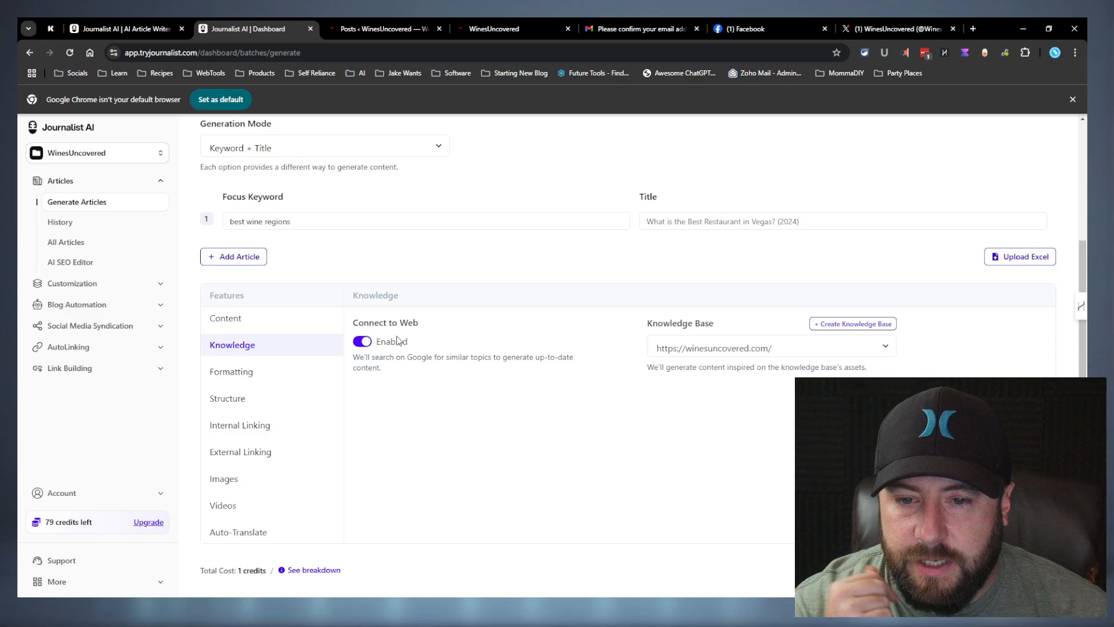
click(363, 343)
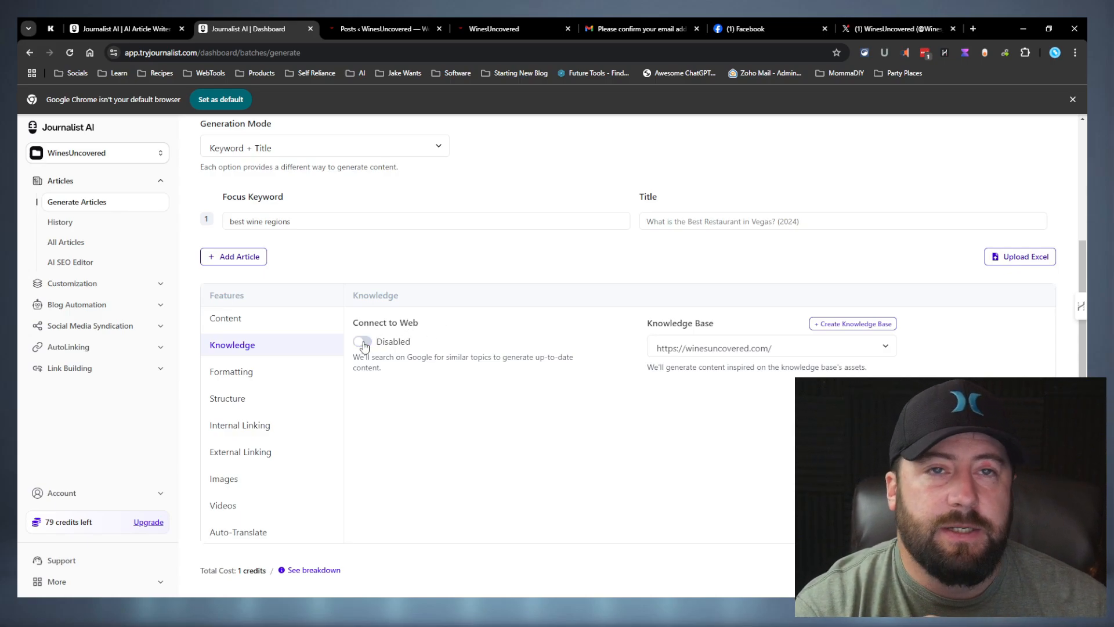
click(364, 343)
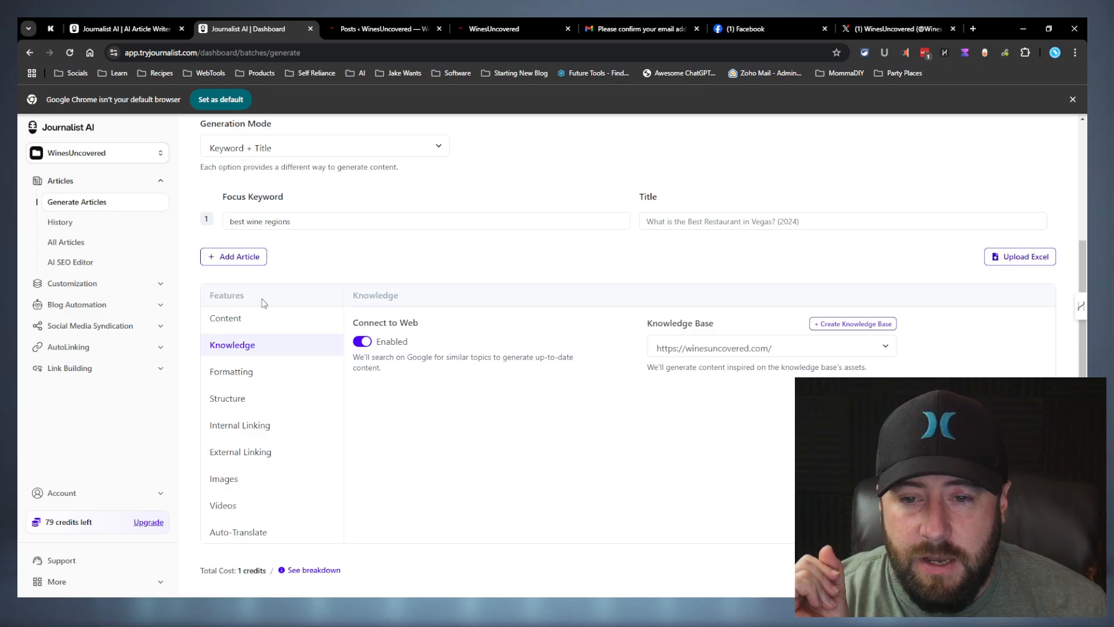
click(681, 340)
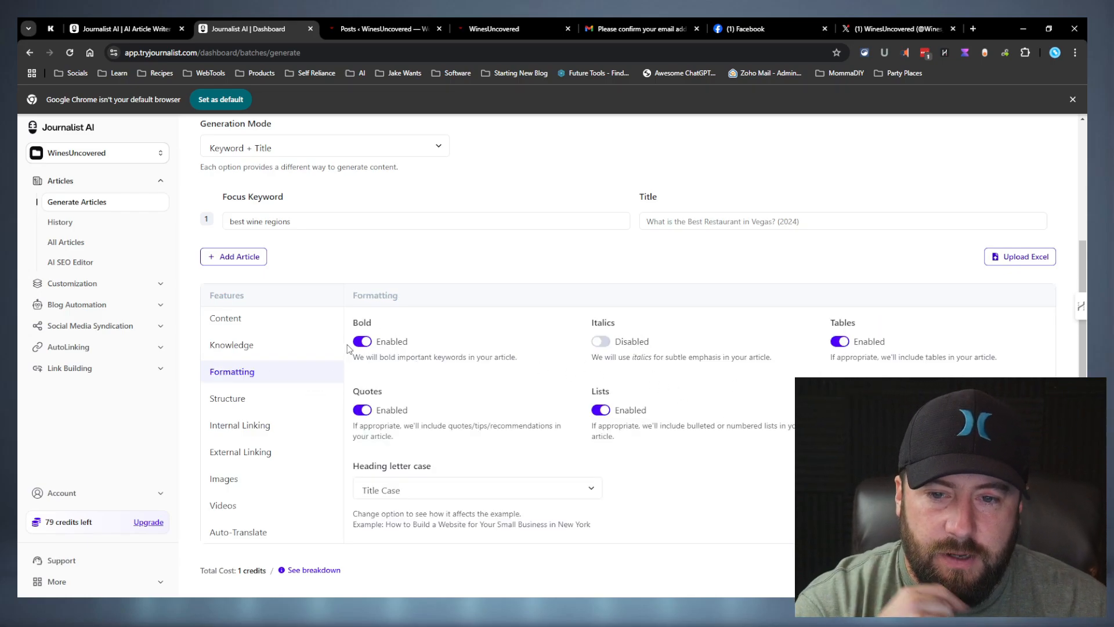
click(602, 342)
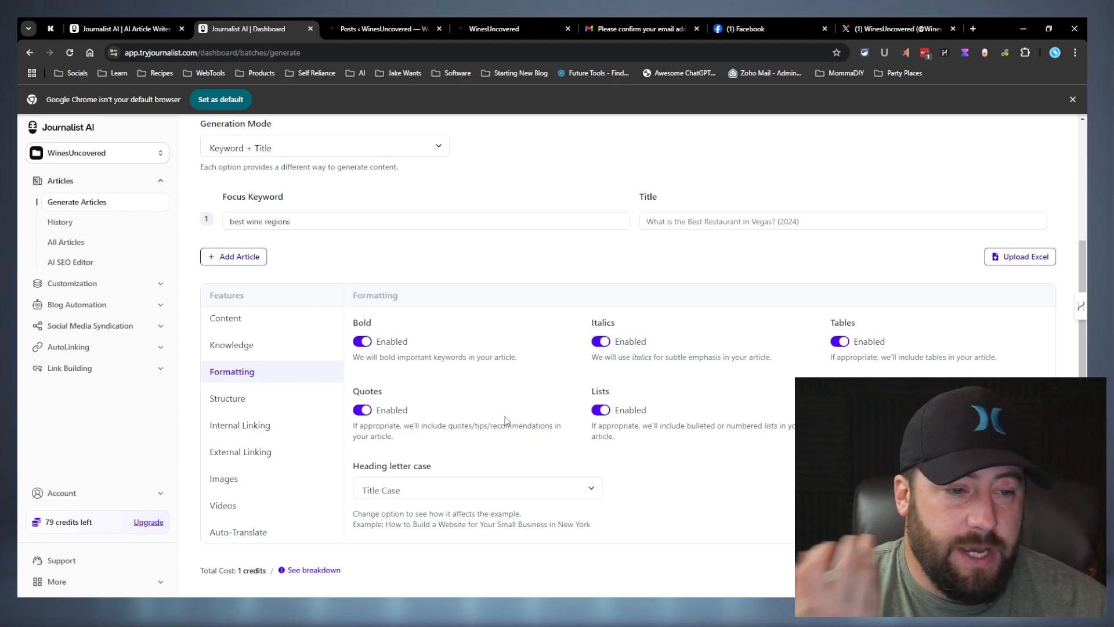
In the article structure, check the call-to-action setting and disable Key Takeaways while keeping the Conclusion enabled
click(254, 406)
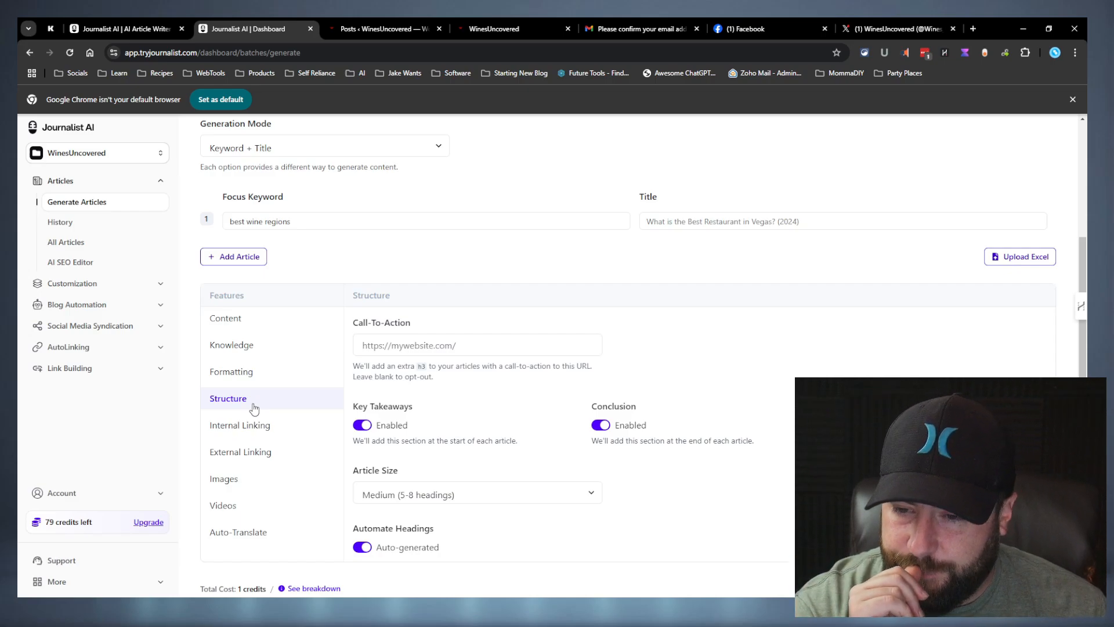
click(455, 348)
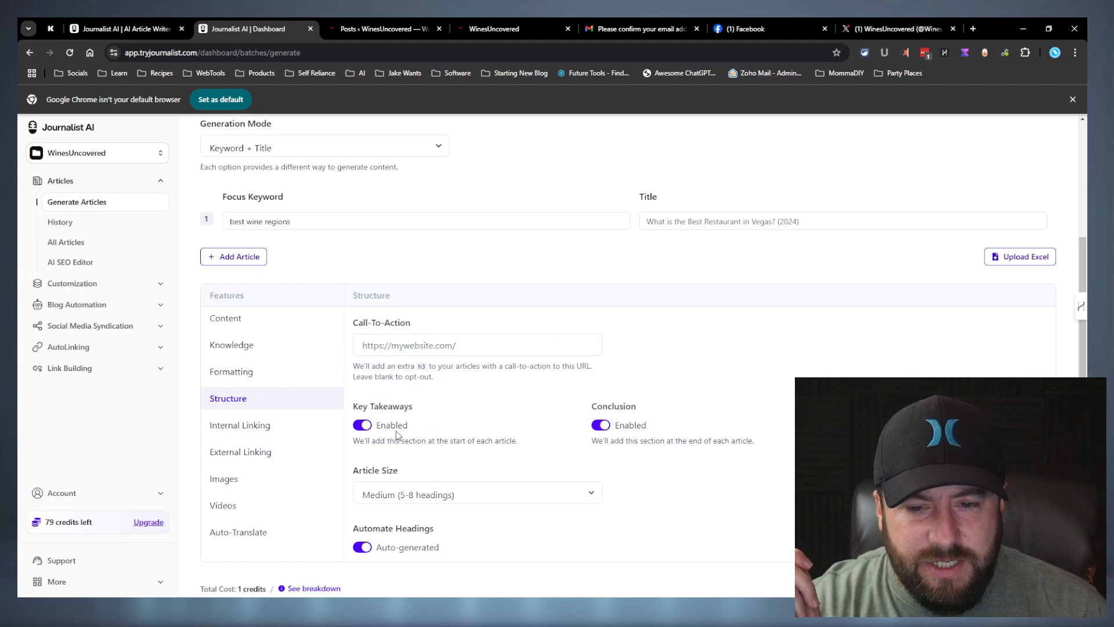
click(363, 425)
click(364, 425)
click(363, 425)
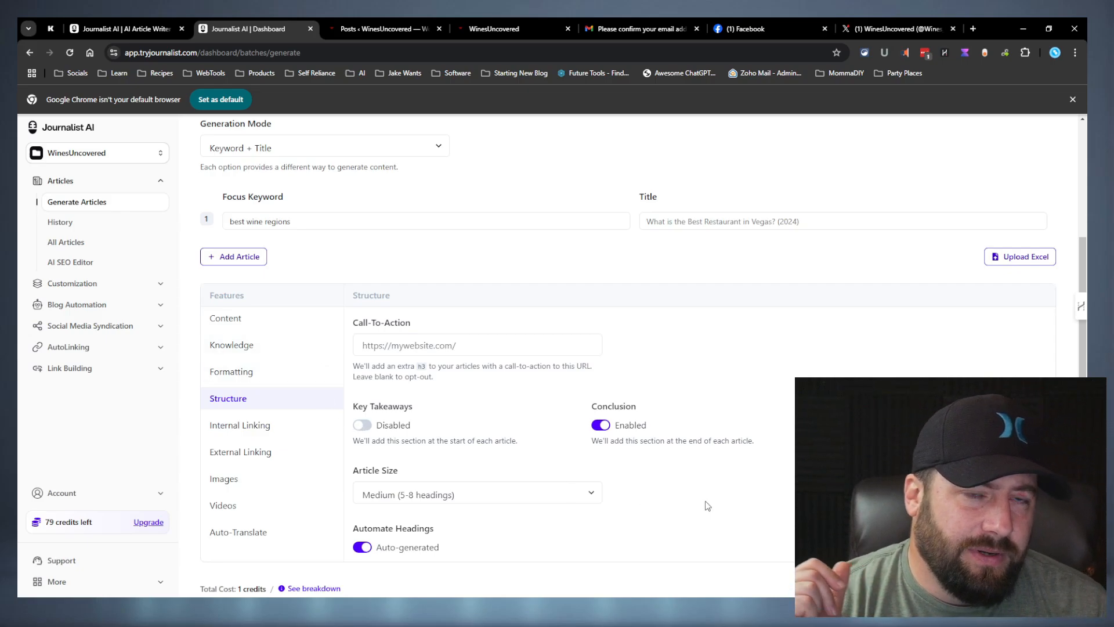
click(598, 425)
click(598, 425)
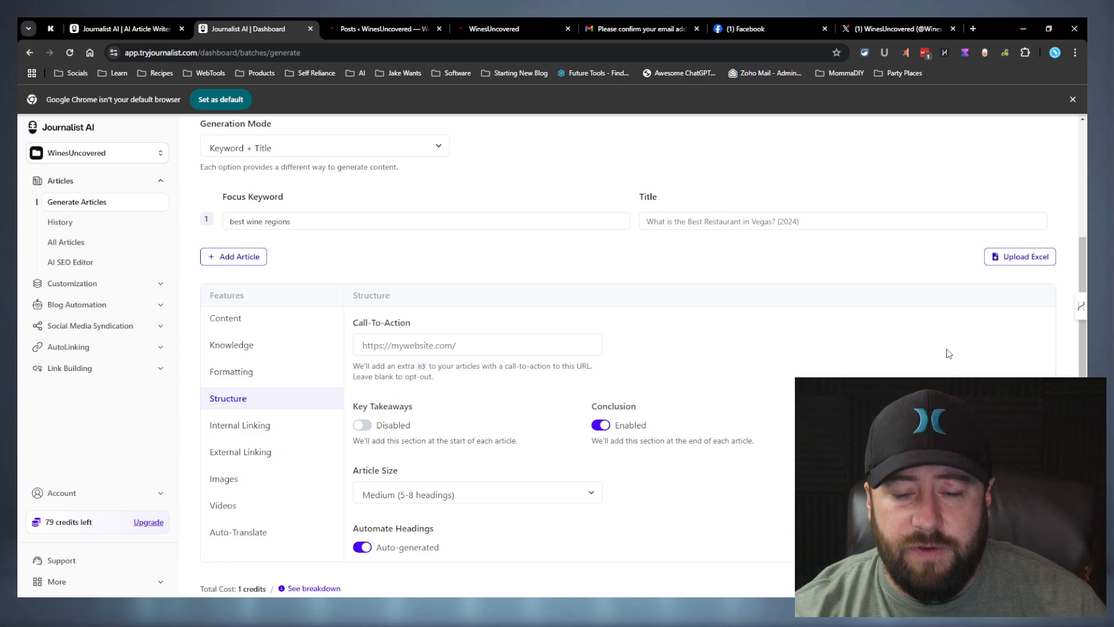
Set the article size to Large (9-12 headings)
scroll(928, 353, down, 1)
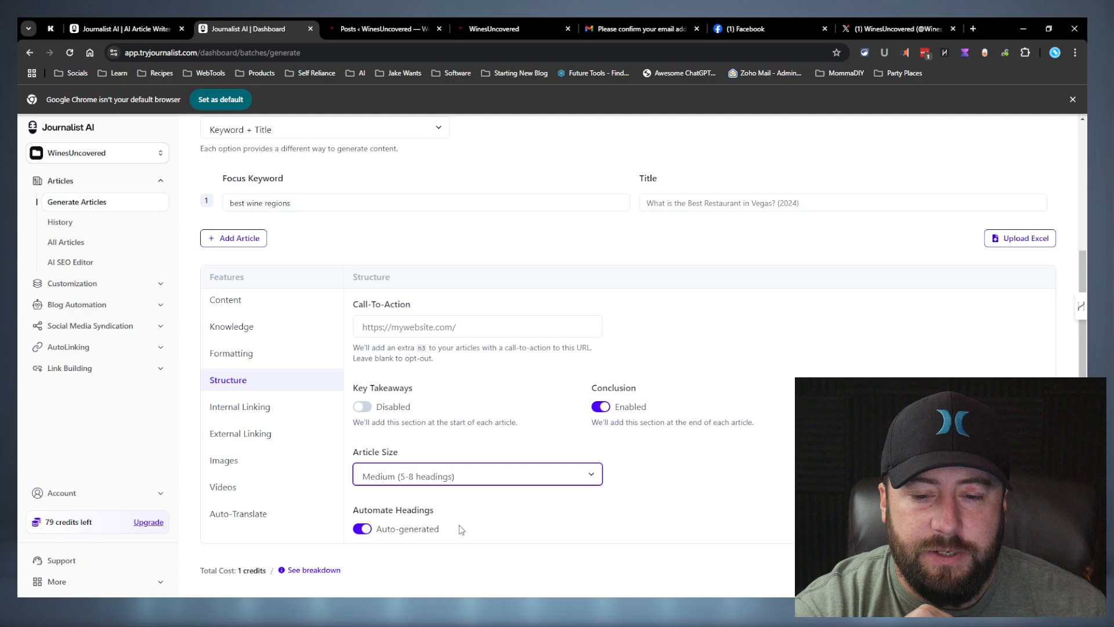
key(Down)
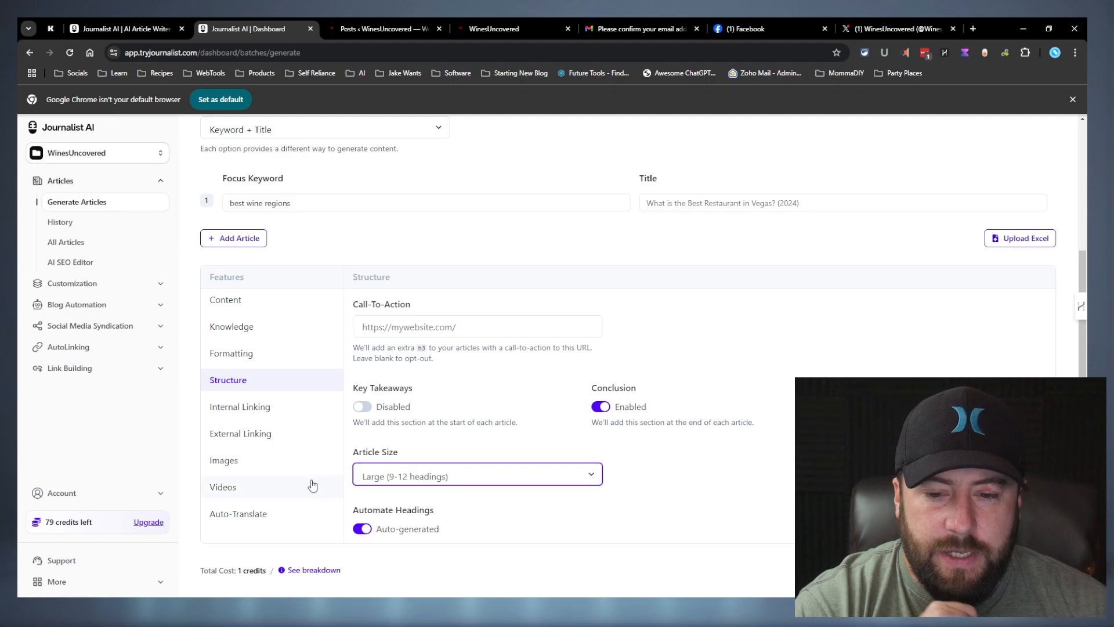
Switch the article headings from automatic to custom and enter "heading 1" as the first H2
click(363, 528)
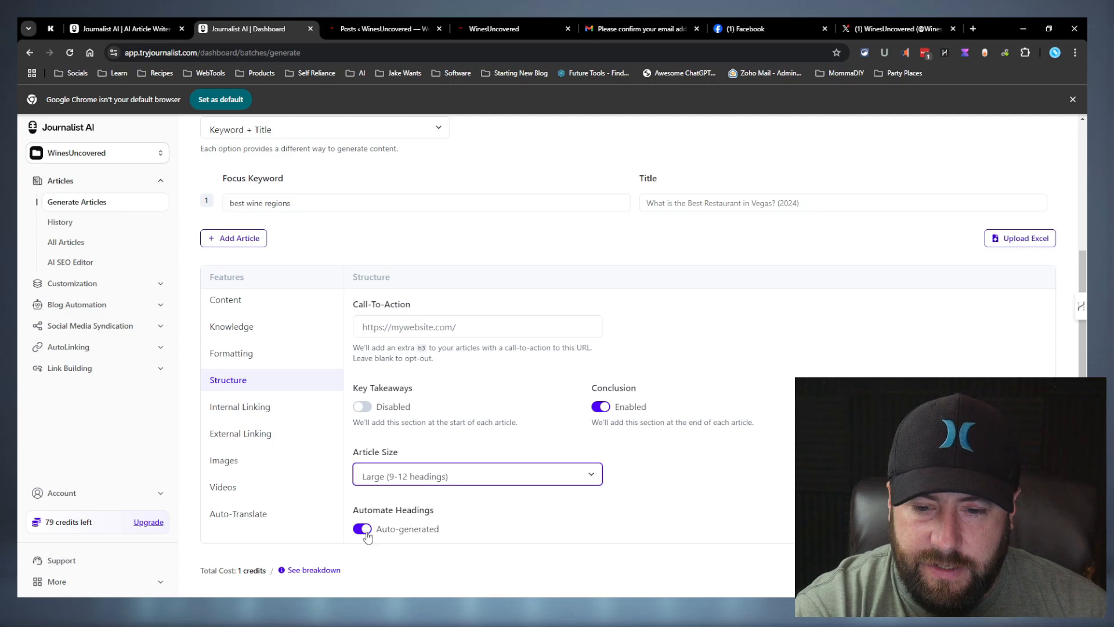
scroll(505, 509, down, 5)
scroll(525, 482, down, 1)
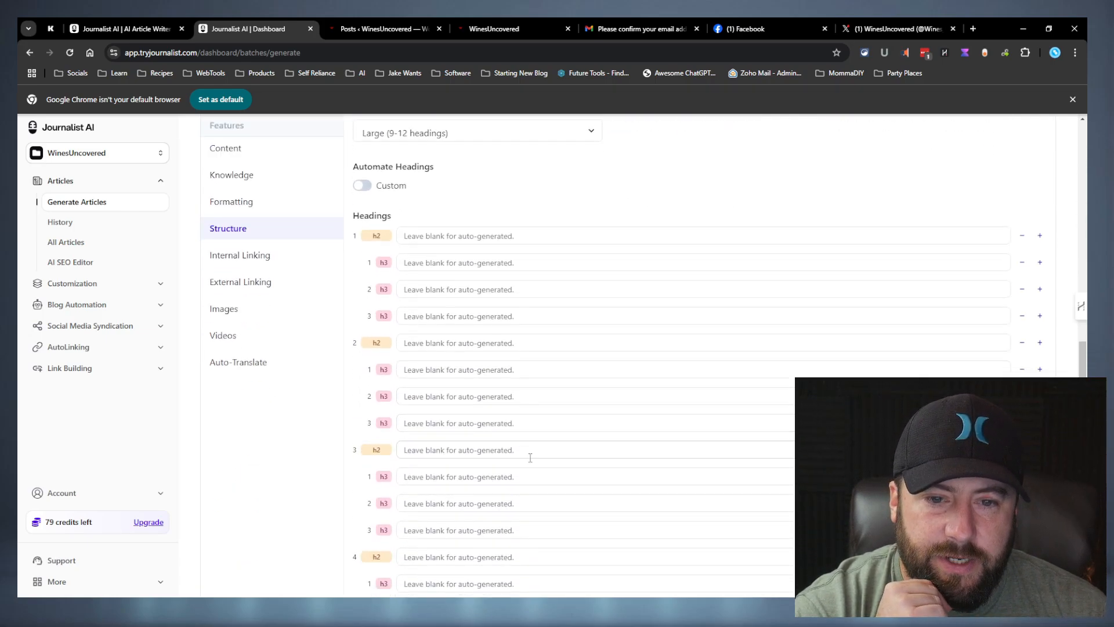
click(489, 228)
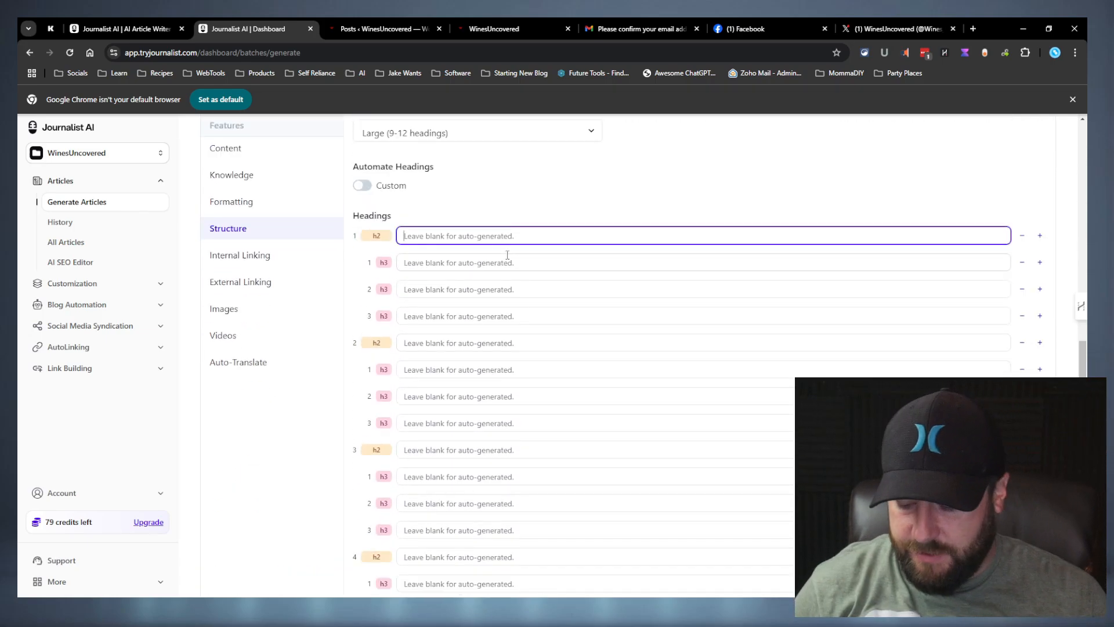
scroll(507, 255, up, 5)
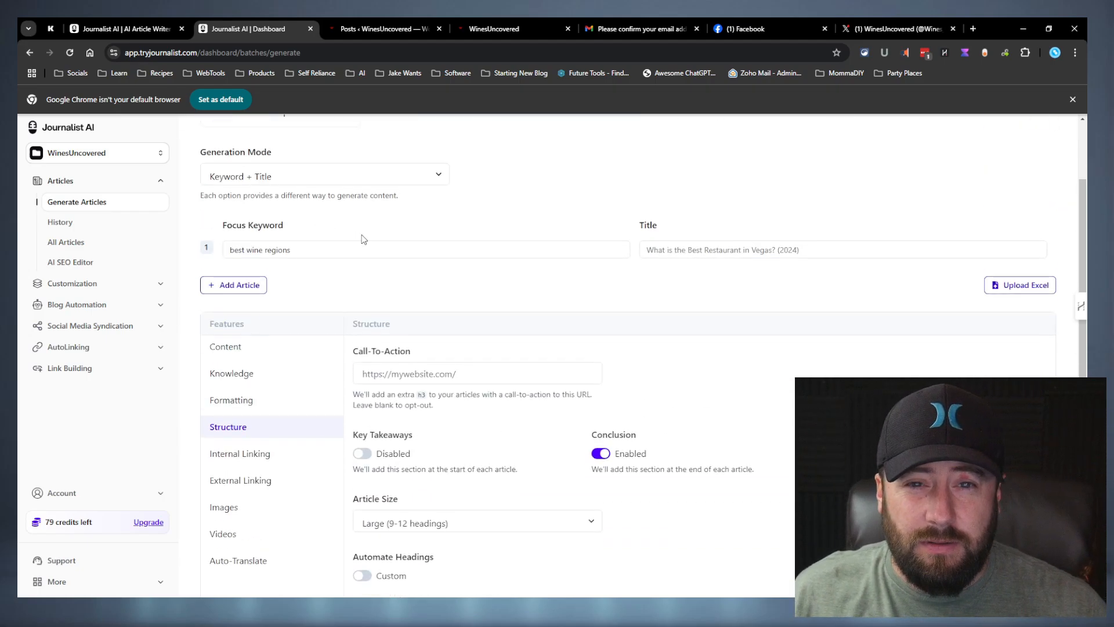
scroll(797, 338, down, 7)
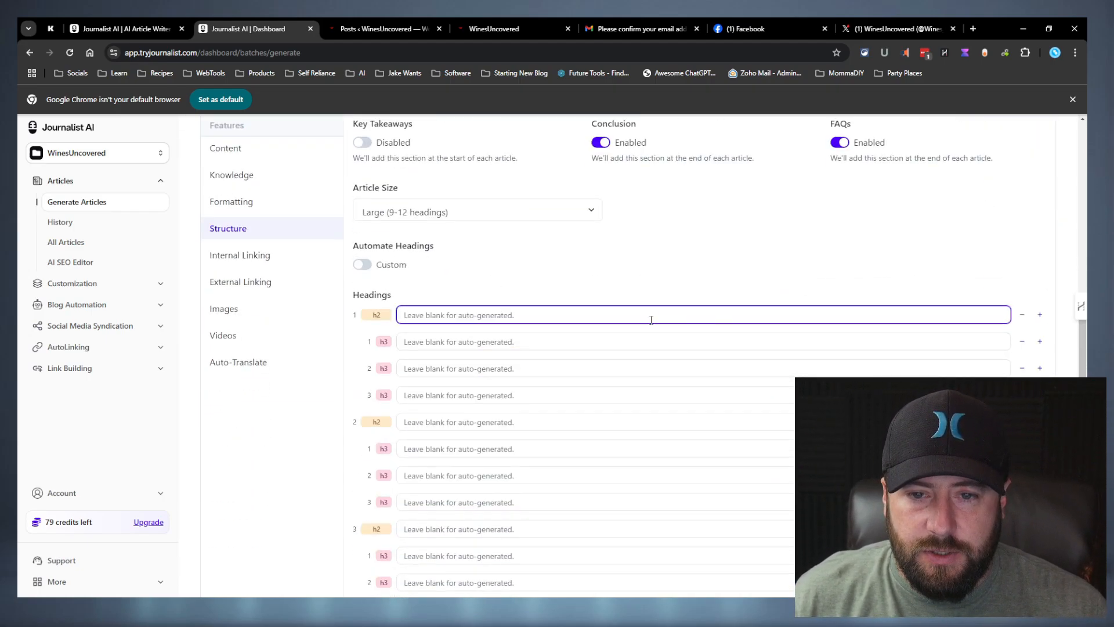
text(heading 1)
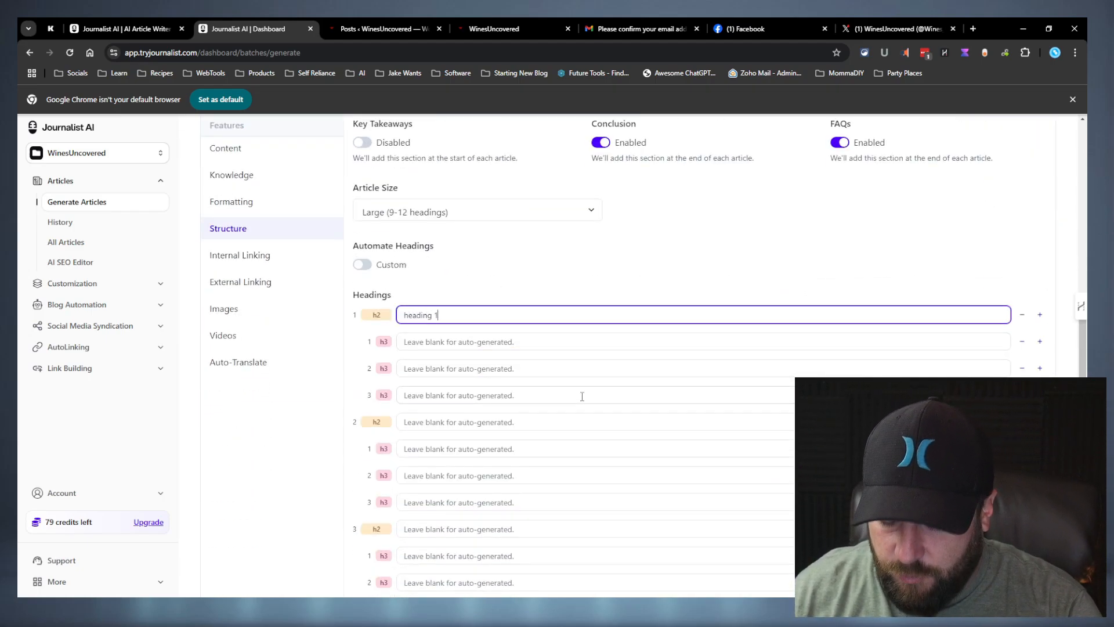
Trim the custom outline to one H3 under the first H2 and two under the second, and enter "Pricing" as the third H2
click(520, 357)
click(522, 348)
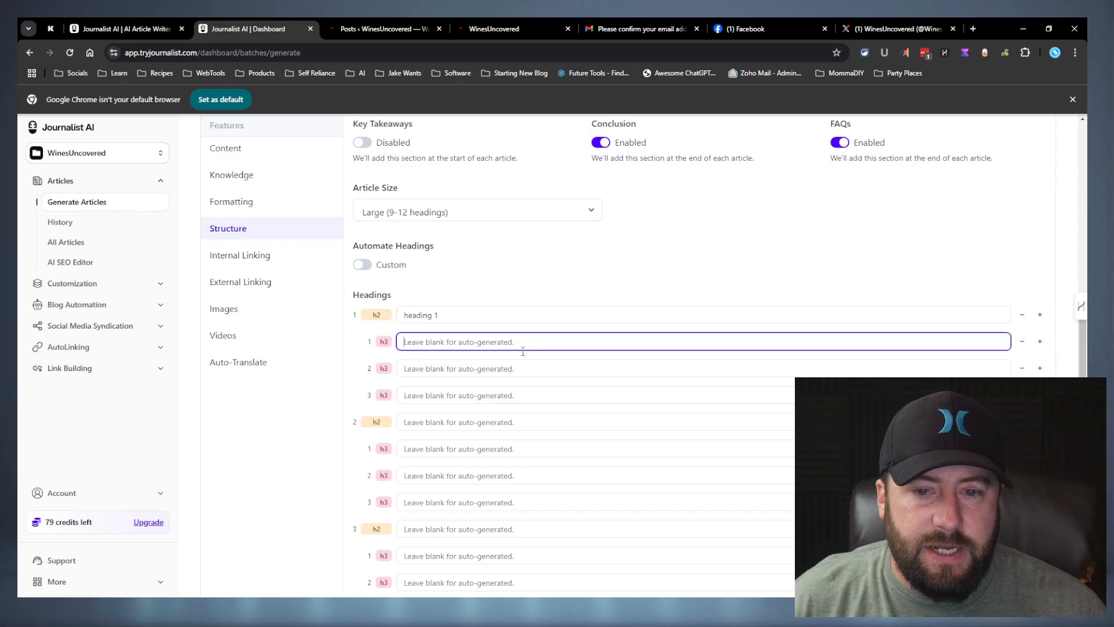
click(527, 360)
click(527, 360)
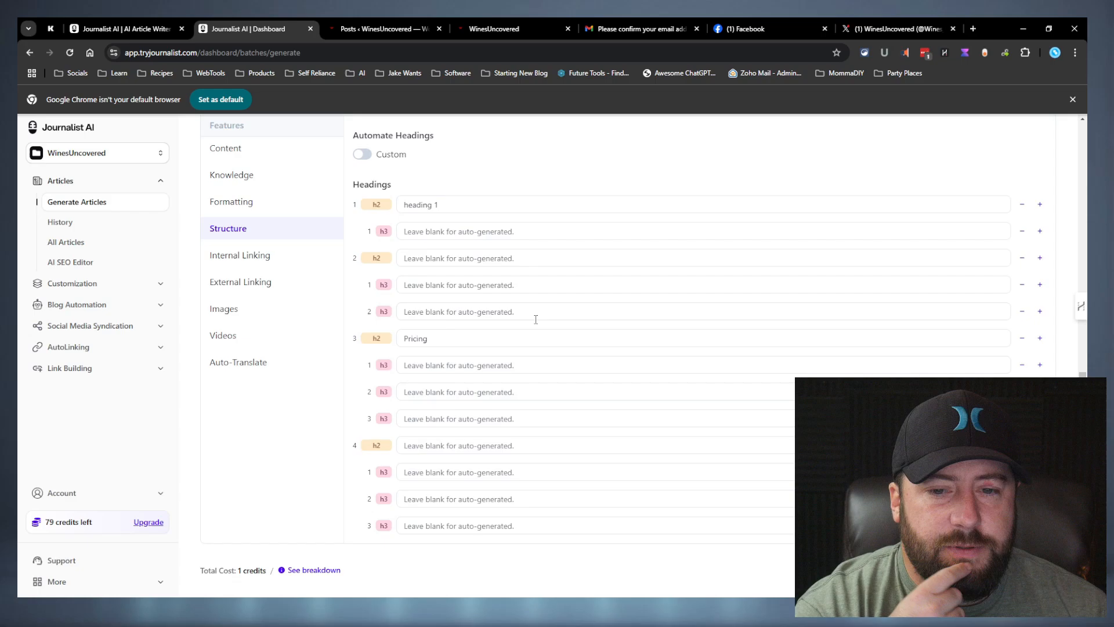
Return the article headings to auto-generated
scroll(360, 433, up, 5)
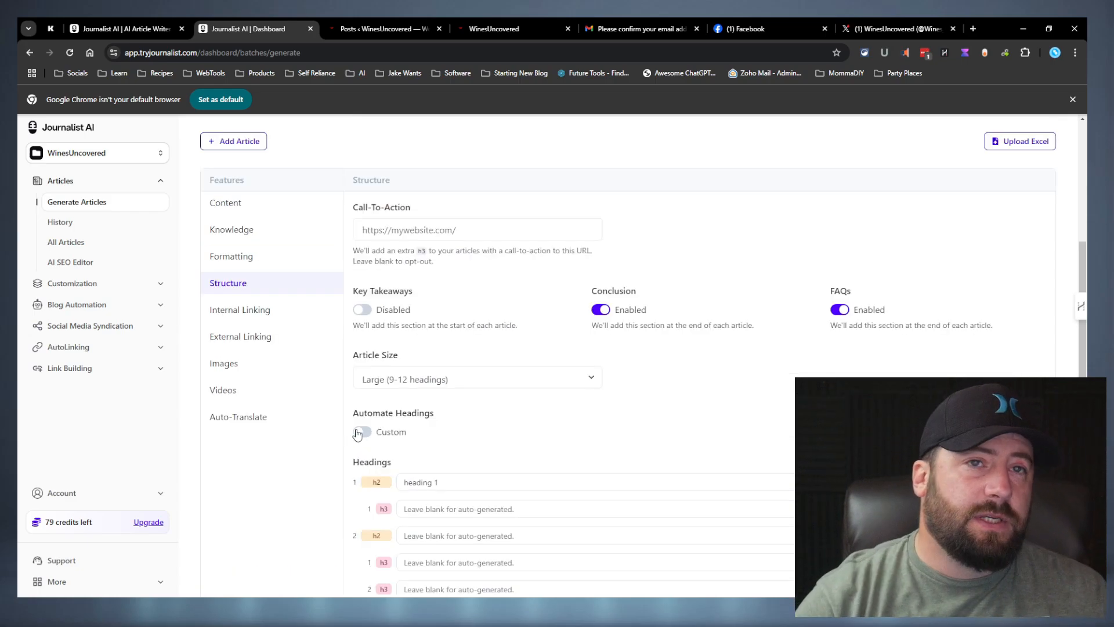
click(361, 433)
scroll(359, 433, up, 2)
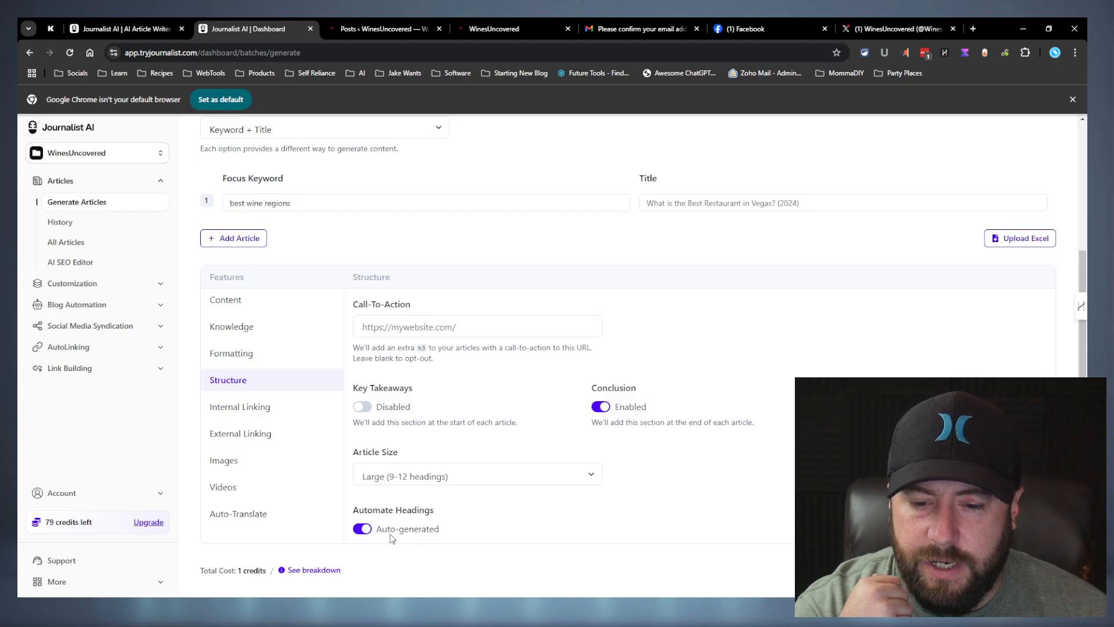
Turn custom headings back on and review the heading list offered for the Large article size
click(362, 529)
scroll(371, 533, down, 8)
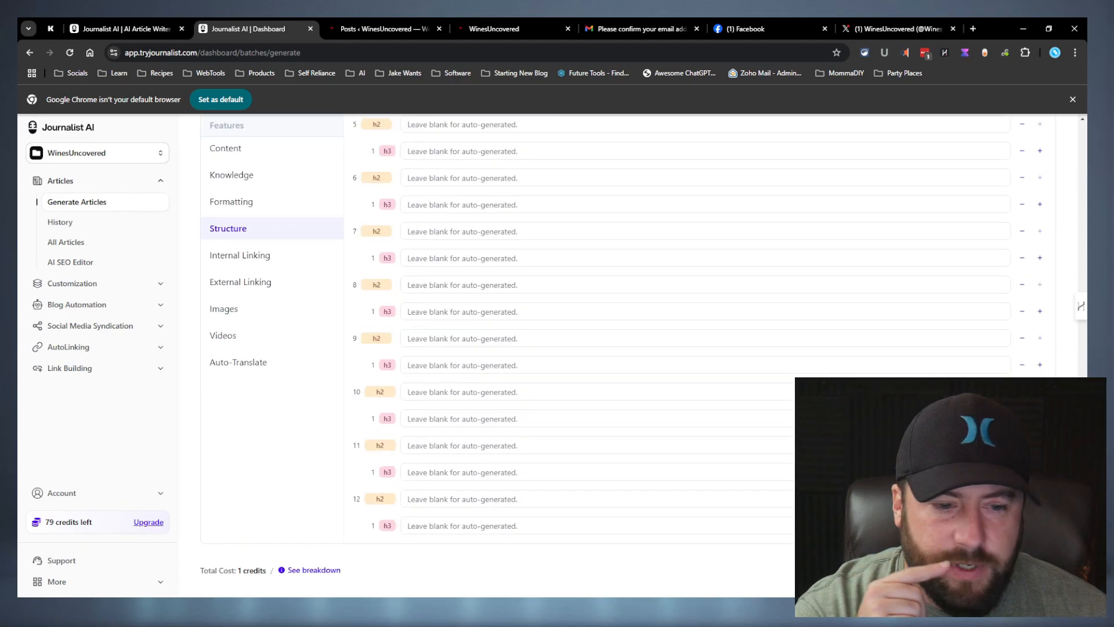
scroll(644, 495, up, 10)
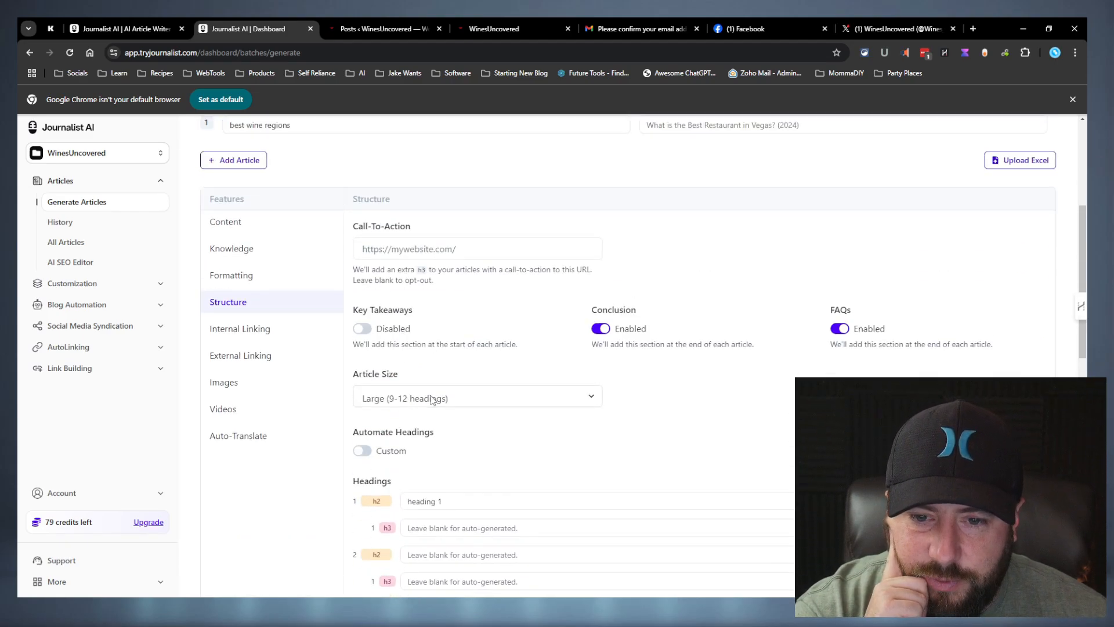
Set the article size to Very Large (+1 credit) (18-22 headings) and switch the headings back to auto-generated
click(426, 464)
scroll(609, 476, down, 12)
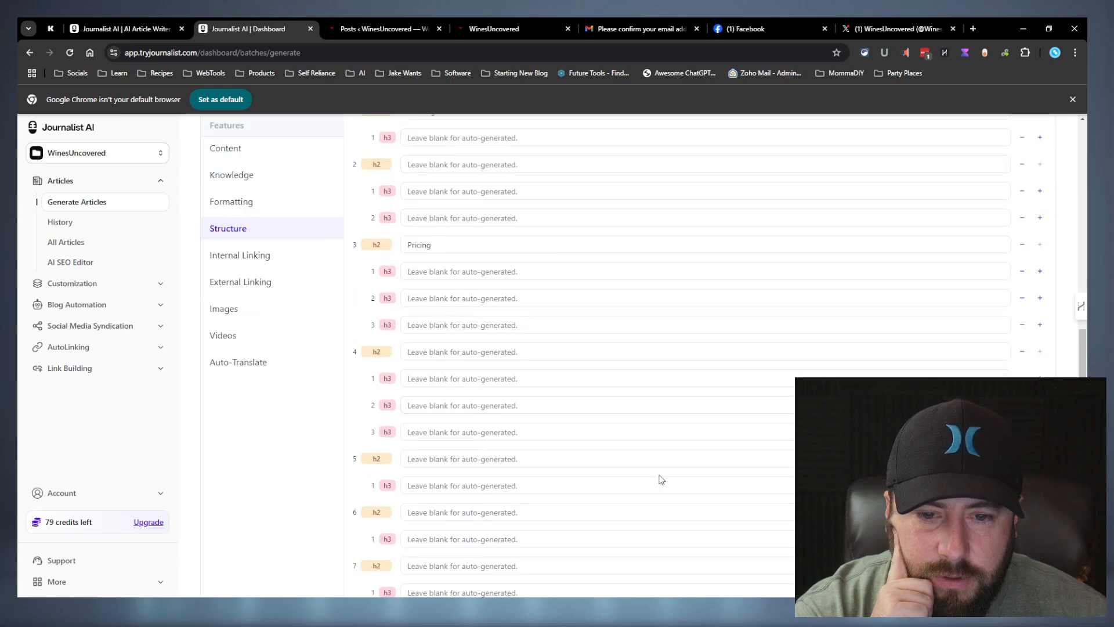
scroll(751, 385, up, 12)
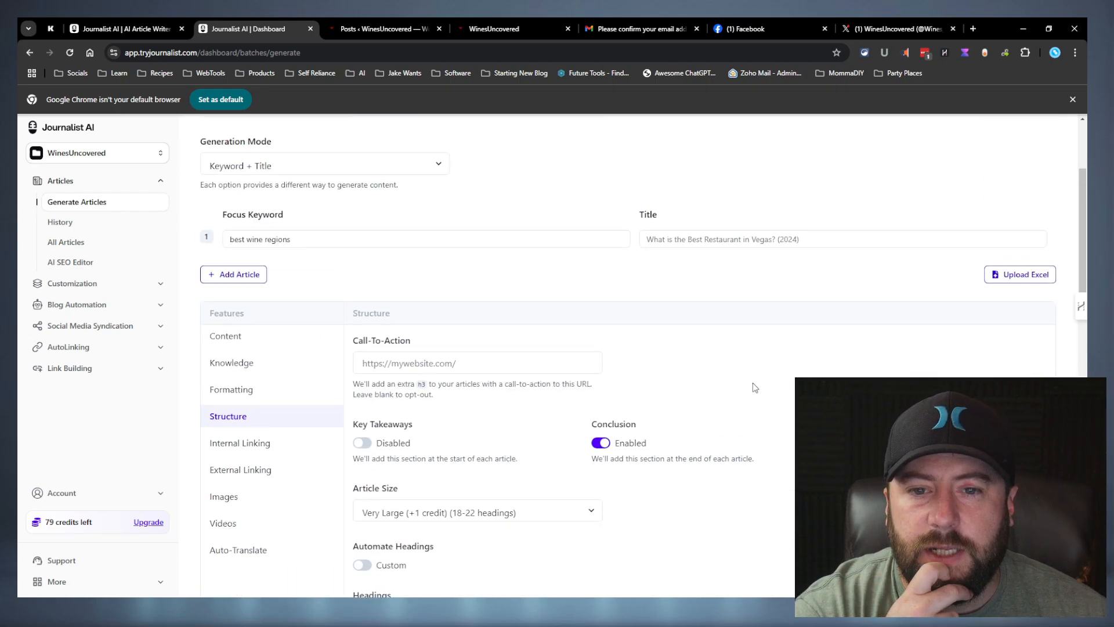
scroll(498, 408, down, 6)
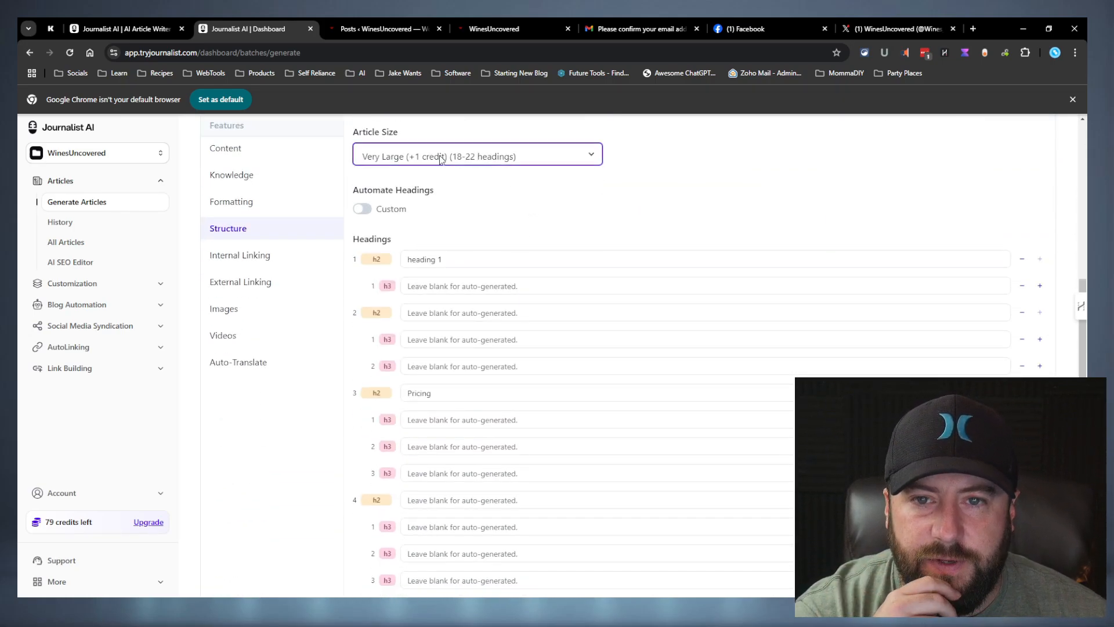
click(362, 209)
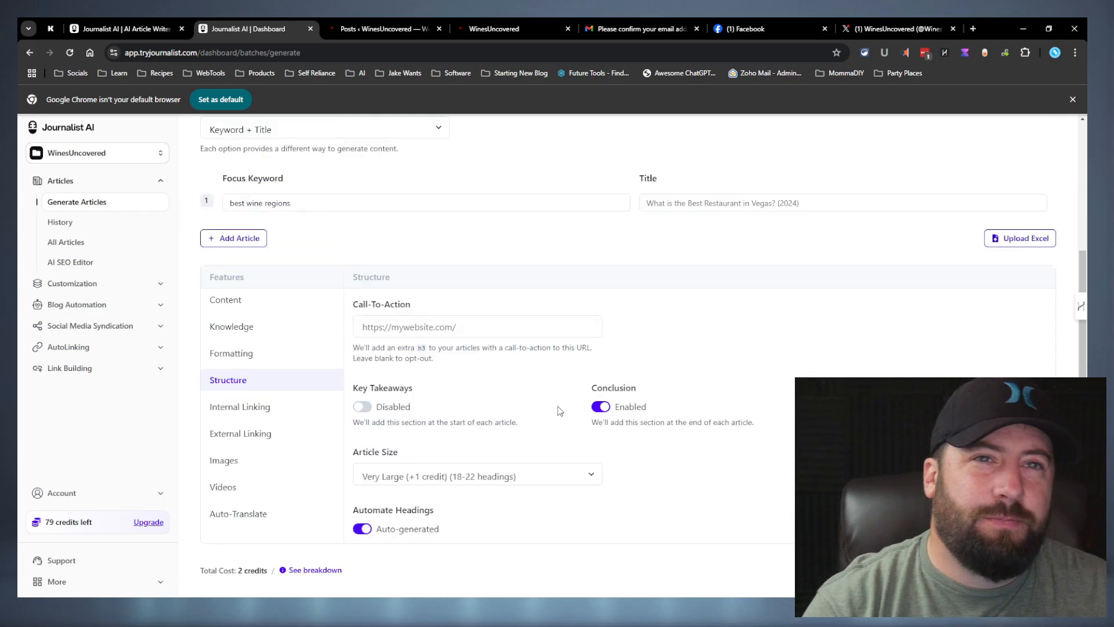
Add a blank sitemap entry in the Internal Linking settings
click(295, 411)
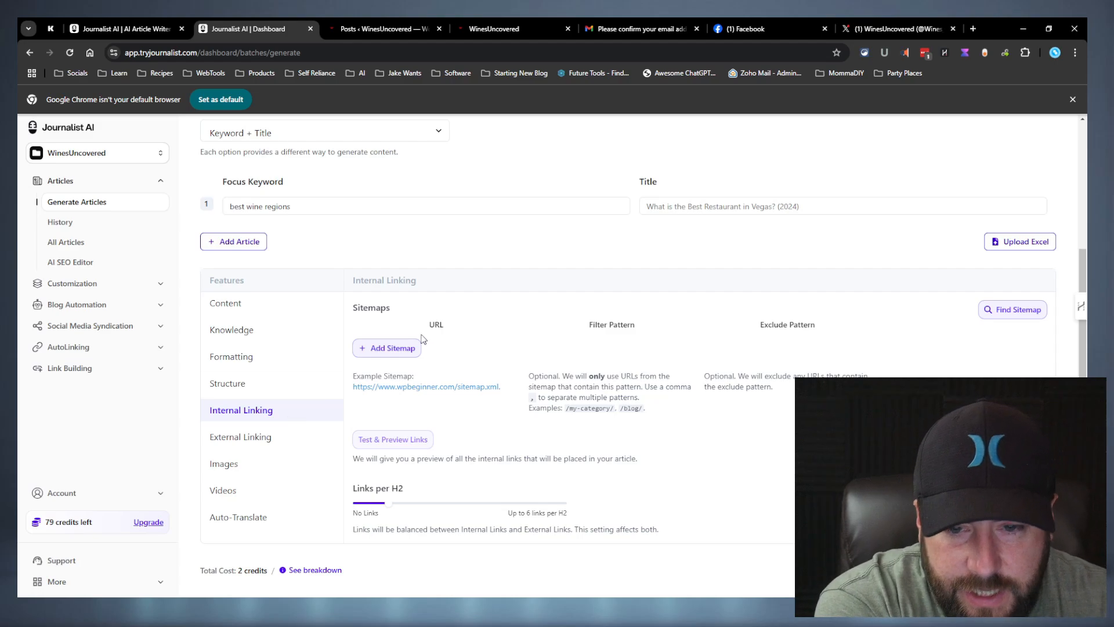
click(385, 348)
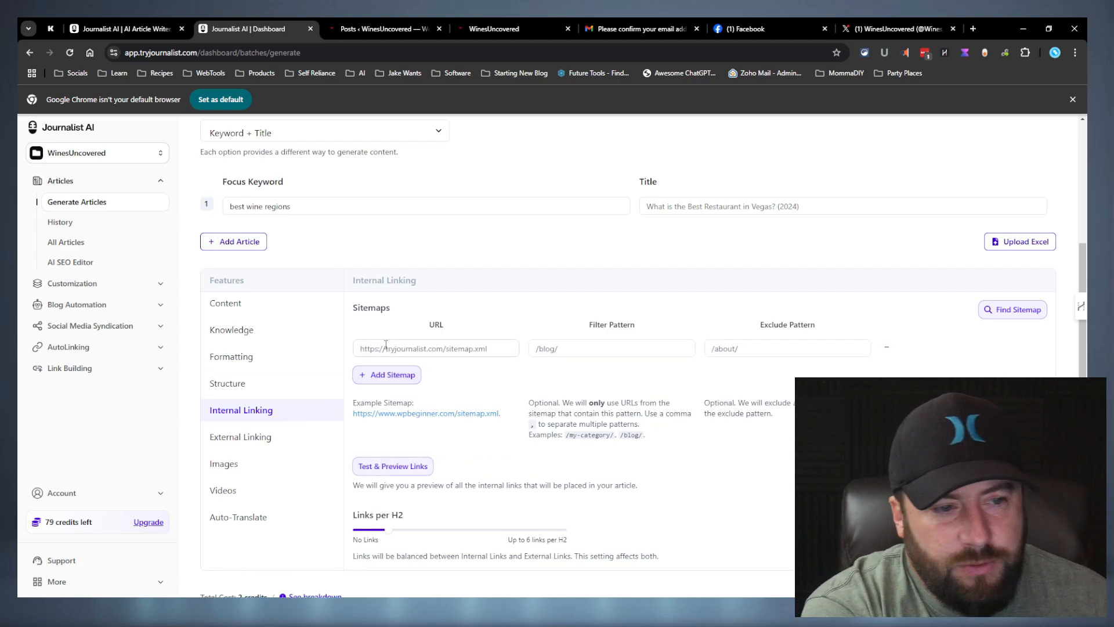
click(386, 347)
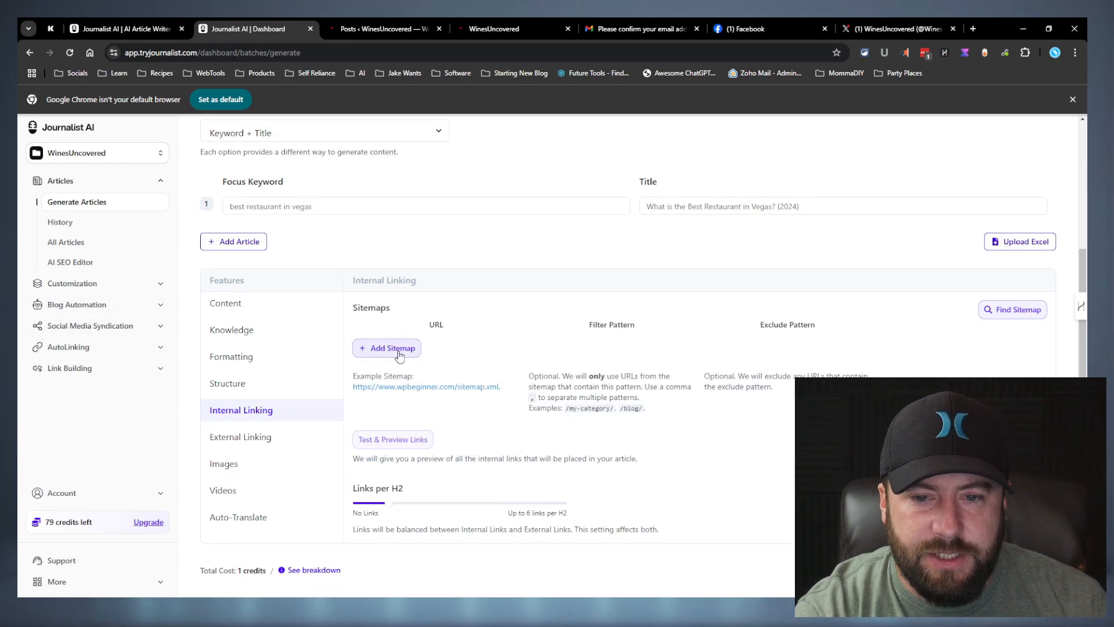
click(399, 350)
click(399, 349)
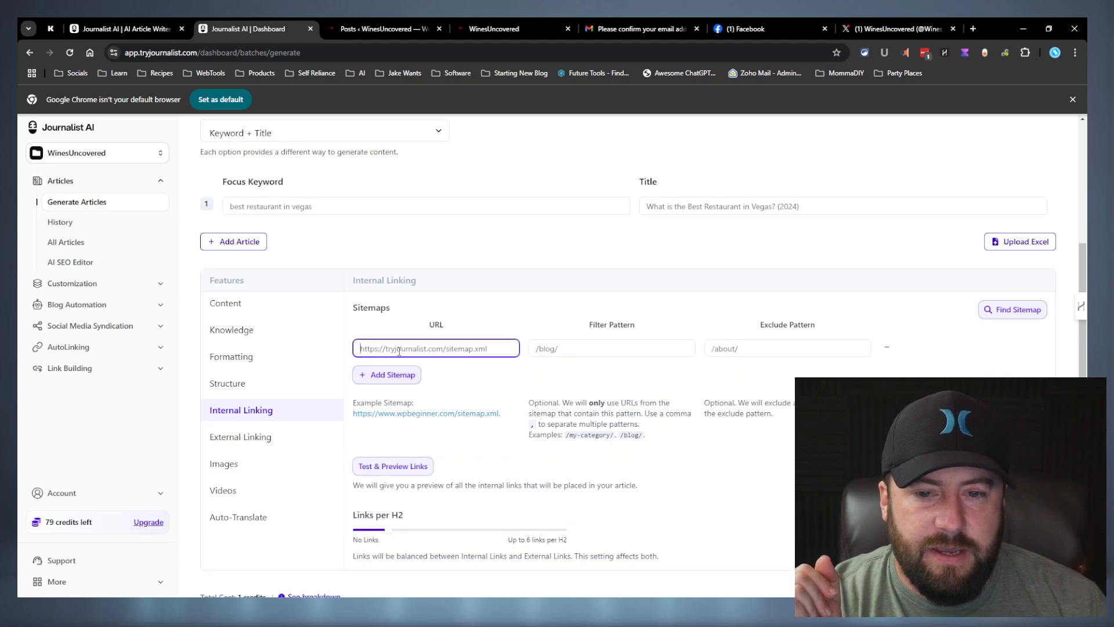
click(1007, 309)
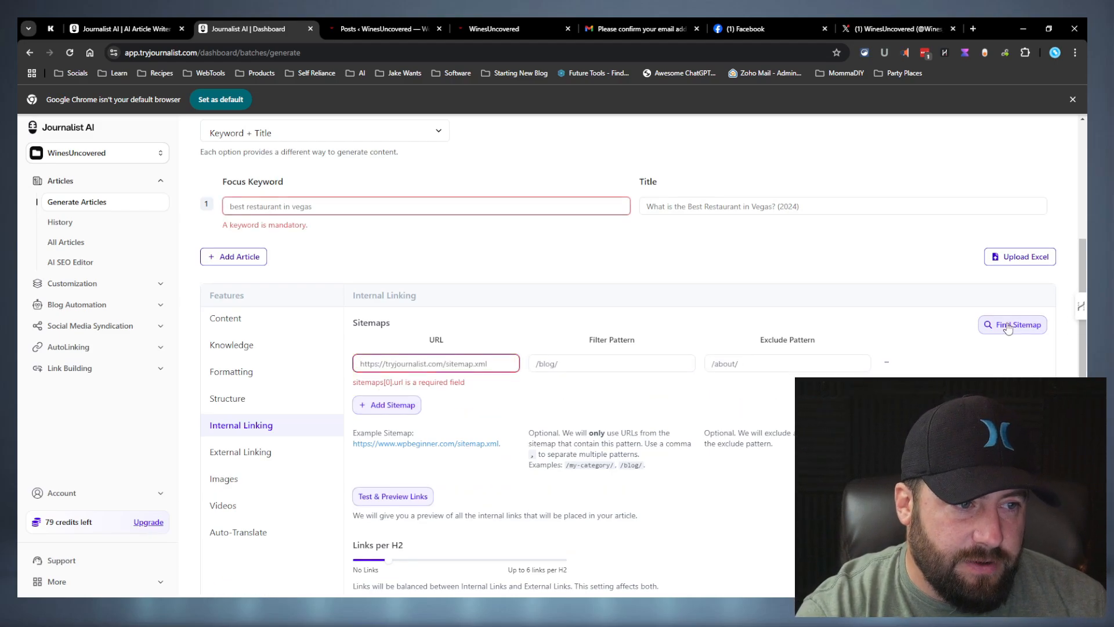
click(1007, 323)
click(507, 245)
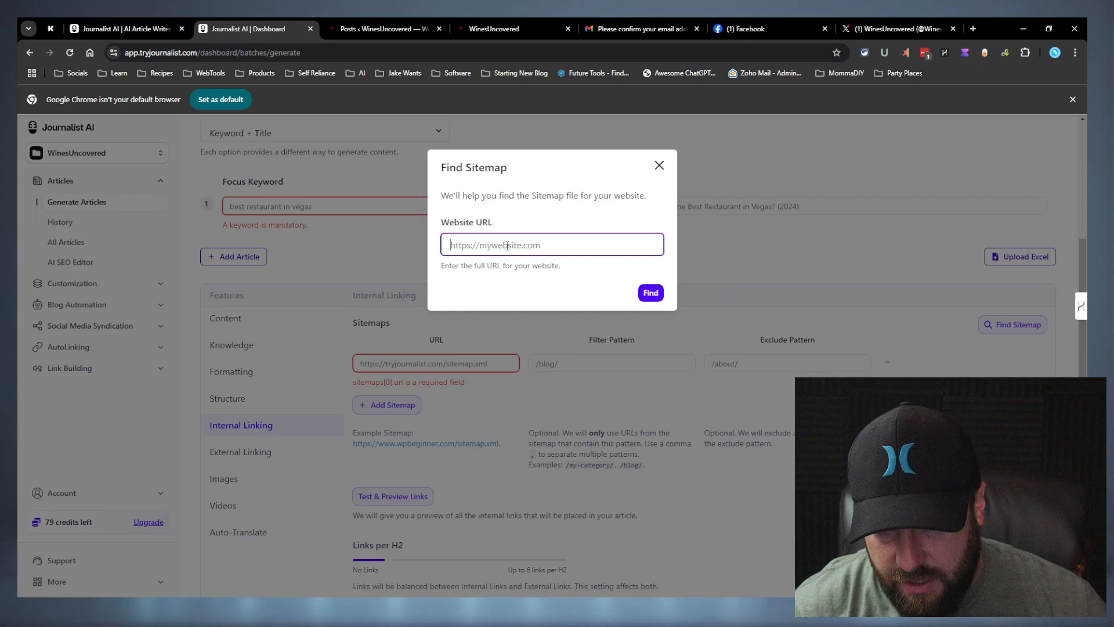
text(https://winesuncovered.com)
click(651, 292)
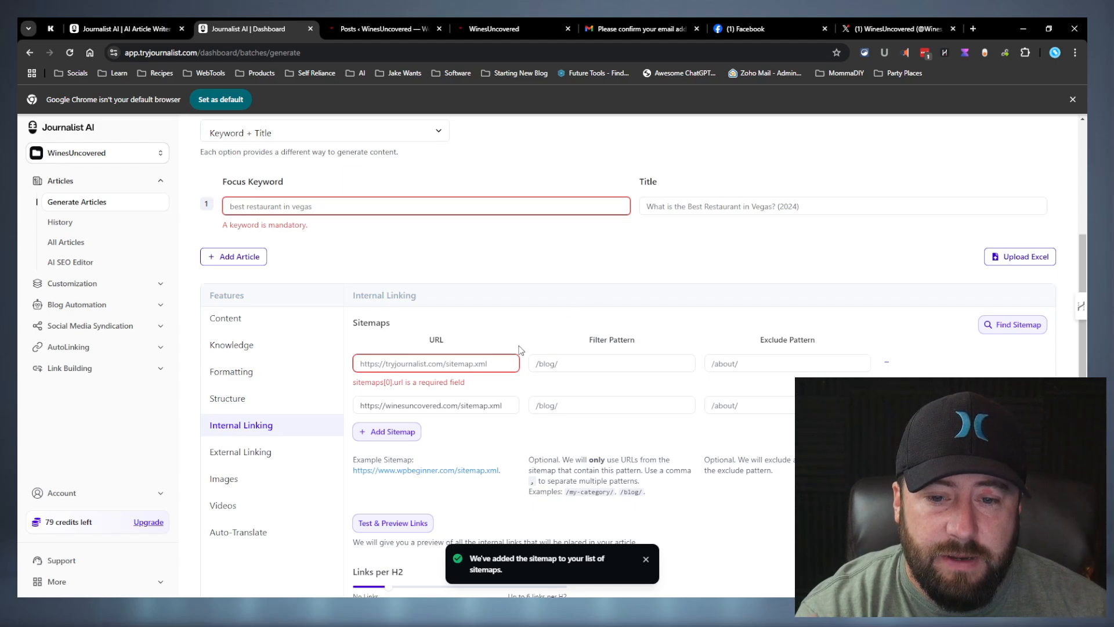
Remove the blank sitemap entry above the winesuncovered.com sitemap
click(886, 361)
click(414, 354)
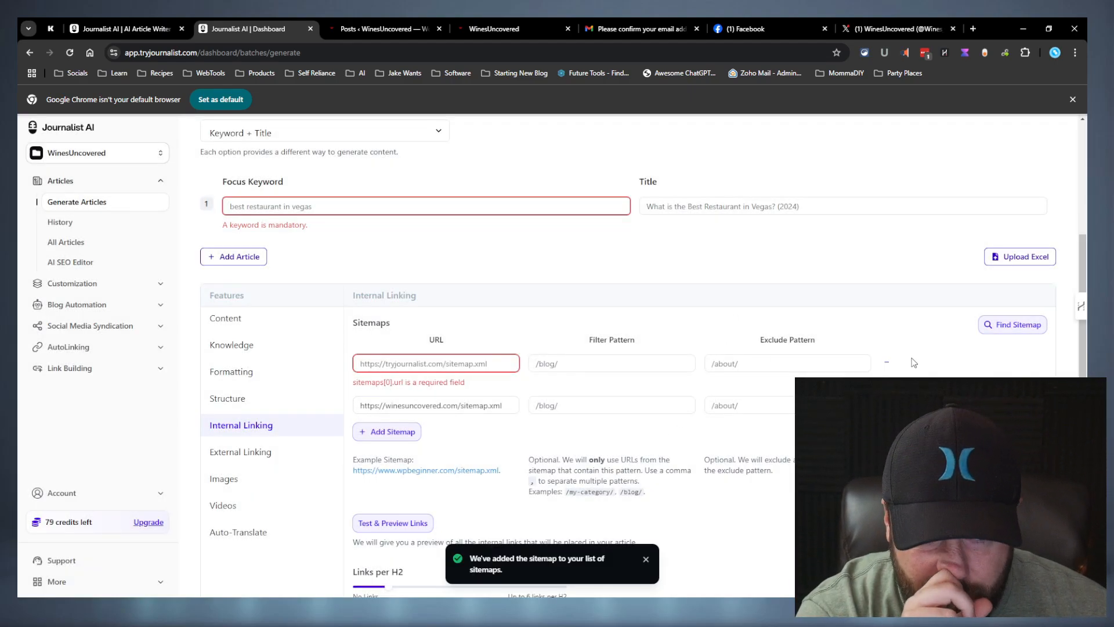
click(887, 362)
Test the winesuncovered.com sitemap and review the previewed internal links through to the category pages
scroll(433, 403, down, 1)
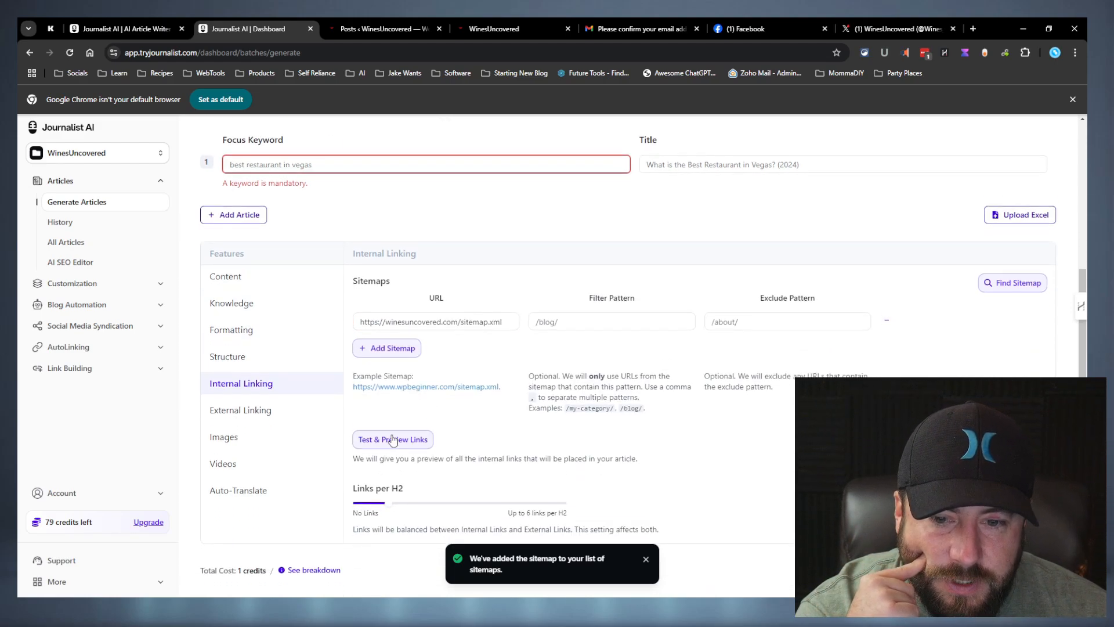
click(395, 439)
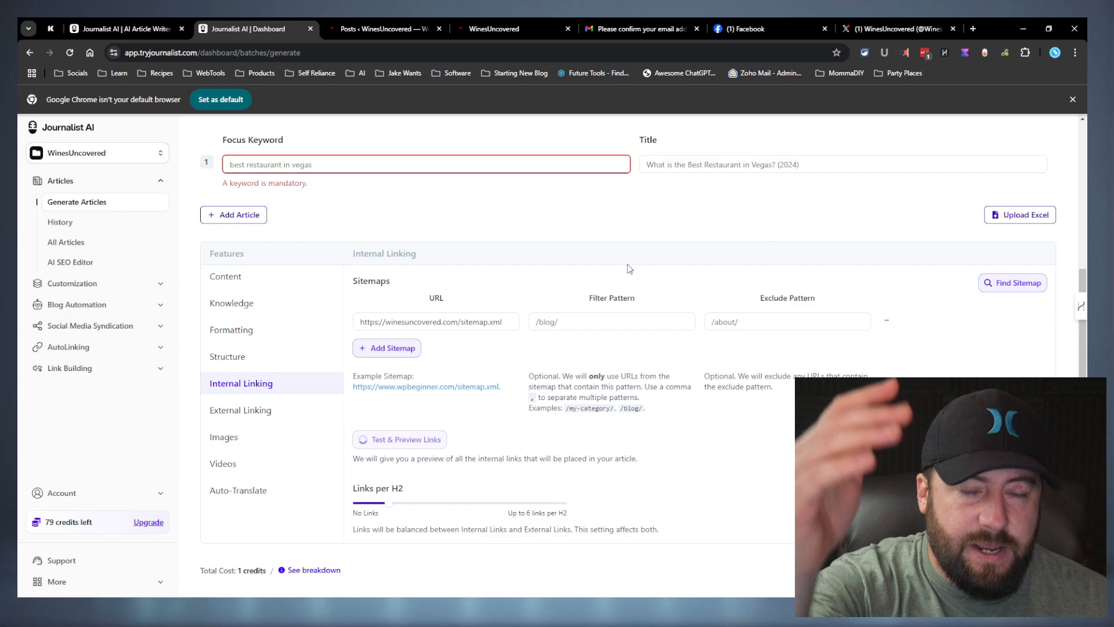
scroll(635, 406, down, 2)
scroll(636, 413, down, 8)
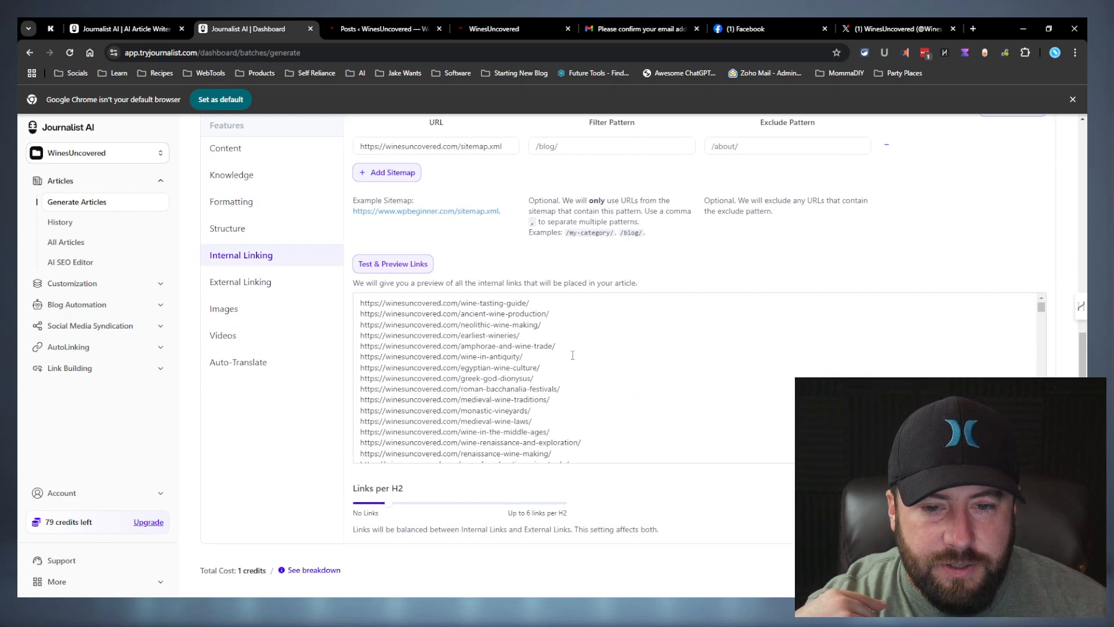
scroll(626, 355, down, 10)
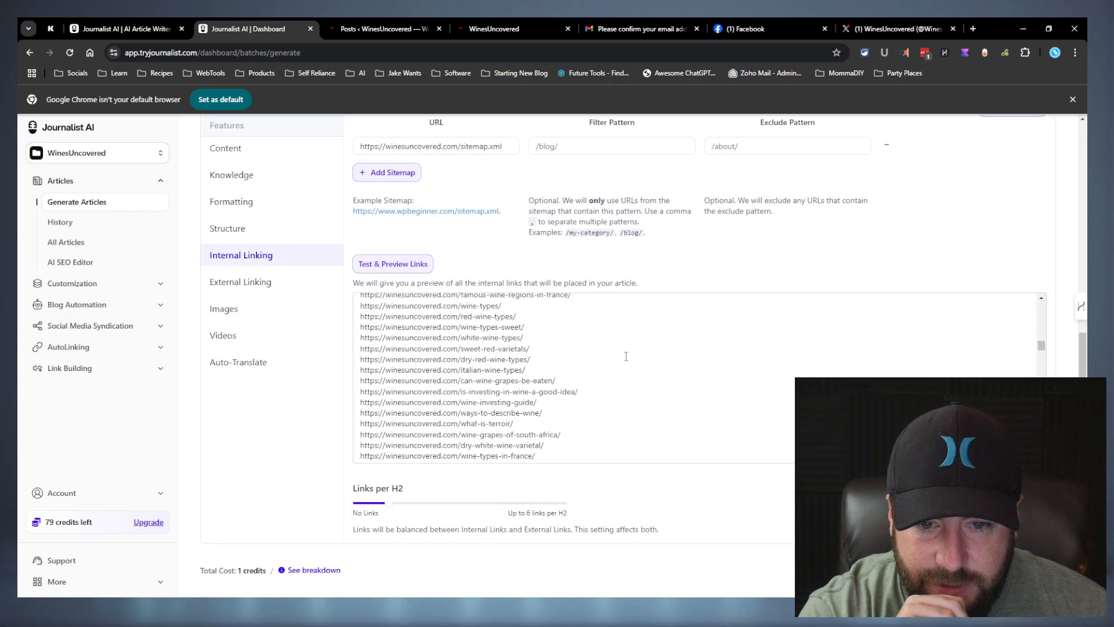
scroll(627, 353, down, 10)
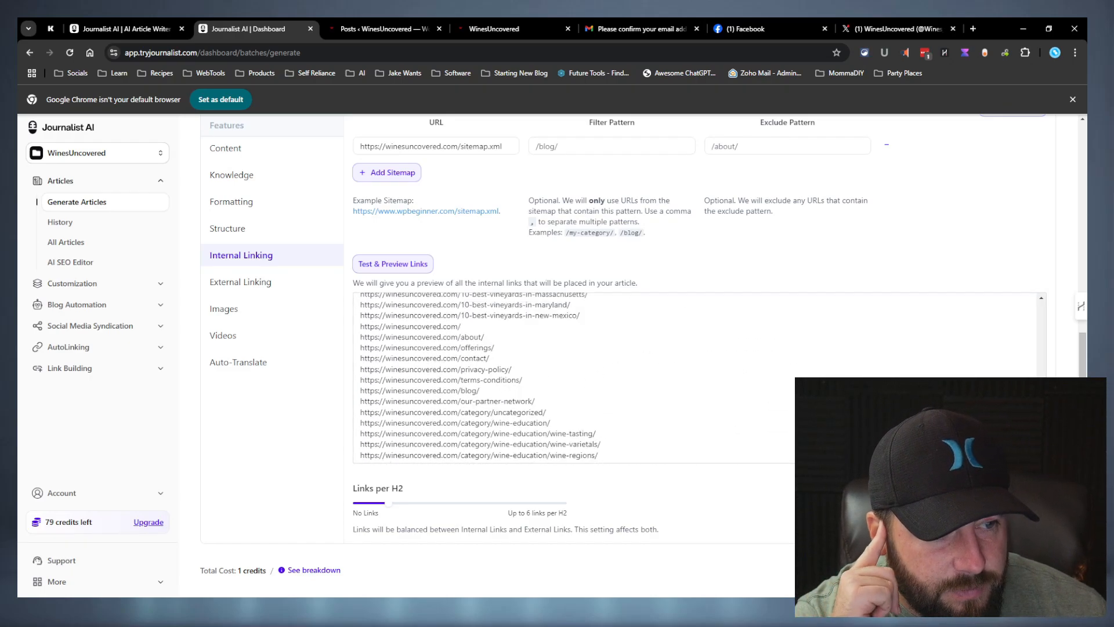
drag(1042, 444, 1039, 256)
scroll(710, 242, up, 4)
scroll(754, 353, down, 4)
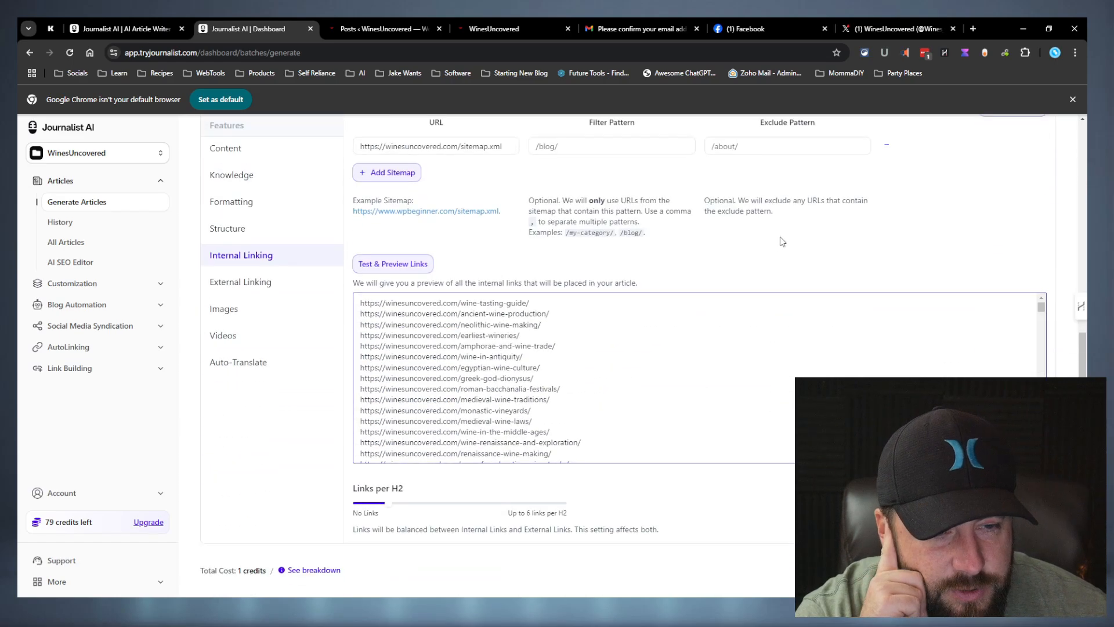
Set the exclude pattern of the winesuncovered.com sitemap to "/category/, /author/"
scroll(782, 242, up, 5)
click(752, 425)
text(/)
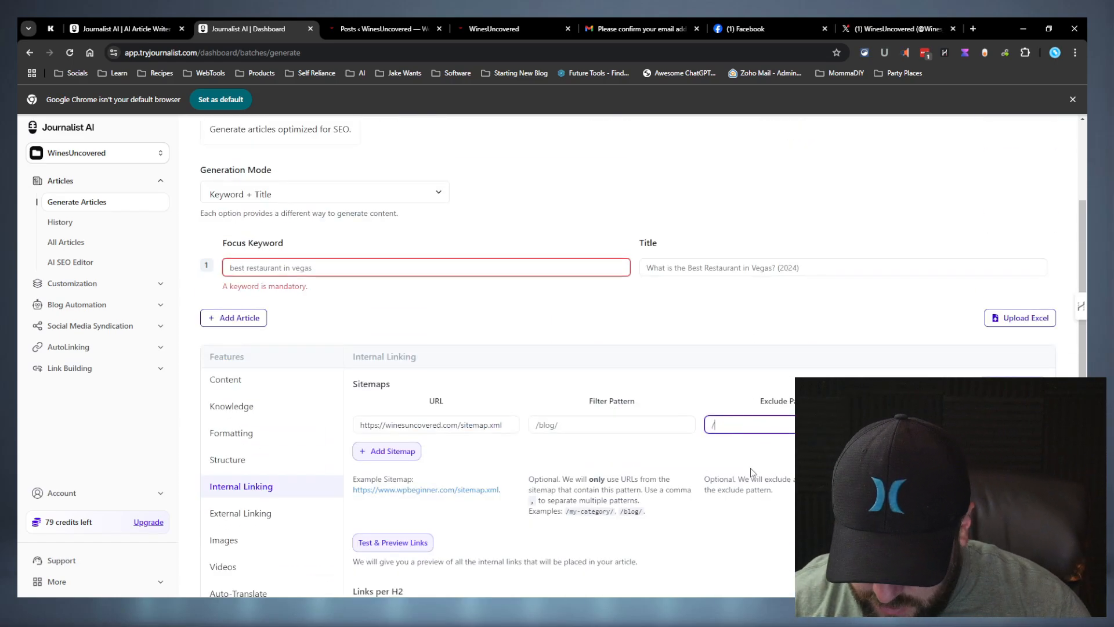
text(category)
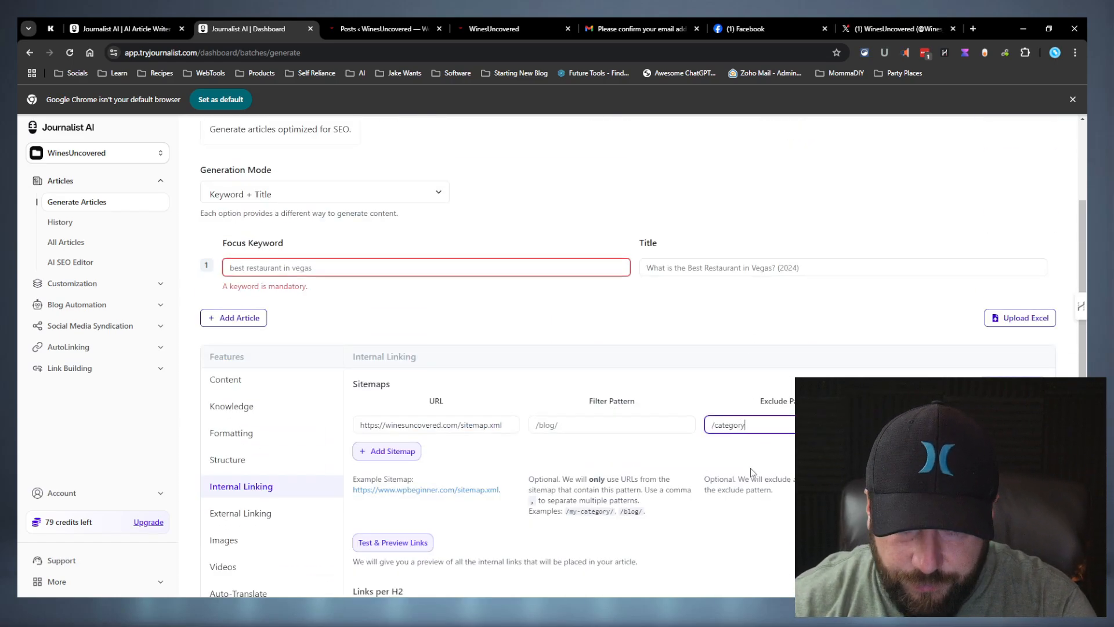
text(/,)
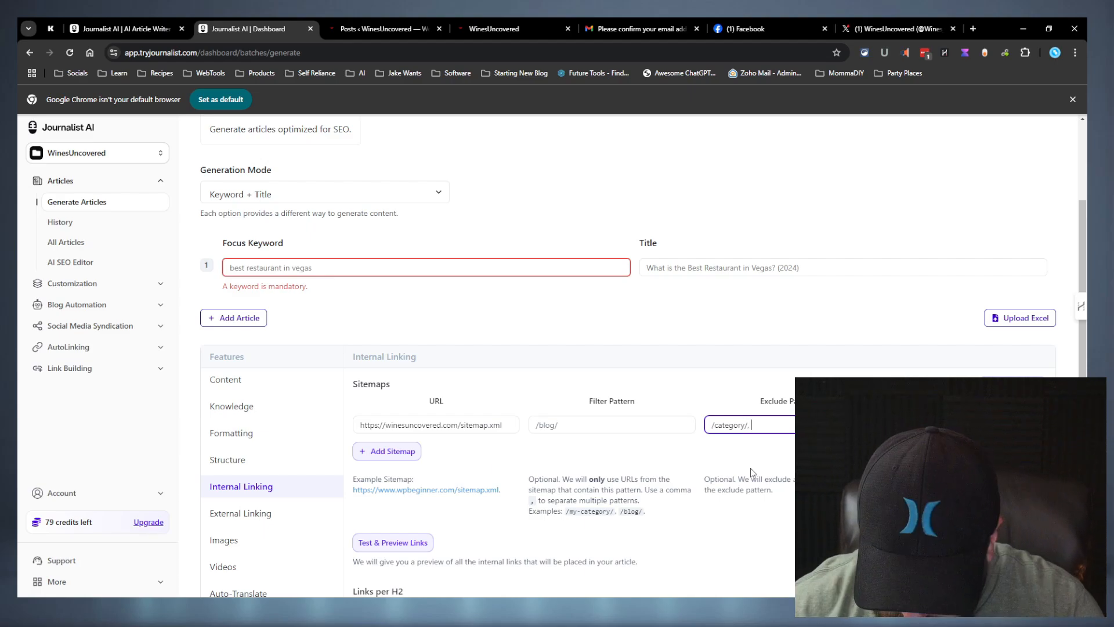
text( /)
scroll(750, 468, down, 2)
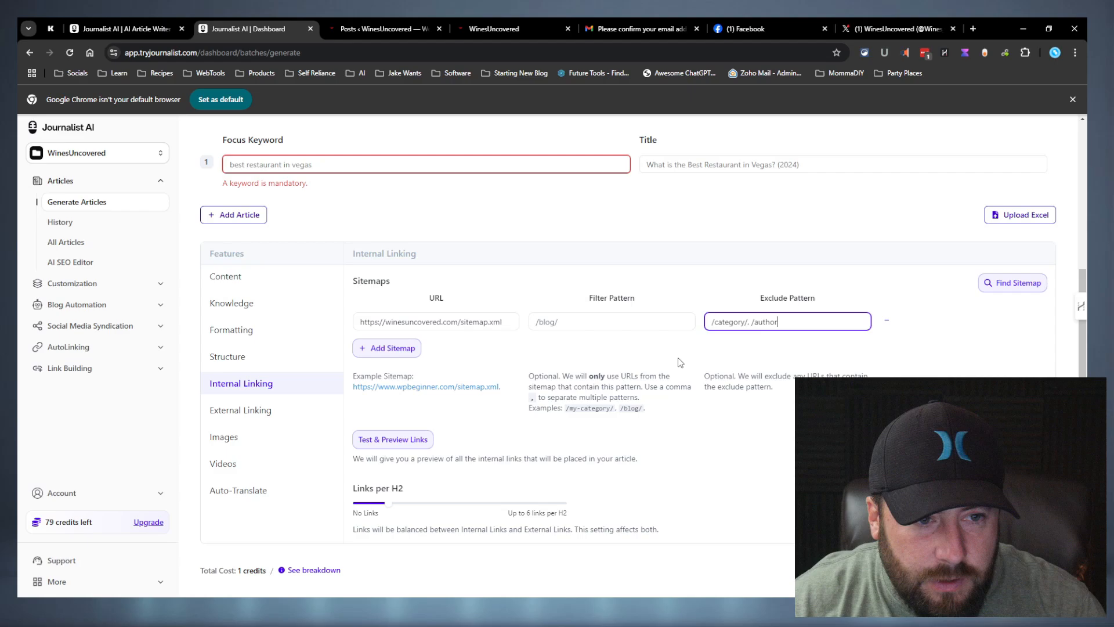
click(757, 349)
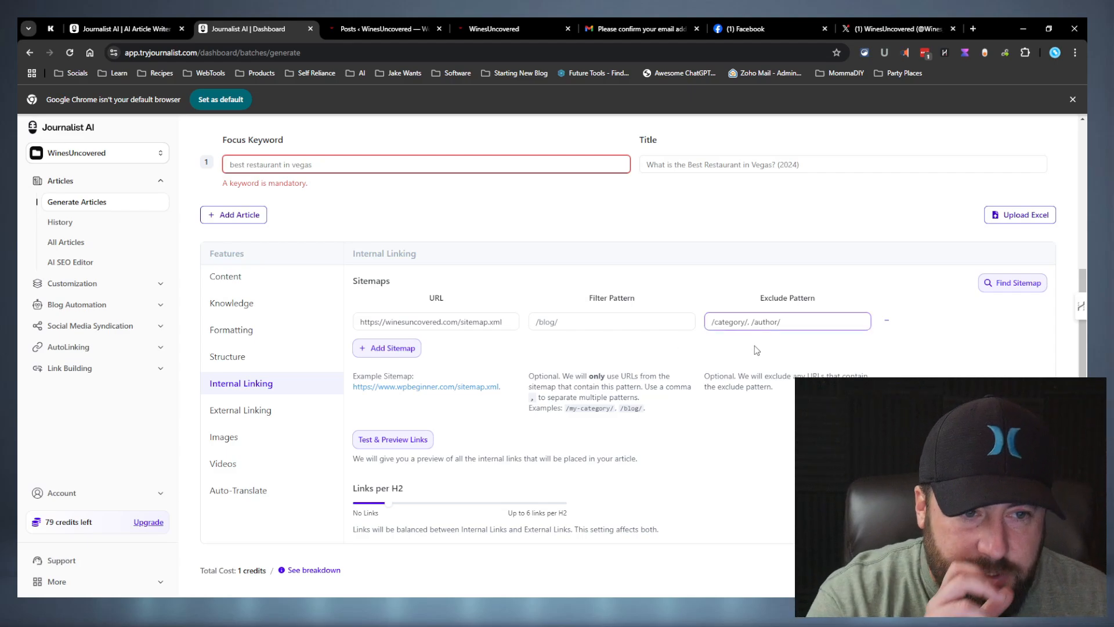
Run the internal link test again with the category and author exclusions and review the previewed URLs
click(422, 440)
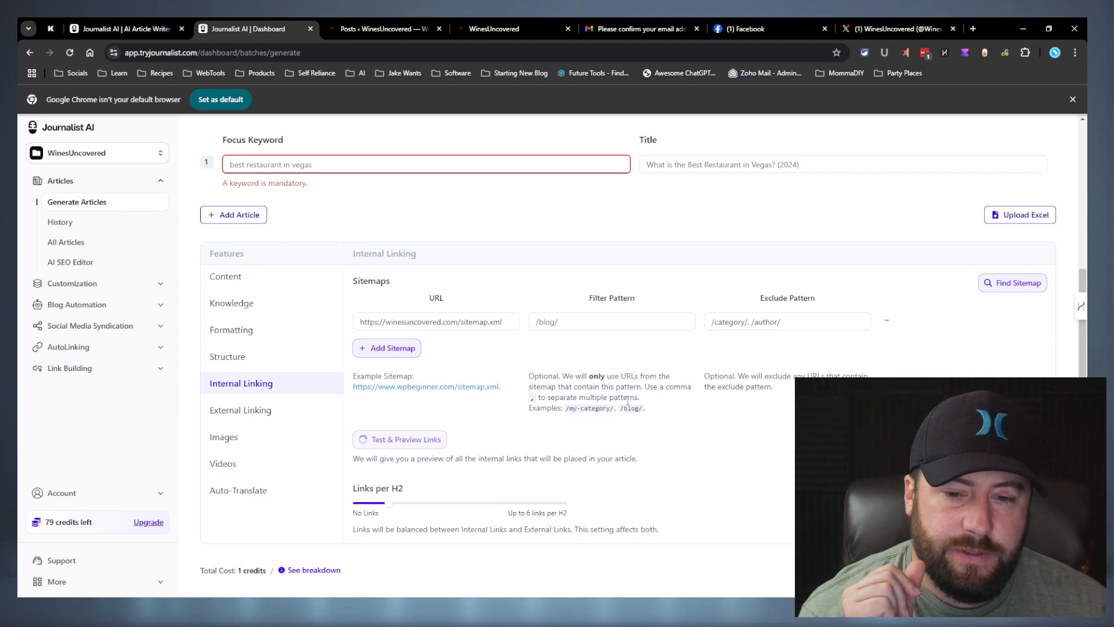
scroll(762, 359, down, 10)
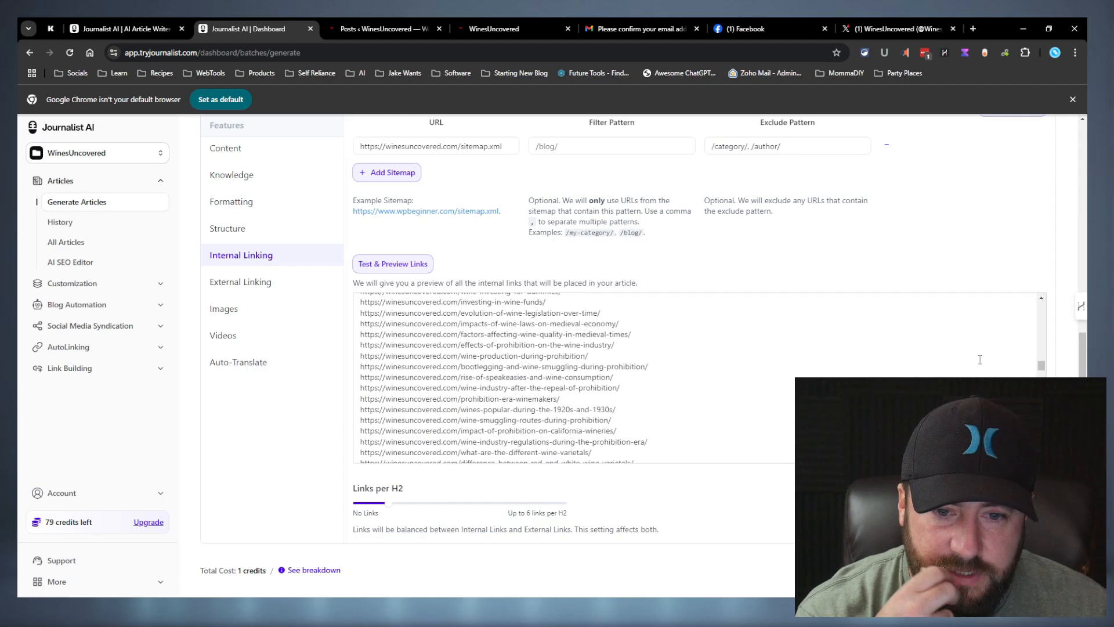
scroll(979, 359, up, 2)
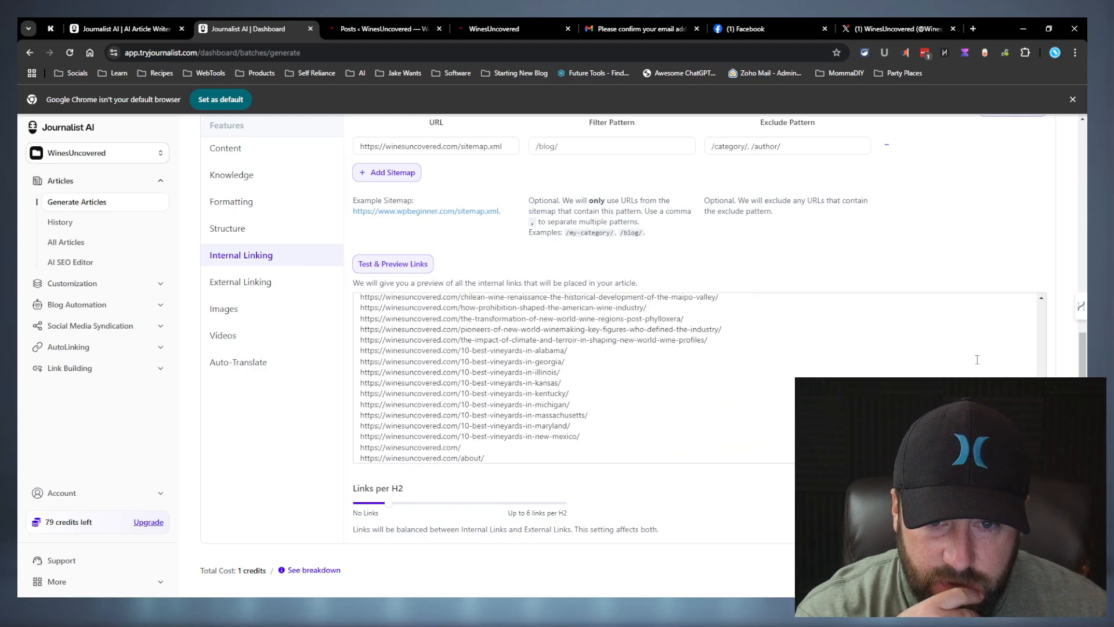
scroll(977, 359, up, 3)
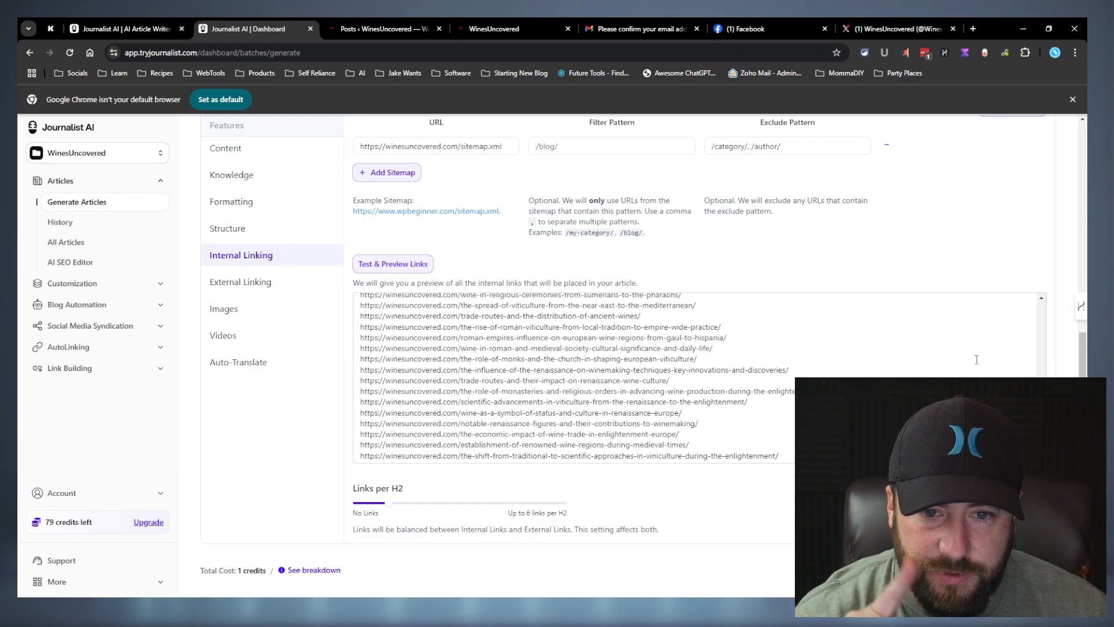
scroll(974, 359, down, 5)
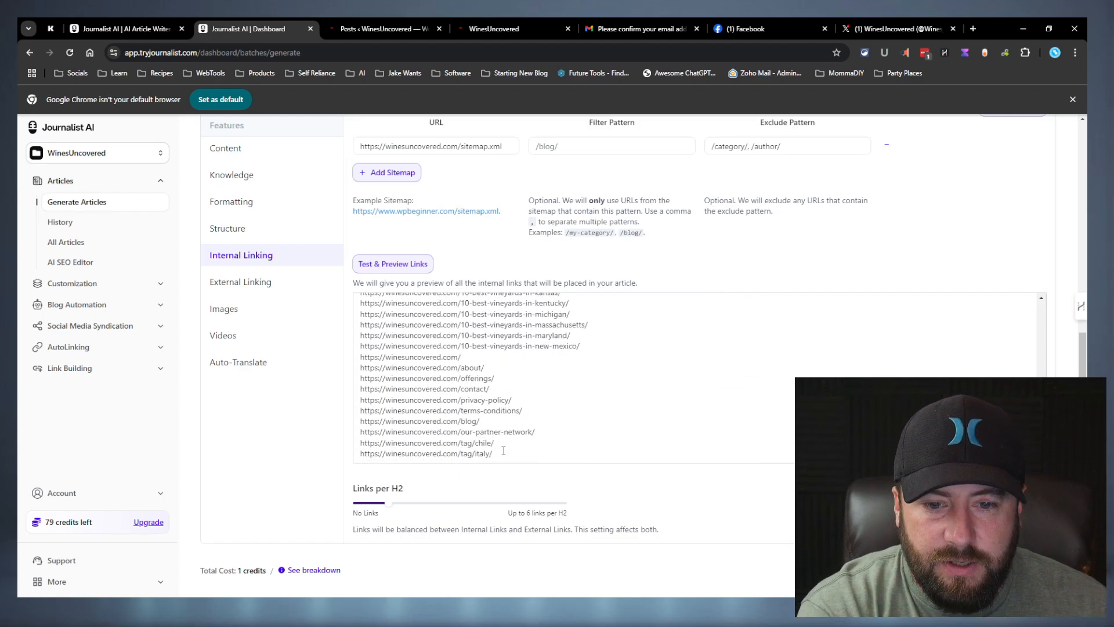
Append /tag/ to the winesuncovered.com sitemap's exclude pattern and test the internal links again
drag(494, 454, 462, 443)
click(824, 146)
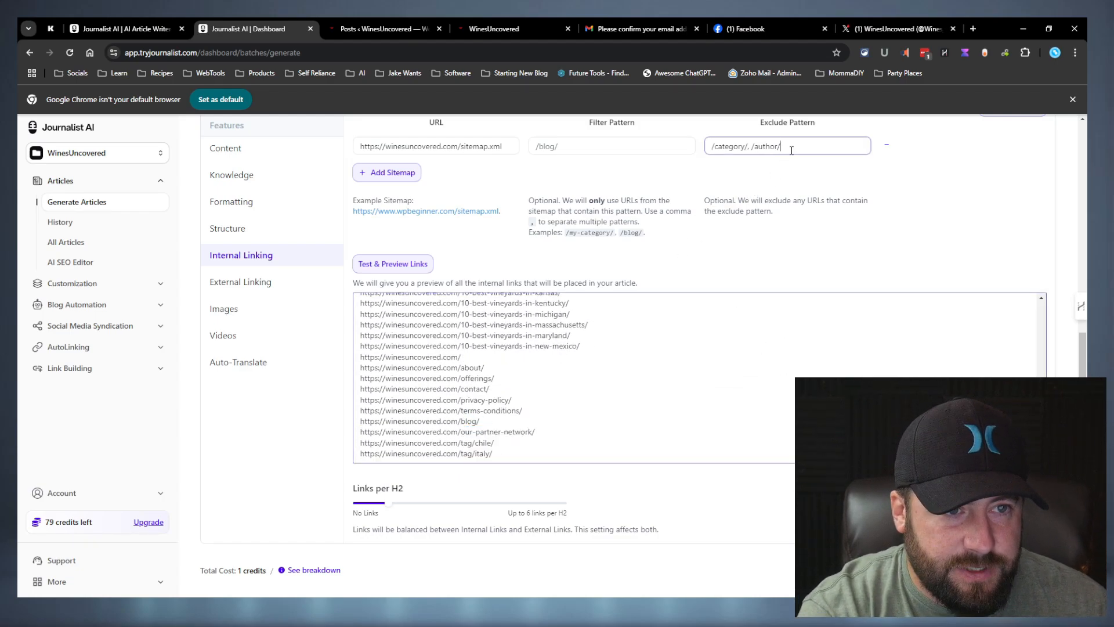
text(, /tag/)
click(392, 263)
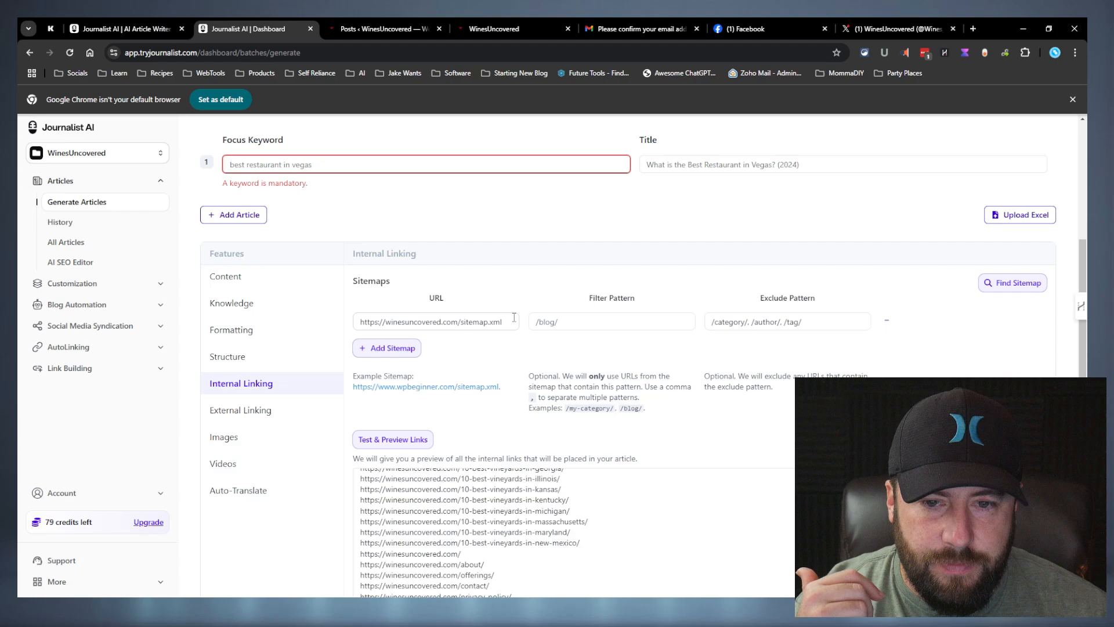
scroll(447, 318, up, 2)
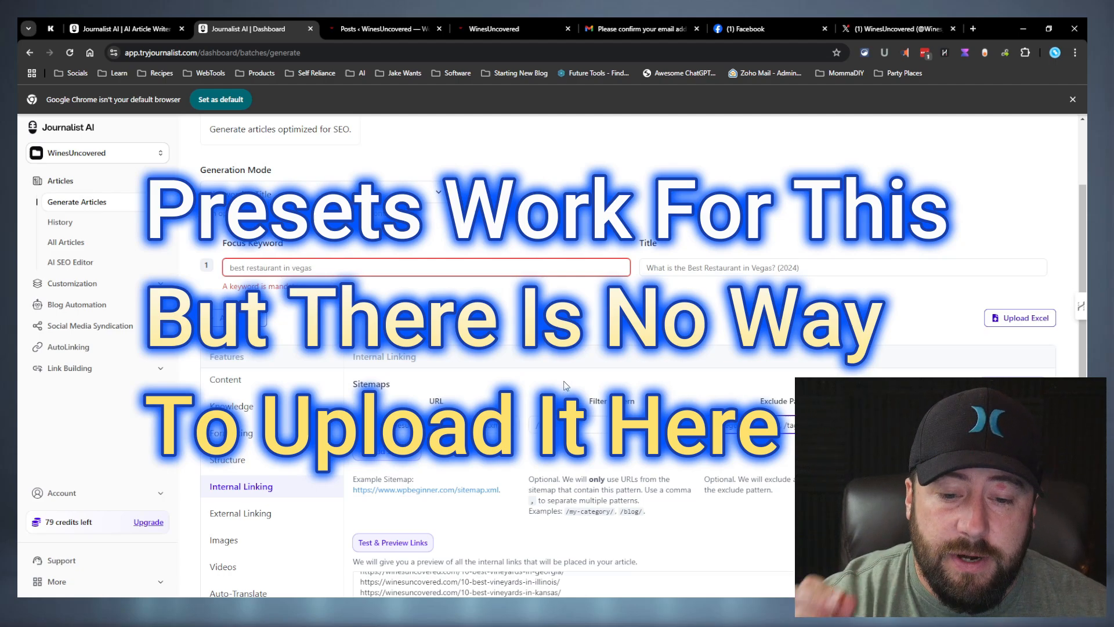
scroll(563, 380, down, 2)
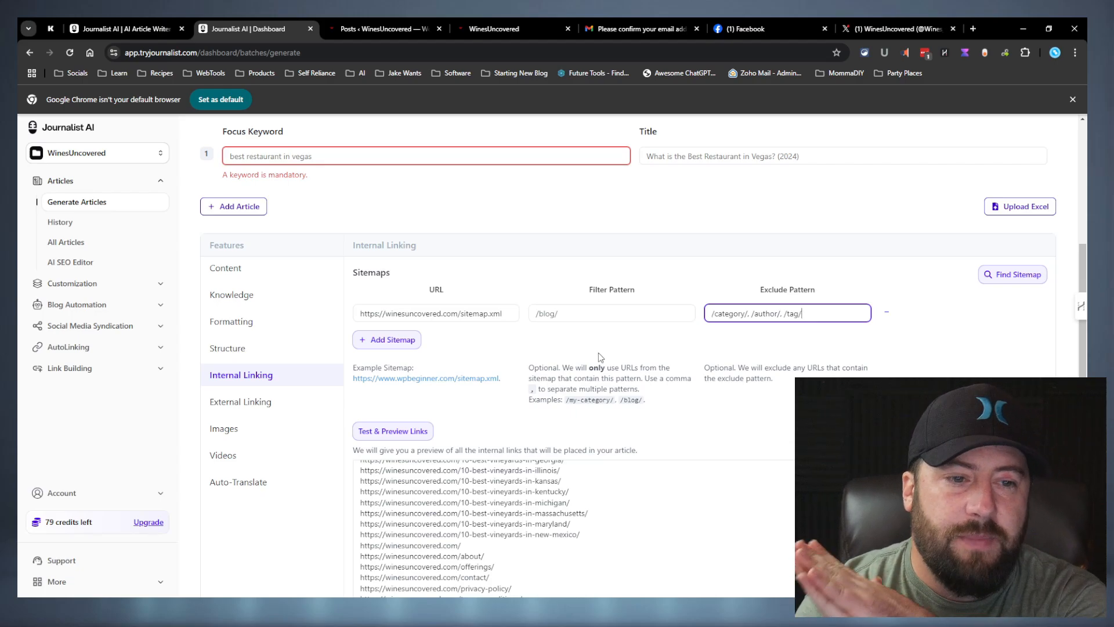
drag(817, 314, 708, 315)
click(745, 339)
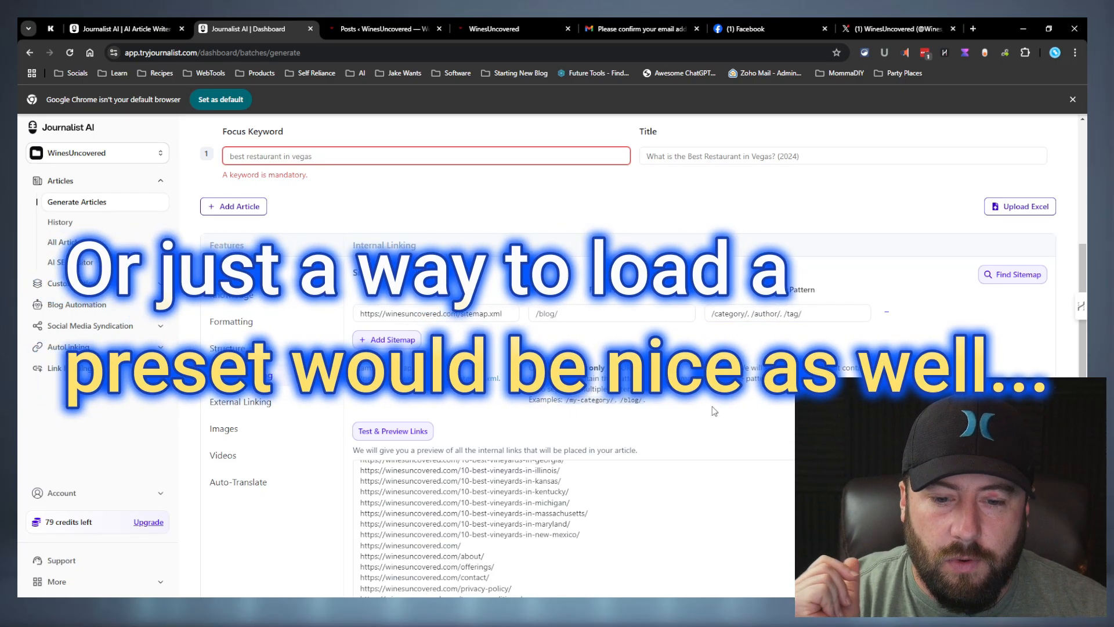
click(601, 308)
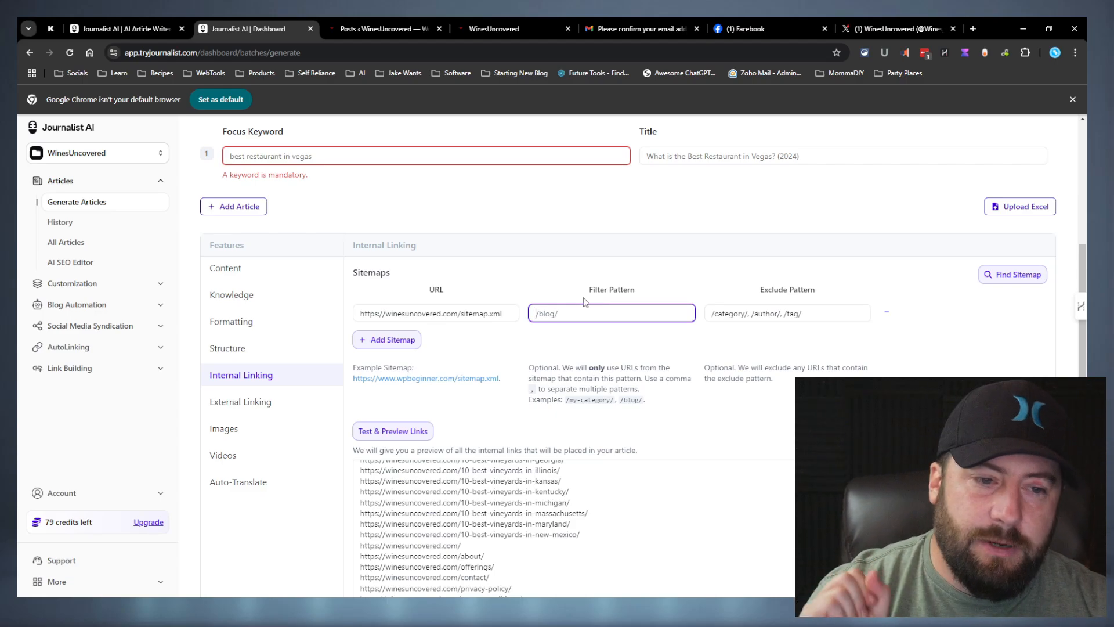
Add a blank include-link entry in the External Linking settings, leaving its page URL and anchor empty
click(261, 415)
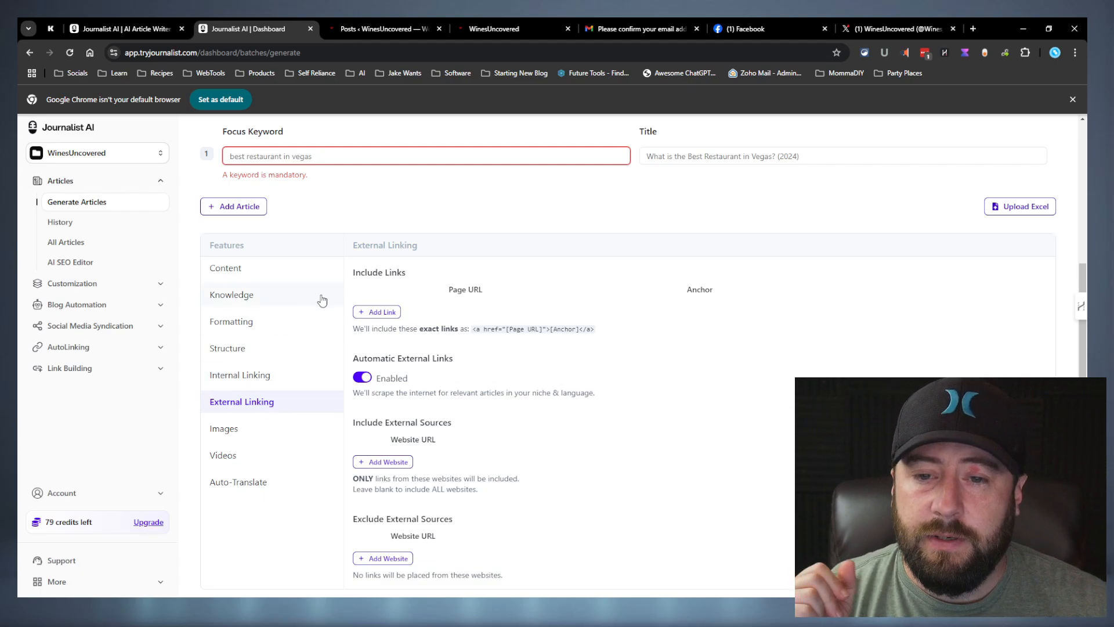
click(384, 312)
click(498, 308)
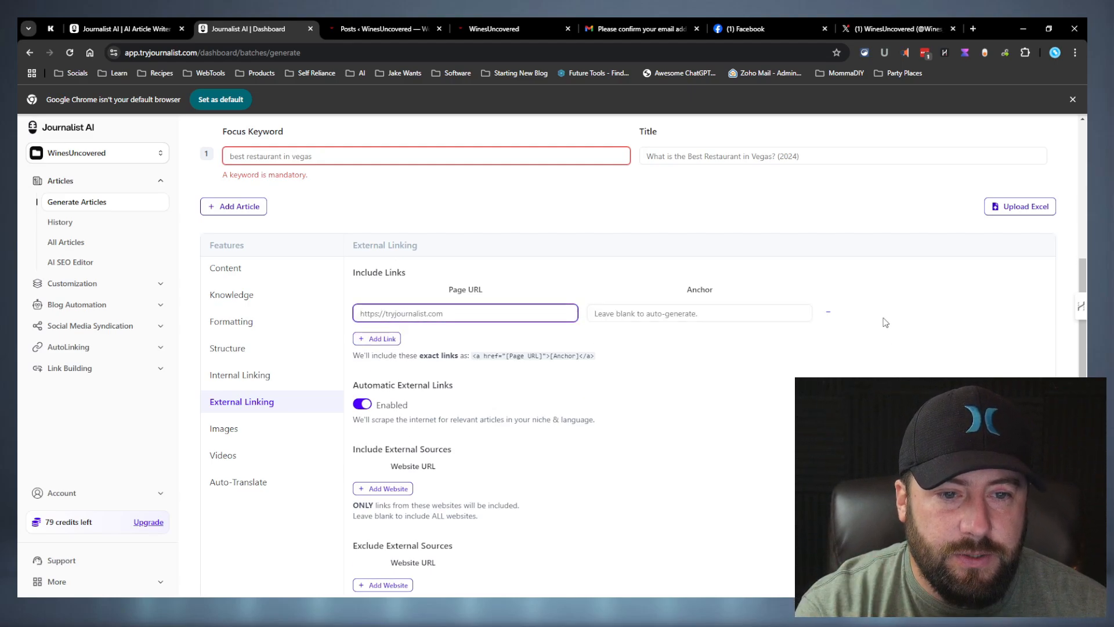
click(735, 311)
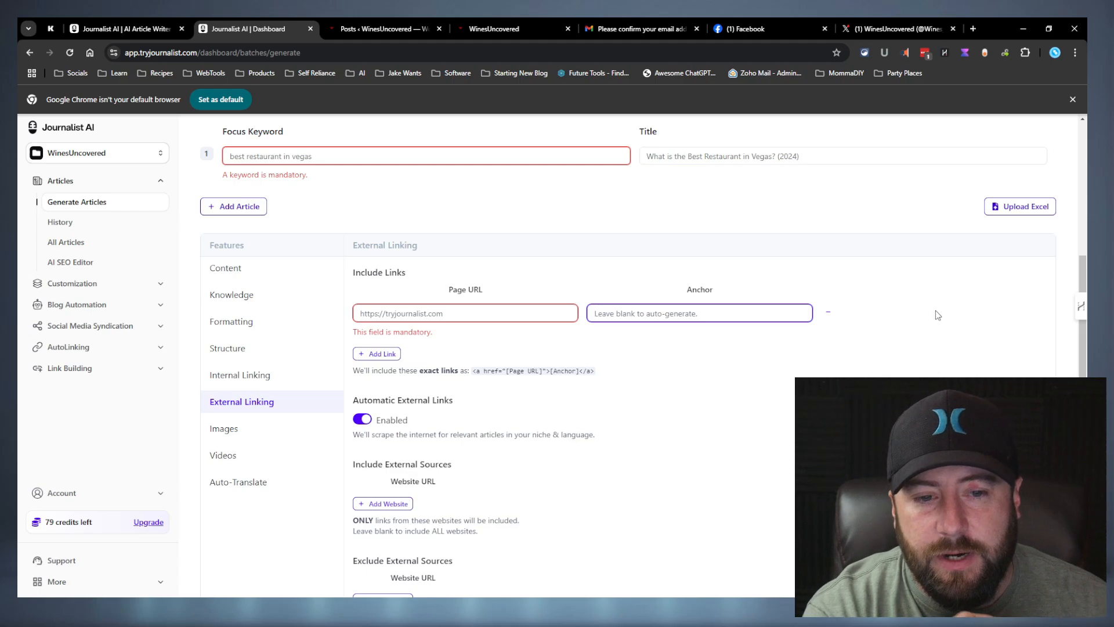
click(424, 308)
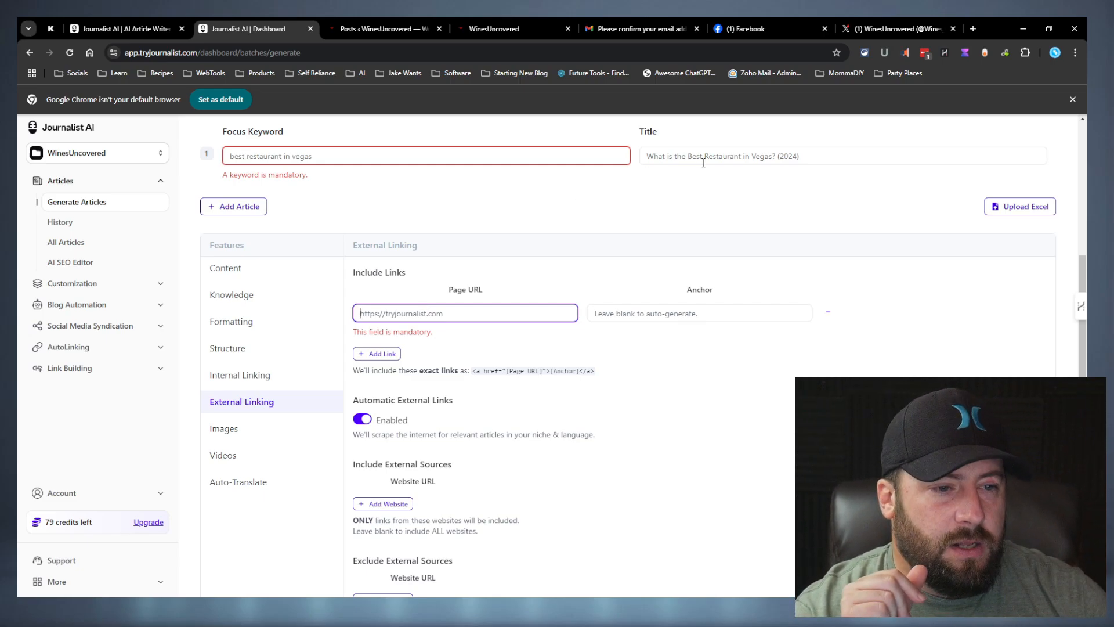
click(876, 318)
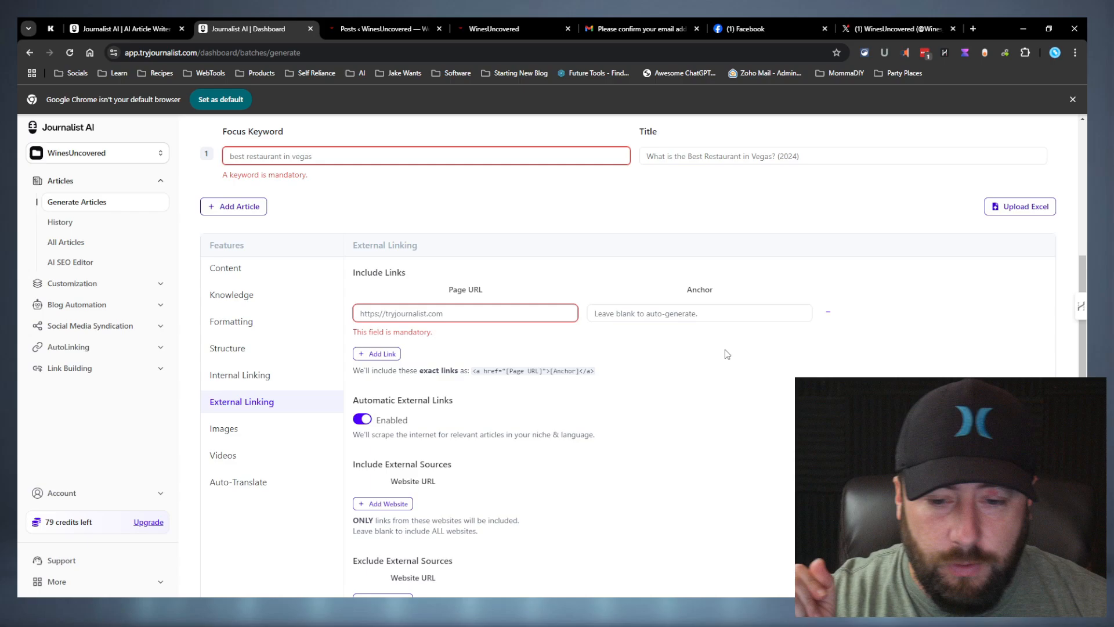
Try disabling Automatic External Links, and enable the option again
scroll(725, 349, down, 2)
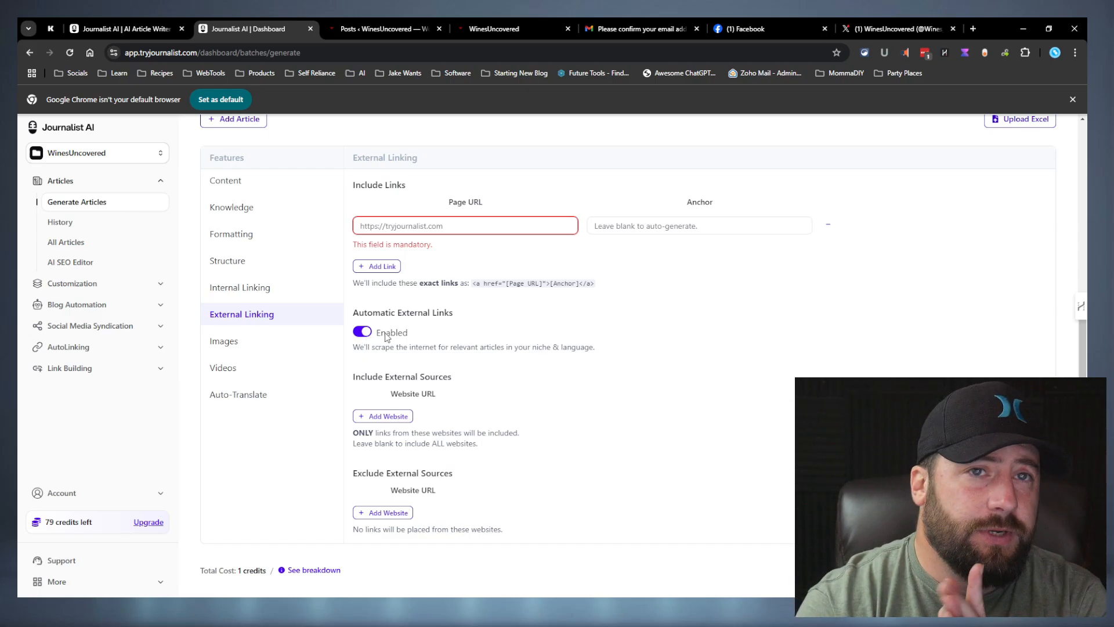
click(361, 332)
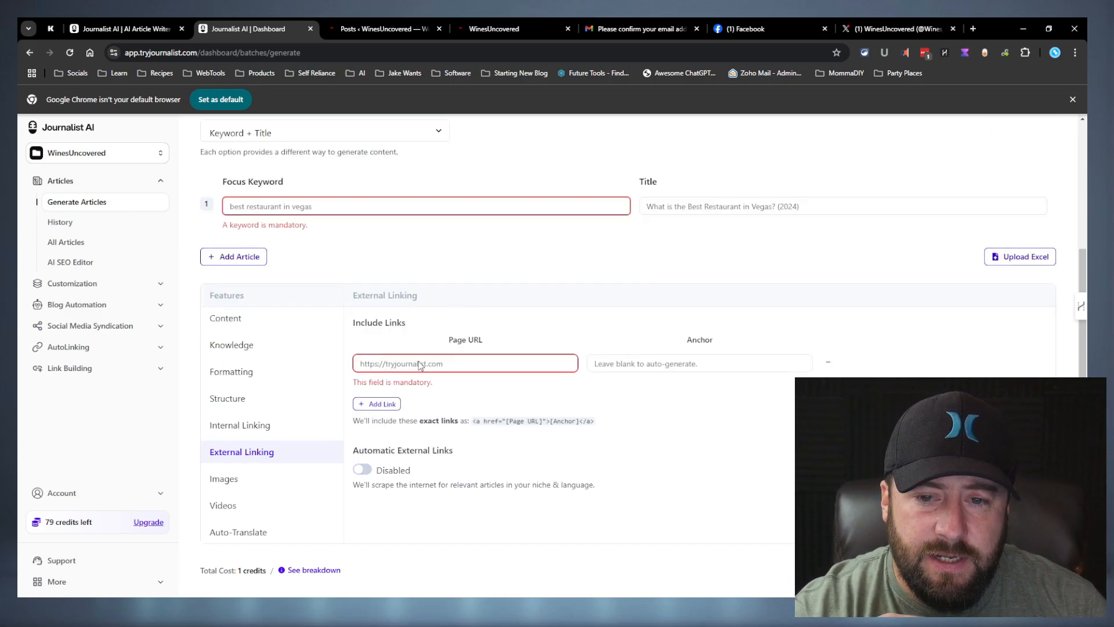
click(504, 363)
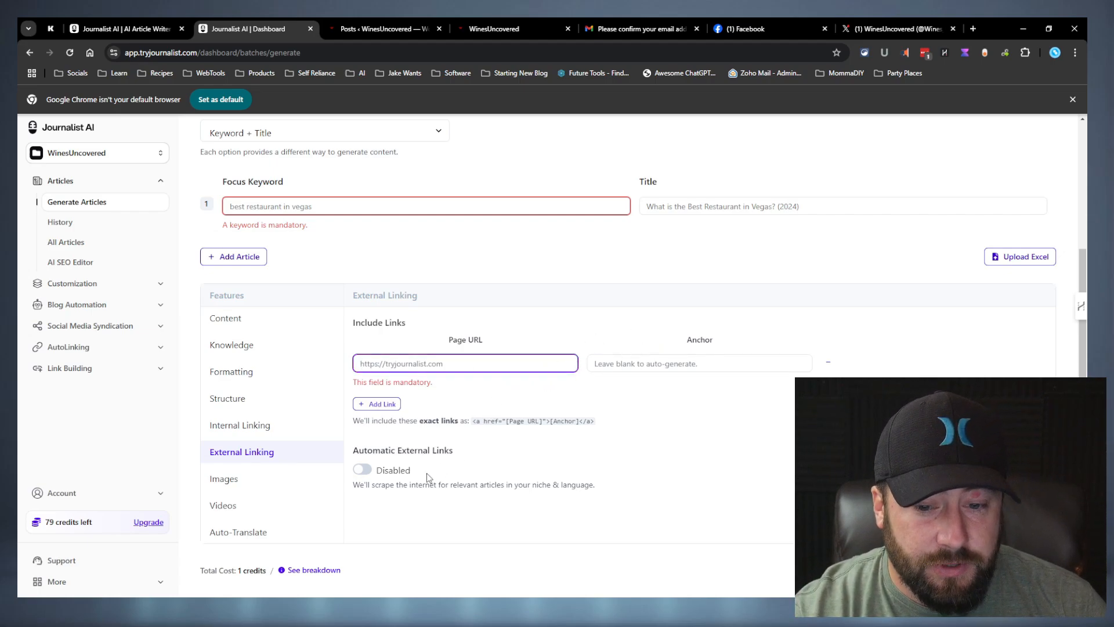
click(361, 470)
scroll(507, 367, down, 2)
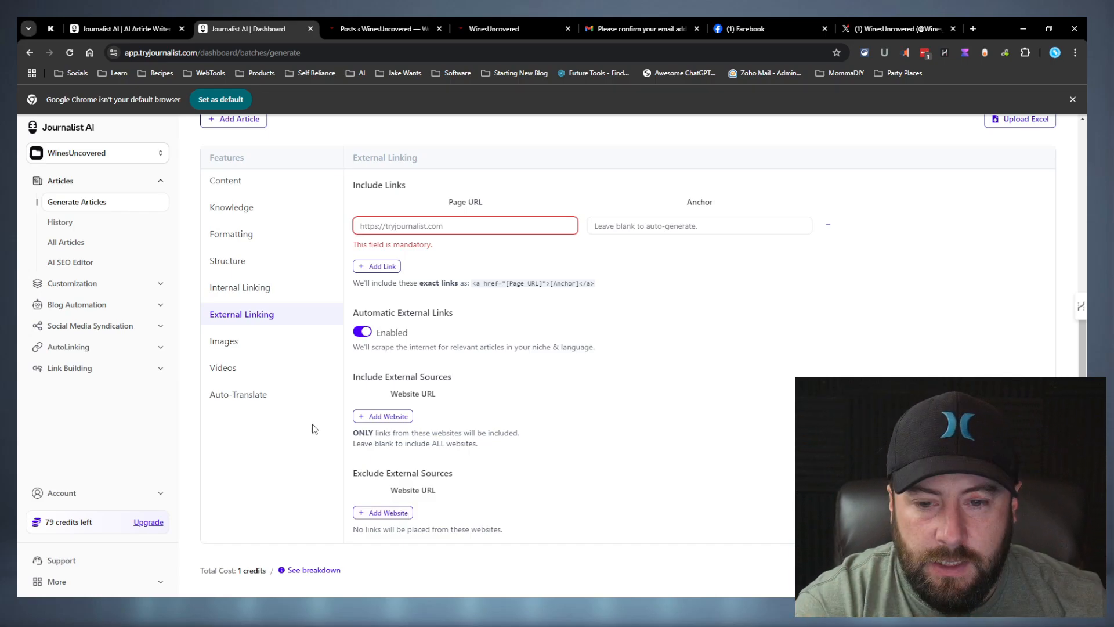
Add three blank website entries under Include External Sources
click(406, 414)
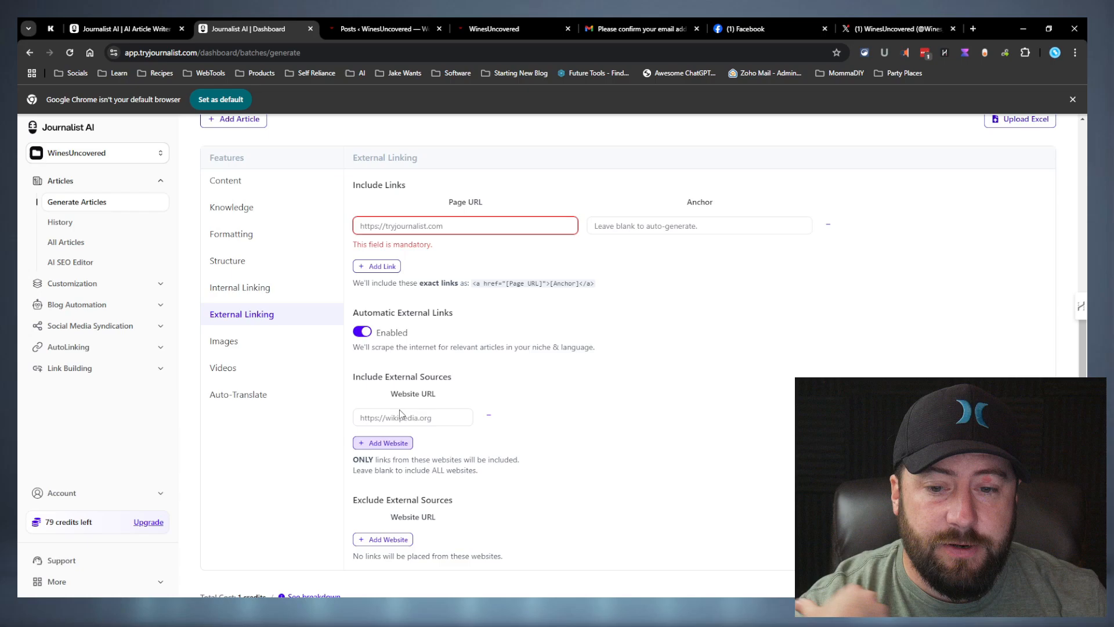
click(390, 443)
click(383, 470)
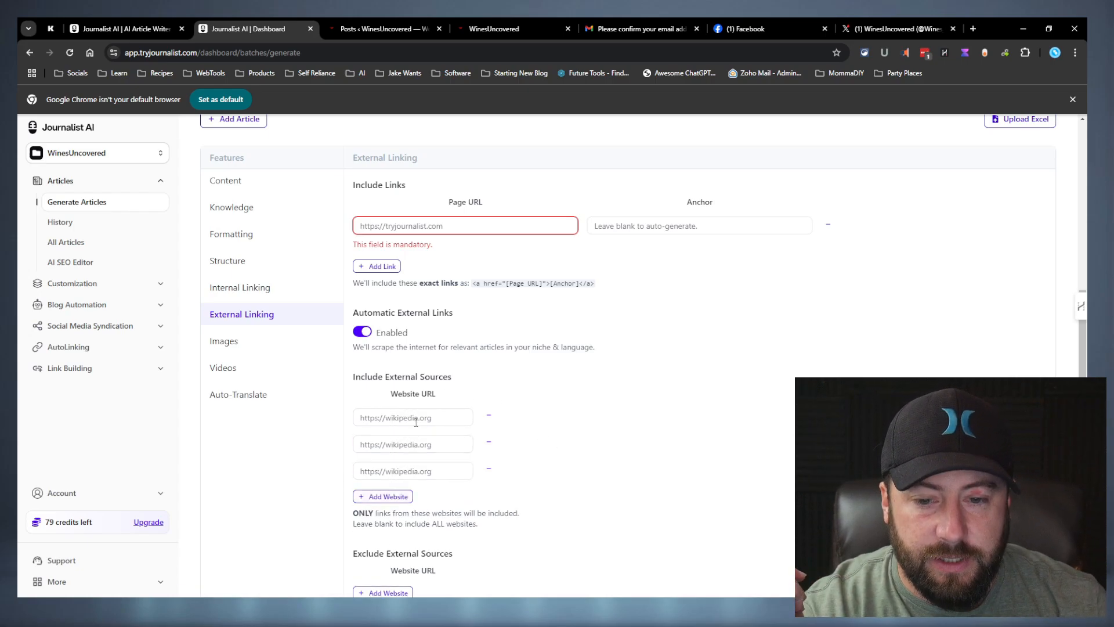
Configure the article's images with the featured image enabled, Custom Images as provider, 4 in-article images and advanced options shown
click(241, 339)
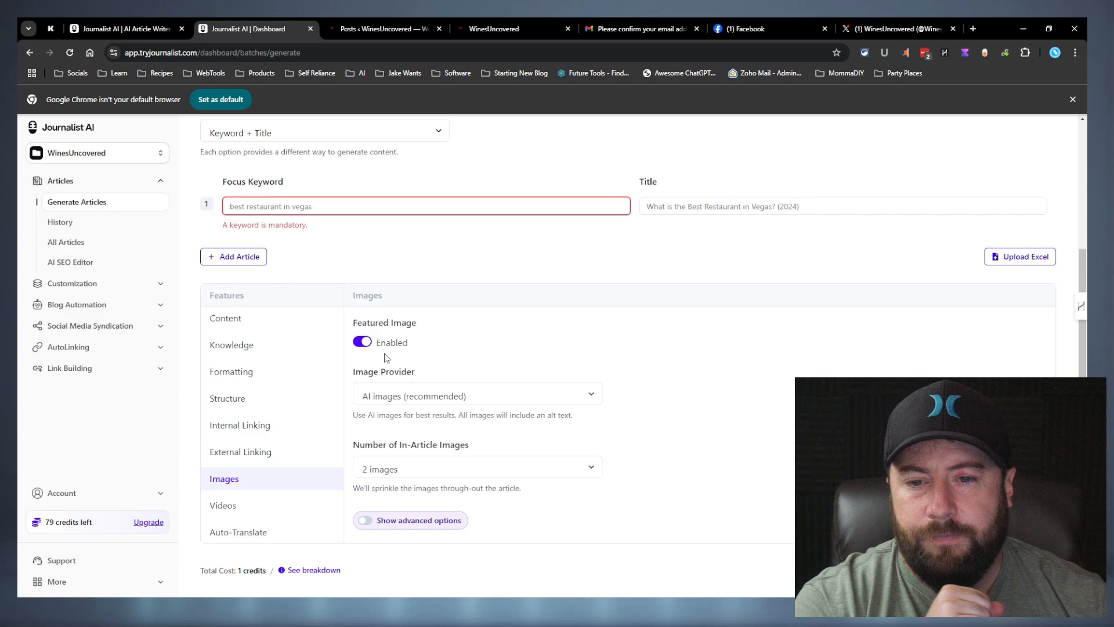
click(369, 346)
click(366, 343)
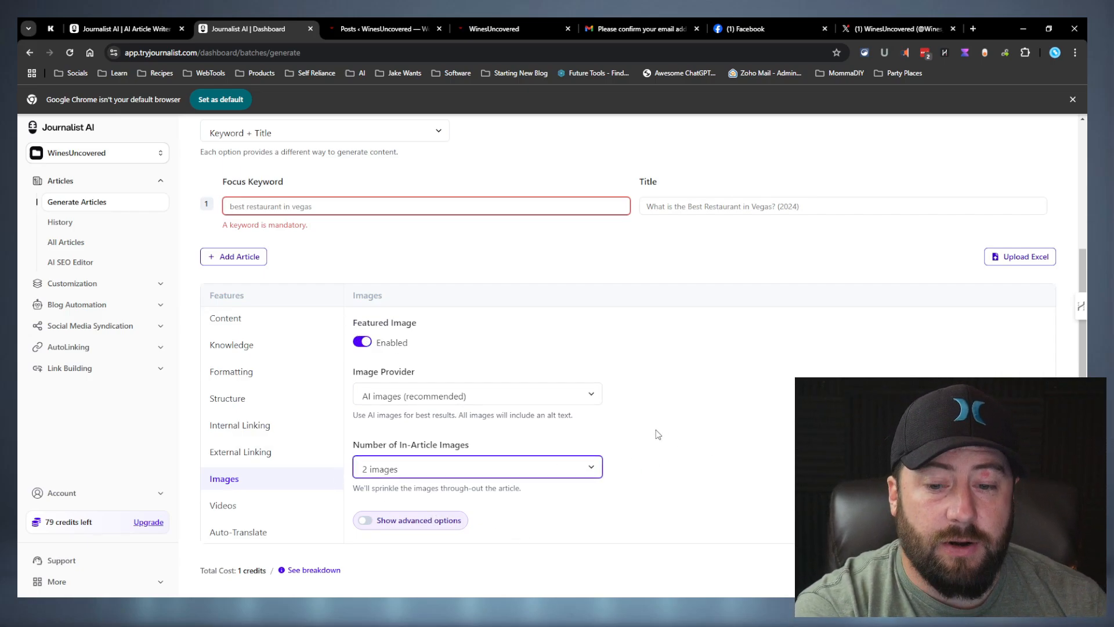
click(698, 430)
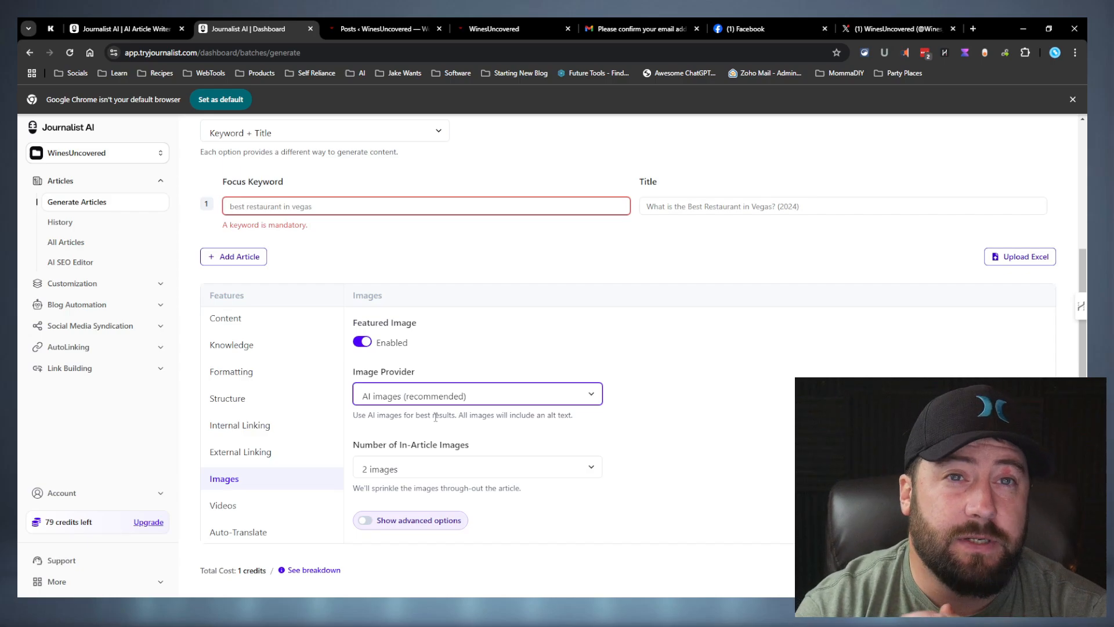
click(469, 389)
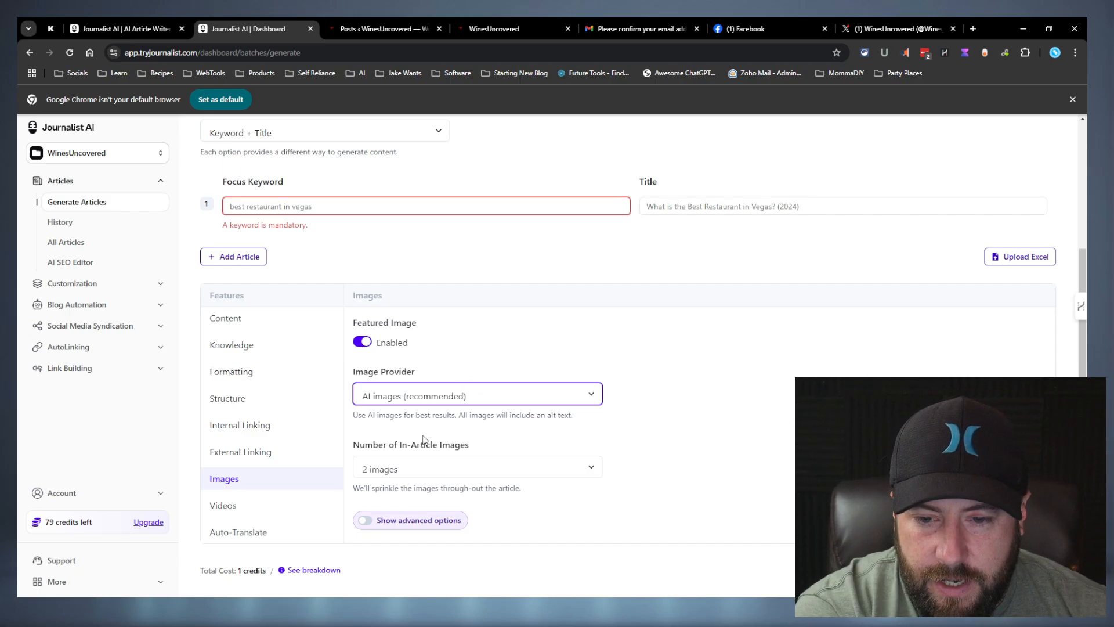
click(414, 454)
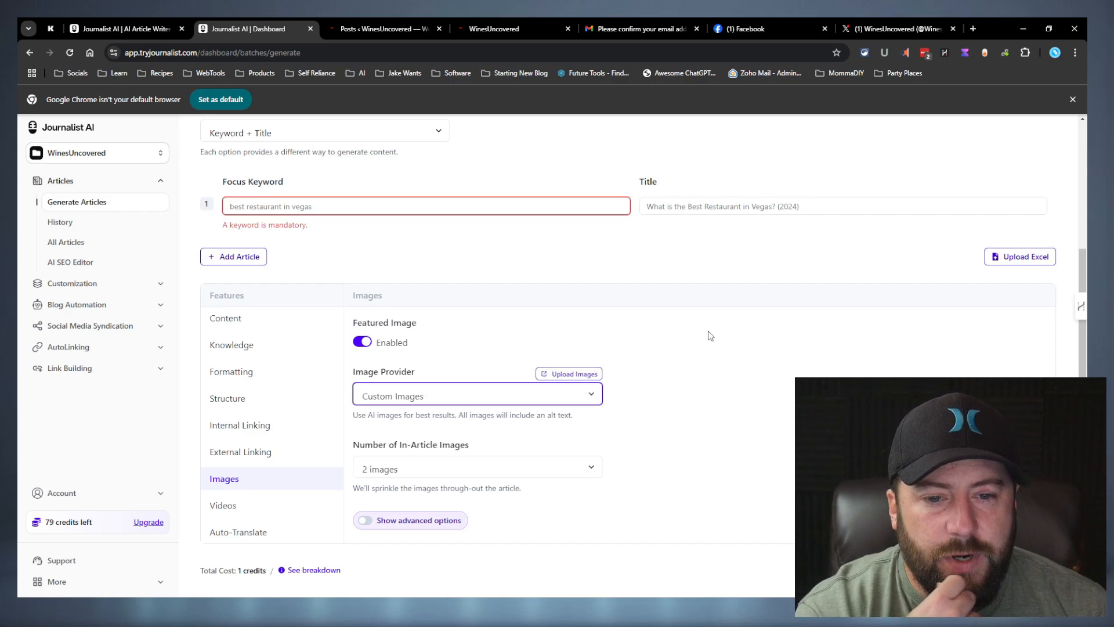
click(646, 410)
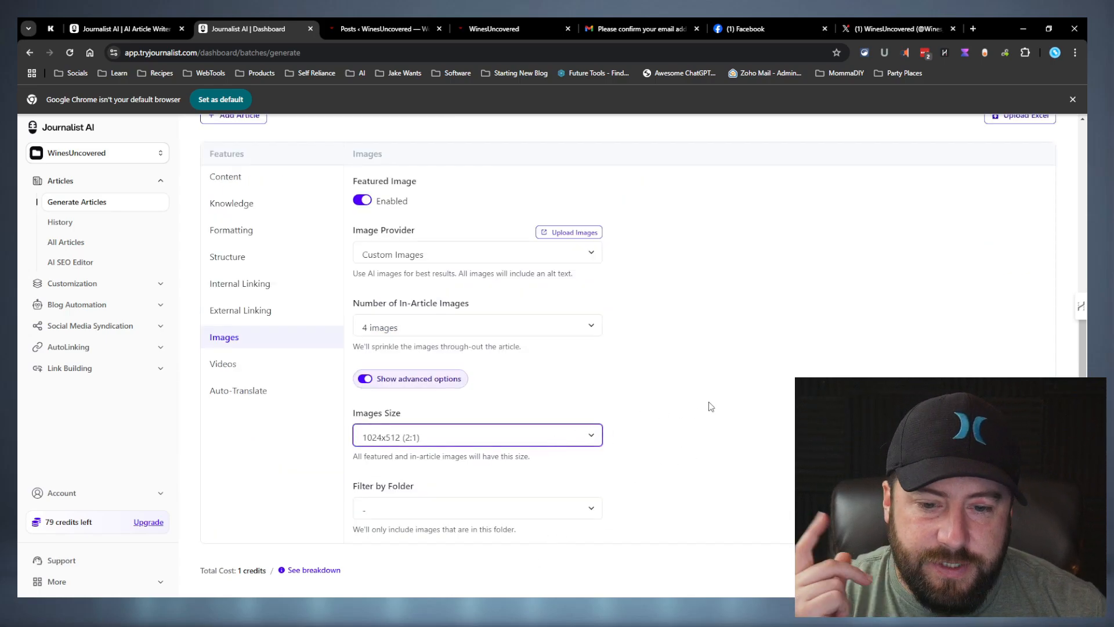
Try the 1200x900 (4:3) image size and set it back to 1024x512 (2:1)
click(473, 441)
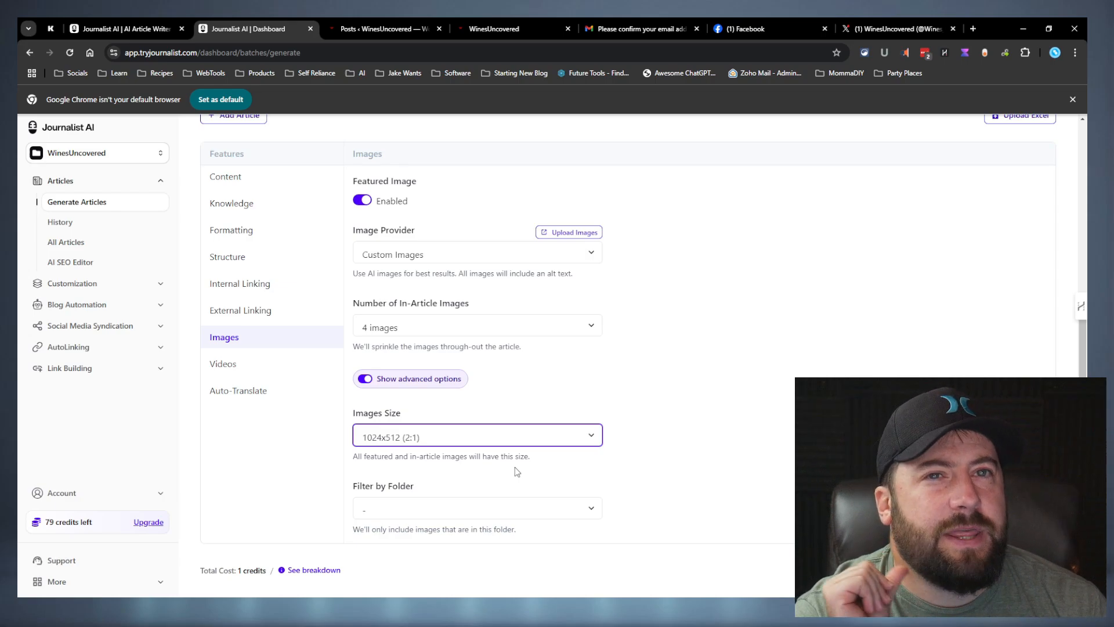
key(Down)
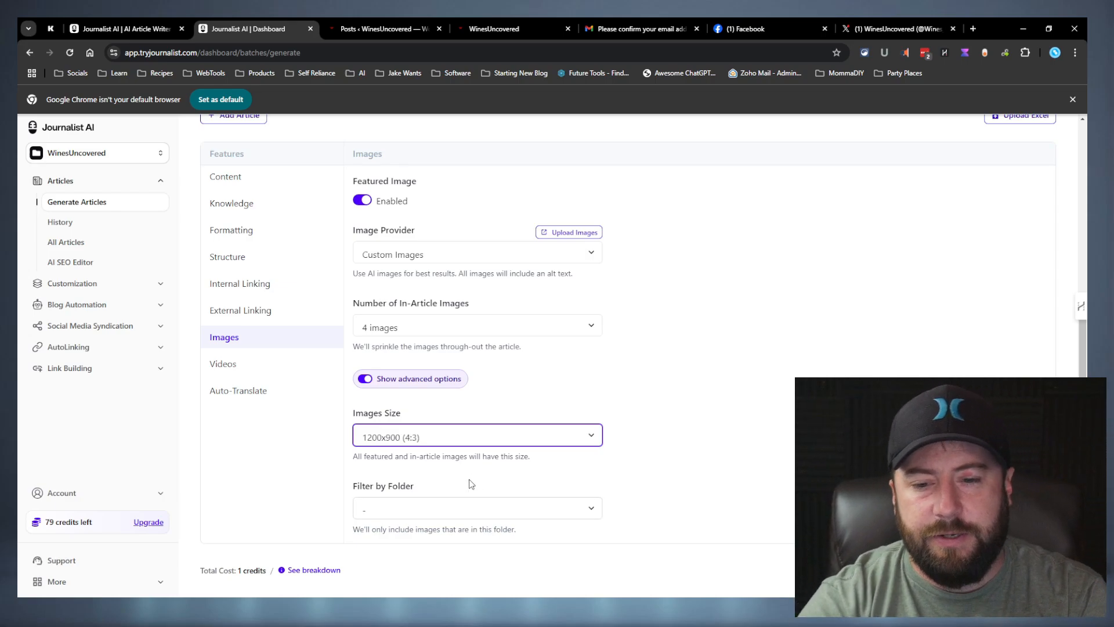
click(512, 433)
click(525, 456)
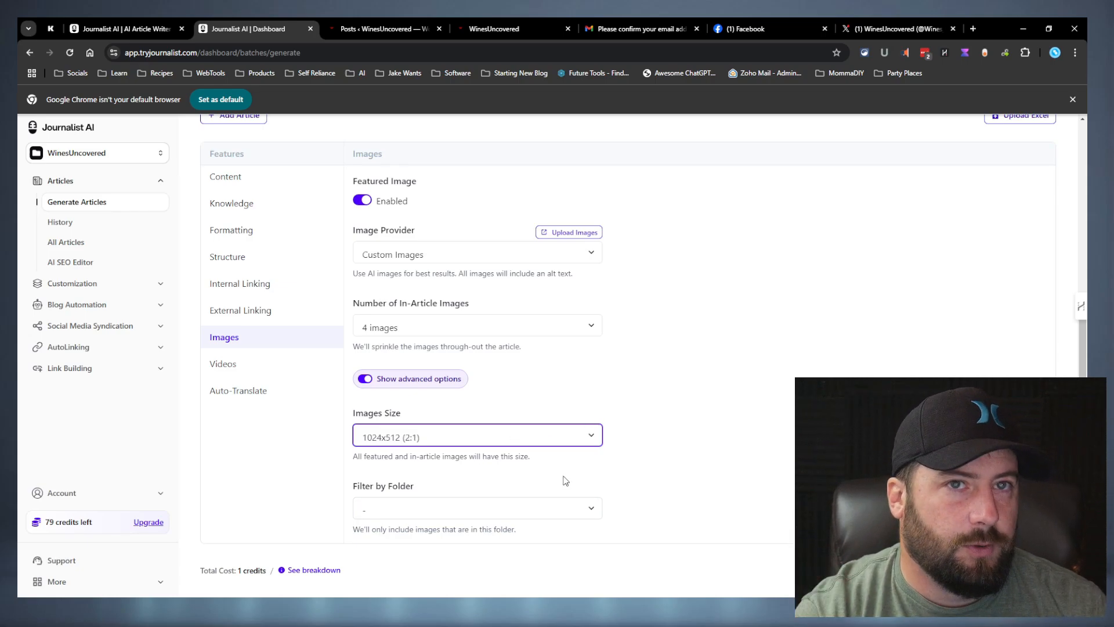
Filter the custom images by Test Folder, and change the folder filter to Wine
click(544, 508)
click(460, 531)
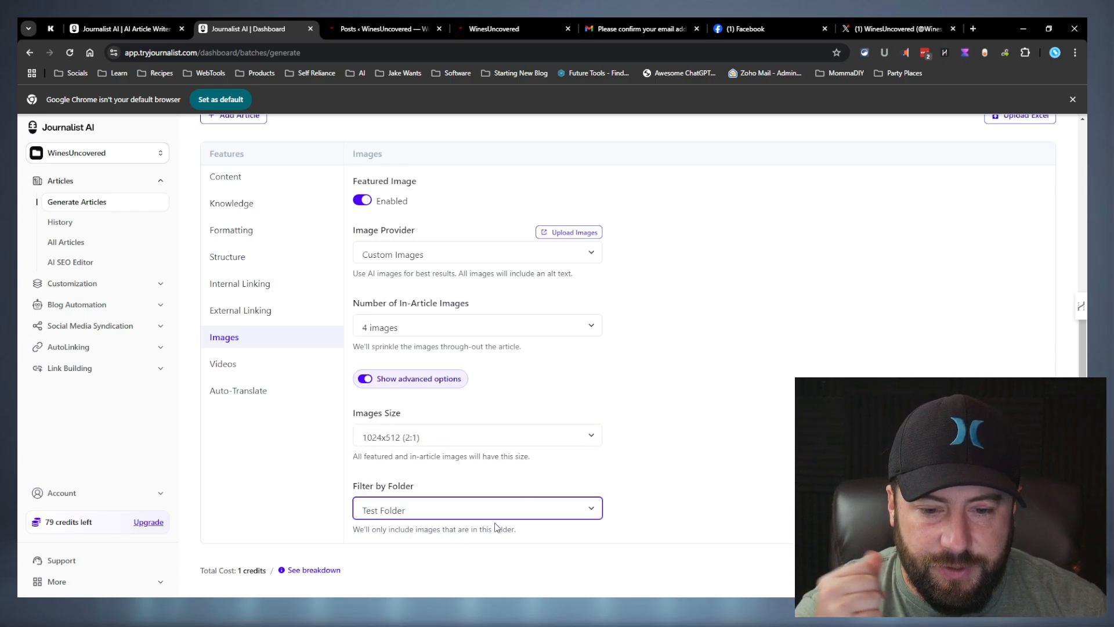
click(371, 398)
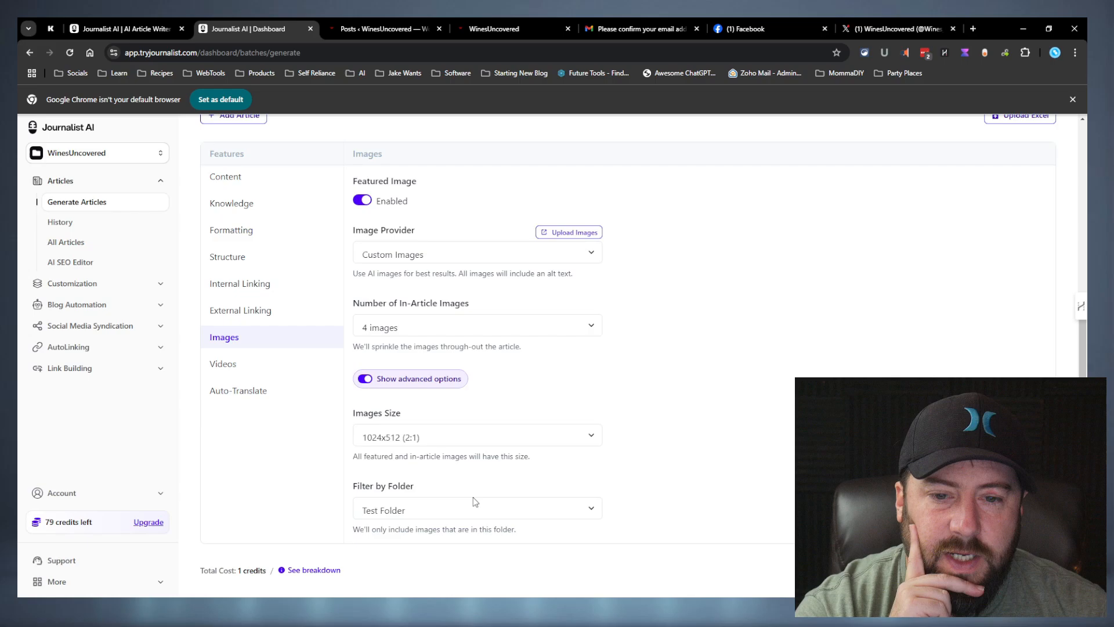
click(472, 522)
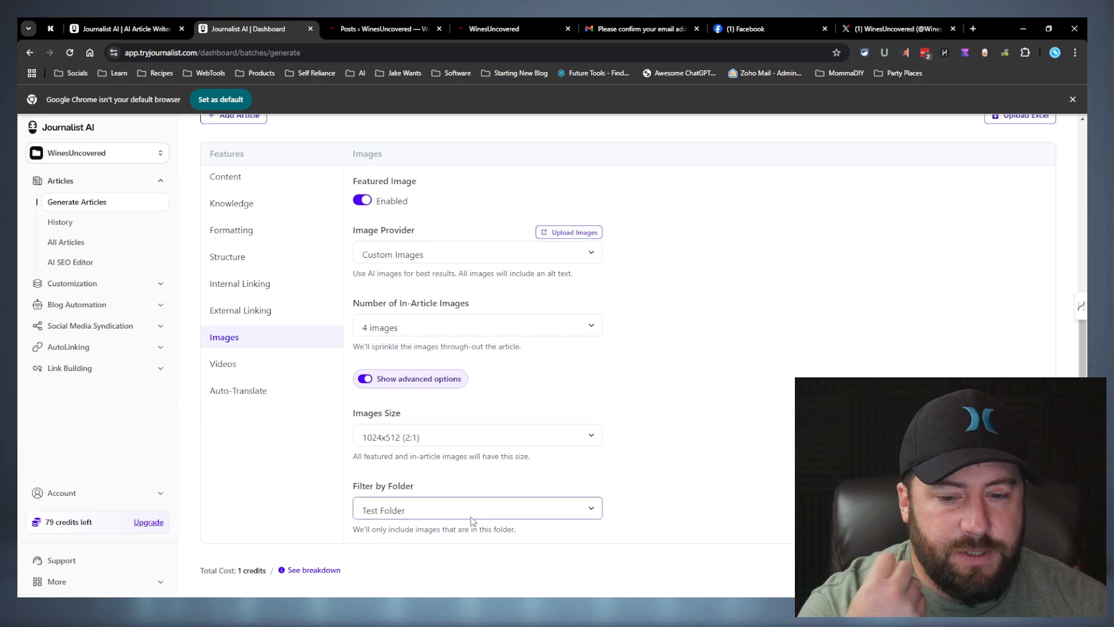
click(417, 552)
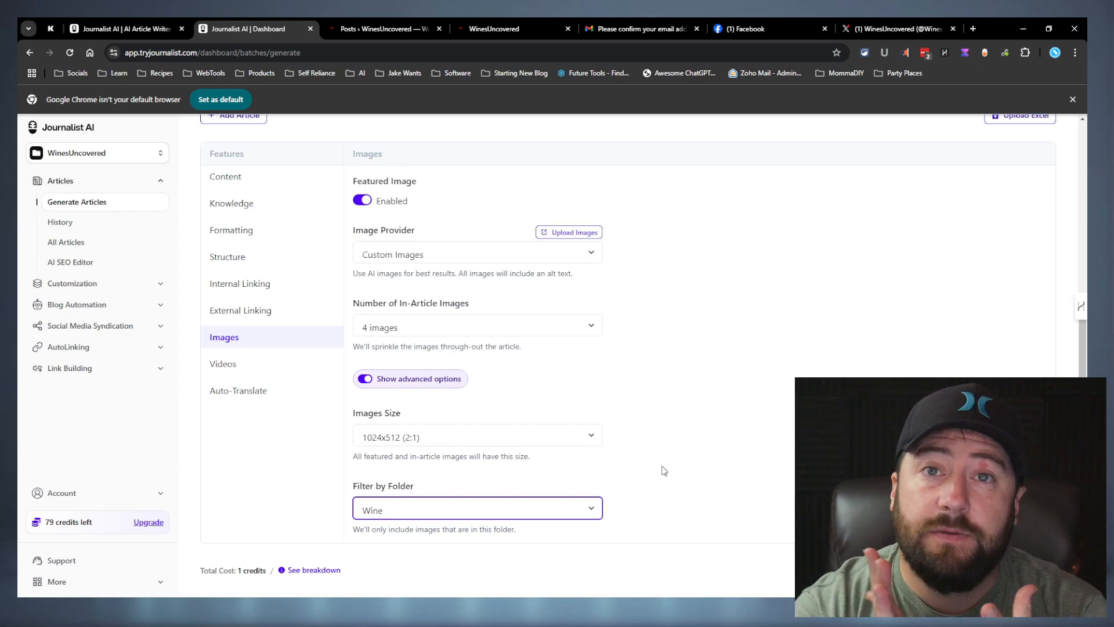
Add a blank YouTube channel URL entry to the article's video settings
click(247, 365)
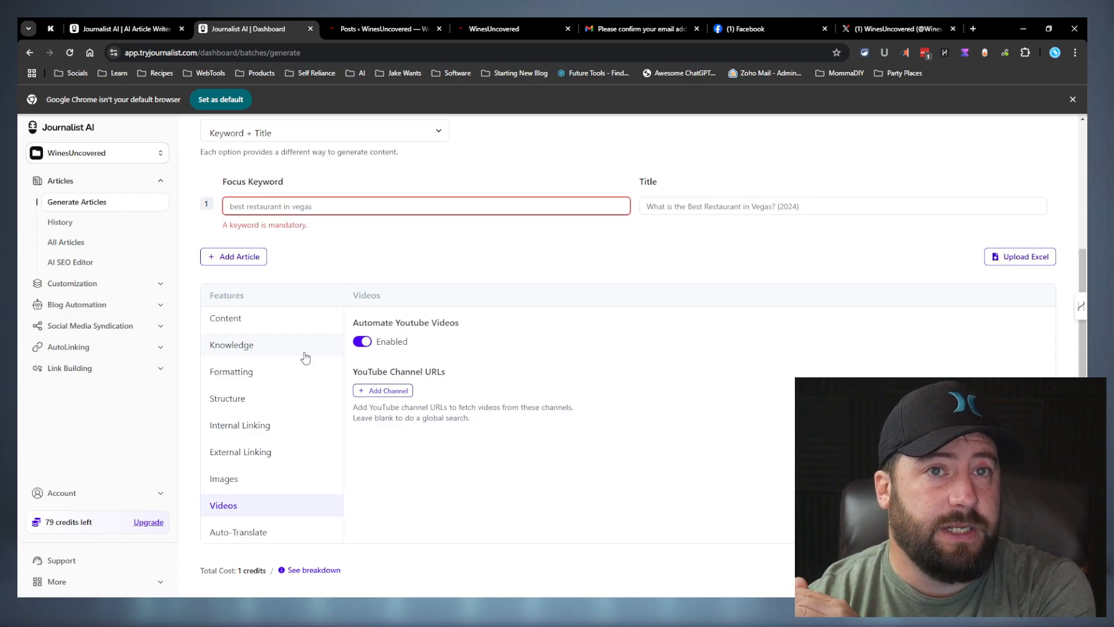
click(388, 390)
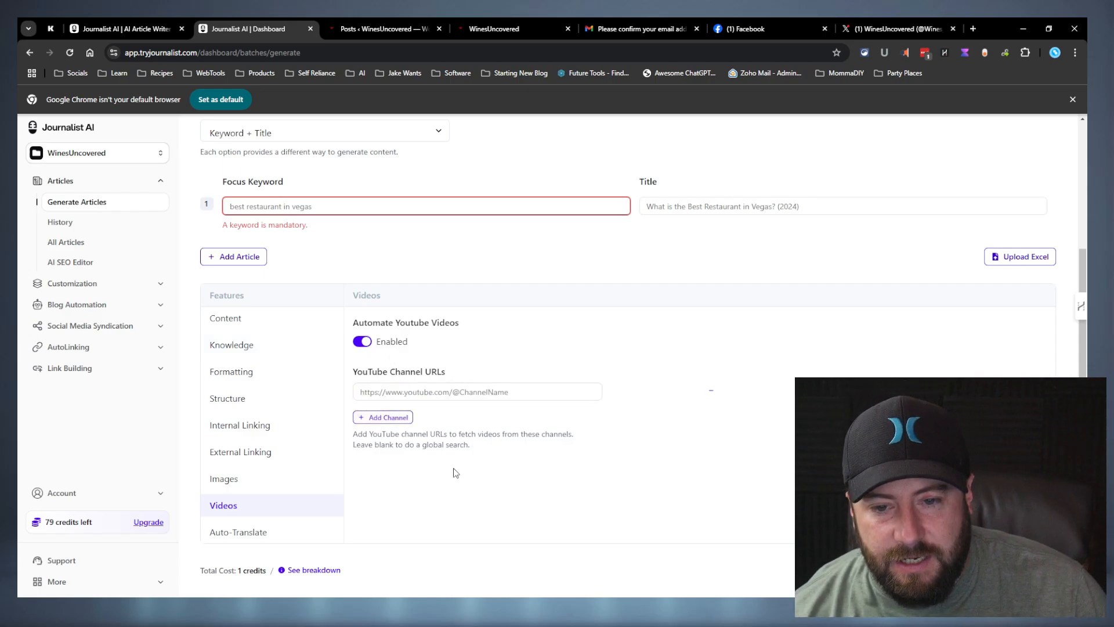
click(469, 395)
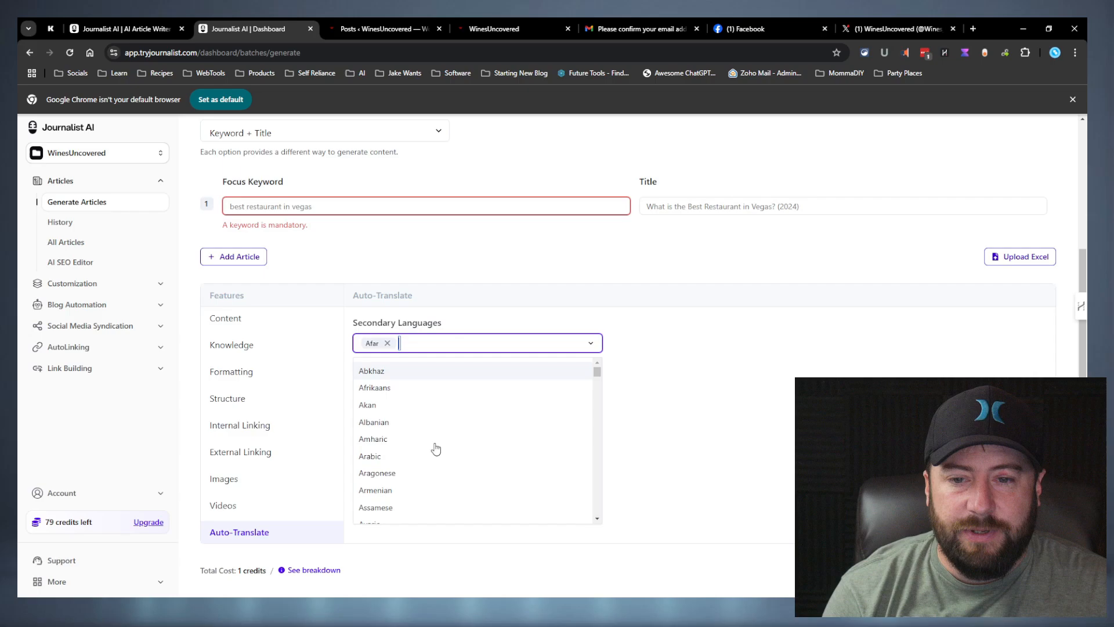
Add Arabic, Aragonese and Burmese to the secondary languages for auto-translation
click(435, 456)
click(522, 343)
click(437, 473)
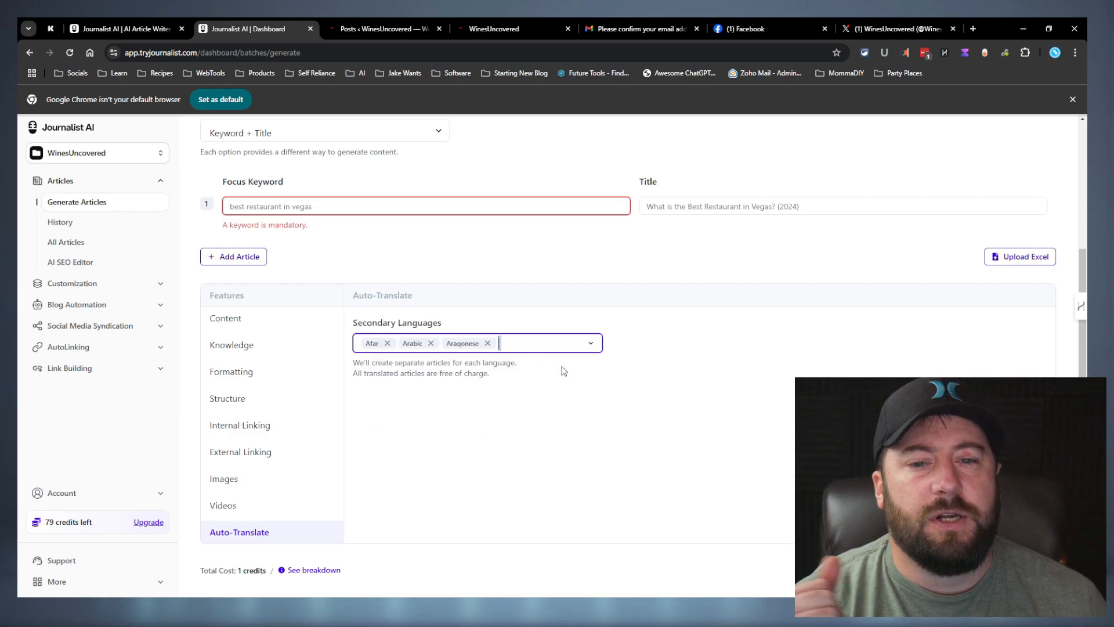
click(560, 343)
scroll(542, 444, down, 4)
click(504, 434)
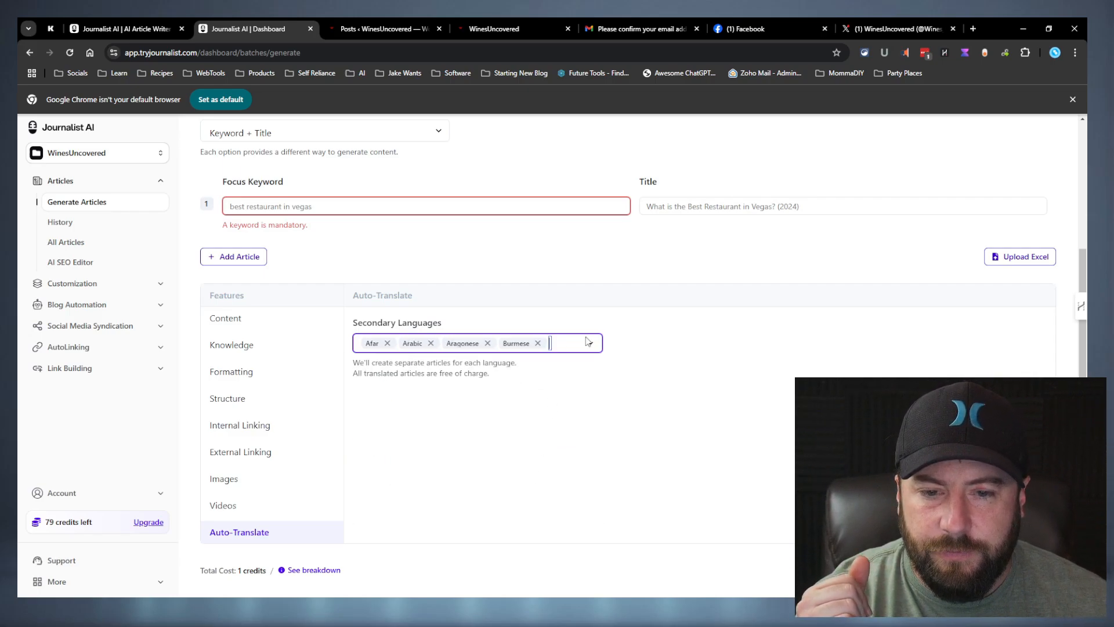
Extend the auto-translate secondary languages with Chamorro and Corsican, plus one more from further down the list
click(569, 346)
scroll(513, 458, down, 5)
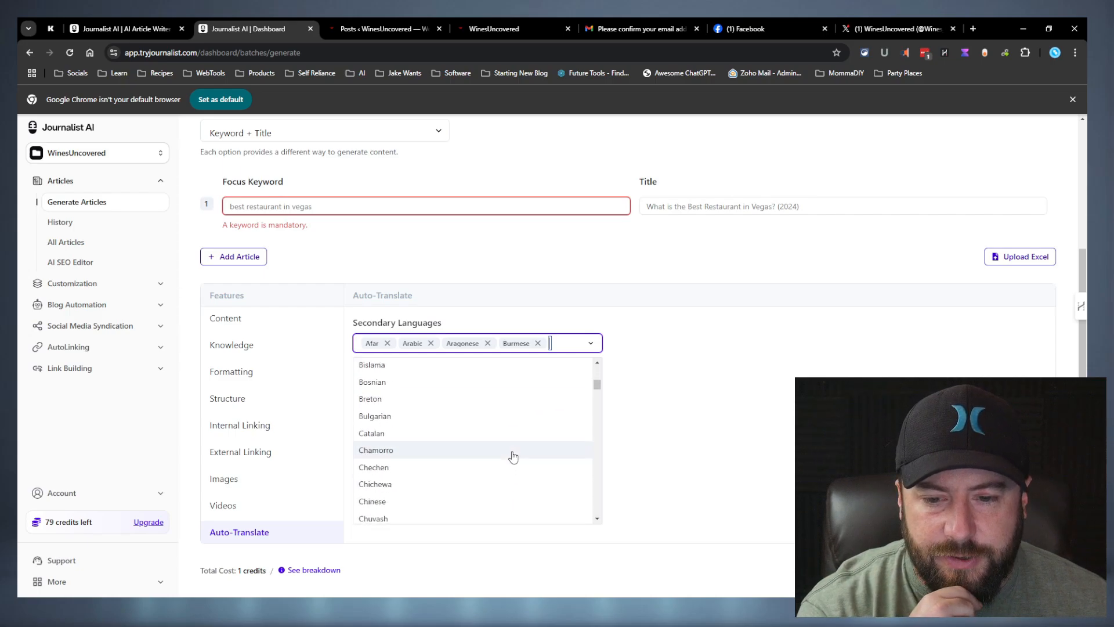
click(513, 457)
click(545, 356)
scroll(457, 504, down, 5)
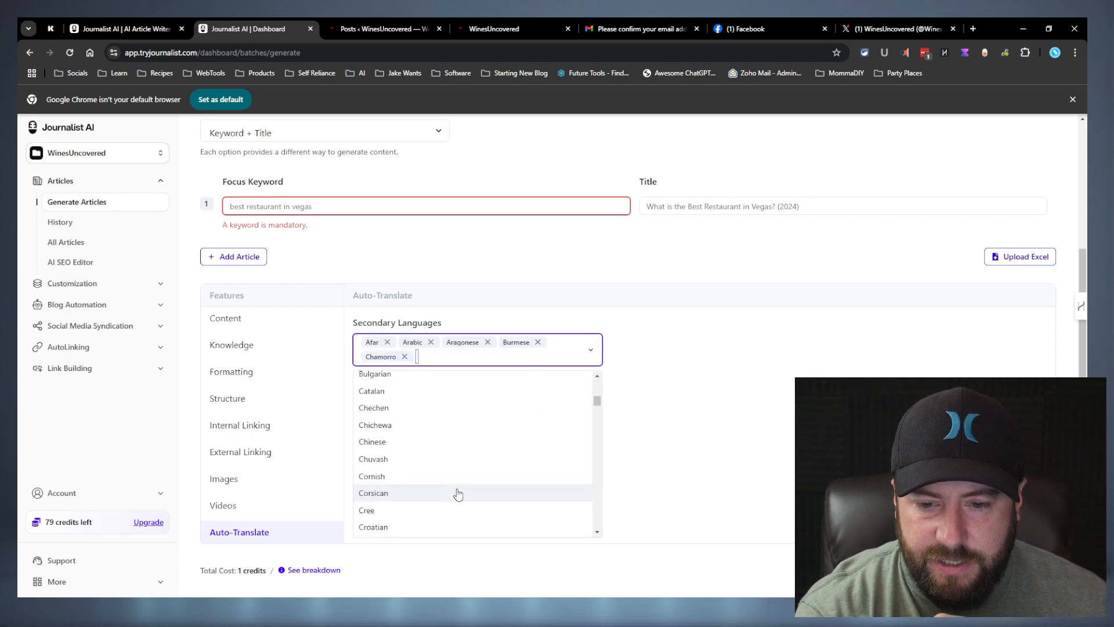
click(458, 494)
key(Down)
scroll(475, 475, down, 5)
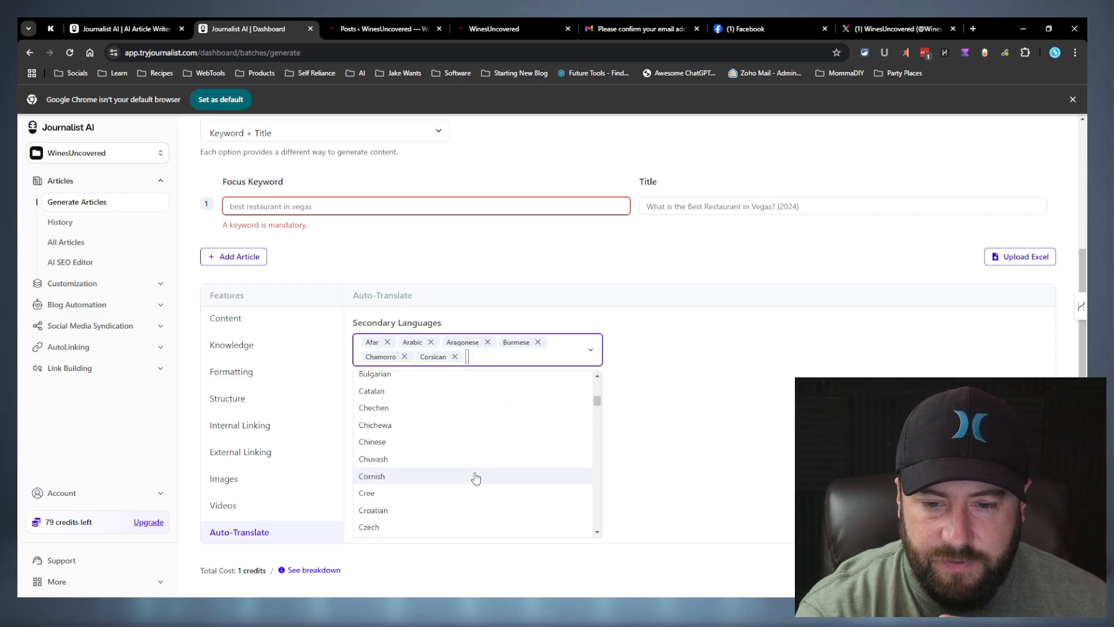
scroll(476, 477, down, 3)
click(472, 484)
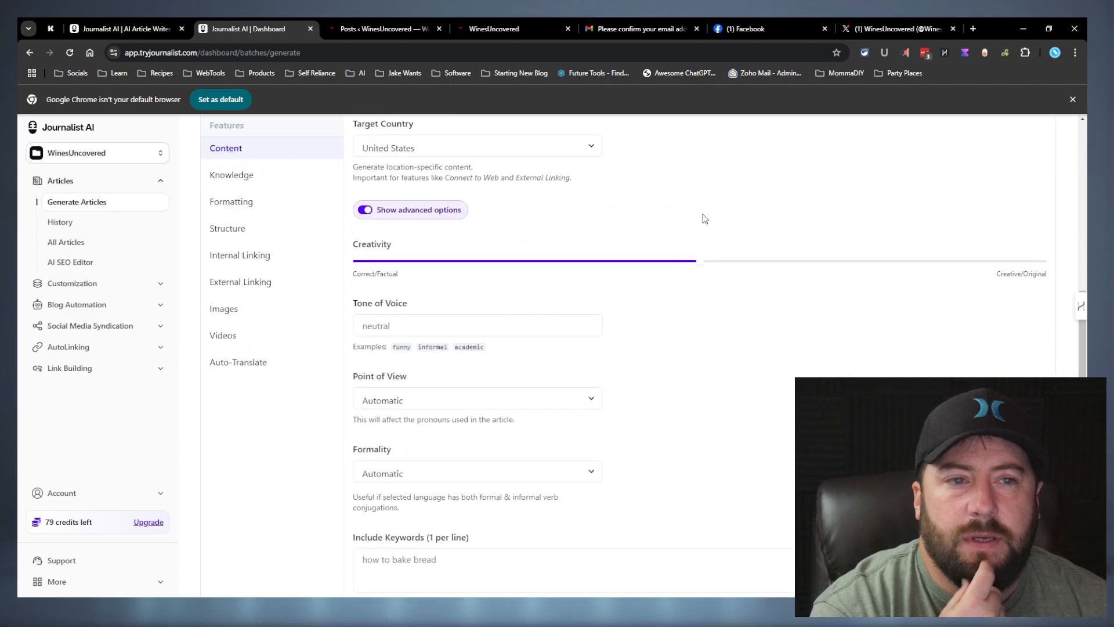
Open the Top Wine Brands Guide batch from the article history and view its generated article
scroll(703, 219, down, 5)
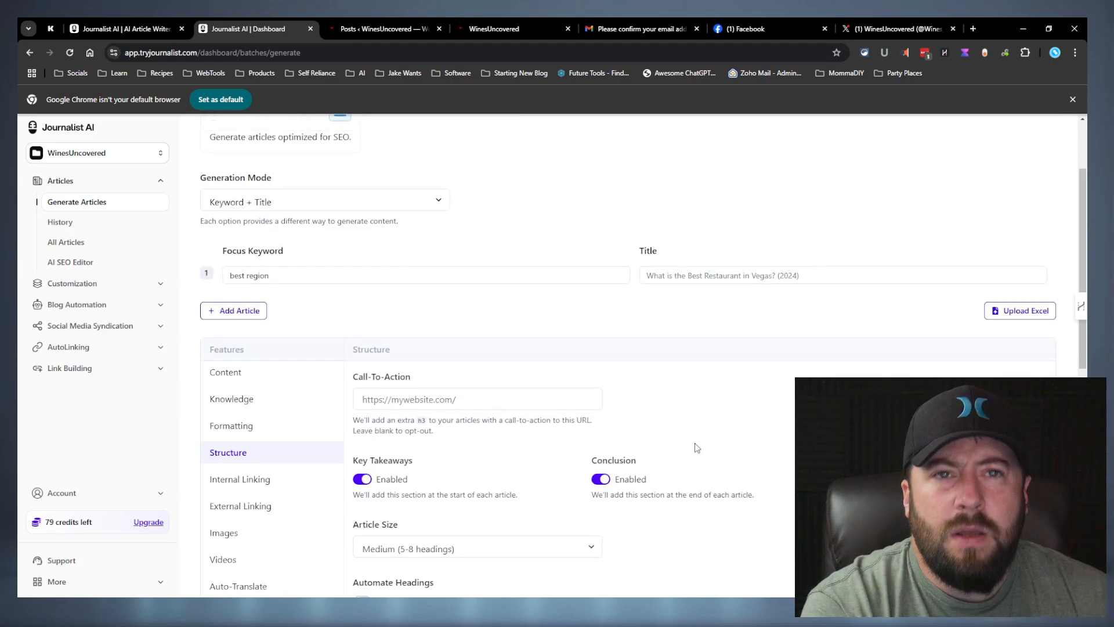
scroll(303, 406, up, 3)
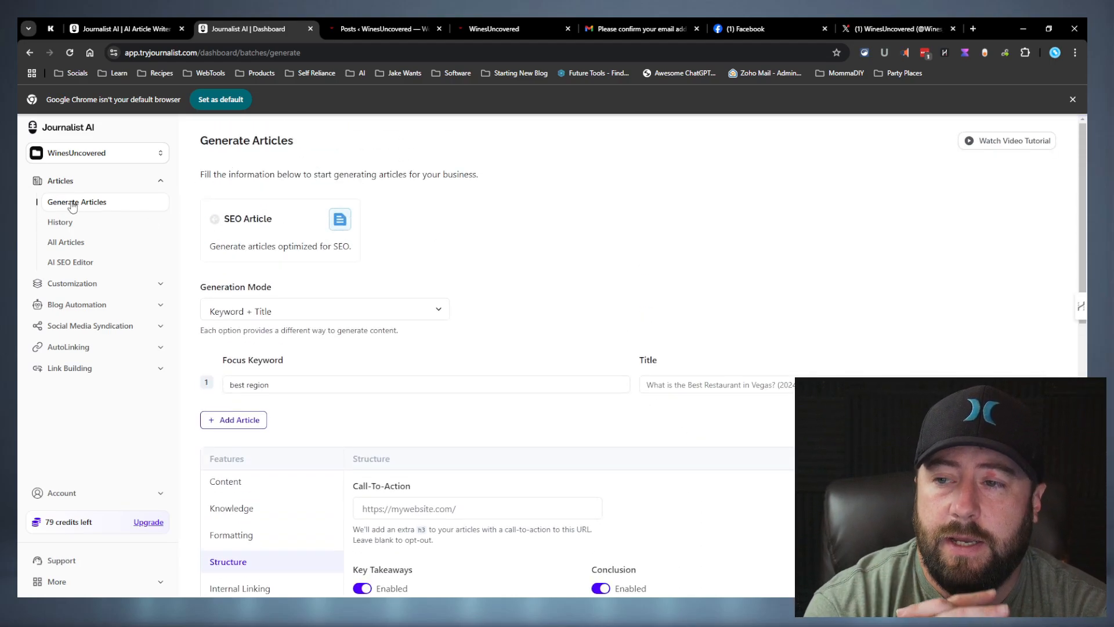
click(69, 230)
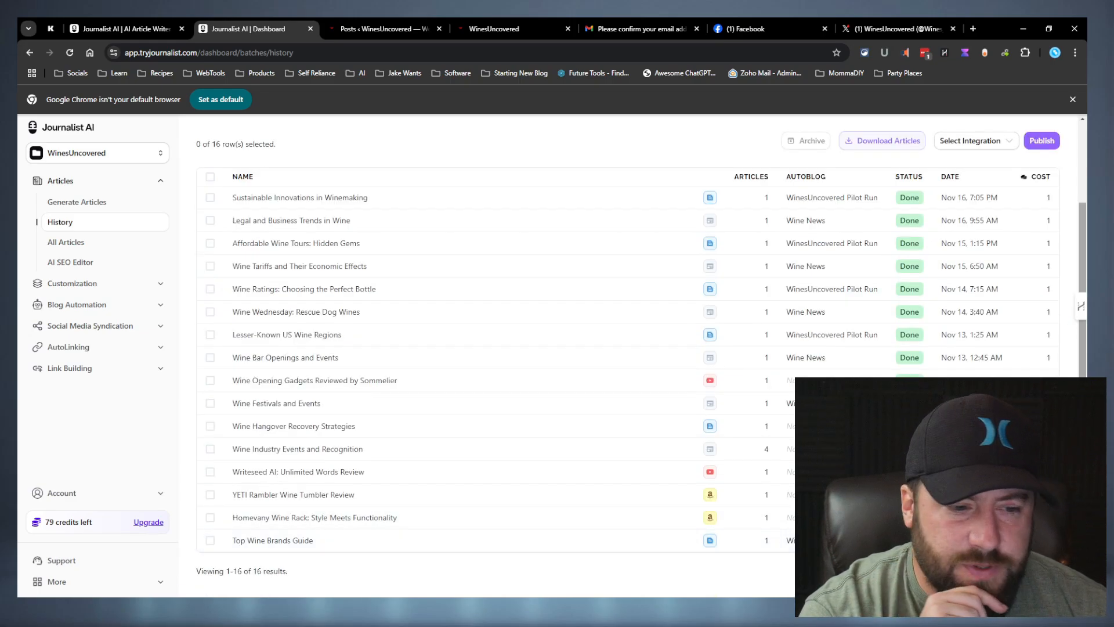
click(643, 453)
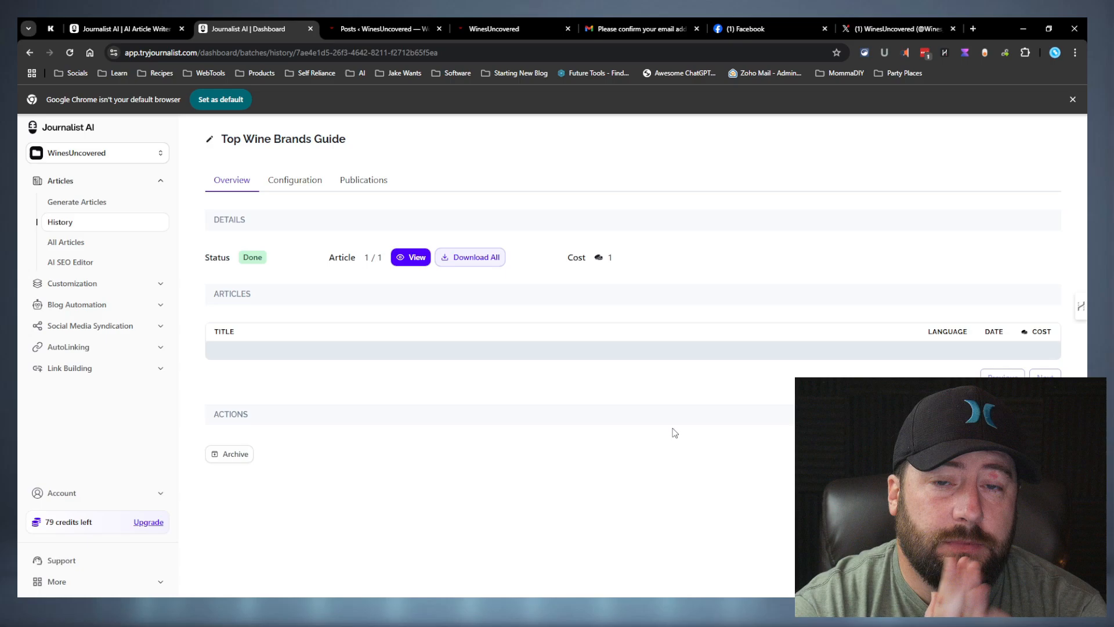
click(413, 258)
Read through the generated wine brands article, examining its key takeaways, headings, tables, images, embedded video and FAQ
scroll(426, 311, down, 3)
scroll(624, 314, up, 3)
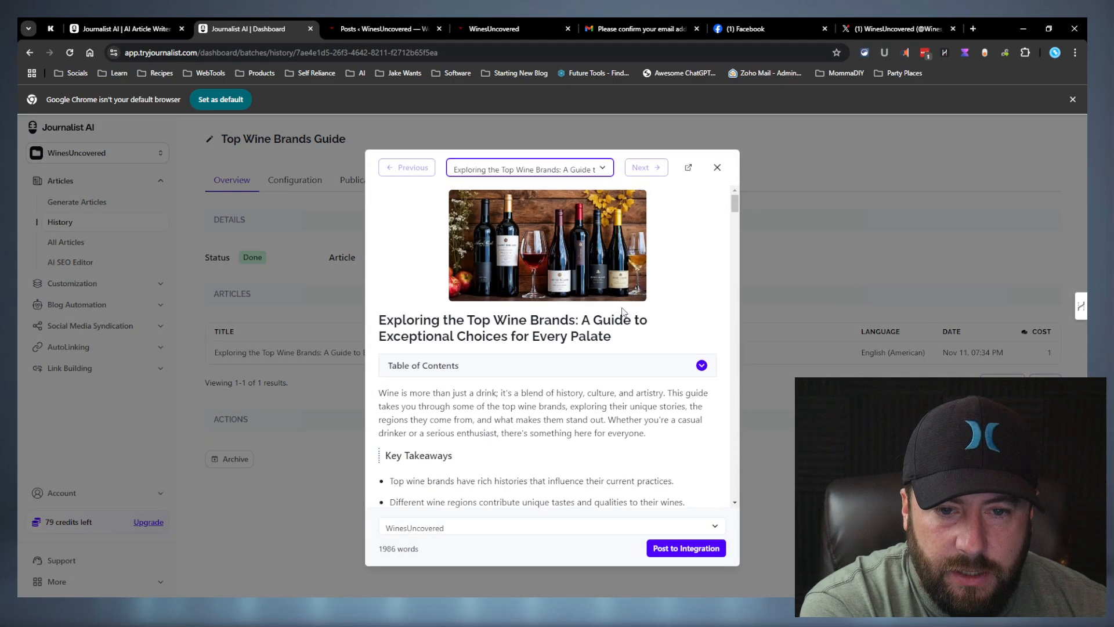
scroll(625, 313, down, 5)
scroll(617, 307, up, 2)
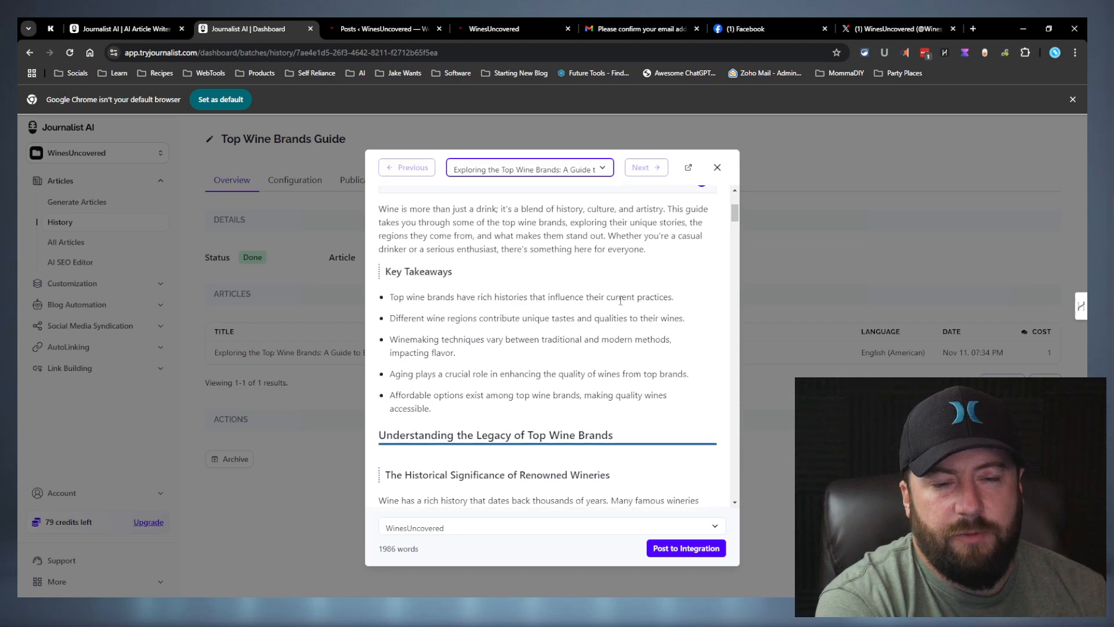
scroll(611, 301, down, 8)
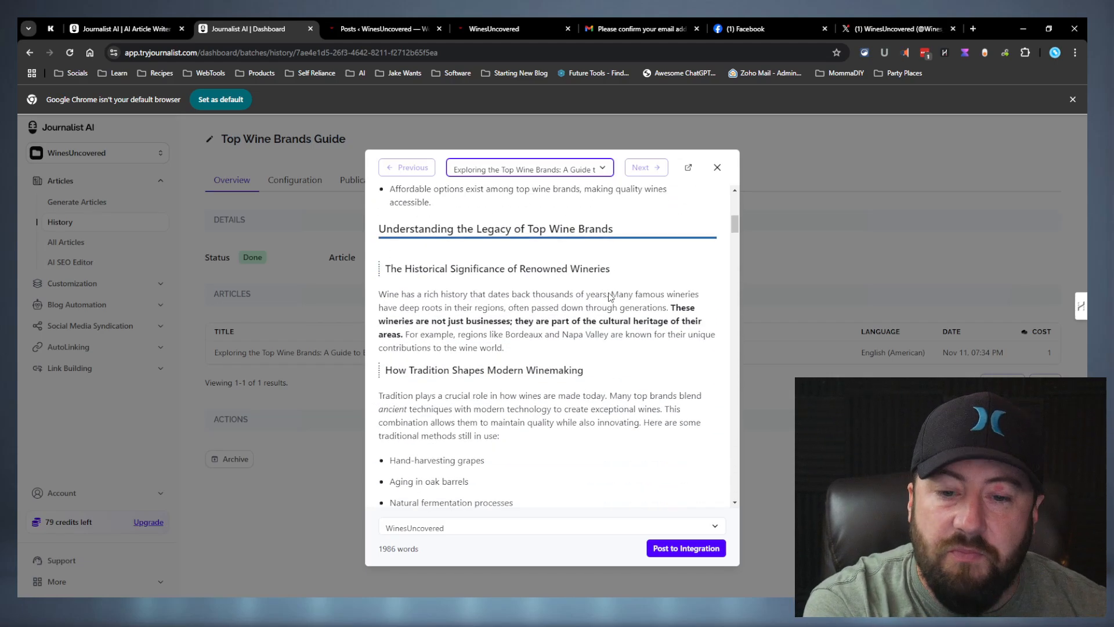
scroll(612, 288, down, 3)
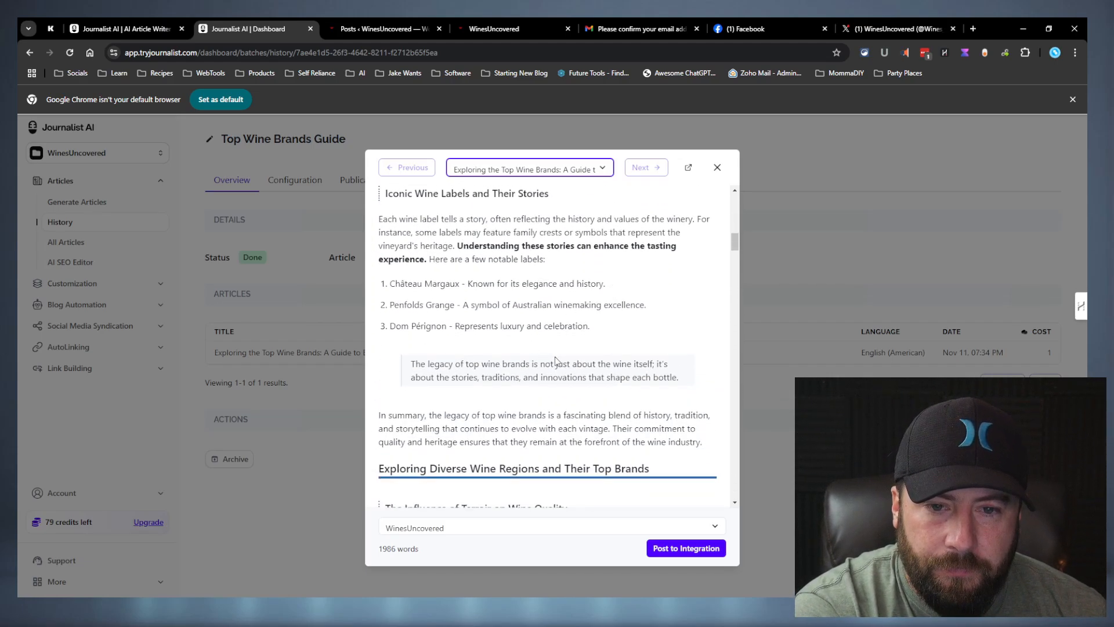
scroll(557, 349, down, 5)
scroll(561, 341, down, 3)
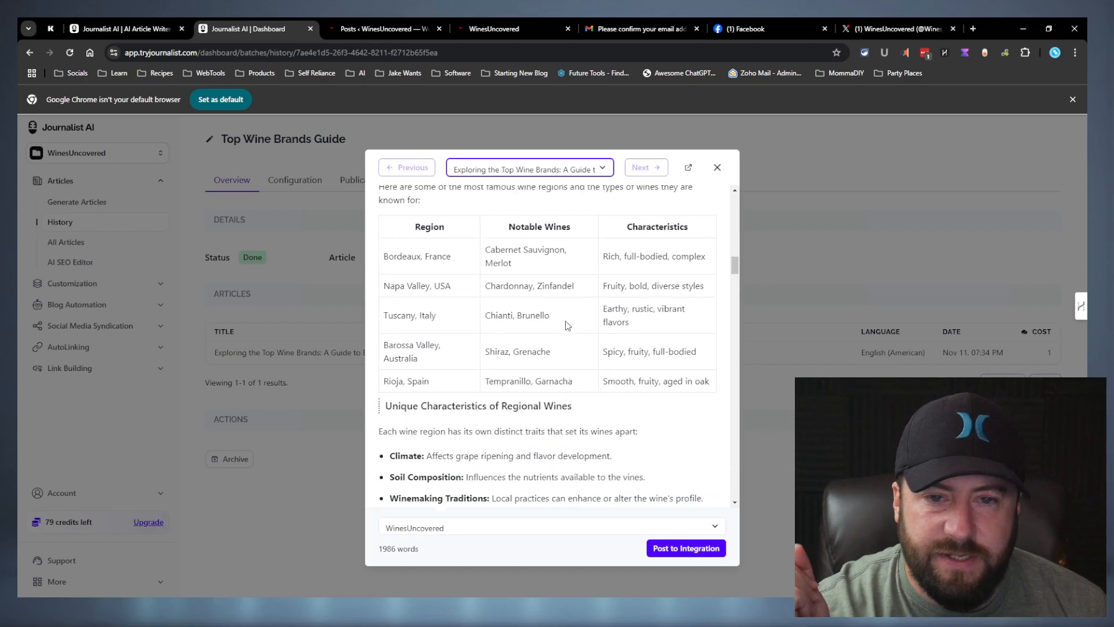
scroll(563, 331, up, 4)
scroll(567, 321, down, 4)
scroll(567, 321, down, 10)
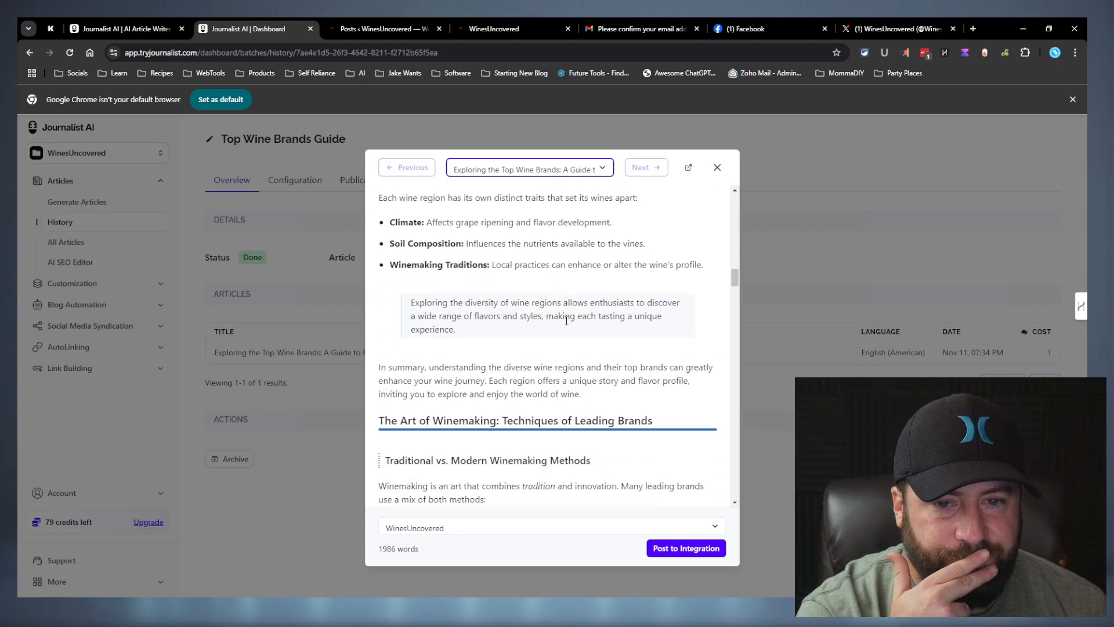
scroll(567, 323, down, 12)
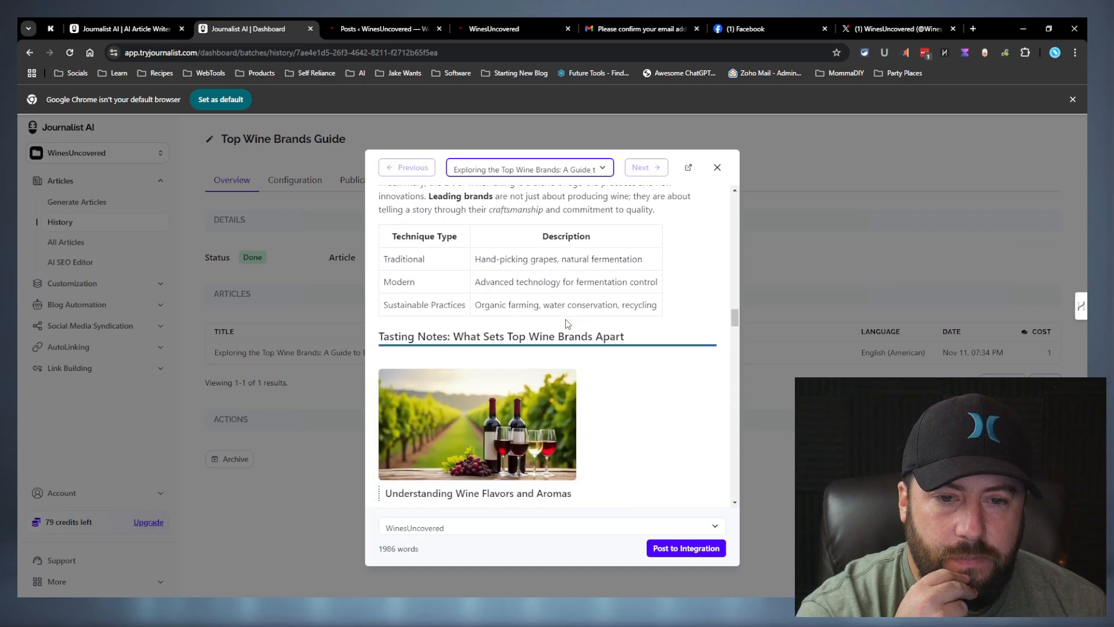
scroll(566, 321, down, 8)
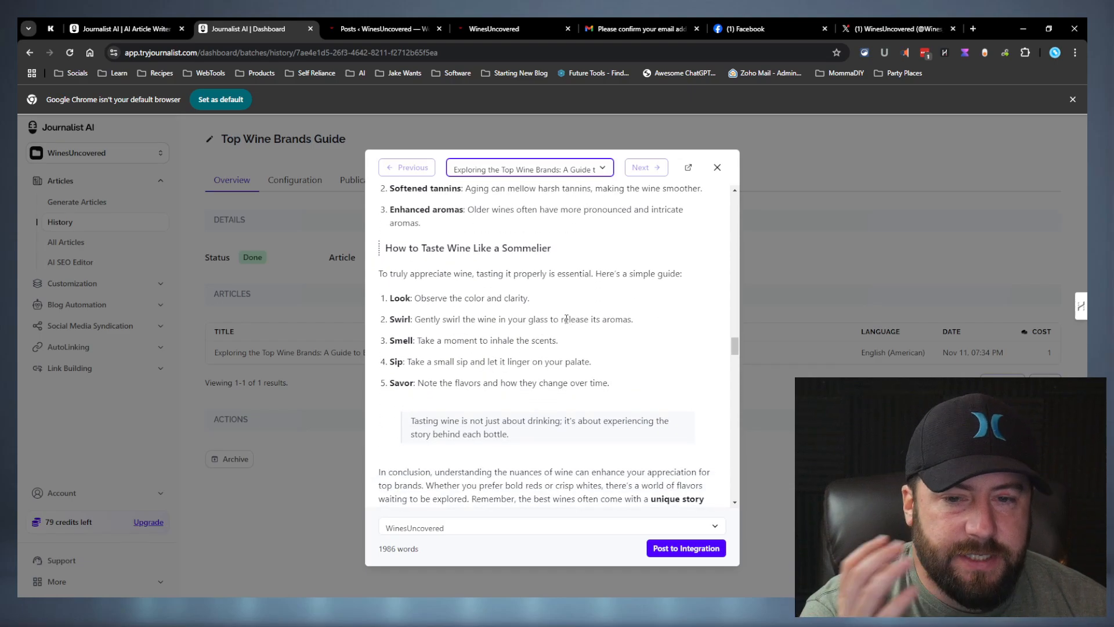
scroll(414, 376, down, 10)
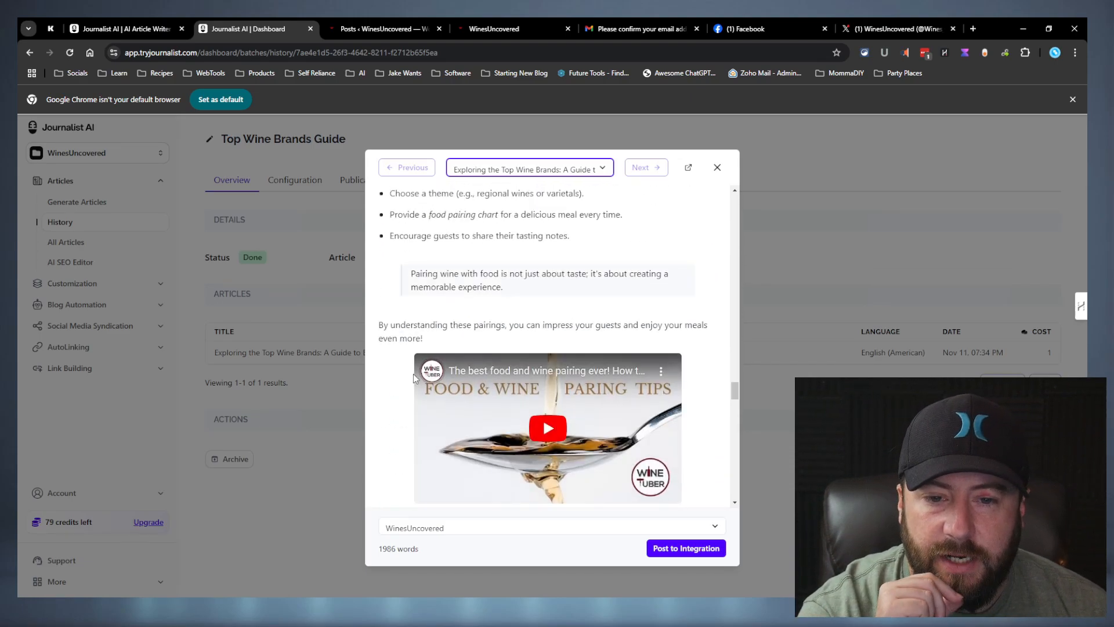
scroll(413, 371, down, 10)
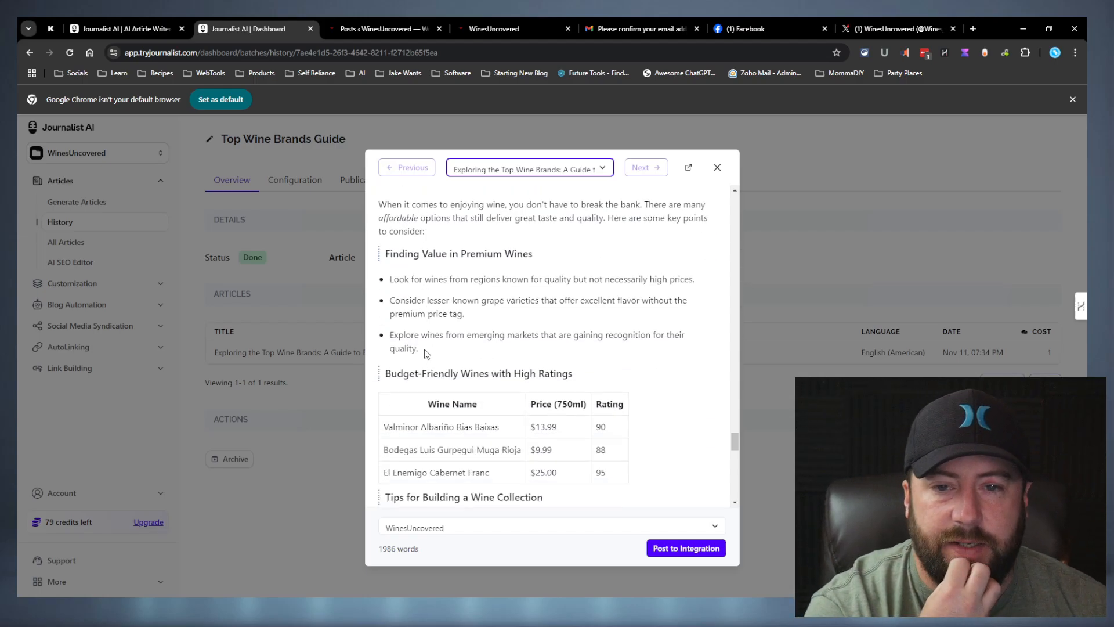
scroll(428, 349, down, 4)
scroll(433, 347, down, 6)
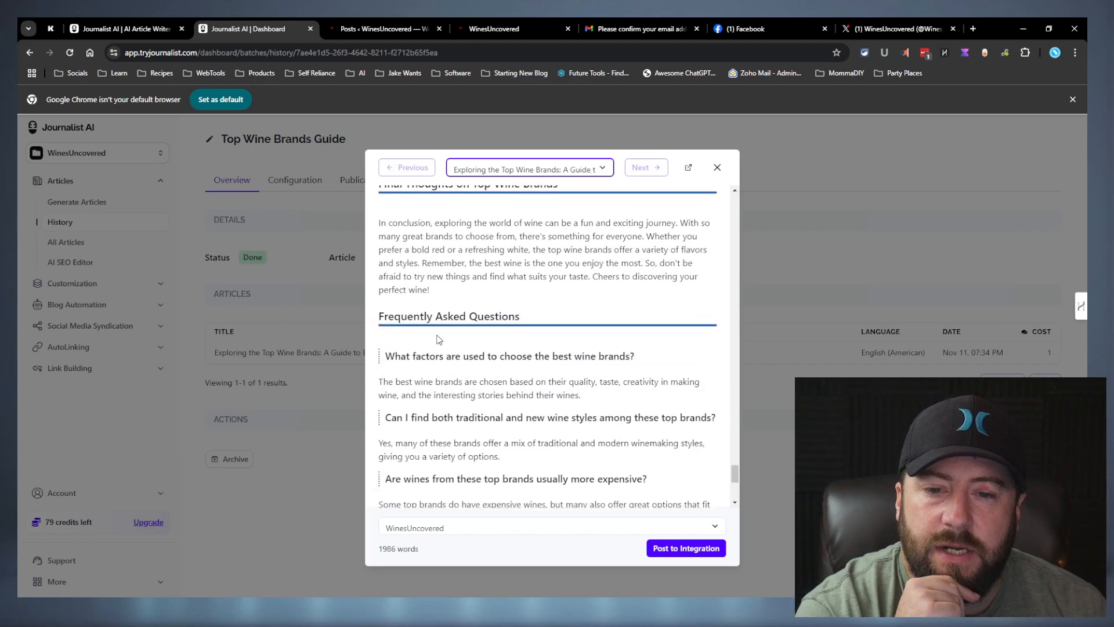
Follow the article's "best wine brands that fit your budget" call-to-action link and look over the shop's products
scroll(497, 399, up, 4)
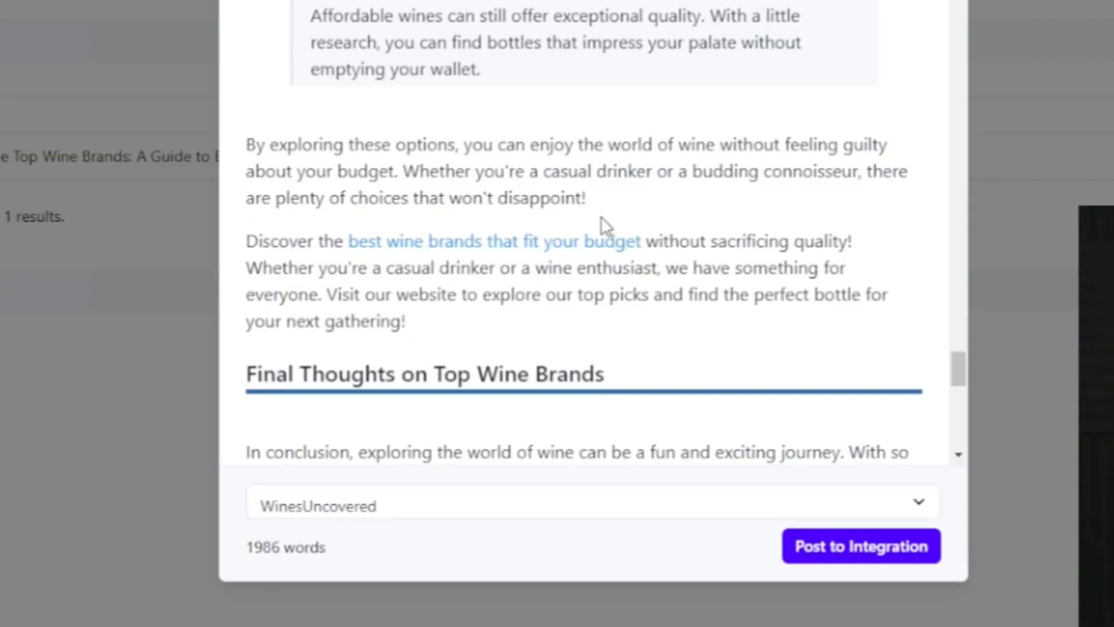
click(590, 238)
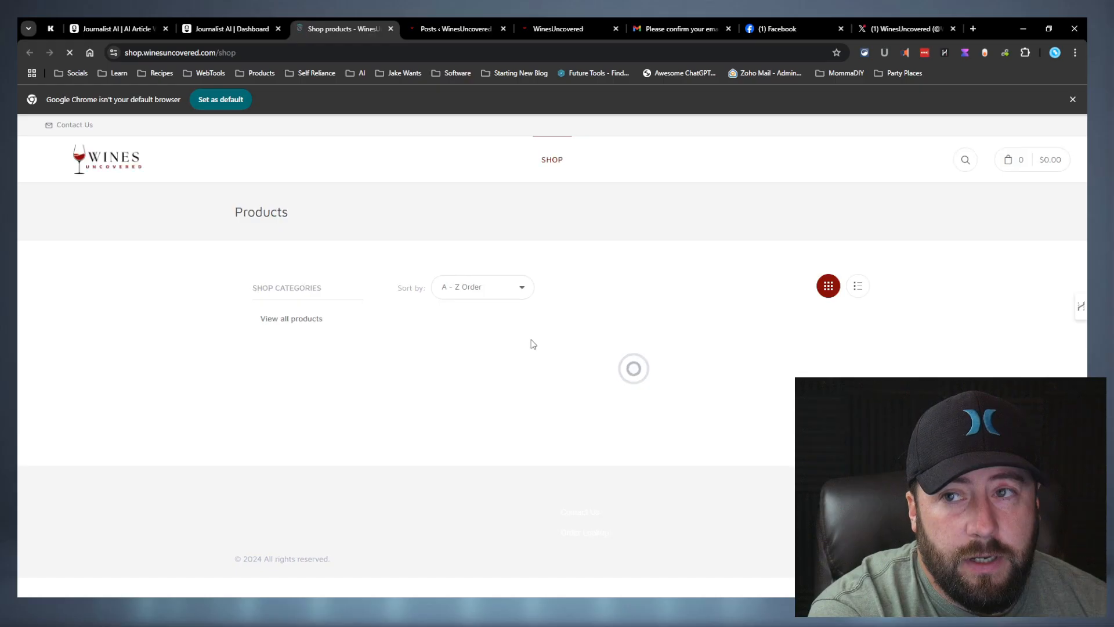
scroll(533, 344, down, 6)
scroll(534, 344, up, 6)
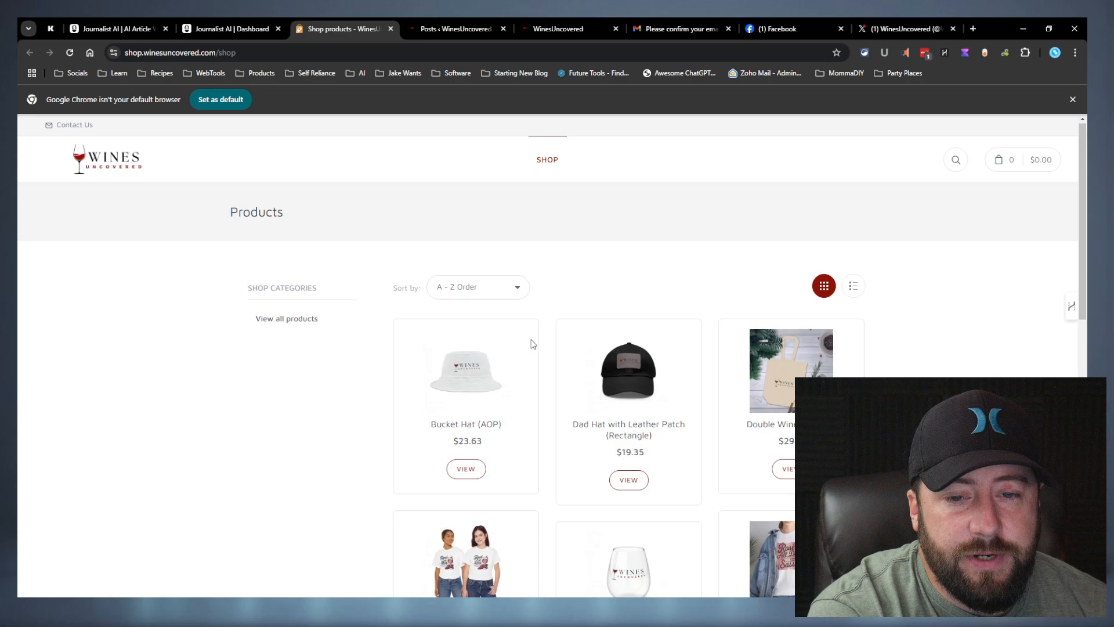
scroll(531, 344, down, 3)
scroll(531, 344, up, 3)
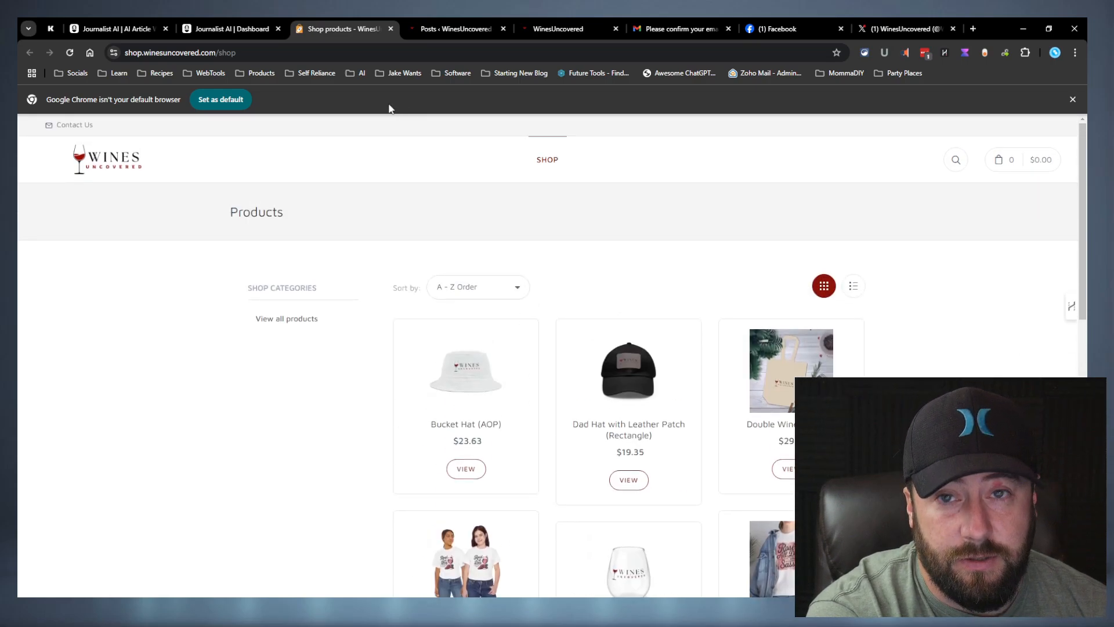
Return to the article preview and examine its closing sections, FAQ, meta description and the emerging markets passage
click(218, 22)
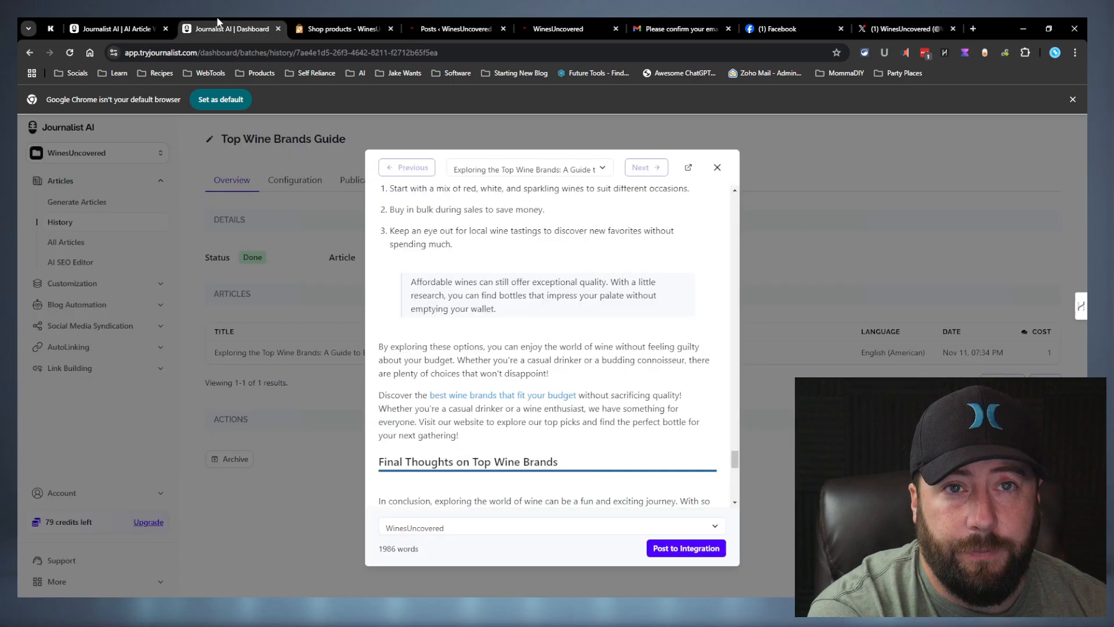
scroll(615, 405, down, 6)
scroll(615, 405, up, 3)
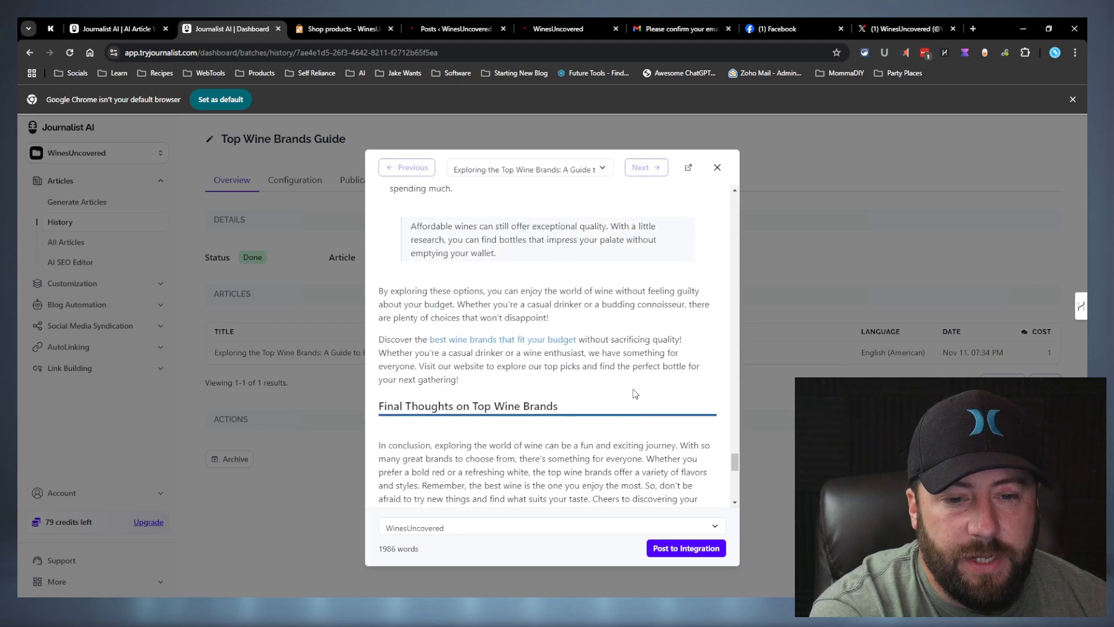
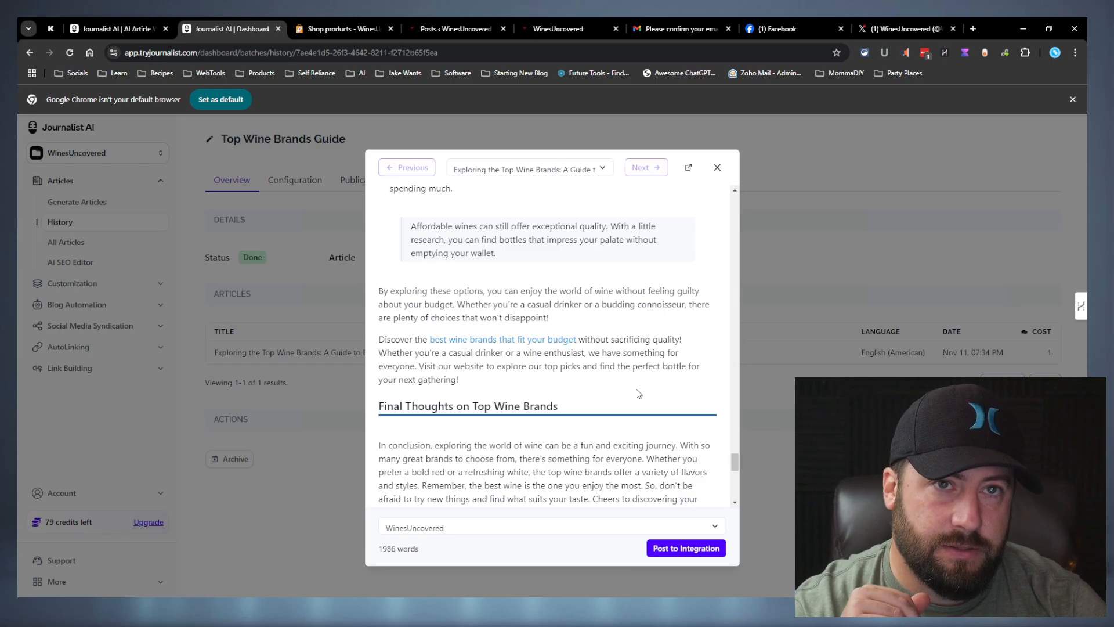
scroll(633, 392, down, 6)
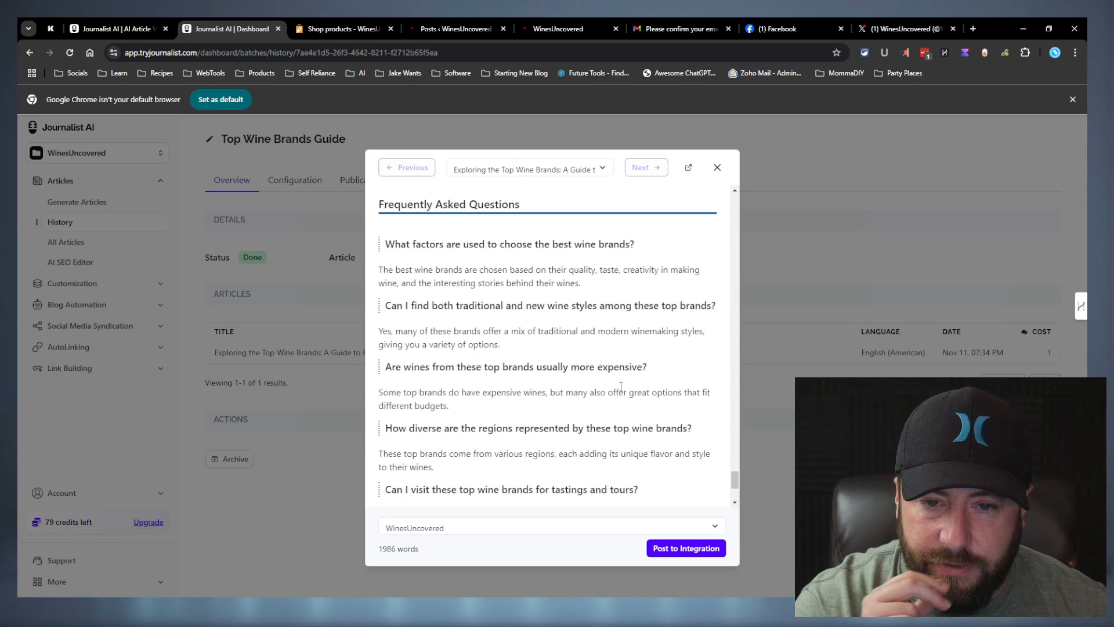
scroll(620, 361, down, 3)
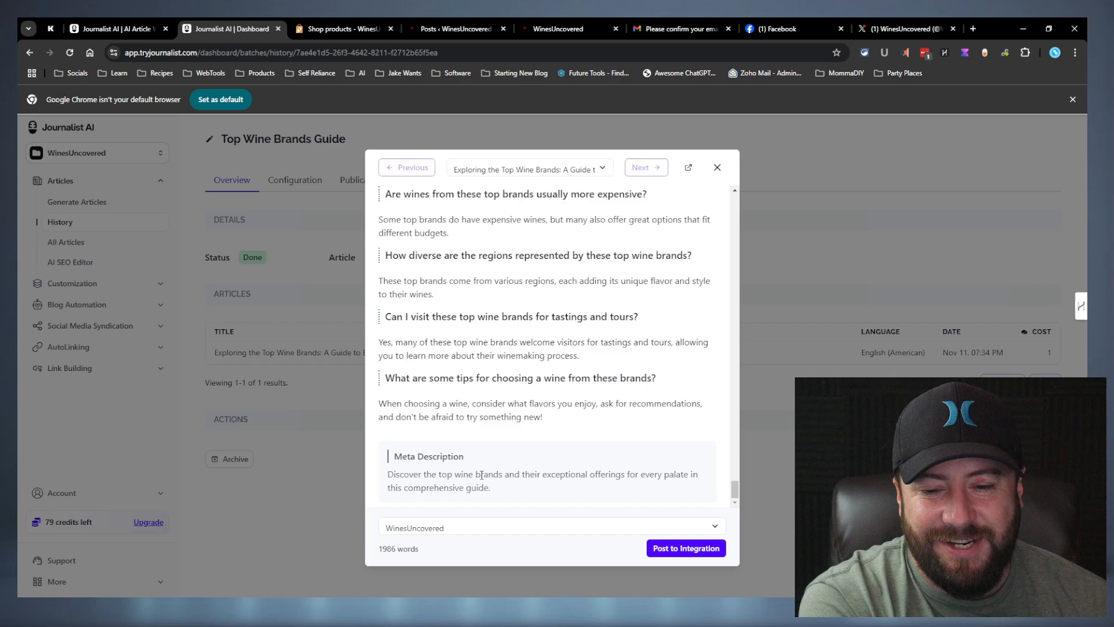
scroll(448, 504, up, 10)
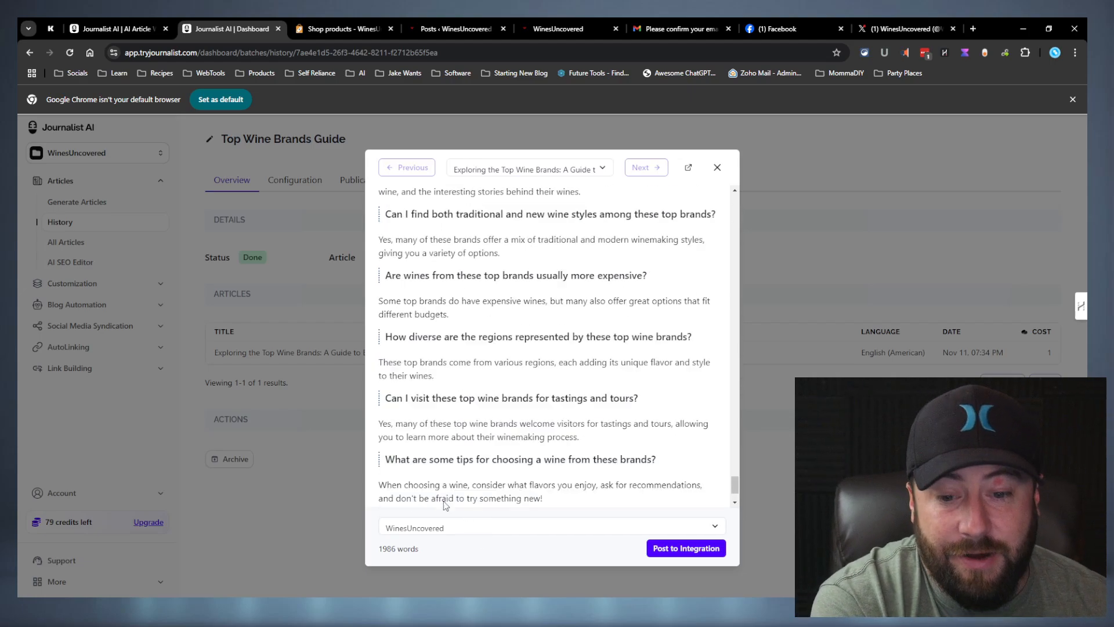
scroll(454, 503, up, 5)
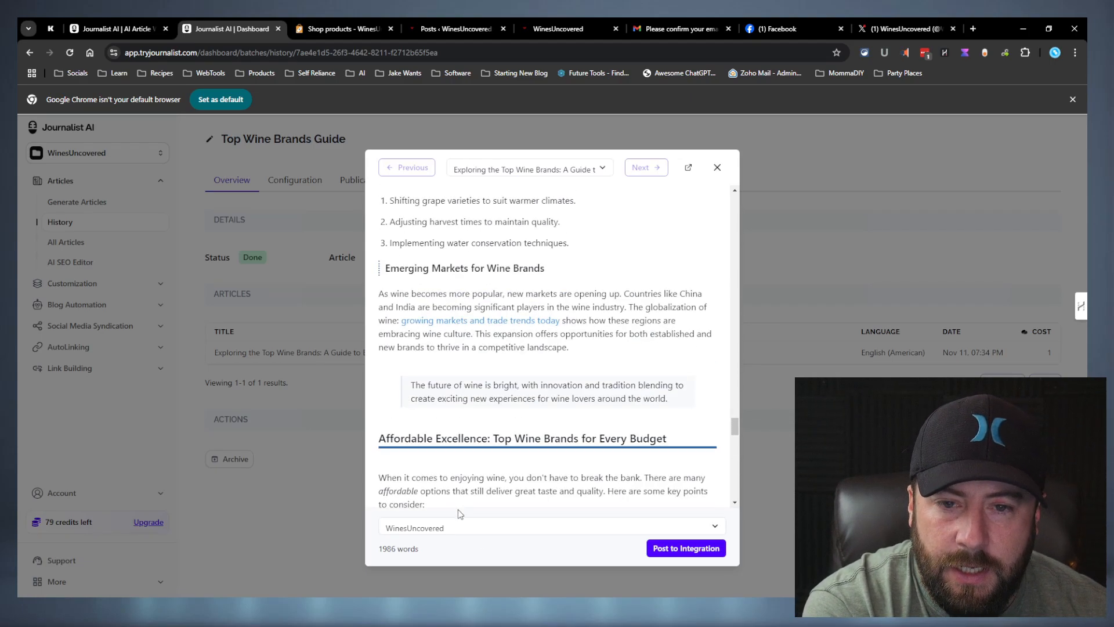
Check the word count, closing sections and integration choice in the article preview, and open the article on its own page
drag(436, 552, 381, 550)
scroll(494, 505, down, 12)
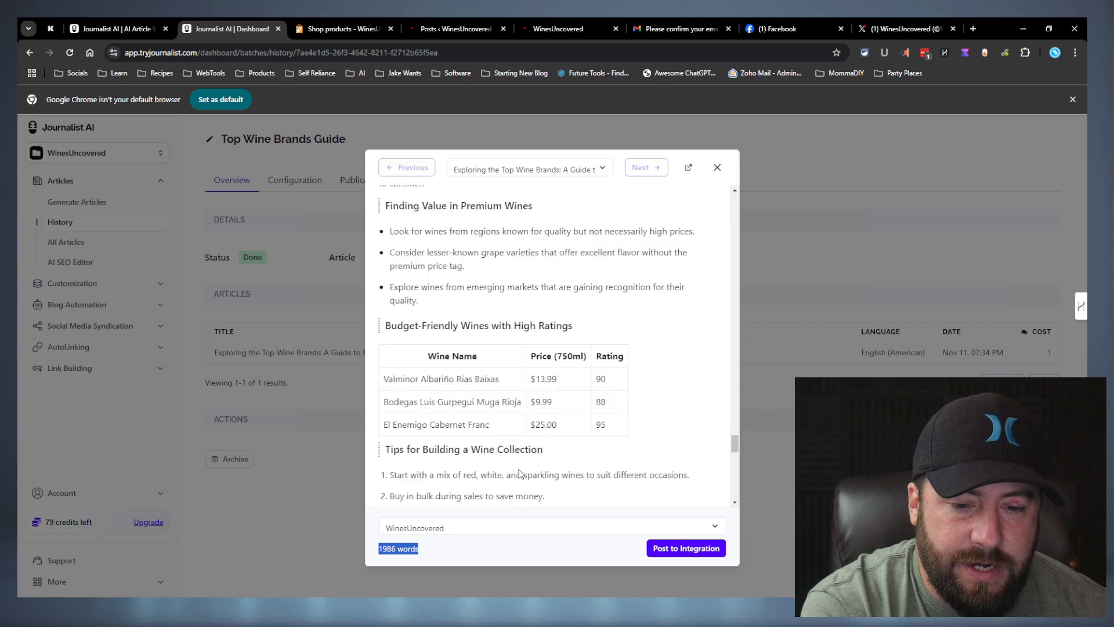
scroll(505, 493, down, 3)
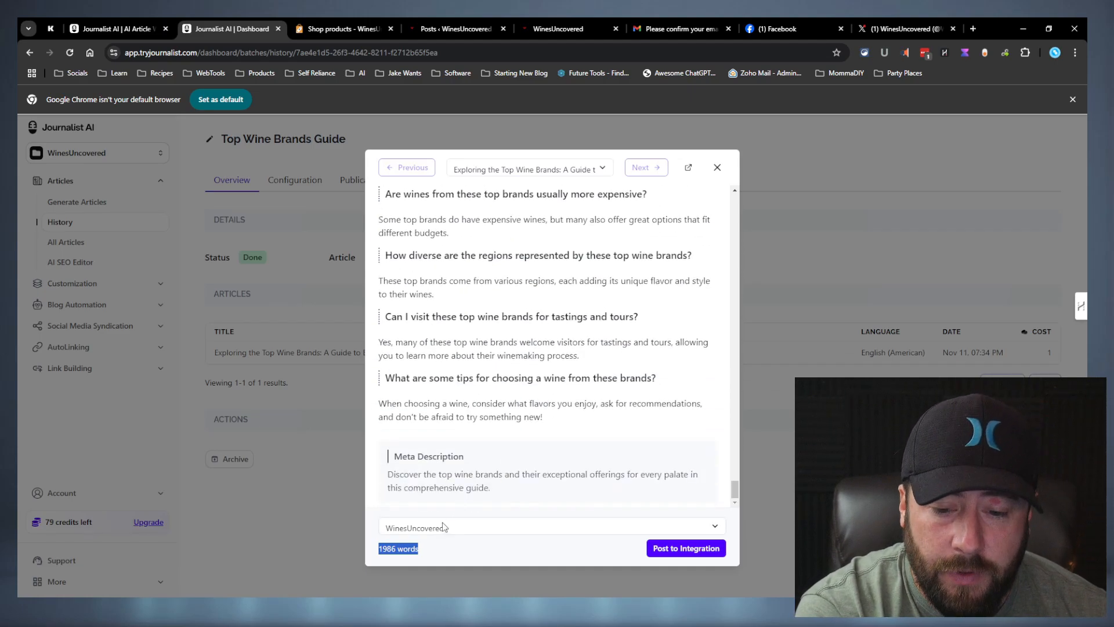
click(443, 525)
click(544, 511)
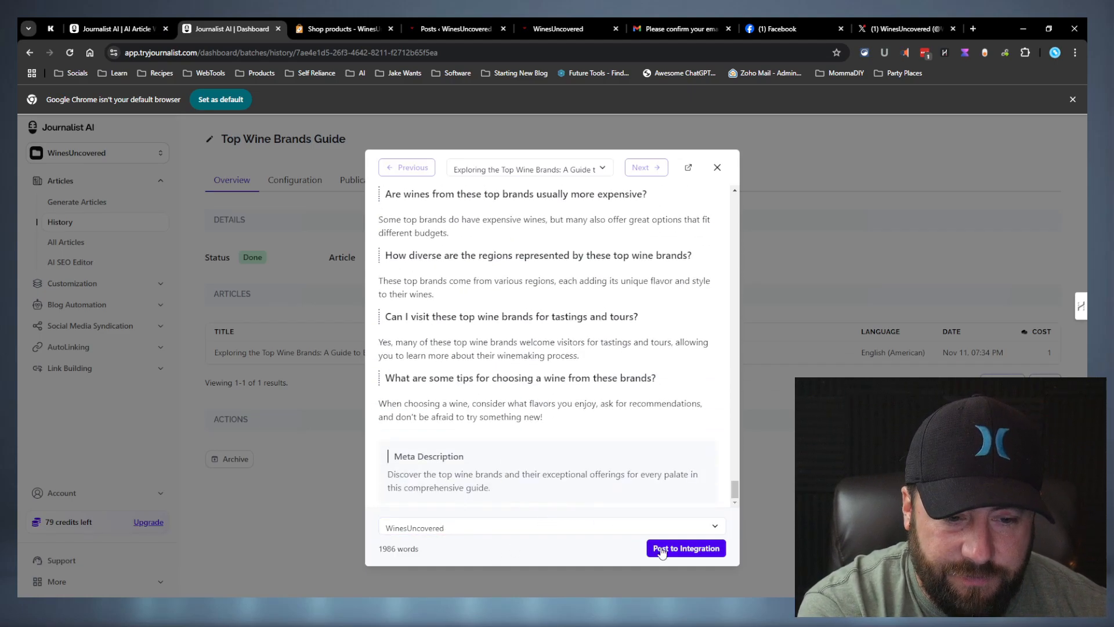
scroll(641, 412, up, 20)
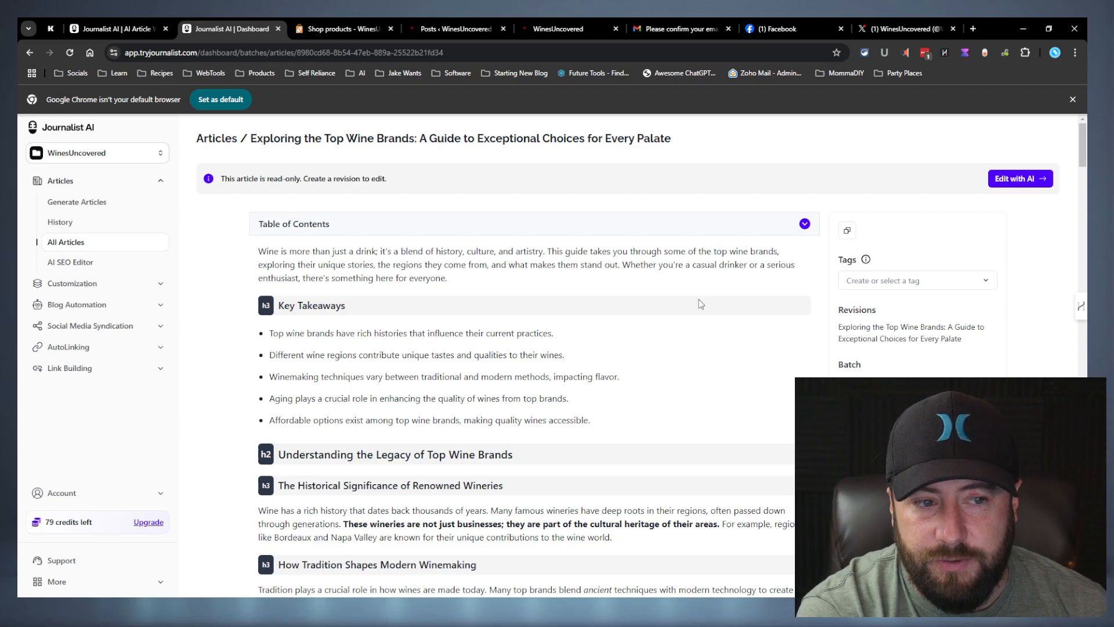
Look over the available tags and the integrations the article can be sent to
scroll(700, 304, down, 4)
scroll(701, 304, up, 4)
click(902, 280)
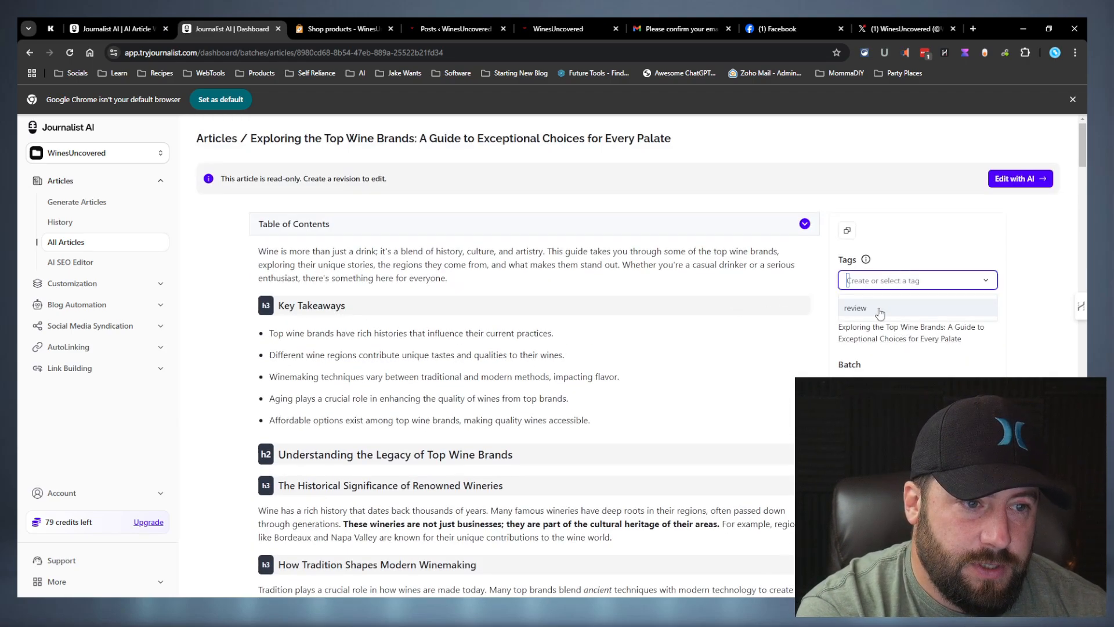
scroll(905, 267, down, 4)
click(922, 340)
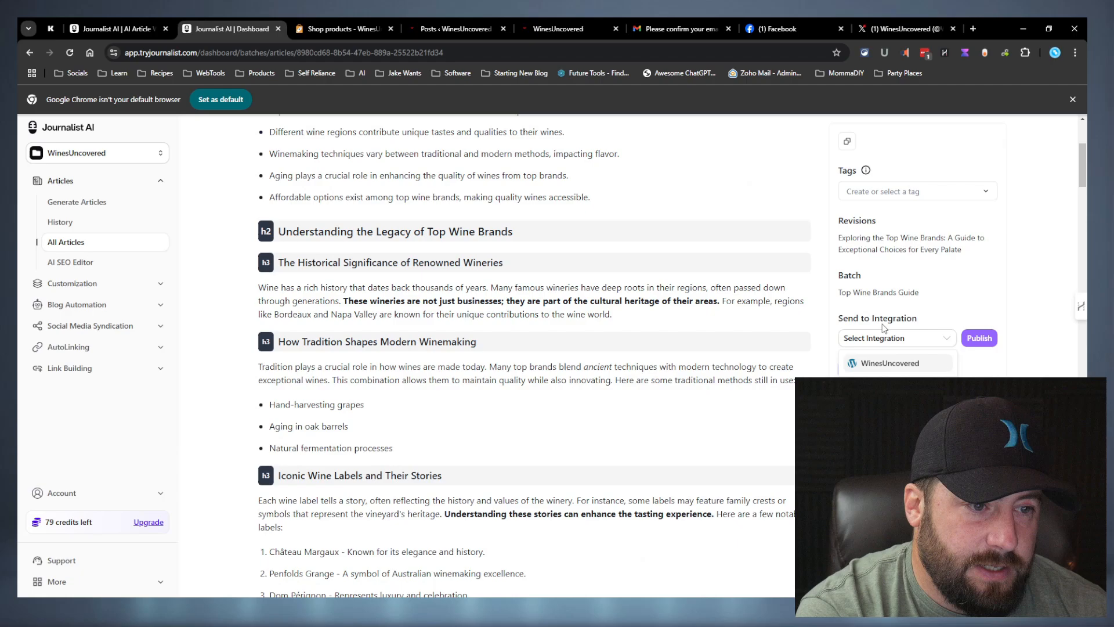
click(804, 298)
Read through the full article page, examining its headings, tables, image alt texts, embedded video, FAQ, title and meta description
scroll(870, 284, down, 7)
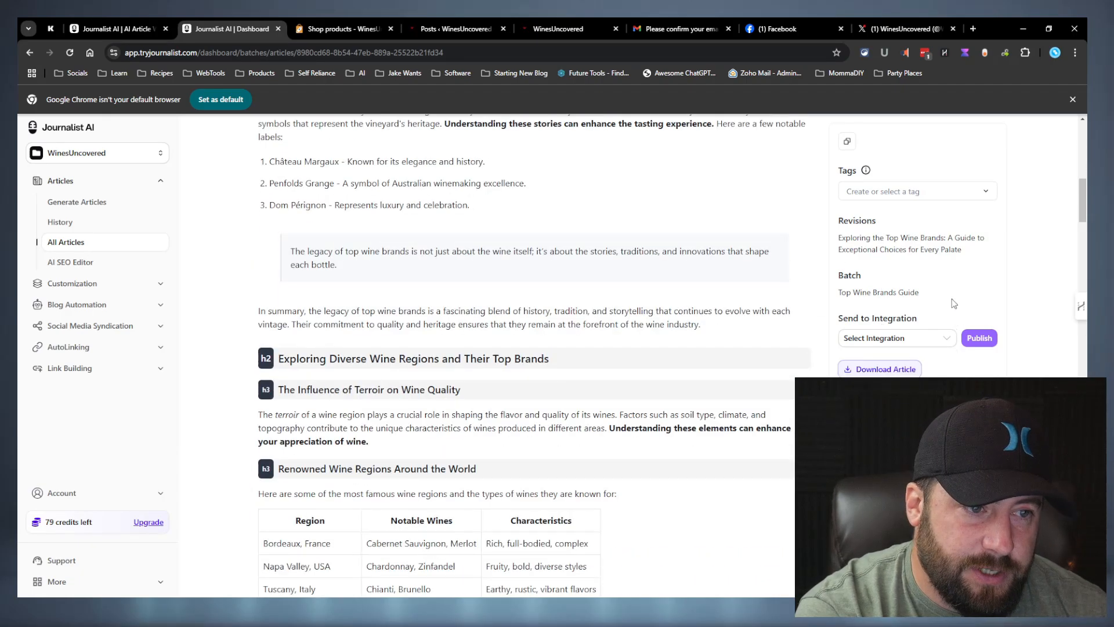
scroll(953, 303, down, 20)
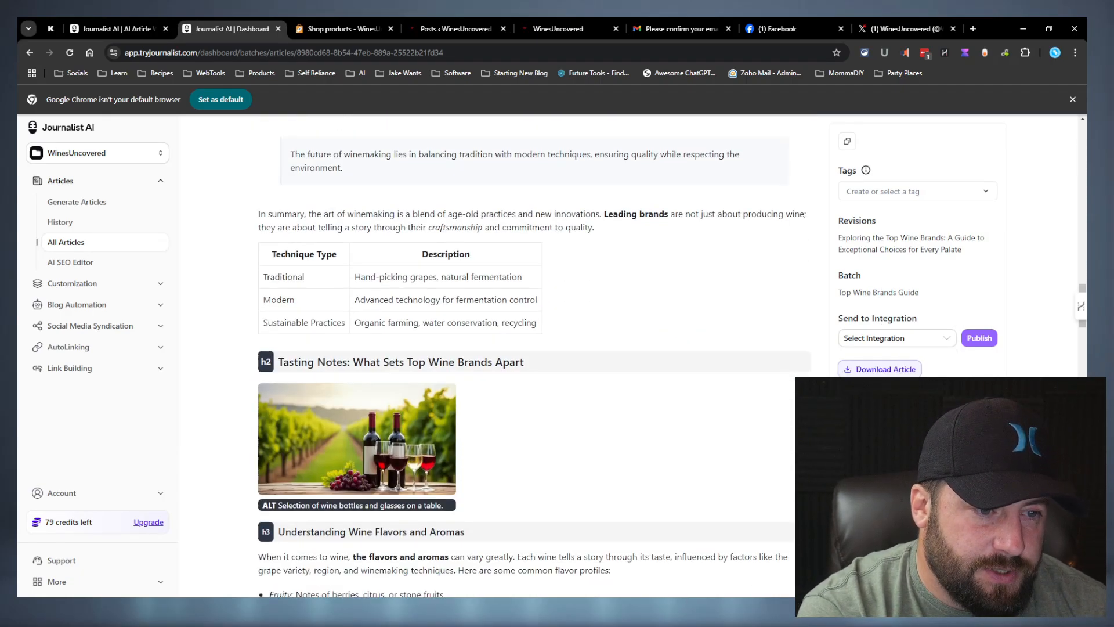
scroll(525, 355, down, 20)
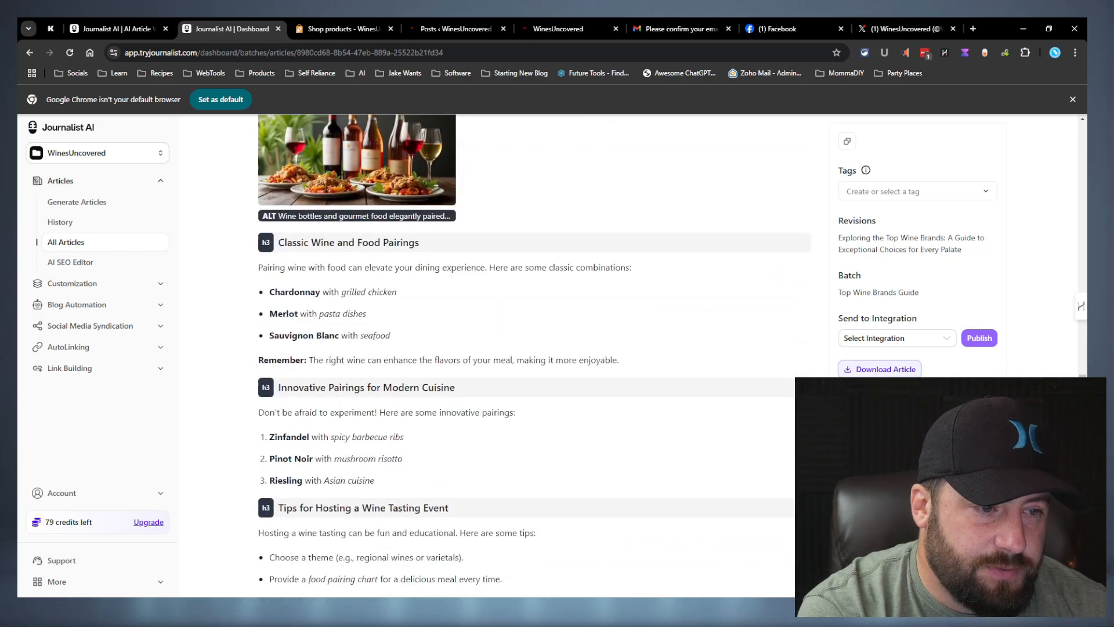
scroll(391, 498, down, 15)
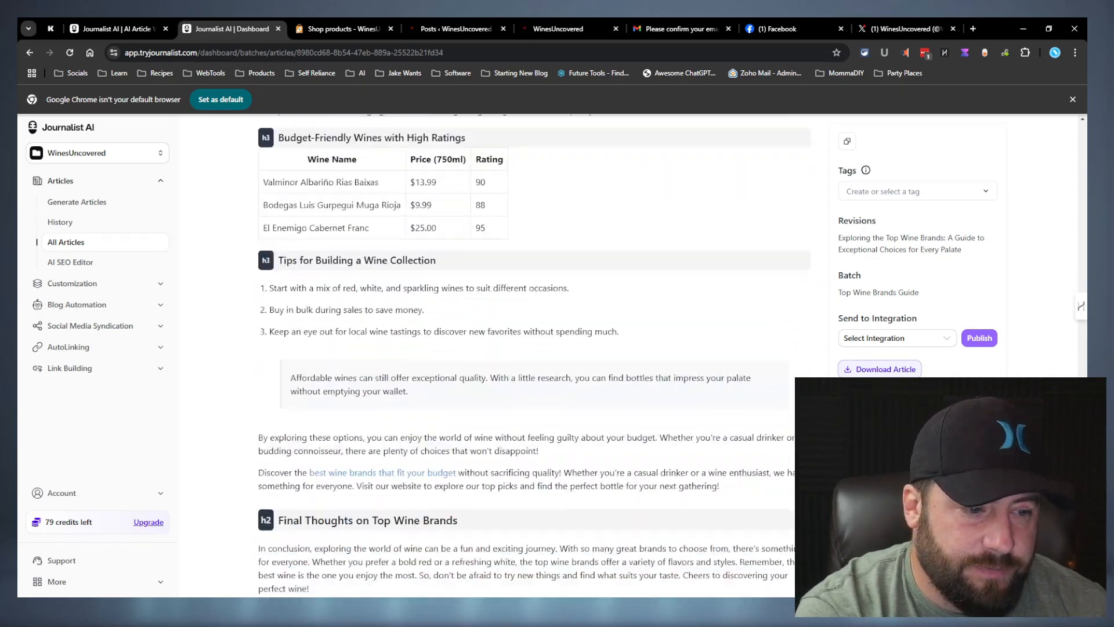
scroll(879, 263, down, 1)
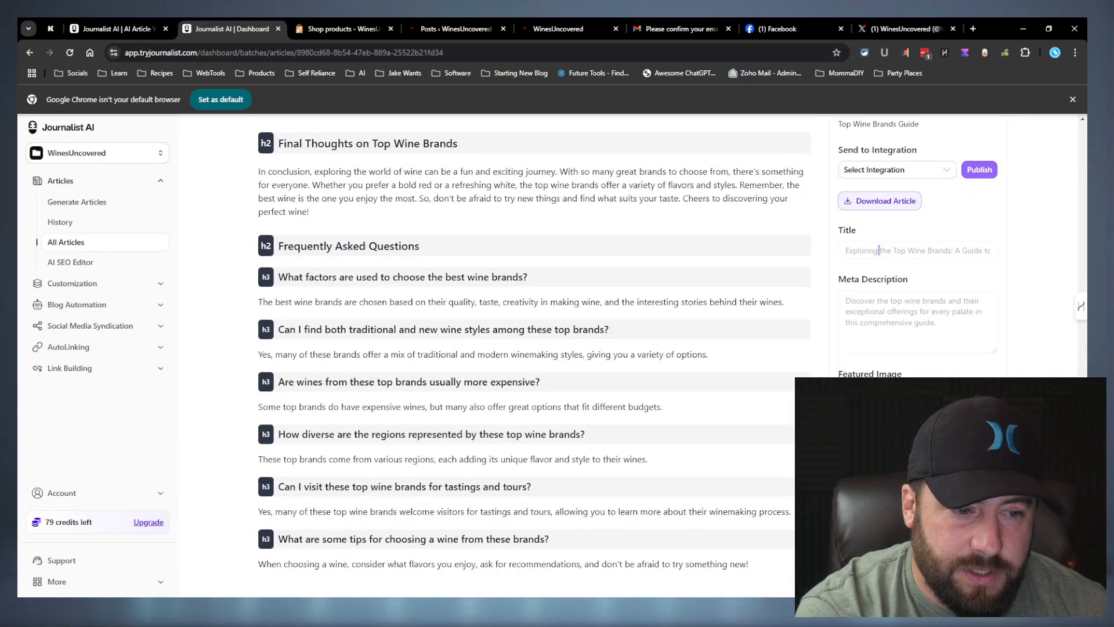
scroll(559, 465, up, 20)
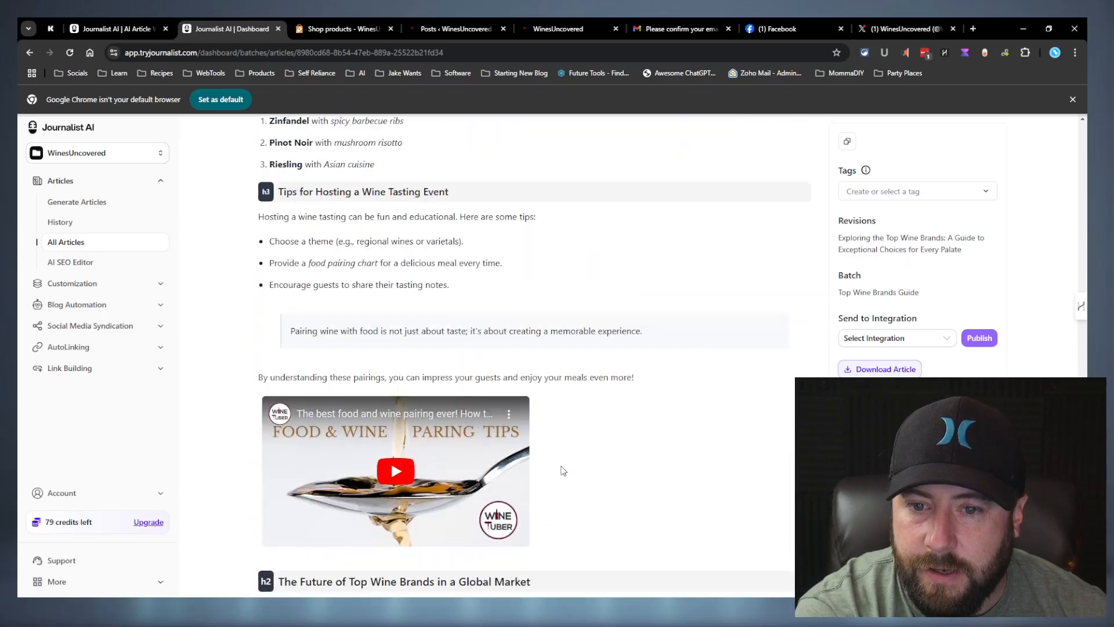
scroll(511, 476, down, 3)
scroll(510, 476, down, 3)
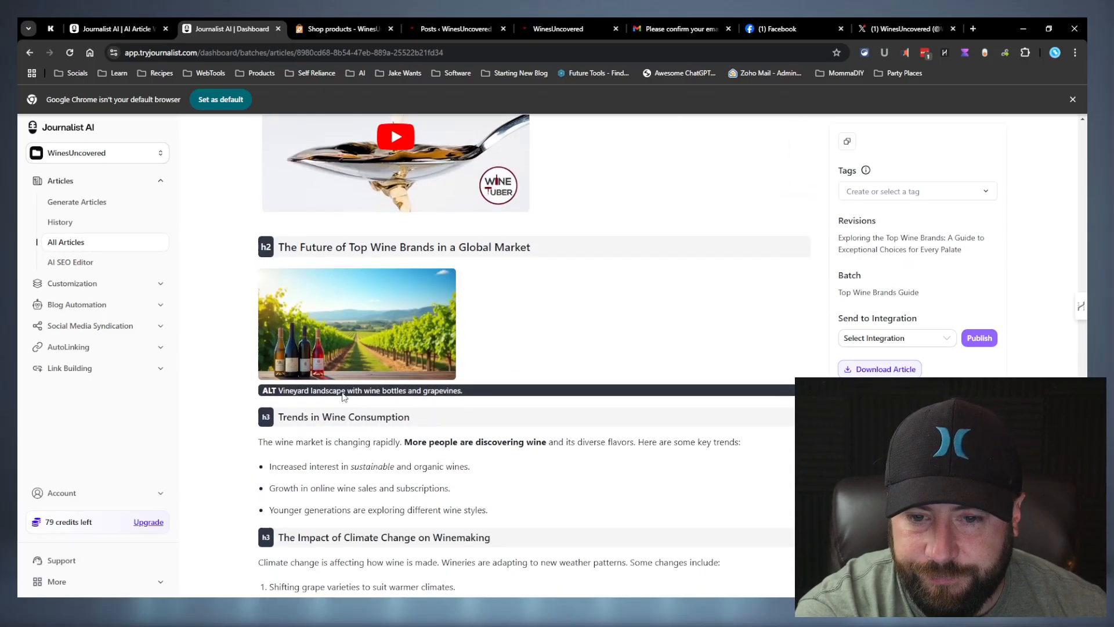
scroll(578, 351, up, 15)
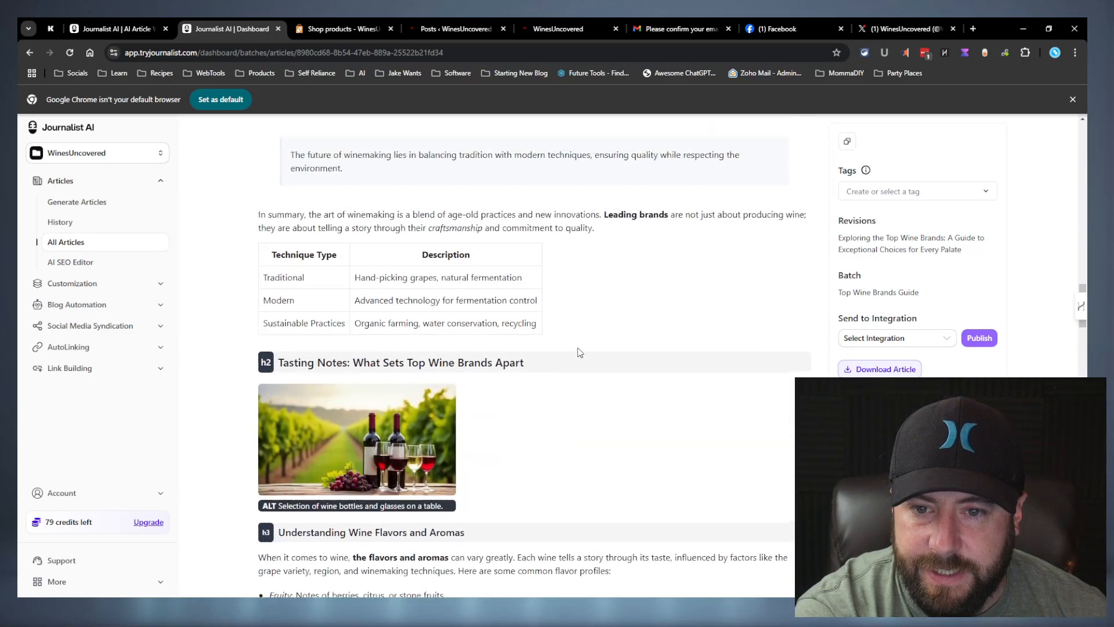
scroll(591, 353, up, 20)
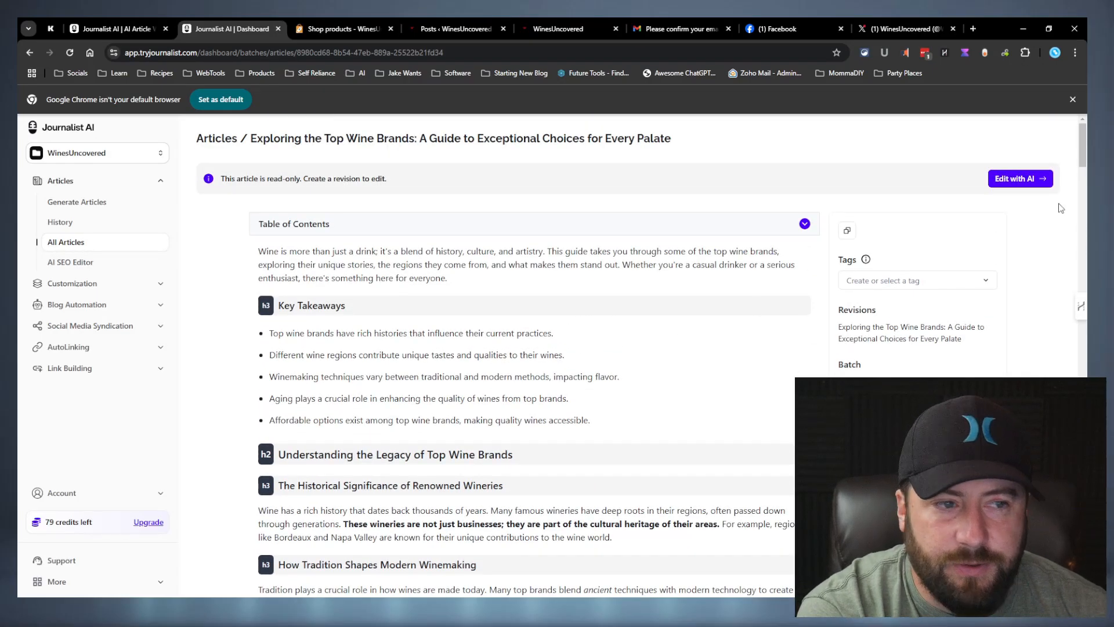
Create an editable revision with Edit with AI, expand the introductory paragraph using Make Longer, and accept the new text
click(1014, 181)
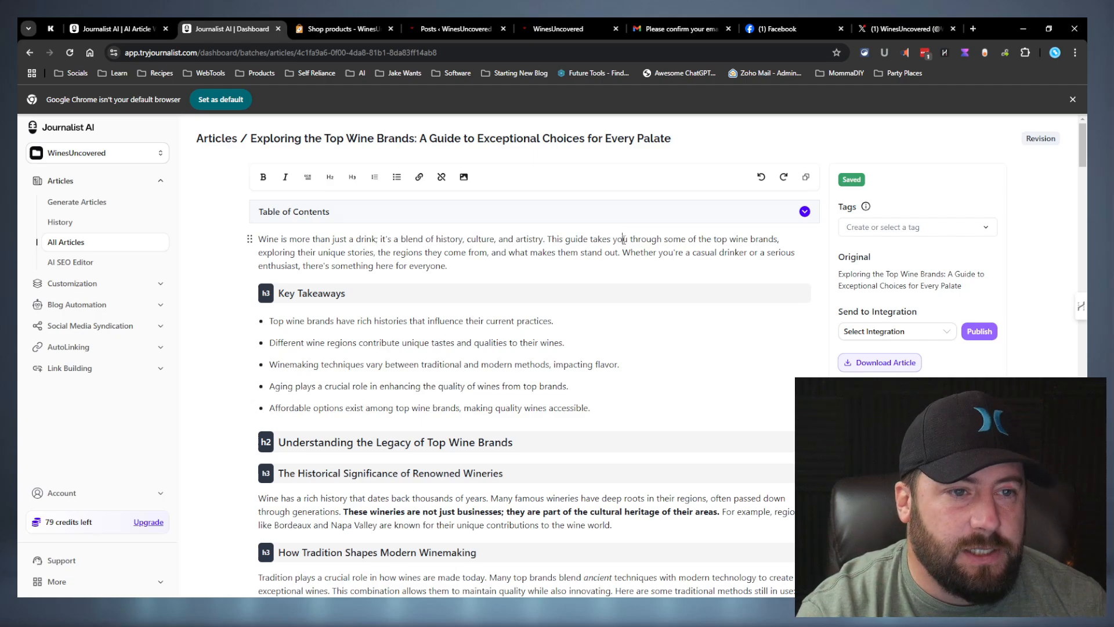
triple_click(394, 262)
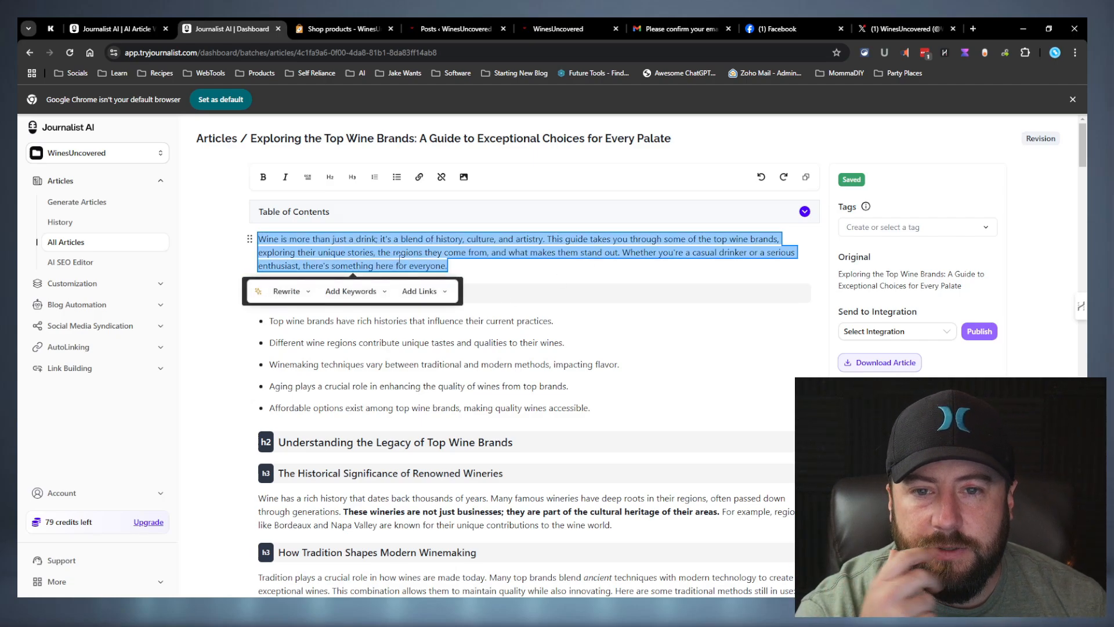
click(306, 292)
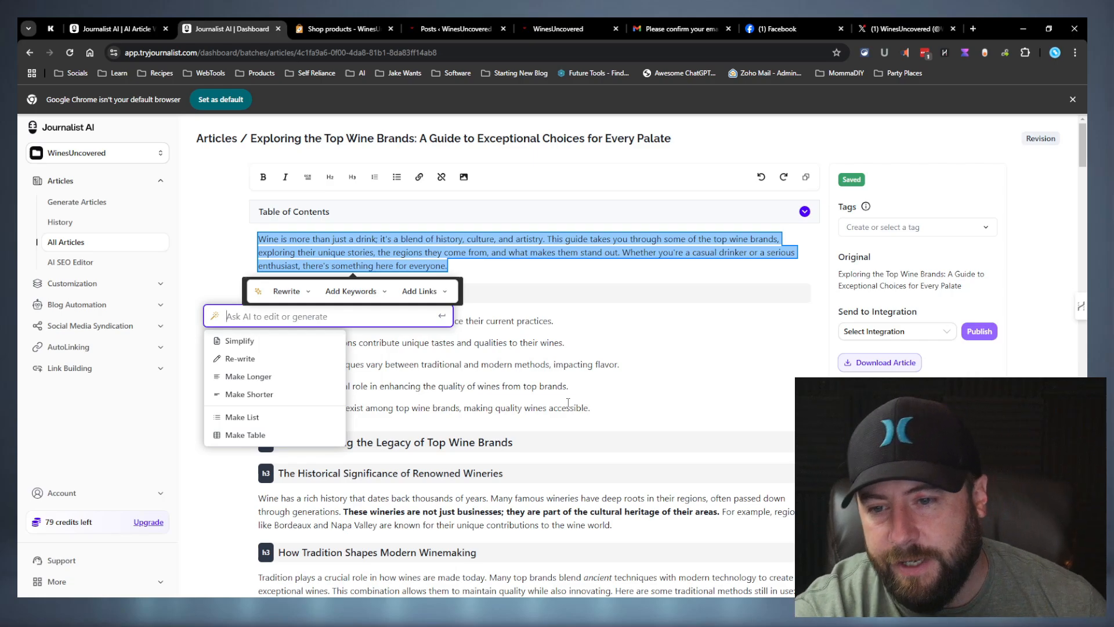
click(253, 379)
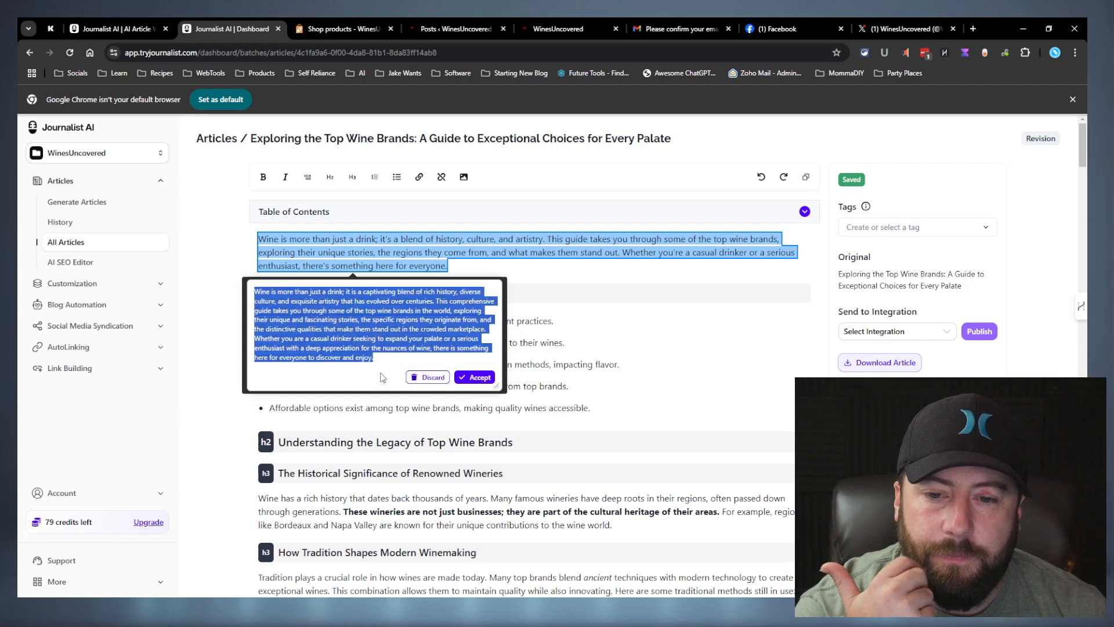
drag(382, 378, 167, 279)
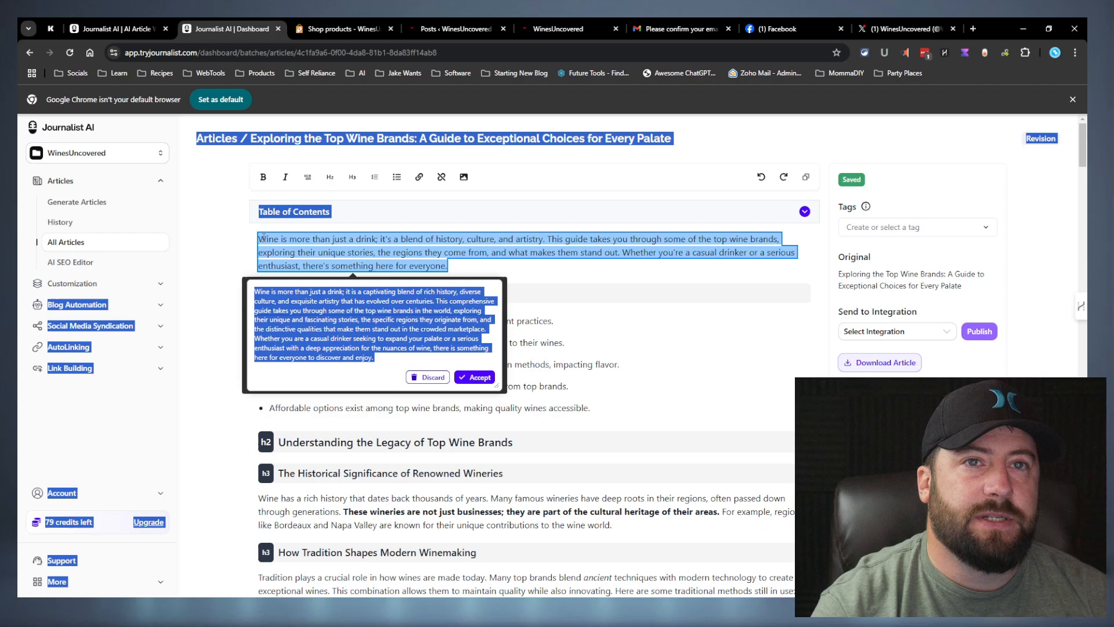
click(476, 377)
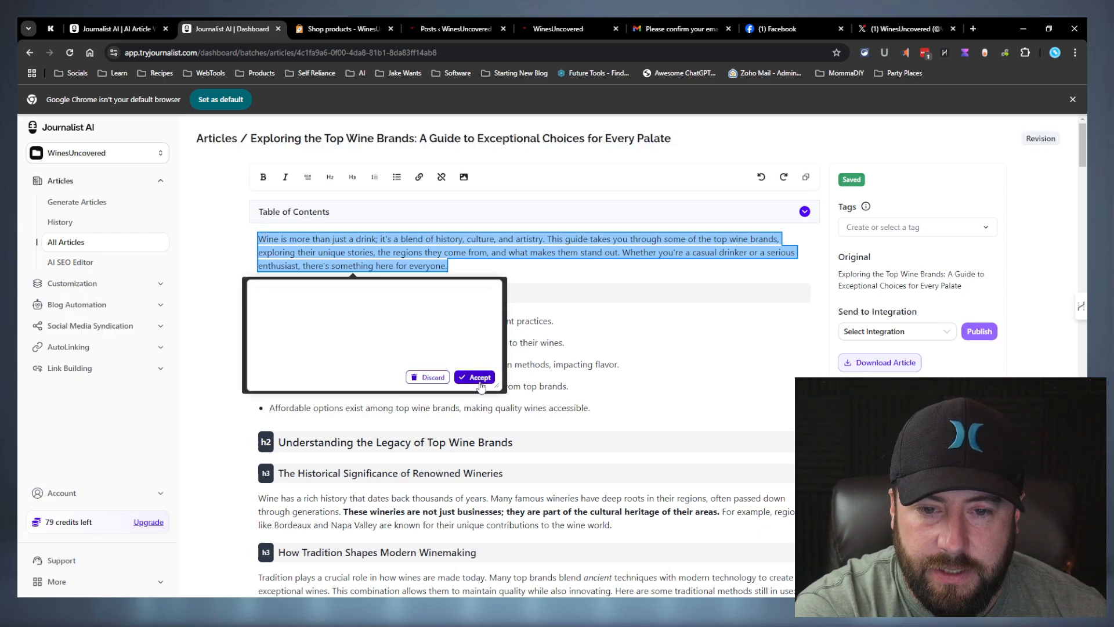
click(591, 293)
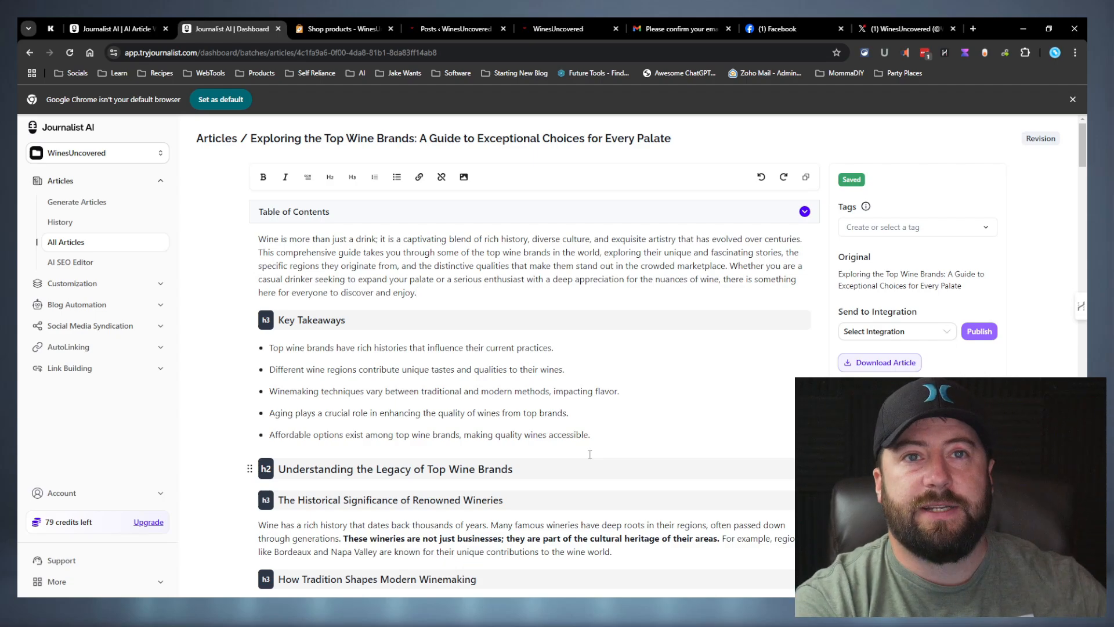
Select the paragraph under "The Historical Significance of Renowned Wineries" and look over its Add Links and Add Keywords options
scroll(573, 440, down, 9)
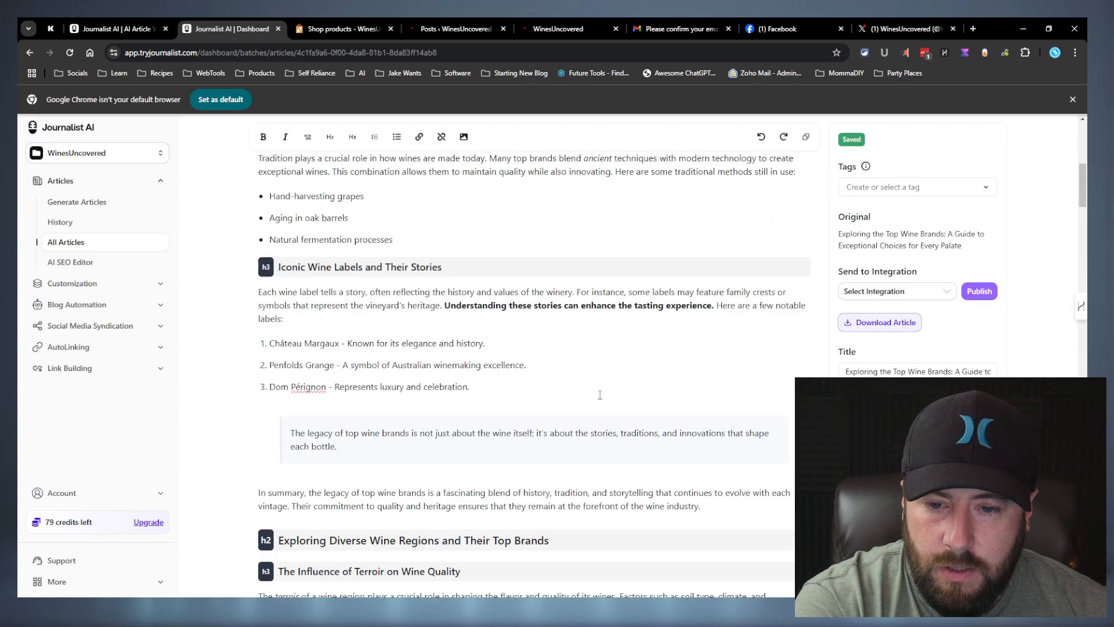
scroll(598, 394, up, 5)
drag(643, 331, 232, 302)
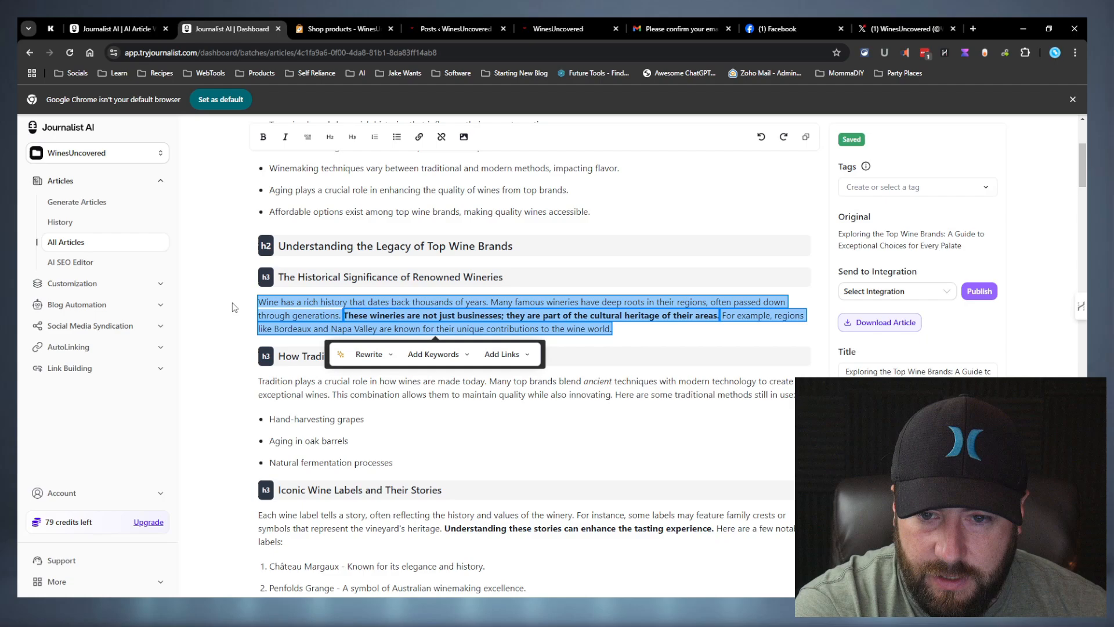
click(522, 355)
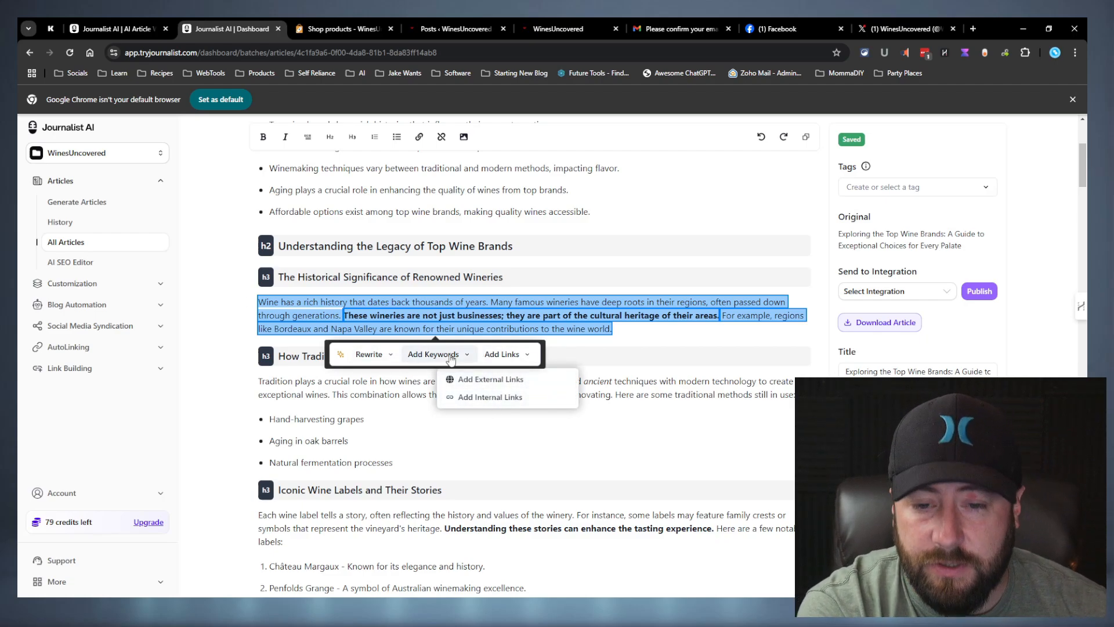
click(449, 380)
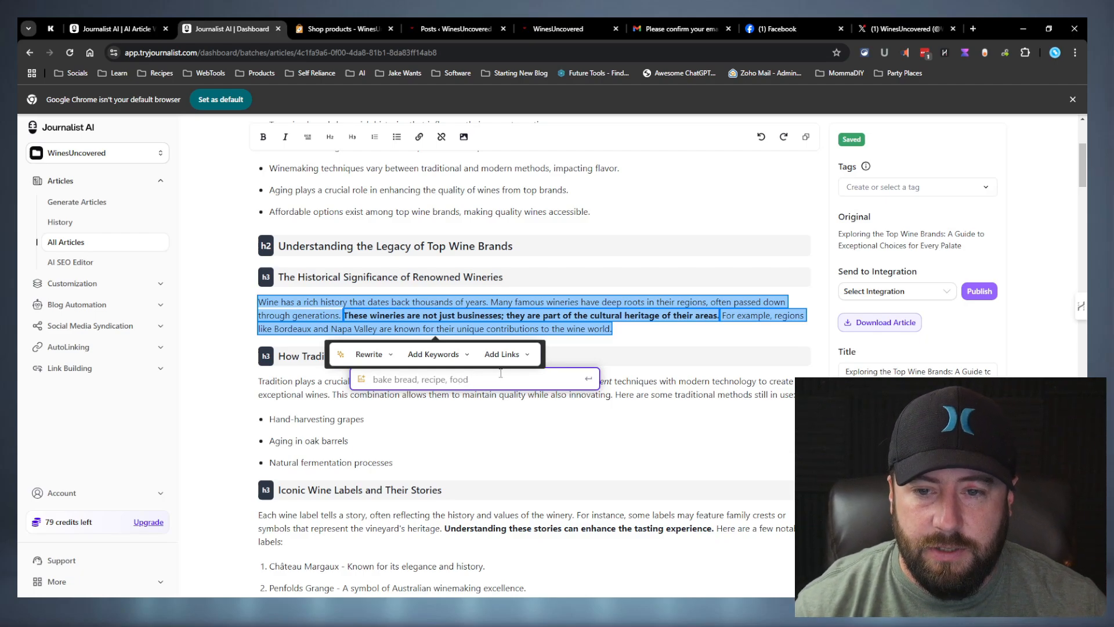
Try turning the Historical Significance paragraph into a list with Make List, accept the list, and undo that change
click(393, 356)
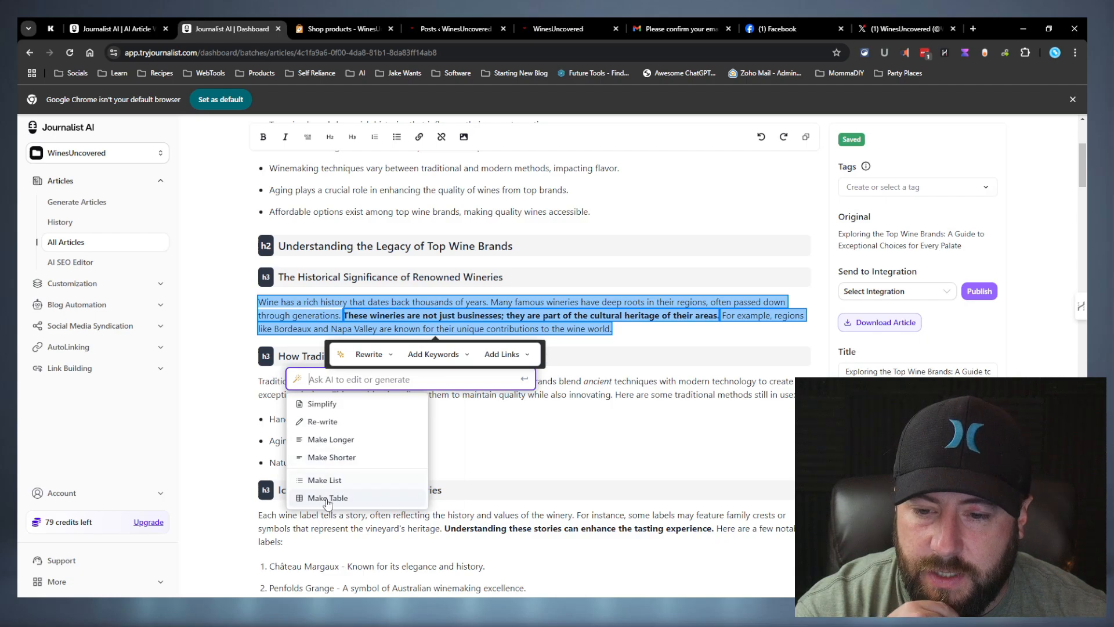
click(321, 480)
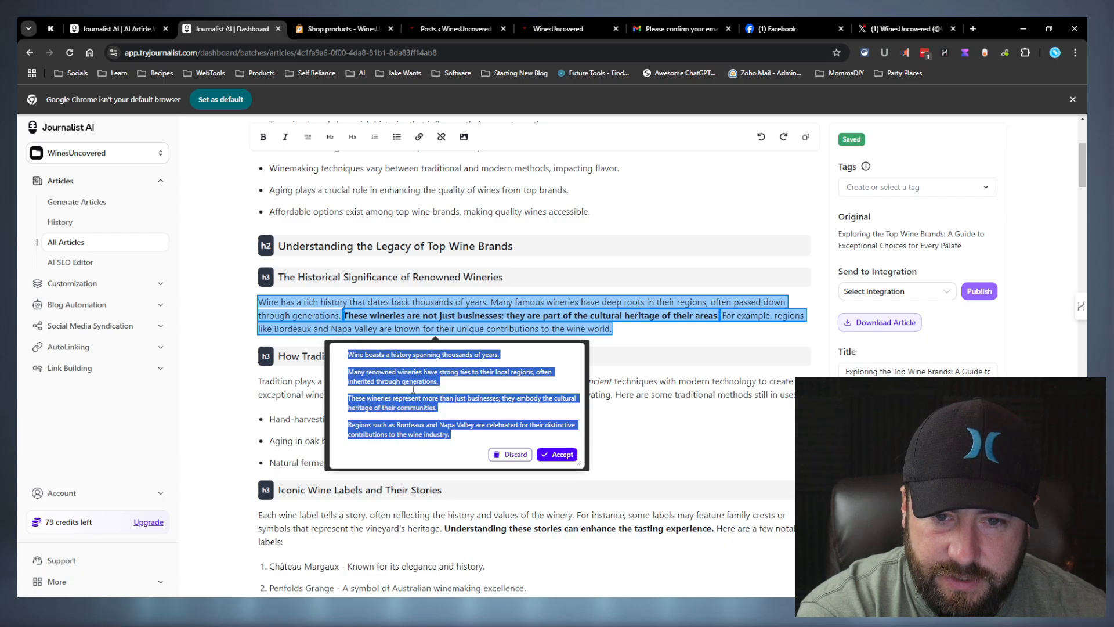
click(557, 454)
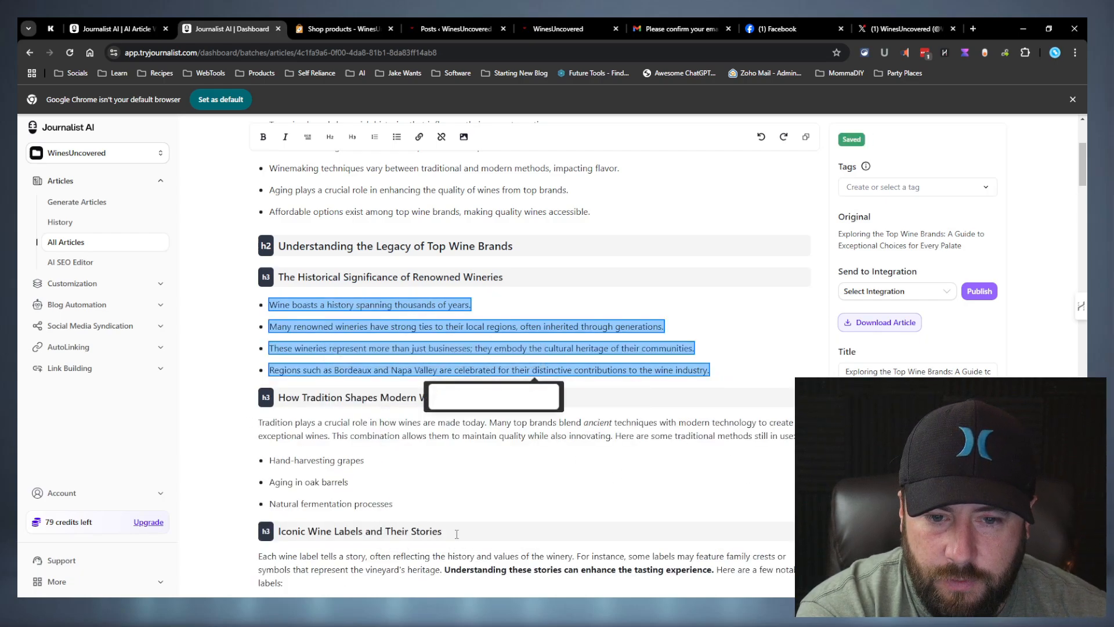
click(761, 136)
click(667, 342)
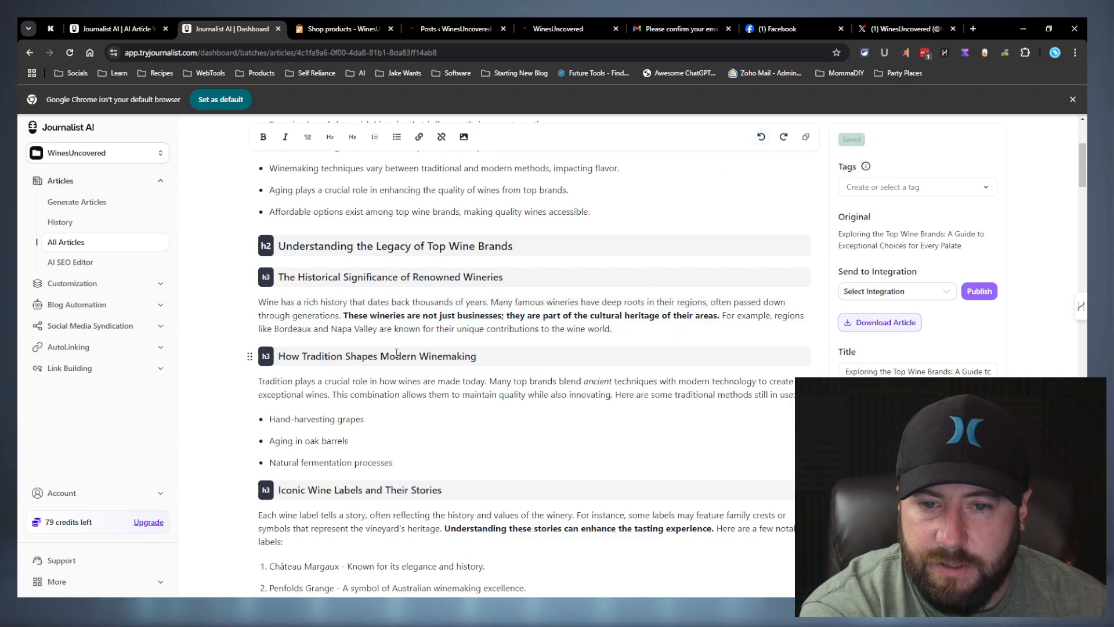
Have the AI rewrite the intro and bullets under "Traditional vs. Modern Winemaking Methods" with the prompt "Write as a paragraph"
scroll(528, 243, down, 3)
scroll(528, 243, down, 15)
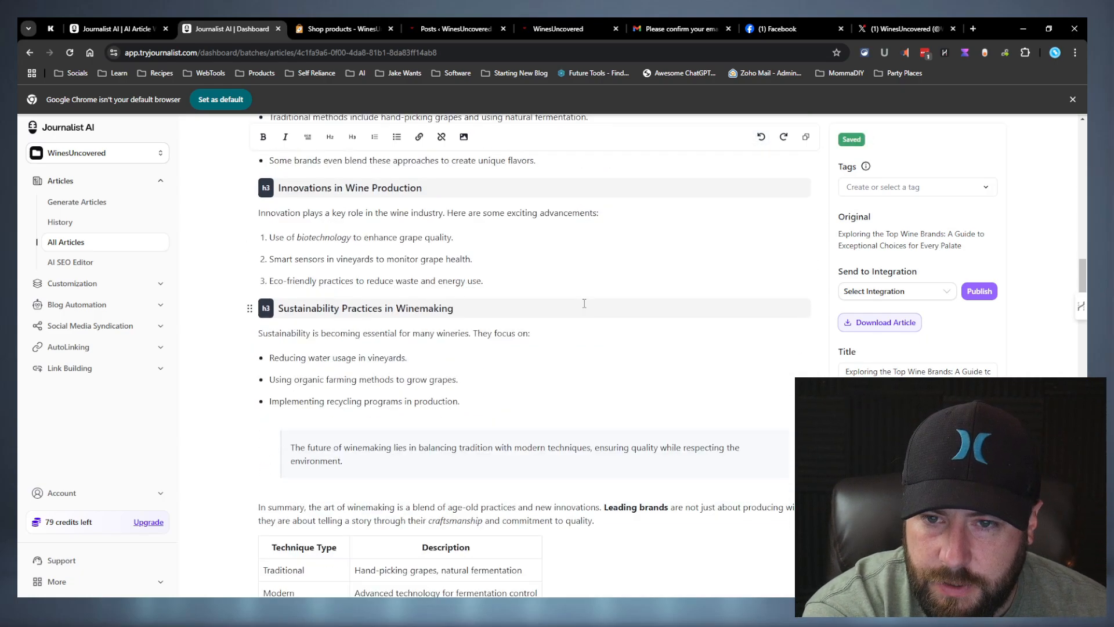
scroll(494, 444, up, 3)
drag(561, 332, 247, 260)
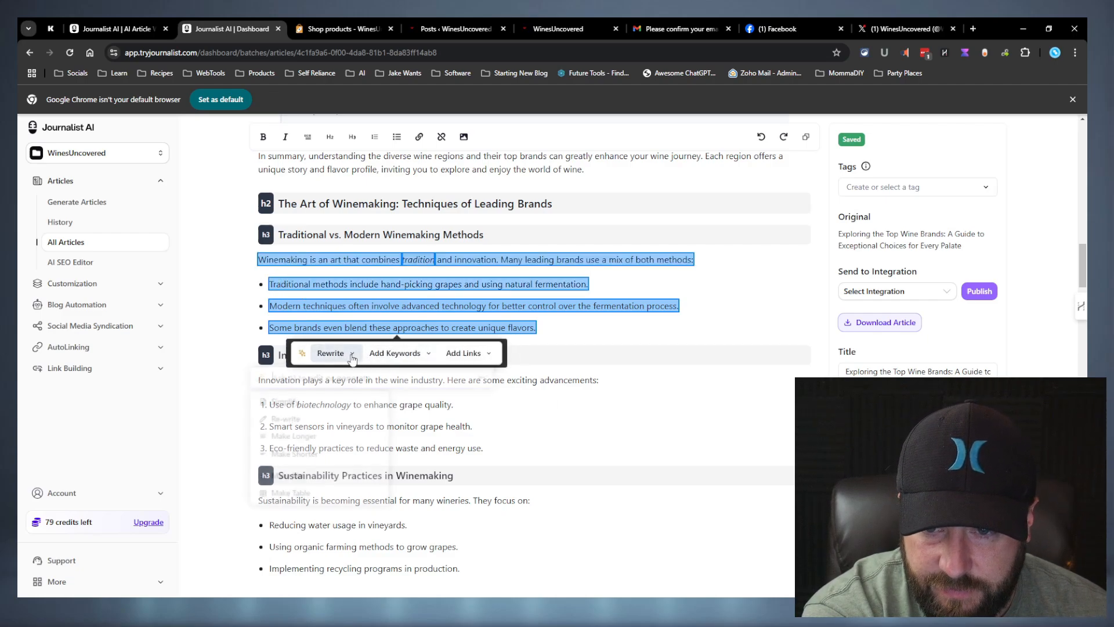
click(331, 353)
text(Writ)
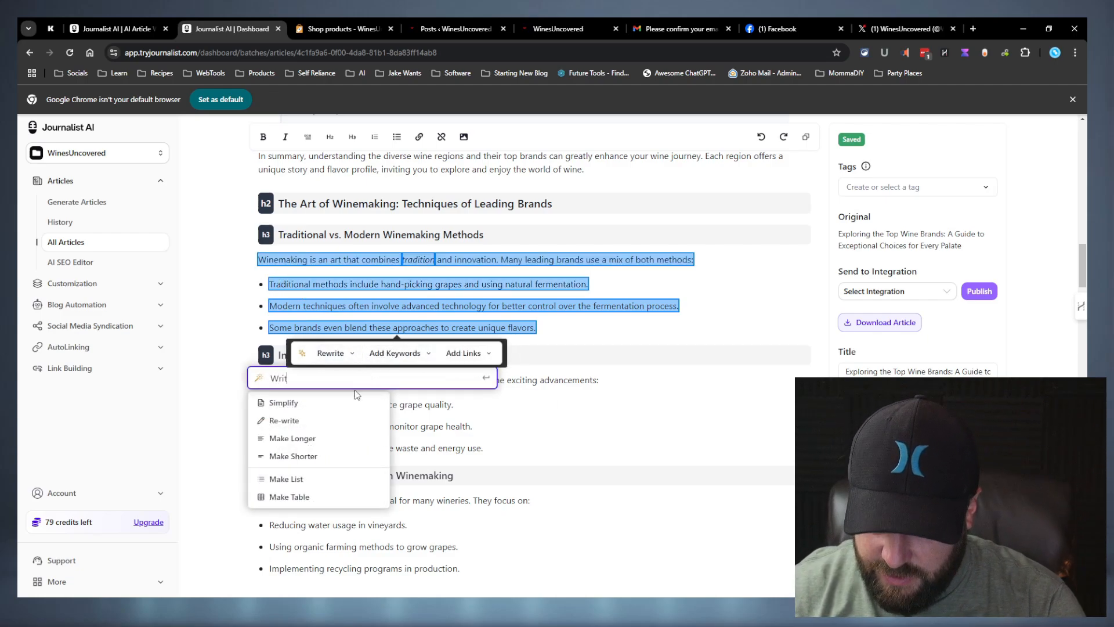
text(e as a paragraph)
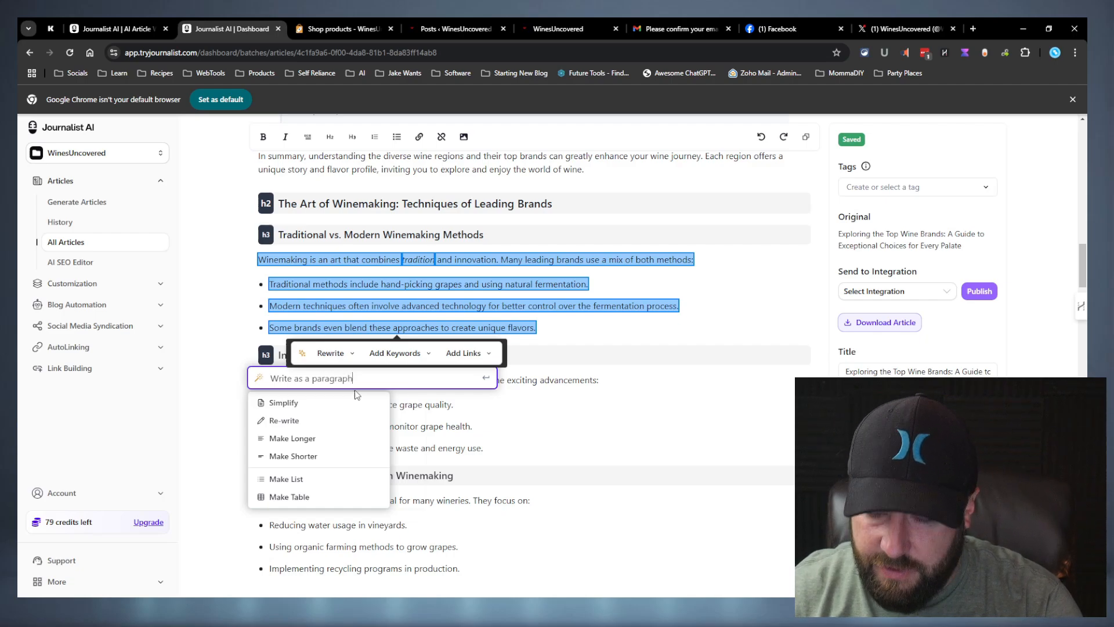
key(Return)
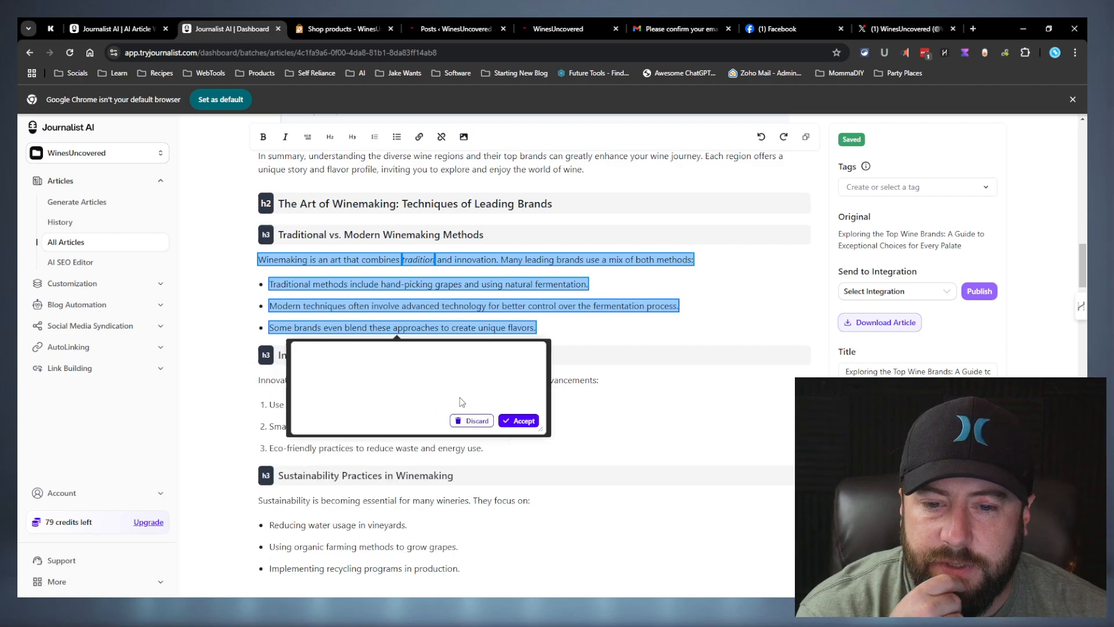
Accept the AI rewrite of the text and bullet list under "Traditional vs. Modern Winemaking Methods"
click(519, 420)
click(511, 286)
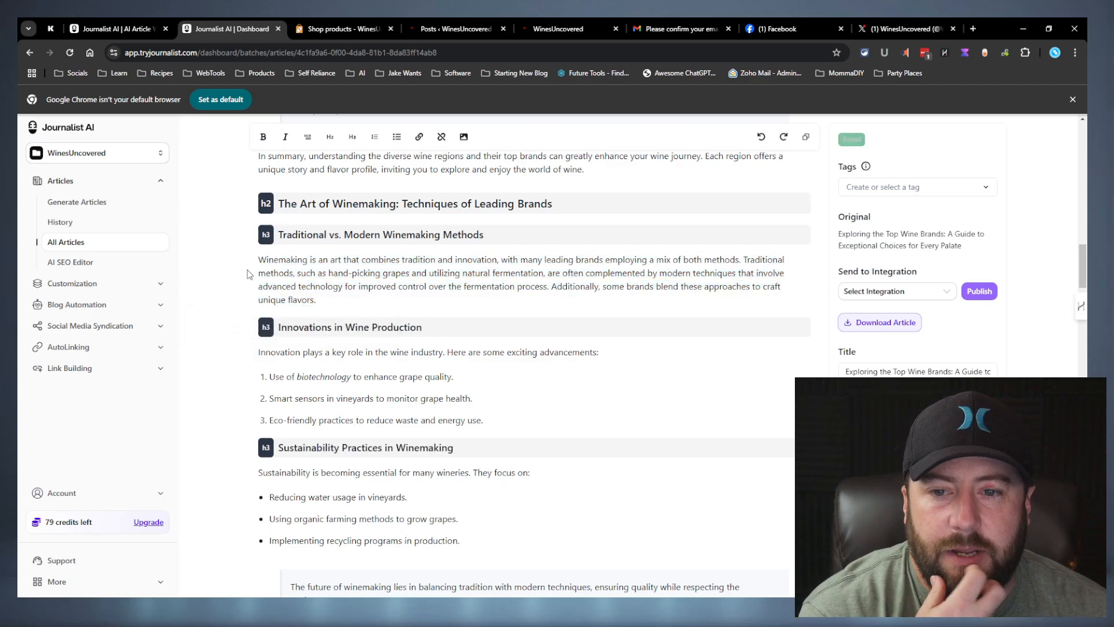
Review the rest of the article, from the sustainability section through the final thoughts and frequently asked questions
scroll(306, 319, down, 5)
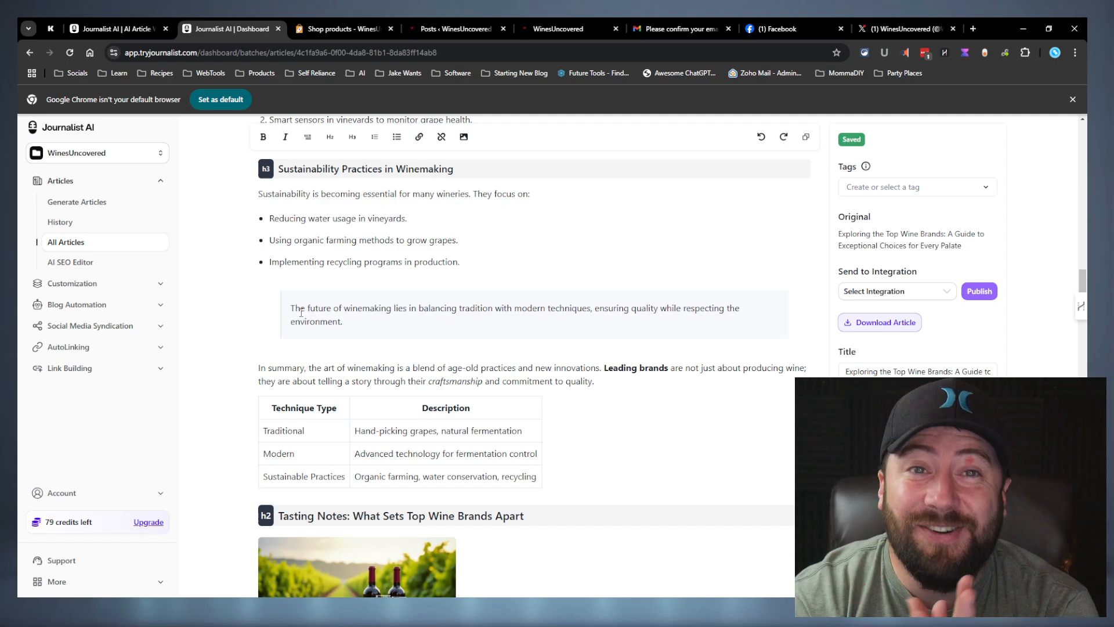
scroll(301, 313, down, 5)
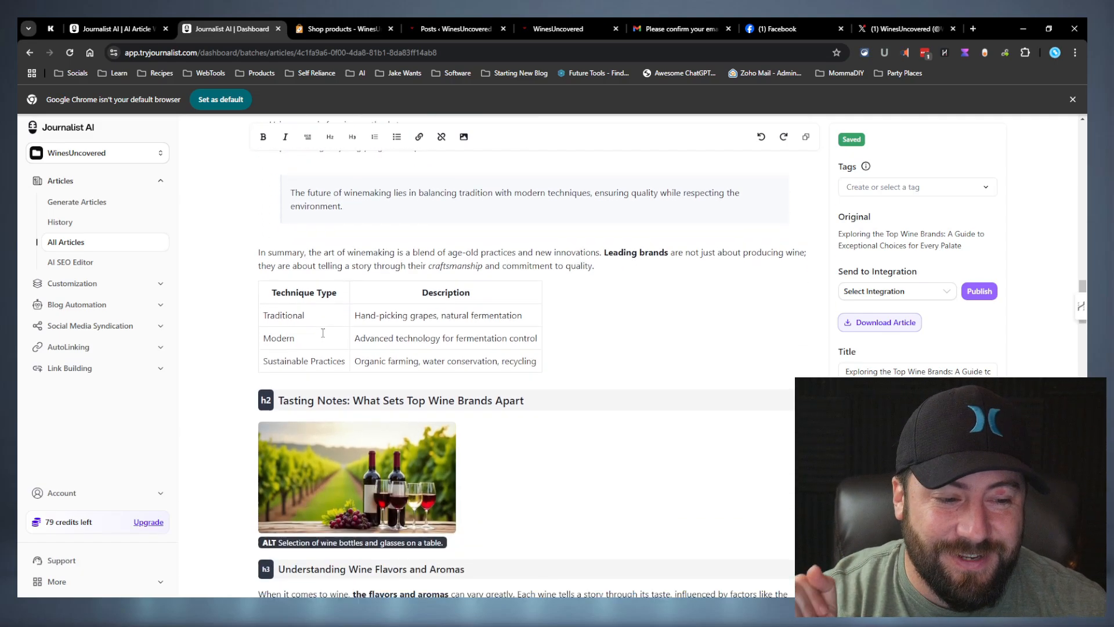
scroll(288, 334, down, 1)
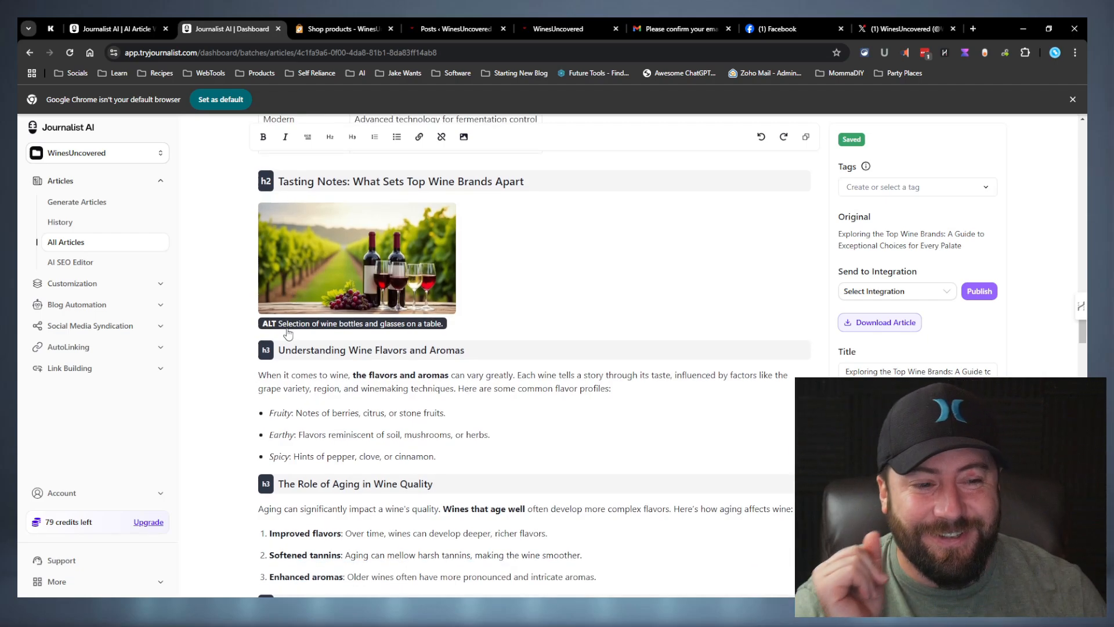
scroll(288, 333, down, 4)
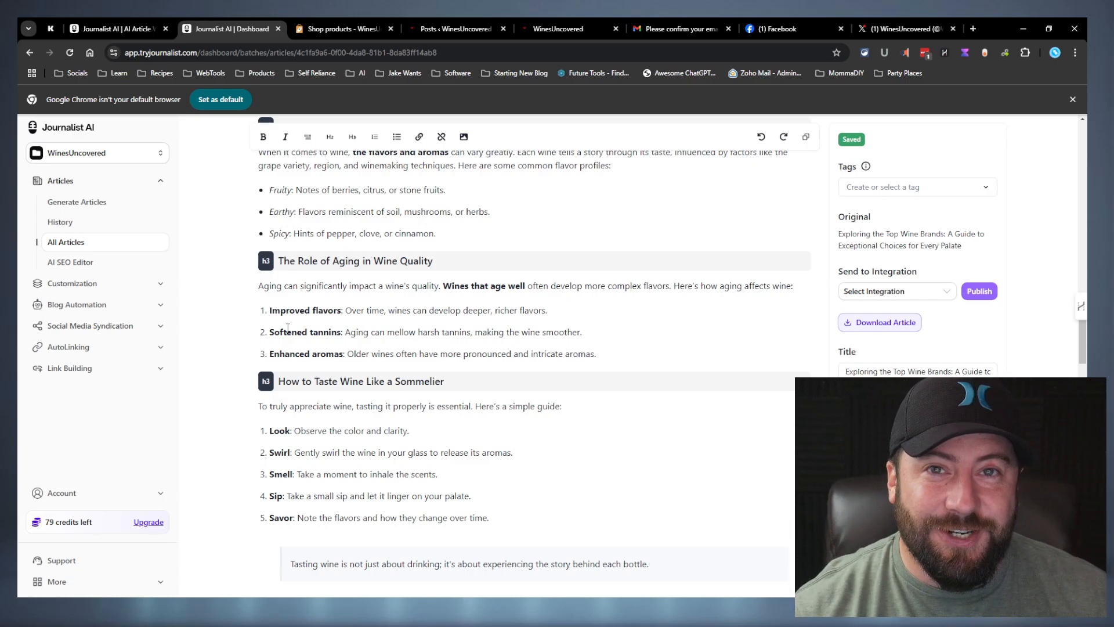
scroll(288, 328, down, 3)
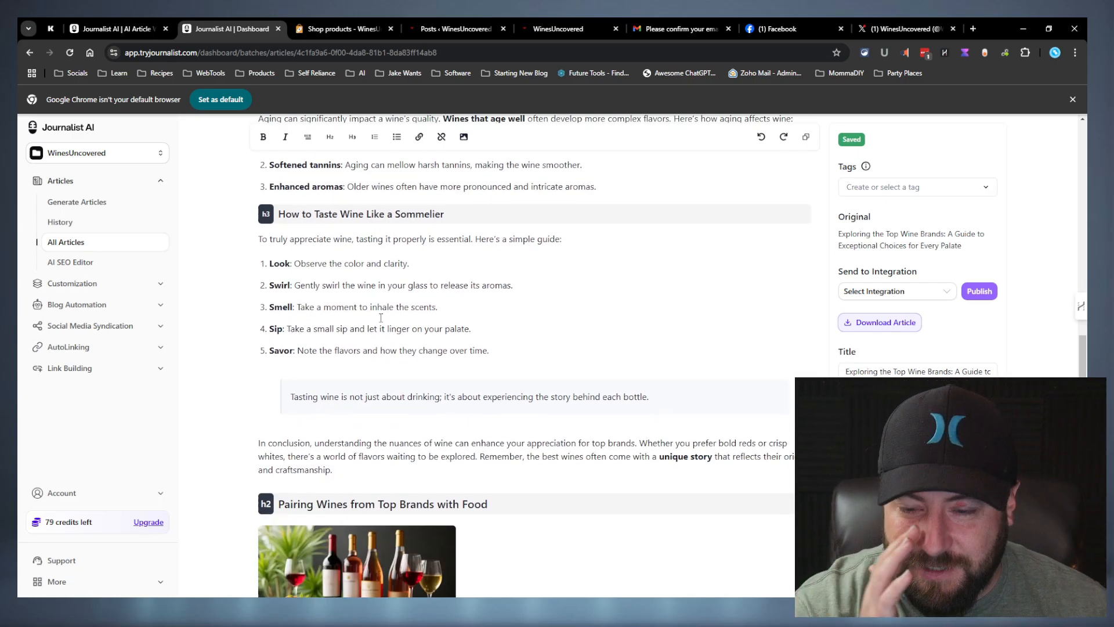
scroll(381, 318, down, 7)
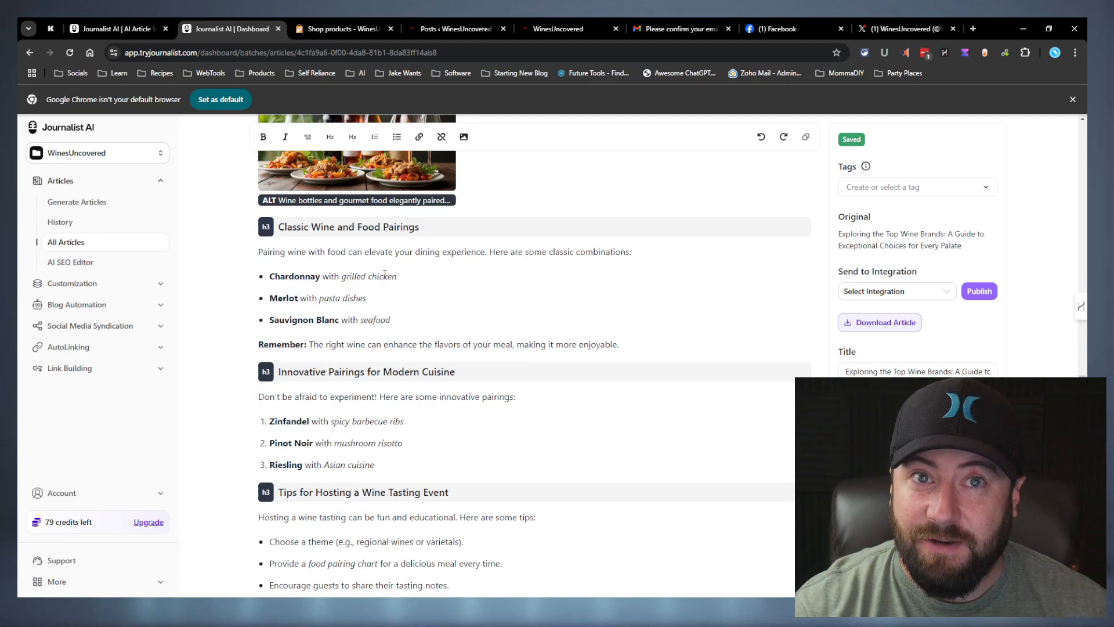
scroll(385, 274, down, 11)
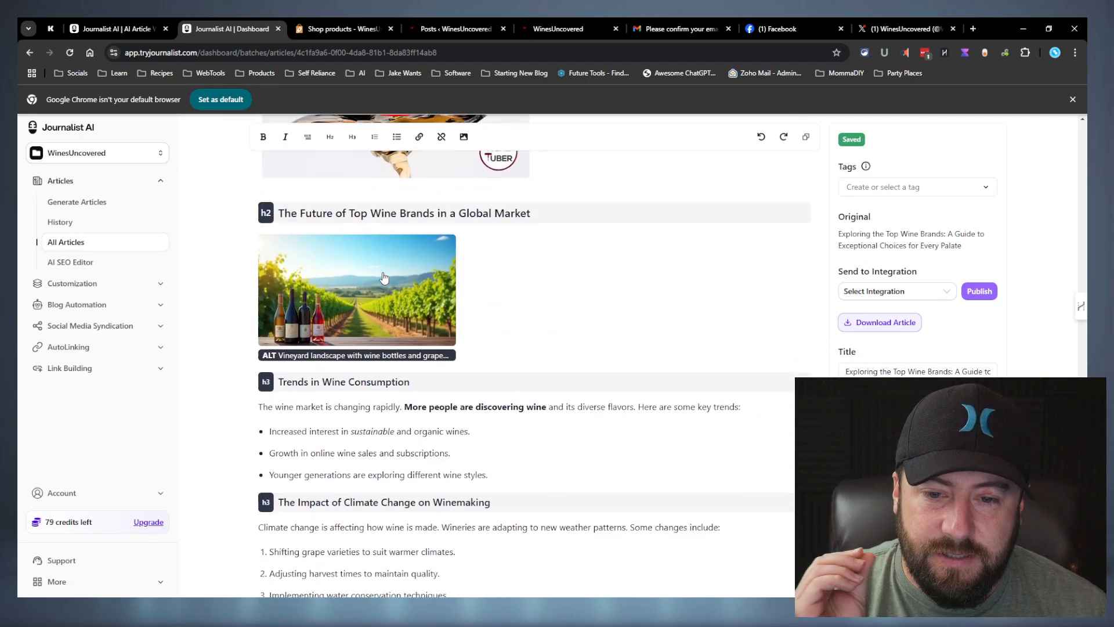
scroll(385, 273, down, 4)
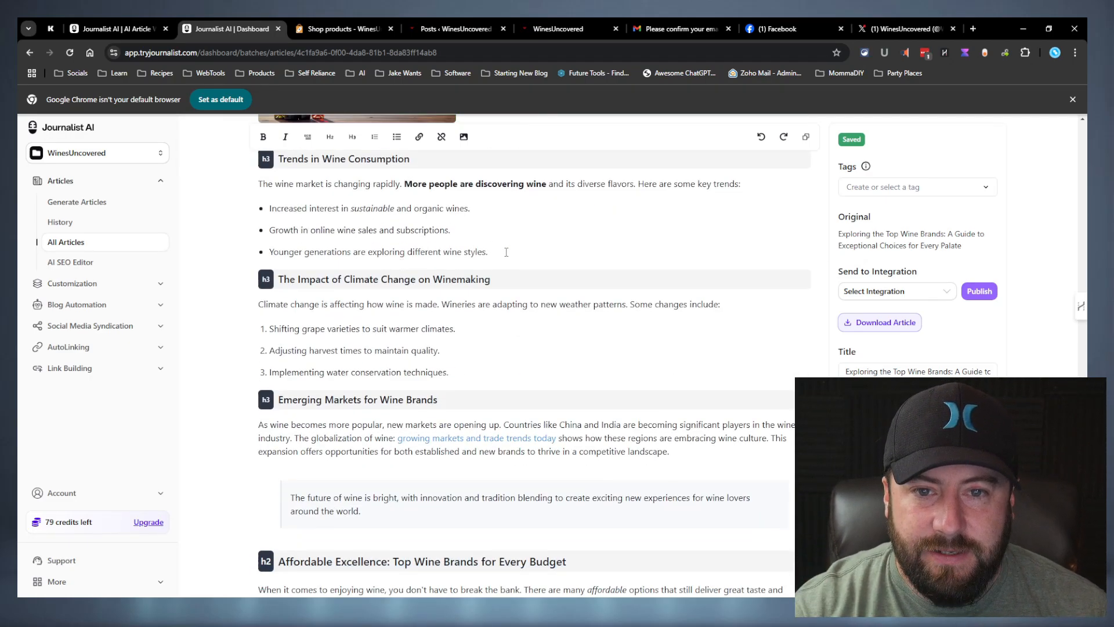
scroll(504, 254, down, 15)
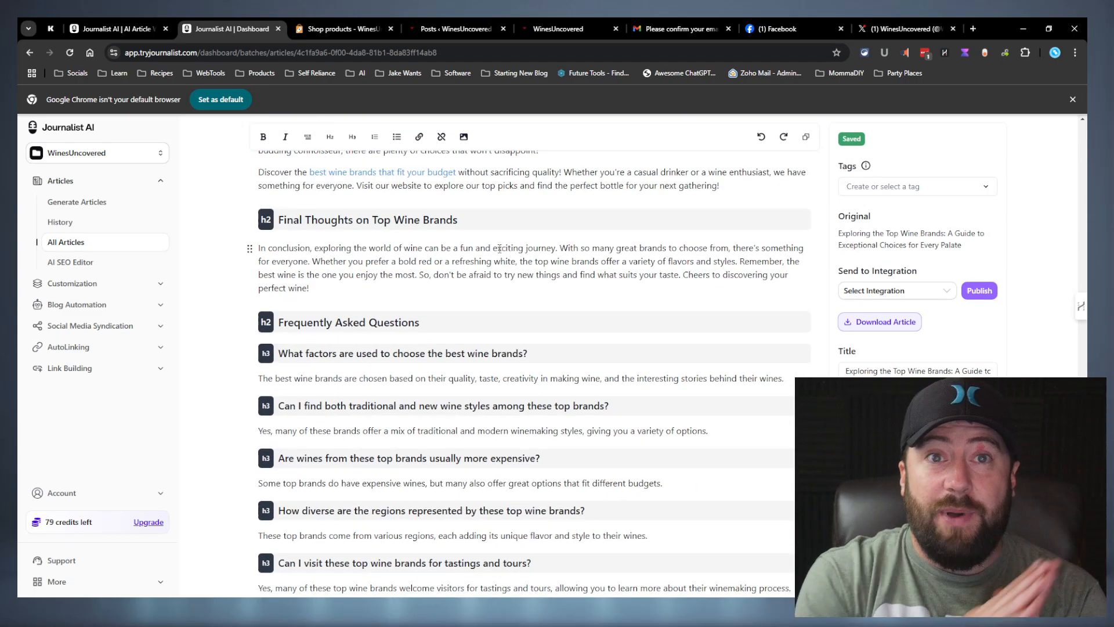
scroll(499, 248, down, 2)
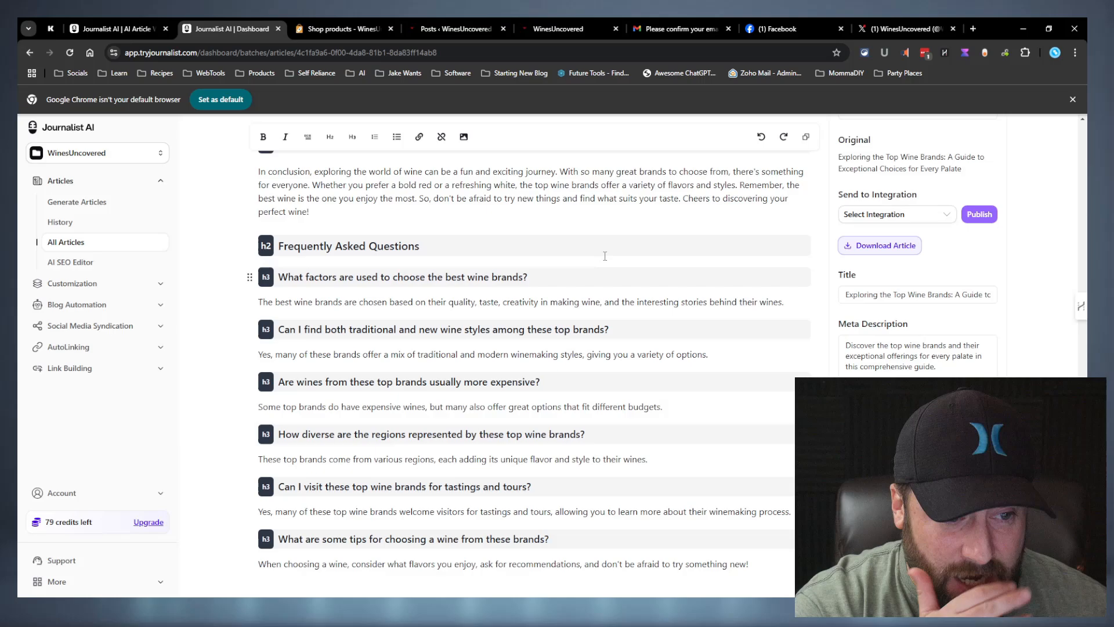
scroll(499, 248, up, 5)
scroll(499, 249, down, 4)
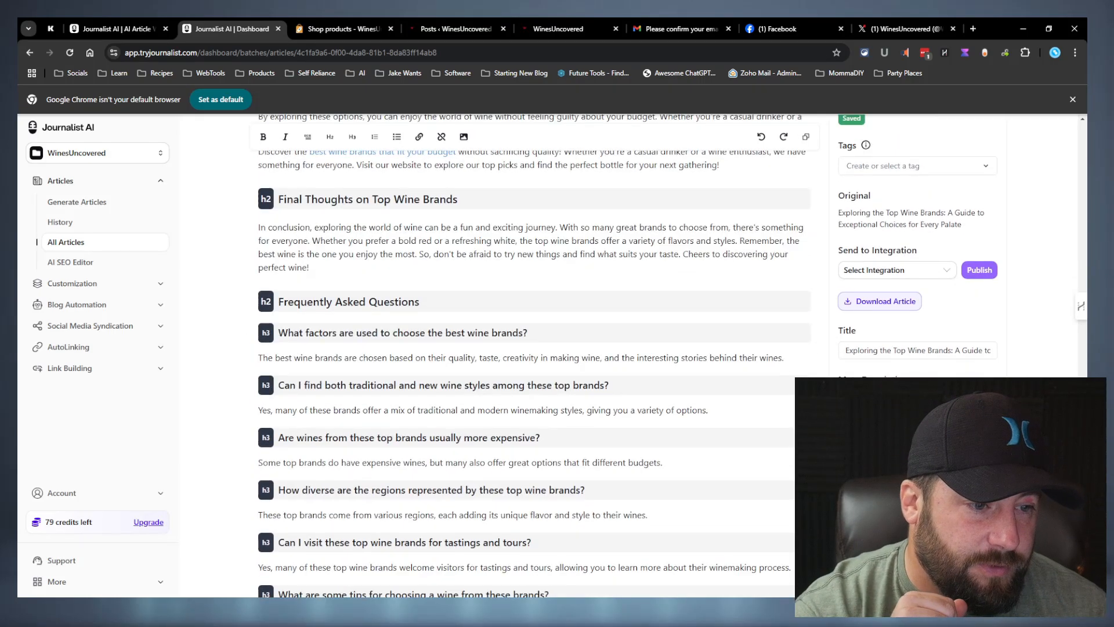
Check the article's title and the details below its meta description
double_click(939, 350)
scroll(940, 351, down, 1)
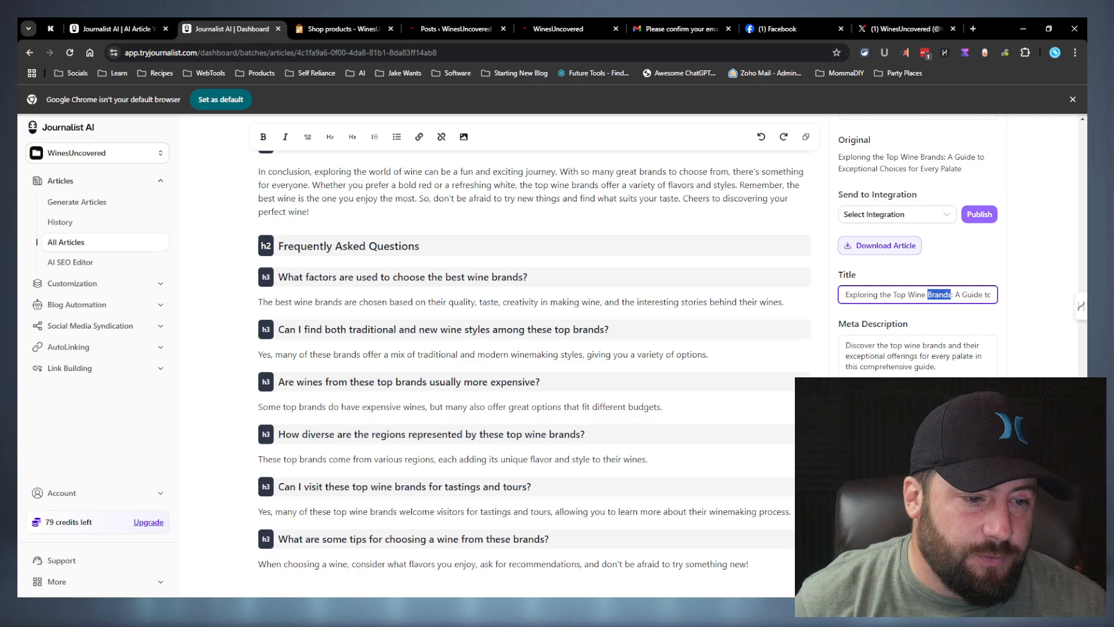
click(918, 511)
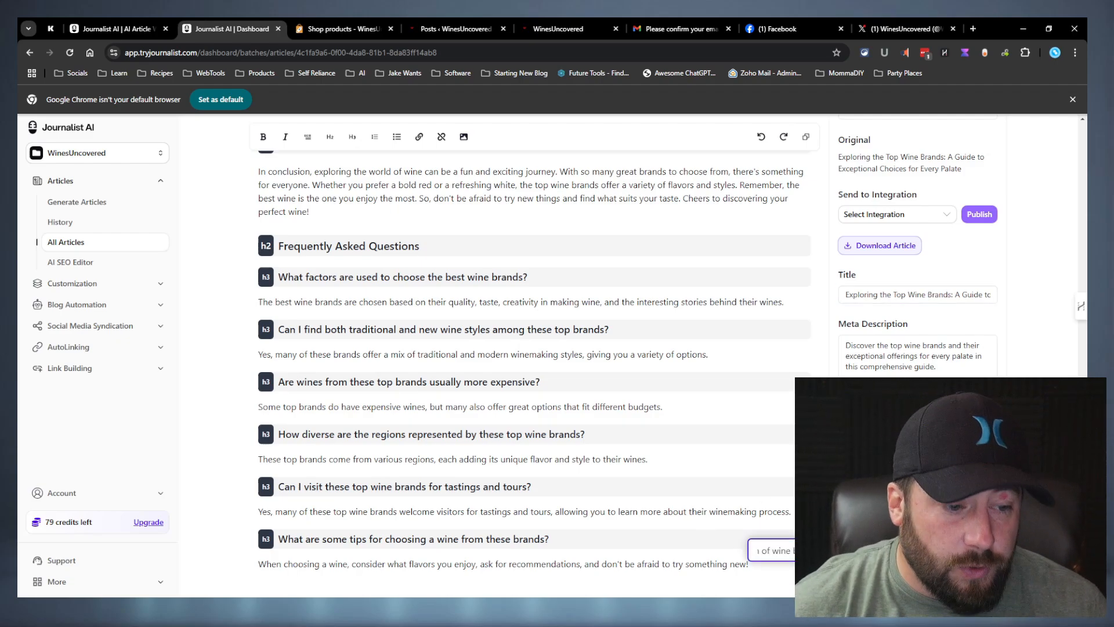
Insert an AI-generated image with the extra prompt "wine collection" under the "Tips for Building a Wine Collection" heading
scroll(523, 405, up, 10)
scroll(522, 405, down, 4)
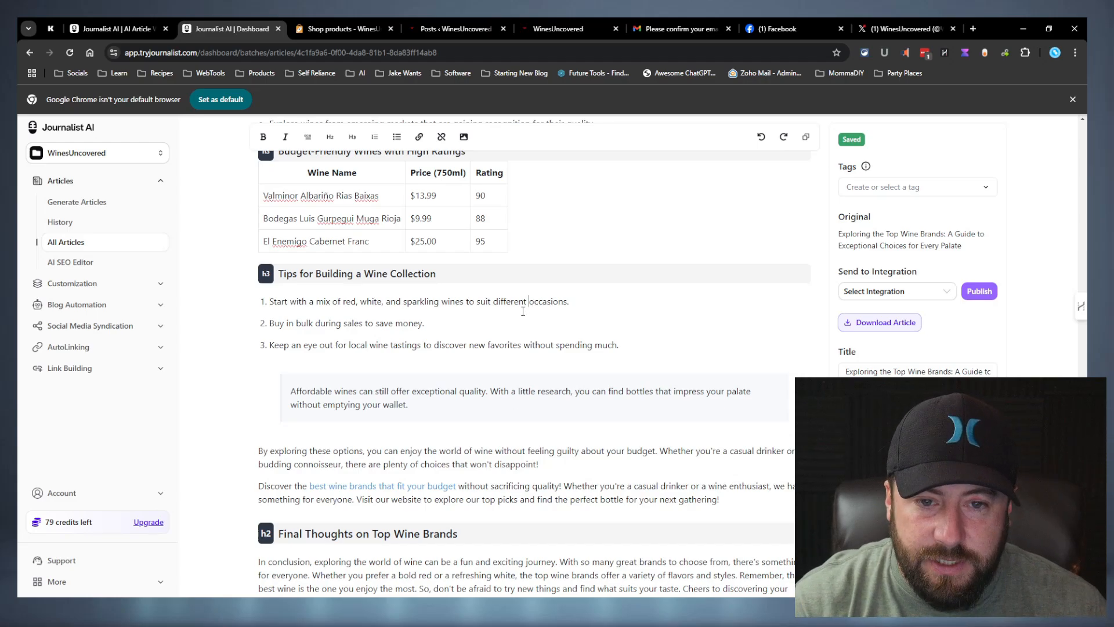
click(463, 137)
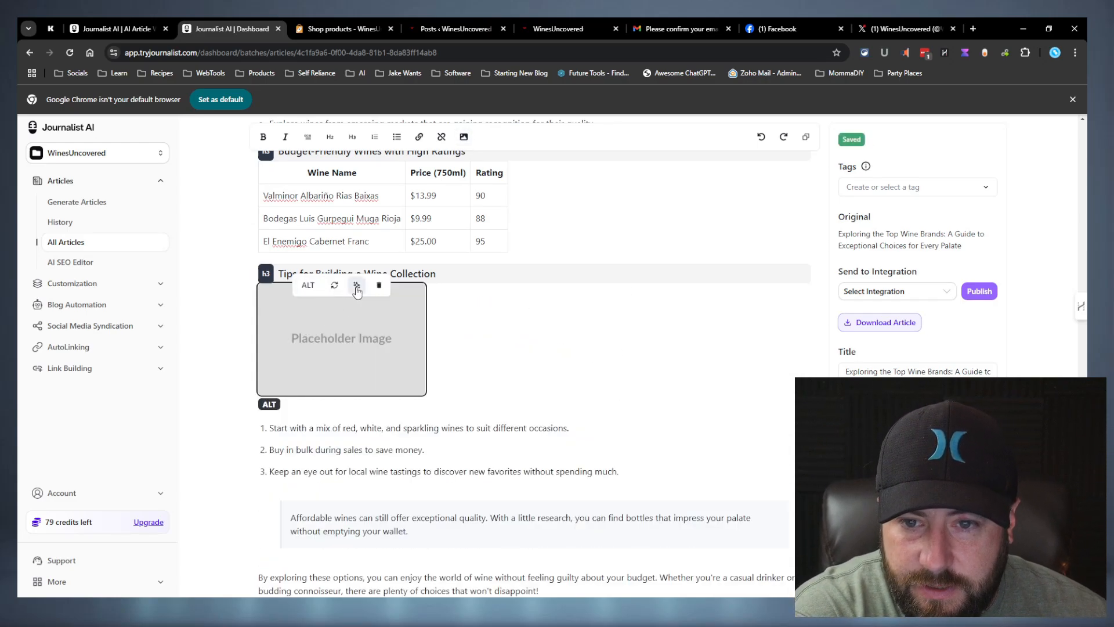
click(357, 286)
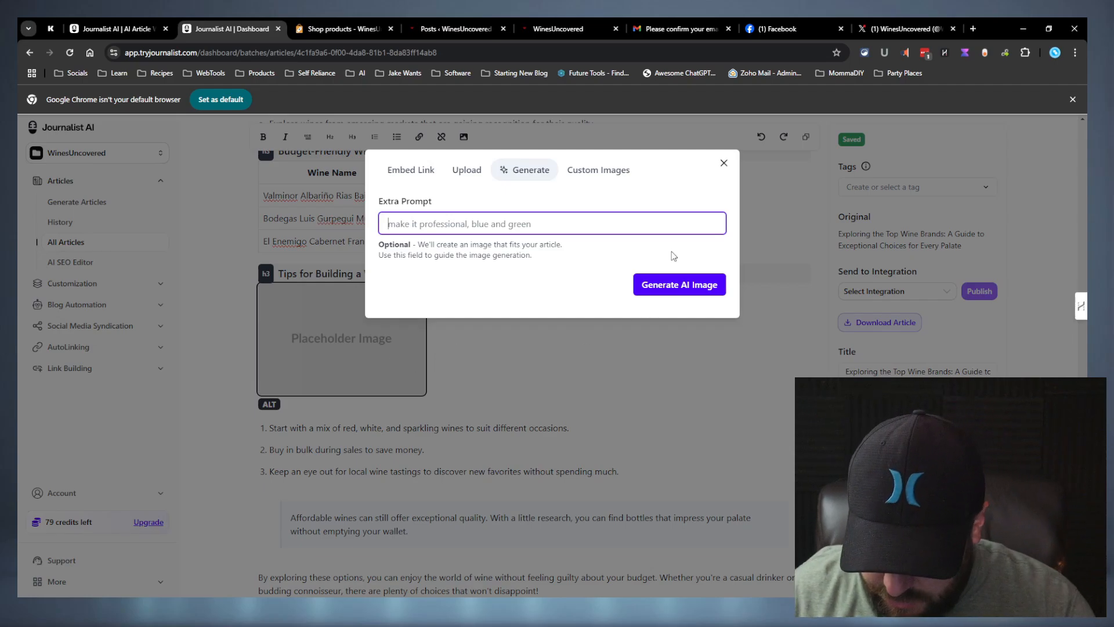
text(wine collection)
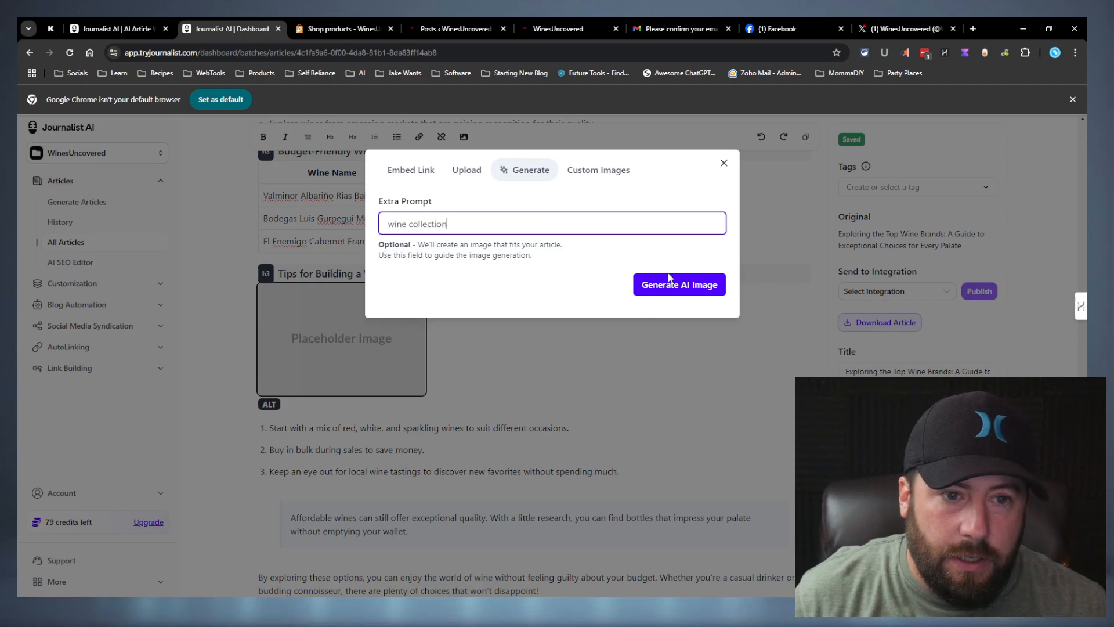
click(671, 282)
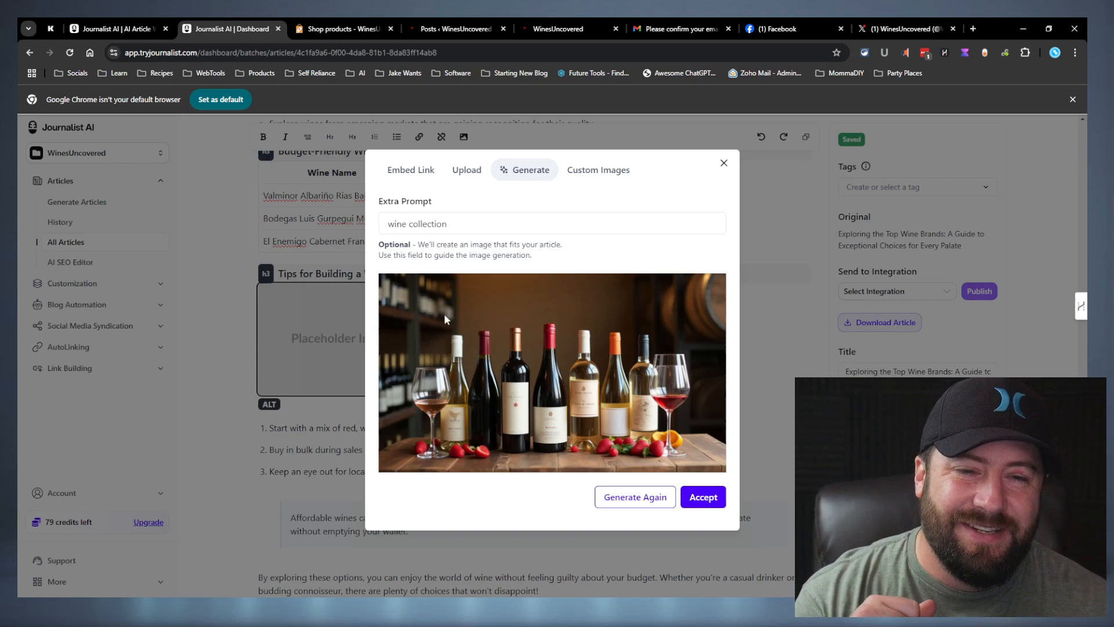
click(705, 497)
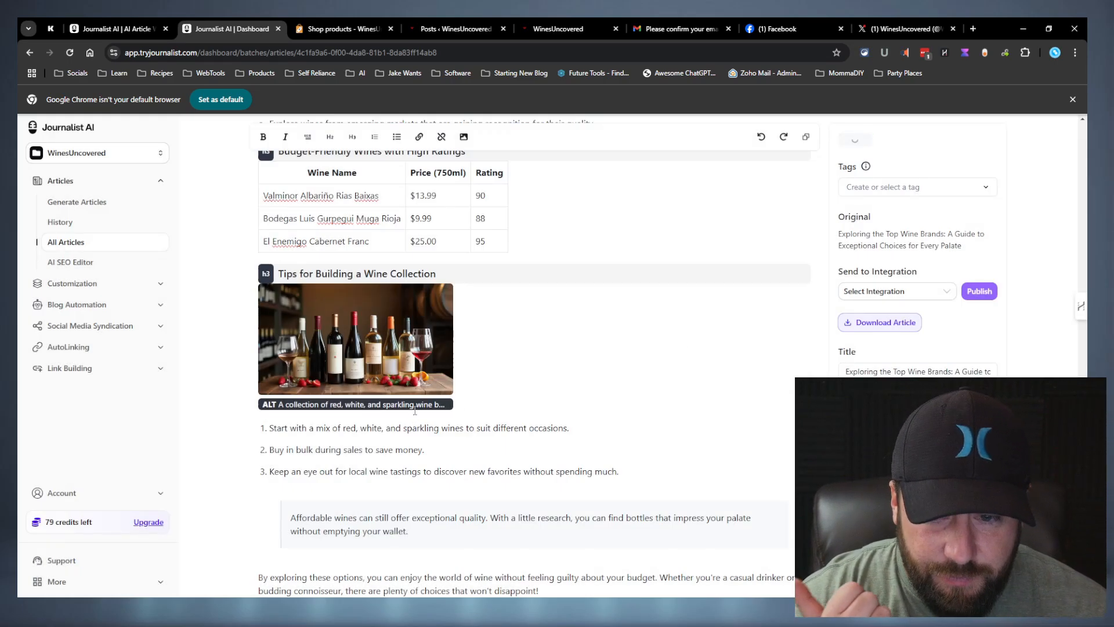
Generate new alt text for the wine collection image
click(414, 407)
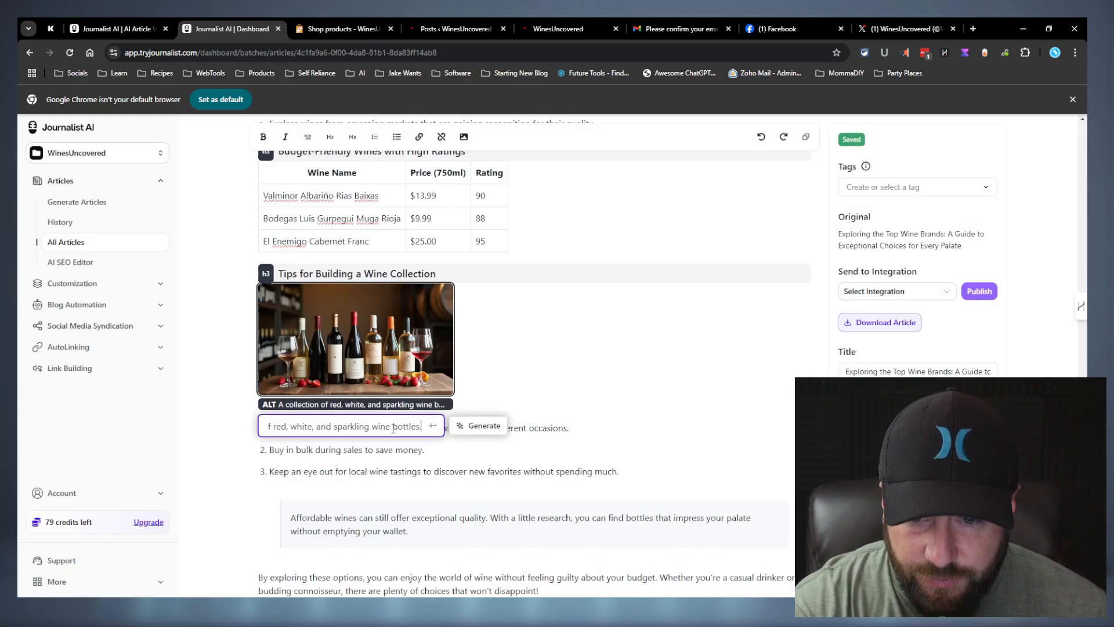
scroll(475, 368, down, 5)
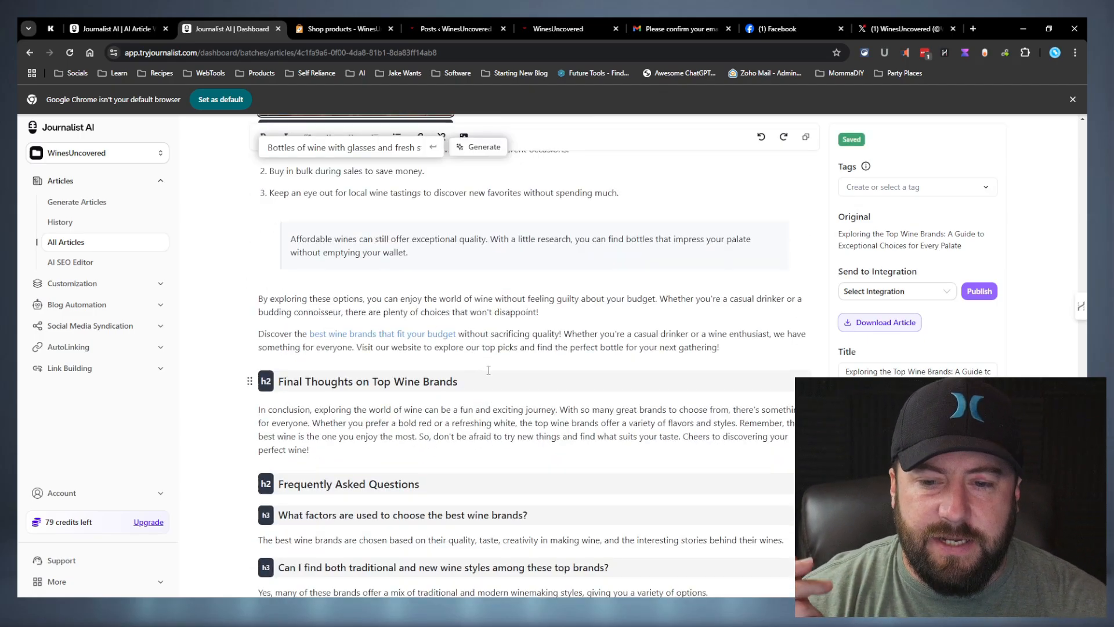
Look back over the article up to its beginning and check its Revision label
scroll(503, 373, up, 8)
scroll(516, 377, down, 15)
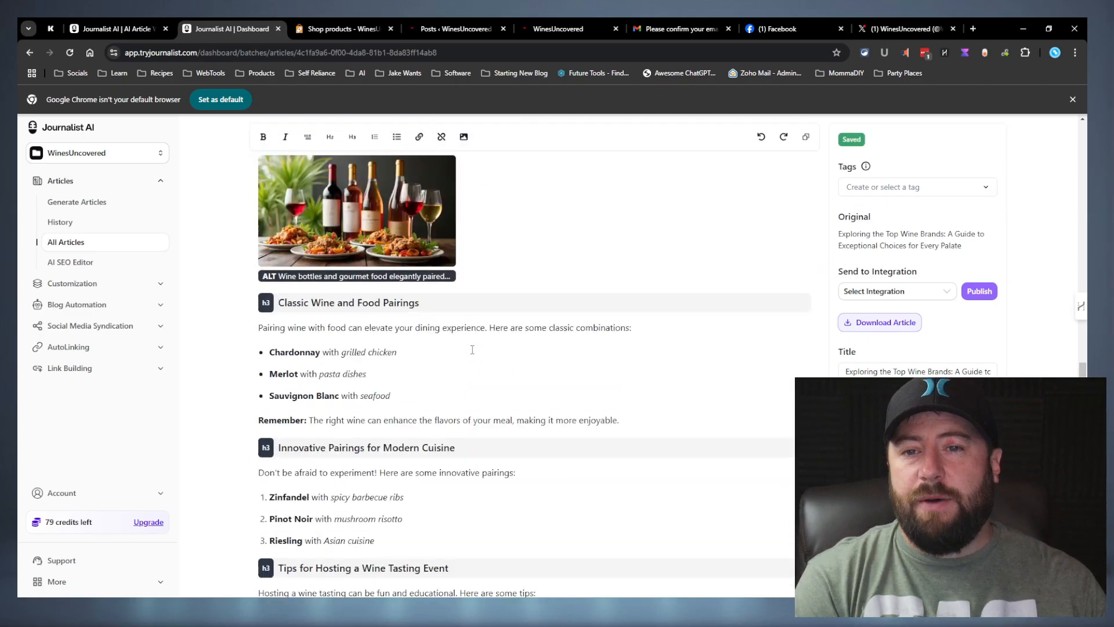
scroll(473, 350, up, 10)
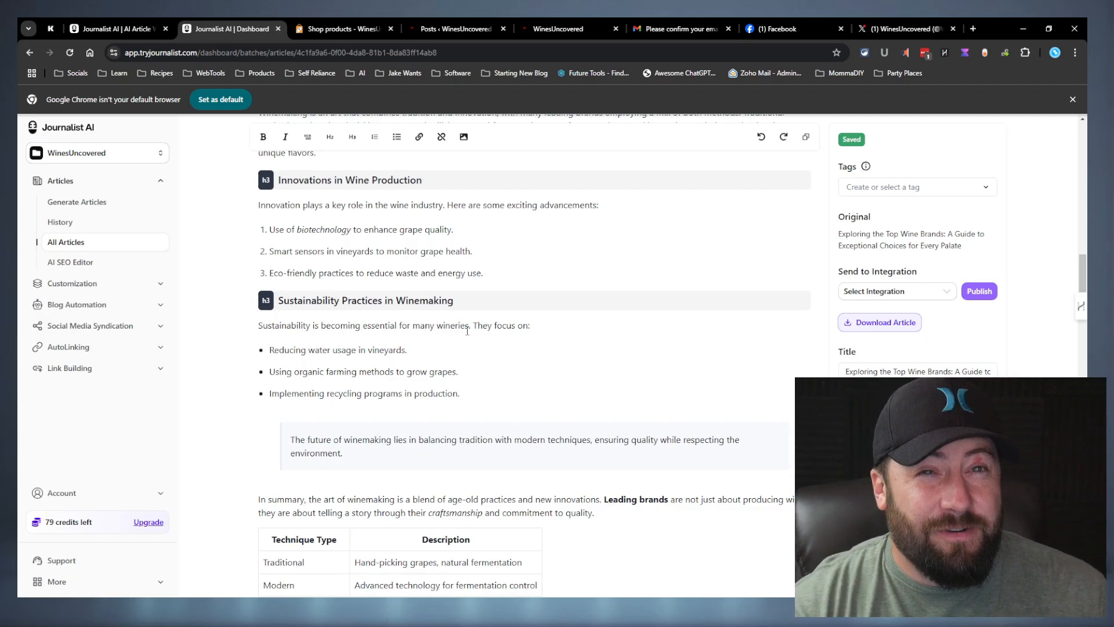
scroll(526, 307, up, 15)
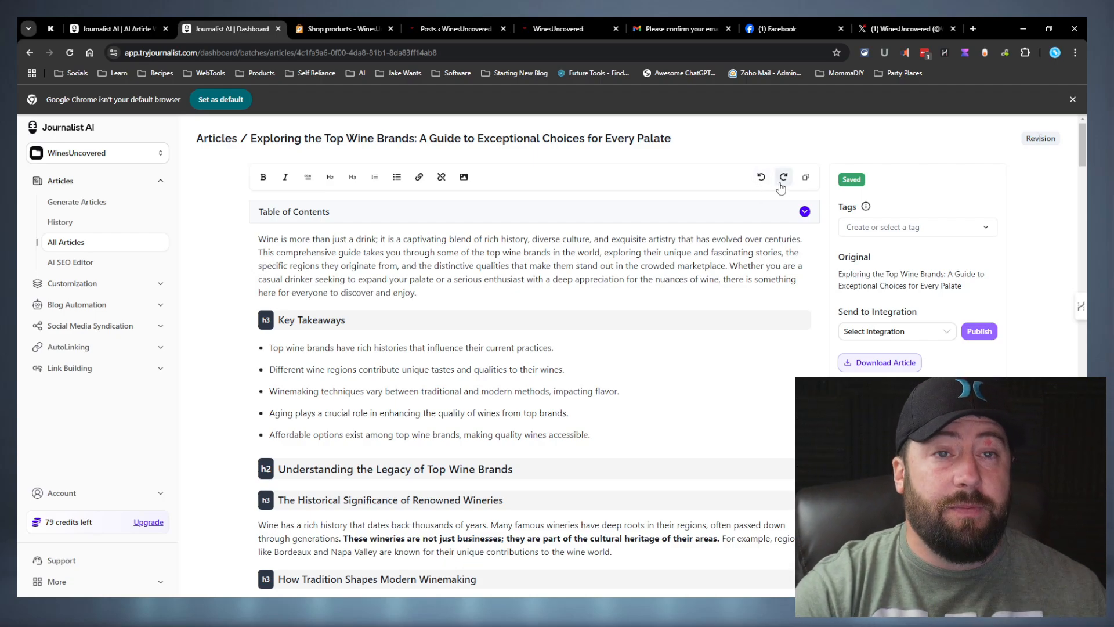
drag(1048, 139, 1020, 138)
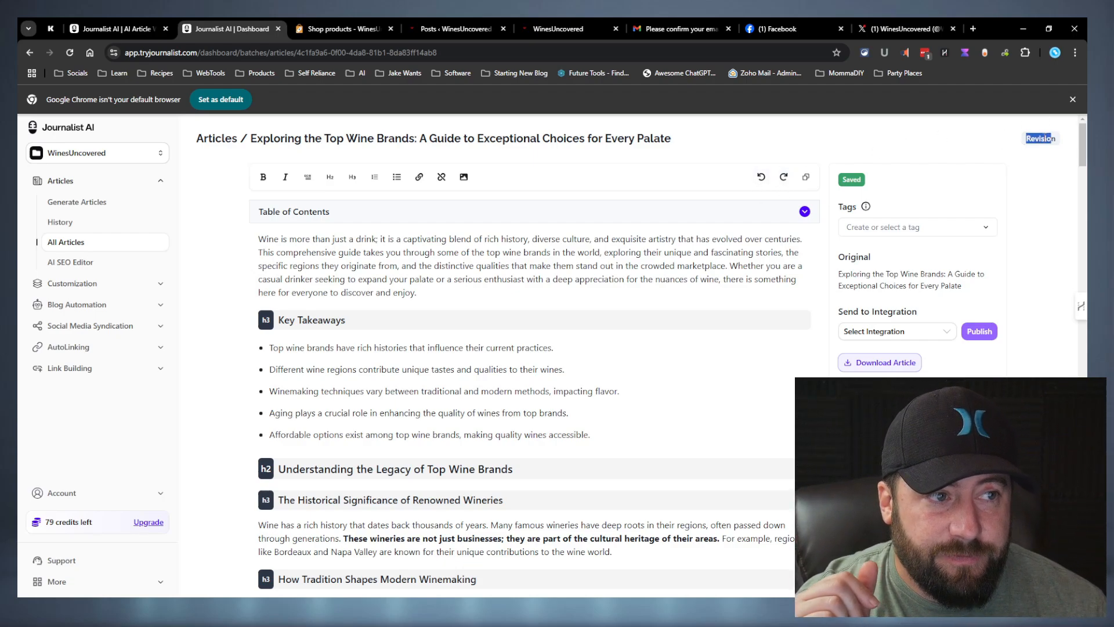
click(1049, 188)
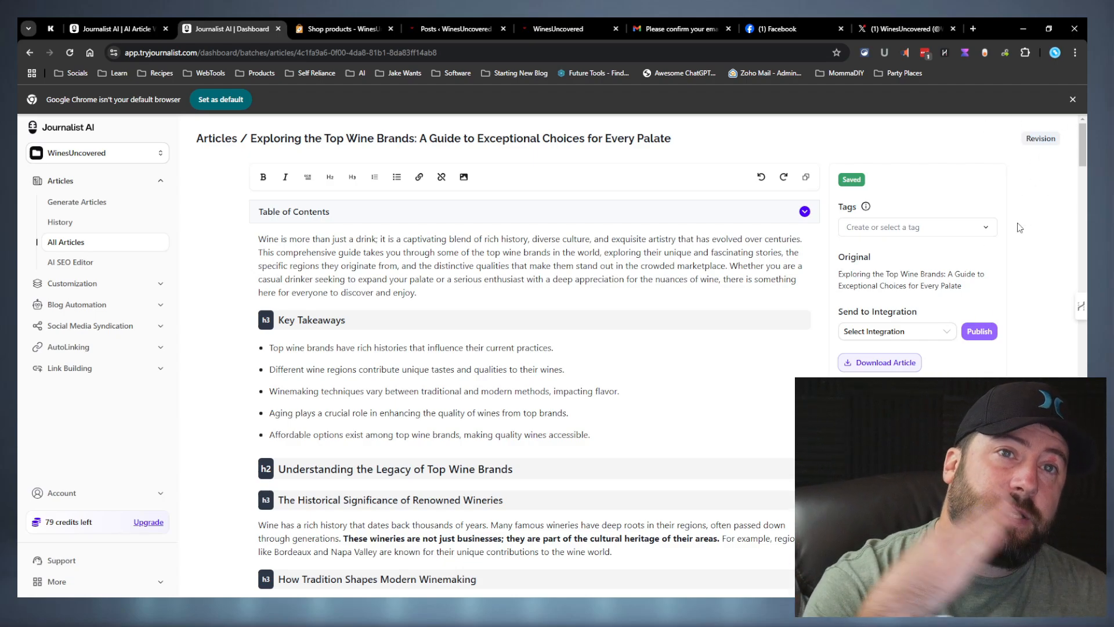
View the batch history and the list of all articles, and open the newest "Exploring the Top Wine Brands" revision
click(65, 223)
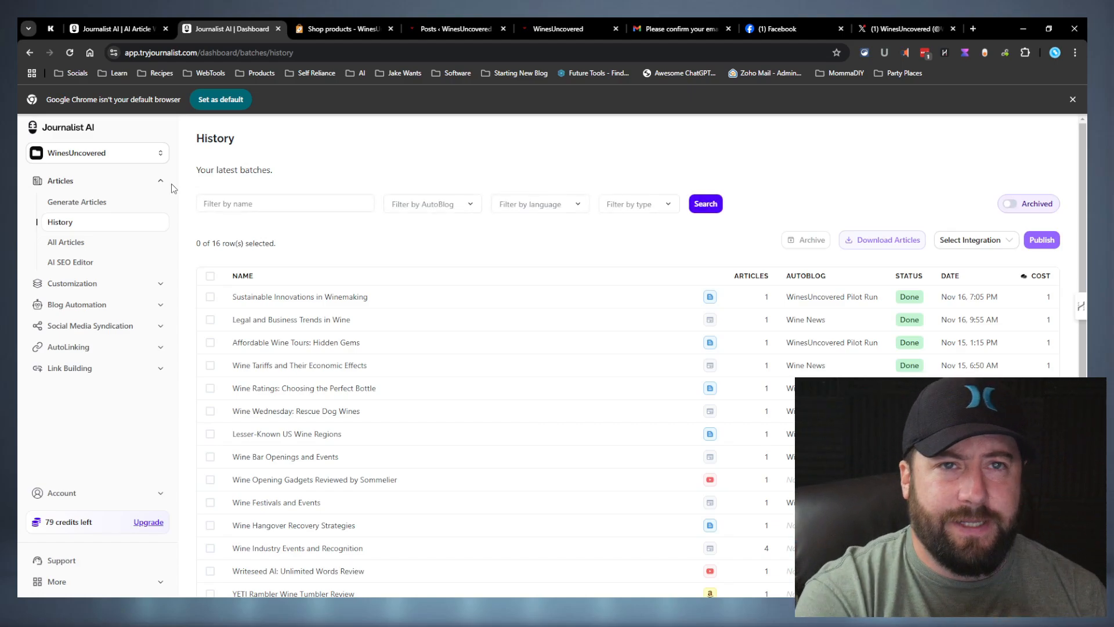
click(65, 242)
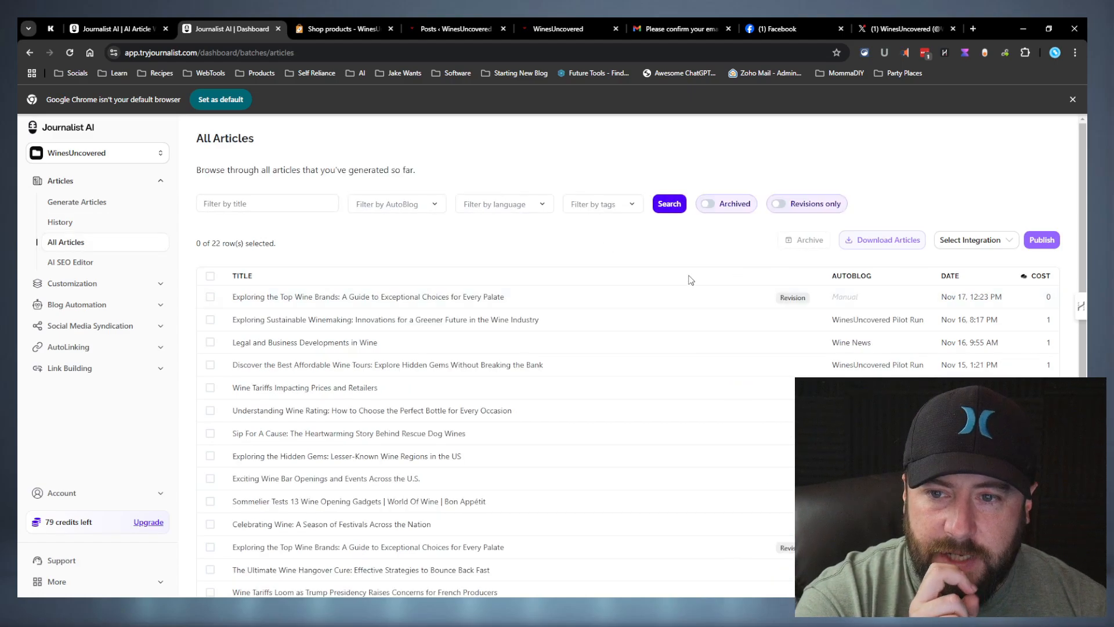
click(858, 290)
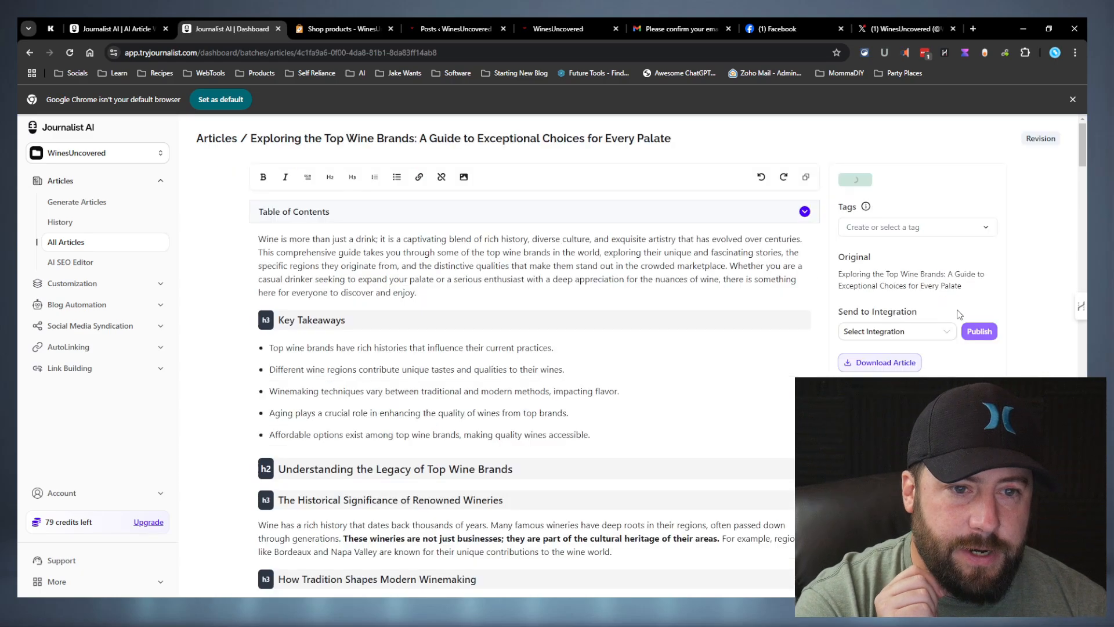
Return to the list of all articles, filter it to revisions only, and remove that filter again
click(30, 53)
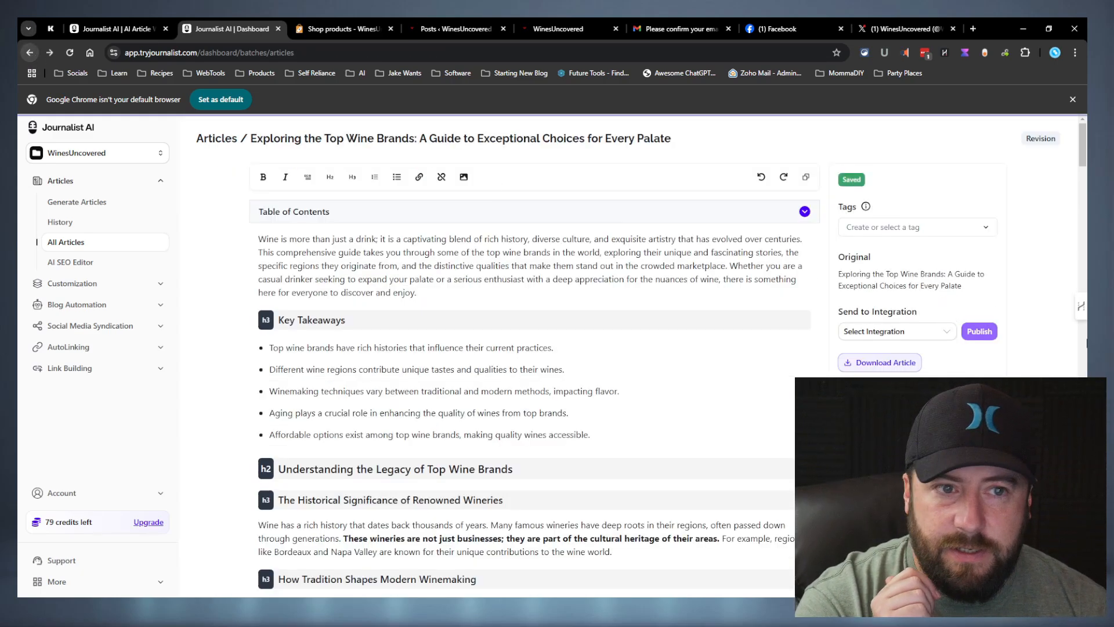
mouse_move(1061, 296)
mouse_down()
mouse_move(1036, 304)
mouse_move(1049, 300)
mouse_up()
click(1040, 304)
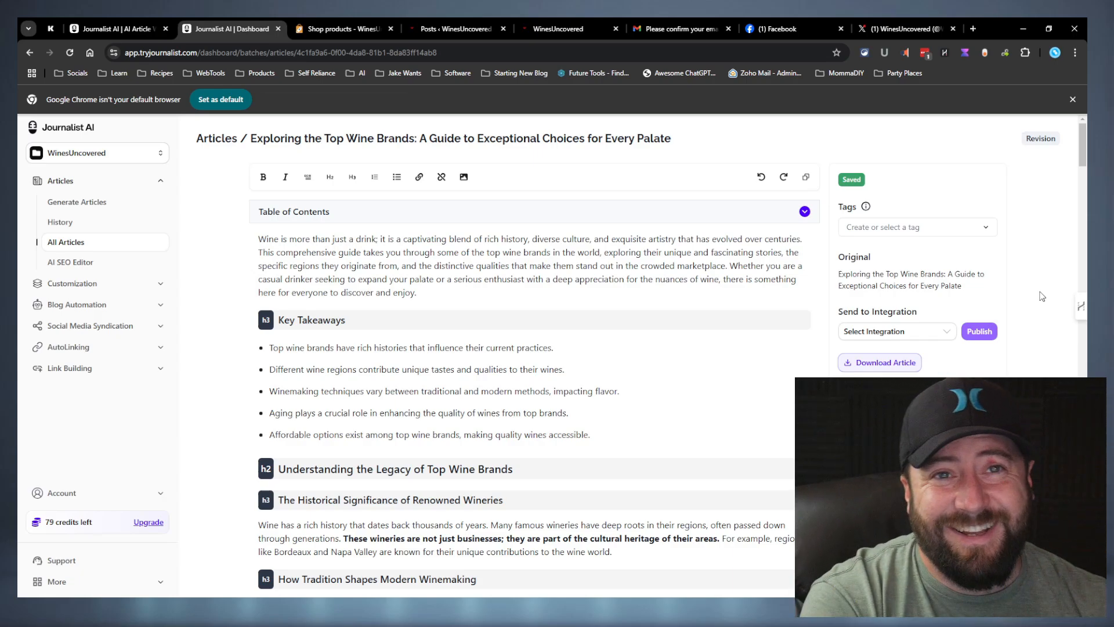
click(31, 53)
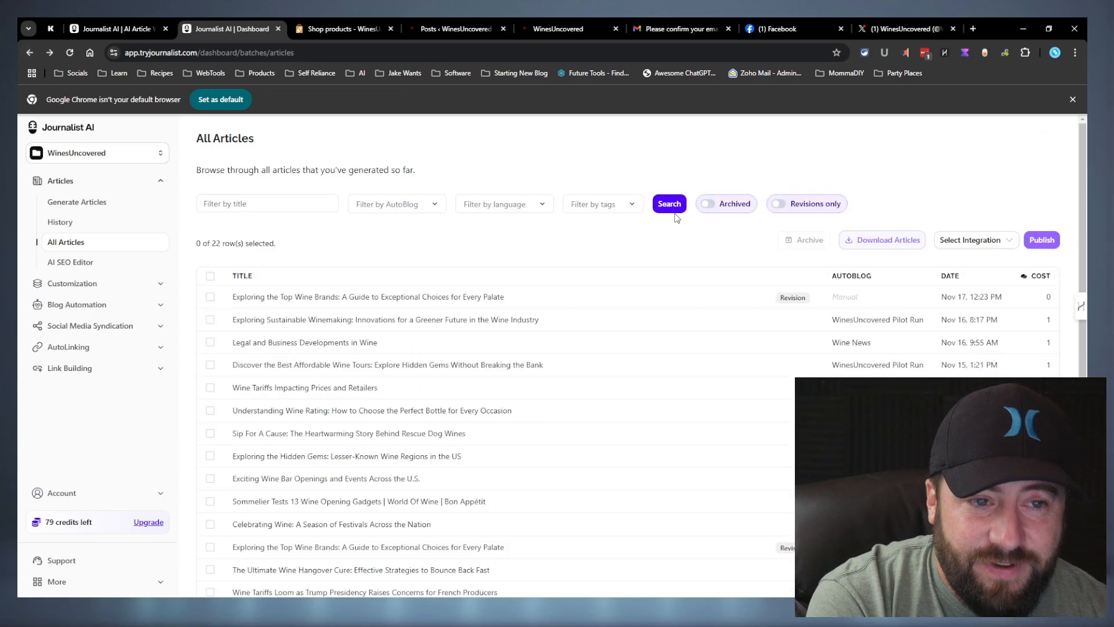
click(778, 203)
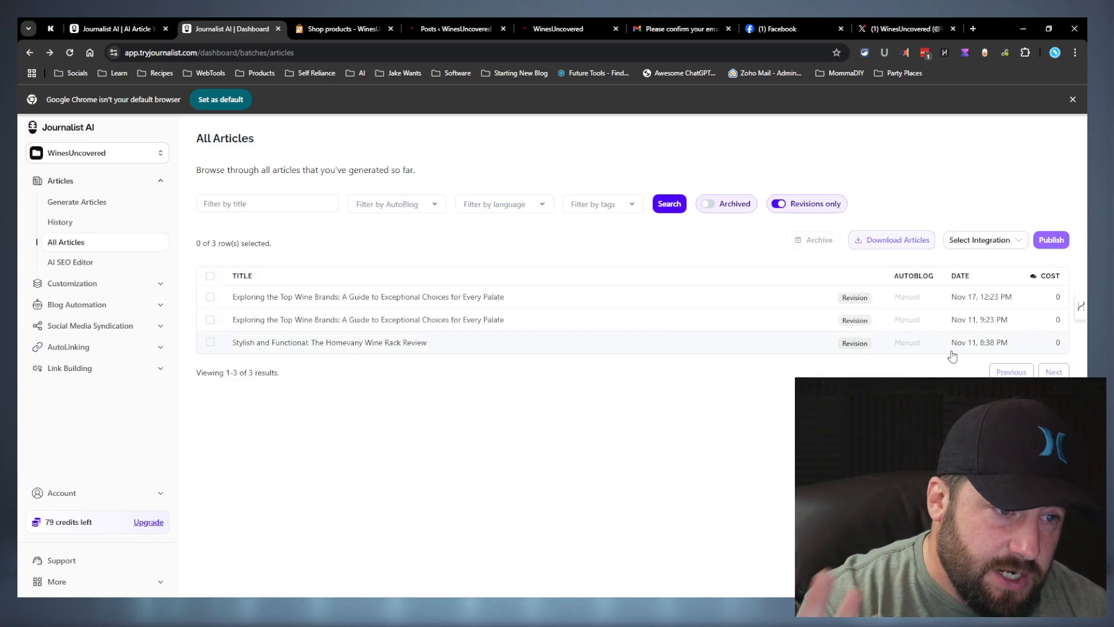
click(772, 204)
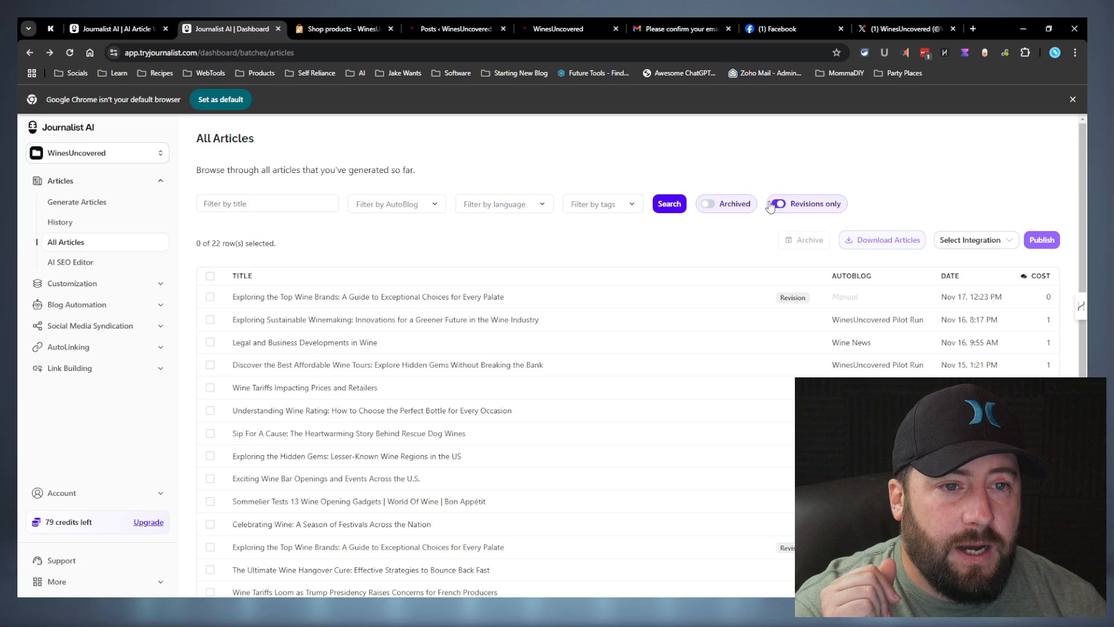
Filter the list of all articles to archived ones only, and remove that filter again
click(729, 204)
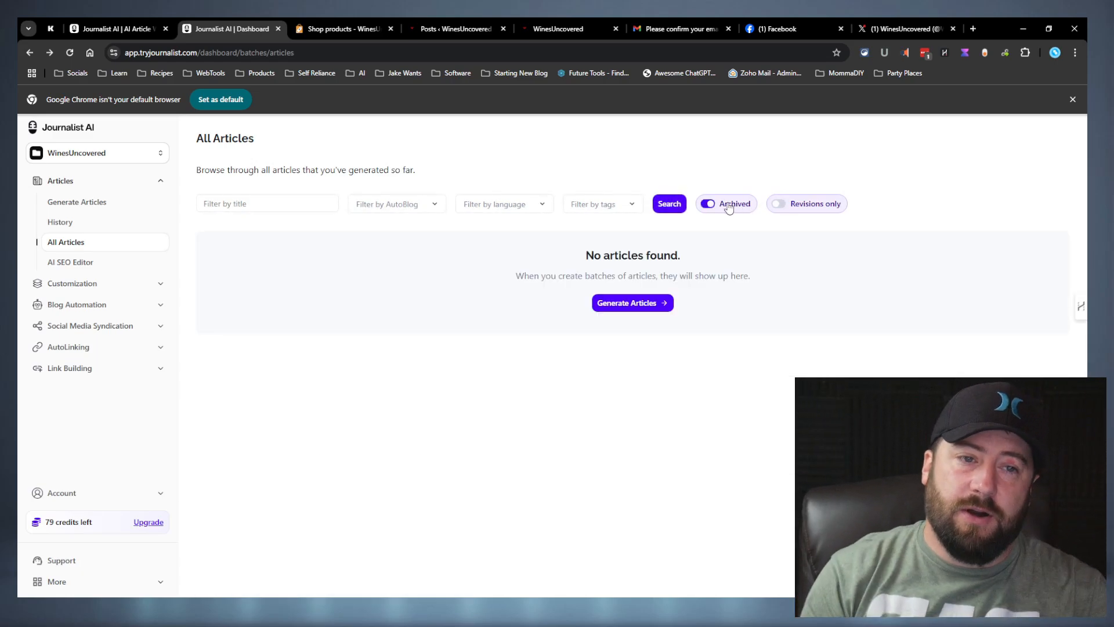
click(729, 204)
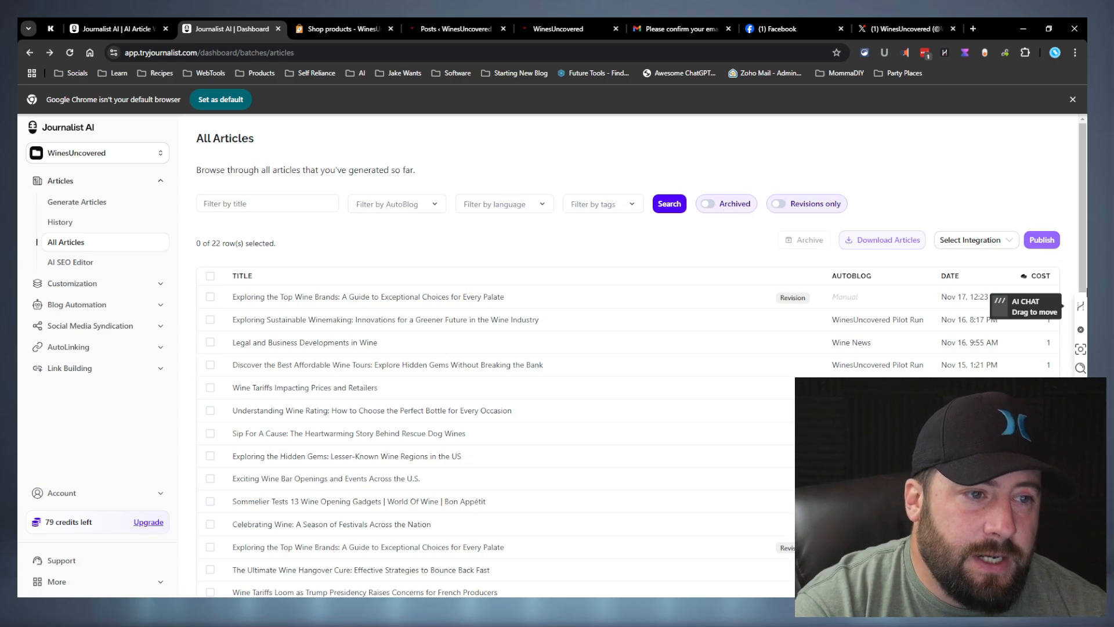
Select all articles on the current page of the list and view the integrations available for publishing them
click(990, 240)
click(215, 280)
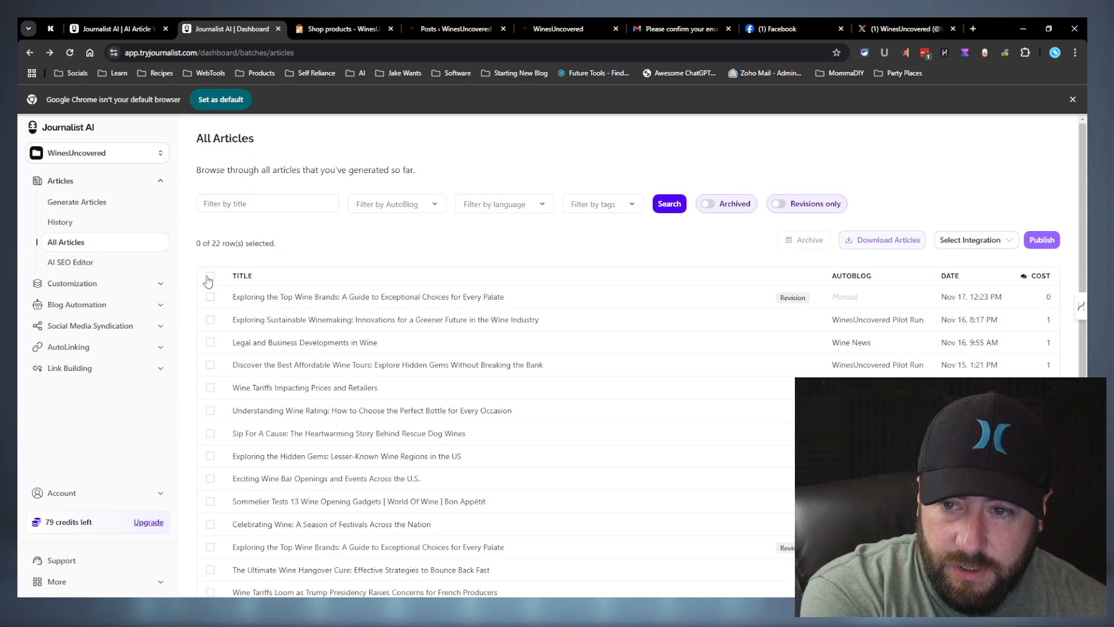
click(212, 277)
click(987, 240)
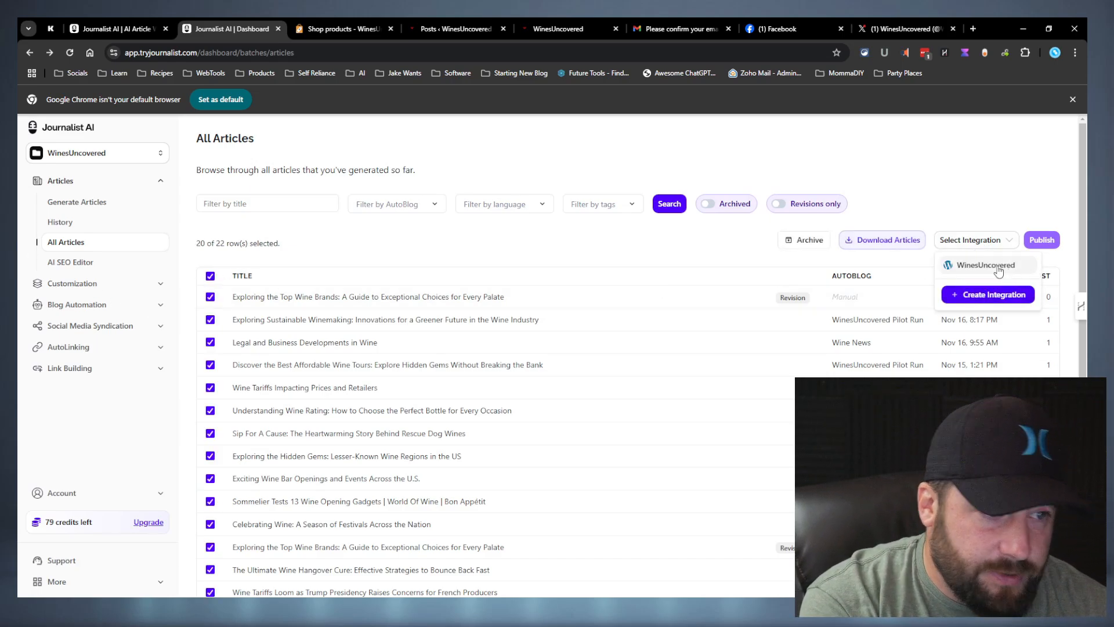
click(943, 162)
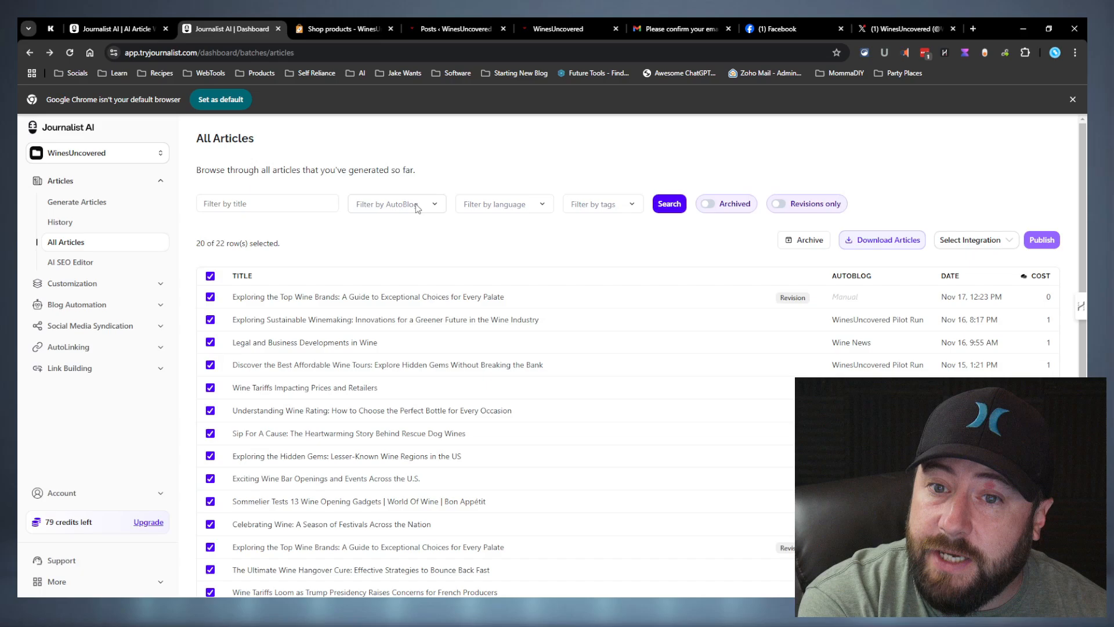
Open the article generation form and choose AI News as the article type
click(99, 223)
click(108, 204)
click(273, 210)
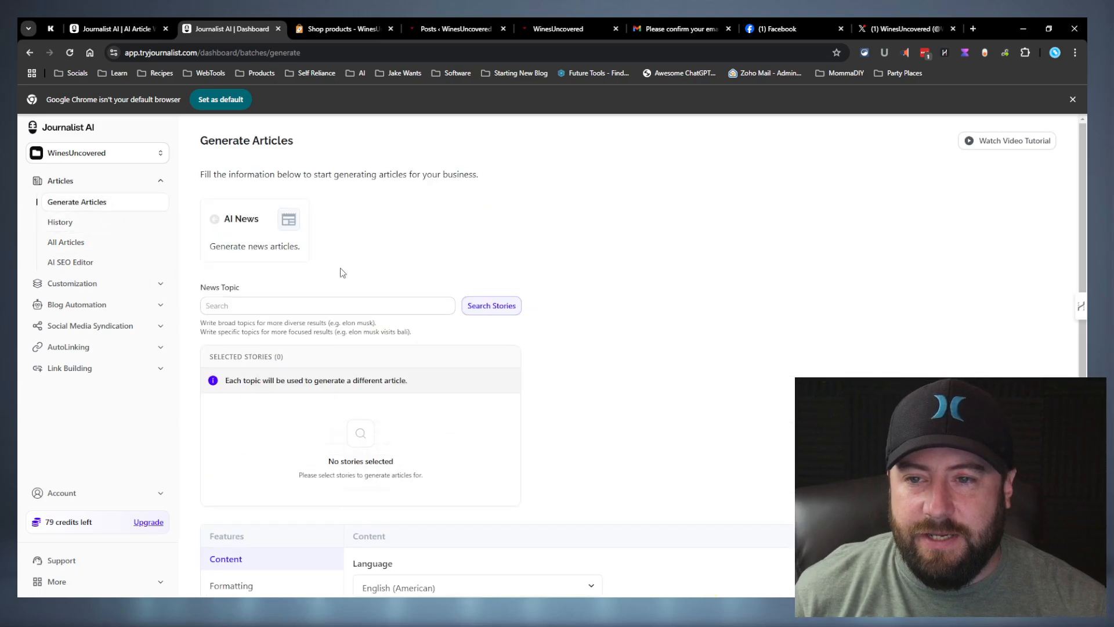
scroll(364, 275, down, 3)
scroll(365, 274, up, 3)
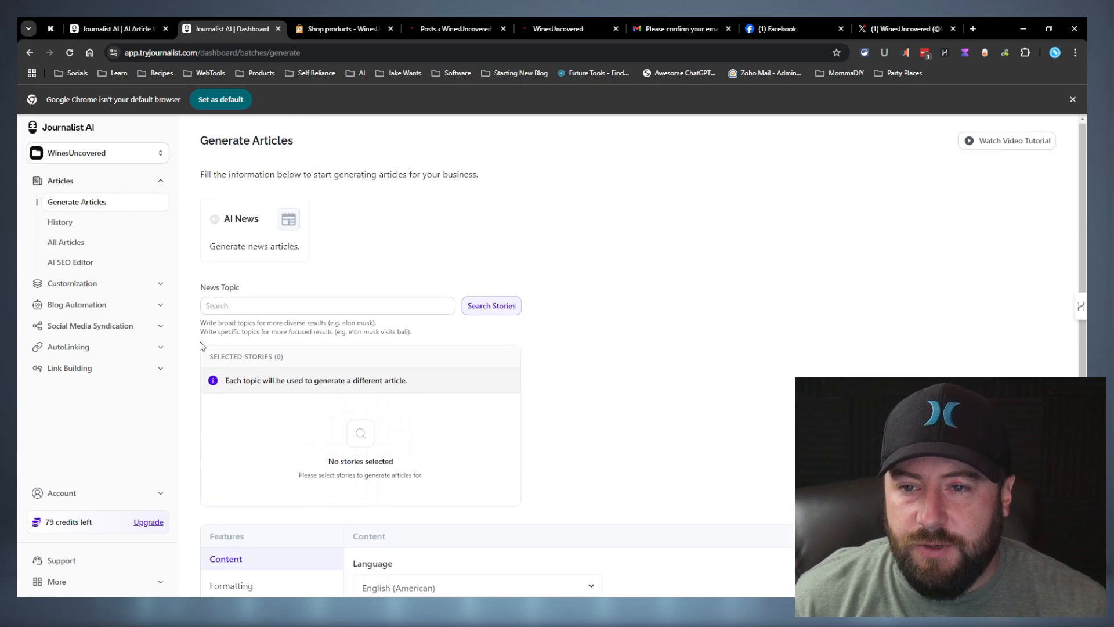
Set the news topic to "wine region" and search for stories about it
click(280, 306)
text(wine region)
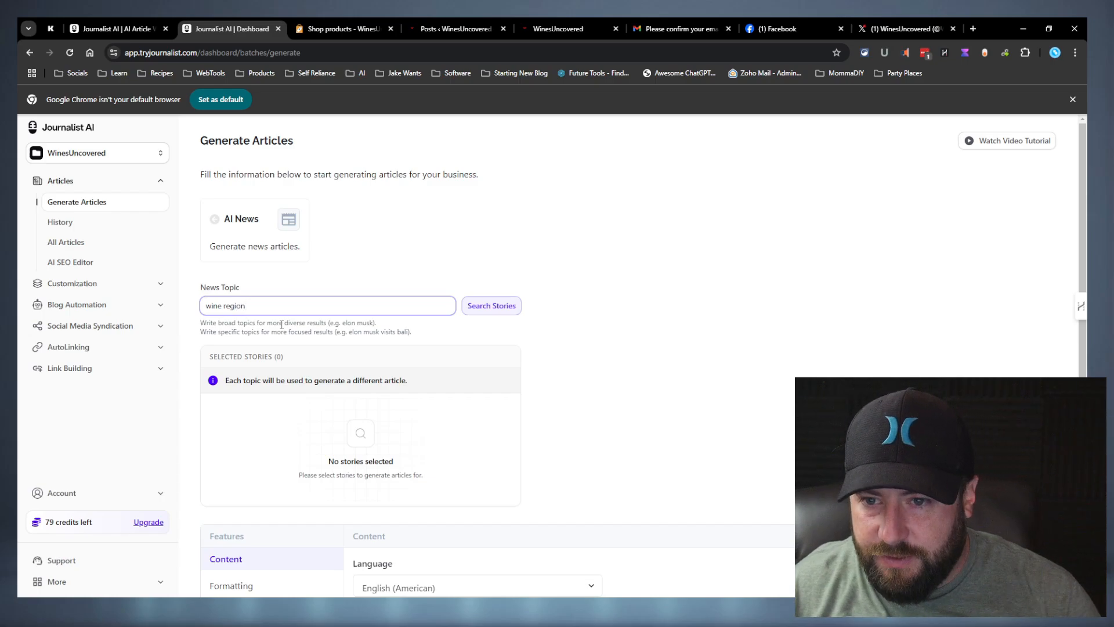
text(s)
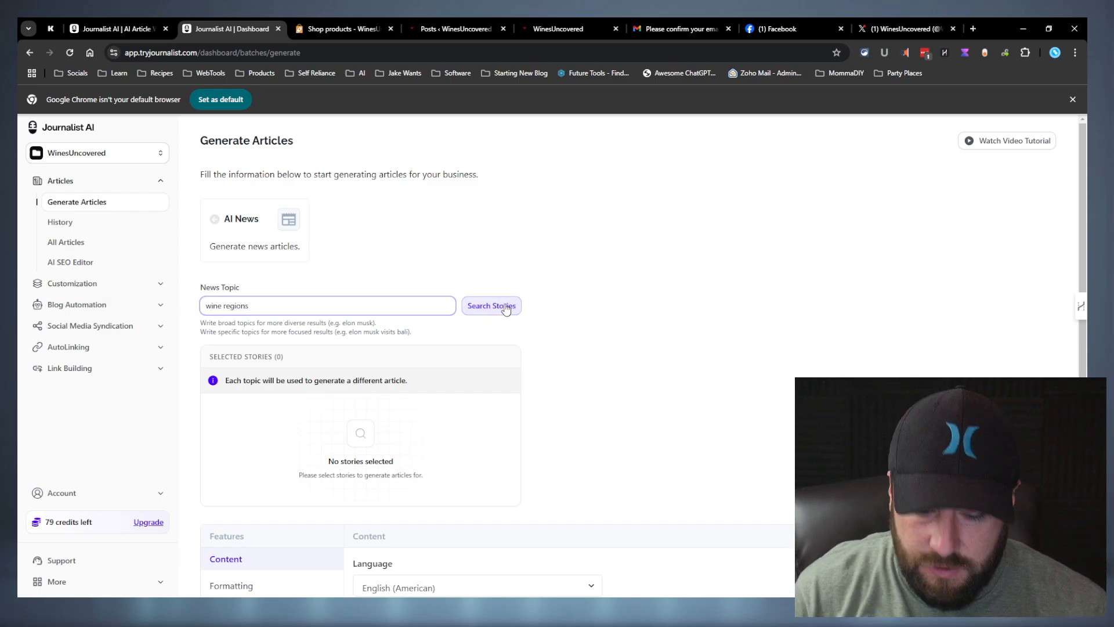
key(BackSpace)
click(506, 307)
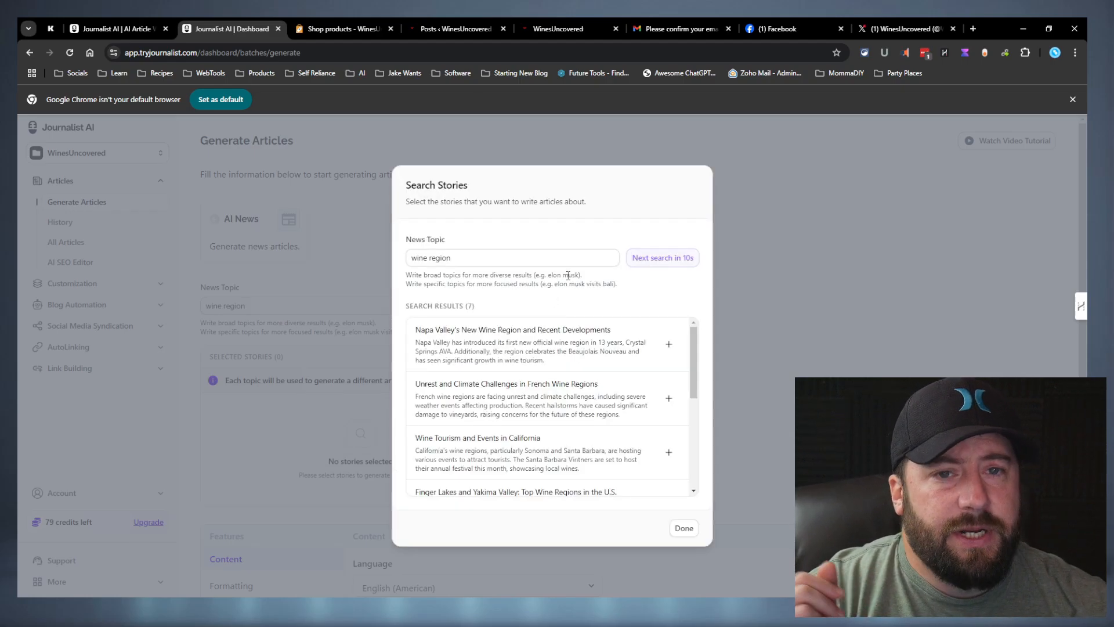
Add the Napa Valley, French wine regions unrest and California wine tourism stories to the selection, and finish the story search
scroll(599, 357, down, 4)
scroll(599, 357, up, 3)
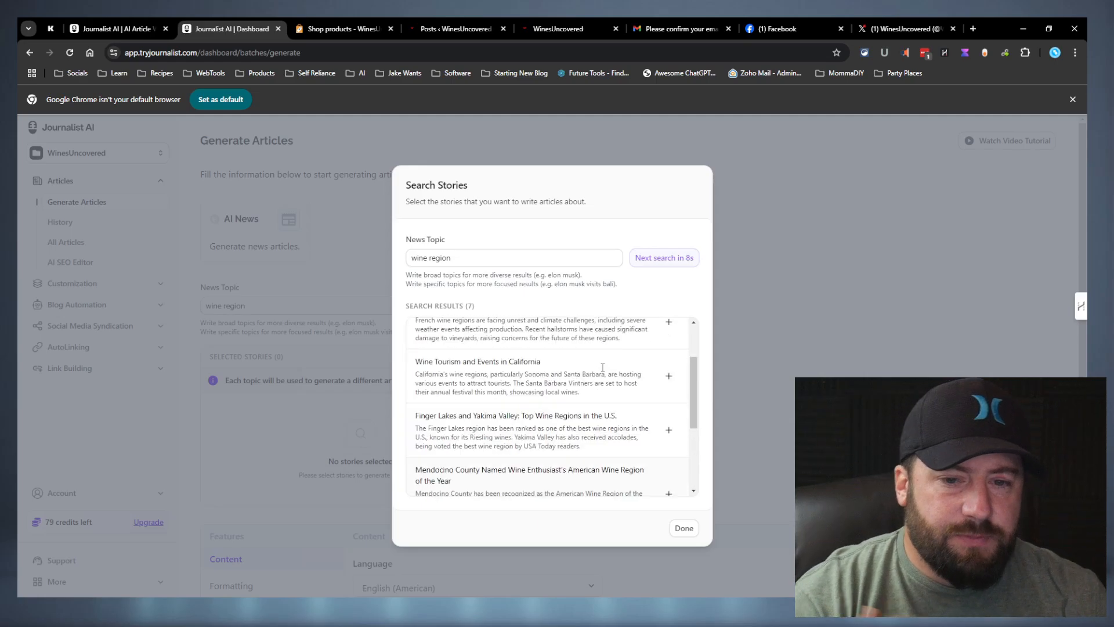
scroll(603, 366, up, 2)
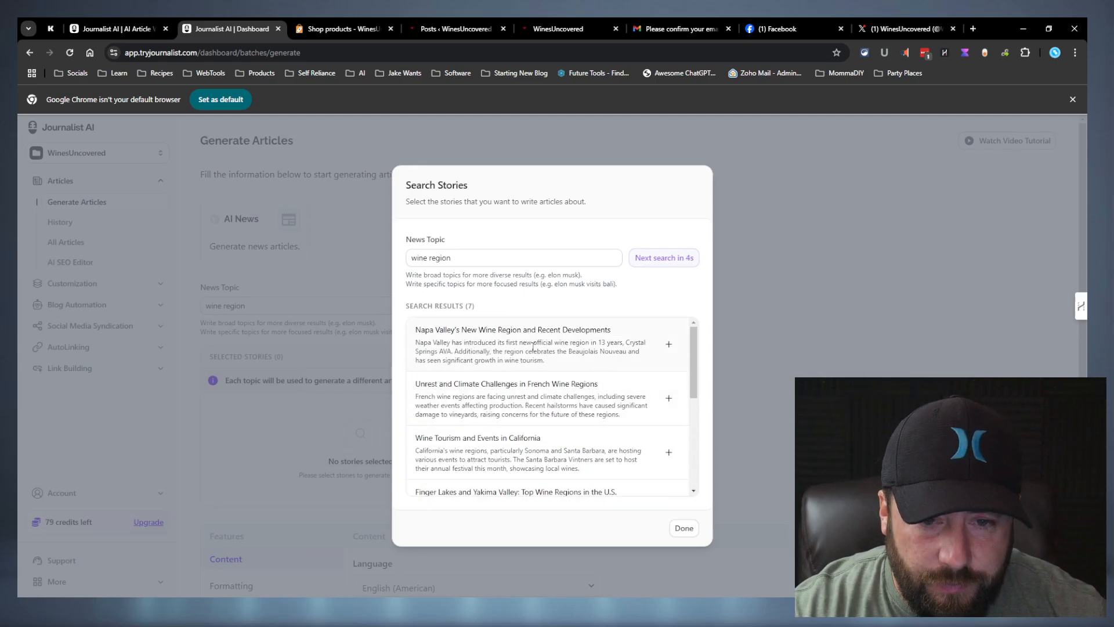
click(669, 344)
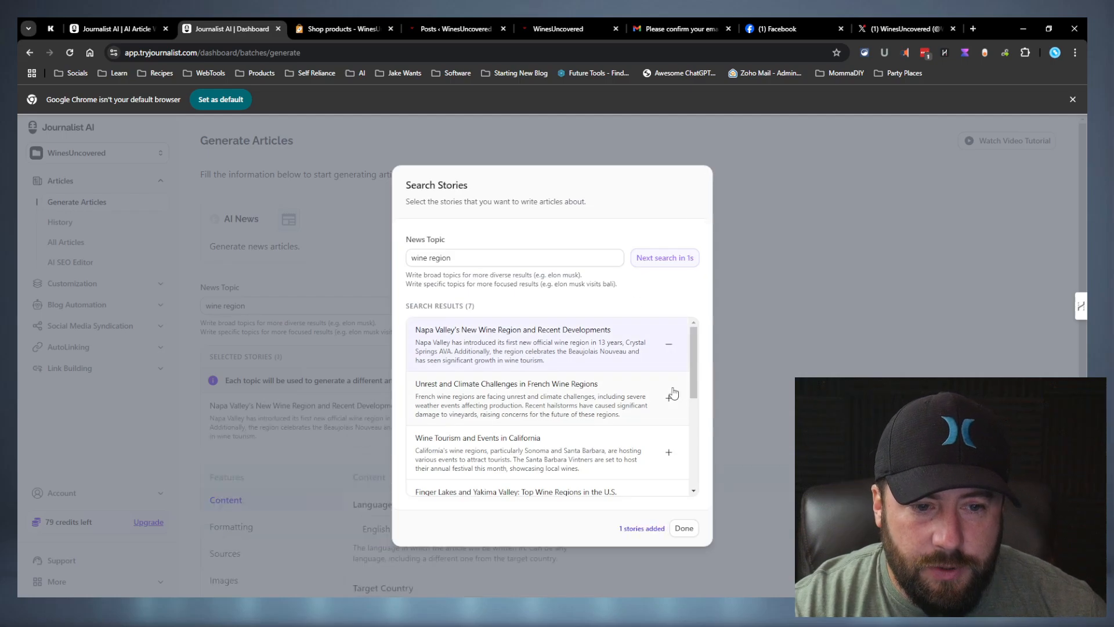
click(668, 398)
click(669, 452)
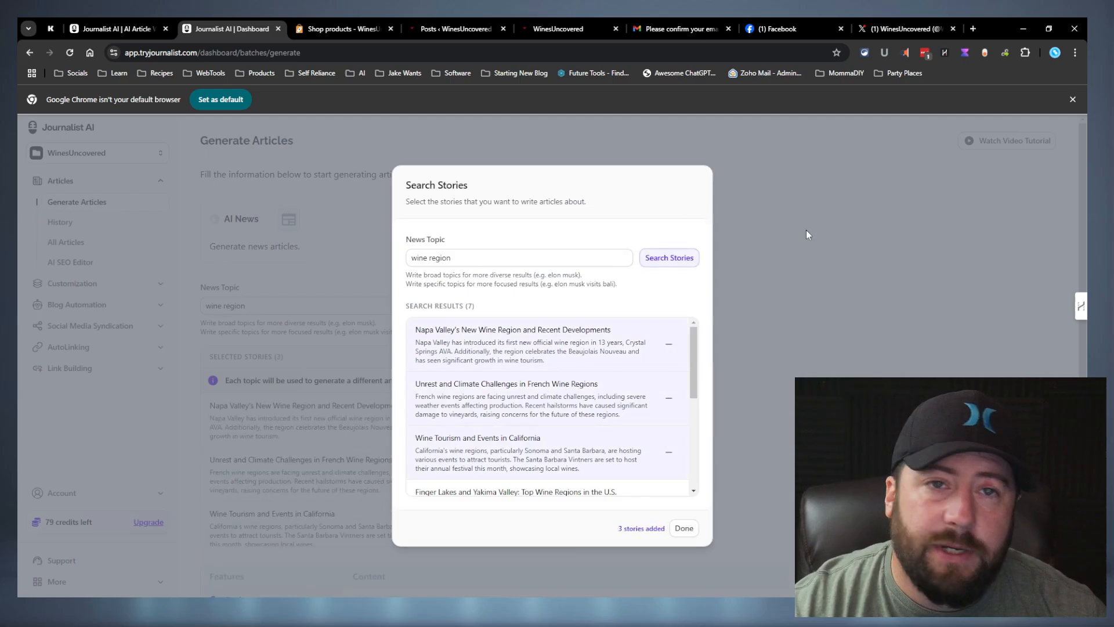
click(684, 528)
Toggle the advanced options in the content settings a few times and leave them switched off
scroll(373, 376, down, 3)
scroll(368, 301, down, 2)
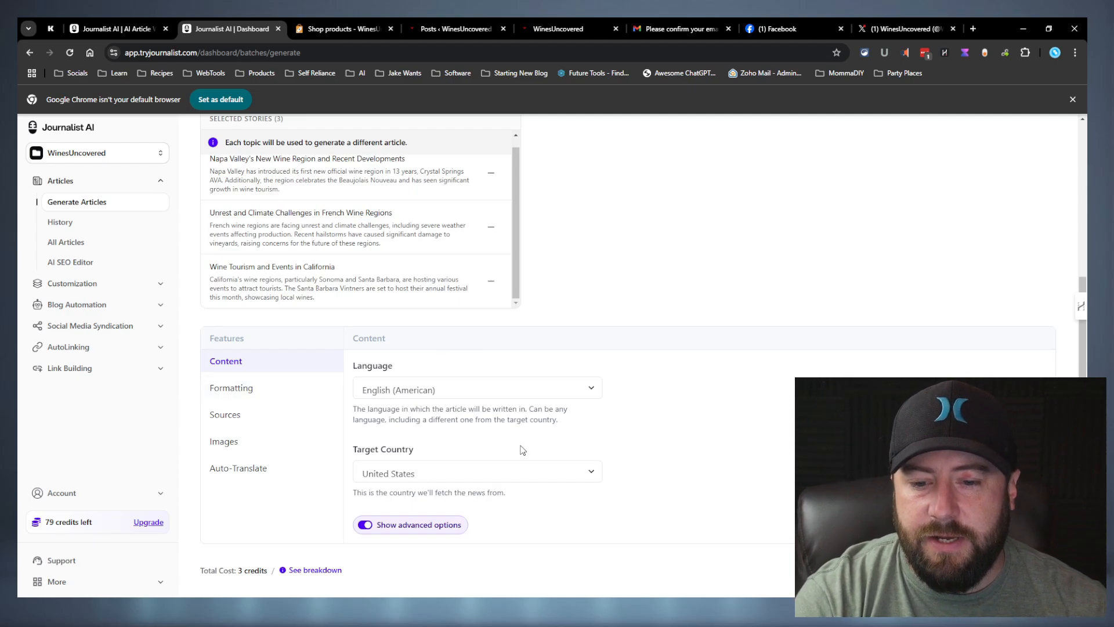
click(404, 525)
click(404, 526)
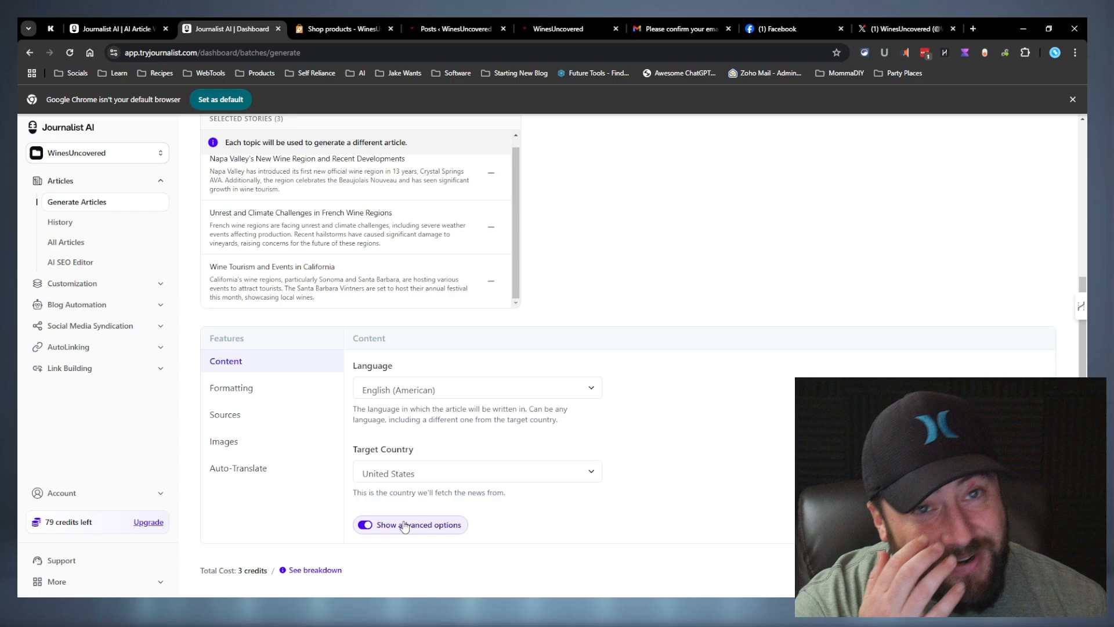
click(404, 525)
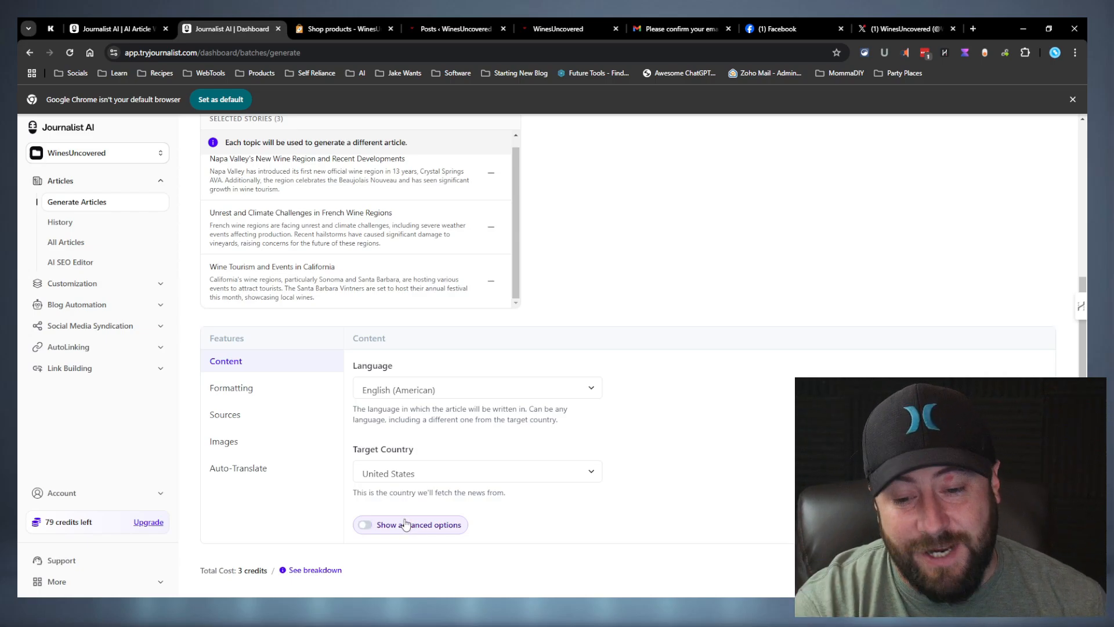
click(404, 525)
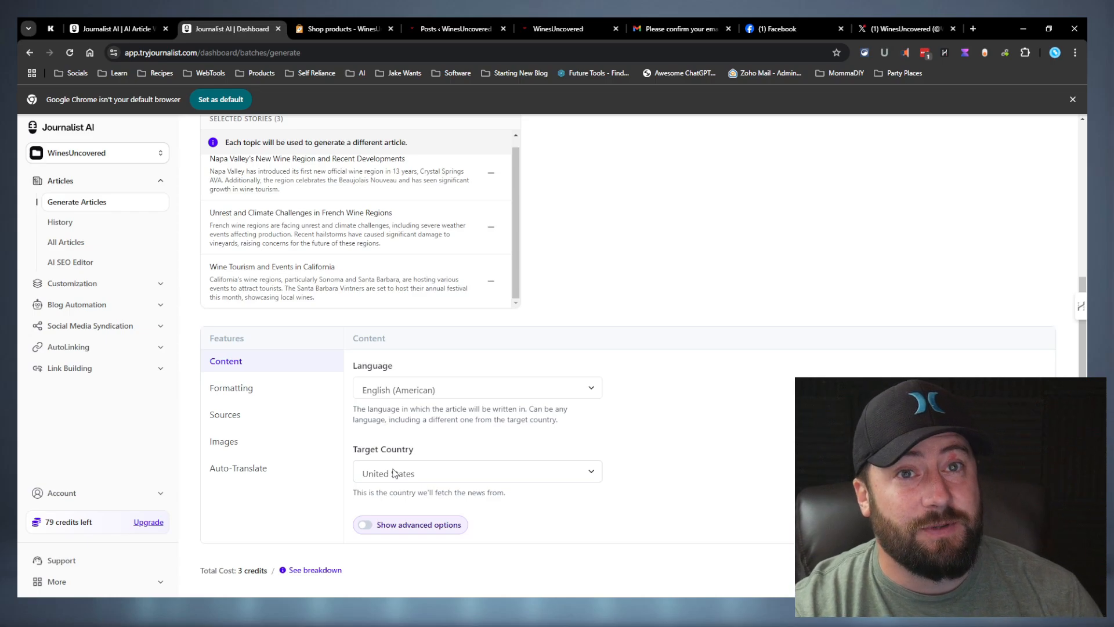
click(432, 528)
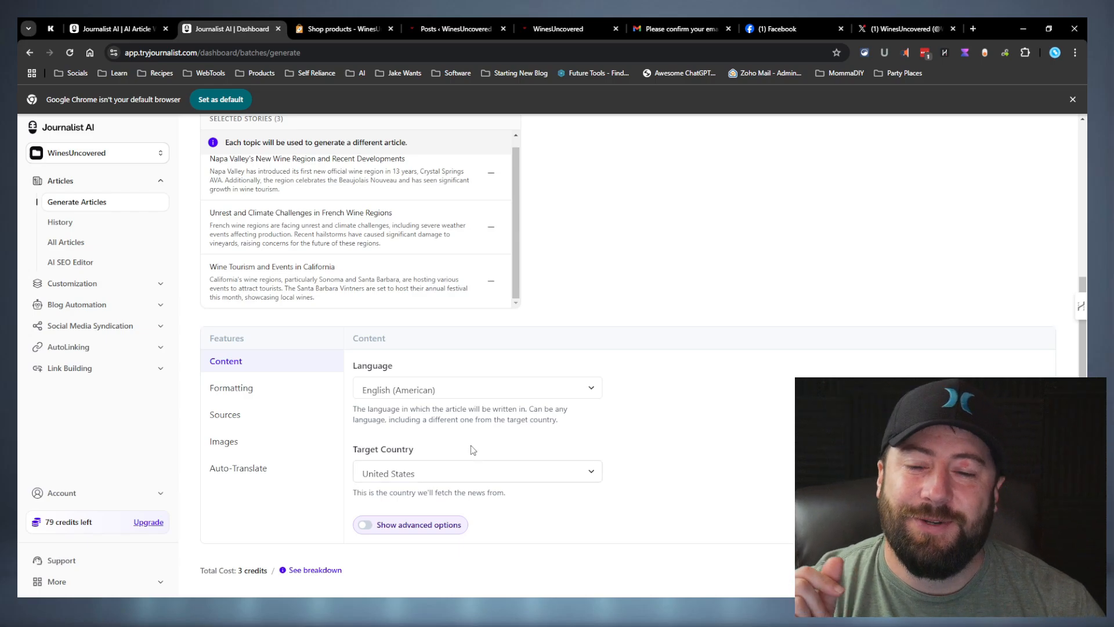
Look through the formatting, sources, images and auto-translate settings, including the heading case and secondary language choices, and return to the content settings
click(290, 392)
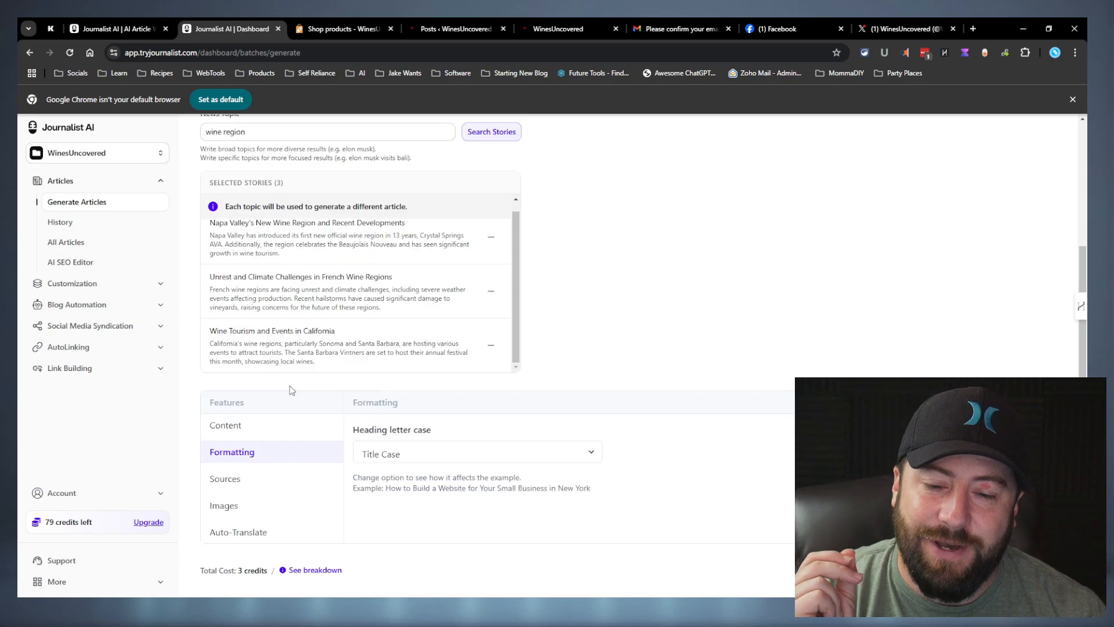
click(454, 456)
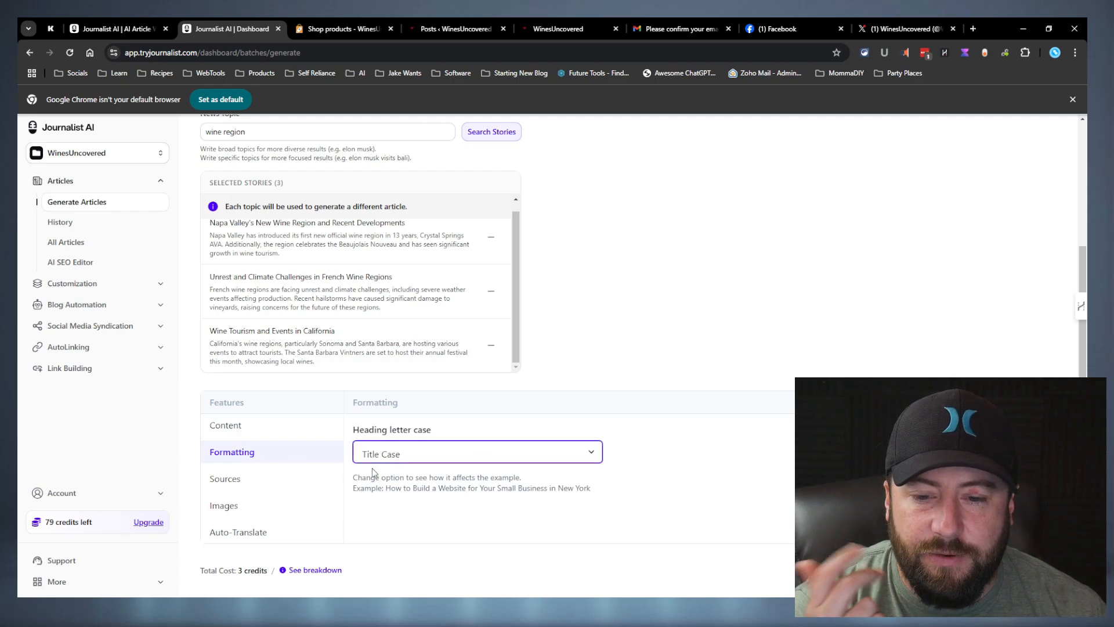
click(227, 480)
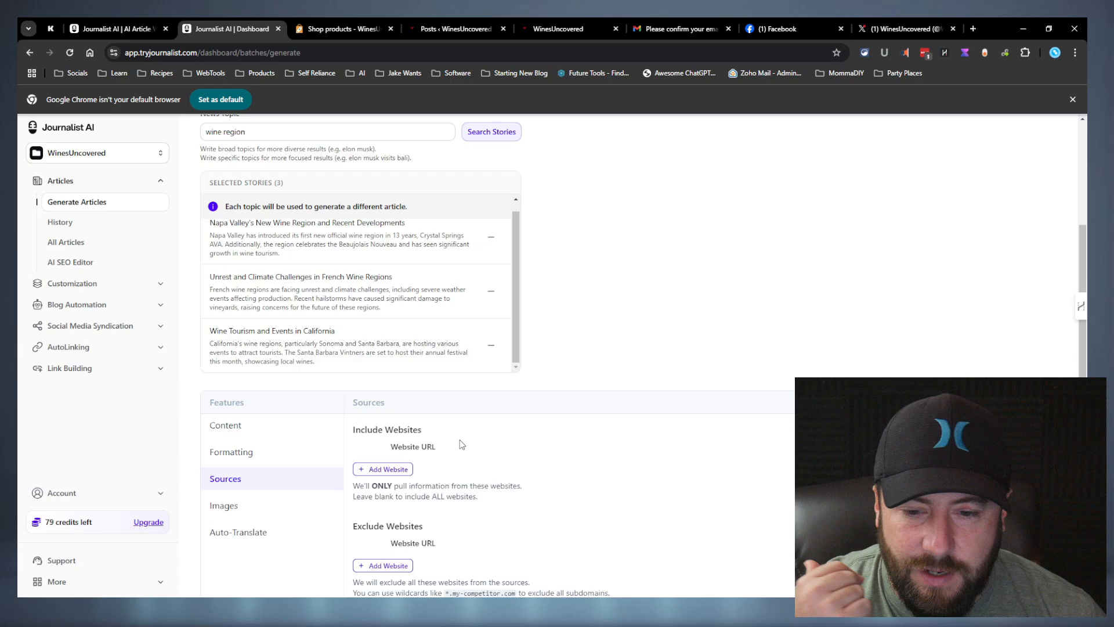
scroll(462, 445, down, 2)
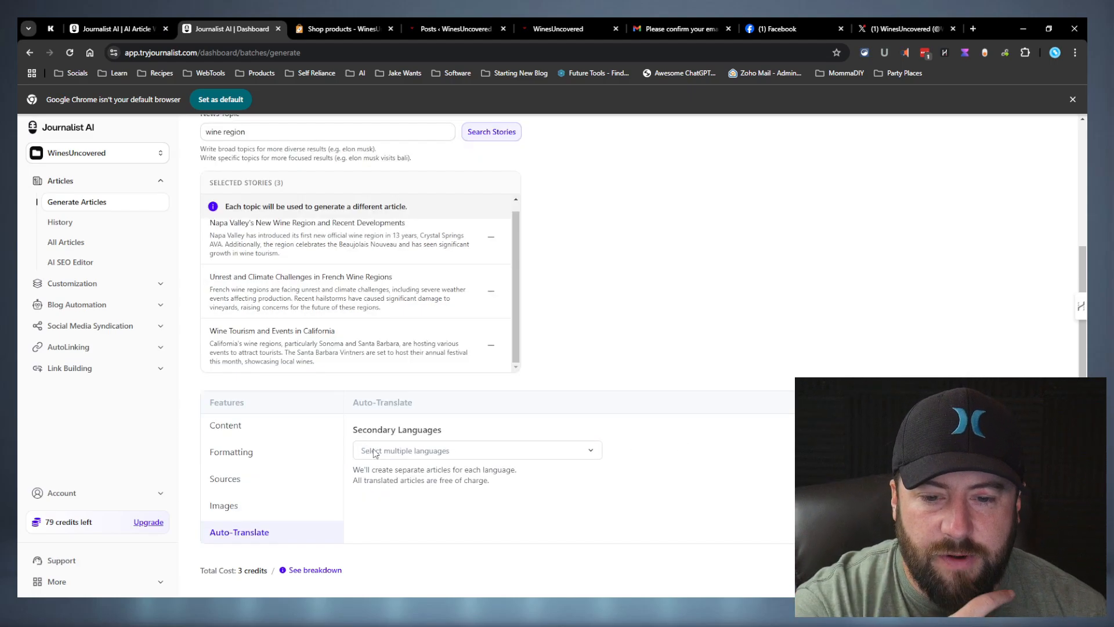
click(374, 453)
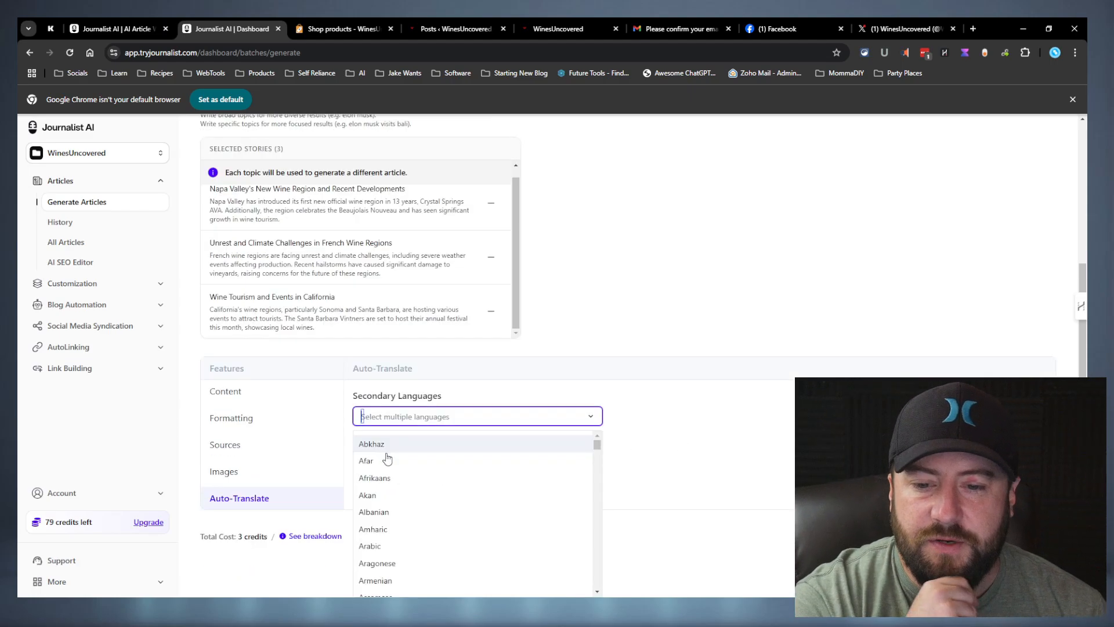
click(654, 395)
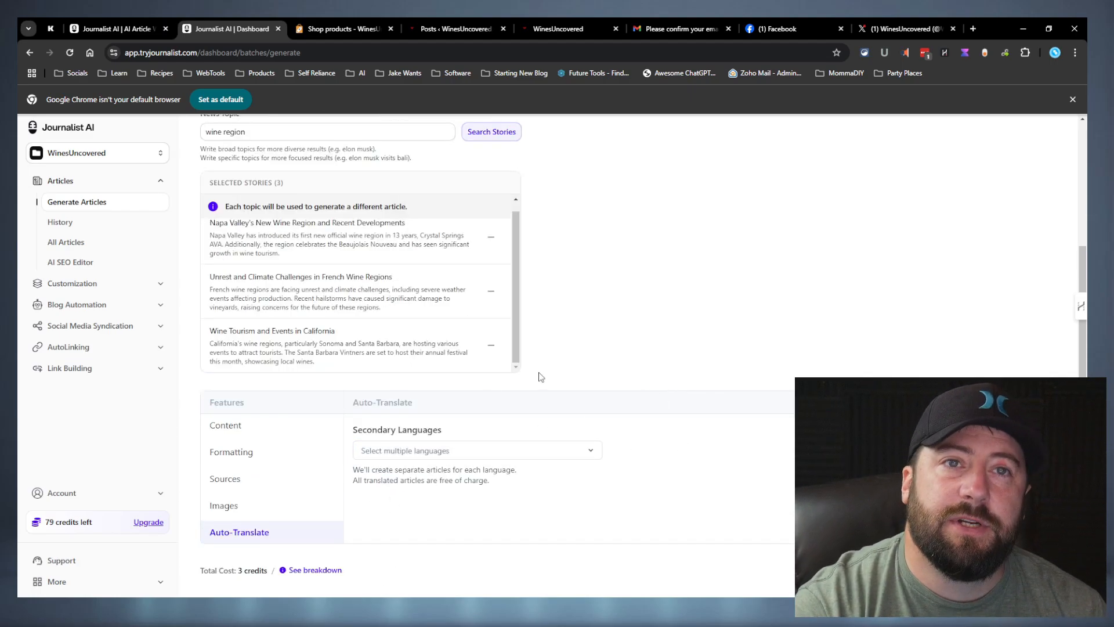
scroll(416, 514, down, 4)
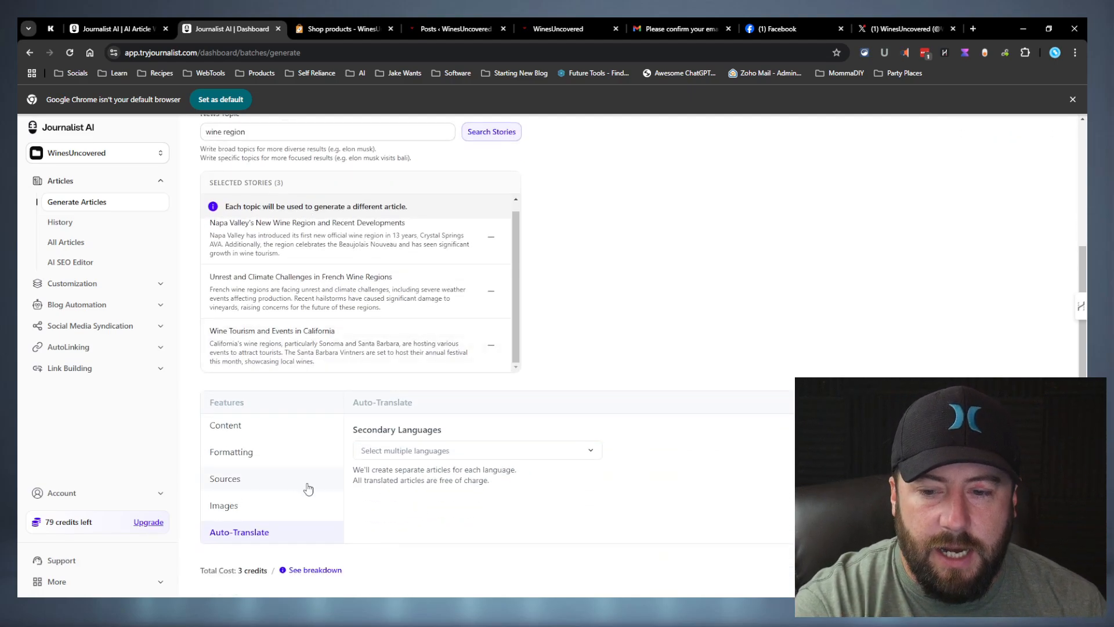
click(287, 433)
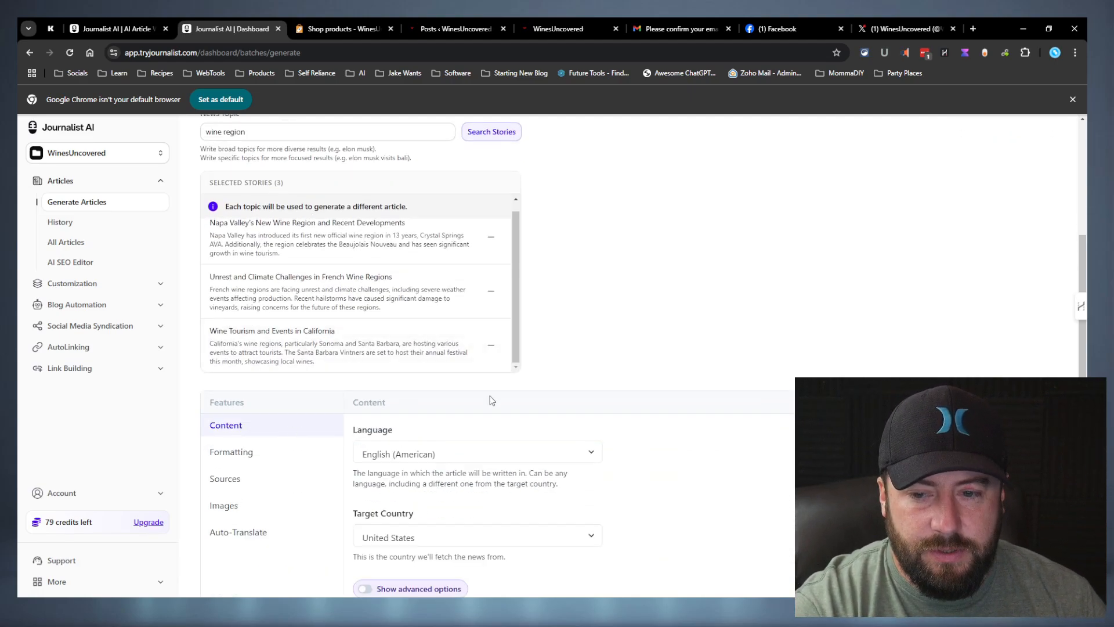
Open the "Wine Industry Events and Recognition" batch from the history and preview its article "Celebrating Wine: Highlights From Recent Festivals"
click(75, 223)
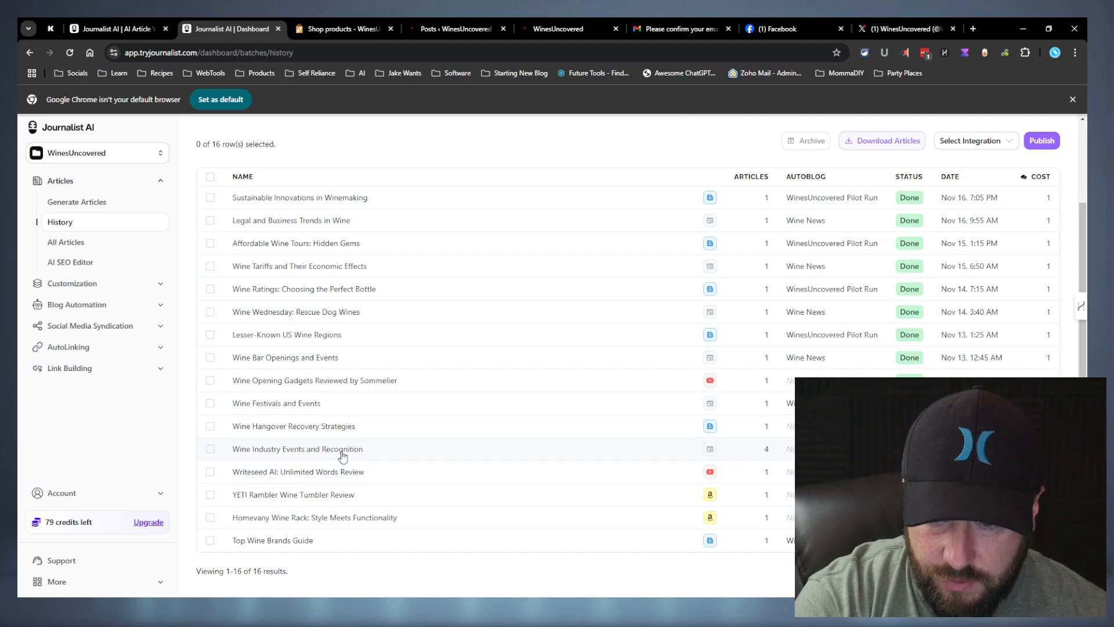
scroll(726, 307, up, 2)
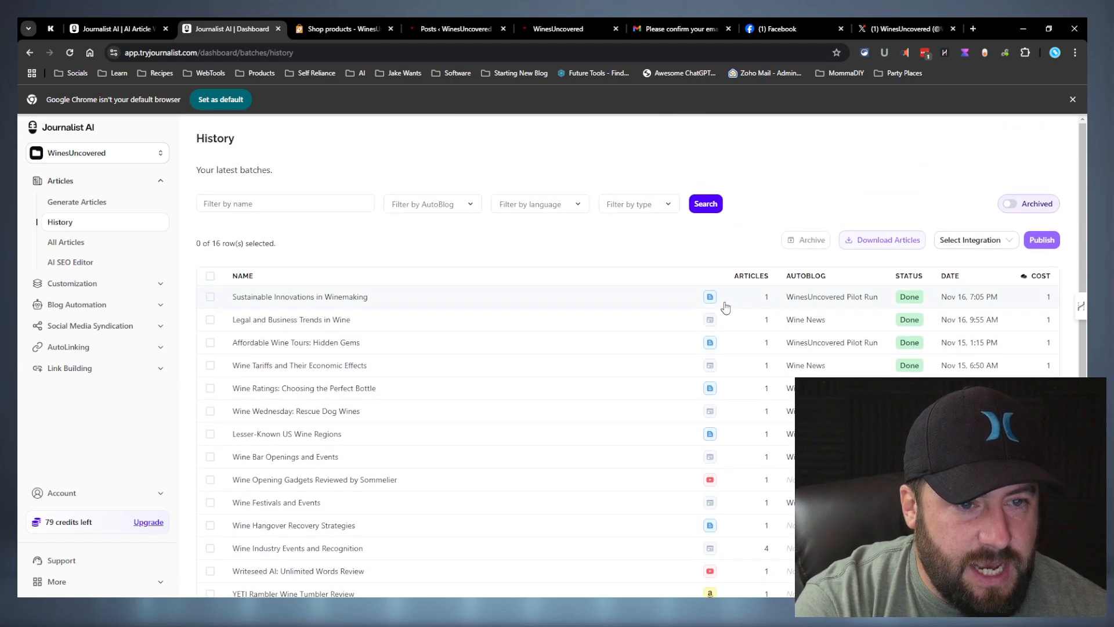
scroll(718, 297, down, 3)
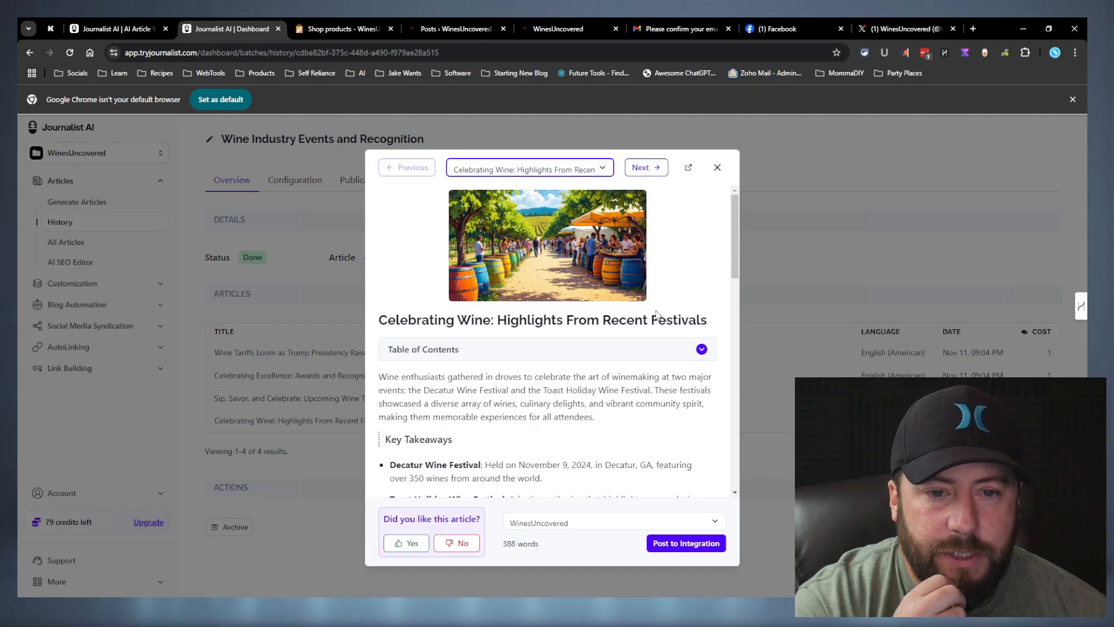
Read through the wine festivals article down to its sources and meta description, check its word count, and close the preview
scroll(656, 316, down, 13)
drag(384, 281, 346, 381)
scroll(557, 407, up, 1)
scroll(584, 423, down, 1)
scroll(584, 423, down, 1)
click(634, 341)
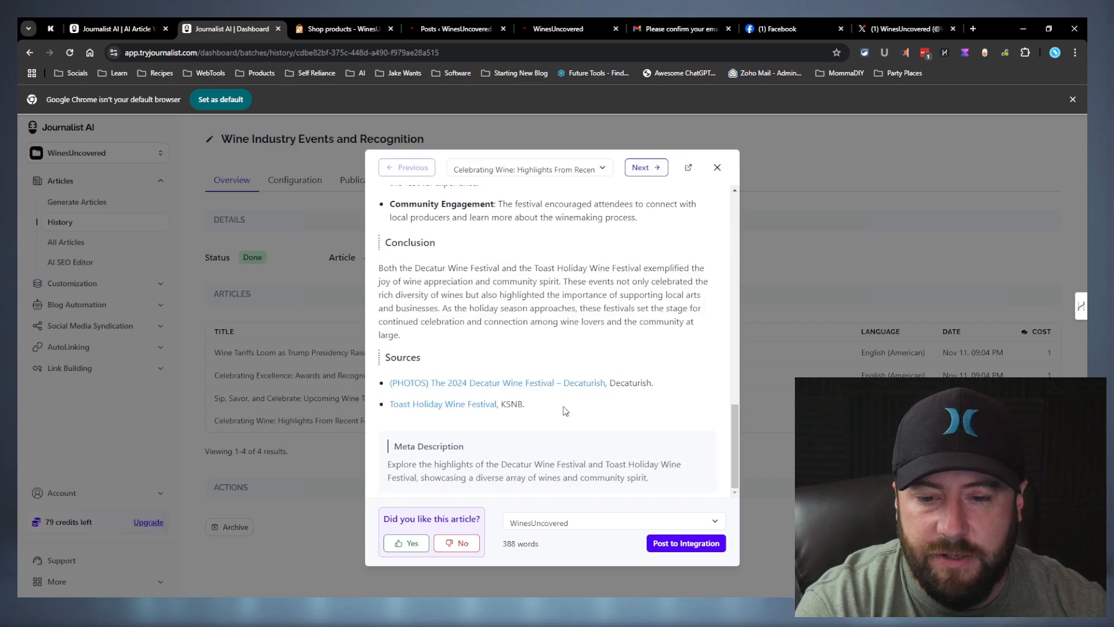
scroll(563, 415, up, 5)
scroll(563, 421, down, 5)
scroll(563, 421, up, 15)
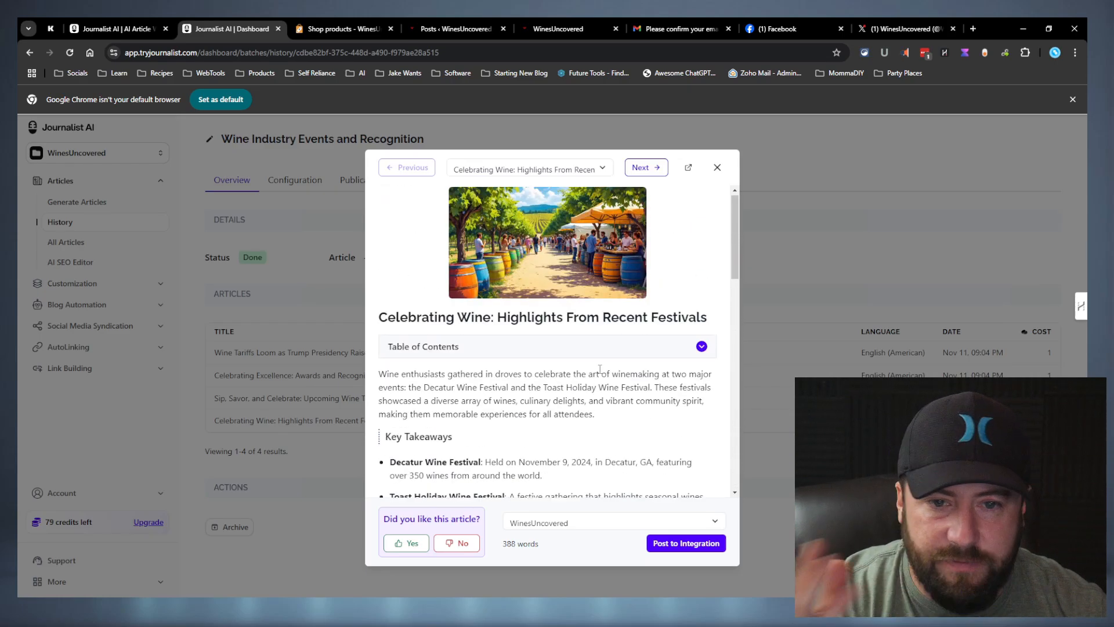
scroll(600, 370, down, 2)
drag(548, 547, 496, 549)
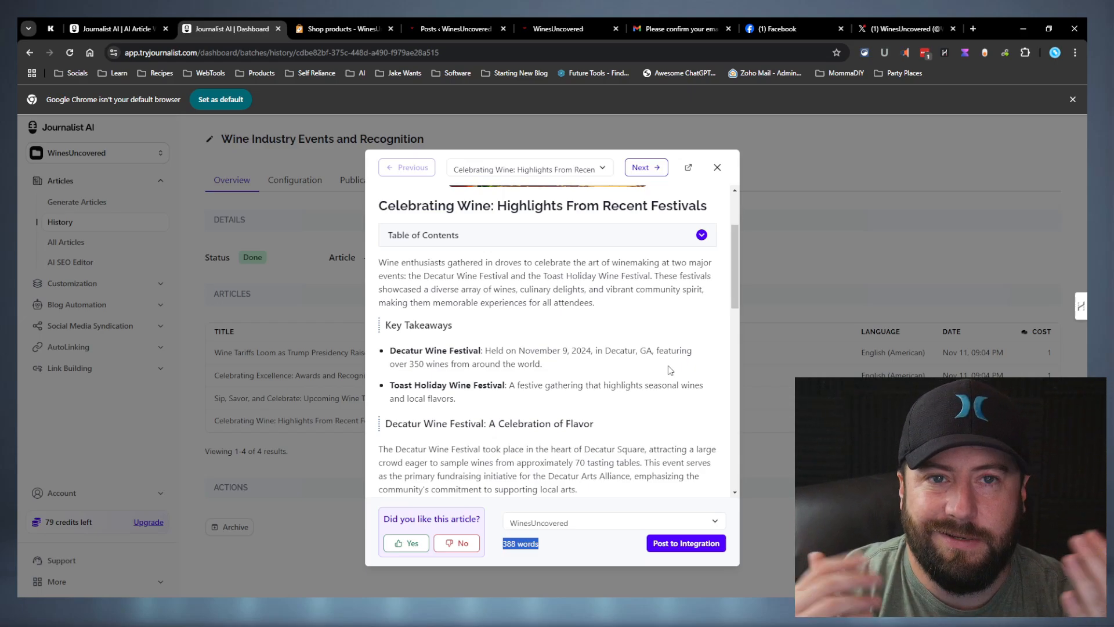
click(605, 304)
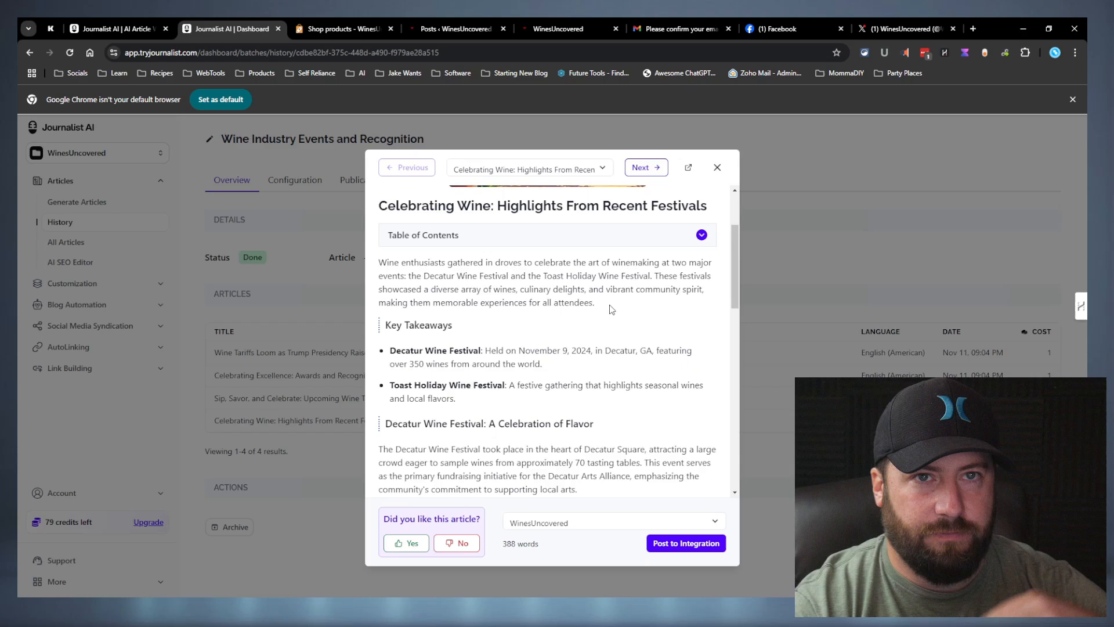
click(717, 168)
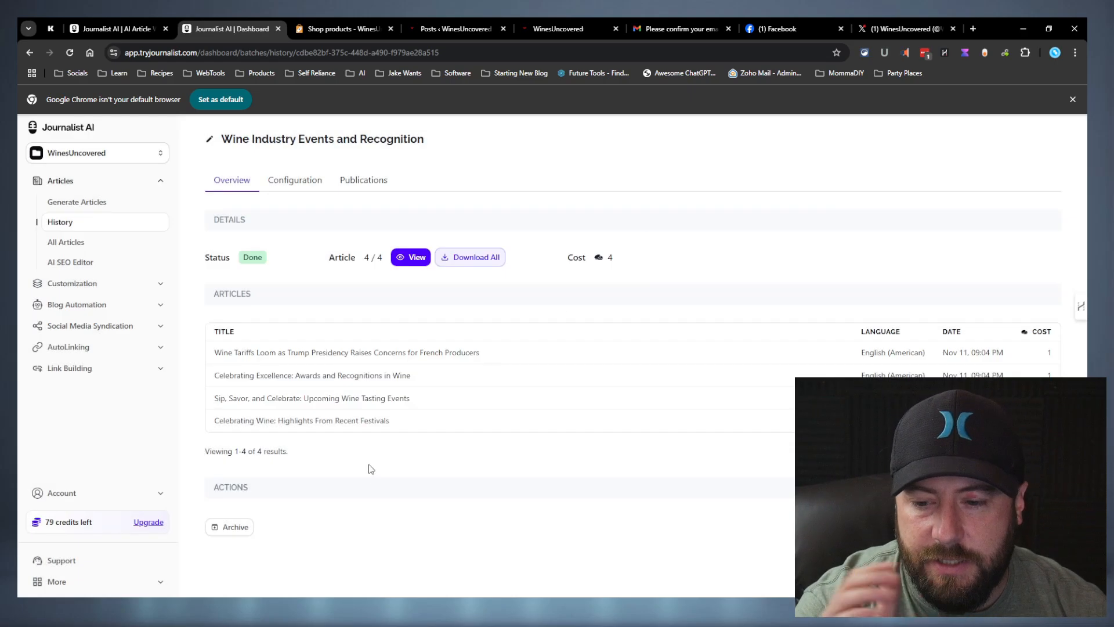
Open the batch's article "Sip, Savor, and Celebrate: Upcoming Wine Tasting Events" and look over its content
click(418, 398)
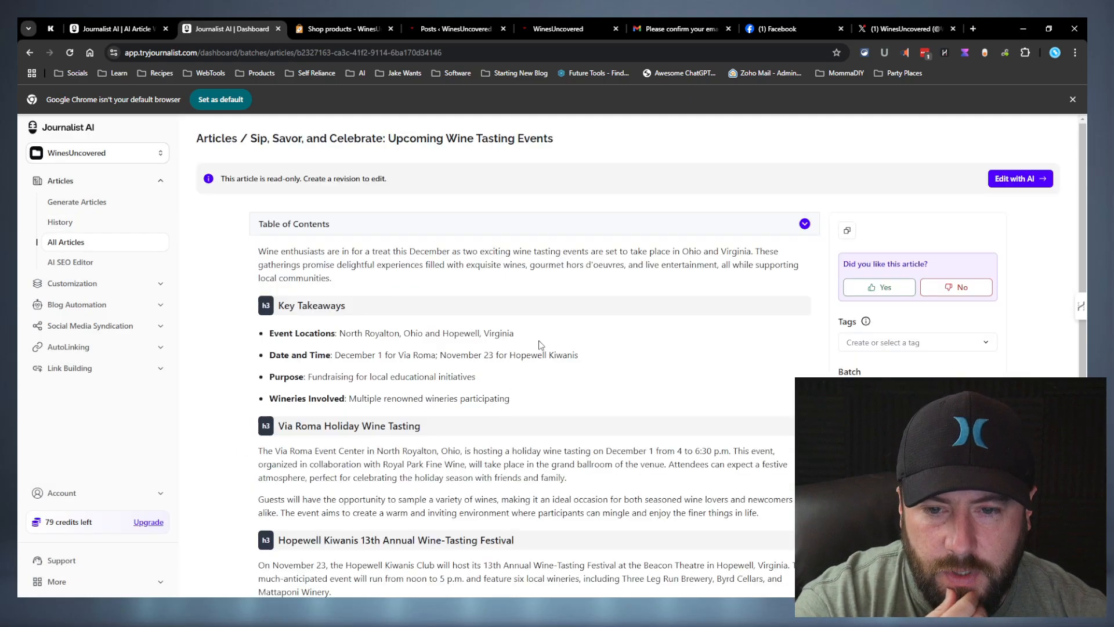
scroll(580, 336, down, 1)
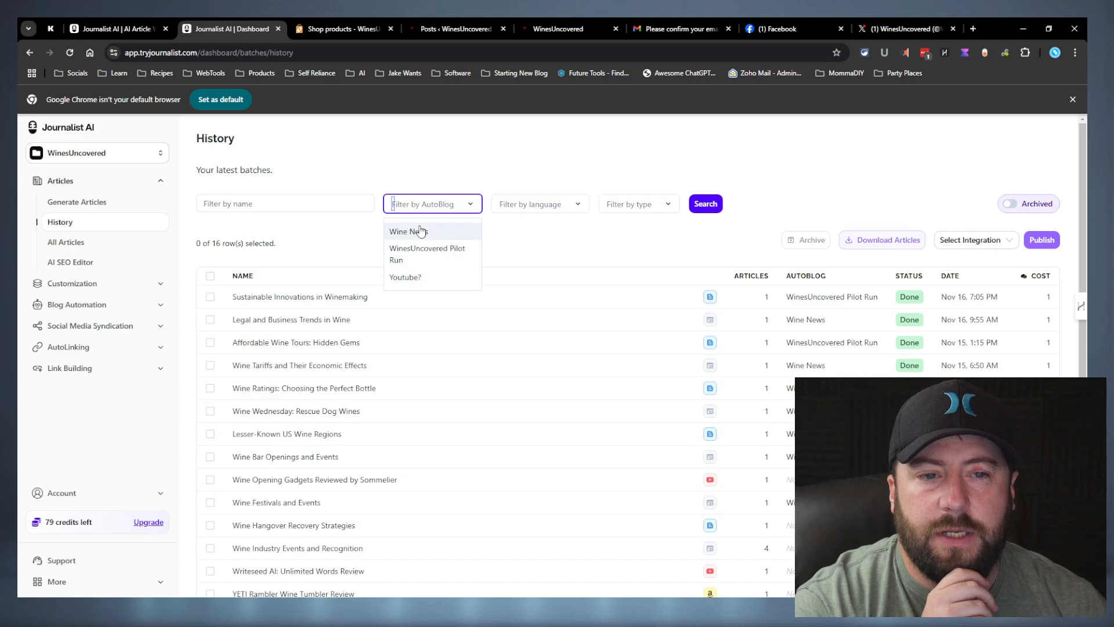
Filter the batch history by the Wine News AutoBlog and open the "Wine Bar Openings and Events" batch
click(422, 232)
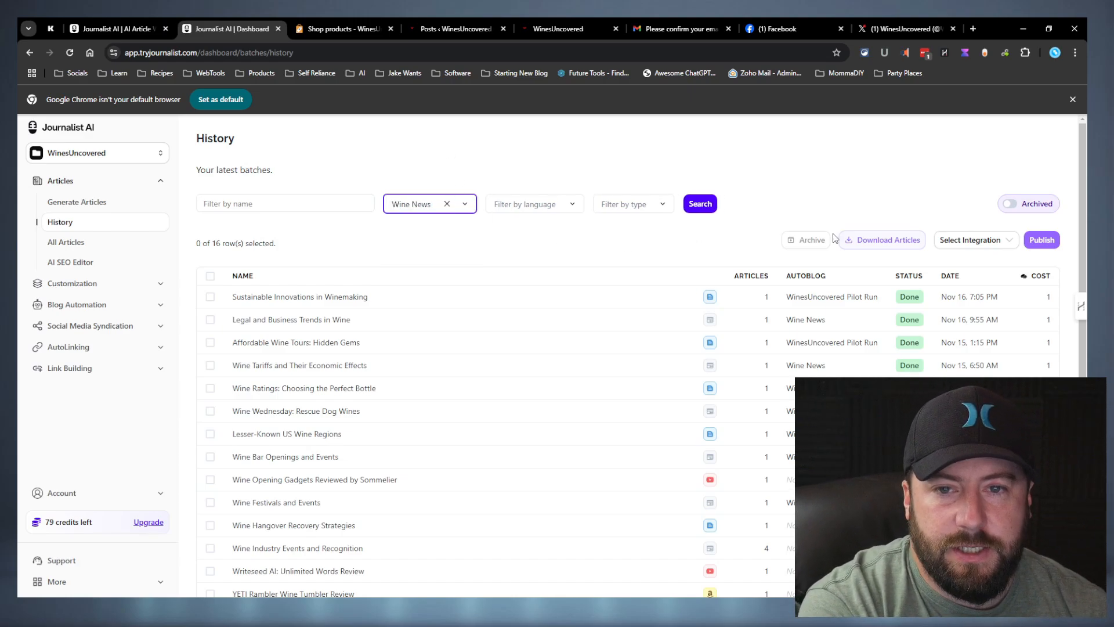
click(712, 209)
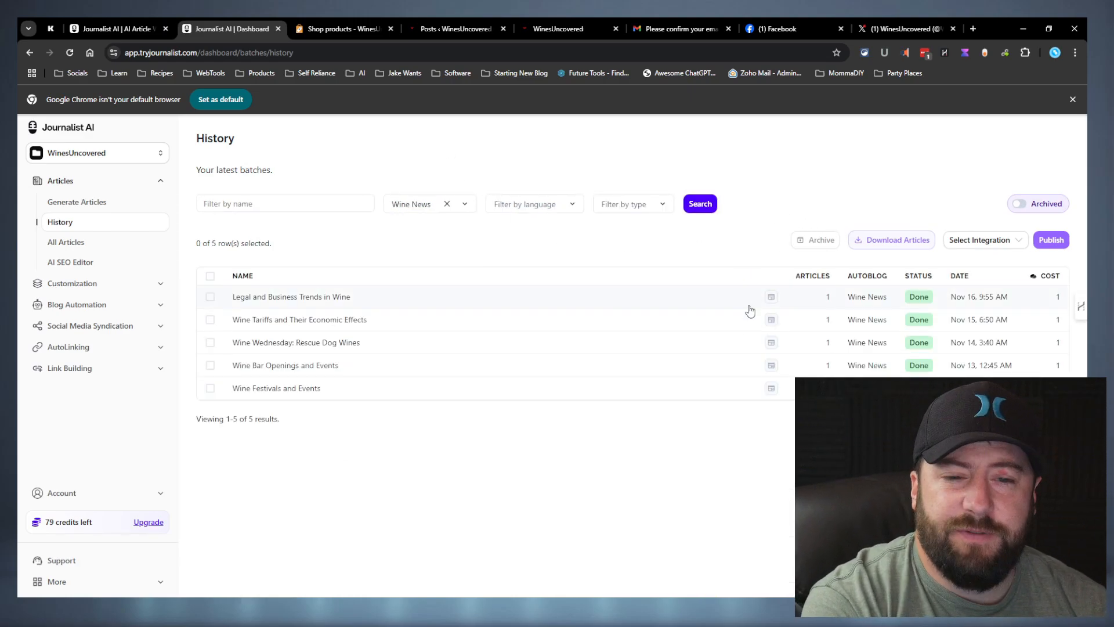
click(319, 366)
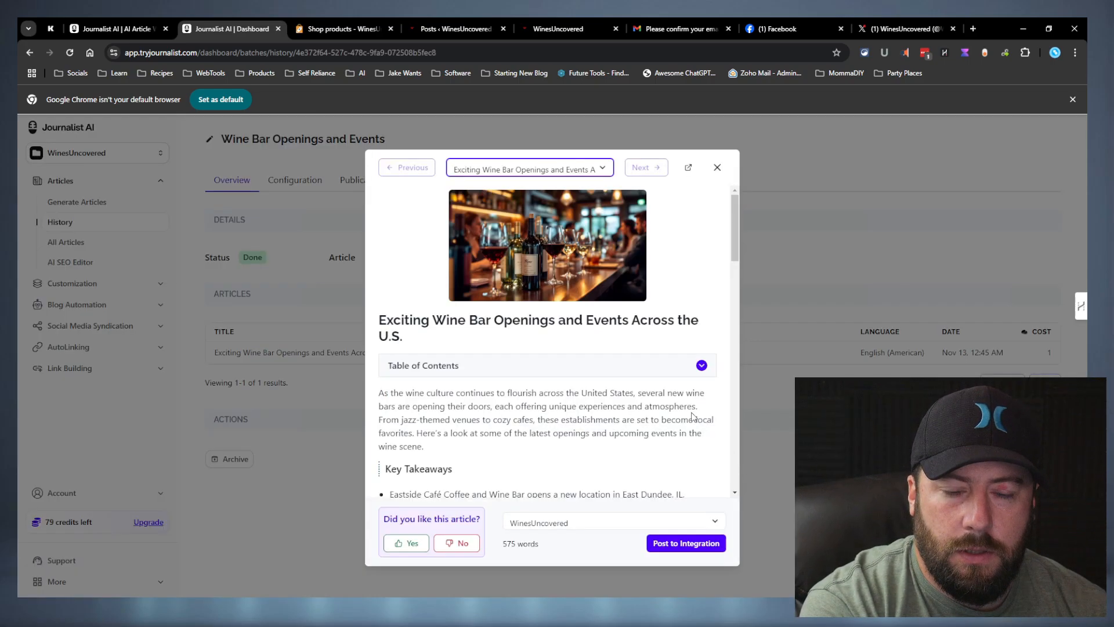
Read through the wine bar openings article down to its sources and meta description, close the preview and return to the history
scroll(692, 415, down, 5)
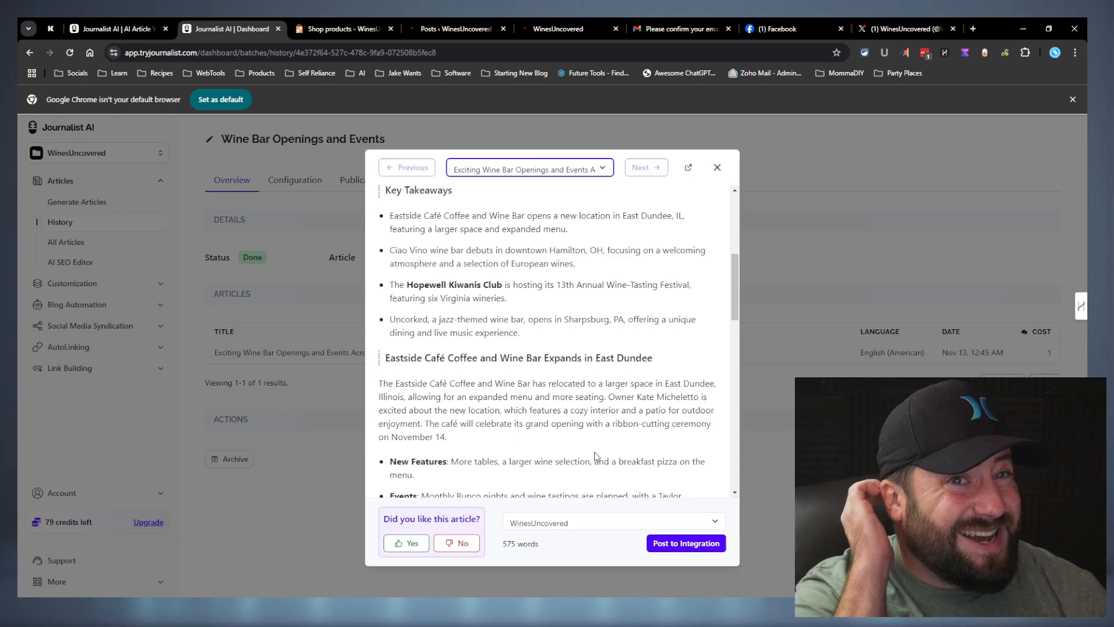
scroll(594, 456, down, 10)
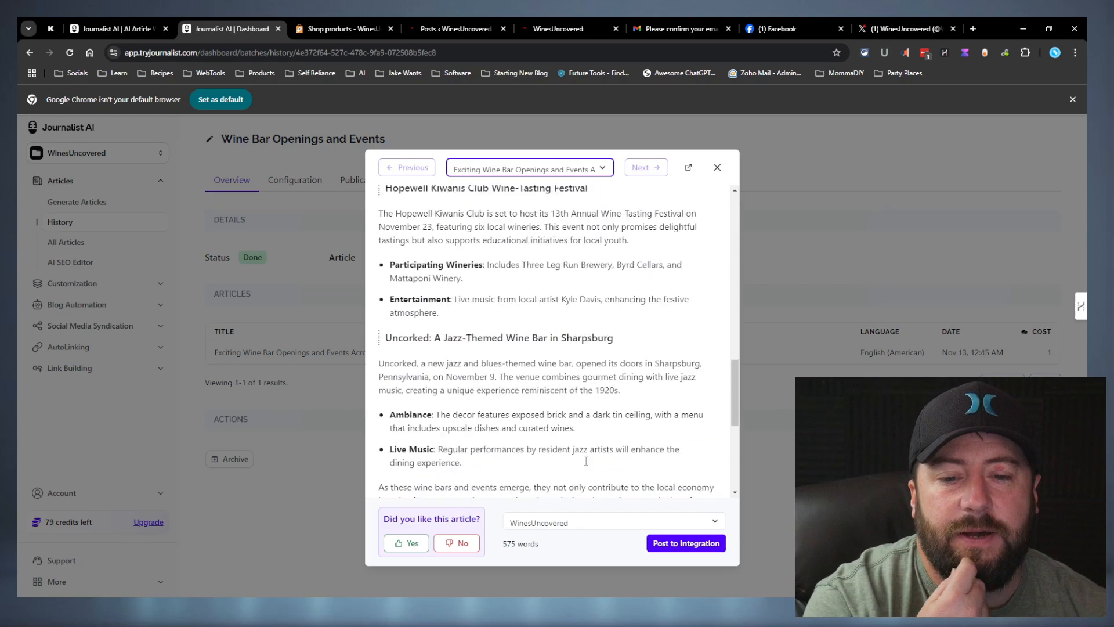
scroll(586, 462, down, 3)
scroll(586, 462, up, 6)
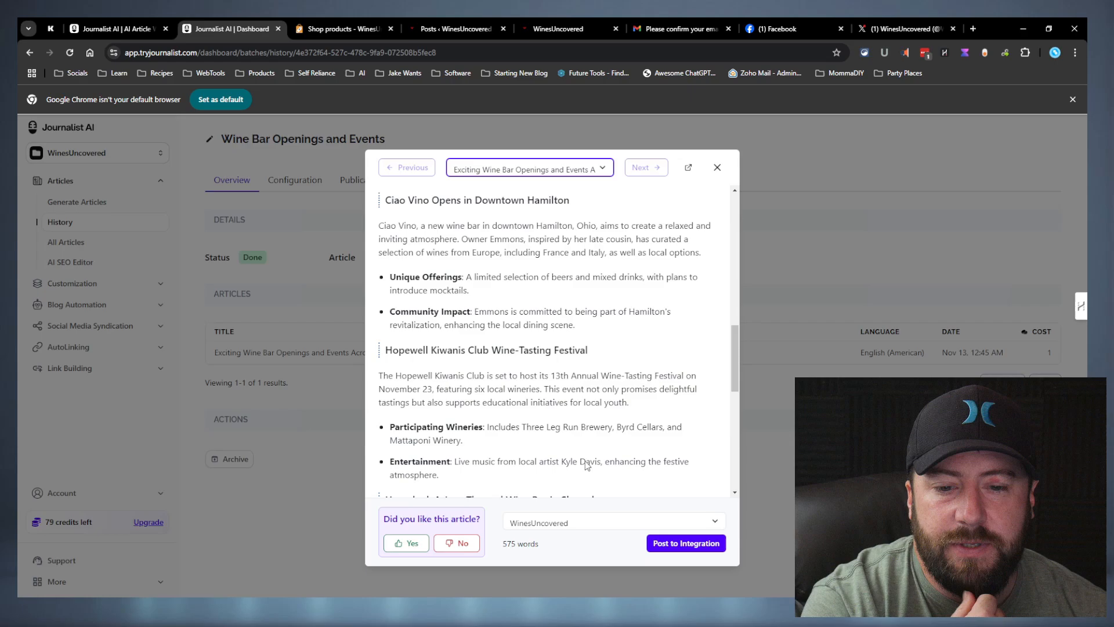
scroll(586, 463, down, 4)
scroll(586, 462, down, 3)
scroll(586, 463, up, 15)
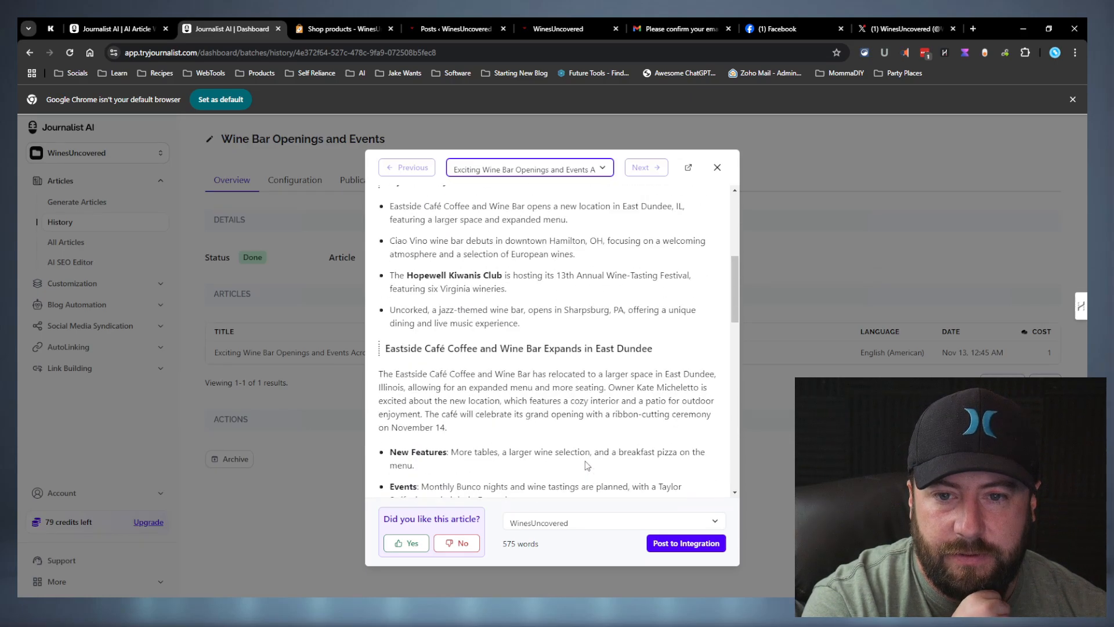
scroll(585, 461, down, 1)
scroll(584, 460, up, 1)
scroll(585, 460, down, 4)
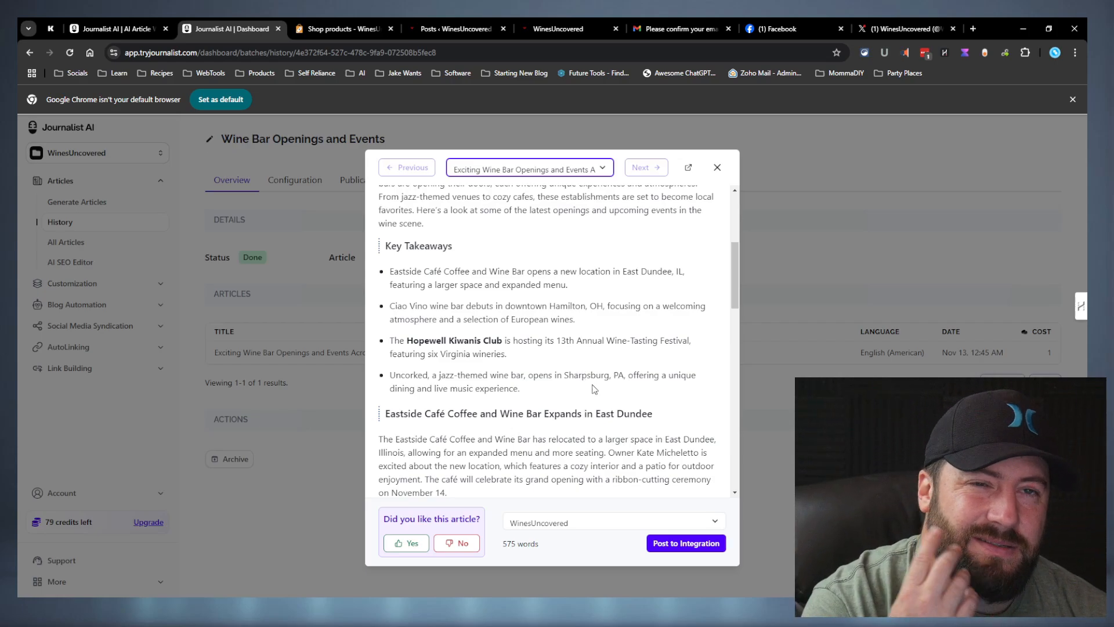
scroll(593, 373, down, 8)
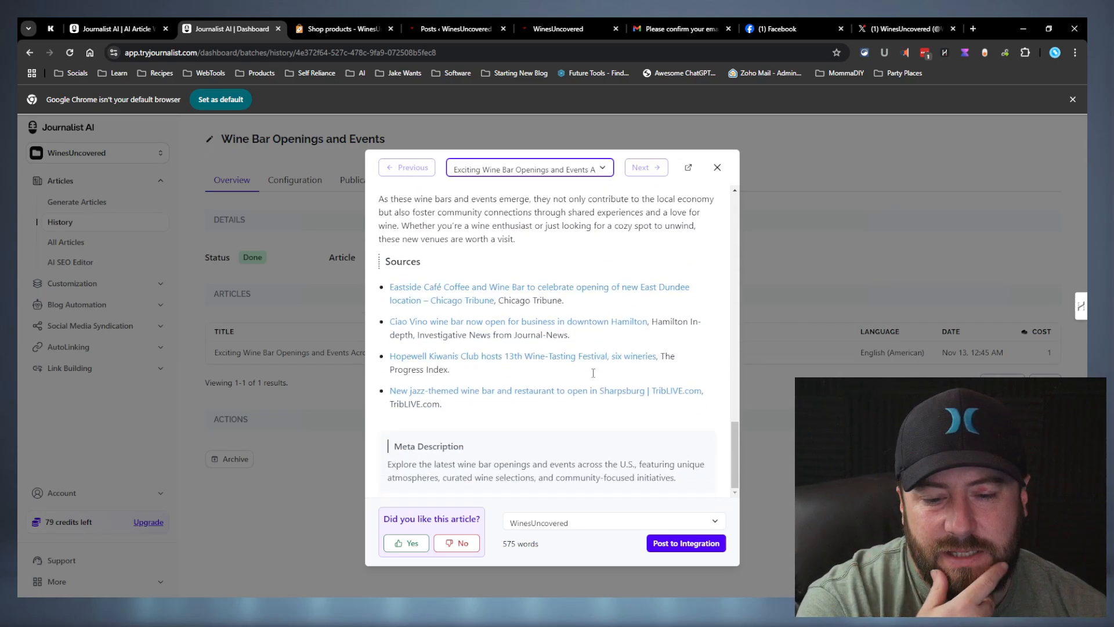
click(717, 167)
key(alt+Left)
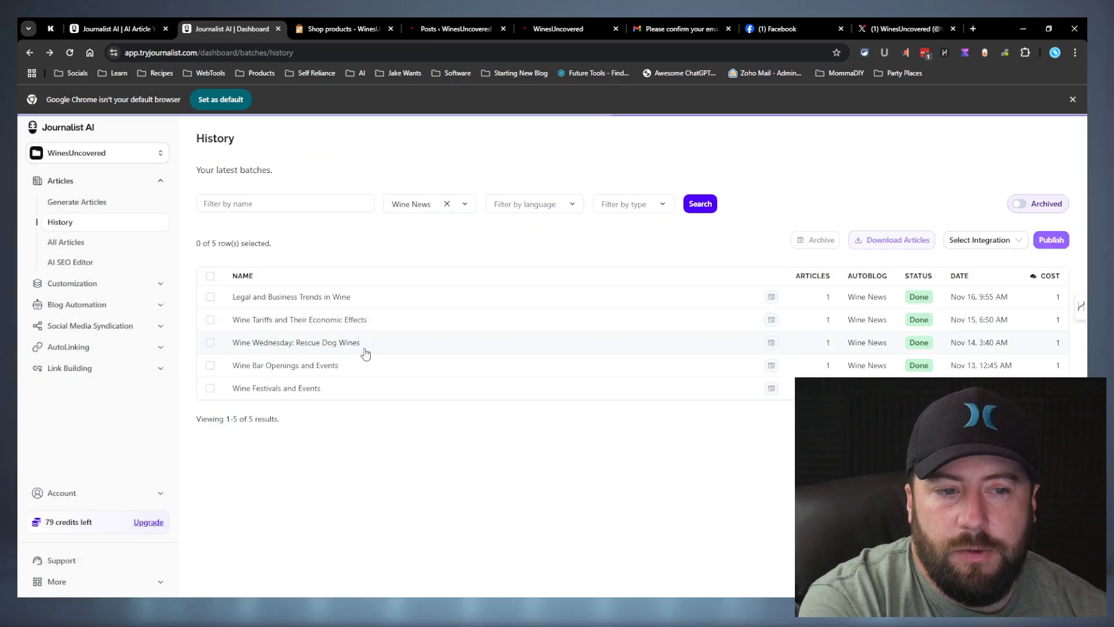
Preview the article in the "Wine Wednesday: Rescue Dog Wines" batch, read it down to the meta description, and return to the history
click(364, 342)
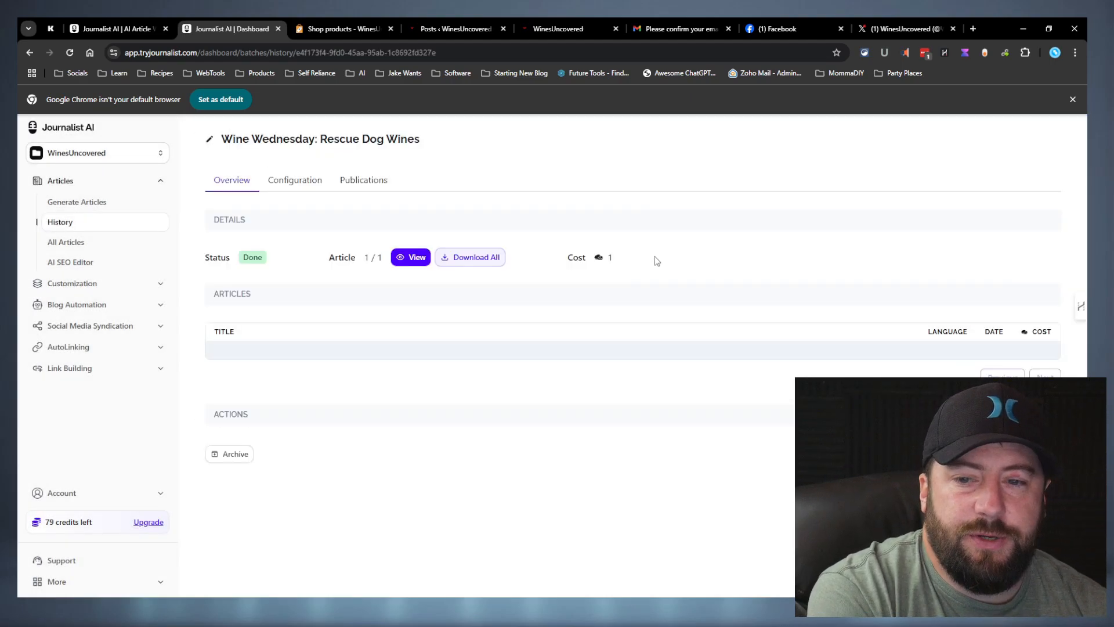
click(413, 257)
scroll(680, 441, down, 3)
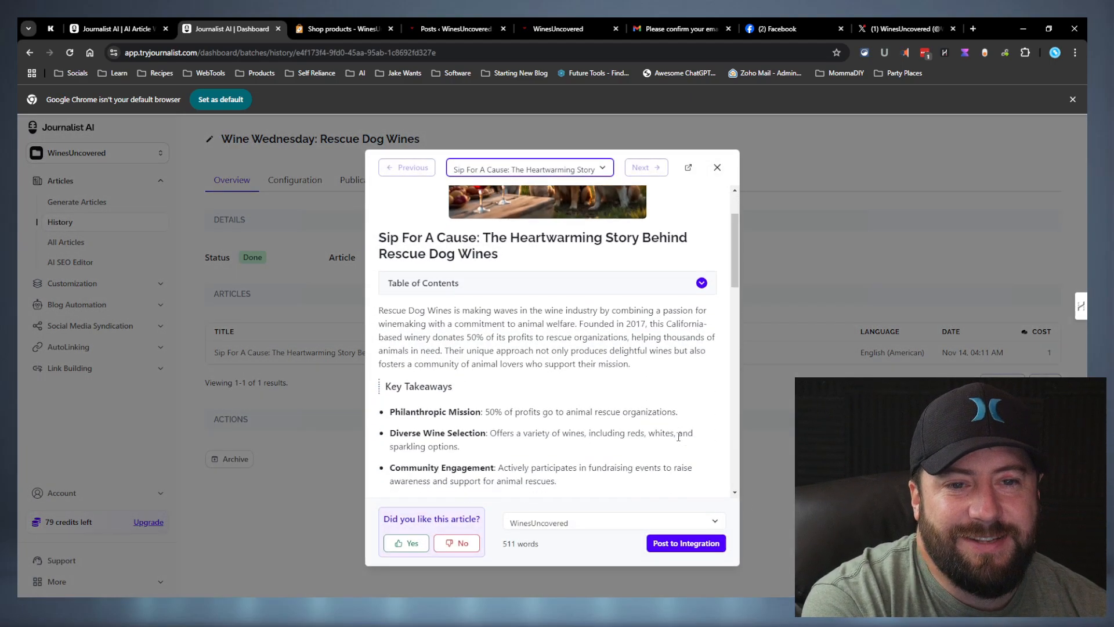
scroll(678, 424, up, 3)
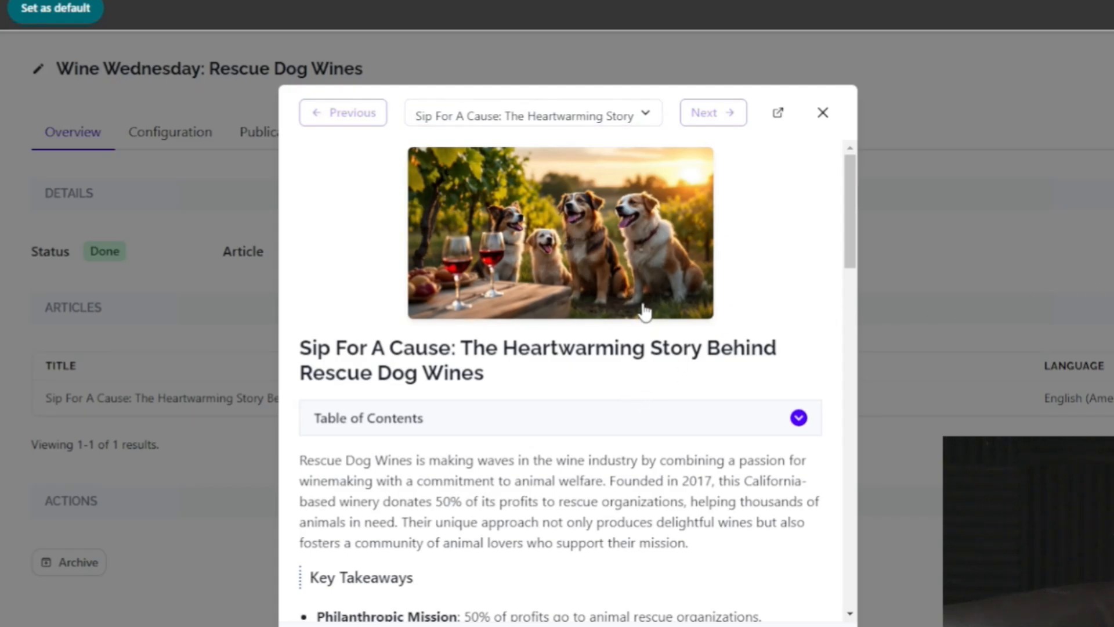
scroll(645, 312, down, 10)
scroll(648, 308, down, 15)
scroll(648, 308, up, 5)
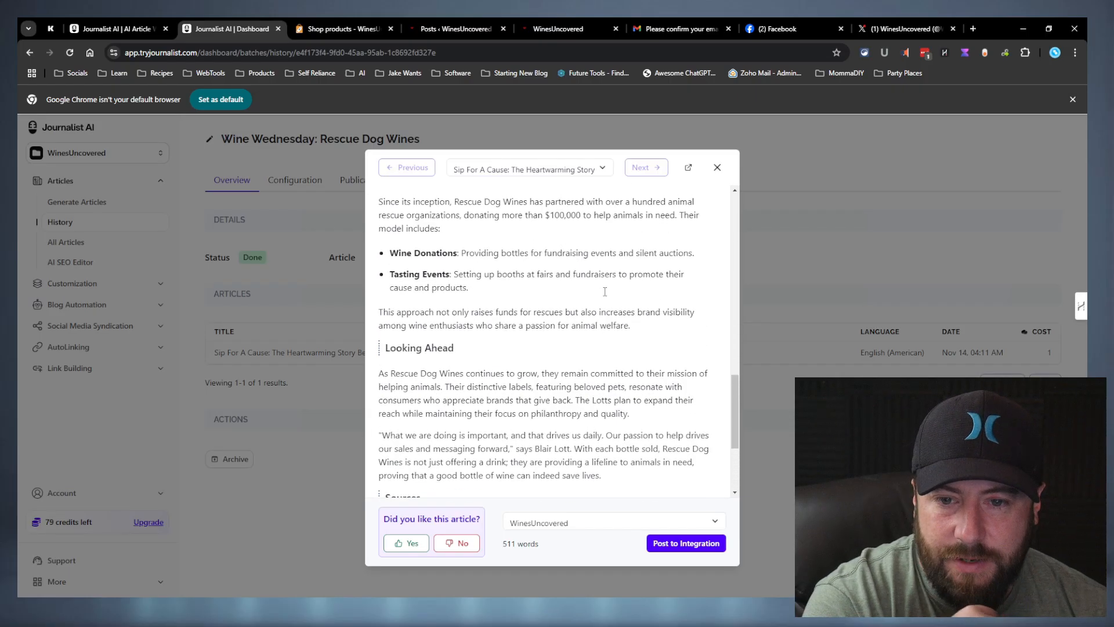
scroll(648, 302, down, 5)
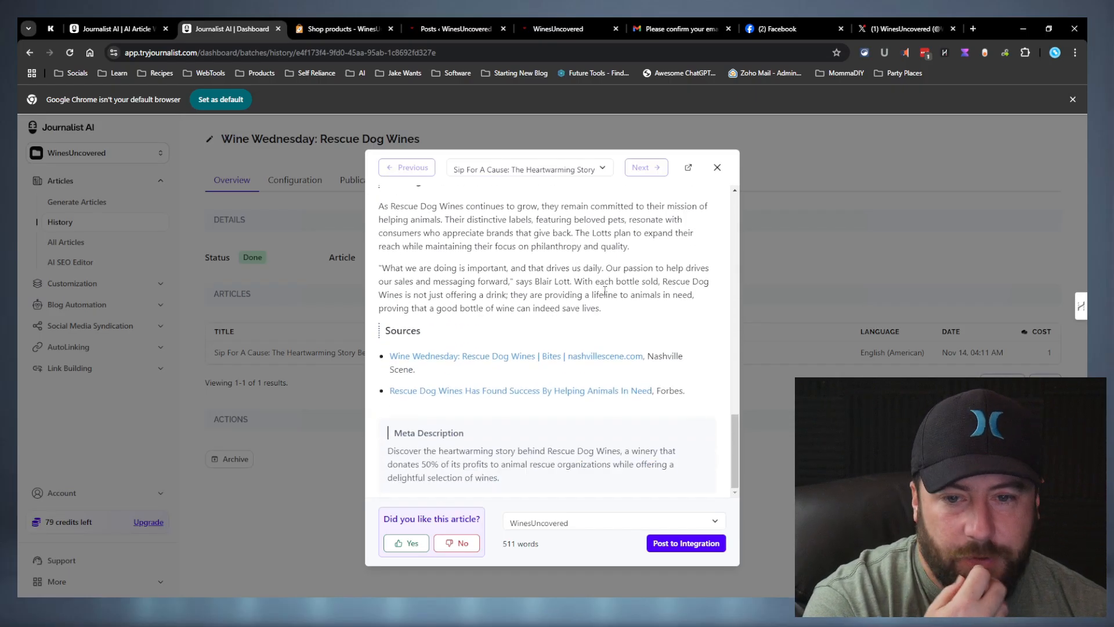
click(717, 167)
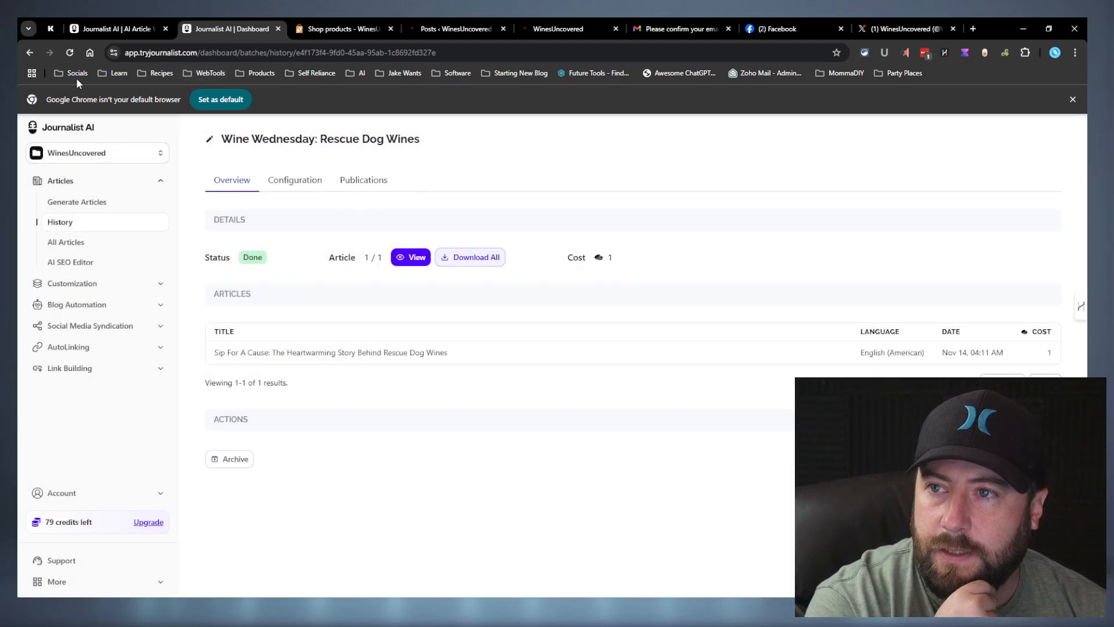
click(30, 52)
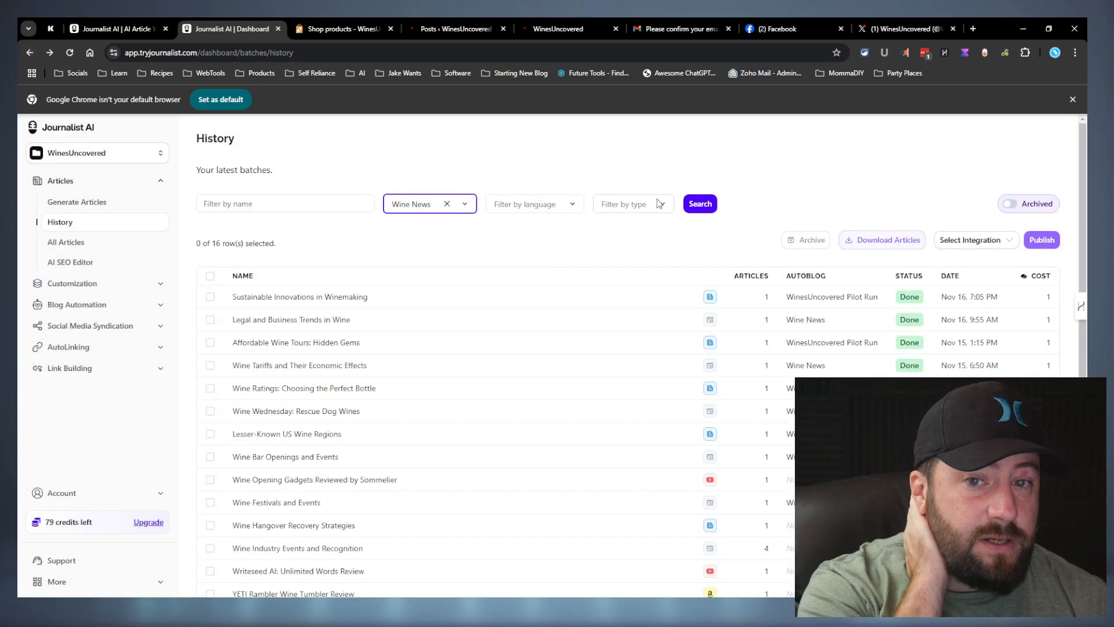
Filter the history by Wine News again, skim the "Legal and Business Trends in Wine" batch's article, and return to the history
click(700, 203)
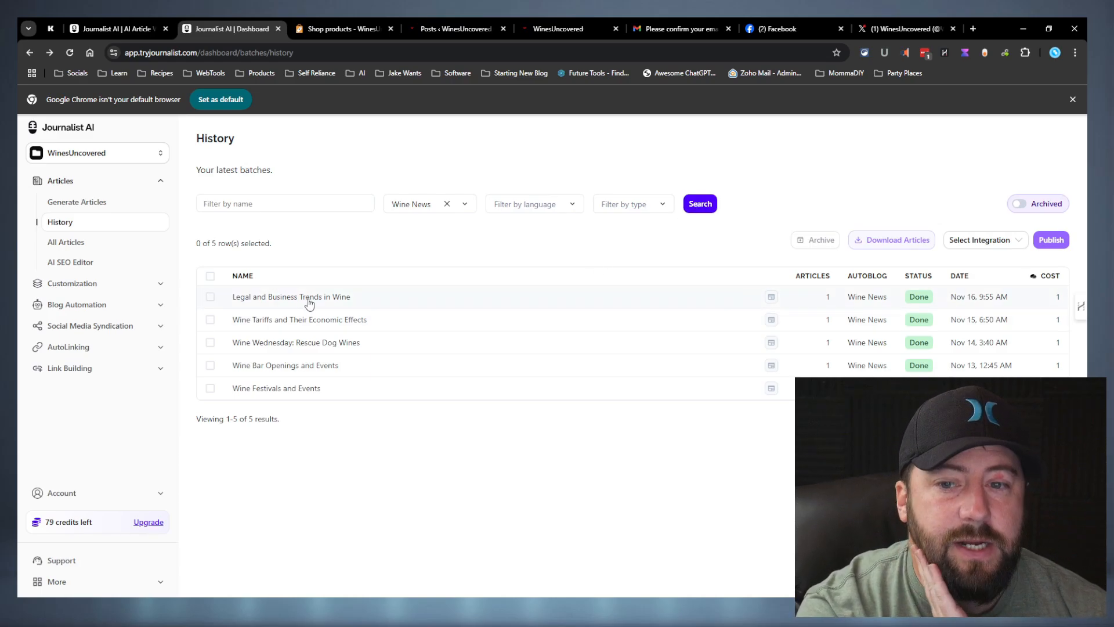
click(309, 300)
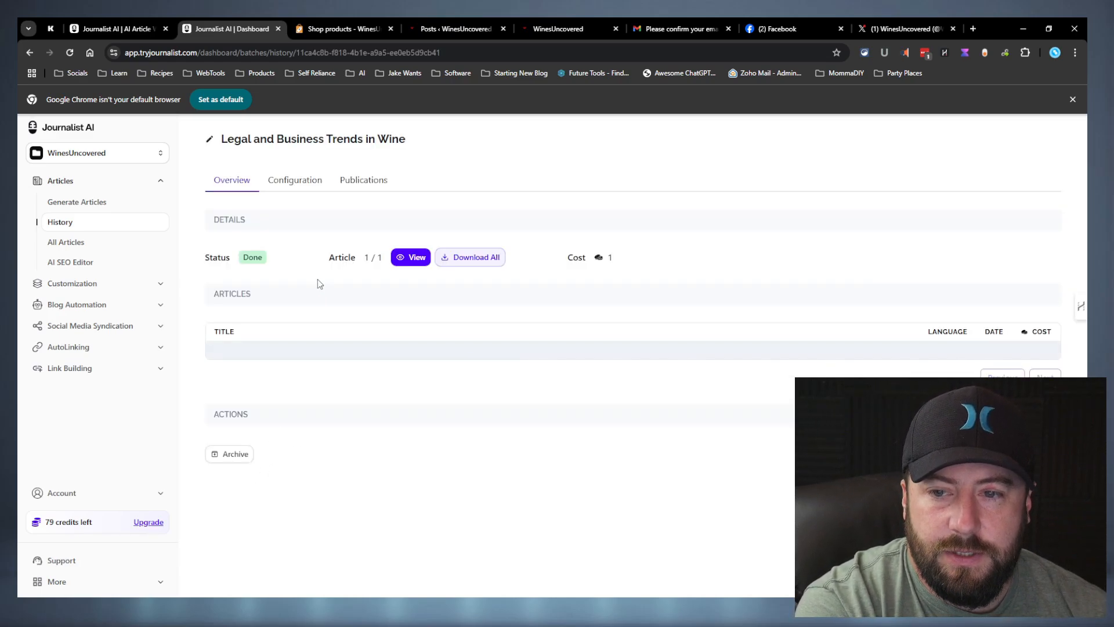
click(413, 257)
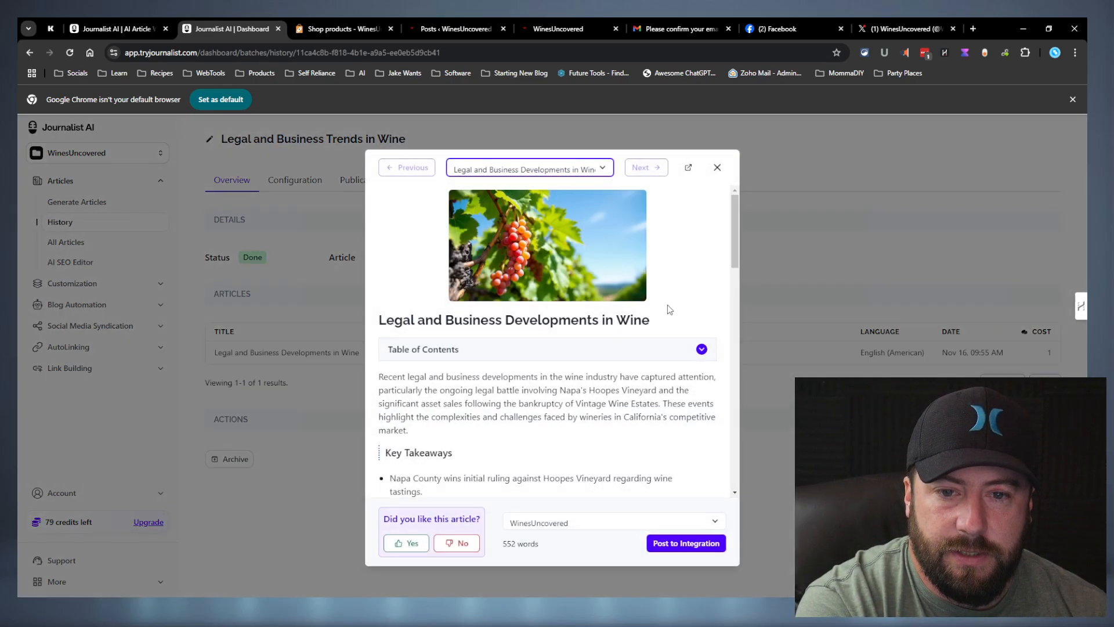
scroll(667, 308, down, 15)
scroll(664, 302, up, 10)
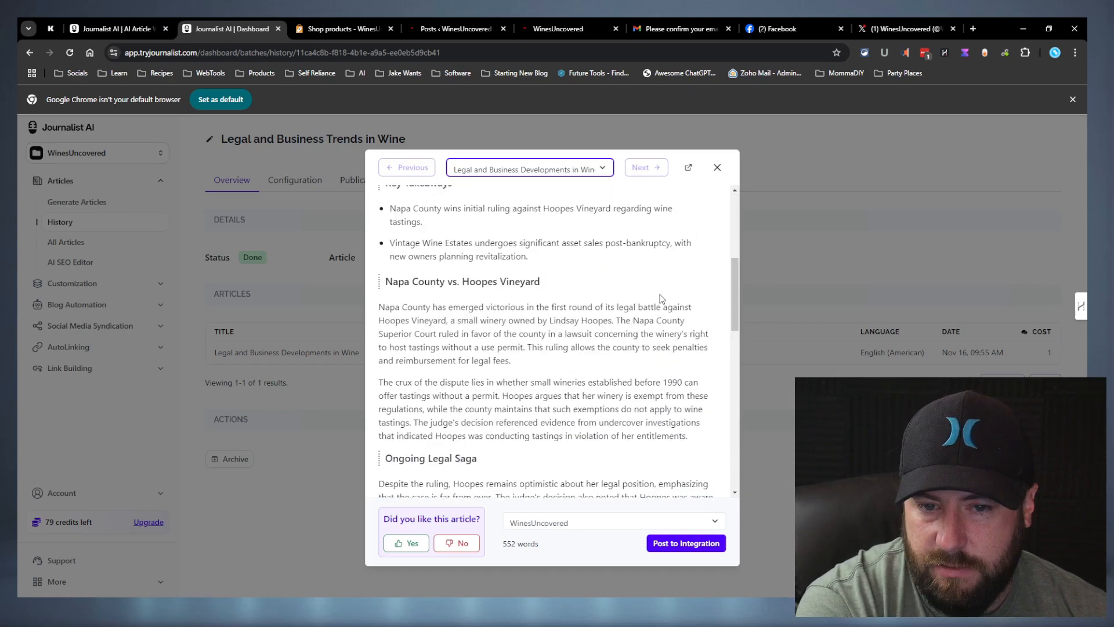
scroll(657, 294, up, 5)
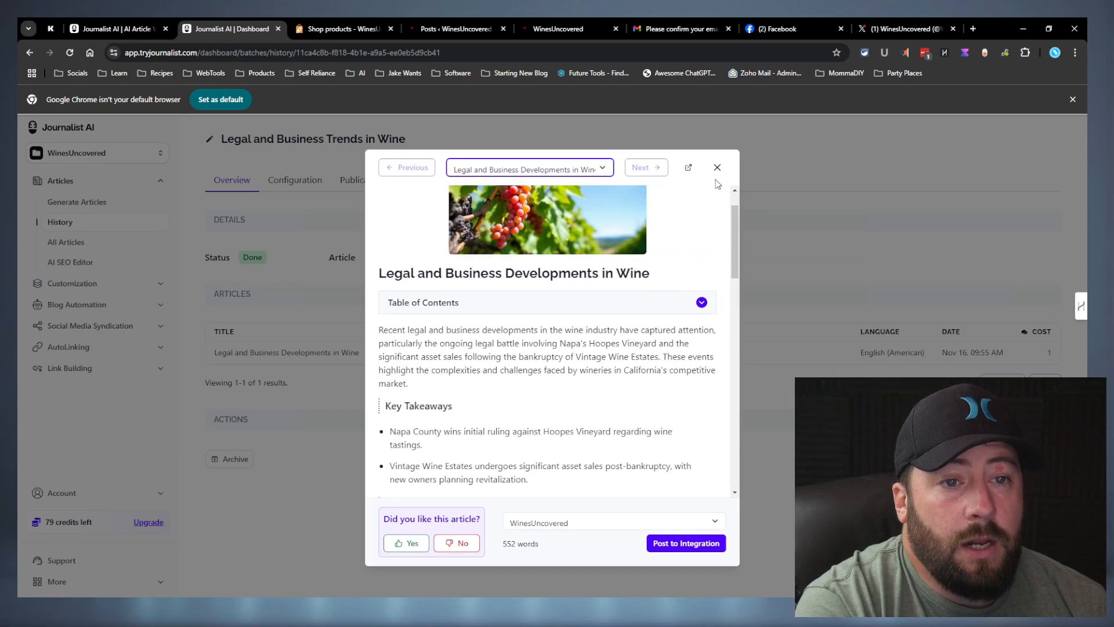
scroll(718, 182, up, 1)
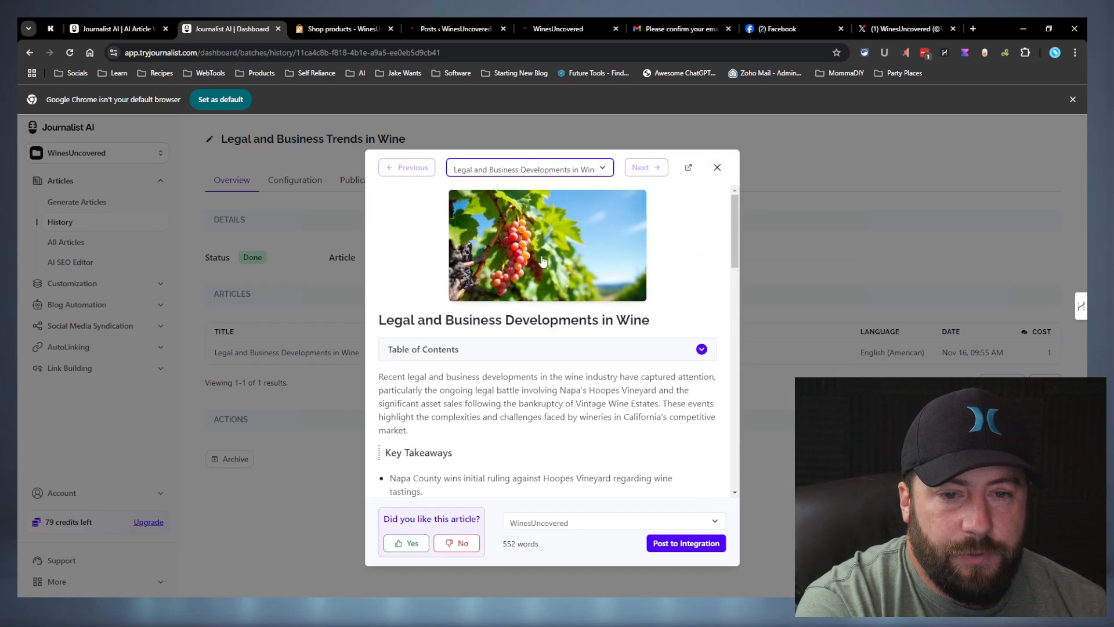
click(718, 168)
click(210, 136)
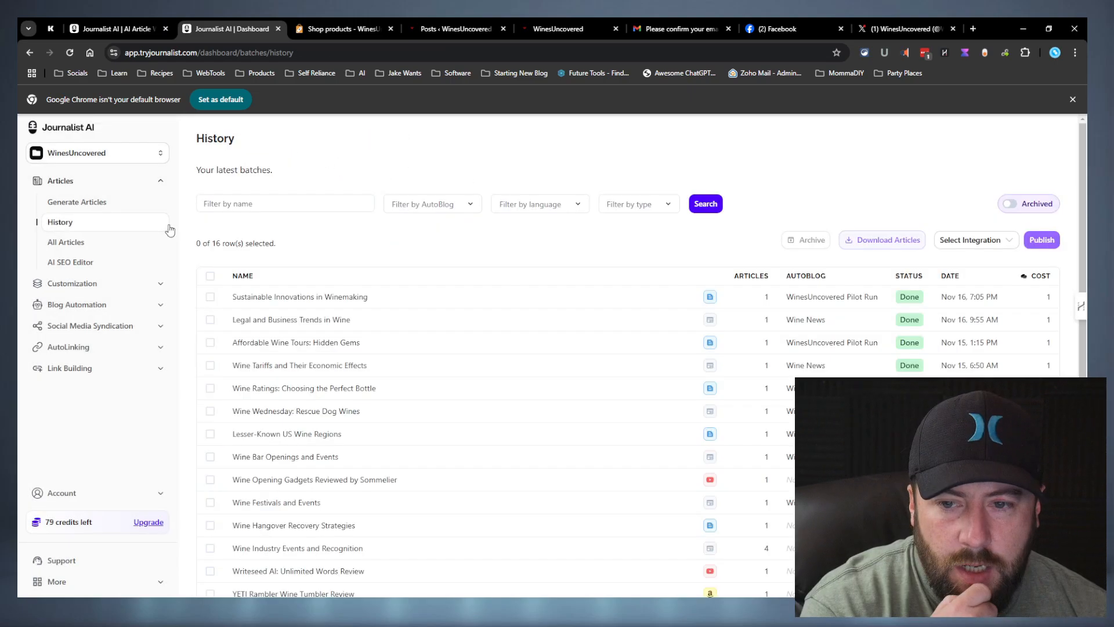
Start a new article generation with the Amazon Single Product Review tool
click(101, 202)
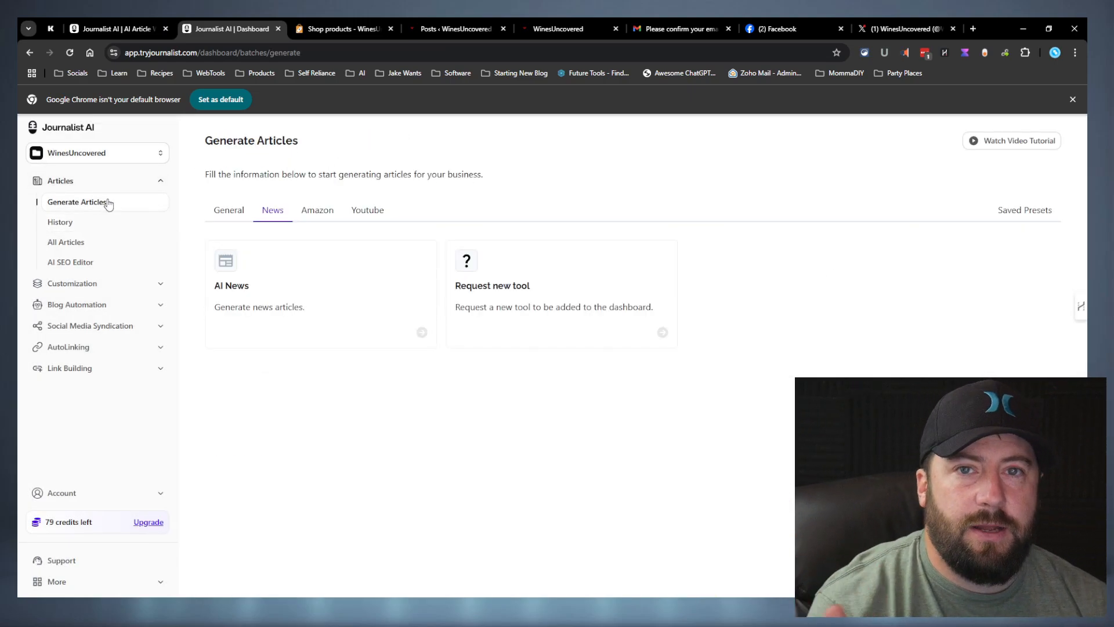
click(313, 210)
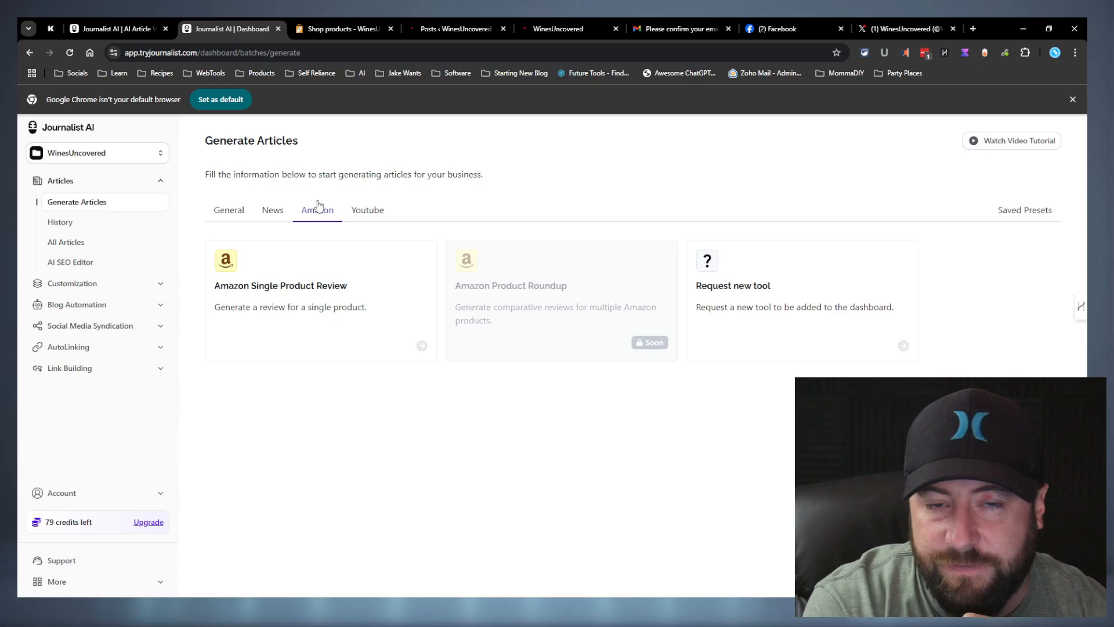
click(350, 292)
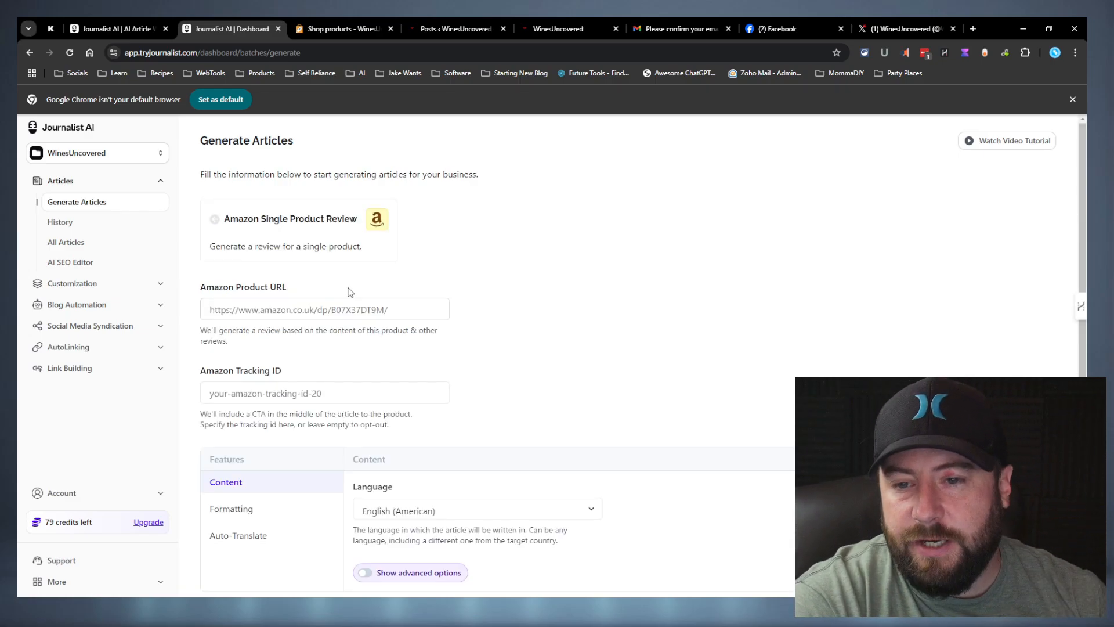
Open Amazon in a new browser tab and search it for "wine"
click(974, 28)
text(a)
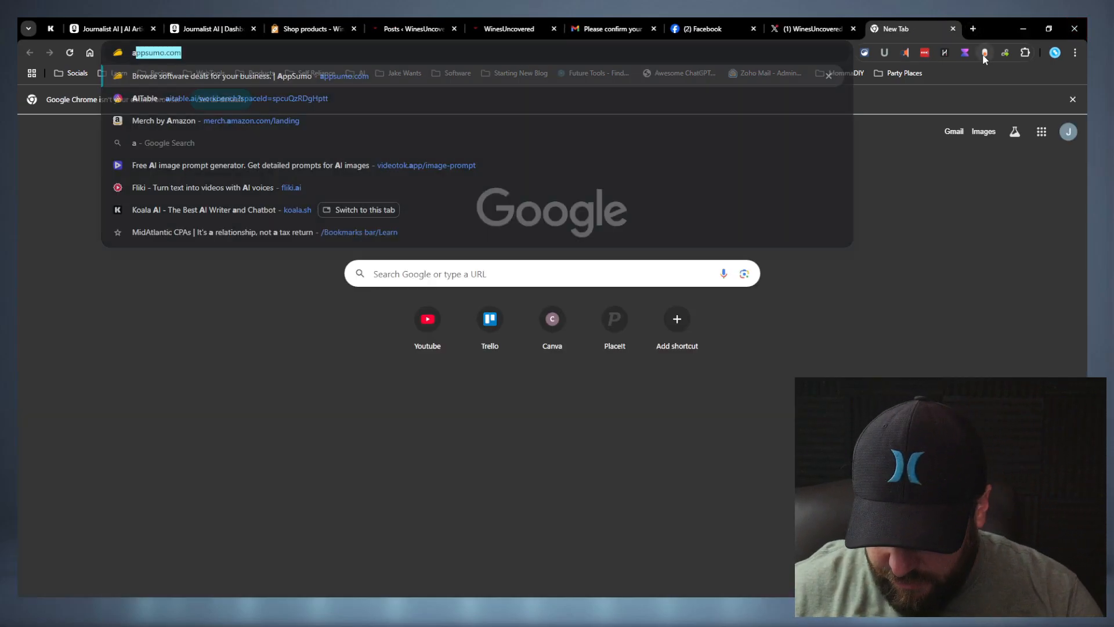
text(mazon)
key(Return)
click(333, 173)
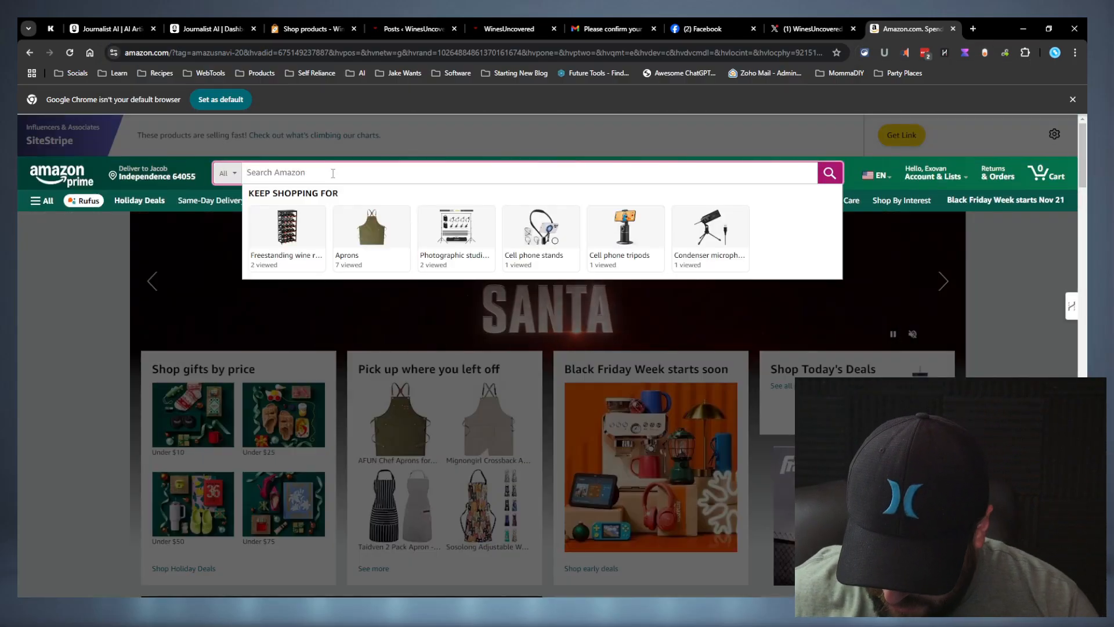
text(wine)
key(Return)
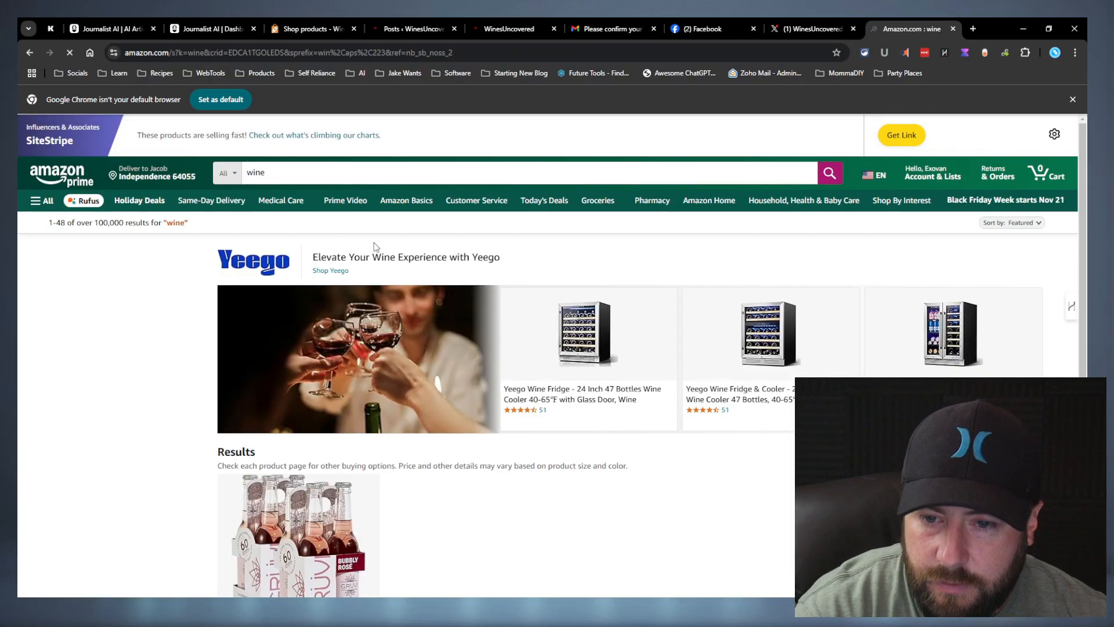
Open the Gruvi Non-Alcoholic Bubbly Rose listing and copy its address up to B08MDVFQK9 into Journalist AI's Amazon Product URL field
scroll(381, 278, down, 4)
click(339, 322)
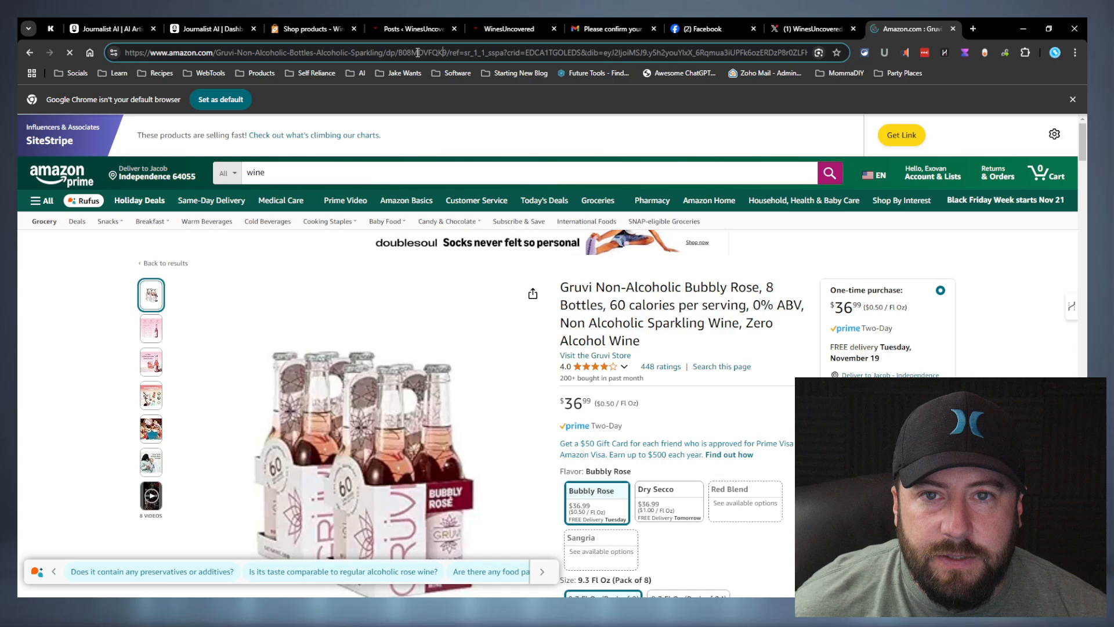
drag(447, 53, 125, 53)
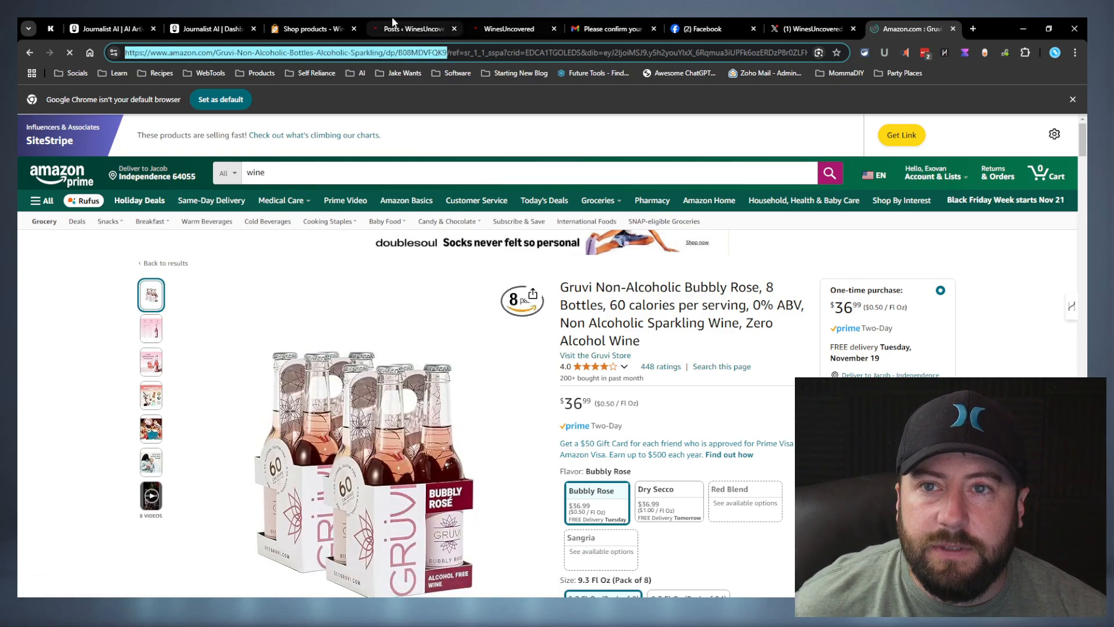
click(209, 28)
click(304, 314)
key(ctrl+v)
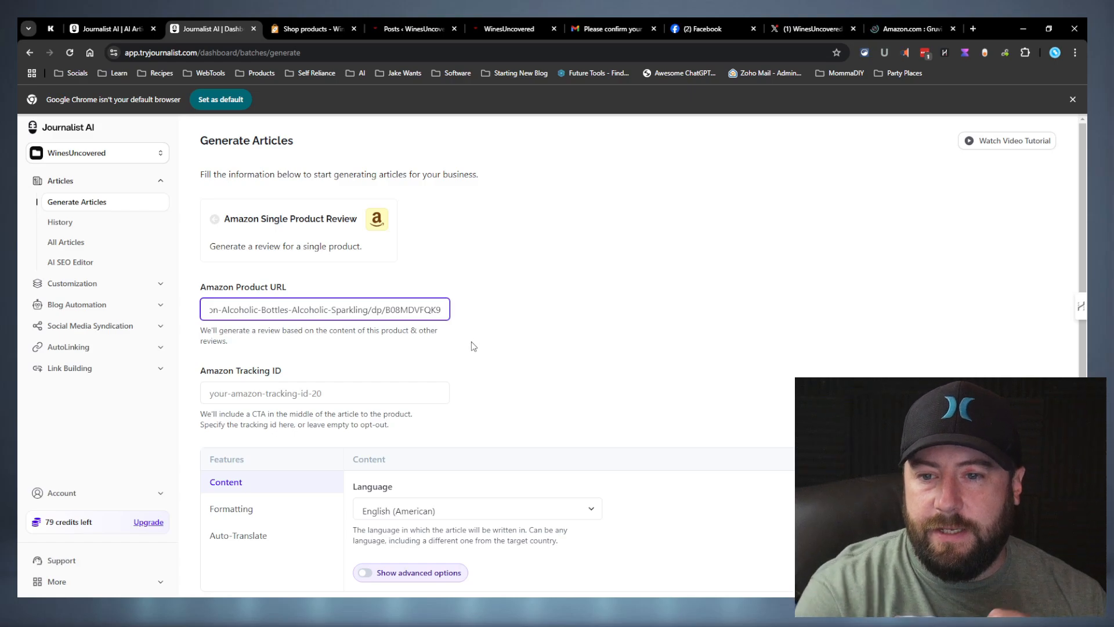
Enter winesuncovered-20 as the Amazon Tracking ID and check both the product URL and tracking ID entries
click(473, 346)
click(293, 393)
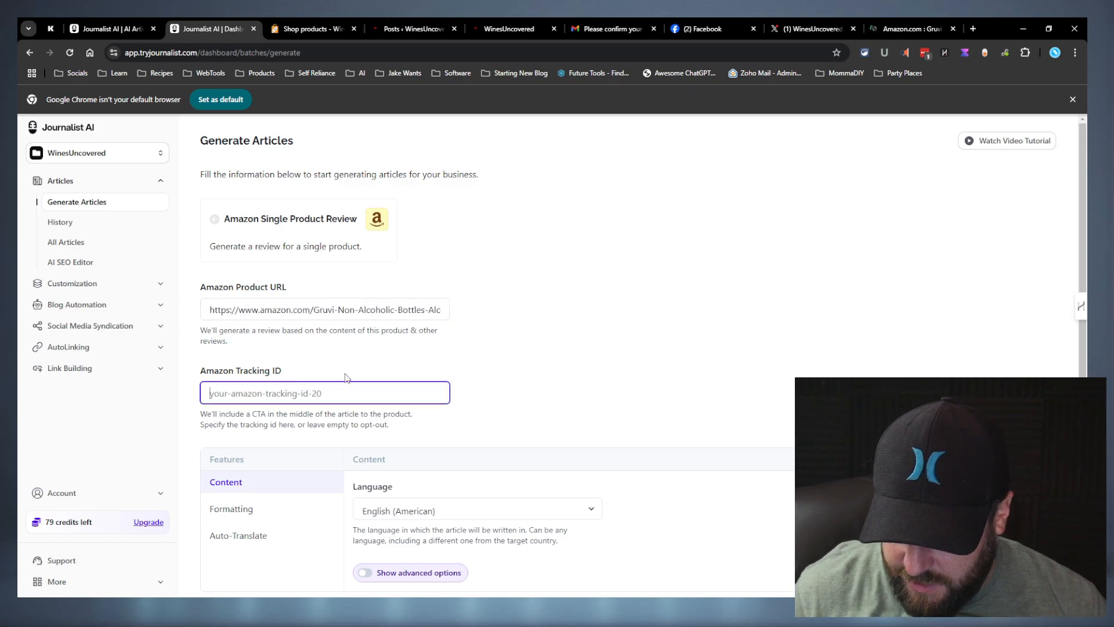
text(winesuncovered-20)
click(344, 375)
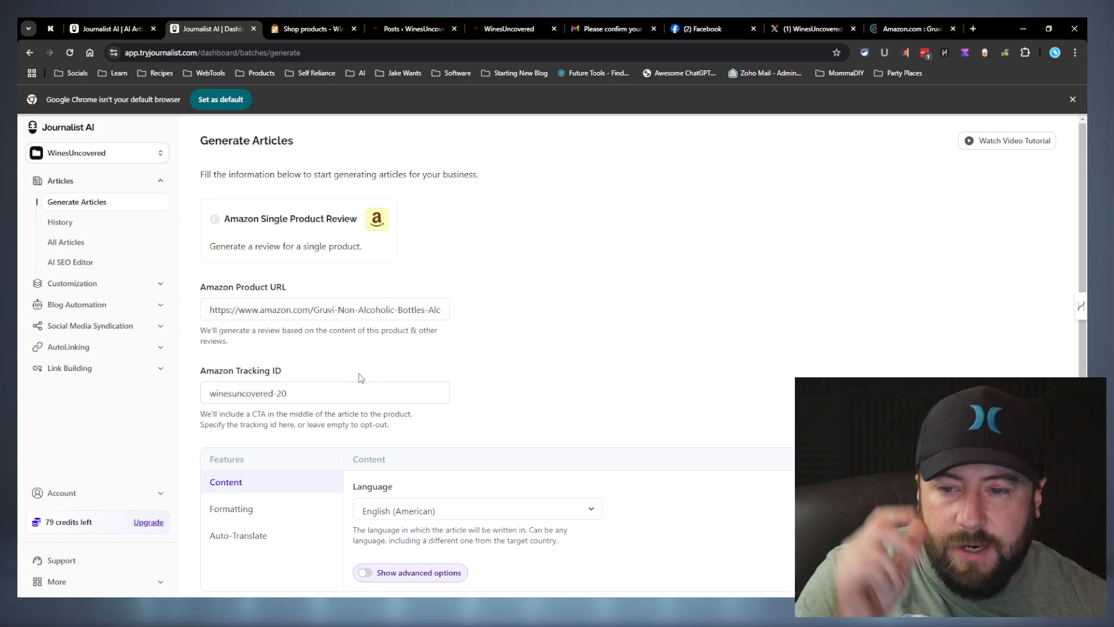
click(330, 400)
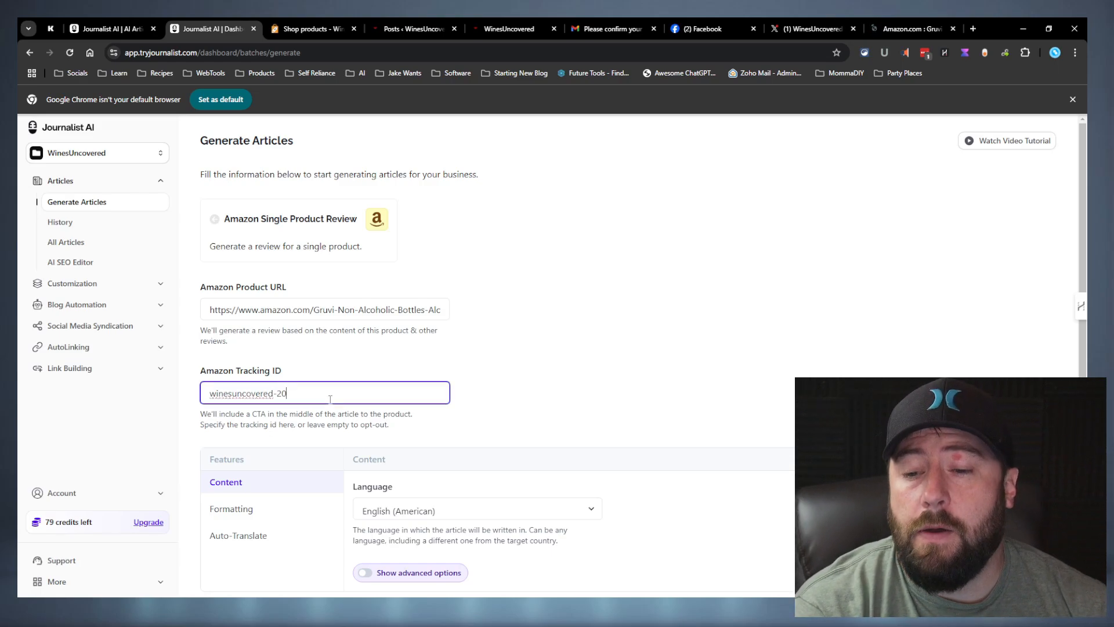
click(457, 379)
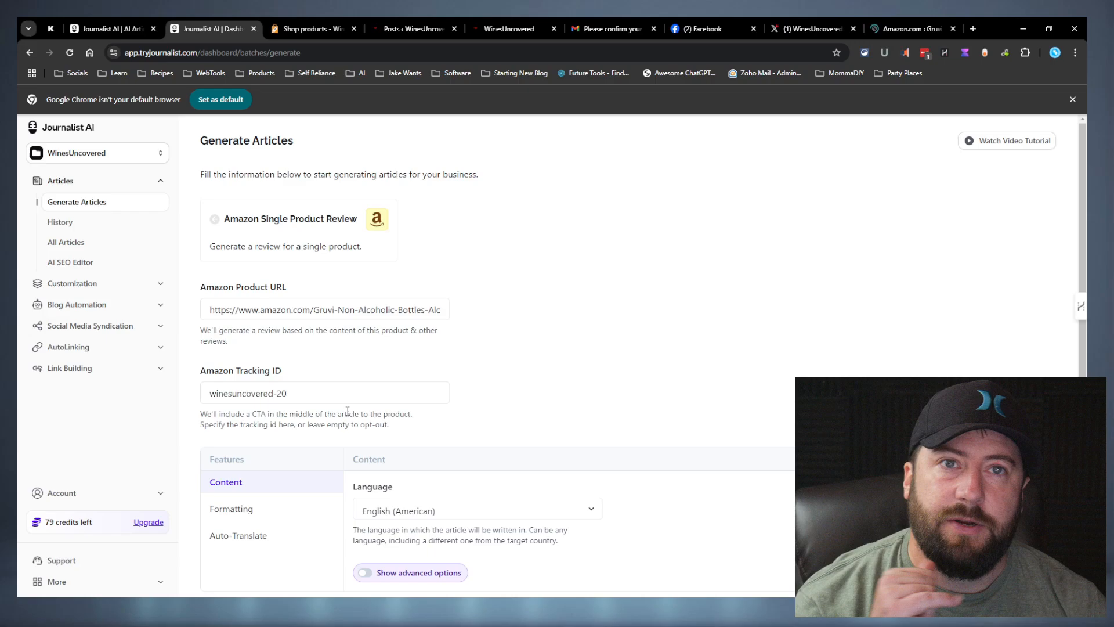
scroll(347, 410, down, 1)
drag(328, 343, 17, 332)
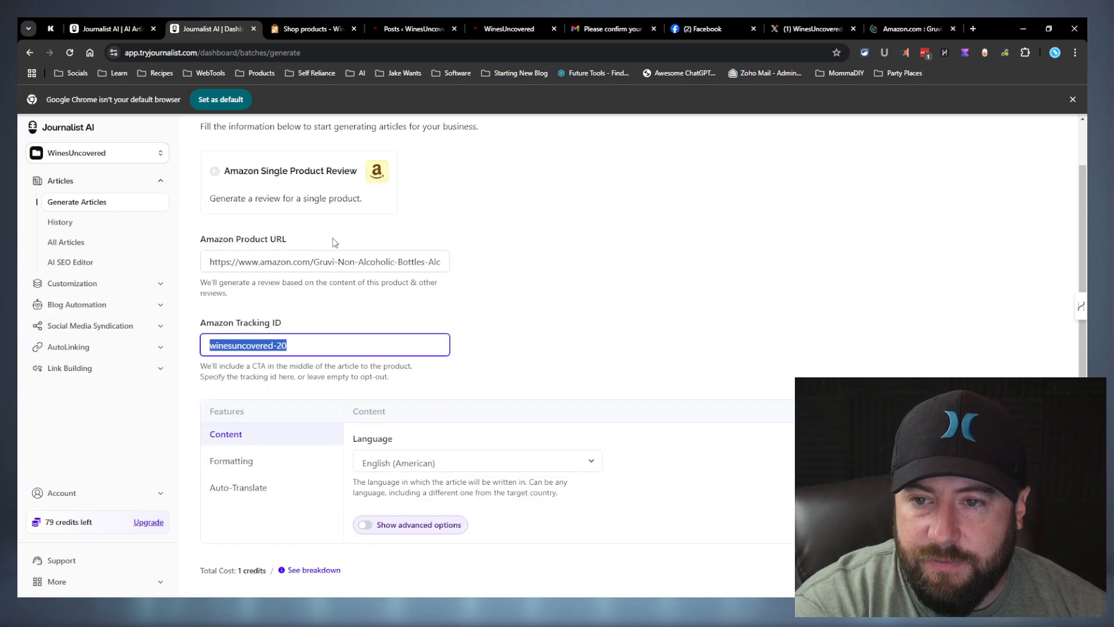
triple_click(334, 261)
click(611, 279)
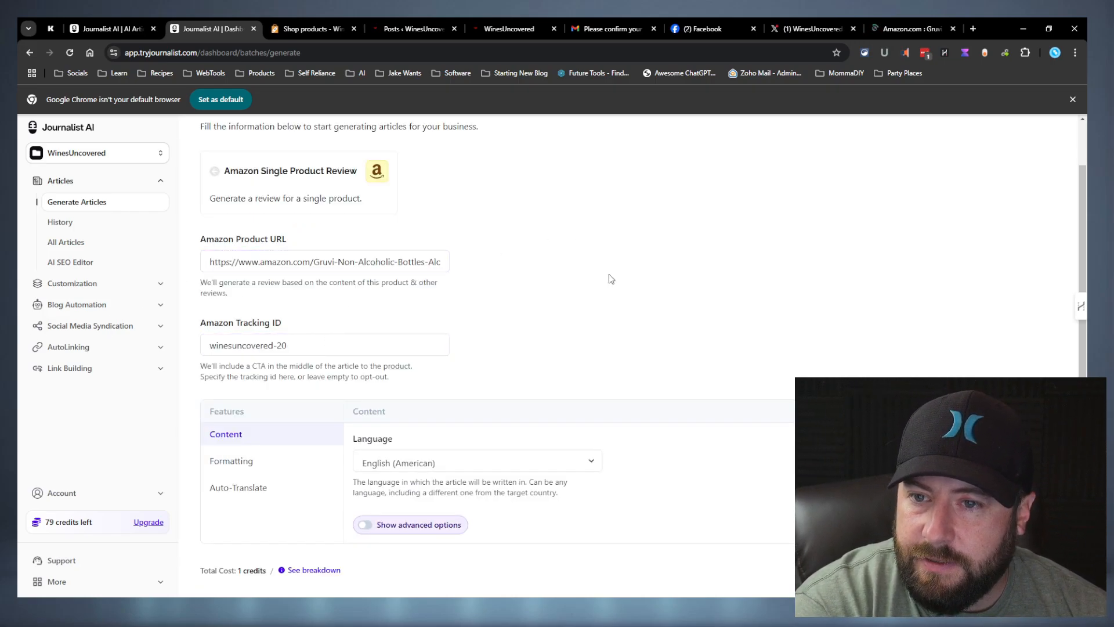
Look through the Content, Formatting and Auto-Translate settings, including the language, advanced options and secondary languages
click(408, 468)
click(398, 520)
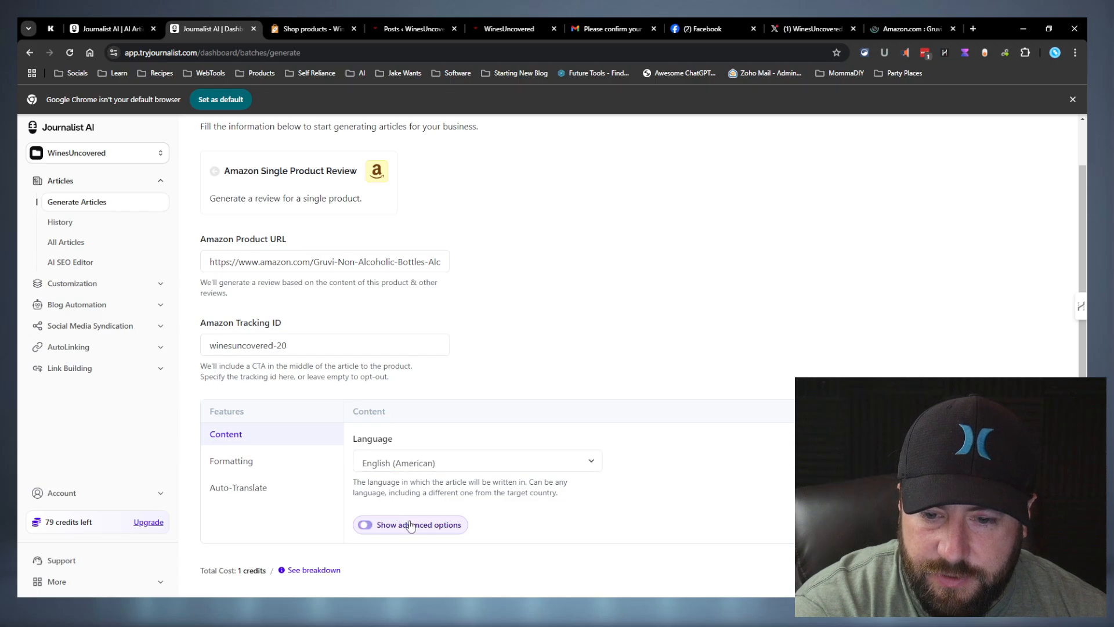
click(419, 531)
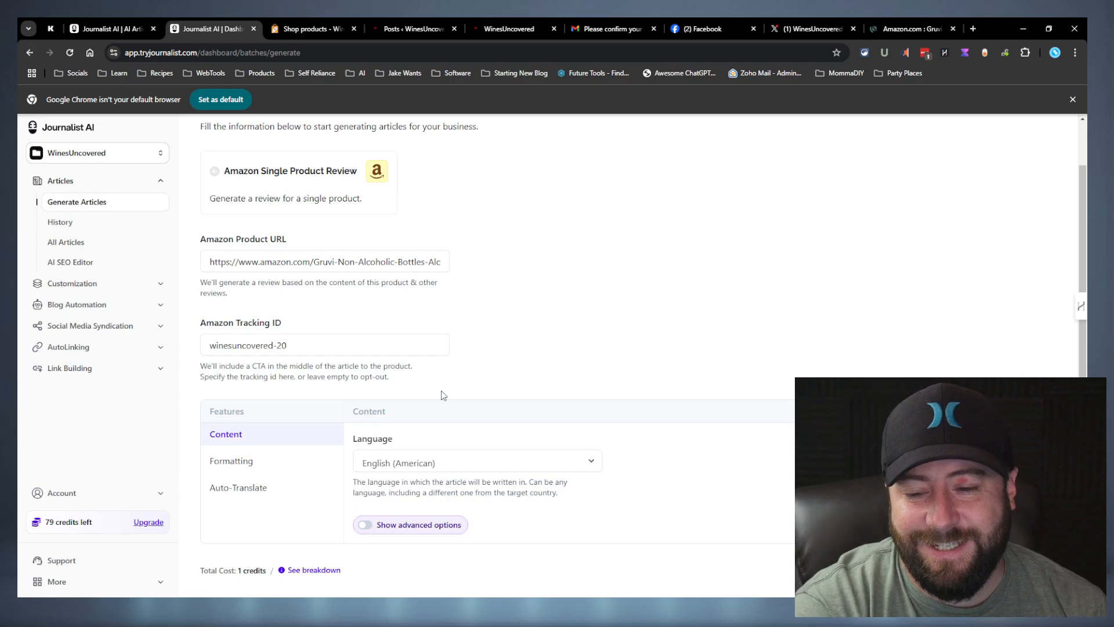
click(244, 462)
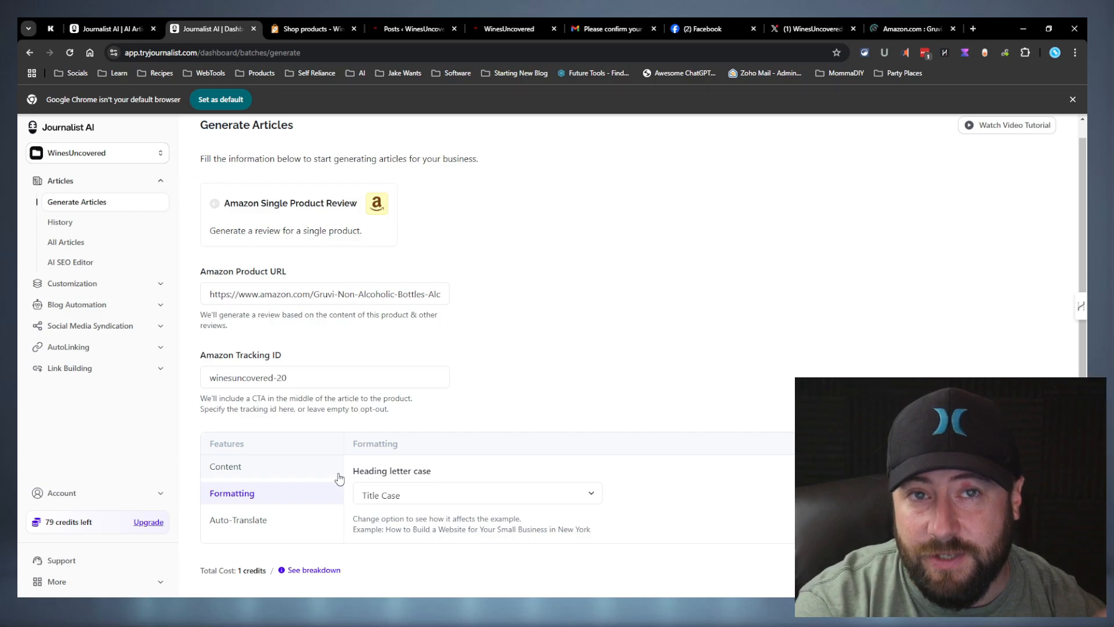
click(291, 518)
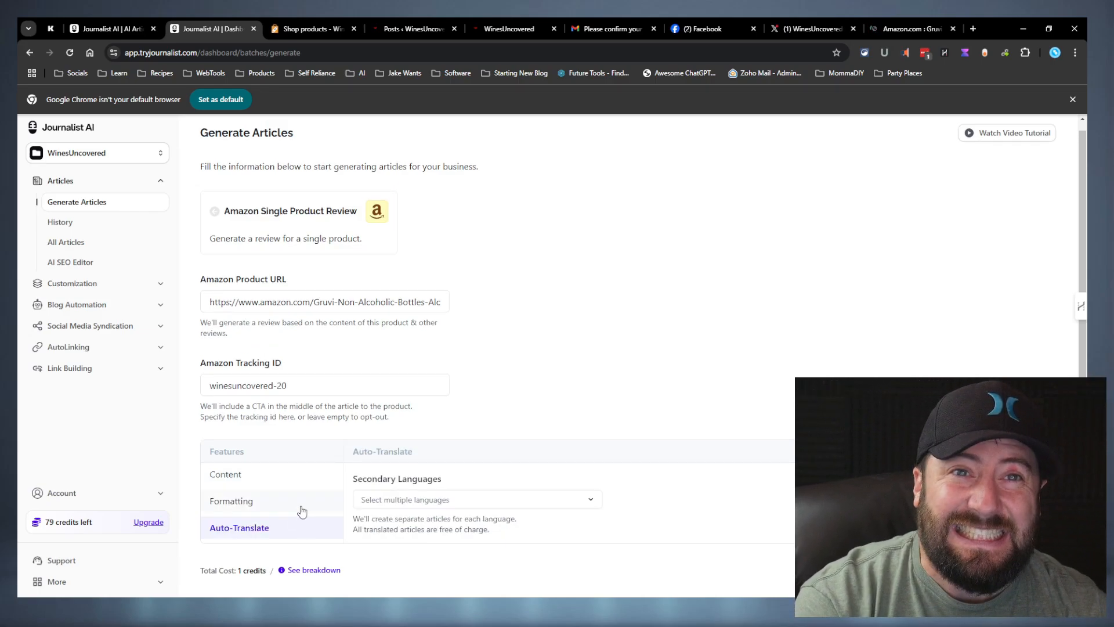
click(390, 505)
click(669, 391)
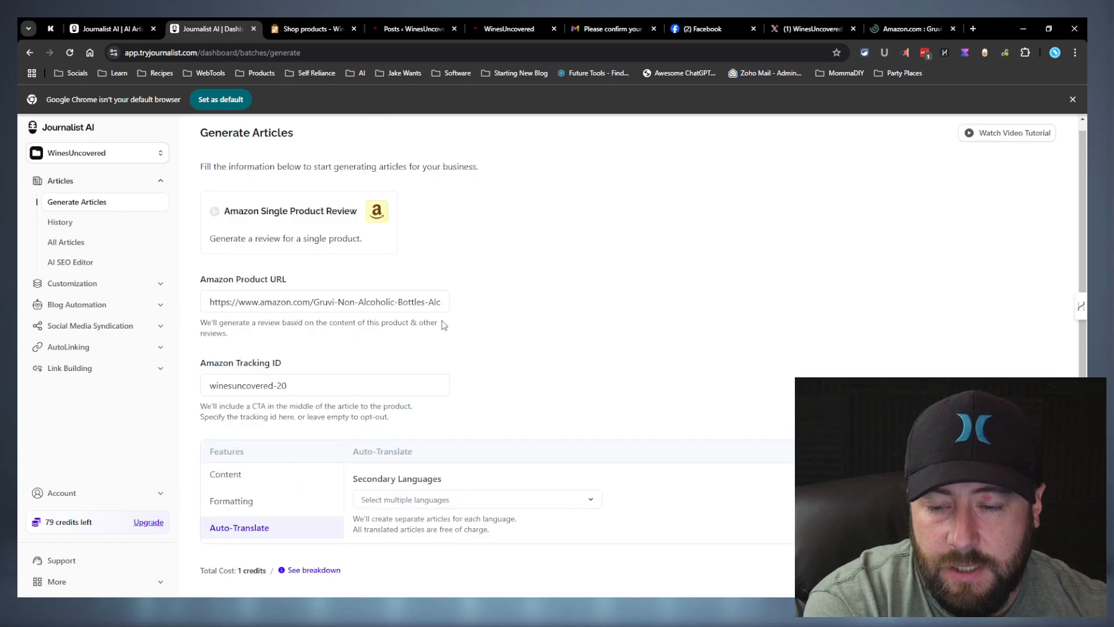
Submit the product review for generation and open the "Homevany Wine Rack: Style Meets Functionality" batch's article from the history
click(118, 228)
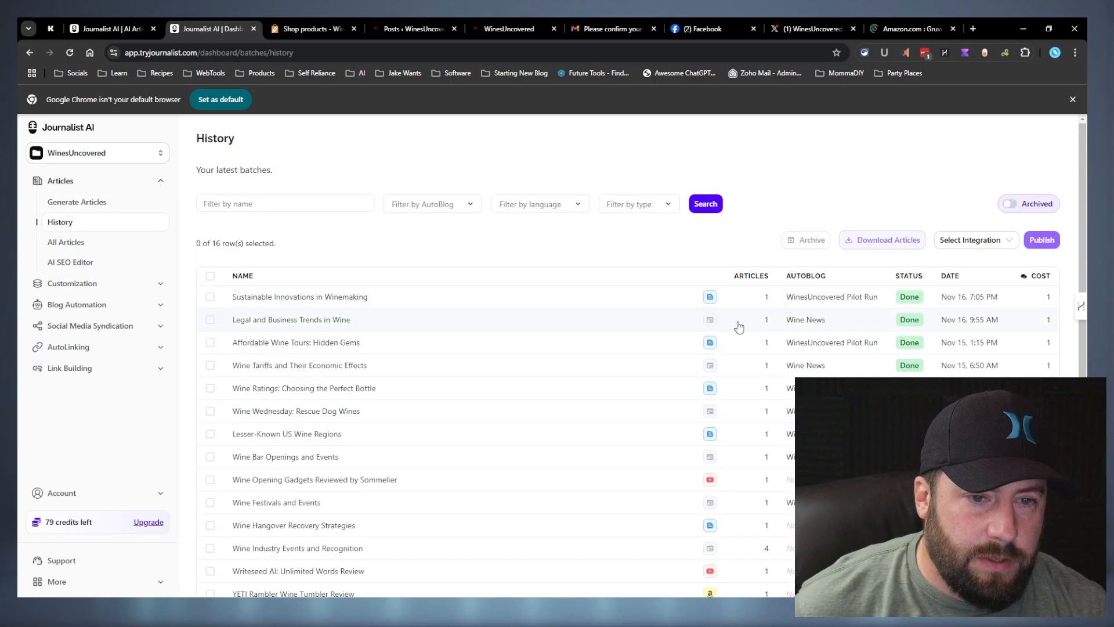
scroll(722, 322, down, 2)
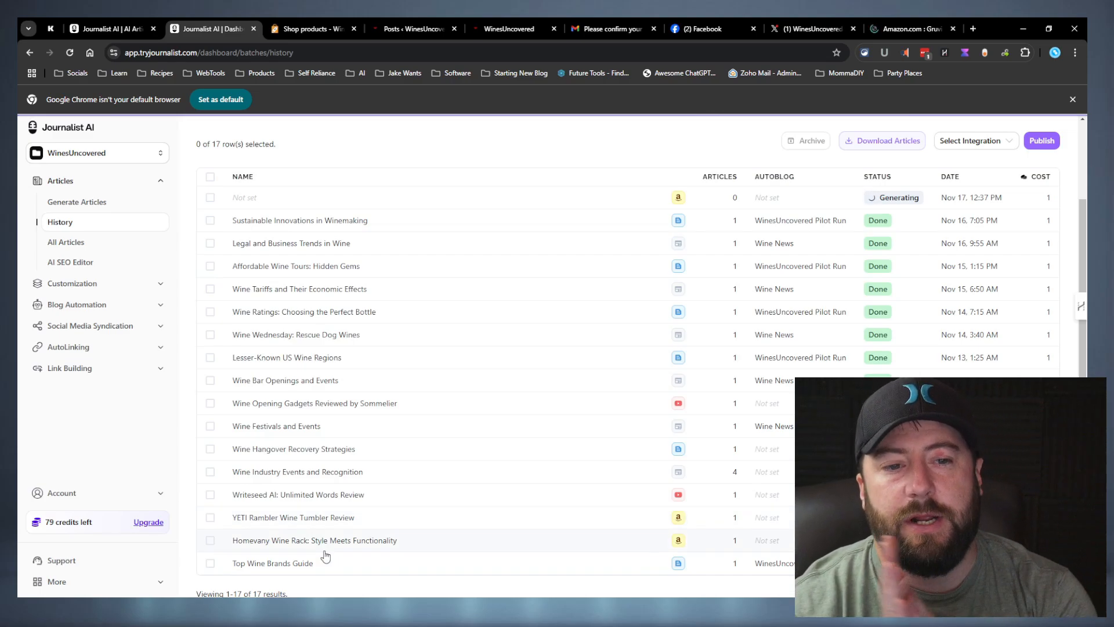
click(323, 550)
click(410, 257)
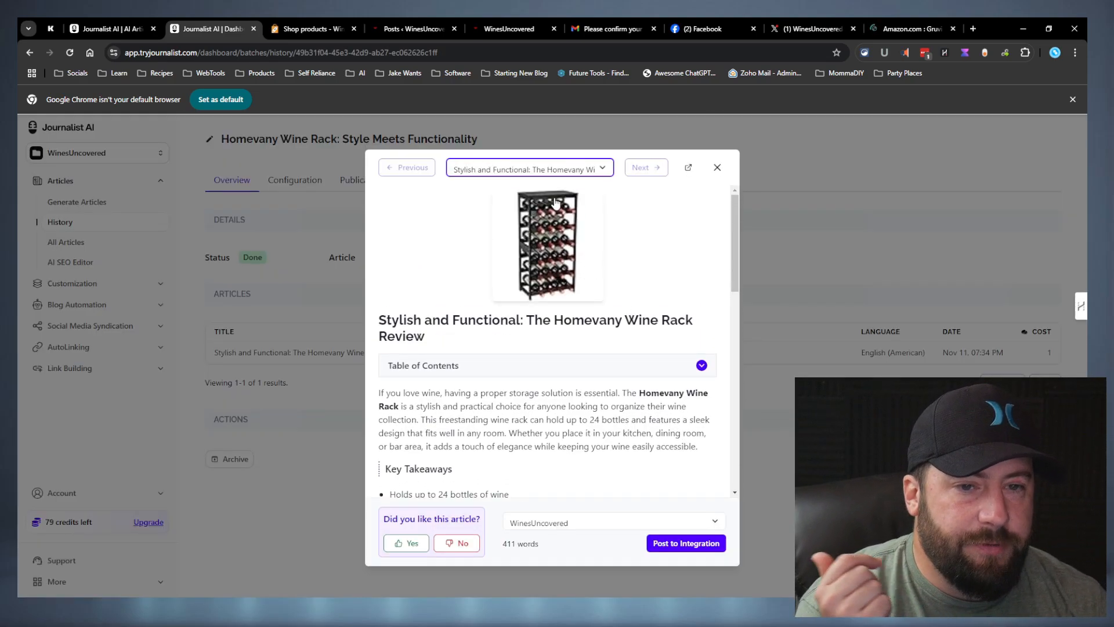
Skim the Homevany Wine Rack review and follow the Amazon product link in its conclusion
scroll(551, 208, down, 10)
scroll(580, 232, up, 10)
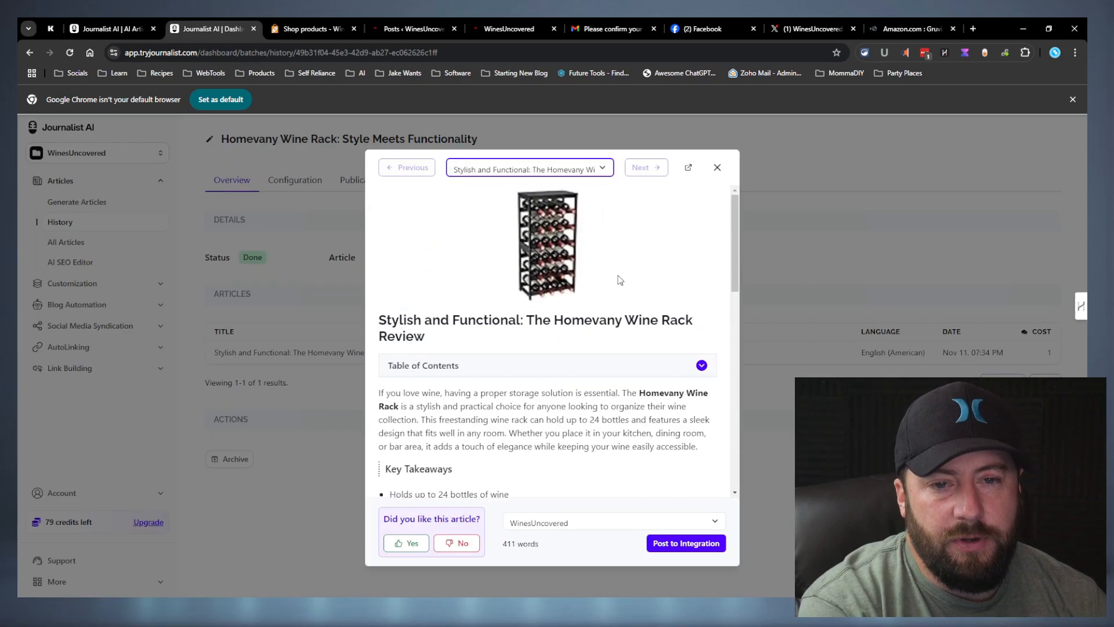
click(556, 228)
scroll(634, 307, down, 1)
scroll(634, 306, down, 10)
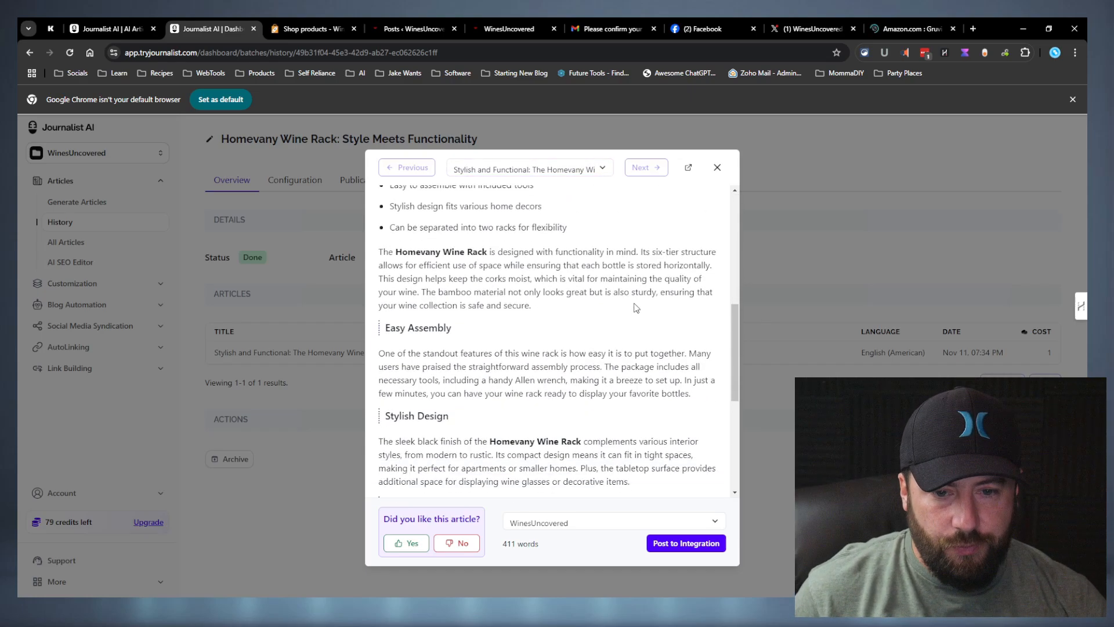
click(592, 394)
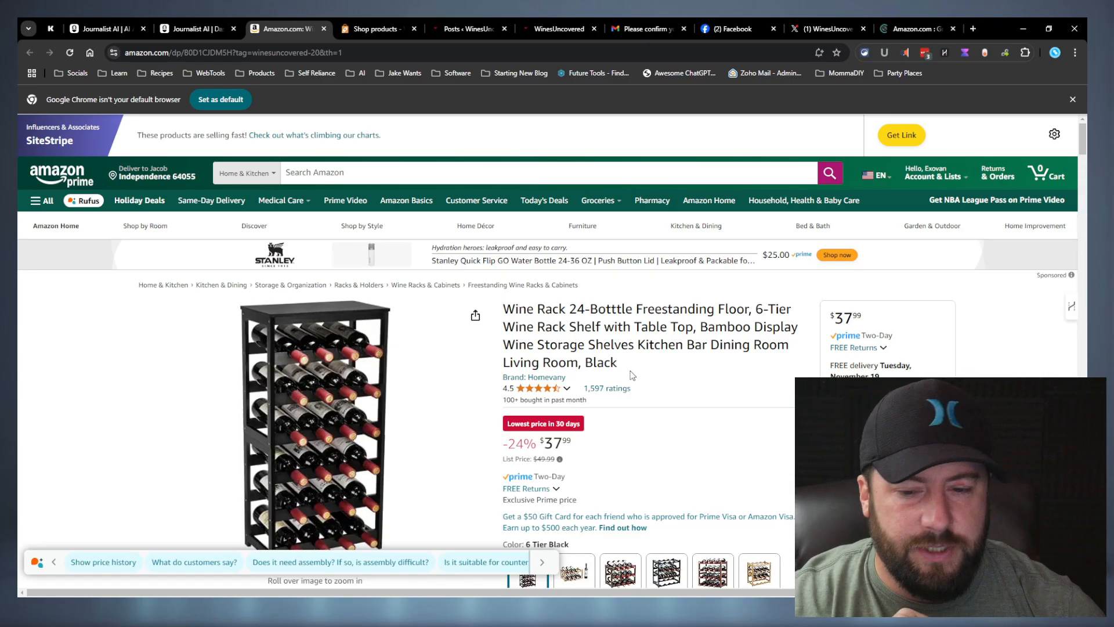
Preview the wine rack's product images on Amazon, and return to the beginning of the Homevany article in Journalist AI
scroll(306, 449, down, 1)
mouse_move(214, 571)
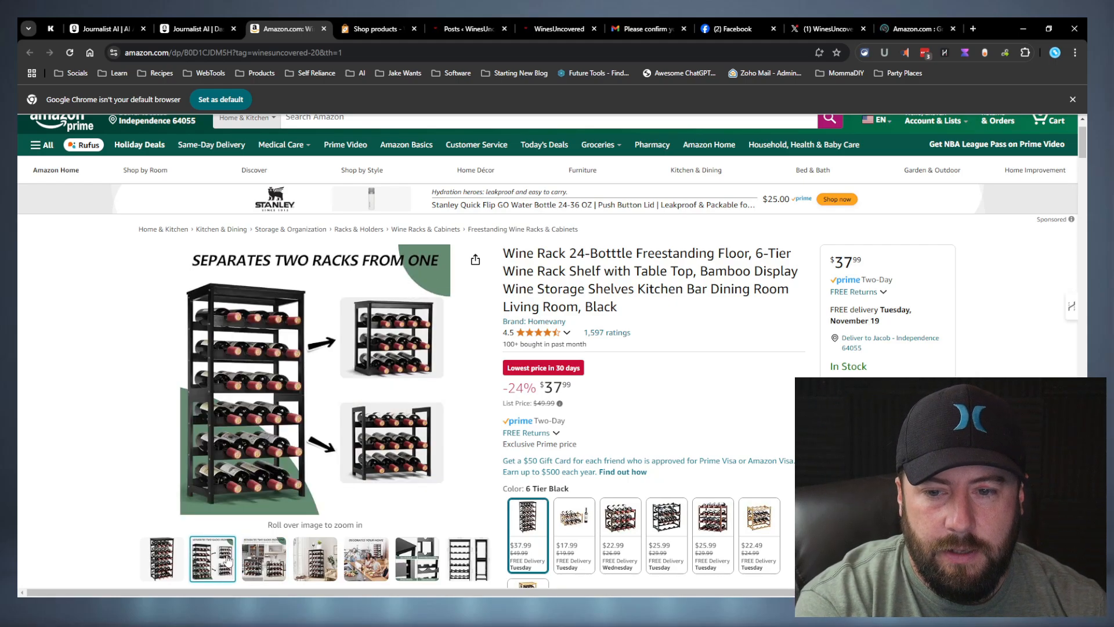
mouse_move(418, 556)
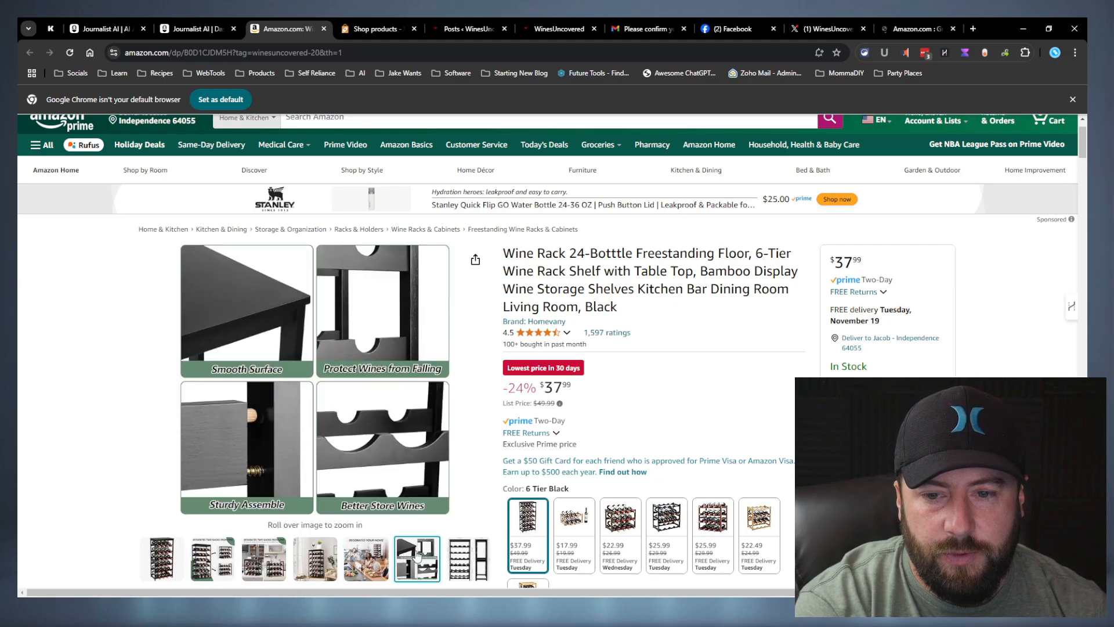
mouse_move(301, 552)
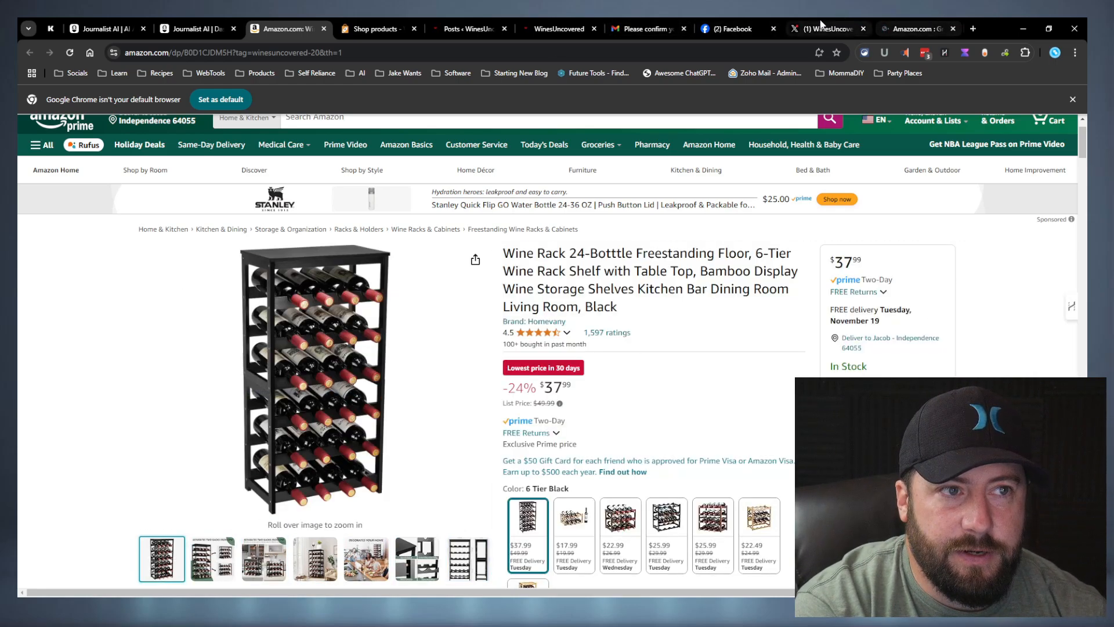
click(198, 28)
scroll(596, 358, up, 5)
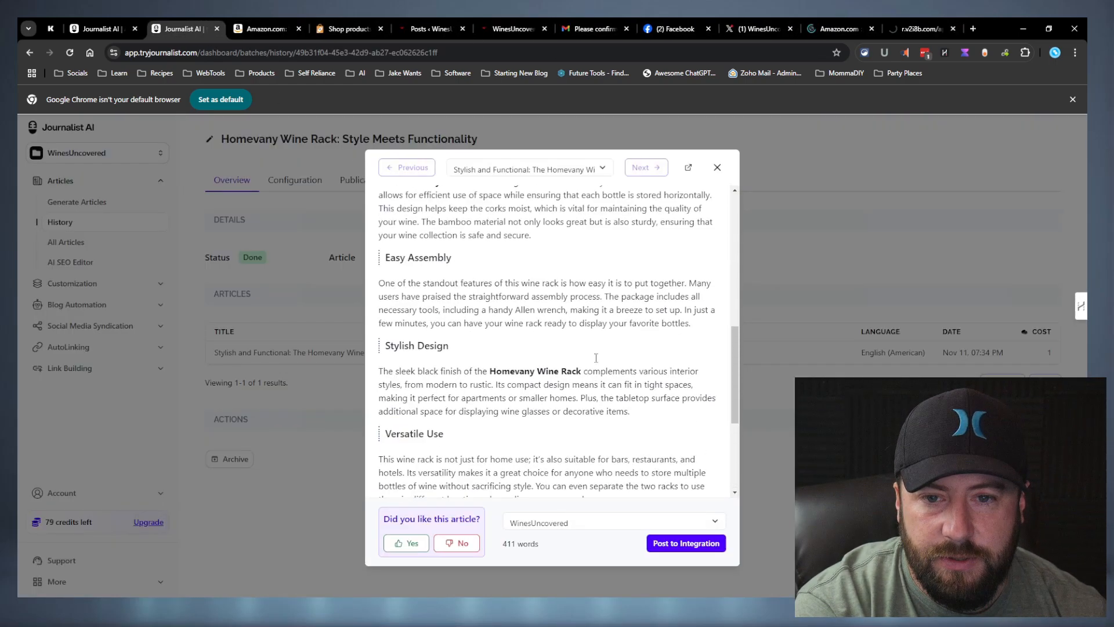
scroll(596, 359, up, 8)
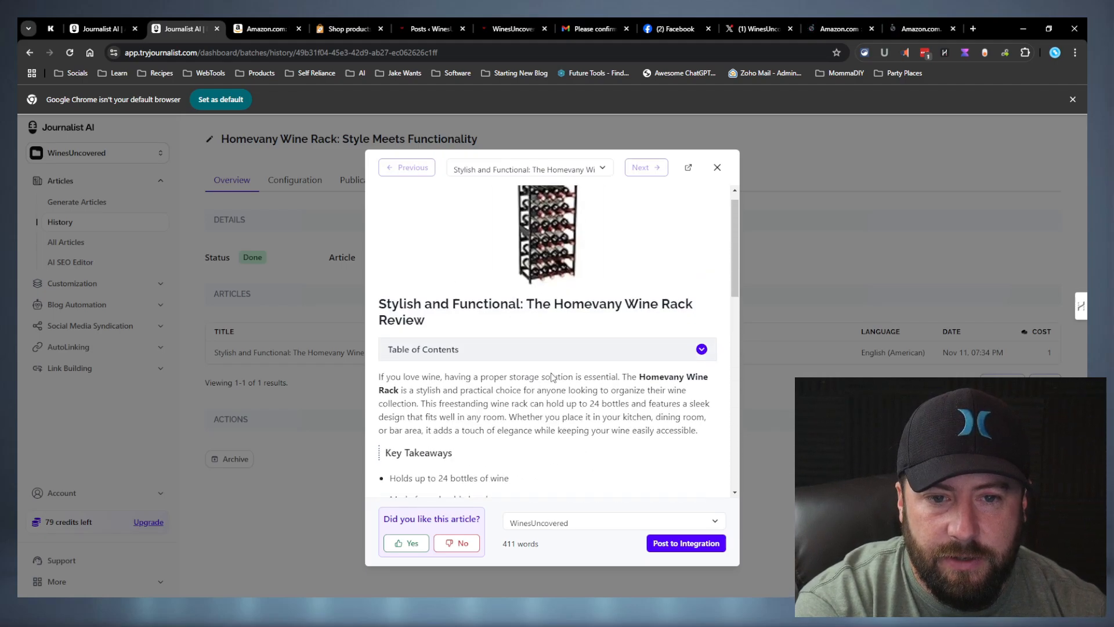
scroll(551, 371, up, 2)
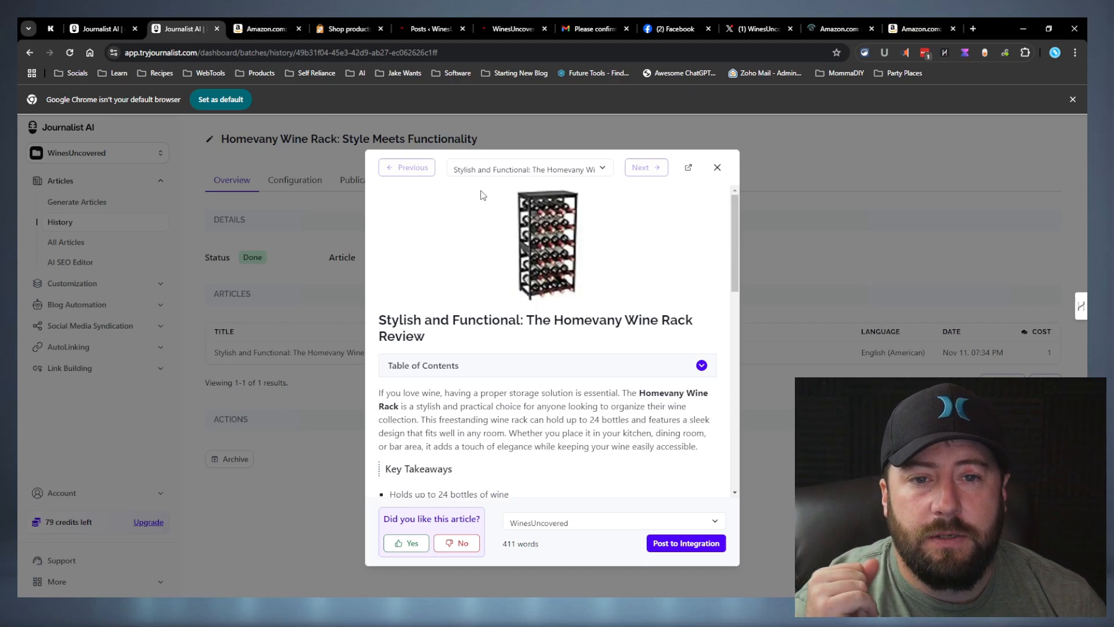
Switch back to the wine rack's Amazon listing, view its lifestyle images, and highlight the page address containing the affiliate tag
click(270, 26)
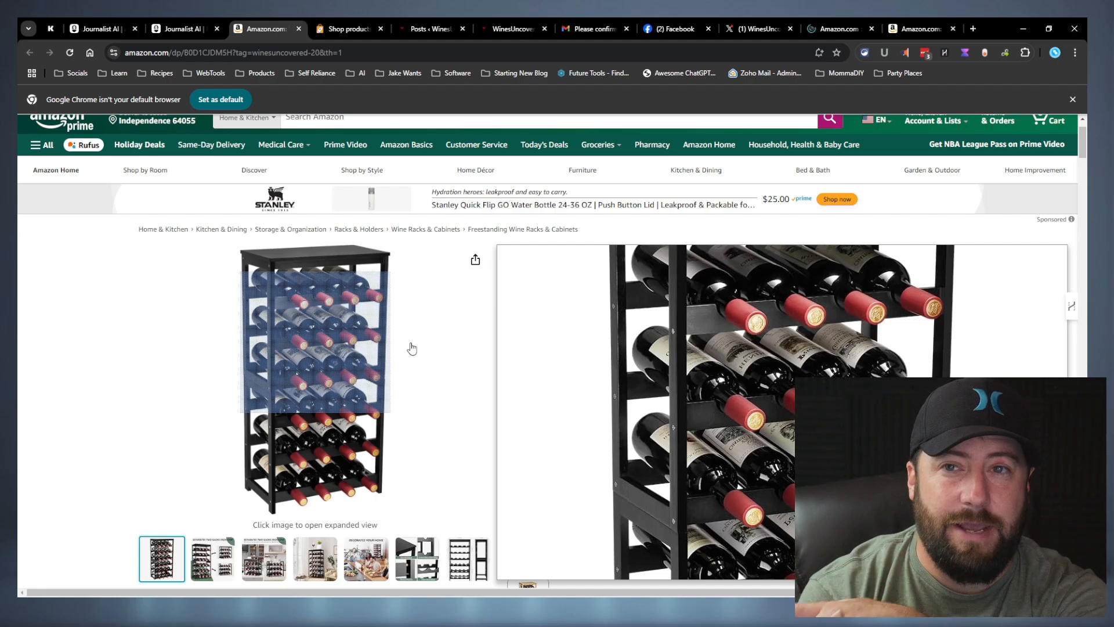
click(199, 25)
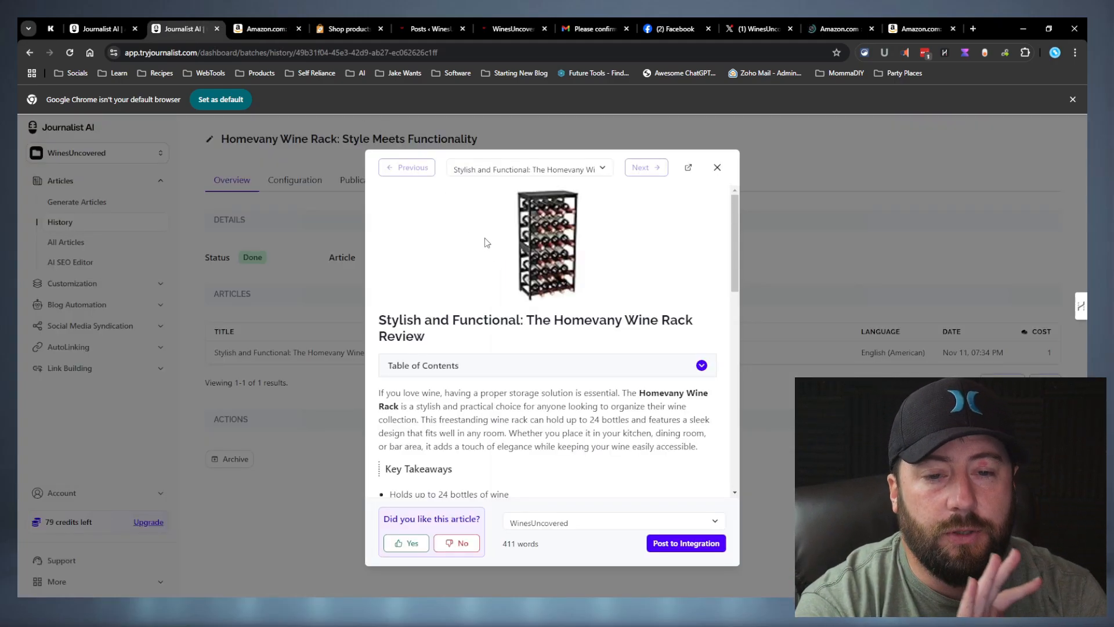
click(273, 29)
scroll(462, 385, down, 3)
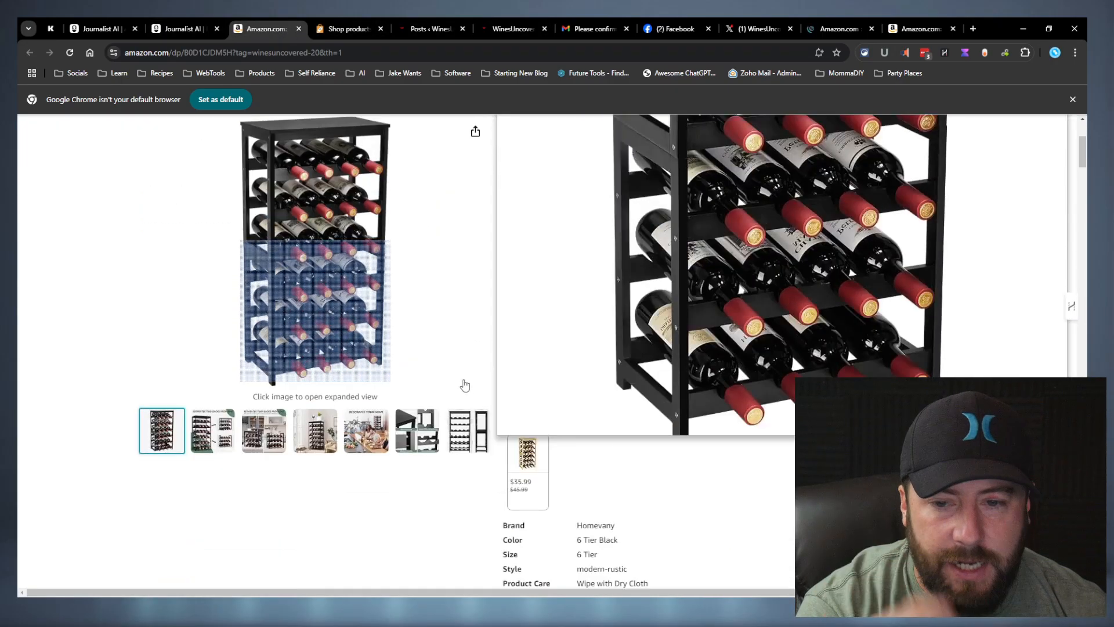
mouse_move(251, 437)
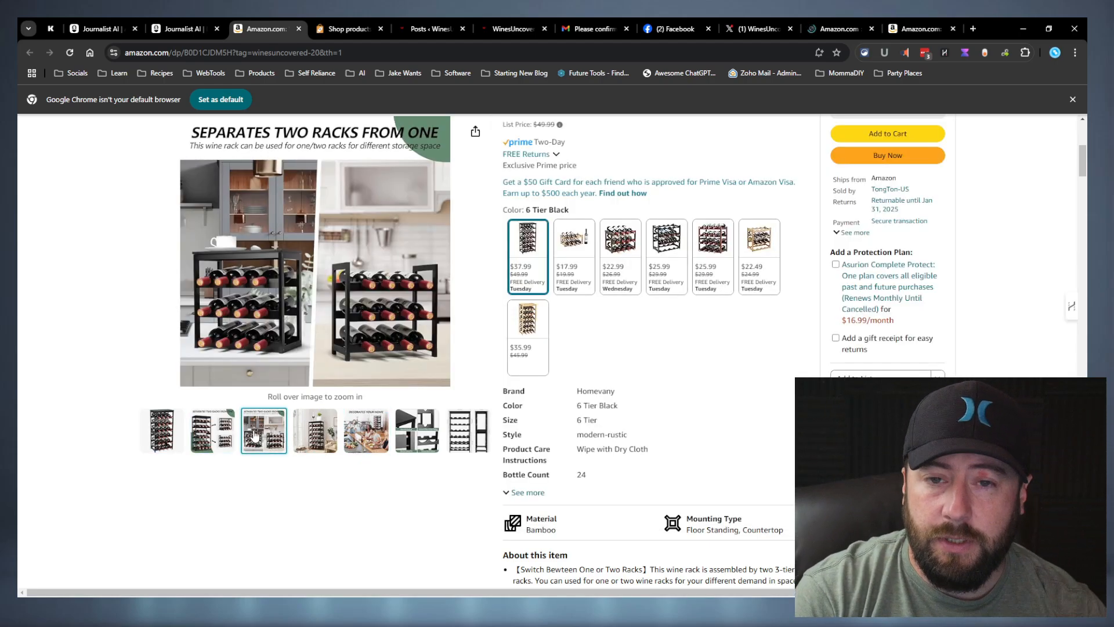
scroll(360, 502, up, 2)
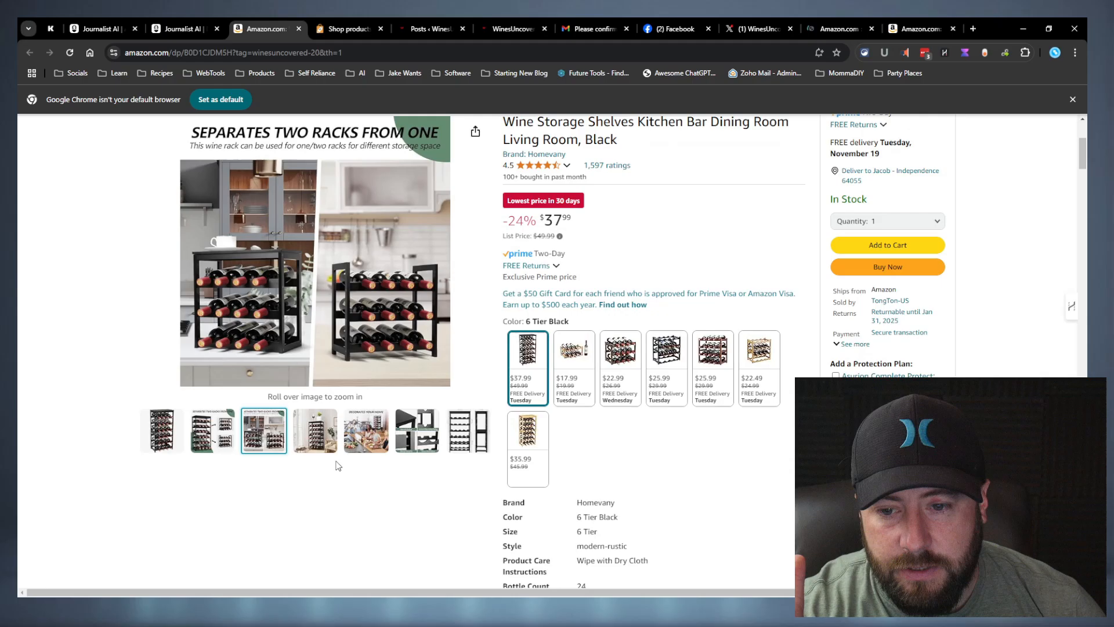
mouse_move(363, 444)
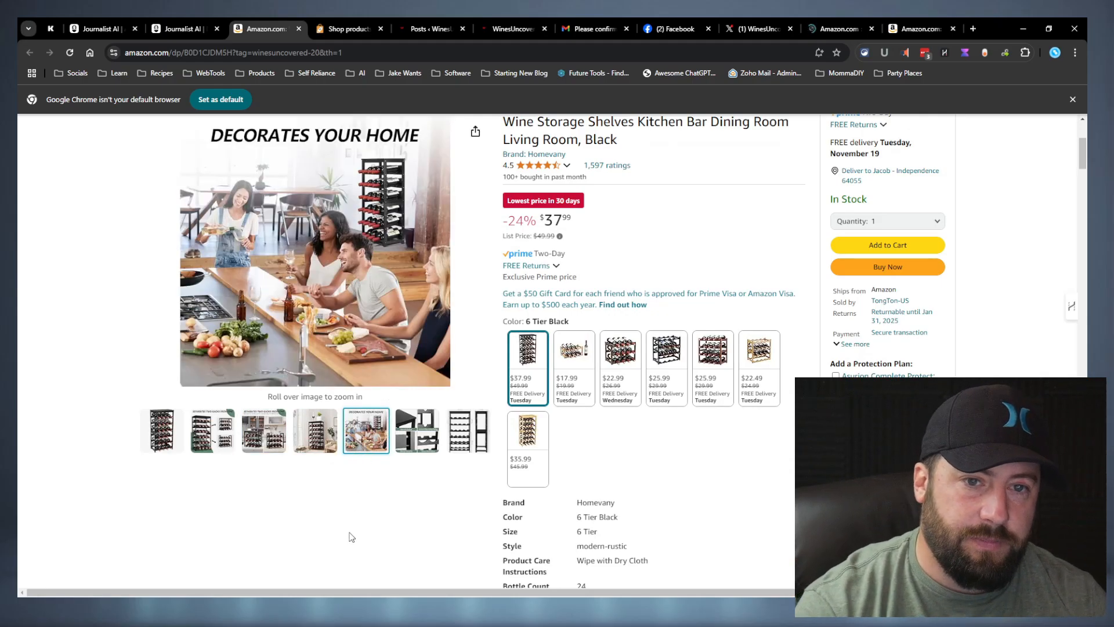
scroll(351, 537, up, 5)
drag(344, 52, 59, 61)
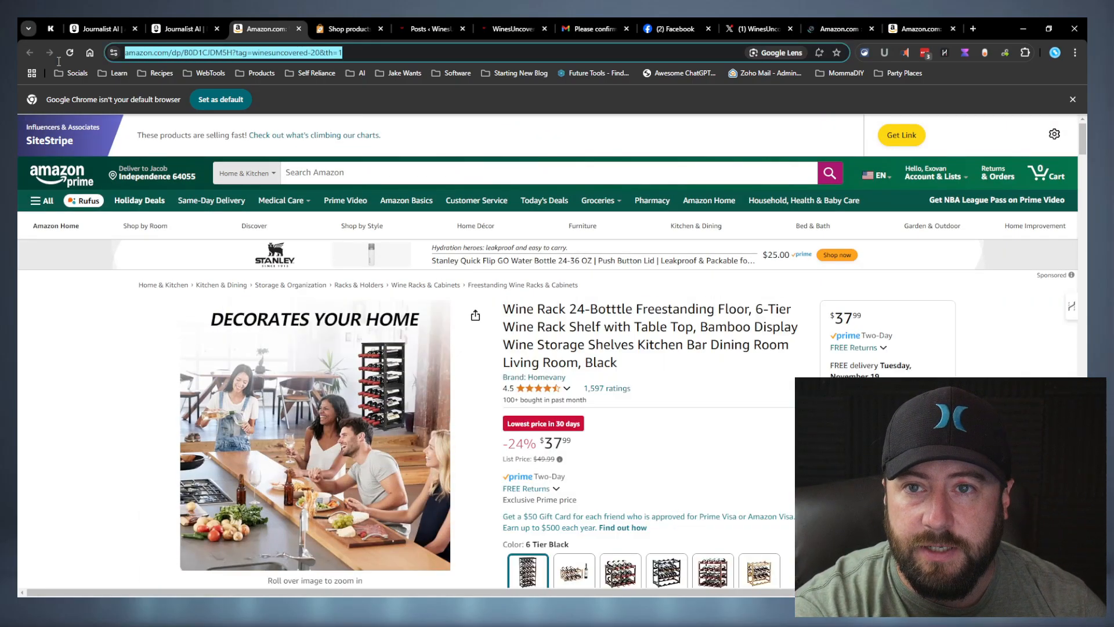
Return to the Homevany Wine Rack article in Journalist AI, check its word count and body text, and close the article preview
key(ctrl+shift+Tab)
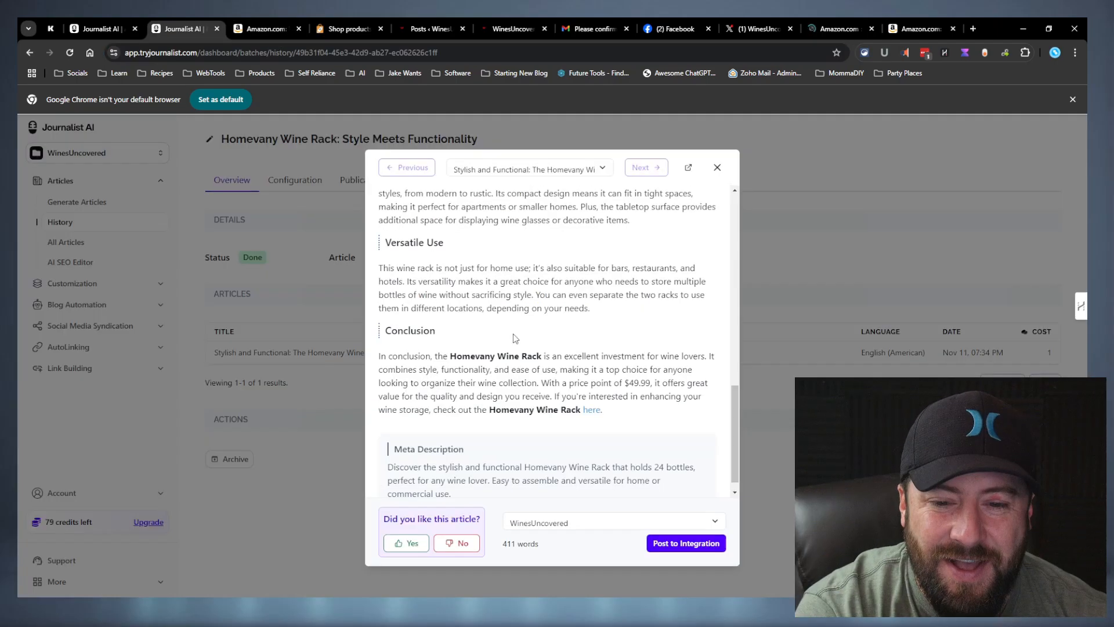
scroll(513, 337, up, 15)
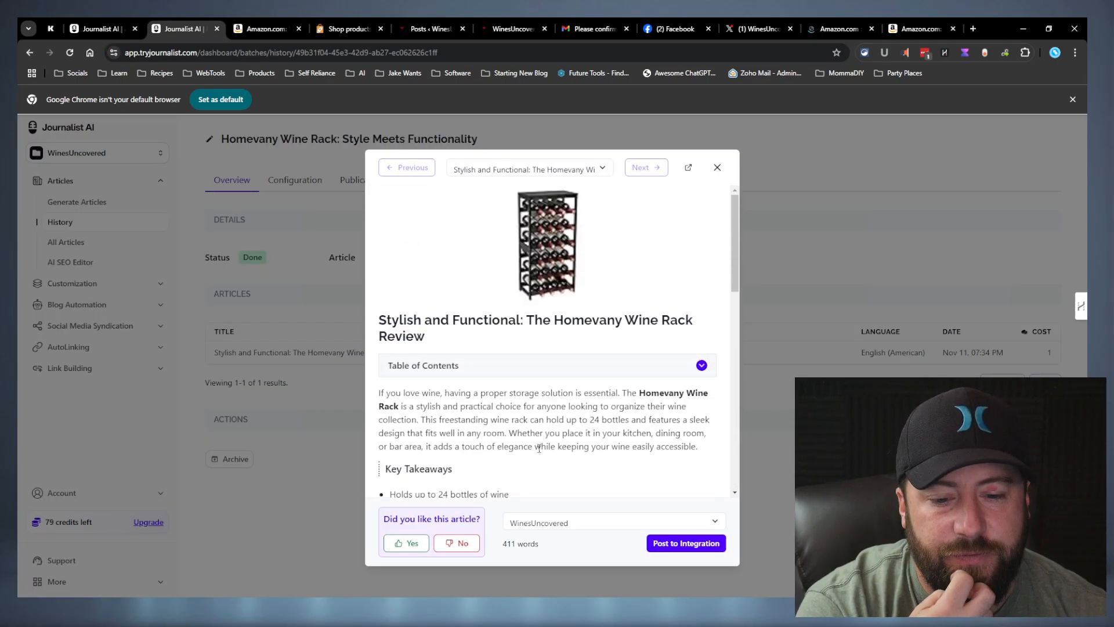
drag(556, 542, 468, 551)
click(609, 442)
scroll(608, 441, down, 1)
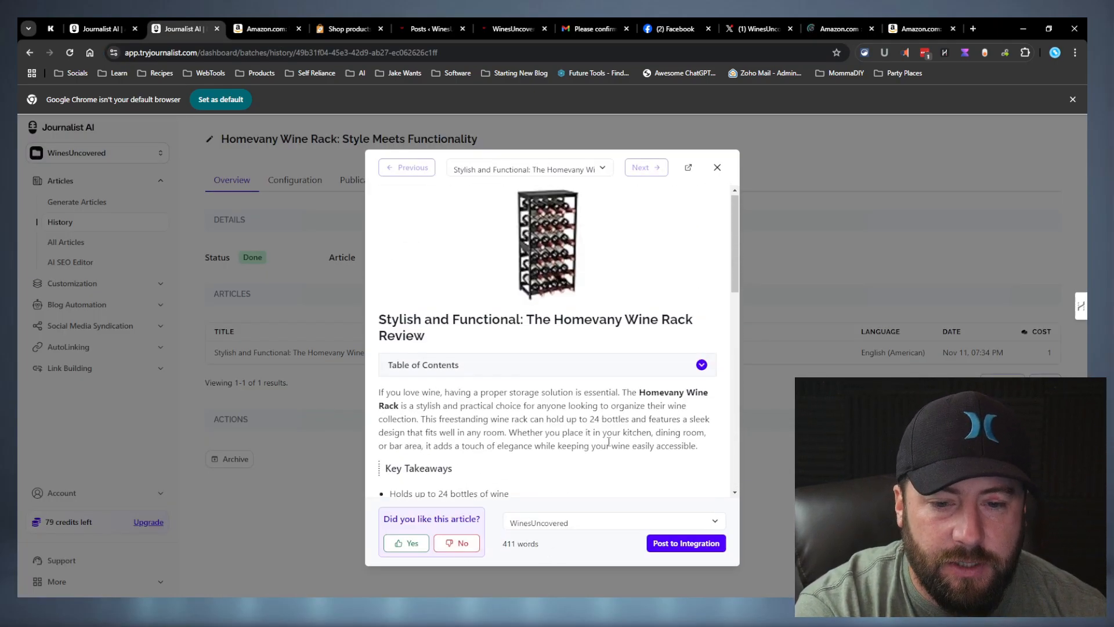
scroll(609, 442, down, 5)
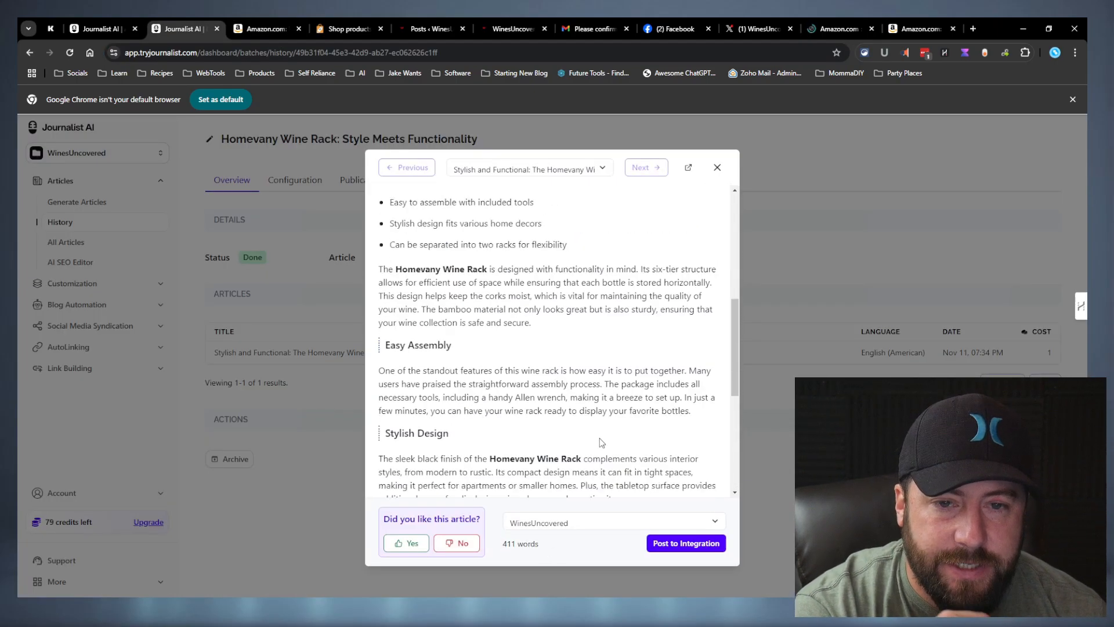
click(717, 168)
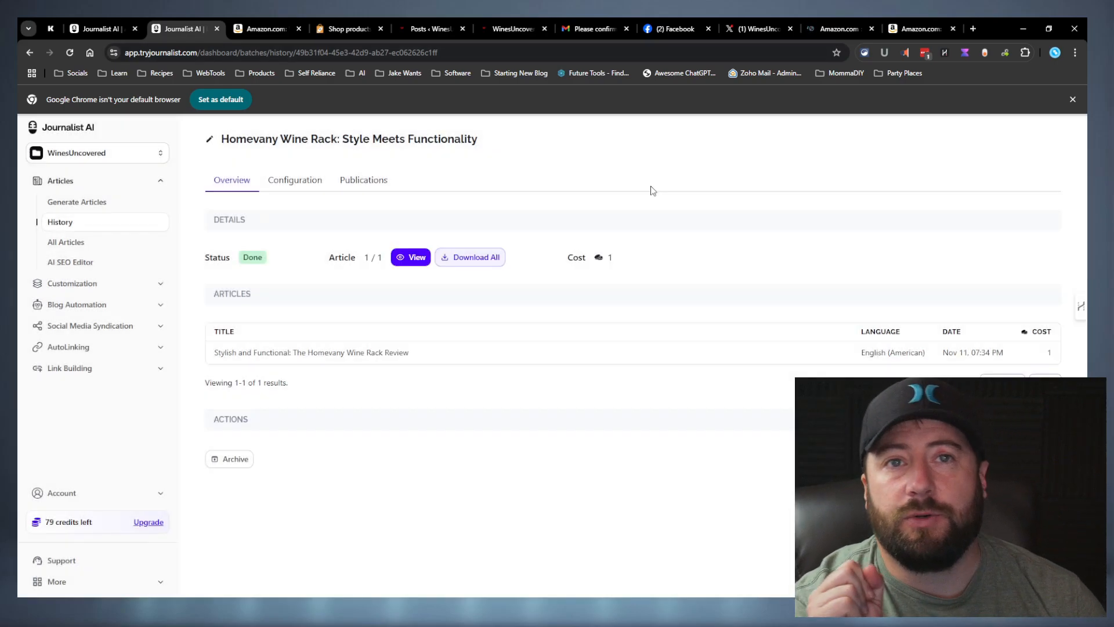
Open the YETI Rambler Wine Tumbler Review from the batch history and skim its article through to the conclusion
click(30, 52)
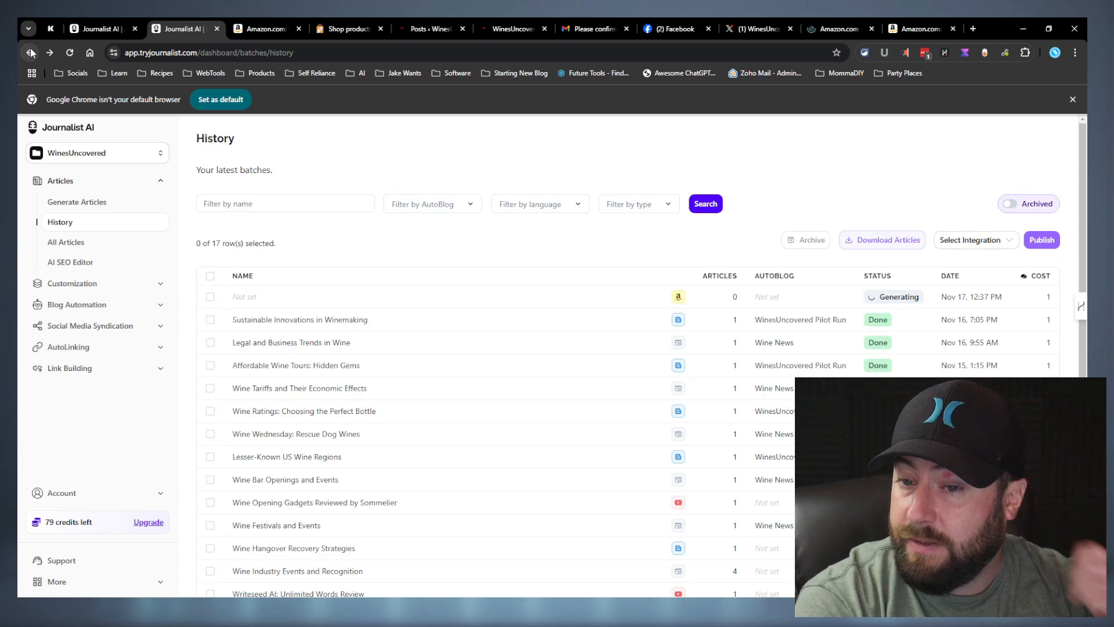
scroll(373, 323, down, 2)
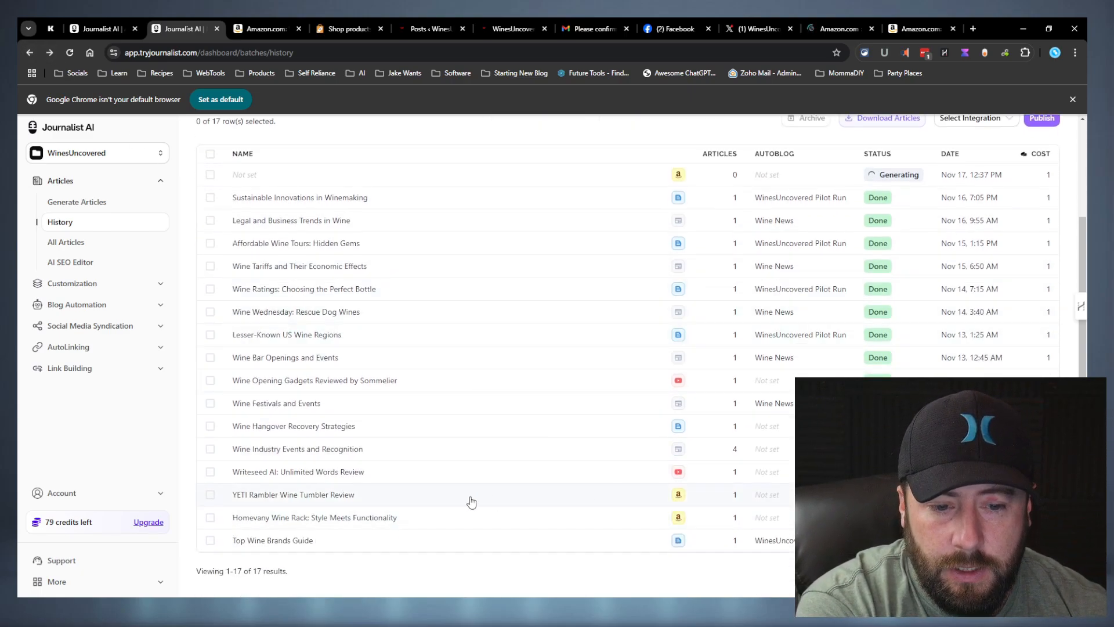
click(353, 497)
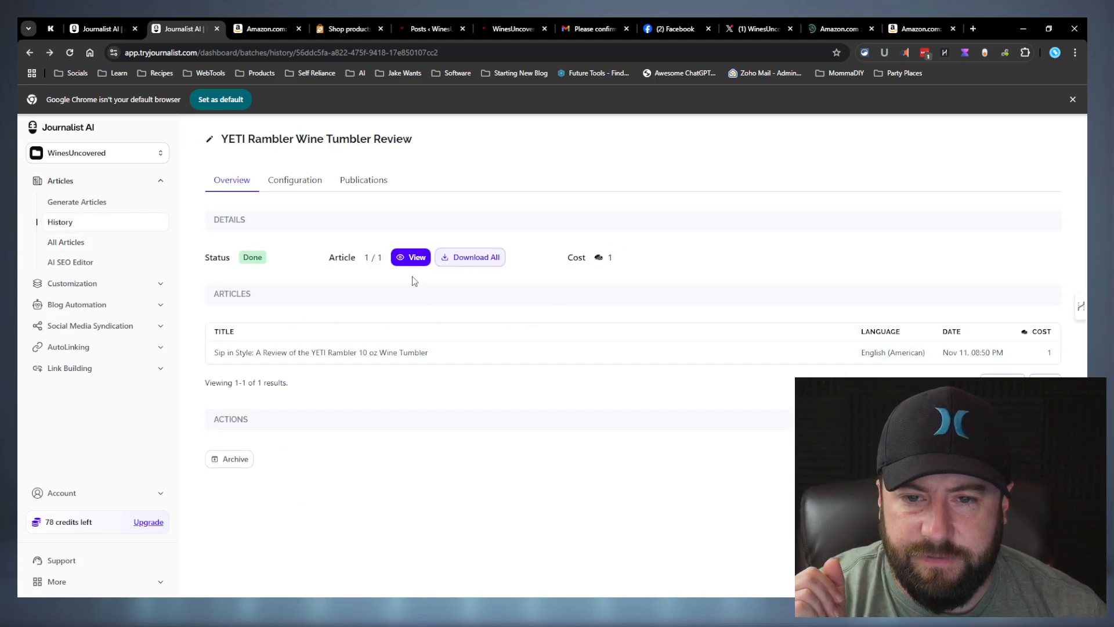
click(413, 257)
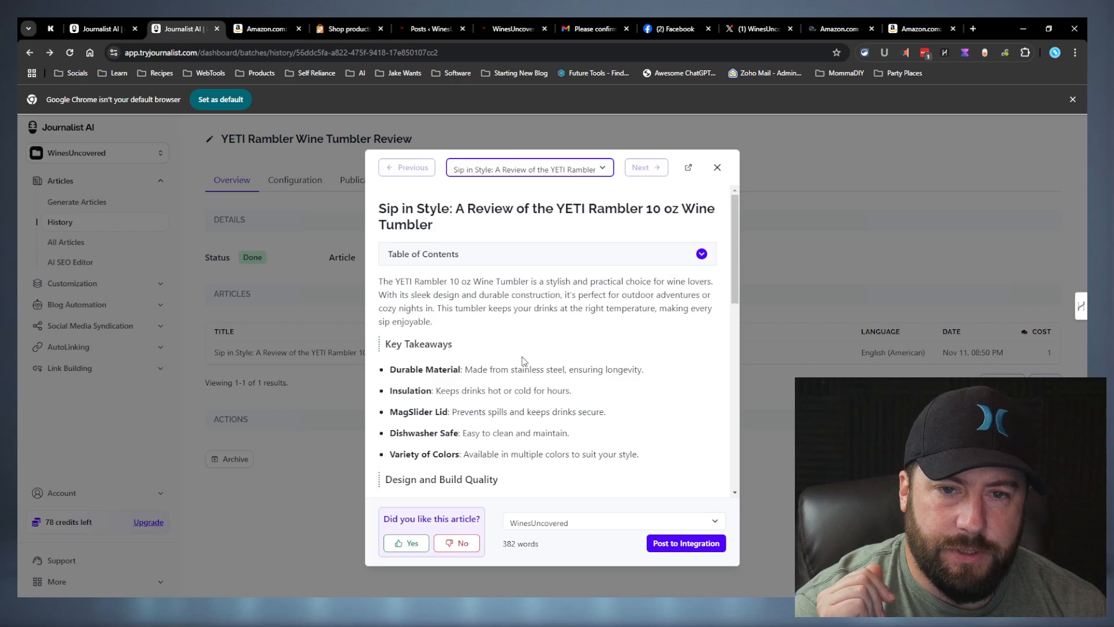
scroll(524, 361, down, 10)
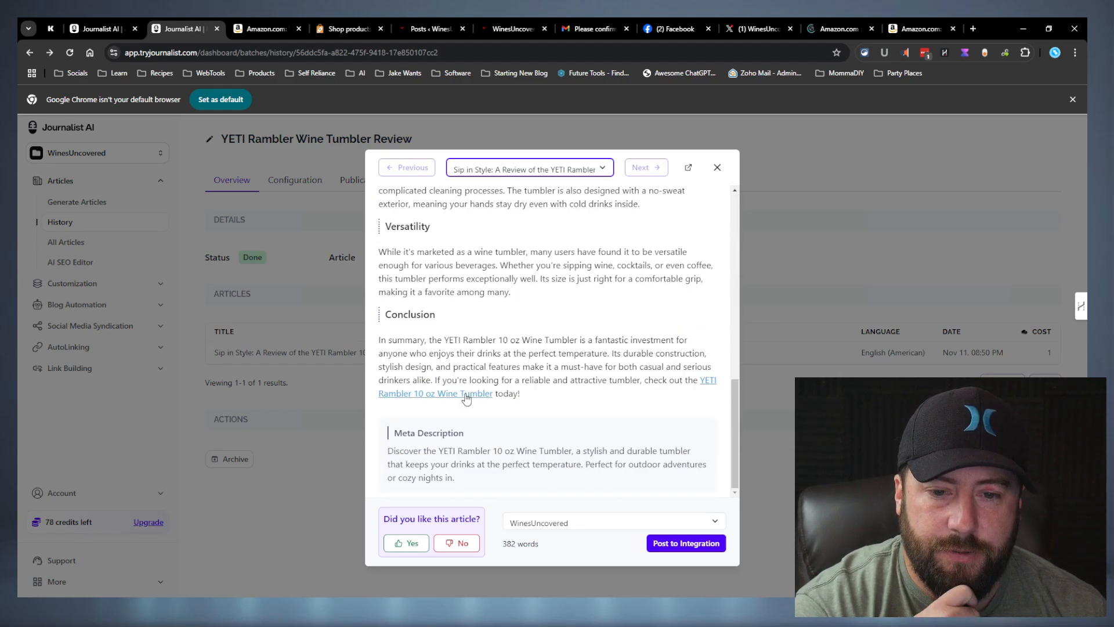
Follow the tumbler's Amazon link in the article's conclusion, preview the product images, and close the listing
click(466, 394)
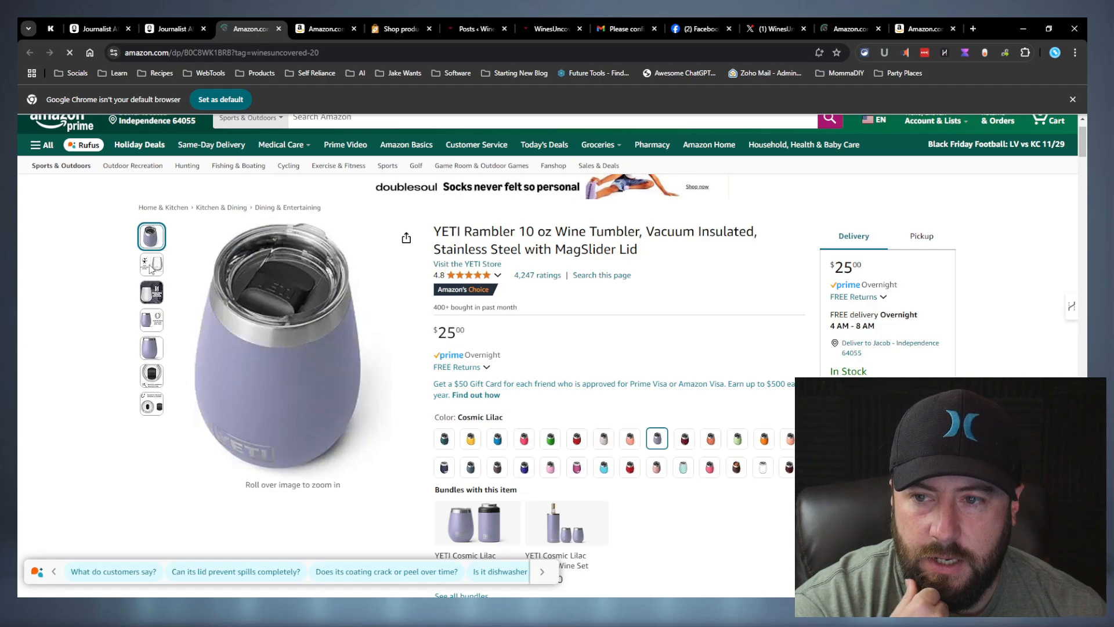
mouse_move(154, 279)
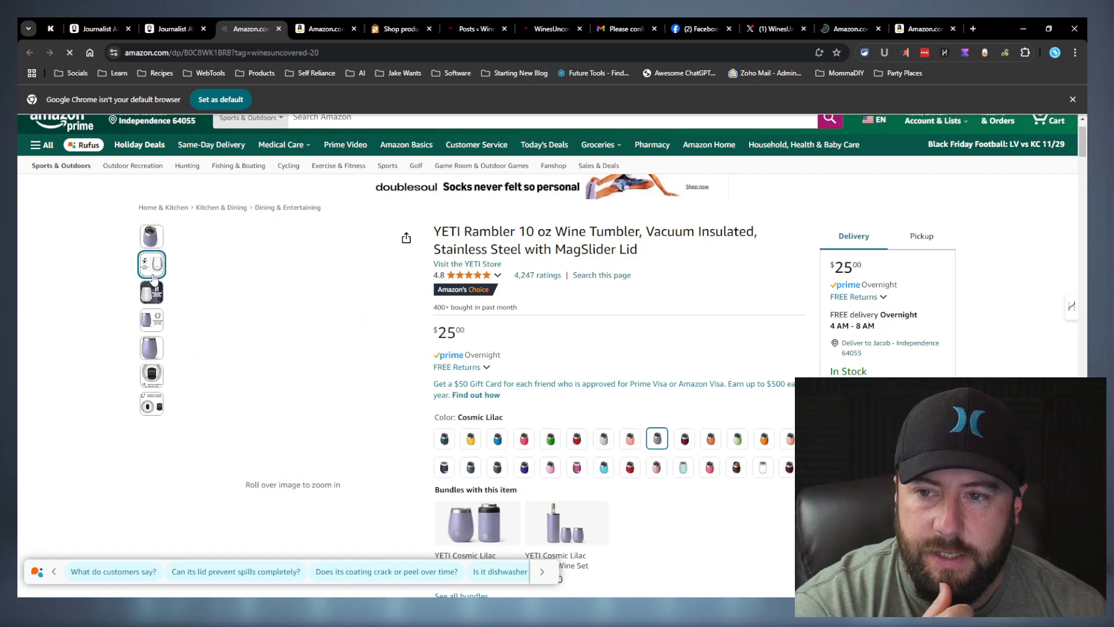
mouse_move(379, 419)
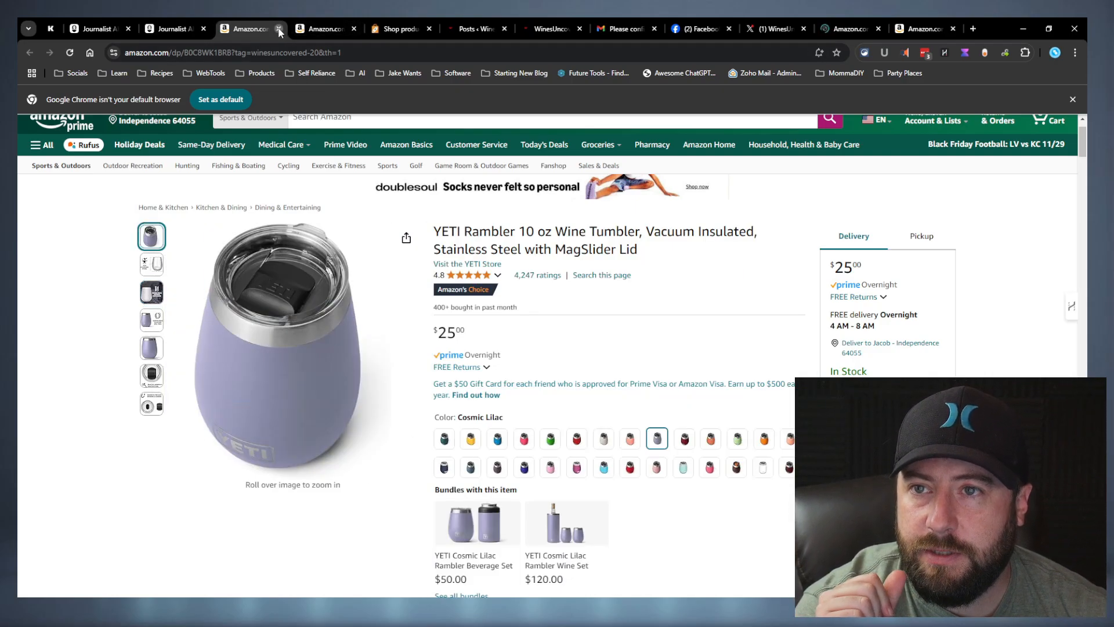
click(278, 29)
Skim the YETI Rambler article again, open it on its full page, and create an editable revision with AI
scroll(540, 401, up, 10)
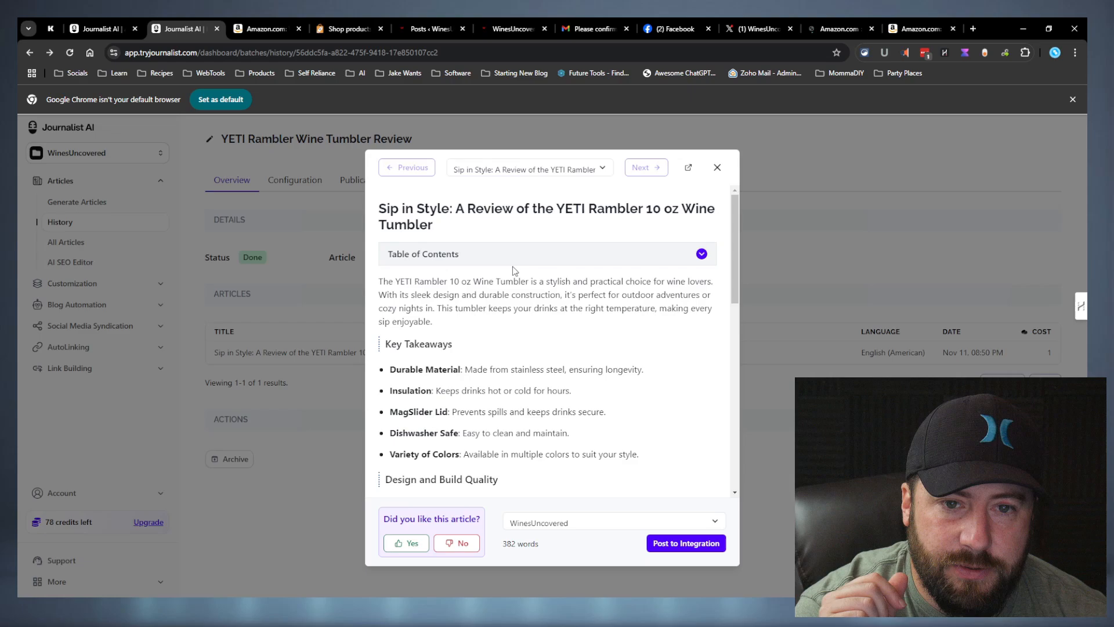
scroll(531, 415, down, 10)
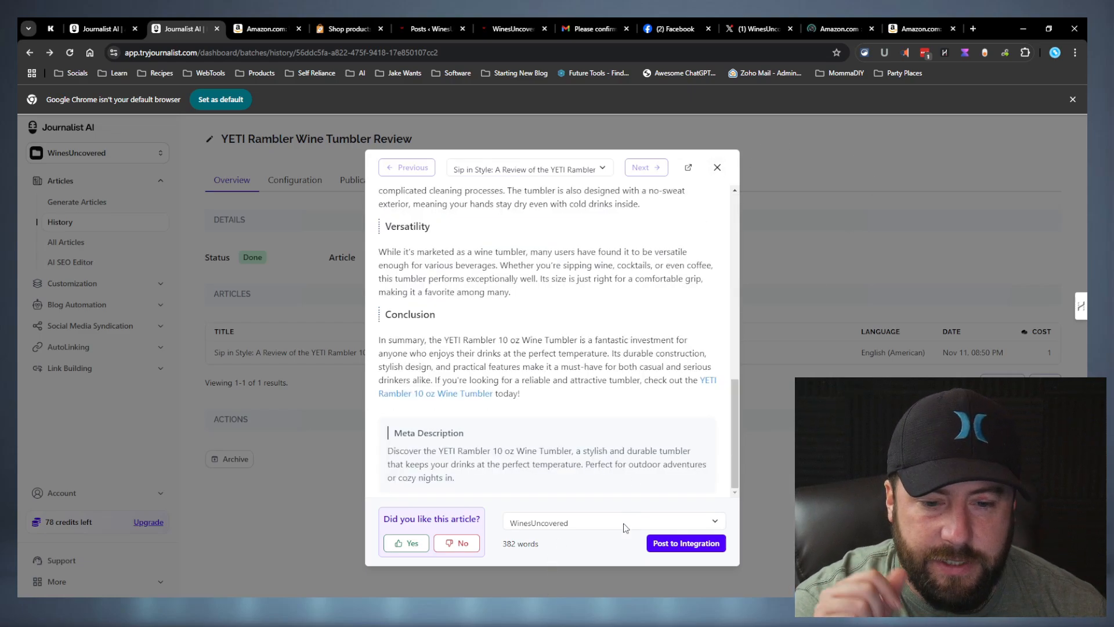
drag(627, 528, 461, 551)
click(688, 167)
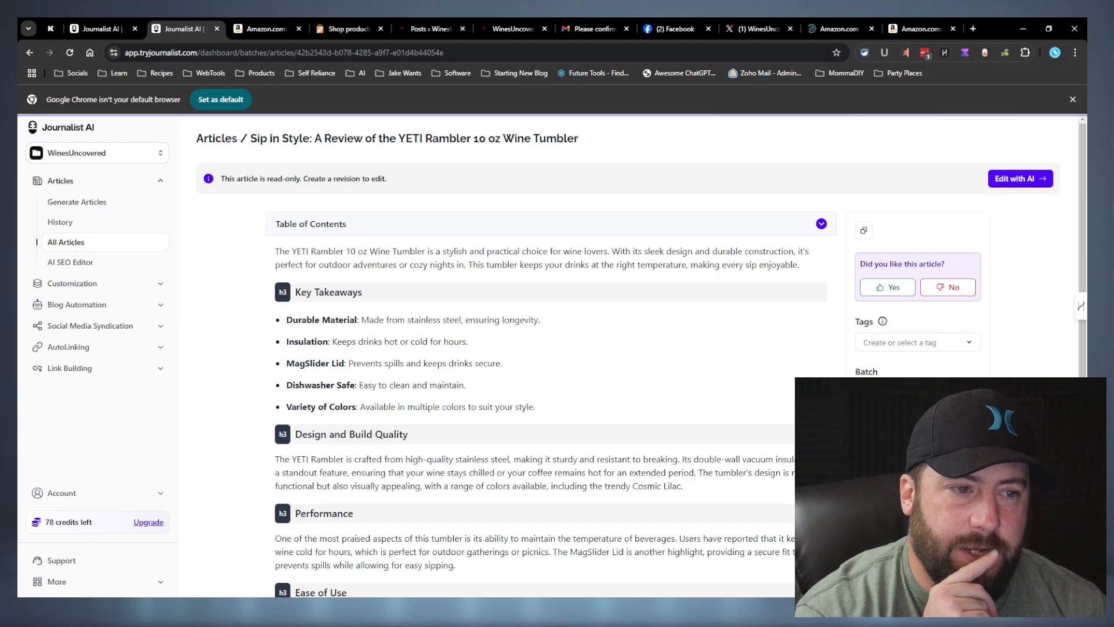
scroll(769, 424, up, 4)
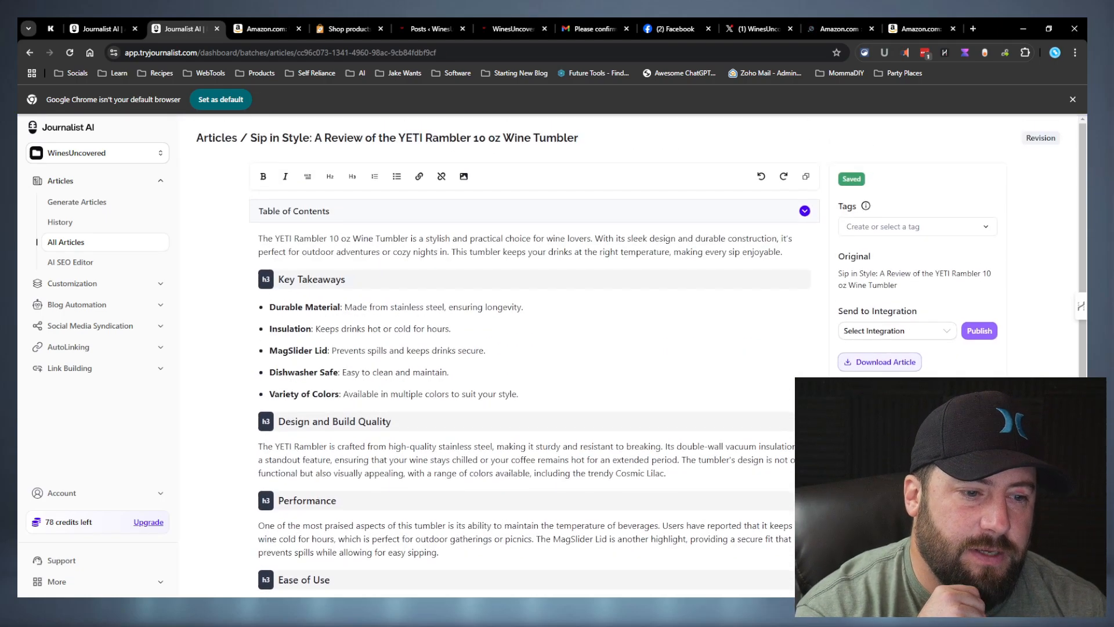
Review the YETI Rambler revision's sections from Key Takeaways to the Conclusion
scroll(522, 354, down, 3)
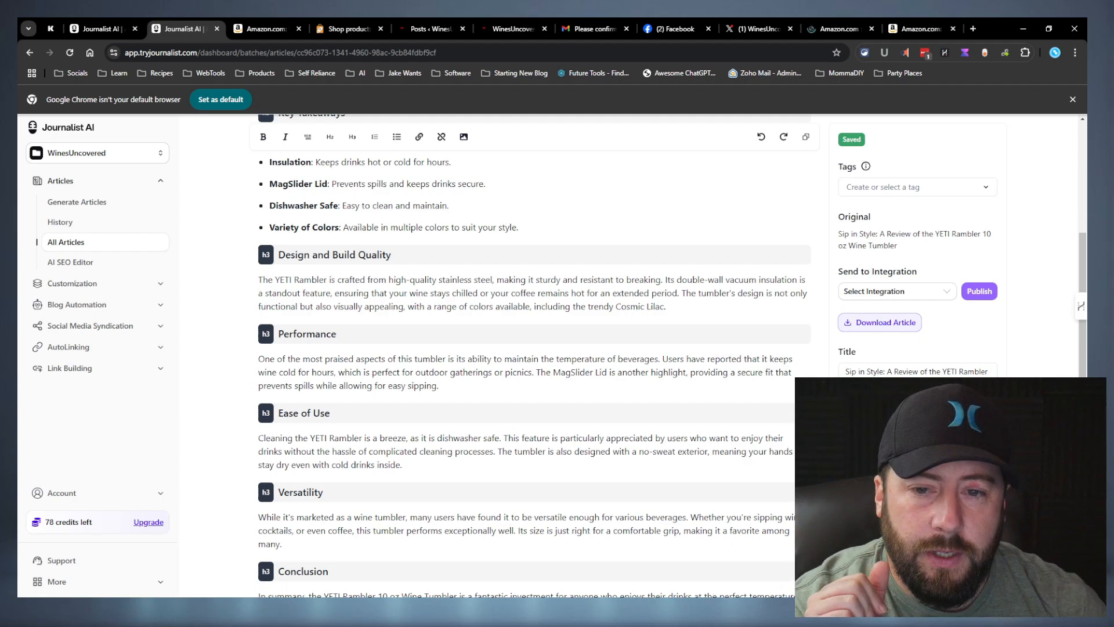
scroll(522, 348, up, 3)
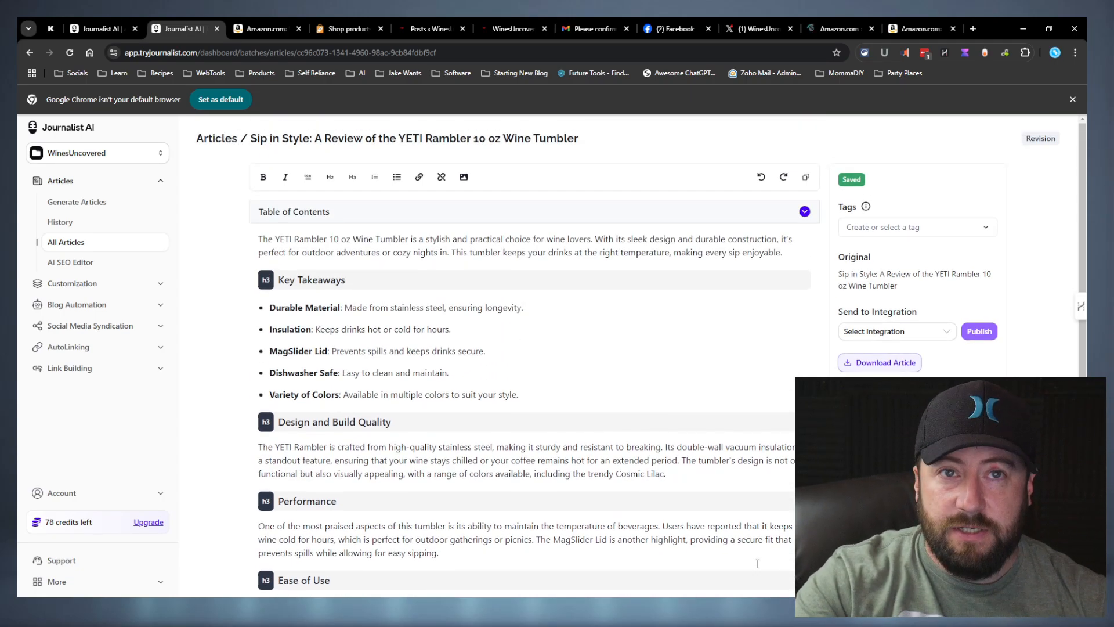
scroll(757, 563, down, 1)
scroll(726, 589, down, 2)
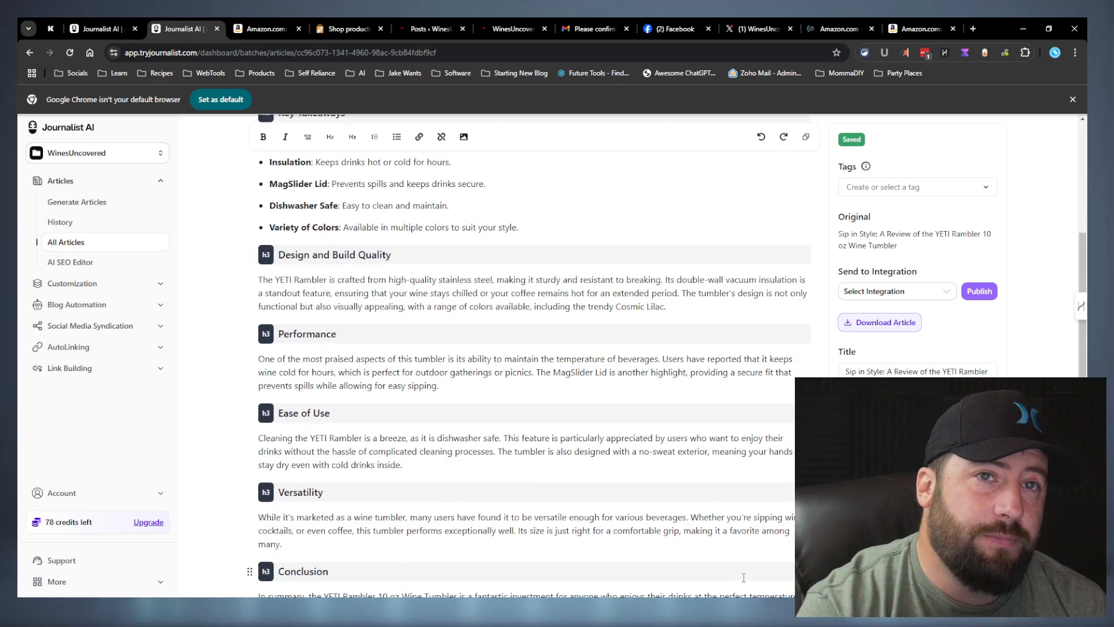
scroll(773, 590, up, 3)
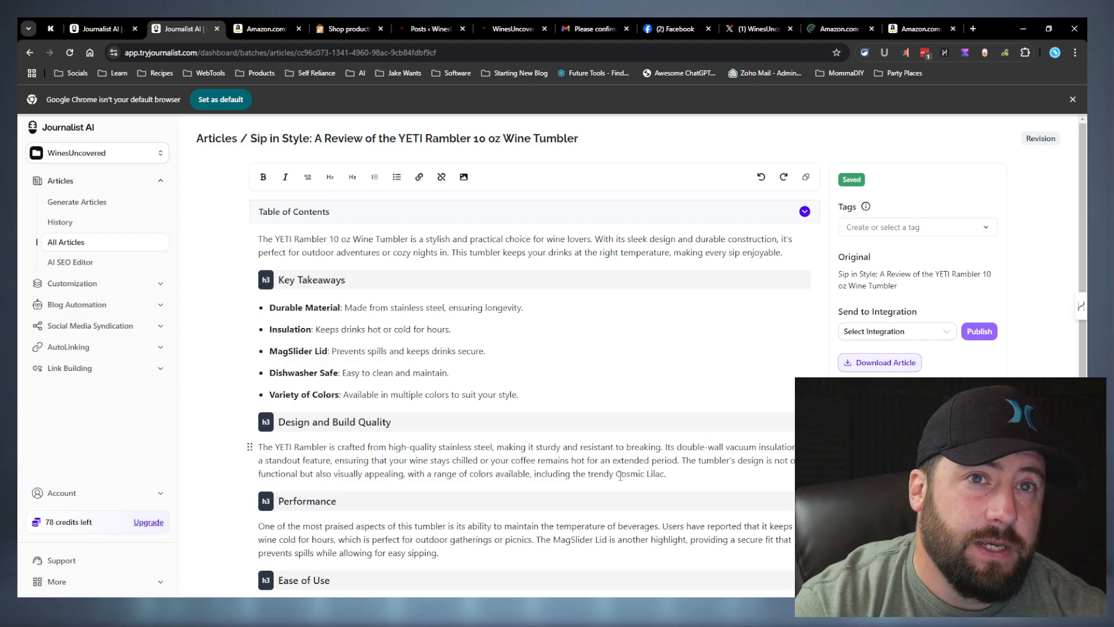
scroll(672, 332, down, 5)
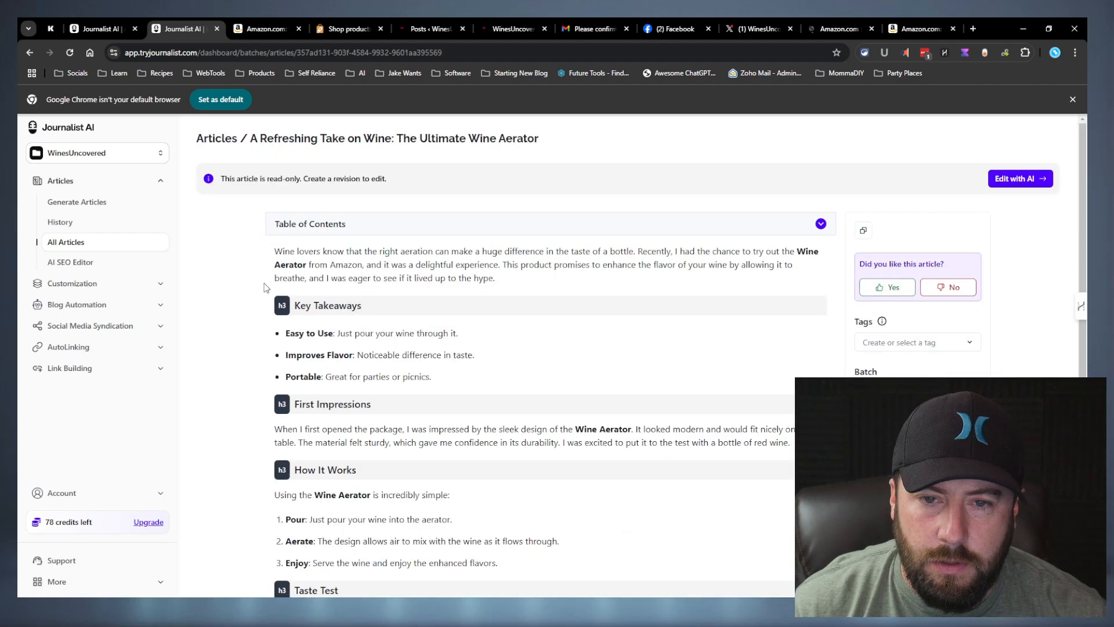
Read the generated article "A Refreshing Take on Wine: The Ultimate Wine Aerator" through to its Amazon link
scroll(534, 348, down, 3)
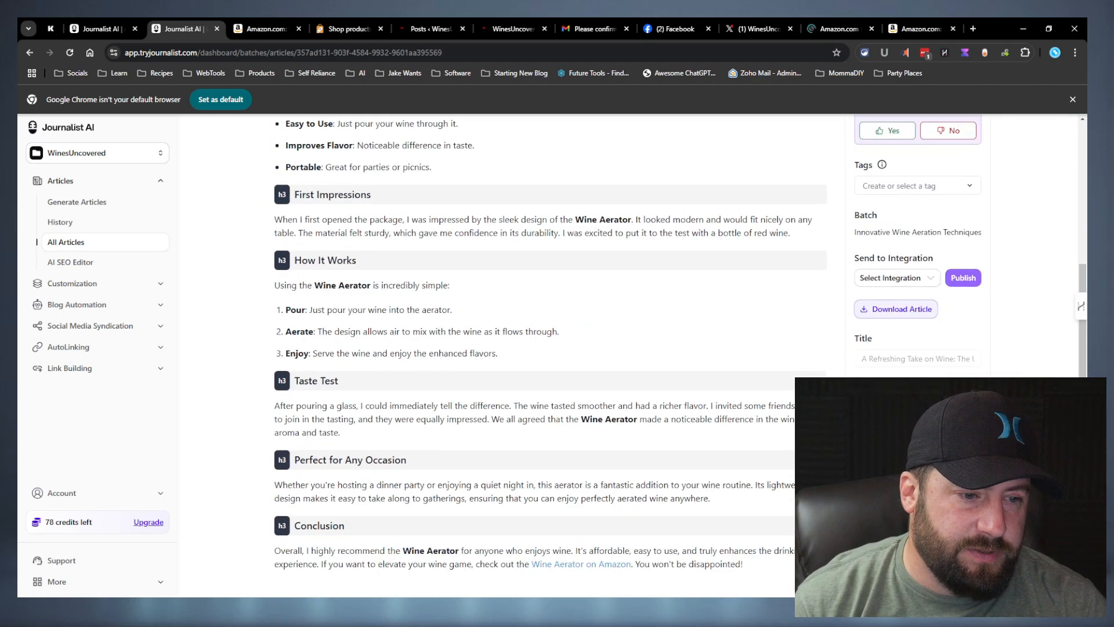
scroll(766, 493, up, 4)
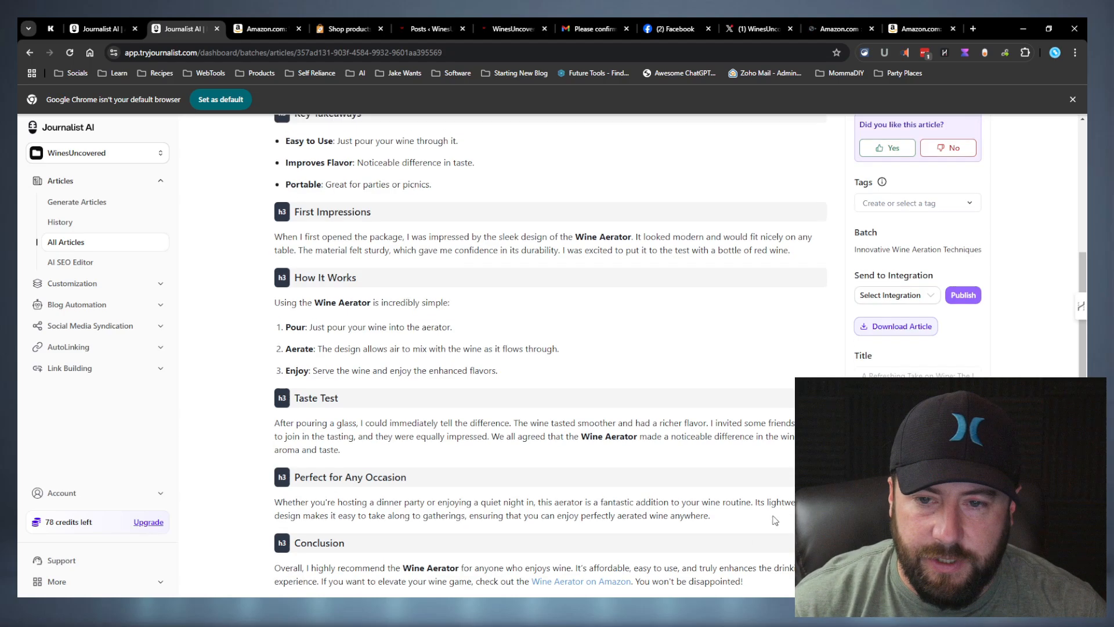
scroll(602, 446, down, 1)
scroll(602, 447, down, 3)
scroll(606, 441, up, 5)
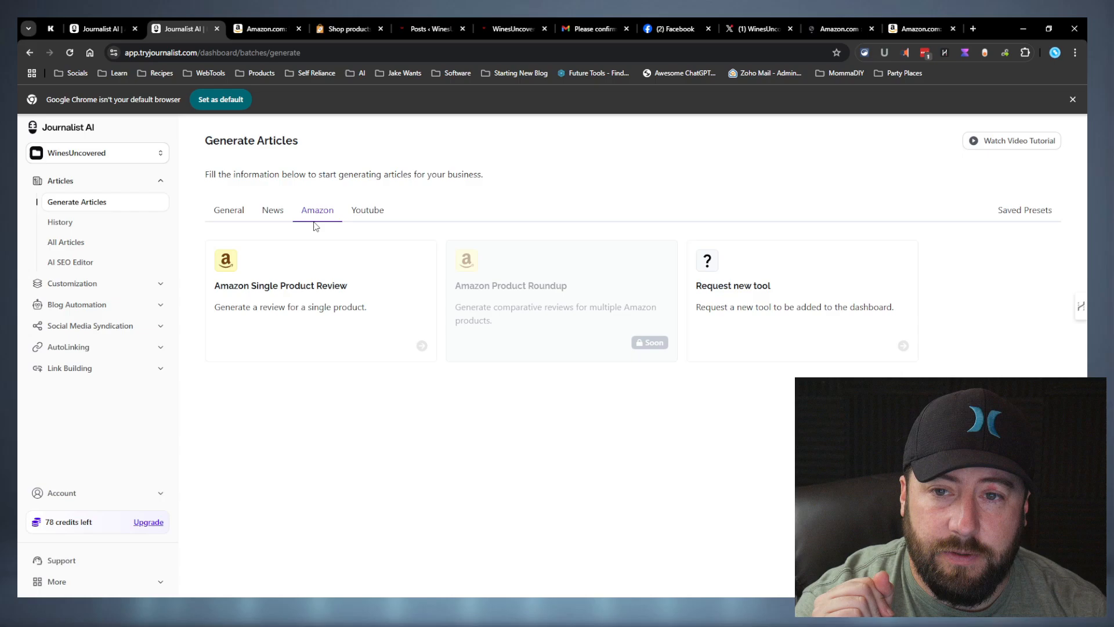
Open the AI News article generator and check its story selection, content settings and advanced options
click(271, 213)
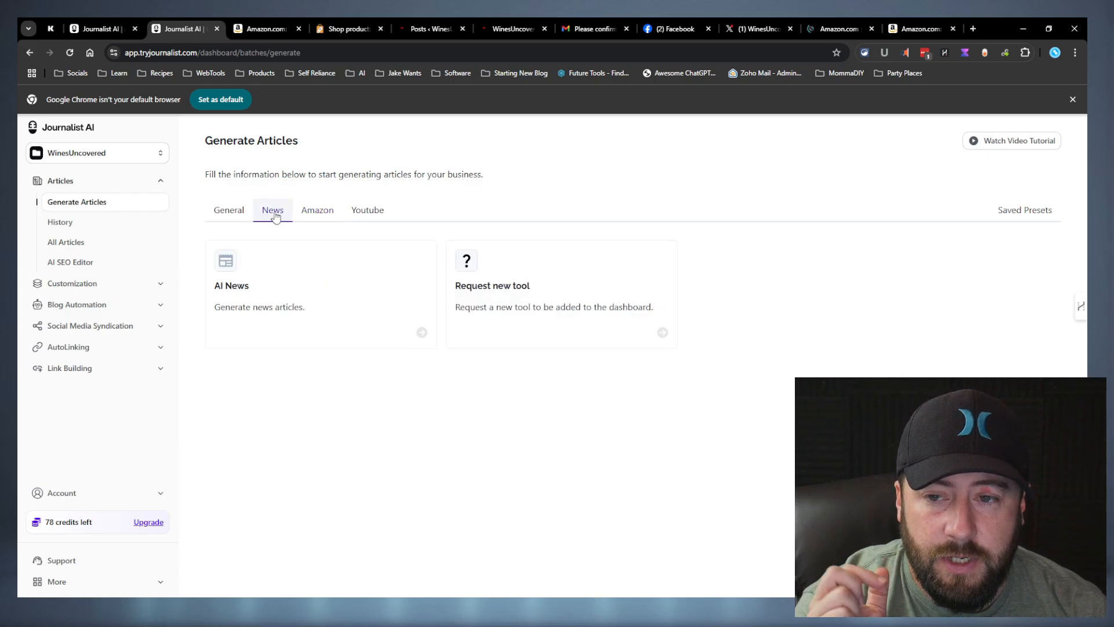
click(393, 325)
scroll(510, 424, down, 3)
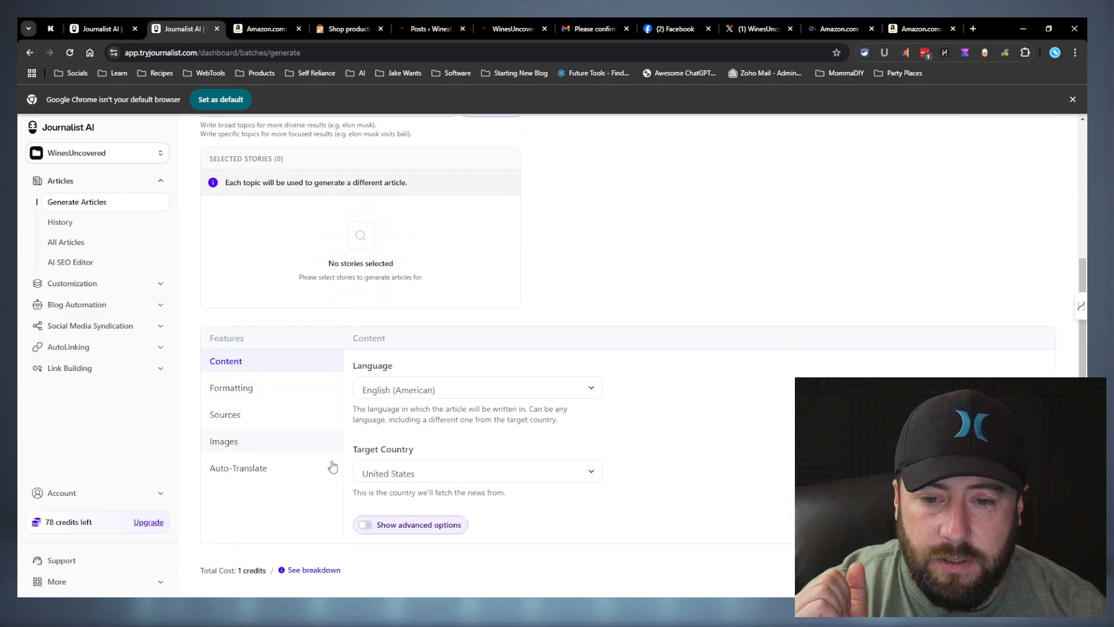
click(437, 521)
click(405, 525)
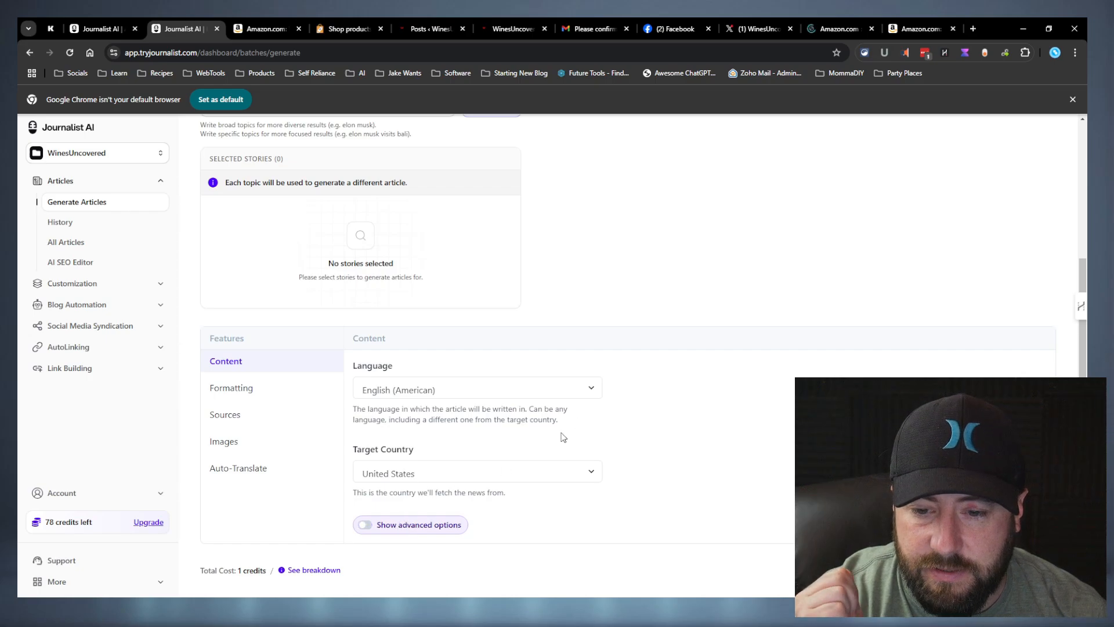
scroll(561, 435, up, 3)
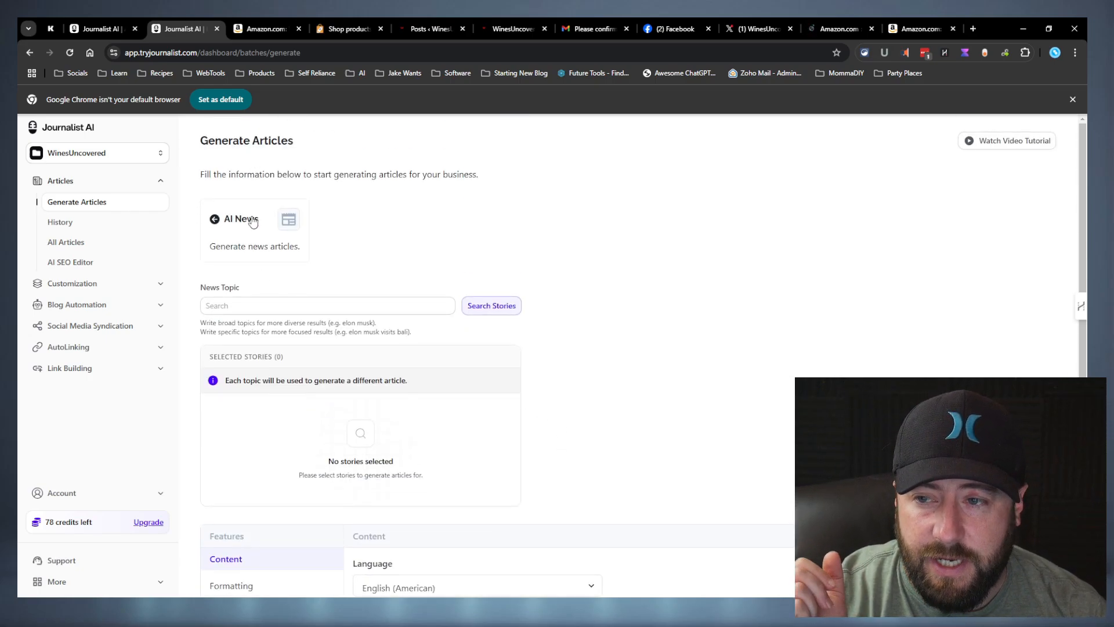
Leave the AI News generator, view the Amazon article tools, and open the request message for a new tool
click(229, 235)
click(320, 213)
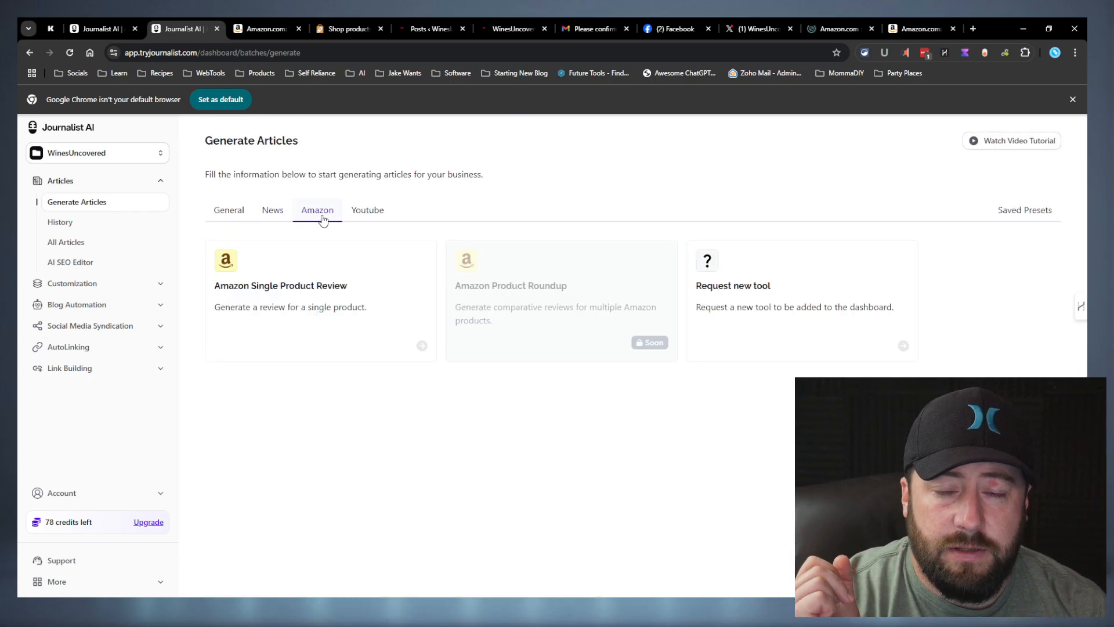
click(825, 315)
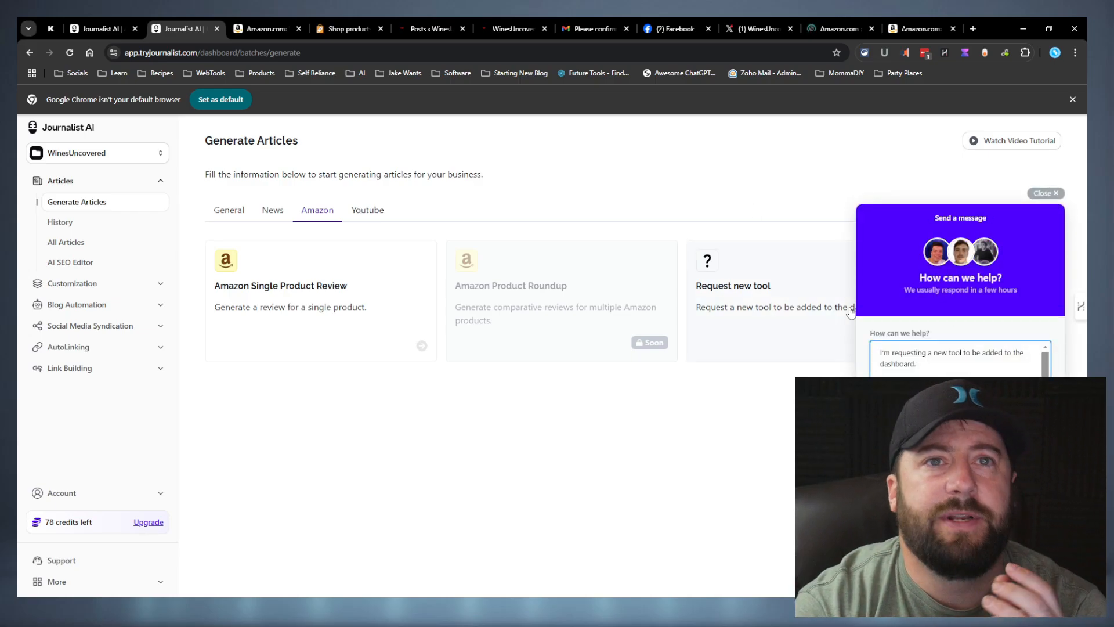
Open the Youtube to Blogpost generator and add five empty video URL fields
click(367, 210)
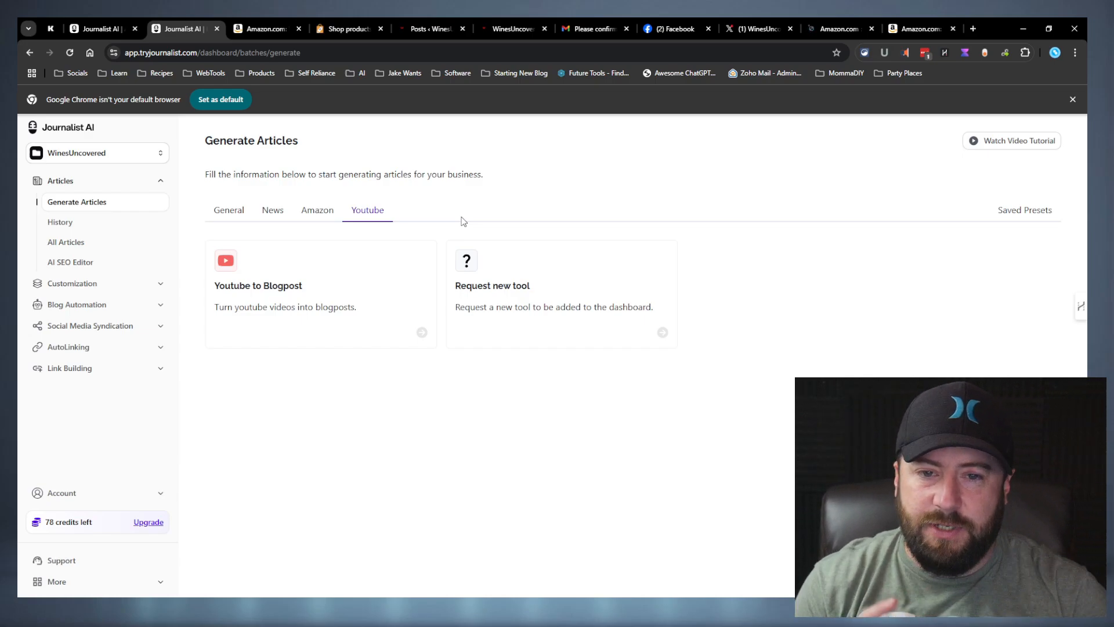
click(366, 283)
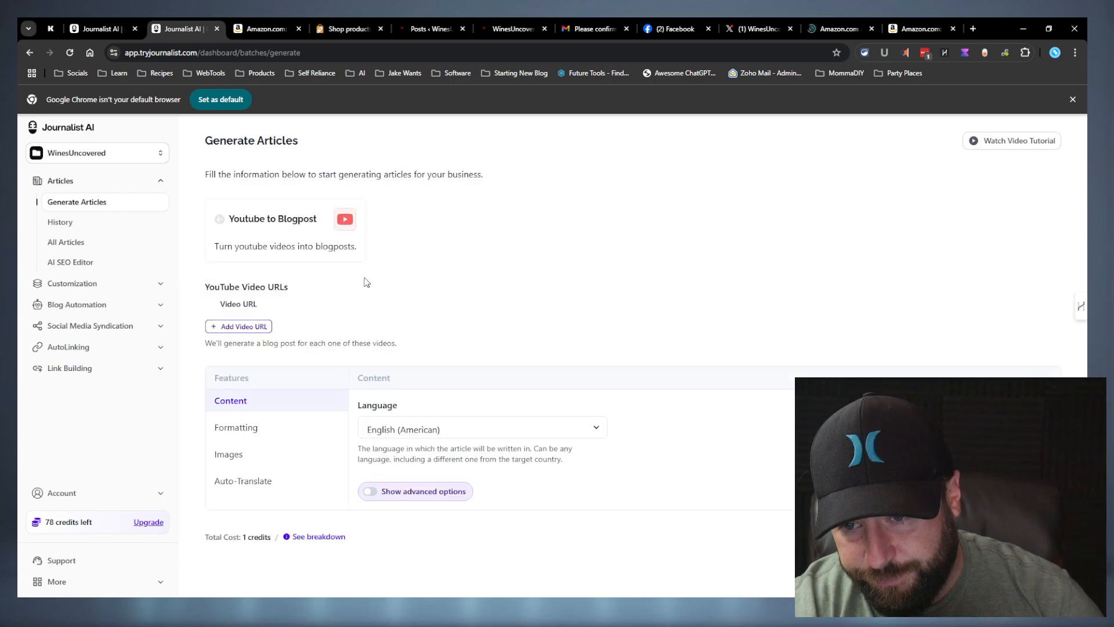
click(252, 332)
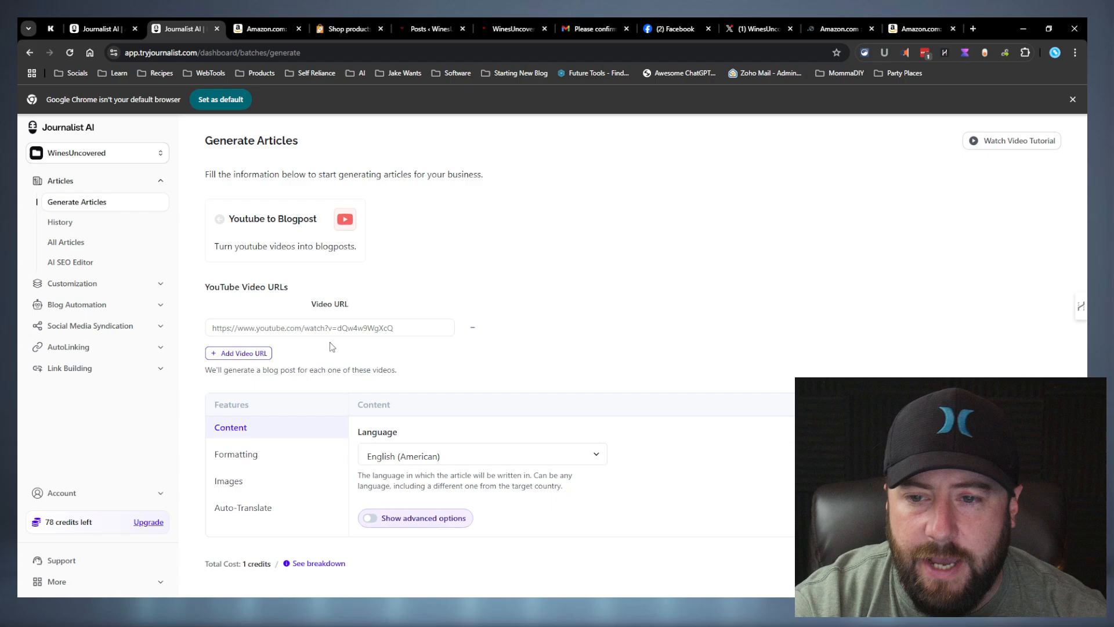
click(251, 355)
click(262, 380)
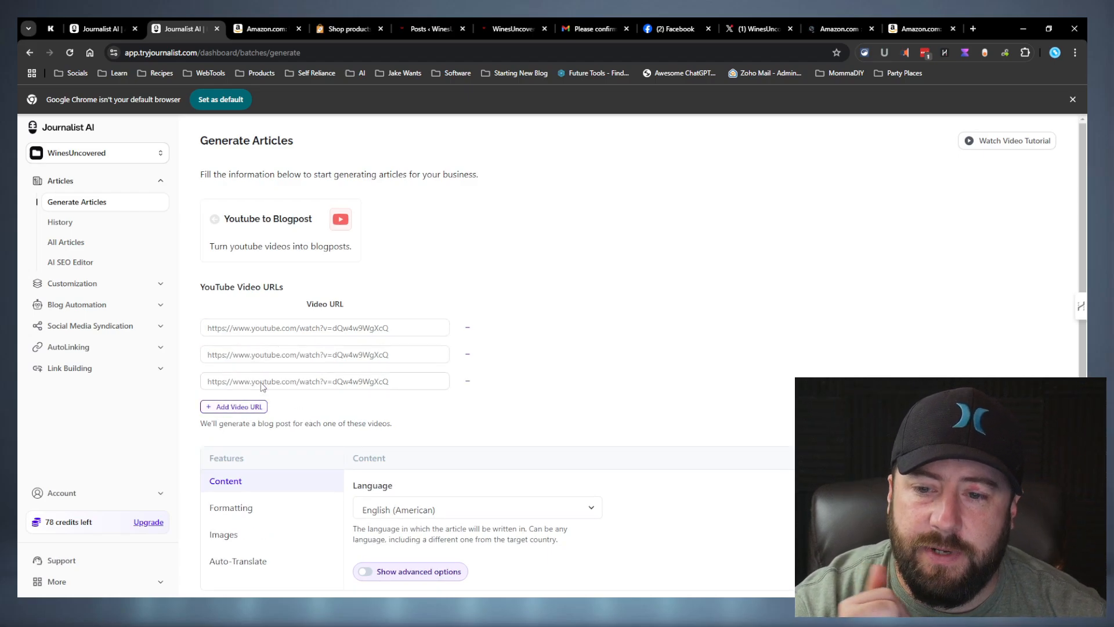
click(234, 408)
click(240, 434)
Show the YouTube generator's advanced content options, examine the custom instructions field, and return to the batch history
scroll(462, 406, down, 2)
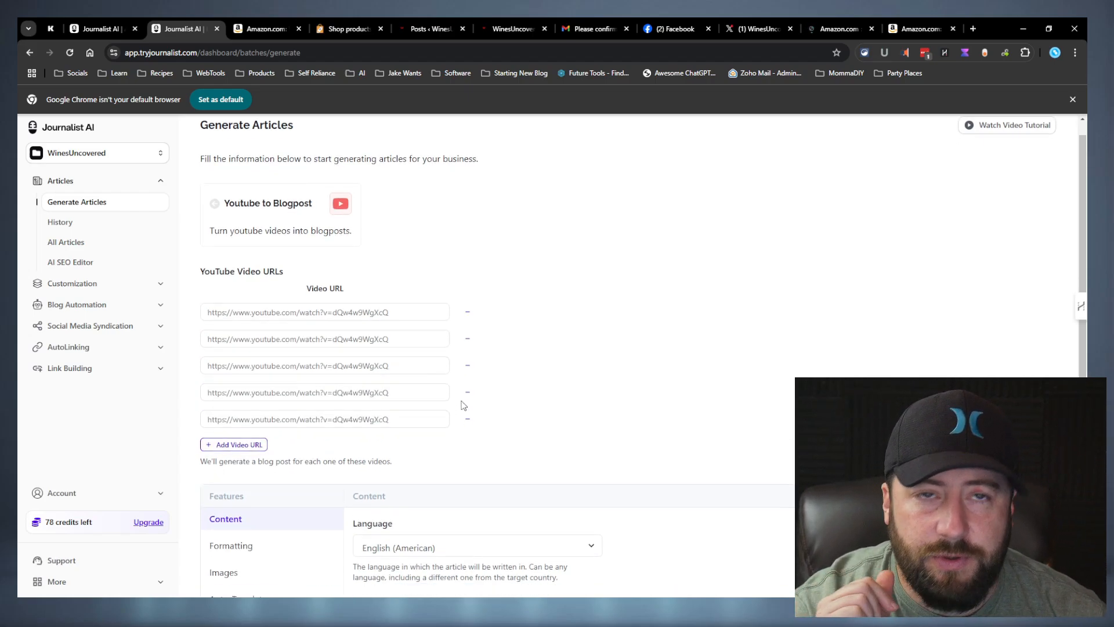
click(457, 464)
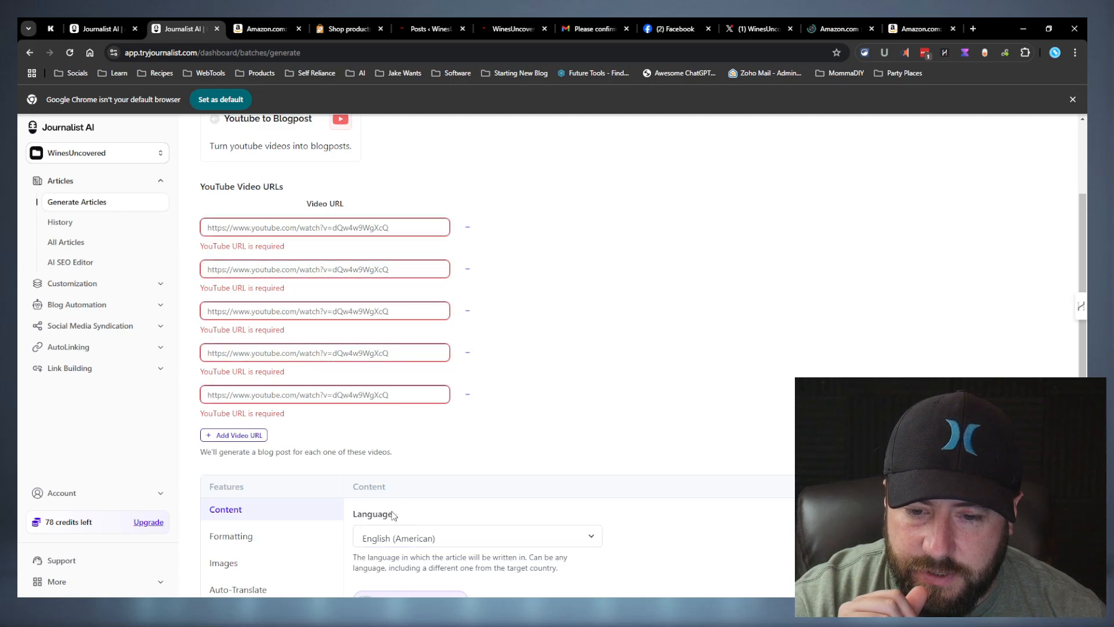
scroll(400, 512, down, 2)
click(390, 527)
scroll(389, 525, down, 2)
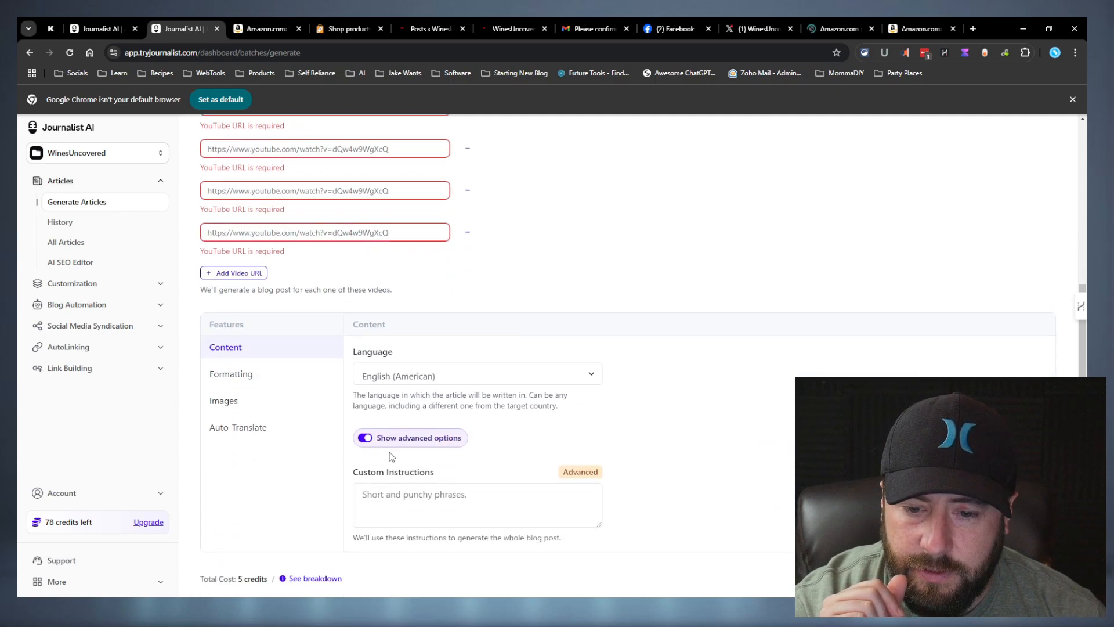
click(519, 486)
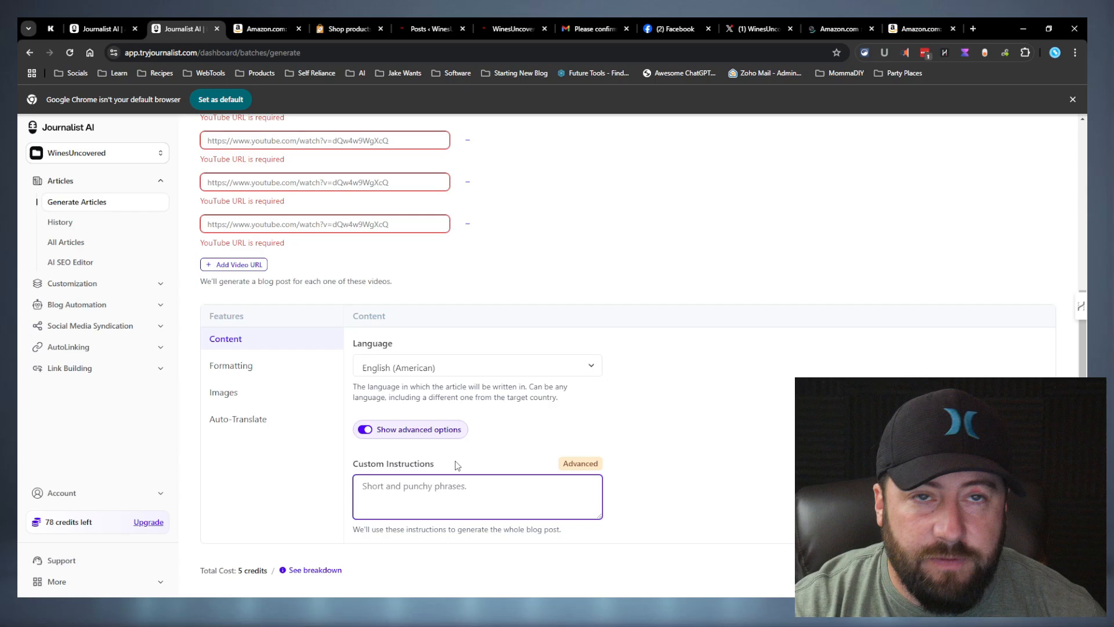
click(65, 242)
click(60, 221)
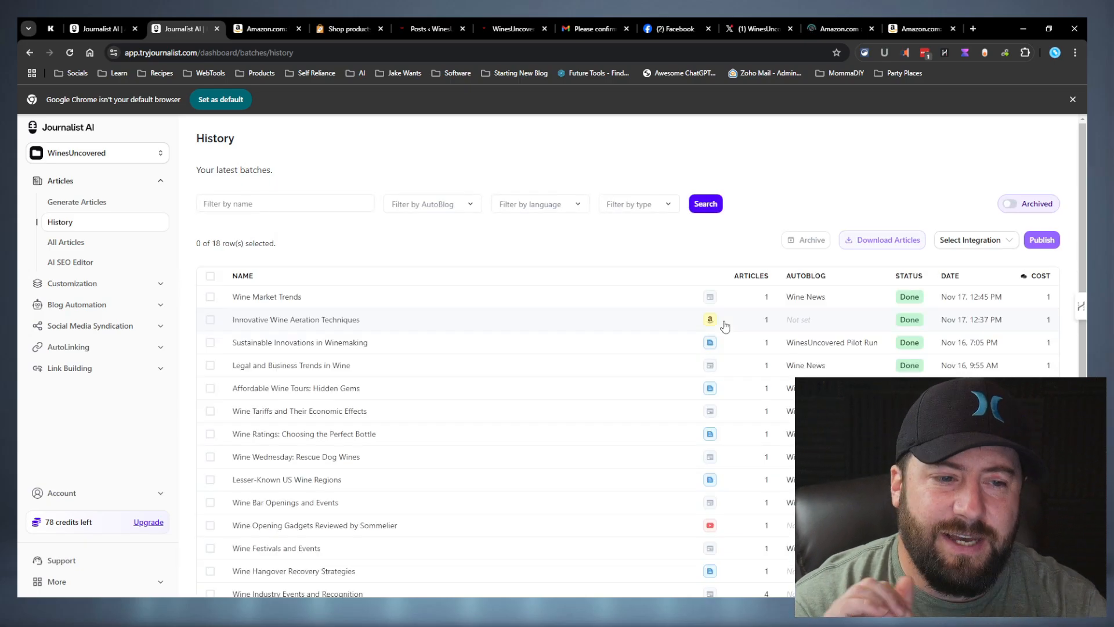
Open the generated article in the "Writeseed AI: Unlimited Words Review" batch and skim its featured image, embedded video and sections
scroll(725, 325, down, 3)
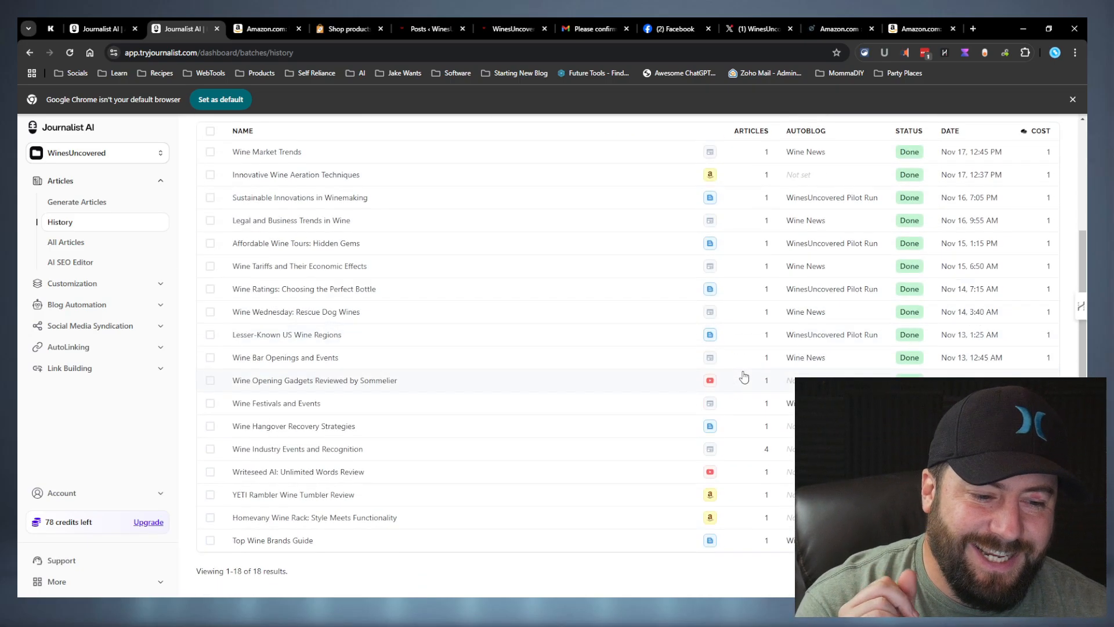
click(472, 481)
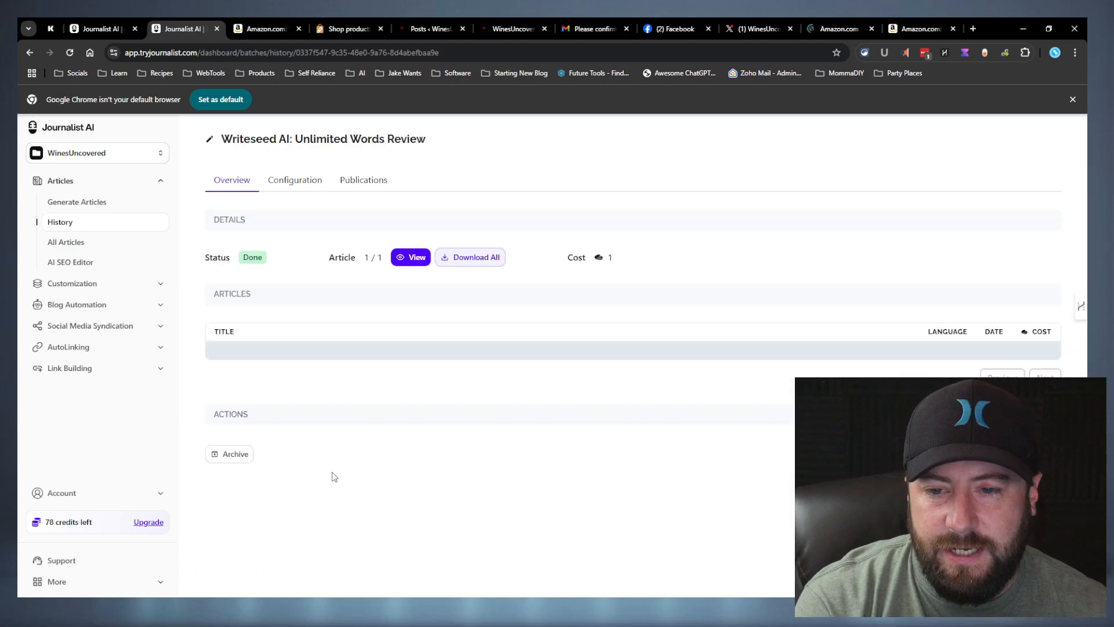
click(413, 258)
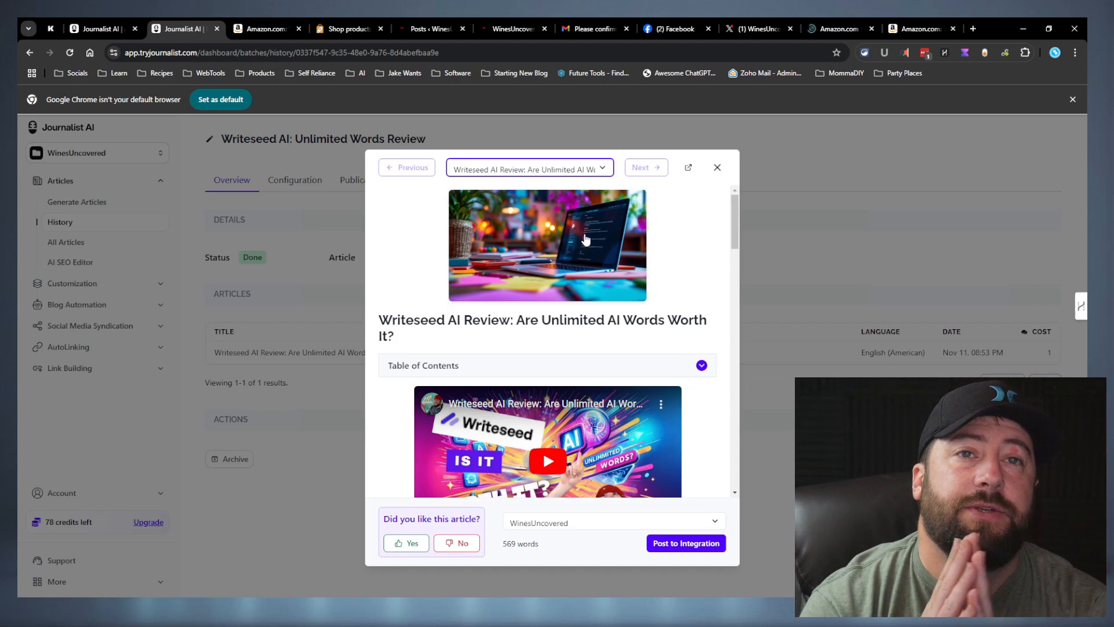
scroll(440, 409, down, 3)
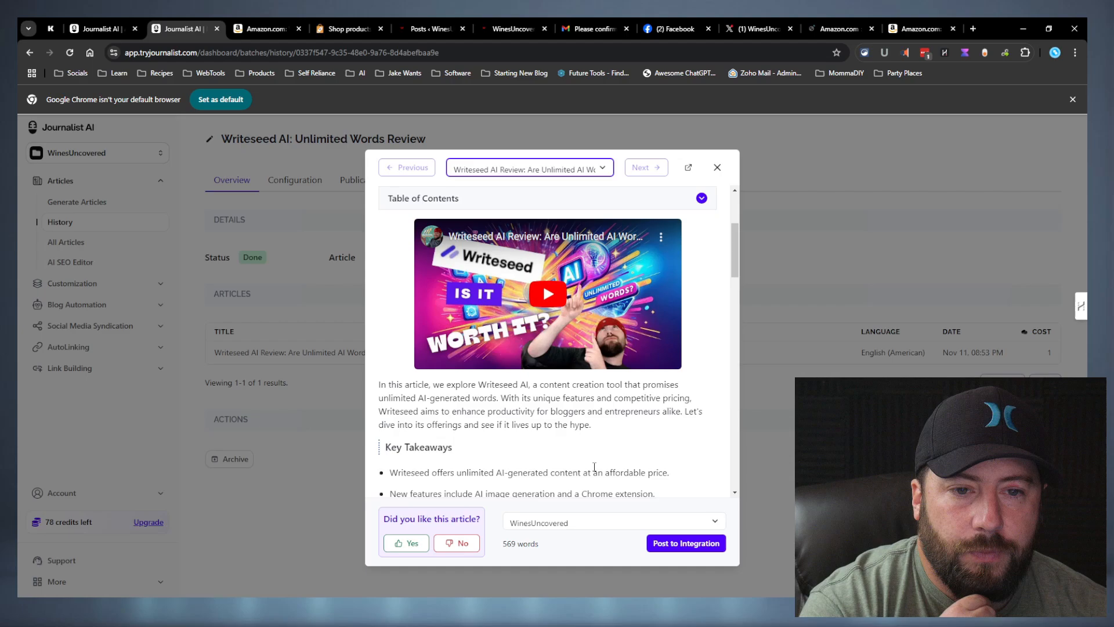
scroll(453, 434, up, 2)
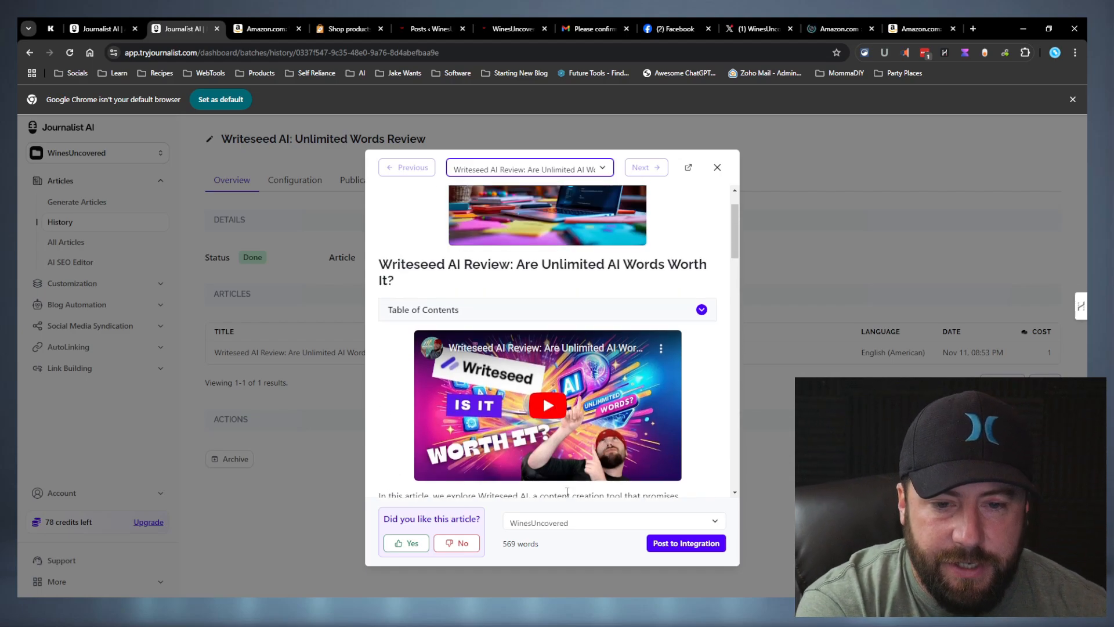
scroll(498, 272, down, 10)
scroll(497, 272, down, 5)
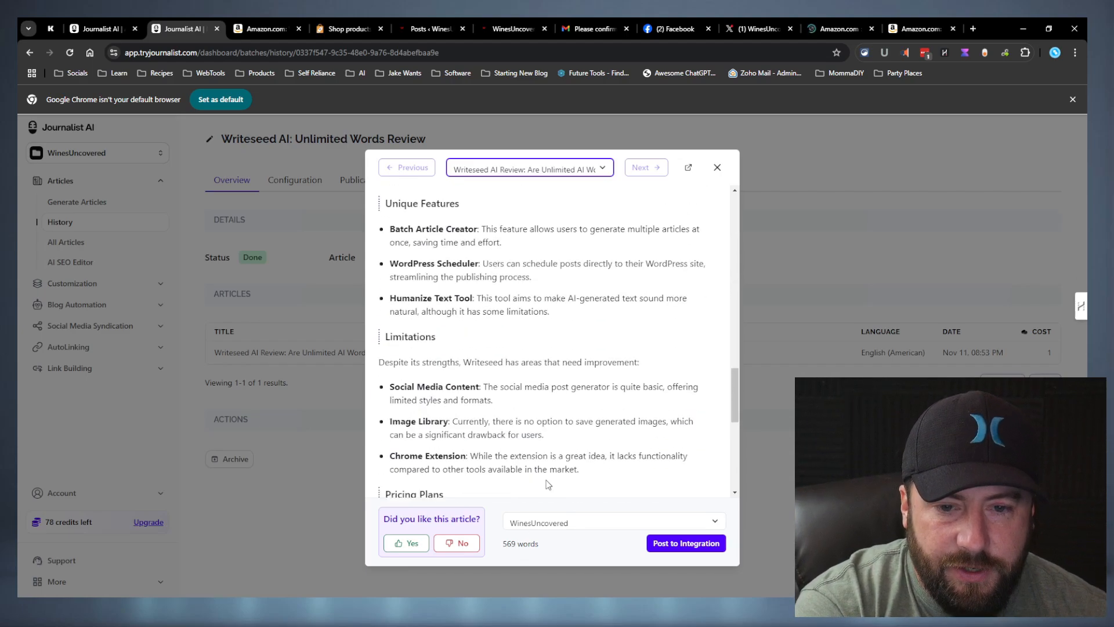
Play the Writeseed article's embedded video briefly, examine the key takeaways and feature sections, and close the article preview
scroll(549, 484, up, 17)
scroll(561, 370, down, 1)
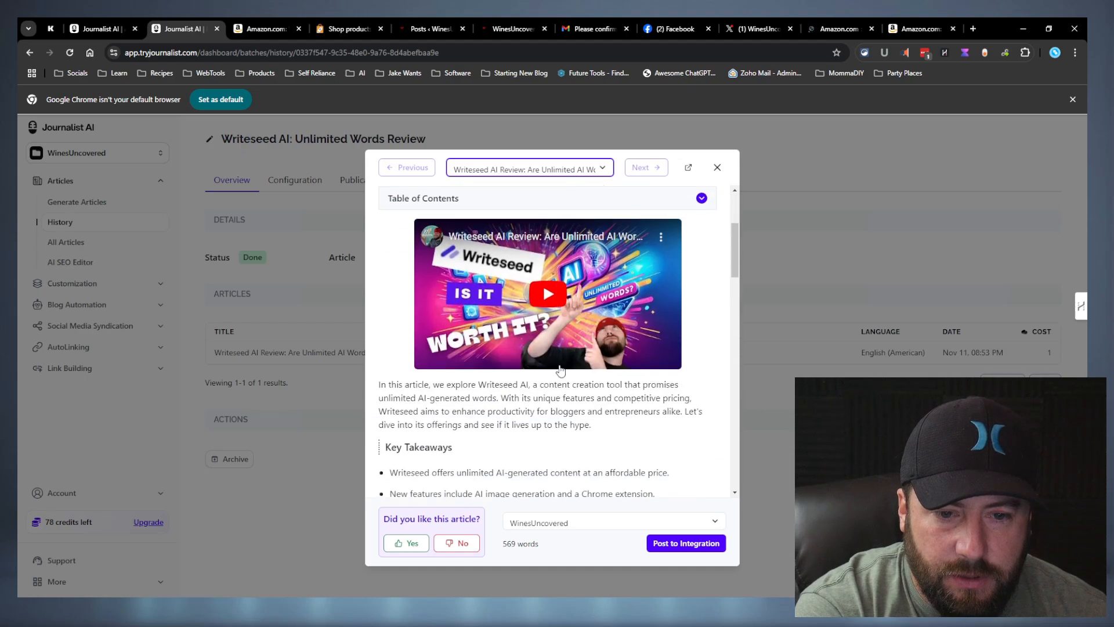
click(560, 310)
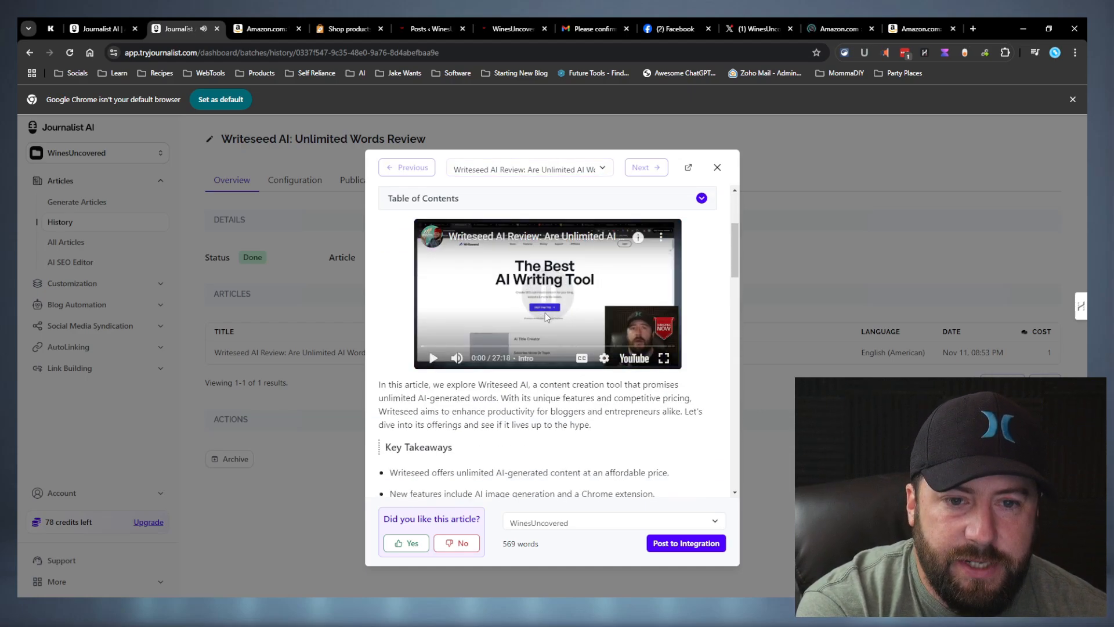
scroll(542, 312, down, 2)
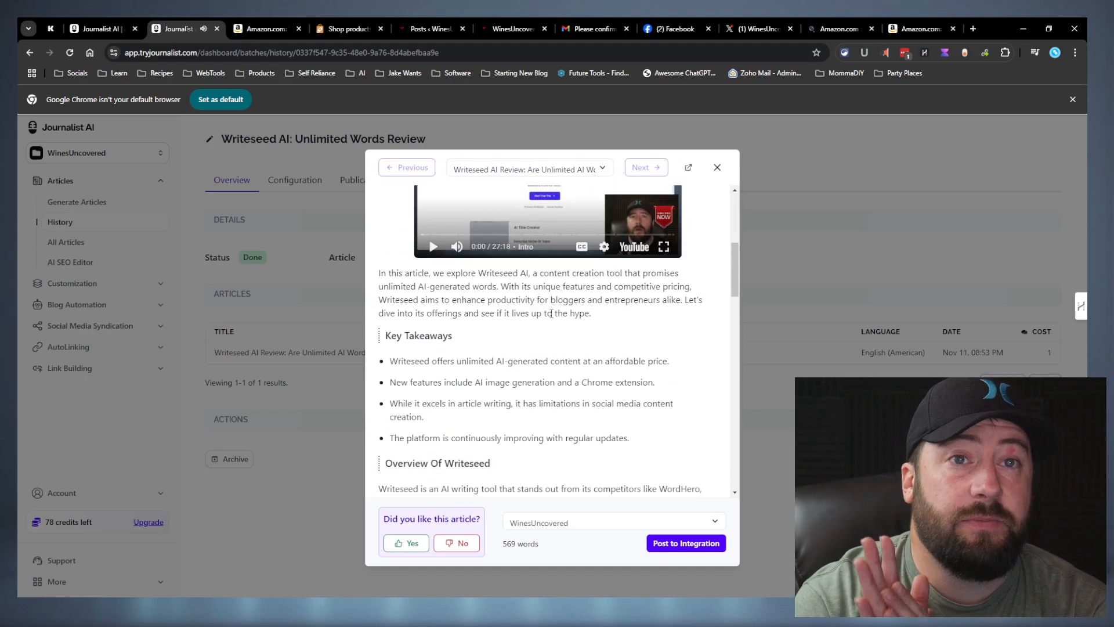
scroll(554, 315, down, 6)
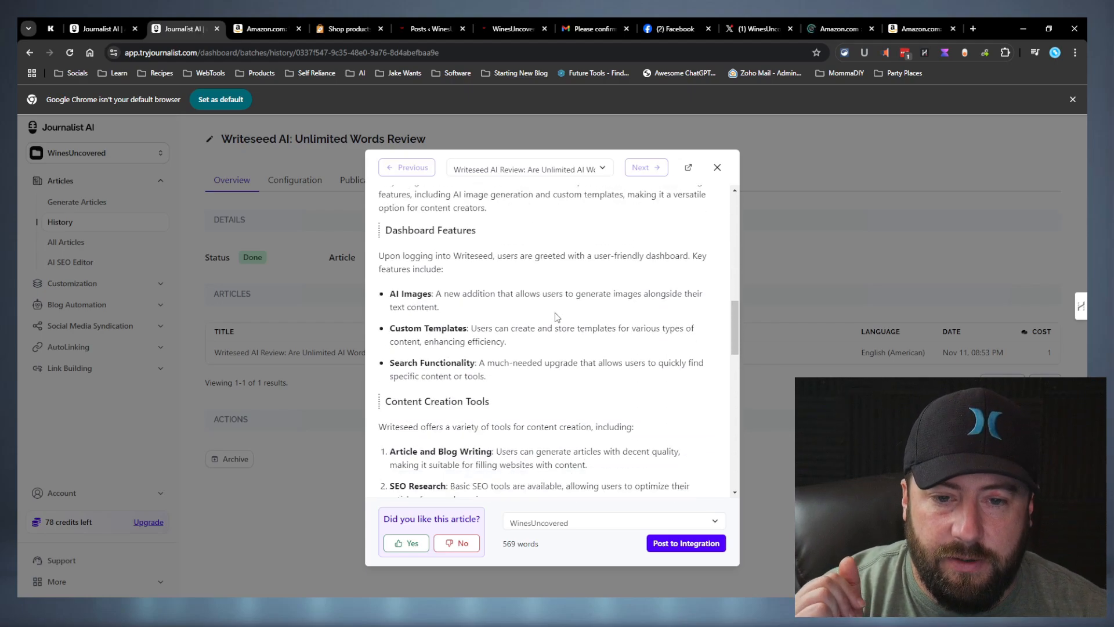
scroll(556, 308, down, 10)
scroll(563, 296, up, 11)
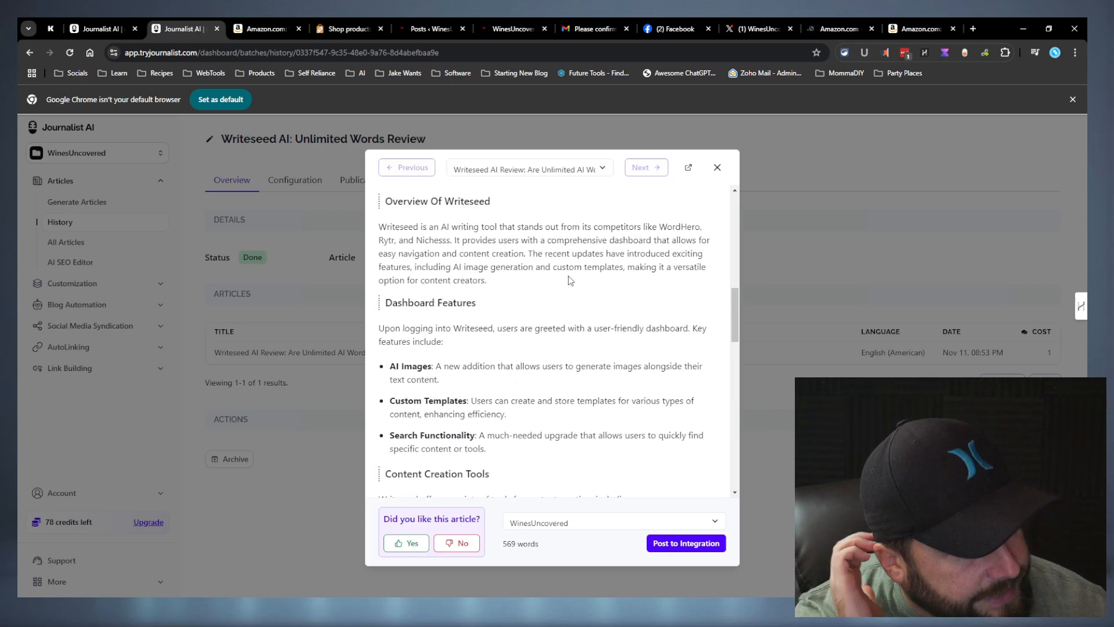
scroll(566, 278, up, 8)
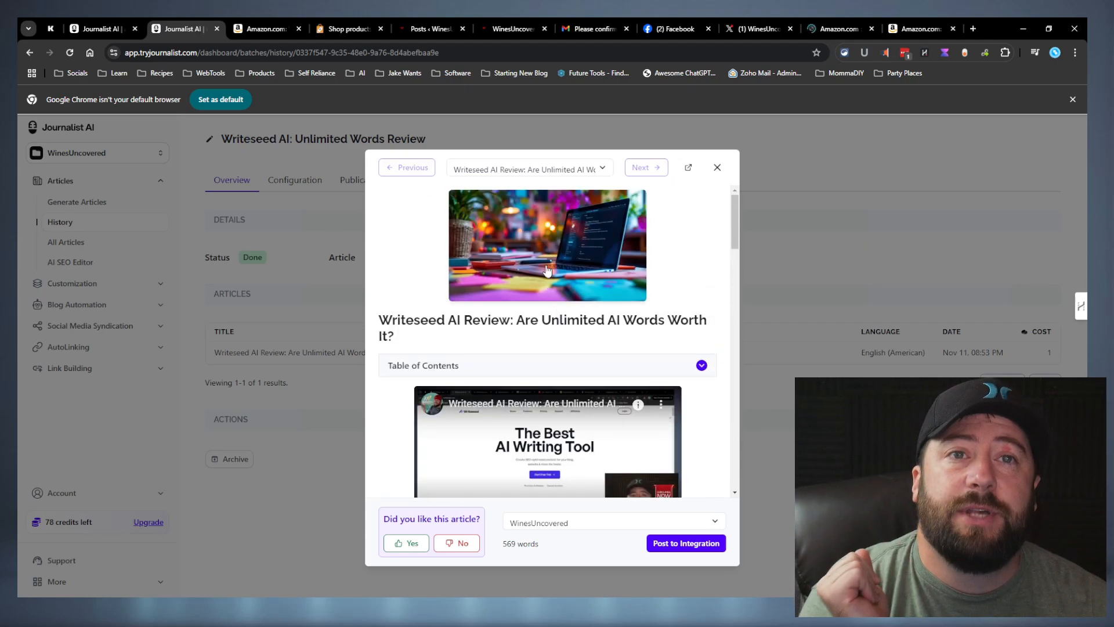
scroll(554, 301, down, 6)
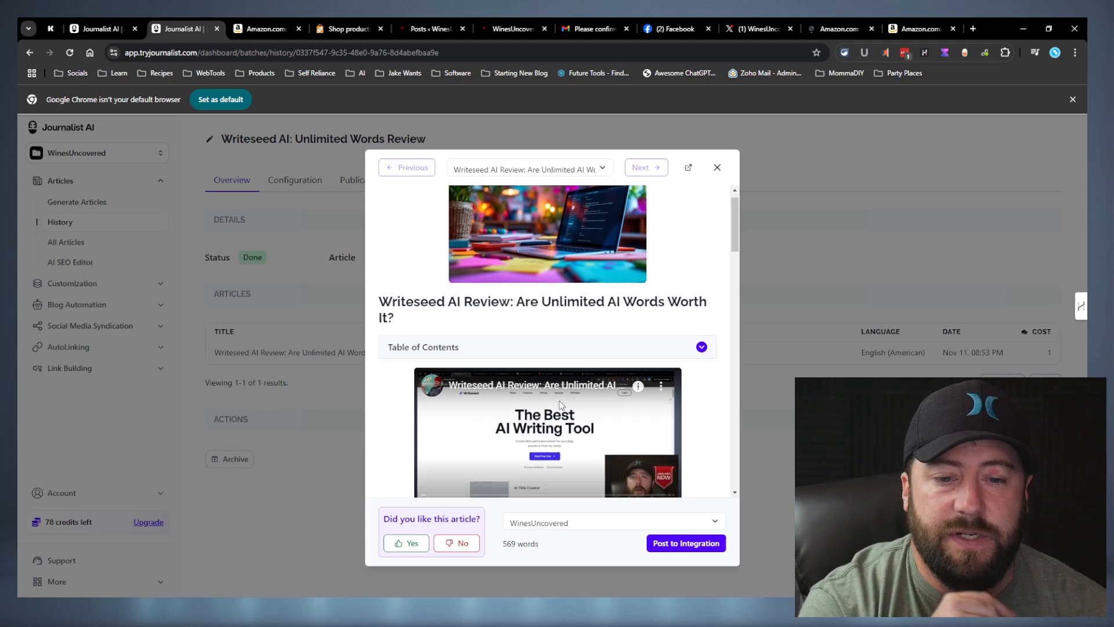
scroll(568, 383, up, 5)
scroll(568, 377, down, 5)
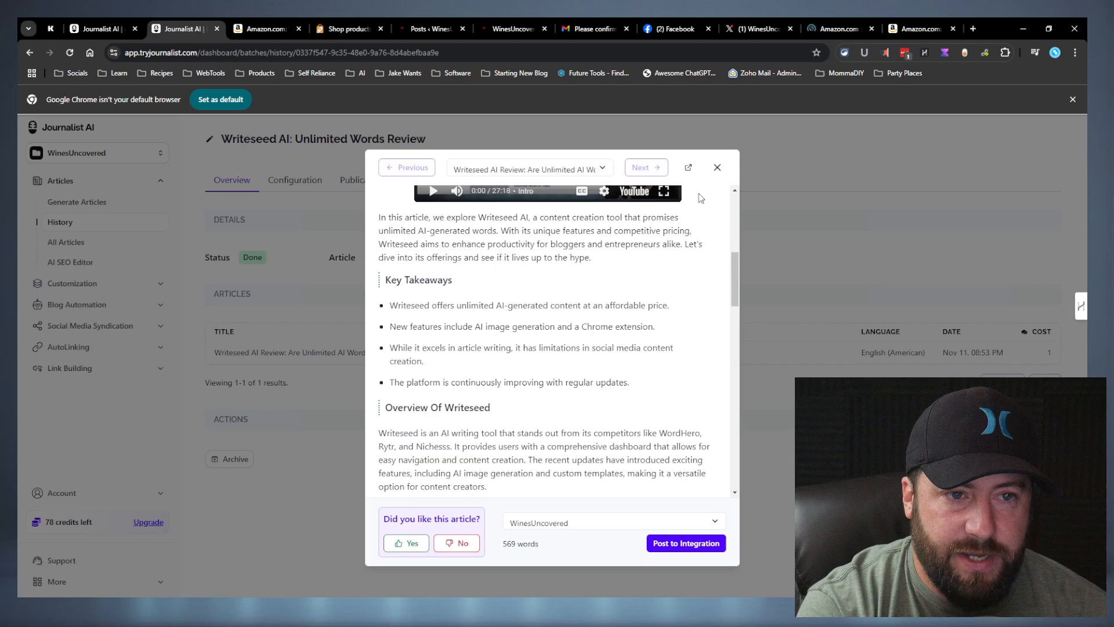
click(718, 168)
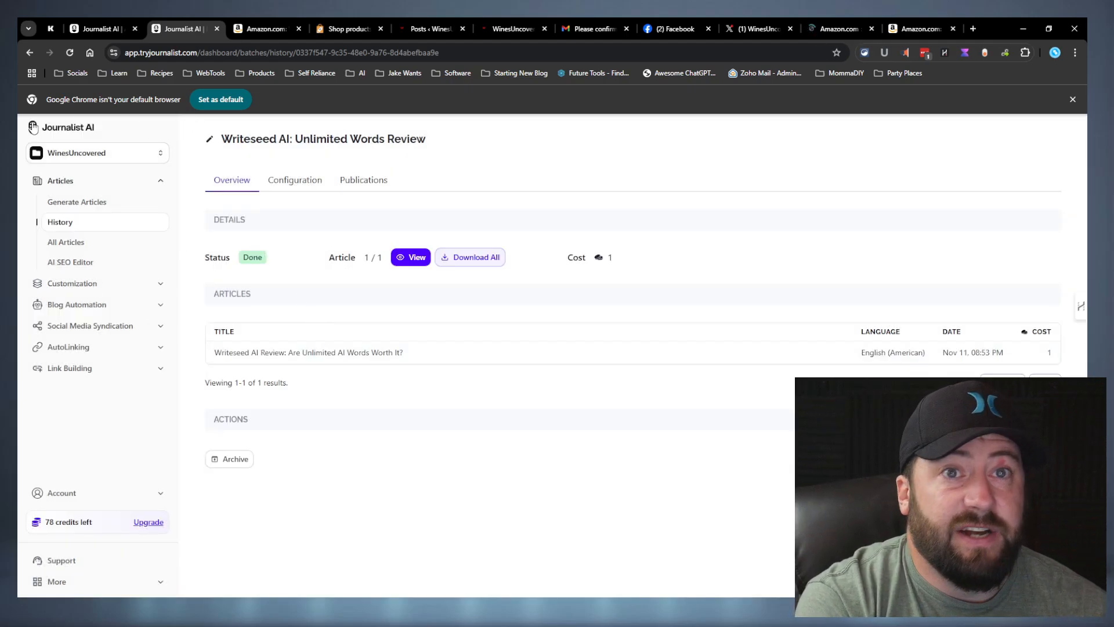
From the batch history, open the "Wine Opening Gadgets Reviewed by Sommelier" article, skim its sections and highlight its word count
click(91, 226)
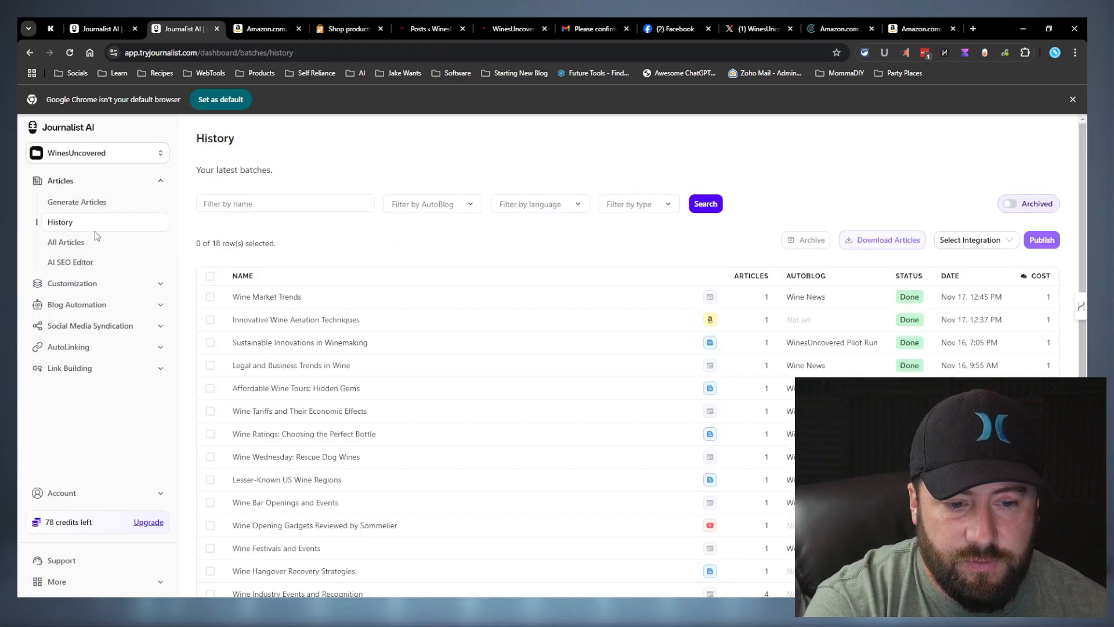
scroll(348, 359, down, 3)
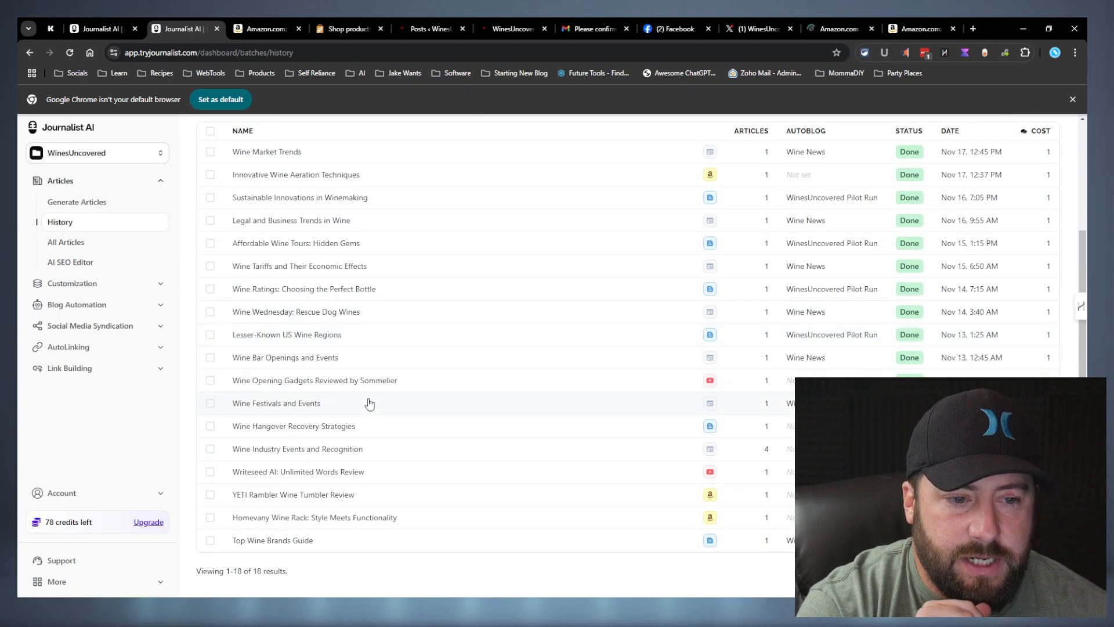
click(305, 383)
click(420, 259)
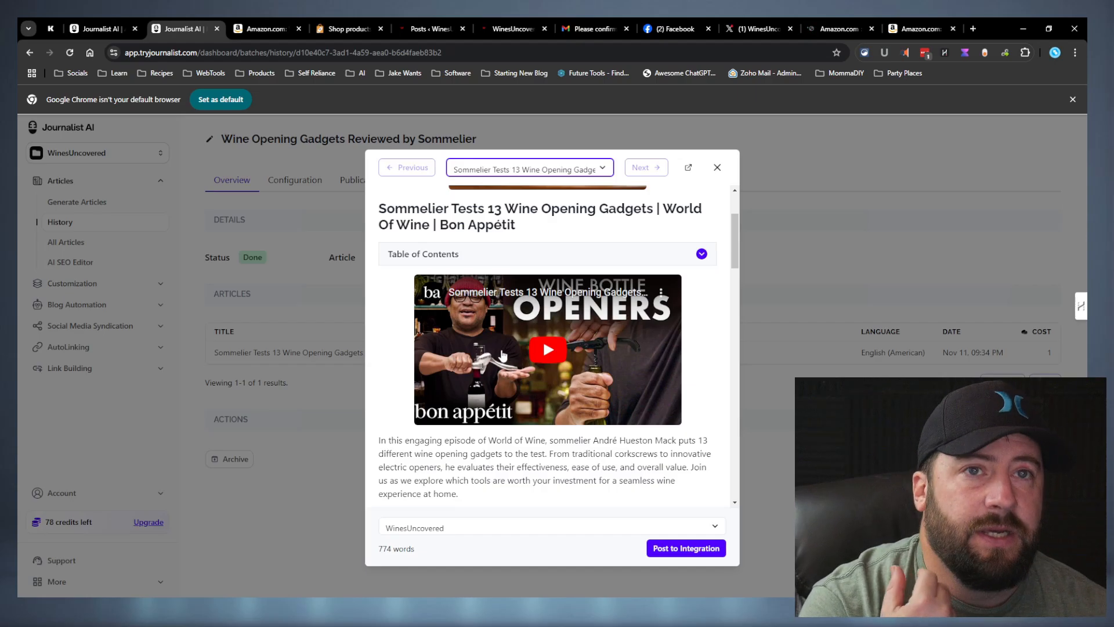
scroll(505, 354, down, 15)
scroll(482, 406, down, 5)
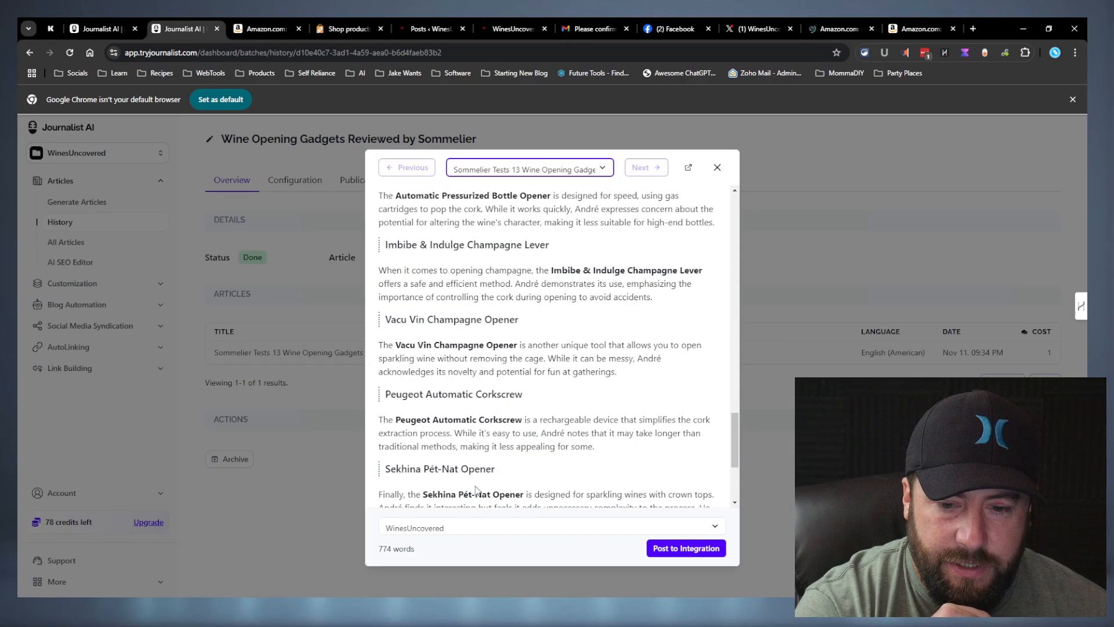
drag(414, 550, 345, 552)
Play and pause the sommelier article's embedded video, review the text through to the meta description, and close the preview
scroll(546, 401, up, 20)
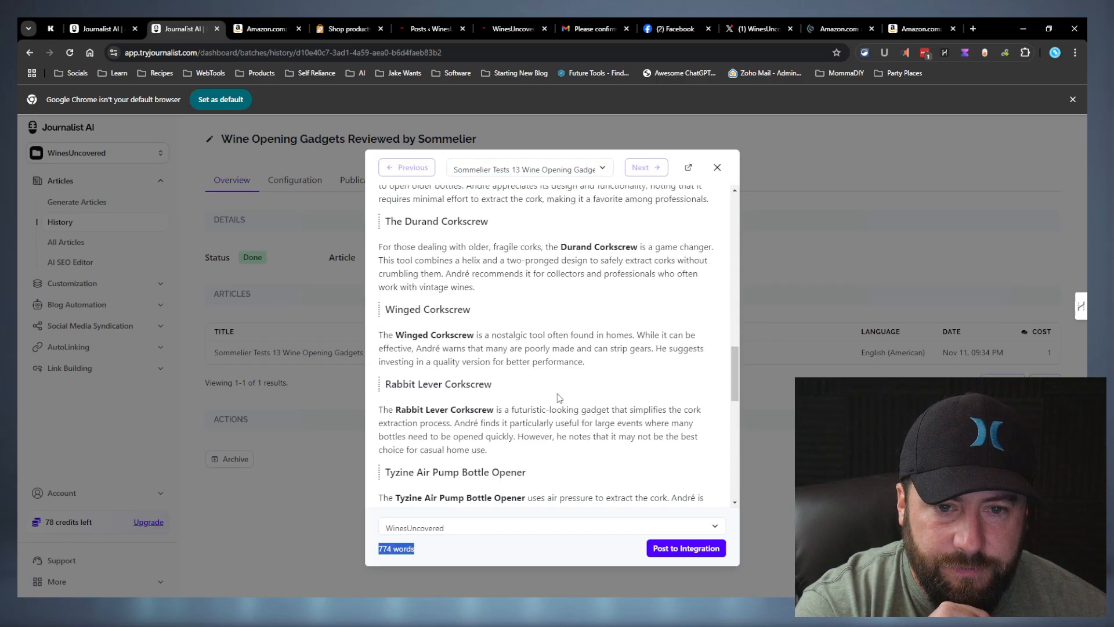
scroll(559, 397, up, 1)
click(557, 354)
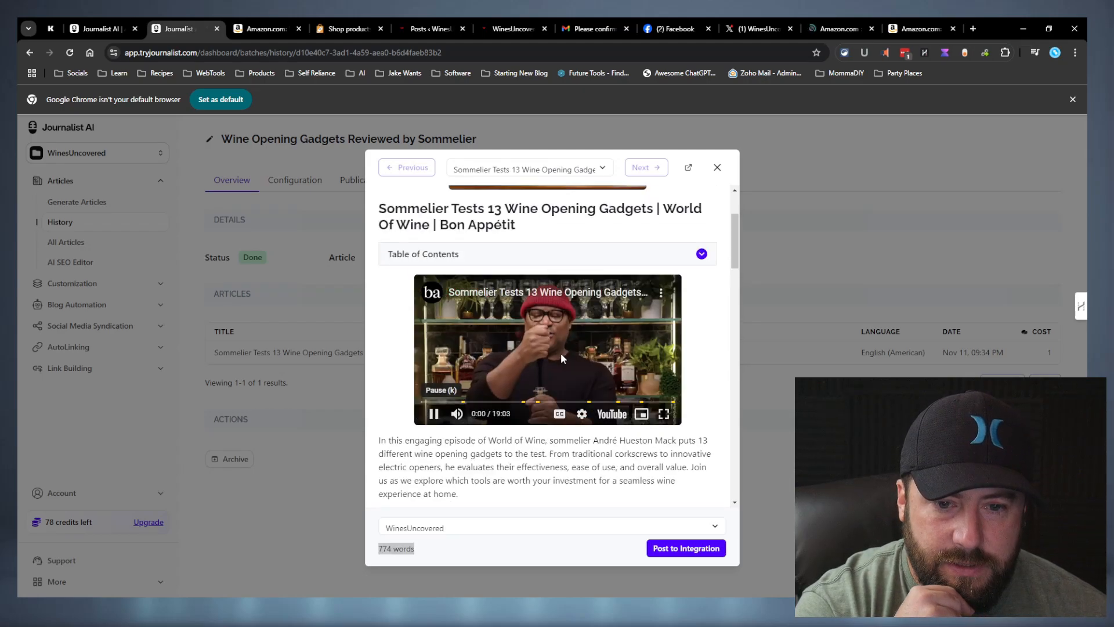
click(636, 325)
scroll(636, 325, down, 15)
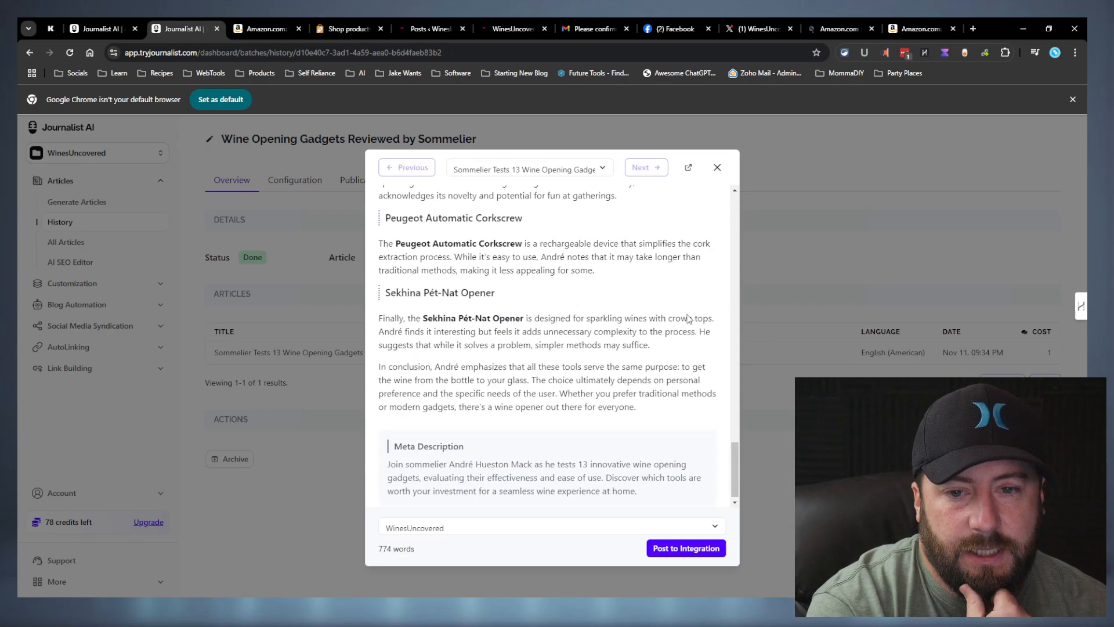
scroll(687, 318, up, 5)
scroll(688, 319, up, 10)
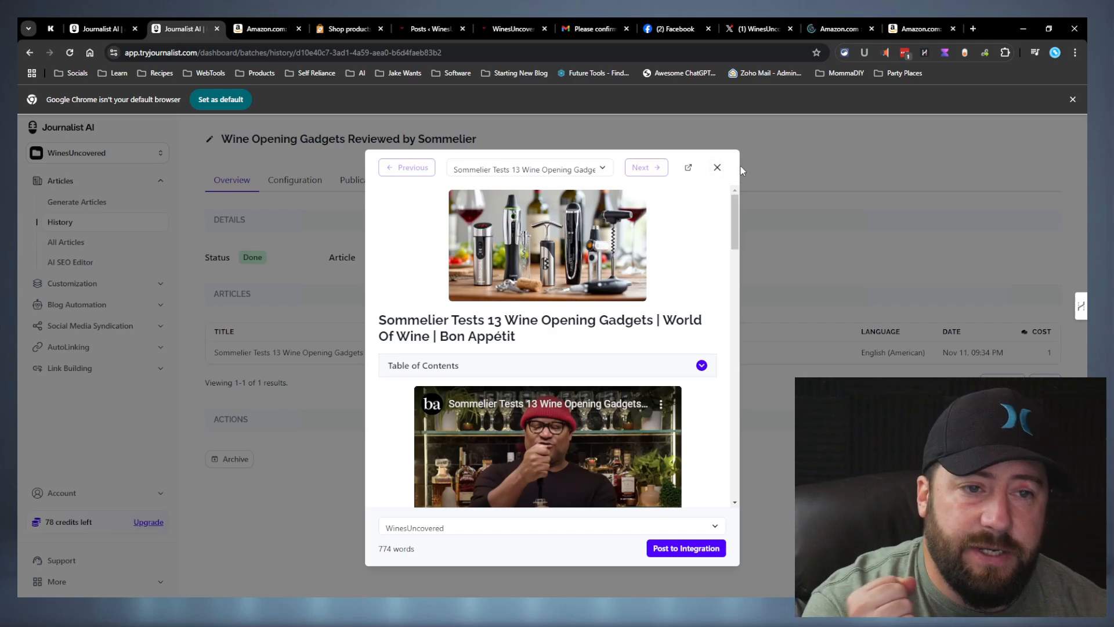
click(717, 168)
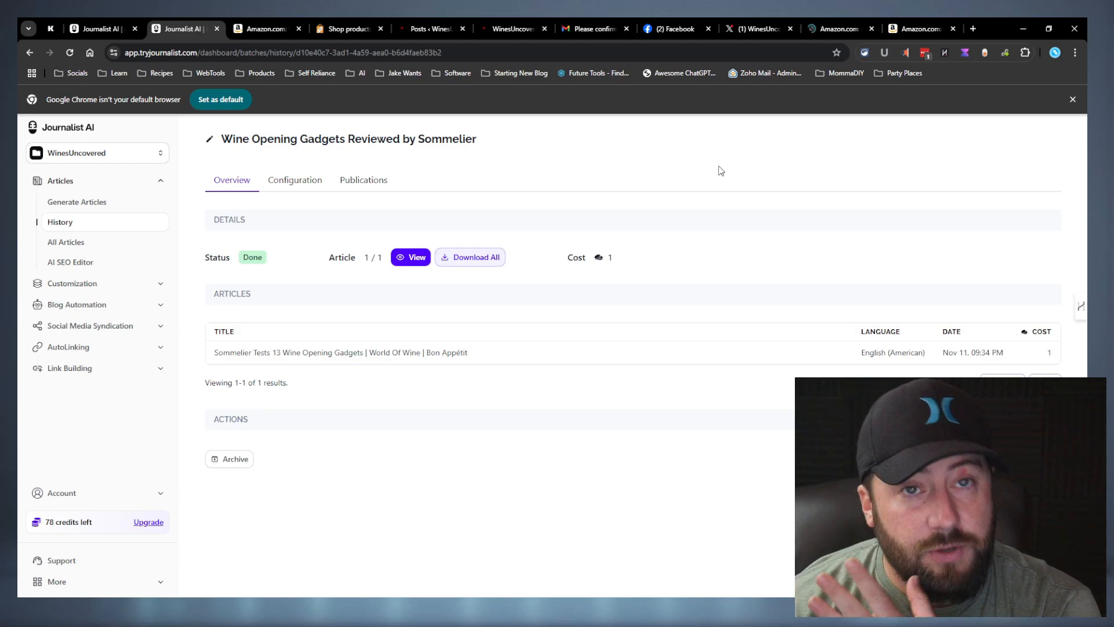
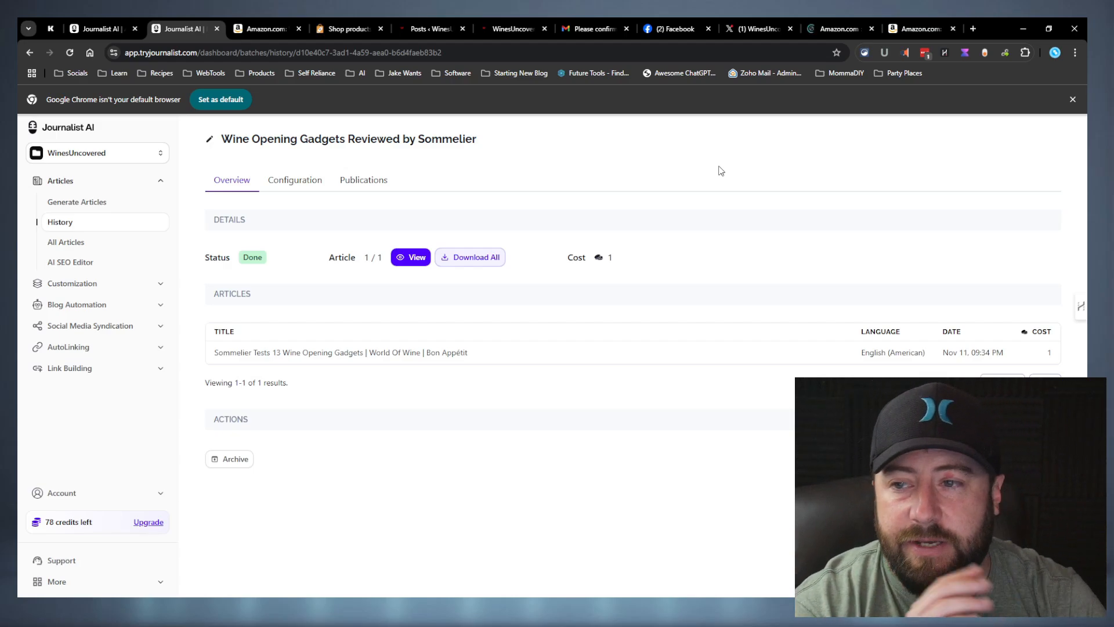
Start a new article preset in the customization settings and name it Test
click(144, 283)
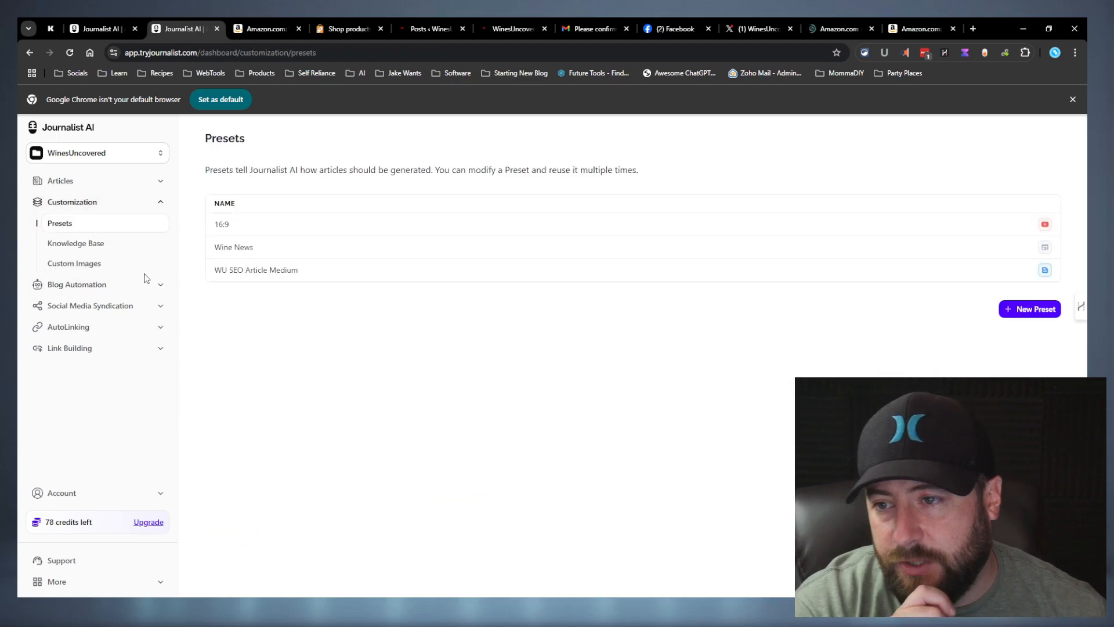
click(1028, 309)
text(Test)
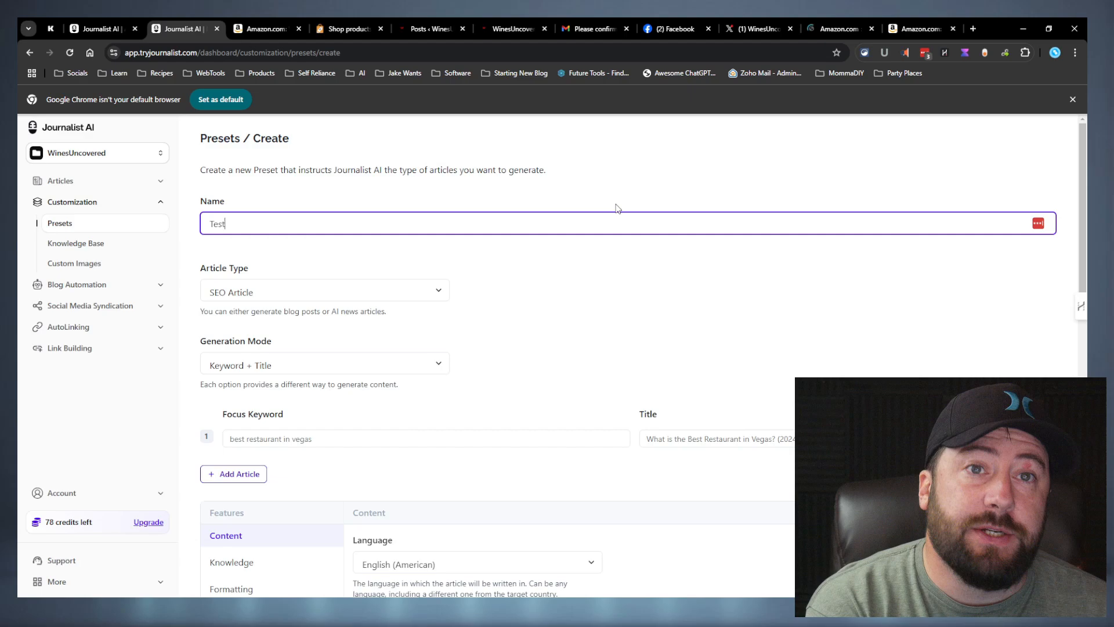
click(461, 303)
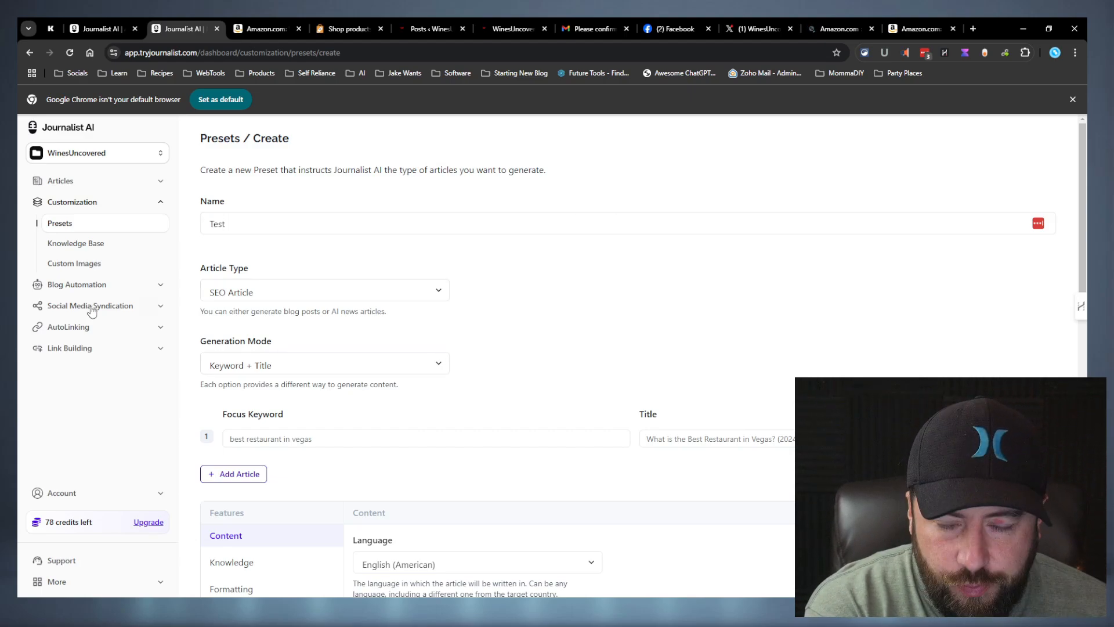
Set the Test preset's article type to Amazon Single Product Review and check its Amazon product fields
double_click(256, 216)
drag(545, 186, 544, 169)
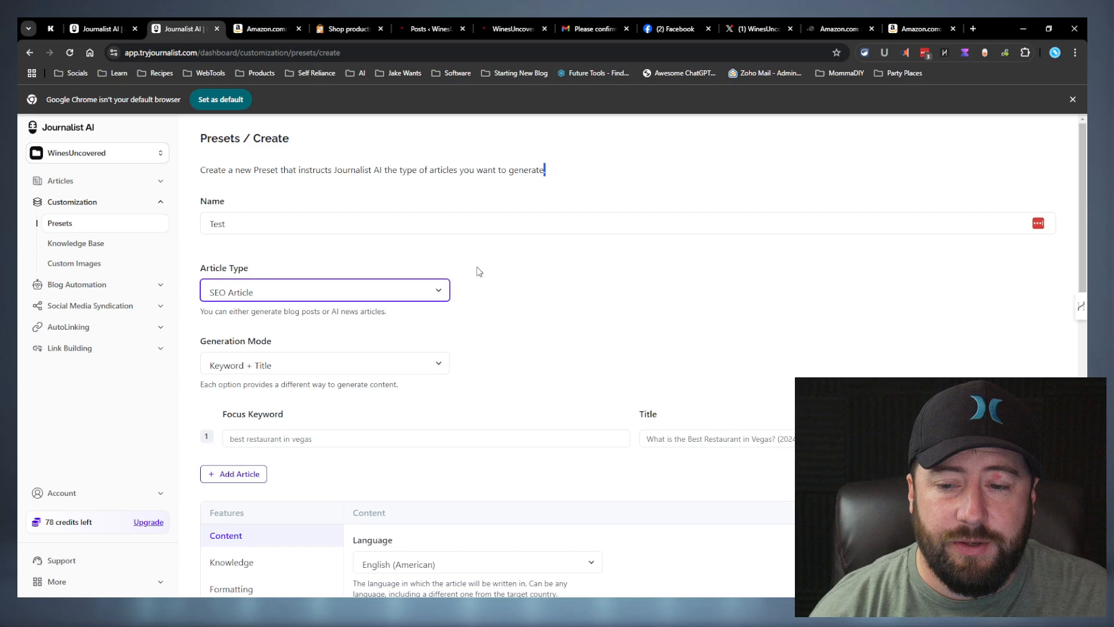
click(354, 357)
click(336, 440)
click(507, 349)
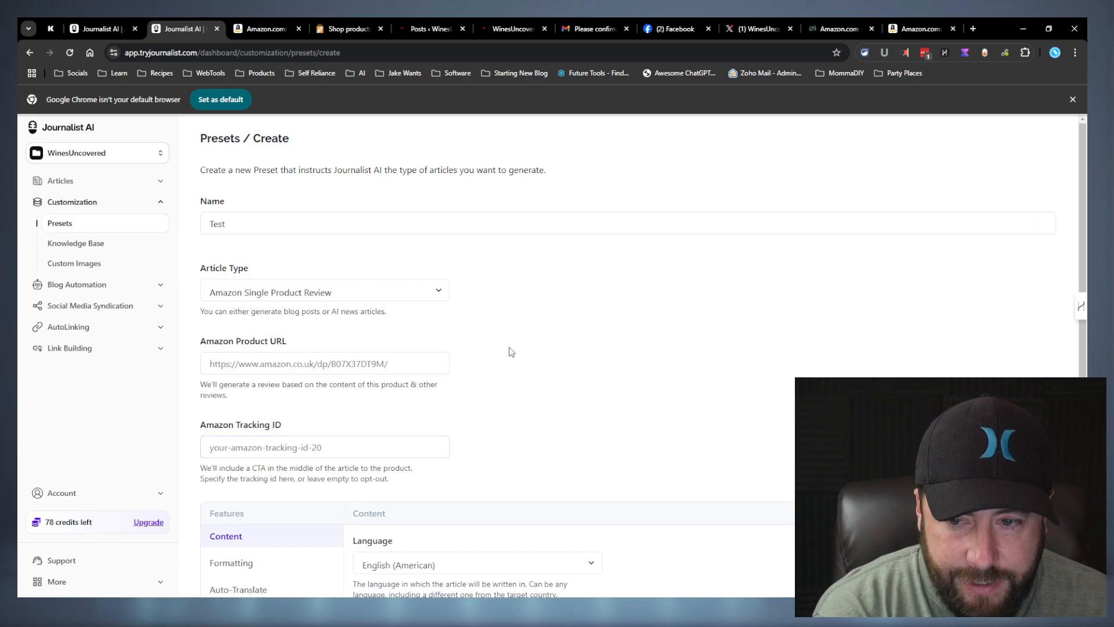
click(282, 361)
click(528, 346)
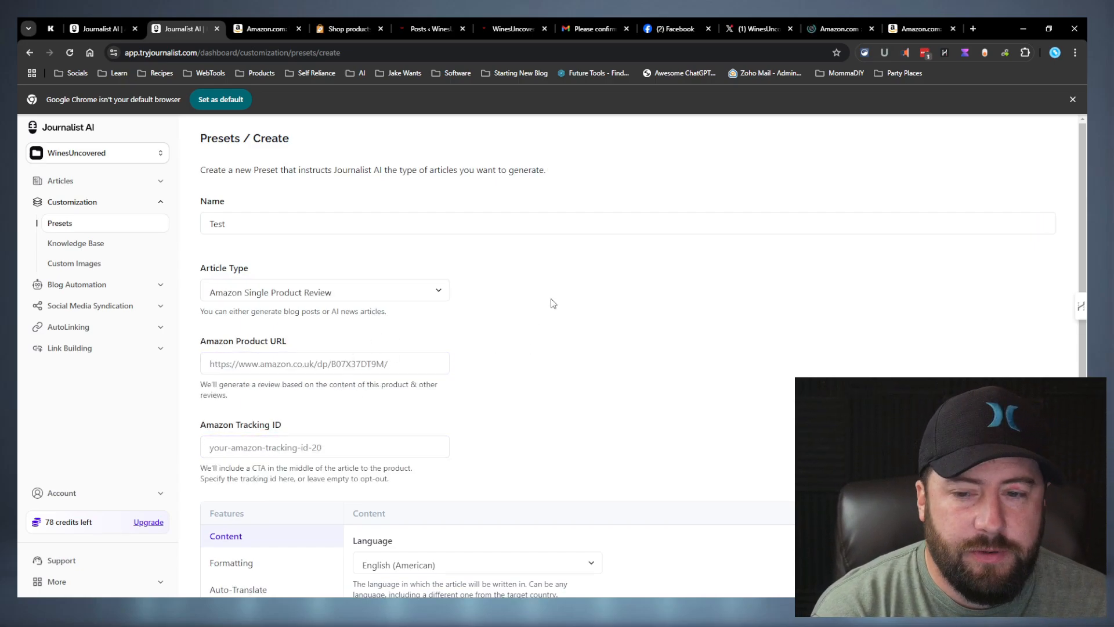
click(373, 356)
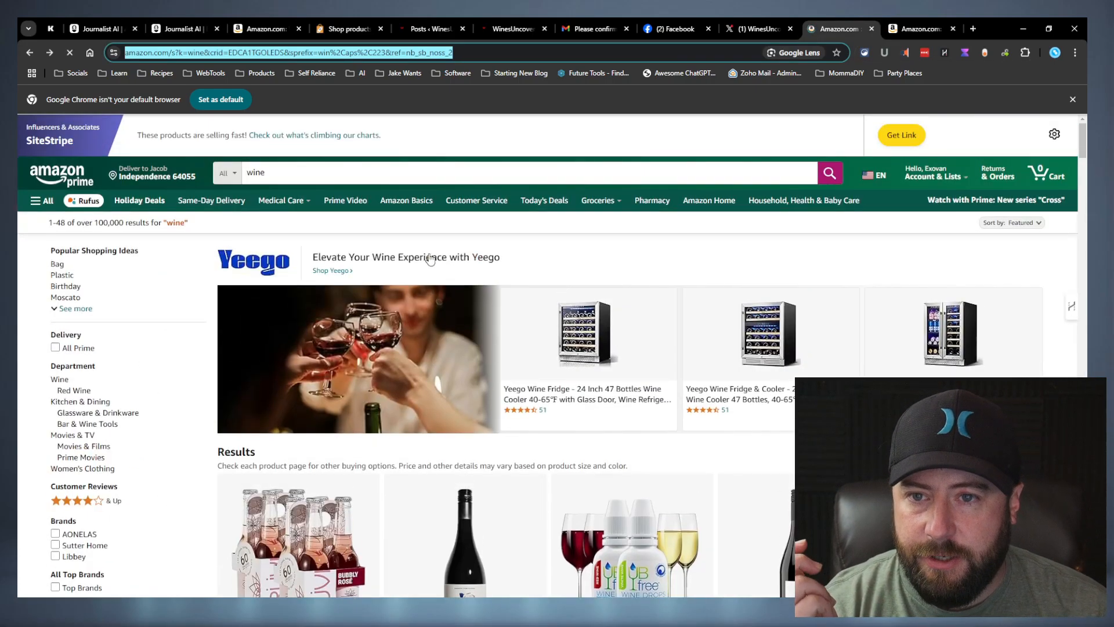
click(341, 51)
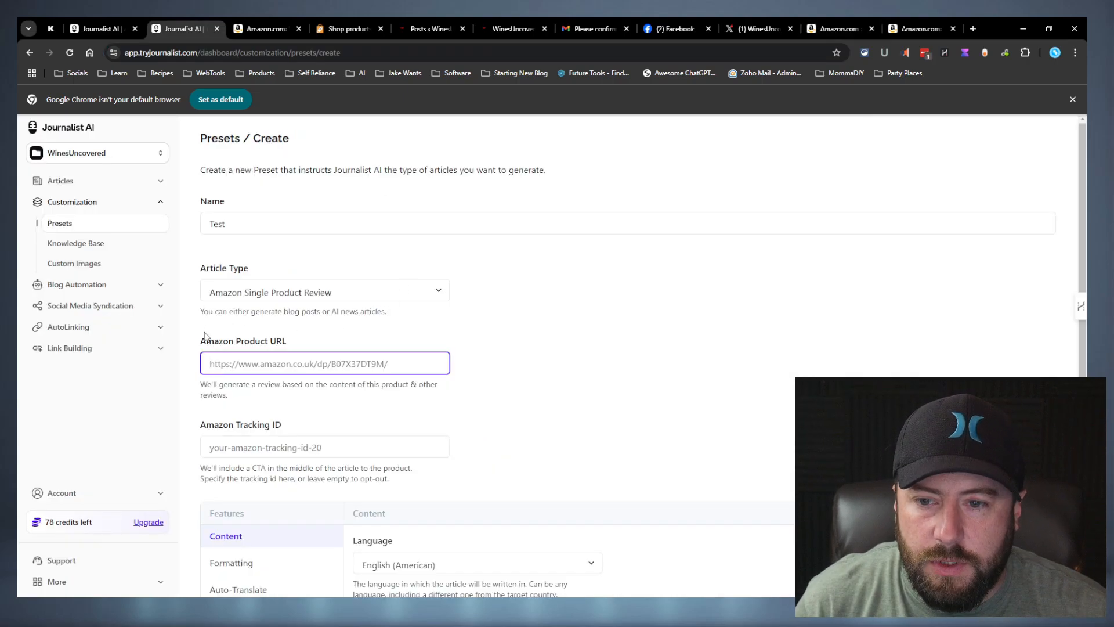
key(shift+End)
key(Delete)
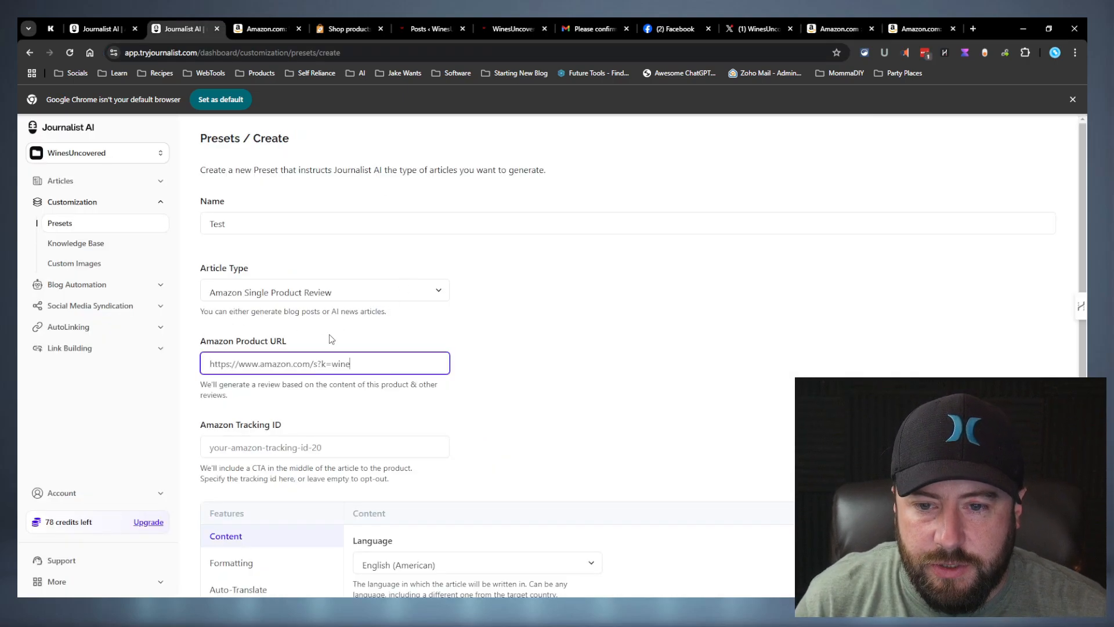
scroll(511, 393, down, 2)
click(502, 314)
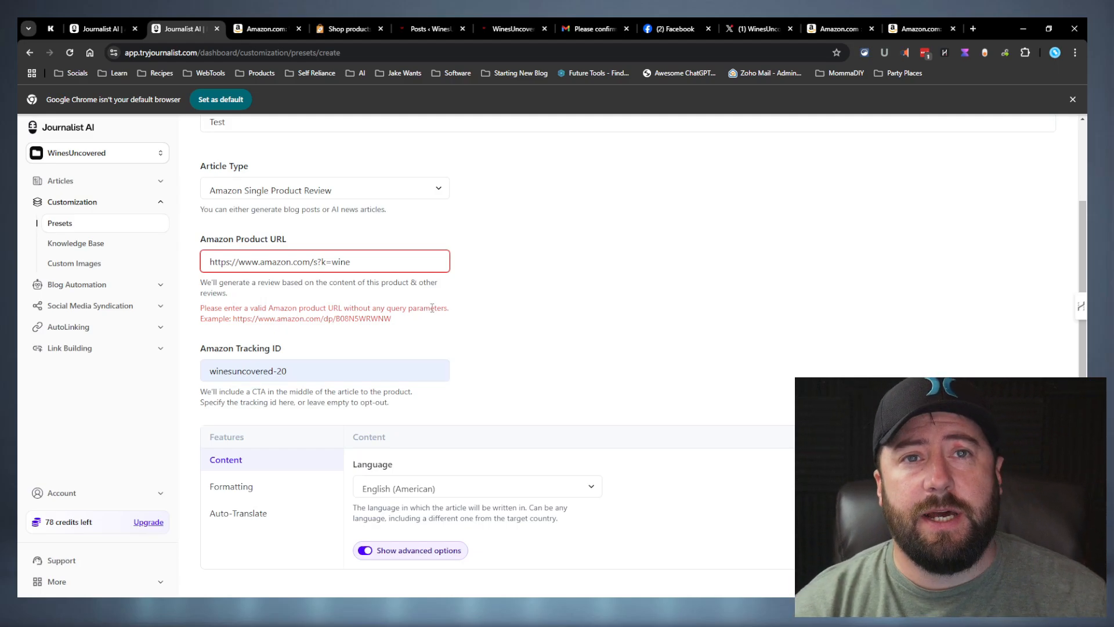
Clear the Amazon product URL and set the Test preset's article type to Youtube Video to Blog post
key(ctrl+a)
key(BackSpace)
key(shift+Tab)
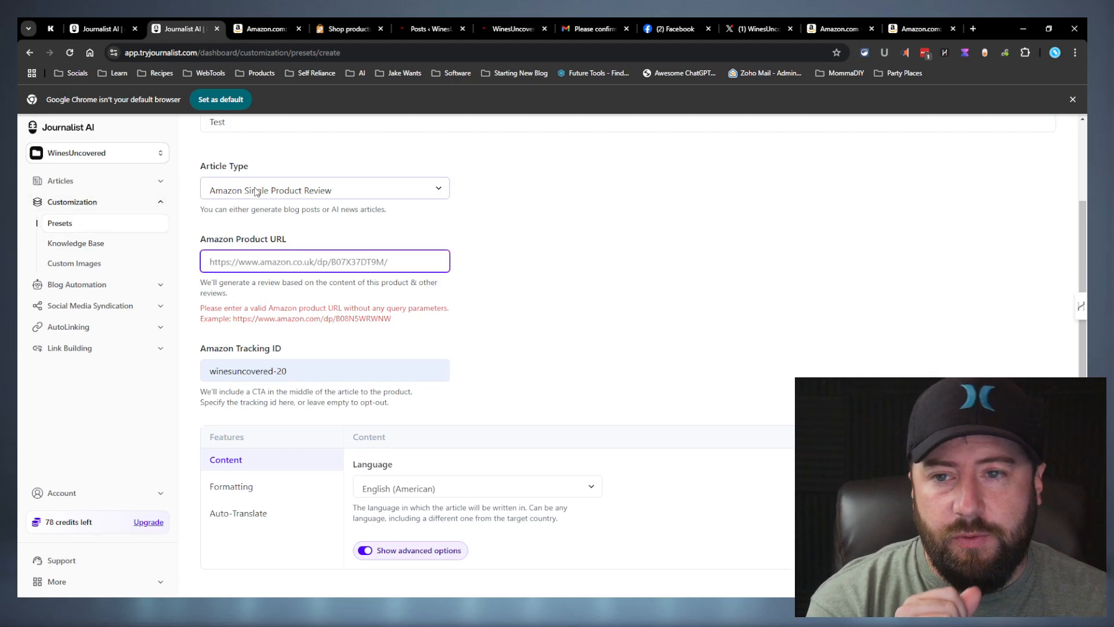
click(248, 243)
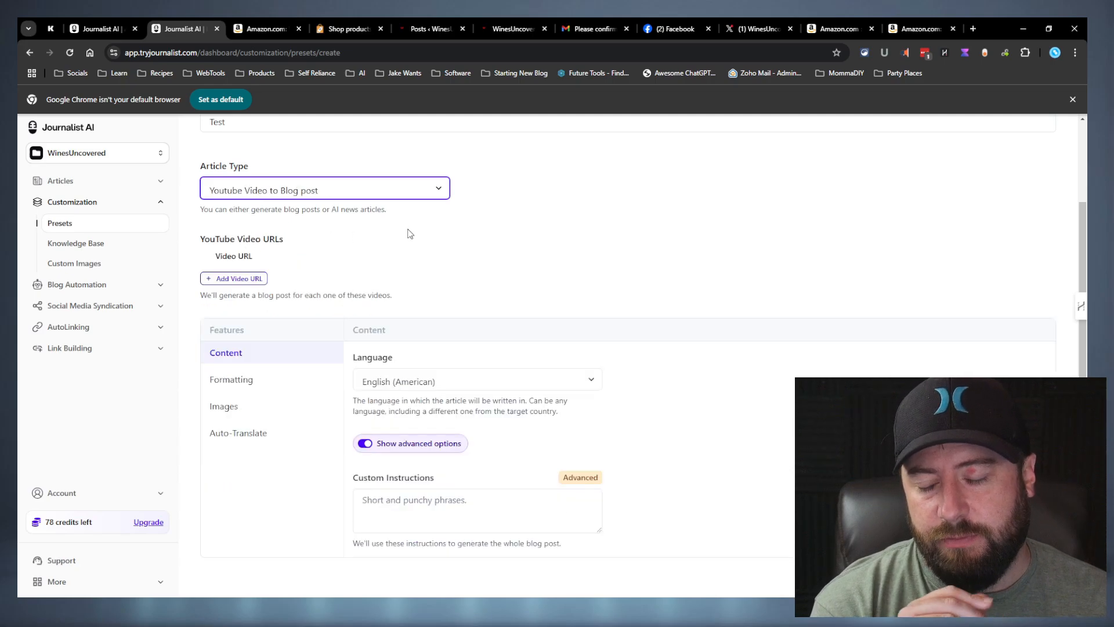
Add five empty YouTube video URL rows to the Test preset and go through their input fields
click(258, 274)
click(237, 306)
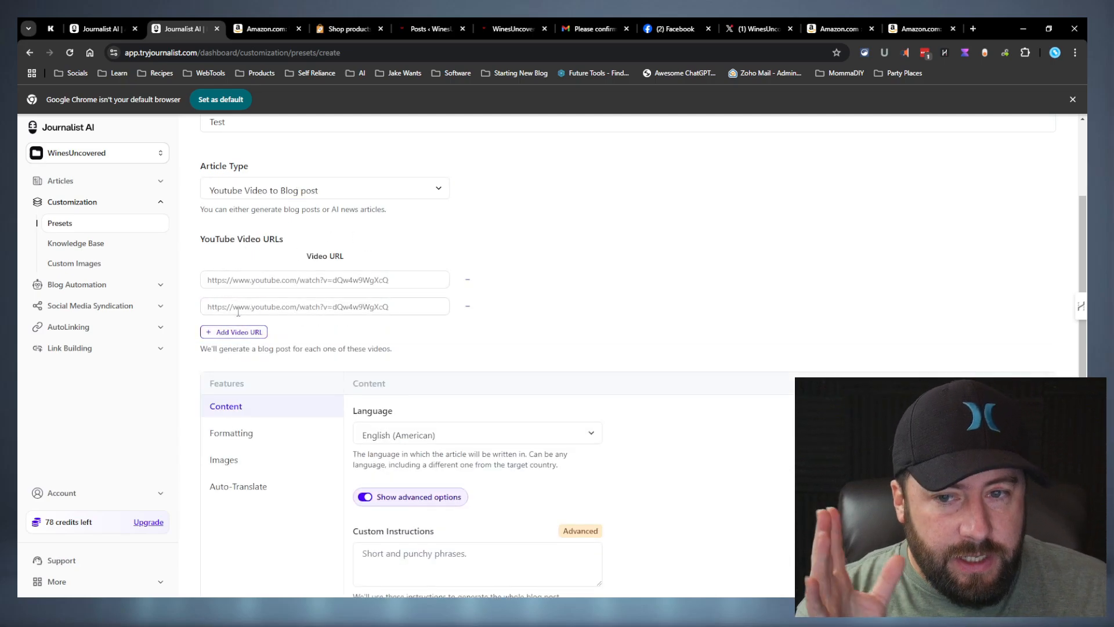
click(241, 332)
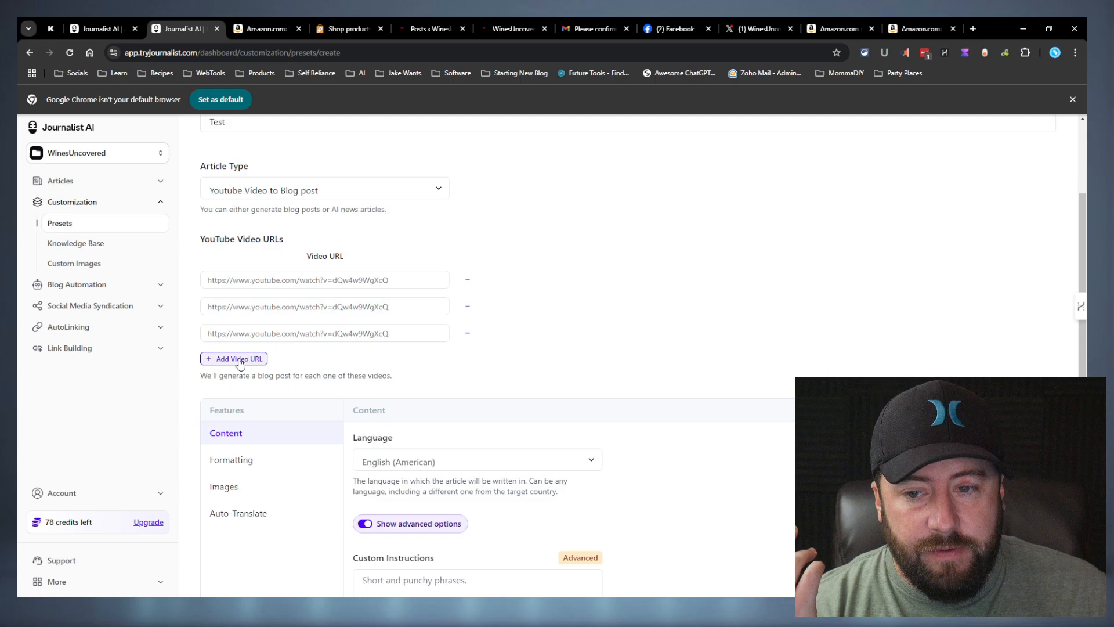
click(239, 360)
click(234, 387)
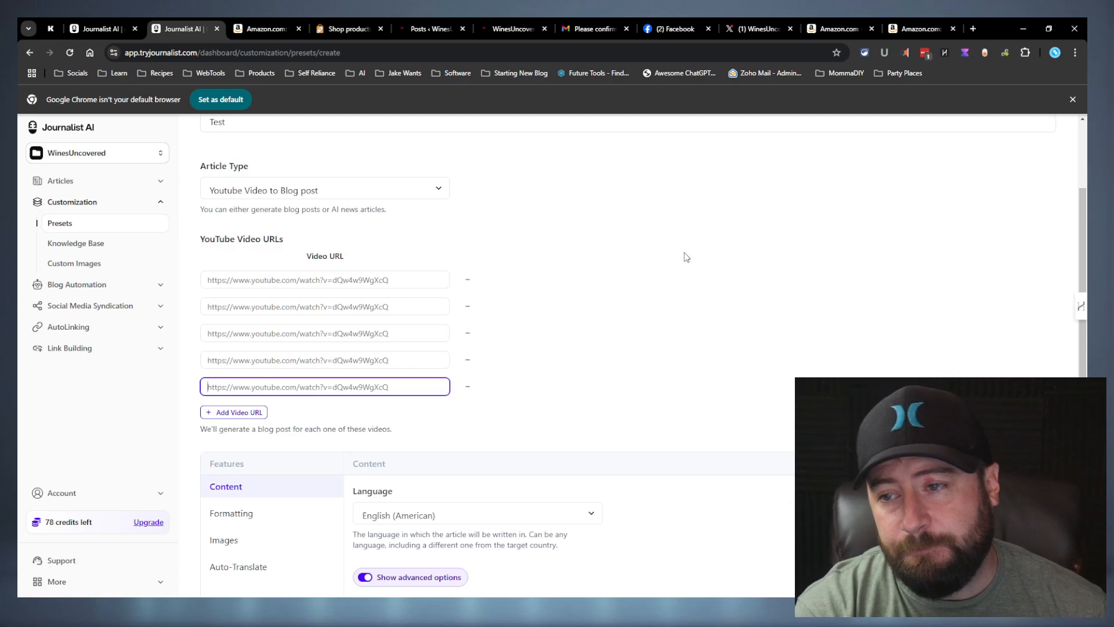
click(260, 279)
click(253, 333)
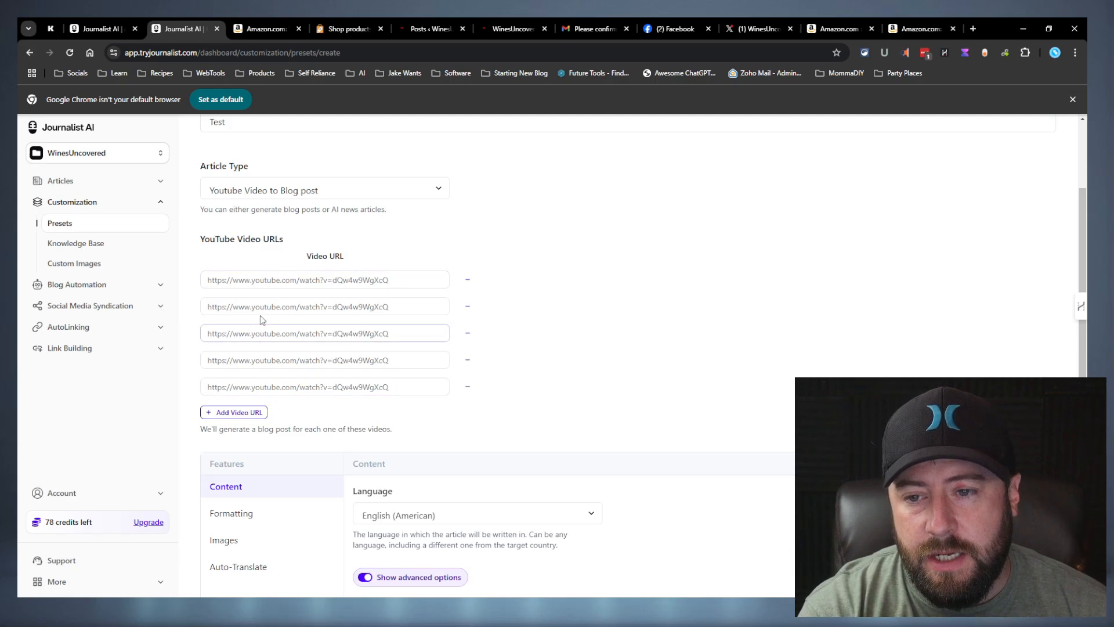
click(261, 309)
click(264, 347)
click(261, 359)
click(309, 387)
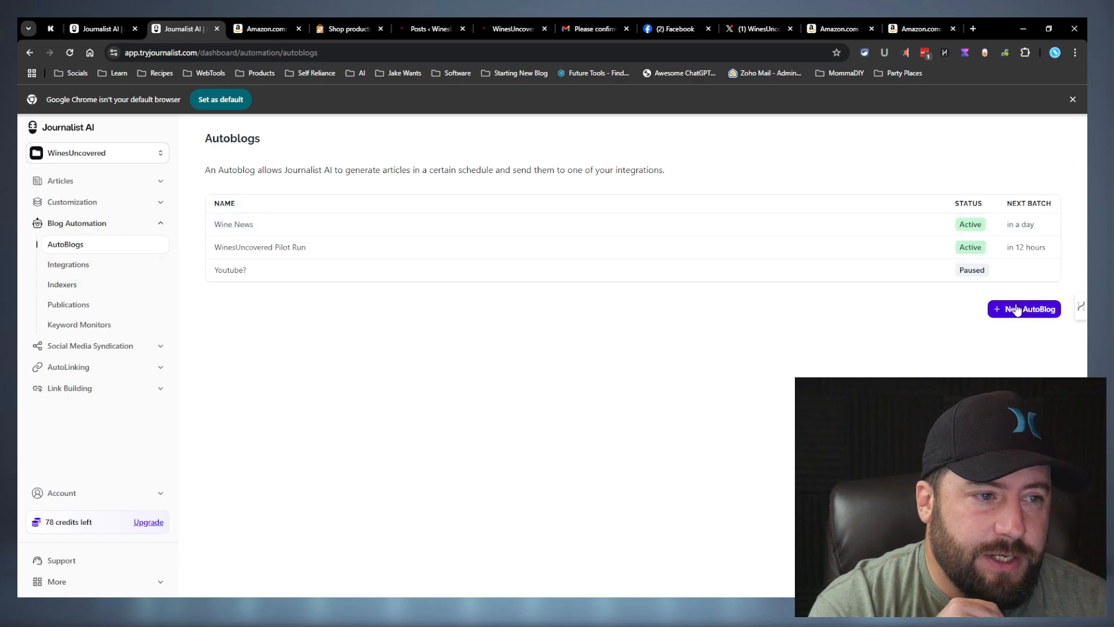
Start a new AutoBlog and check the video URL in the YouTube preset
click(1015, 318)
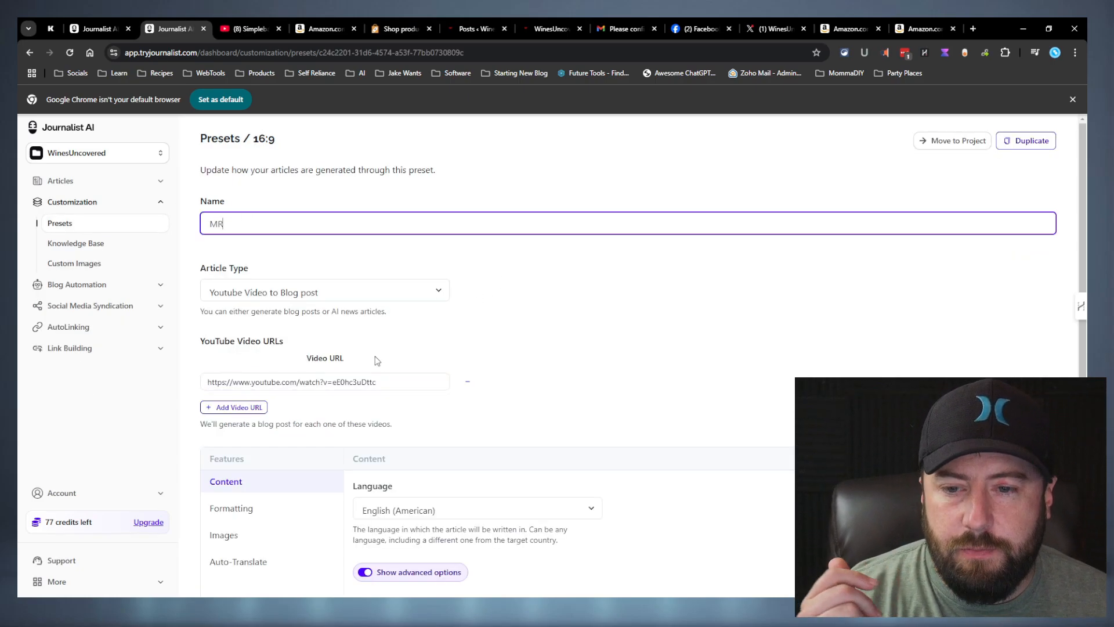
click(400, 381)
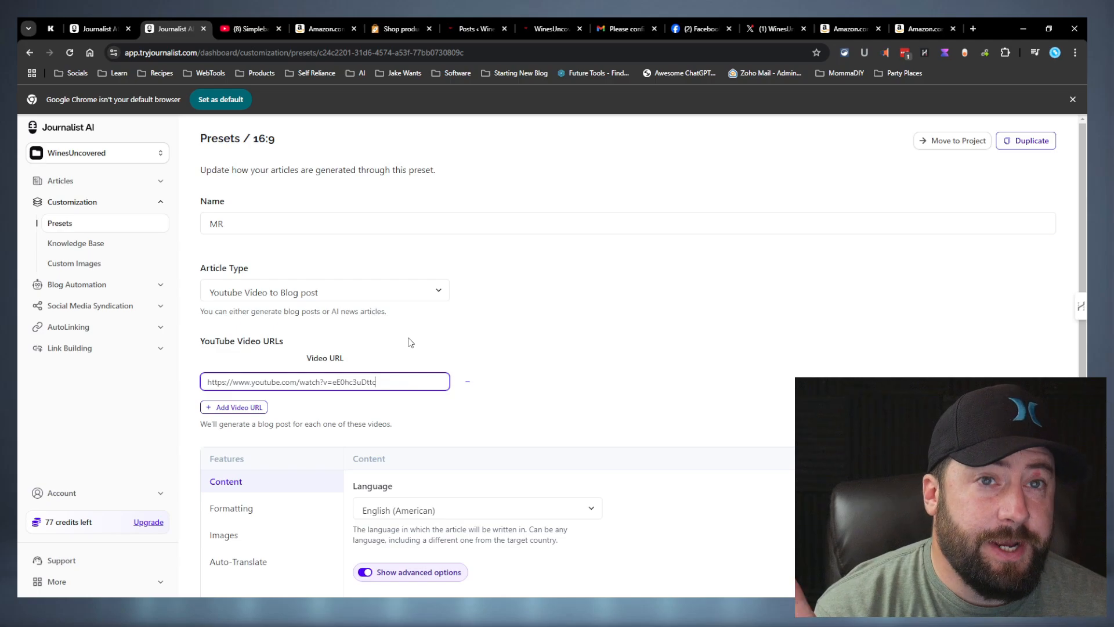
View the Simplebase.co review on YouTube, open its Marketing Reviewed channel and browse the uploaded videos from newest to oldest
click(251, 27)
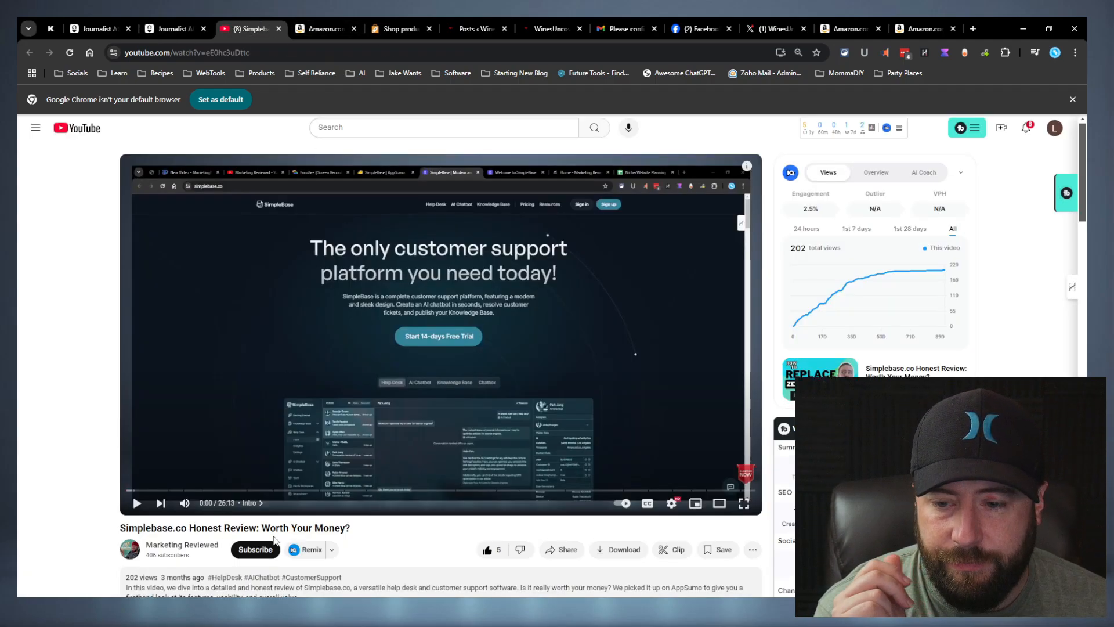
click(170, 547)
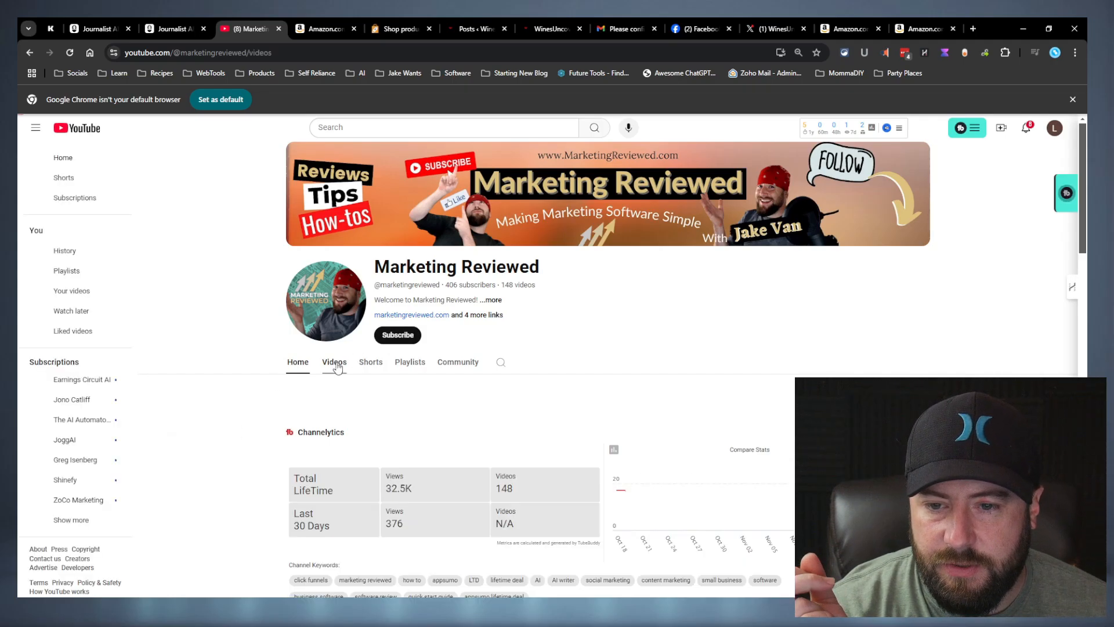
click(335, 362)
scroll(518, 341, down, 3)
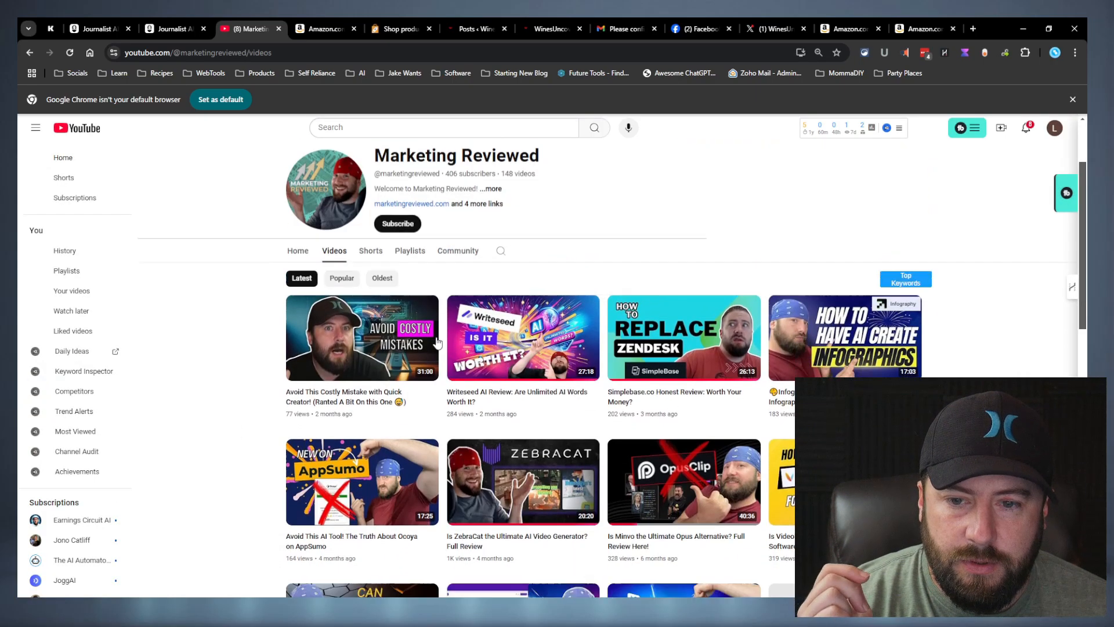
scroll(825, 356, down, 20)
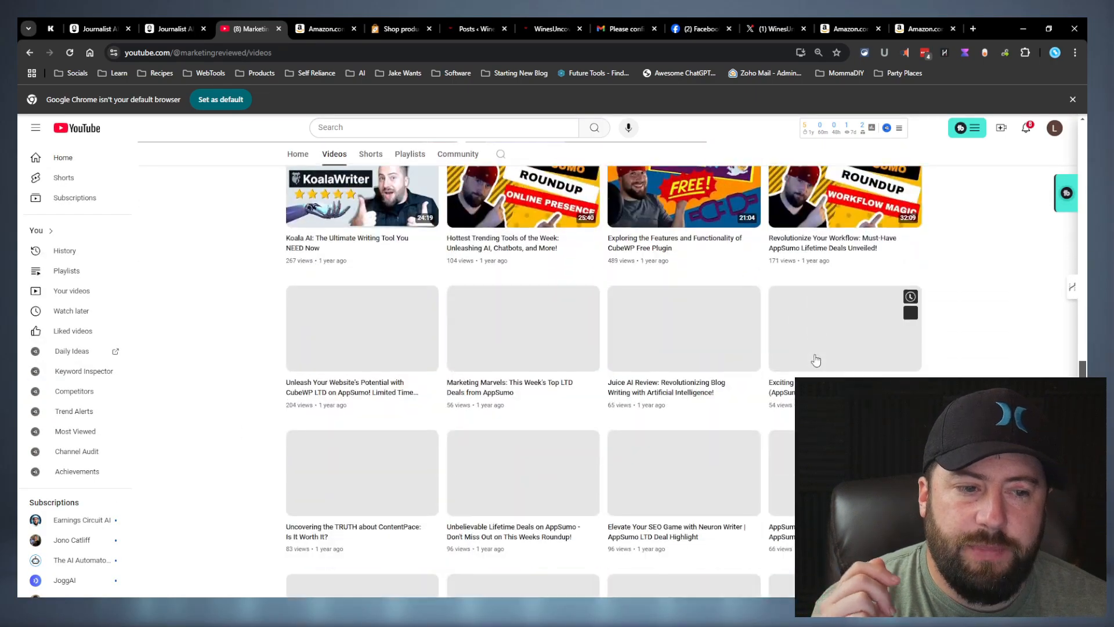
scroll(813, 357, down, 7)
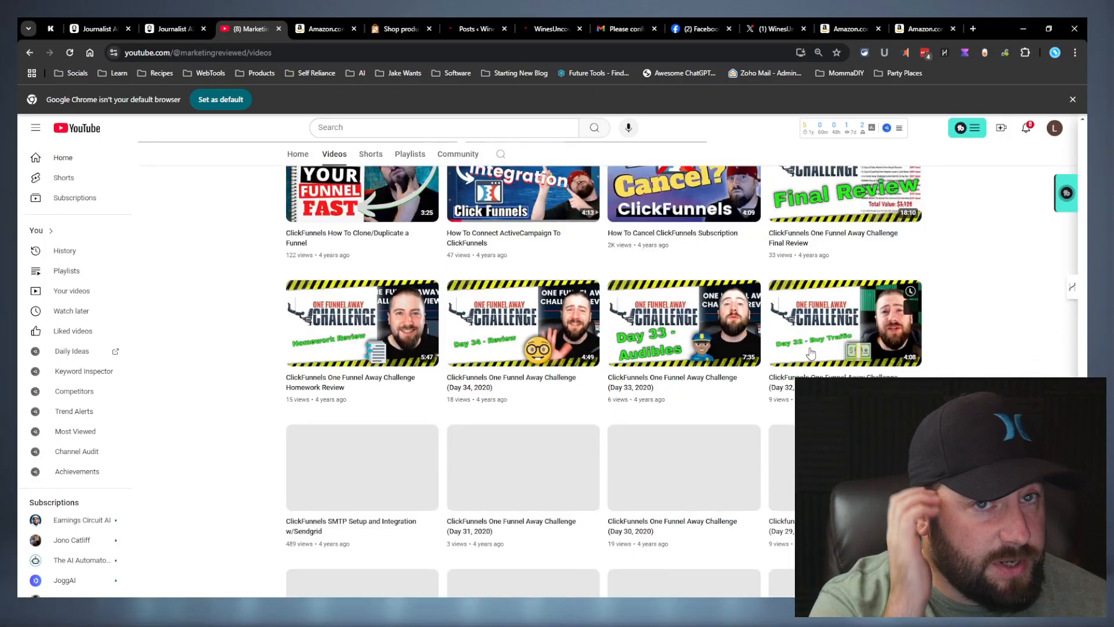
click(173, 26)
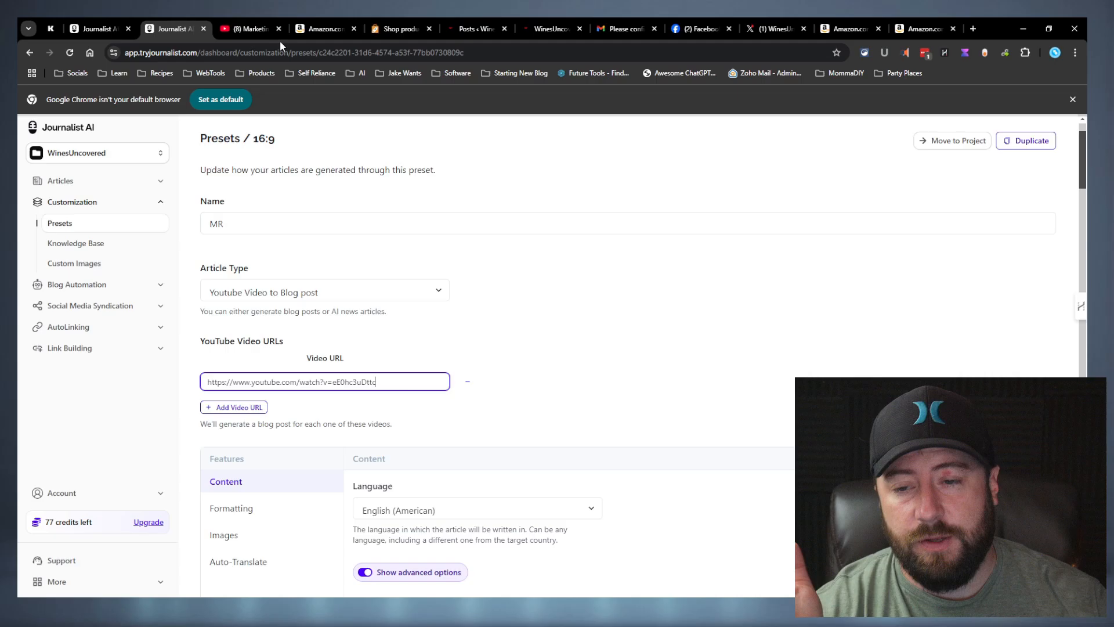
click(260, 29)
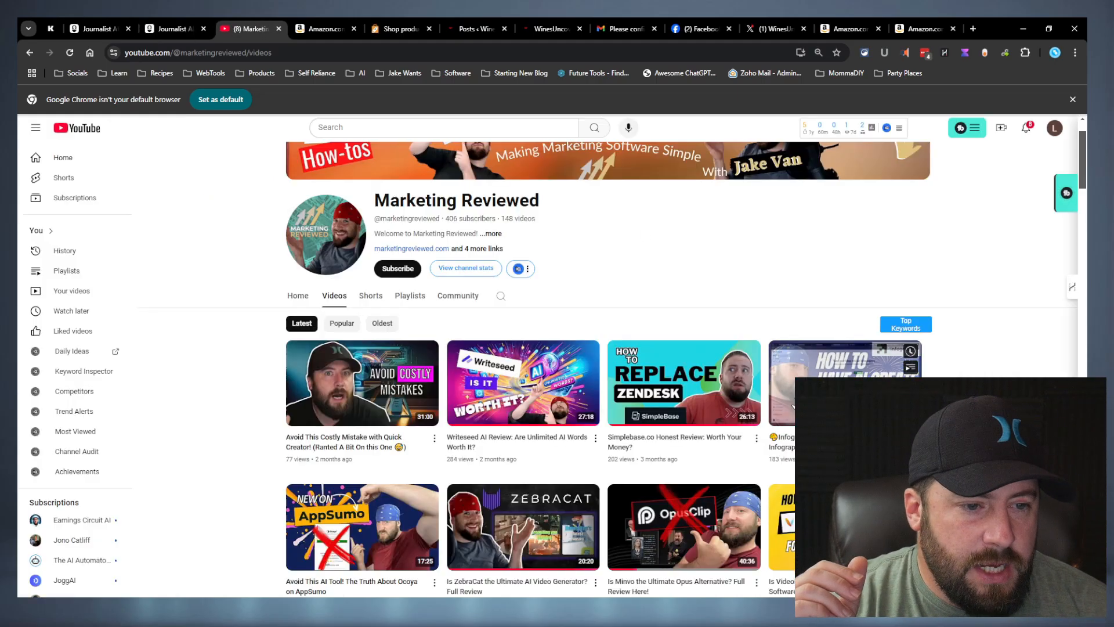
scroll(769, 347, down, 4)
scroll(689, 322, up, 5)
scroll(689, 322, down, 15)
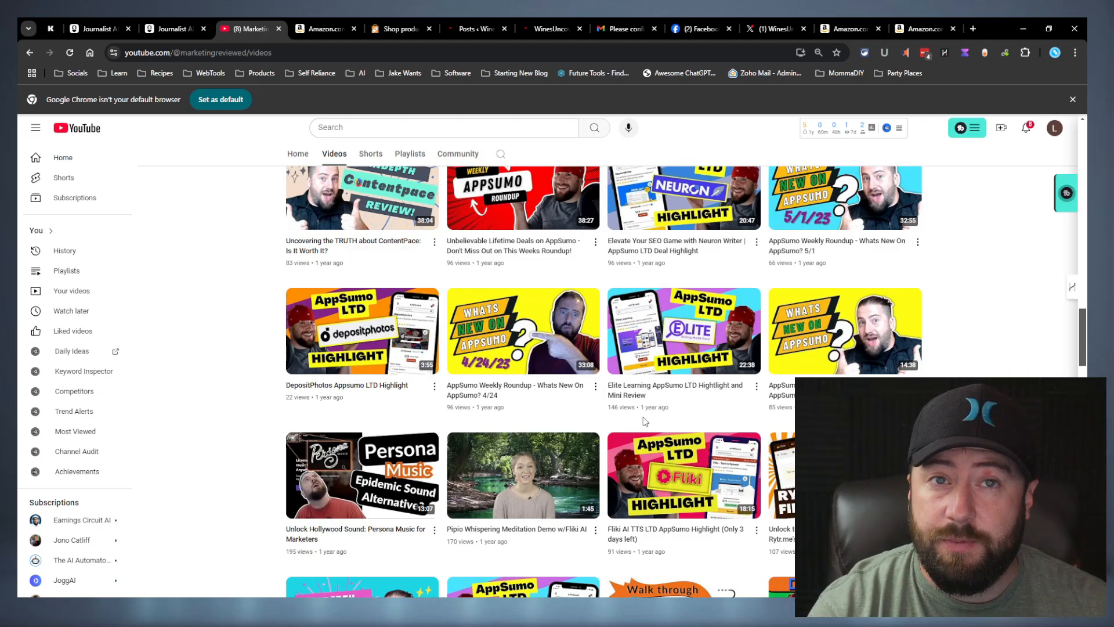
Return to the YouTube preset, show its image settings and add four empty video URL rows
click(163, 23)
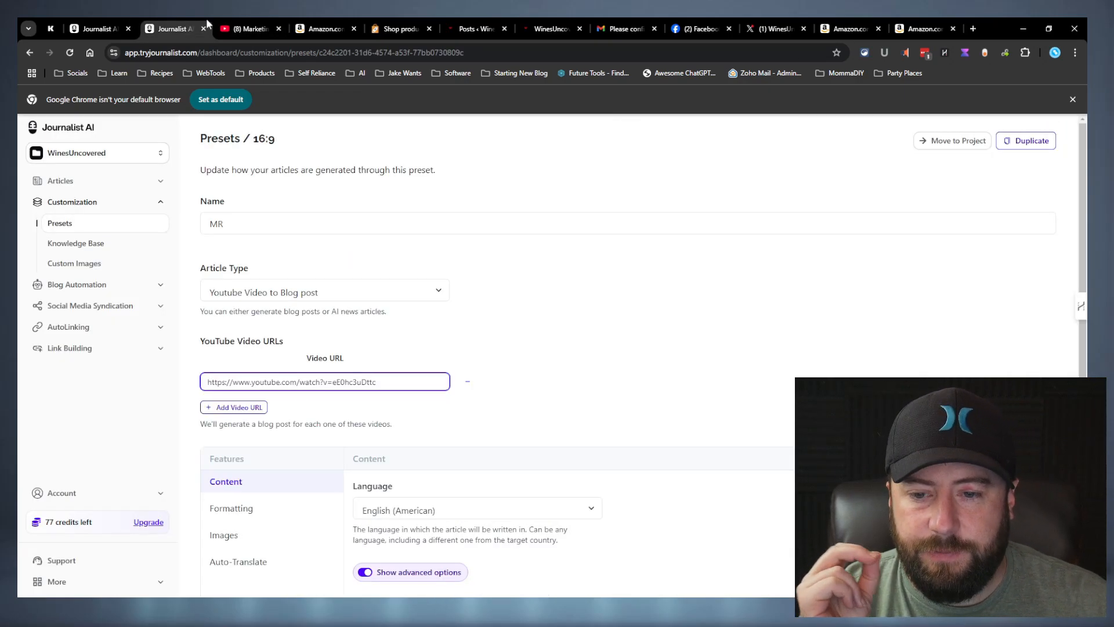
click(233, 535)
click(256, 407)
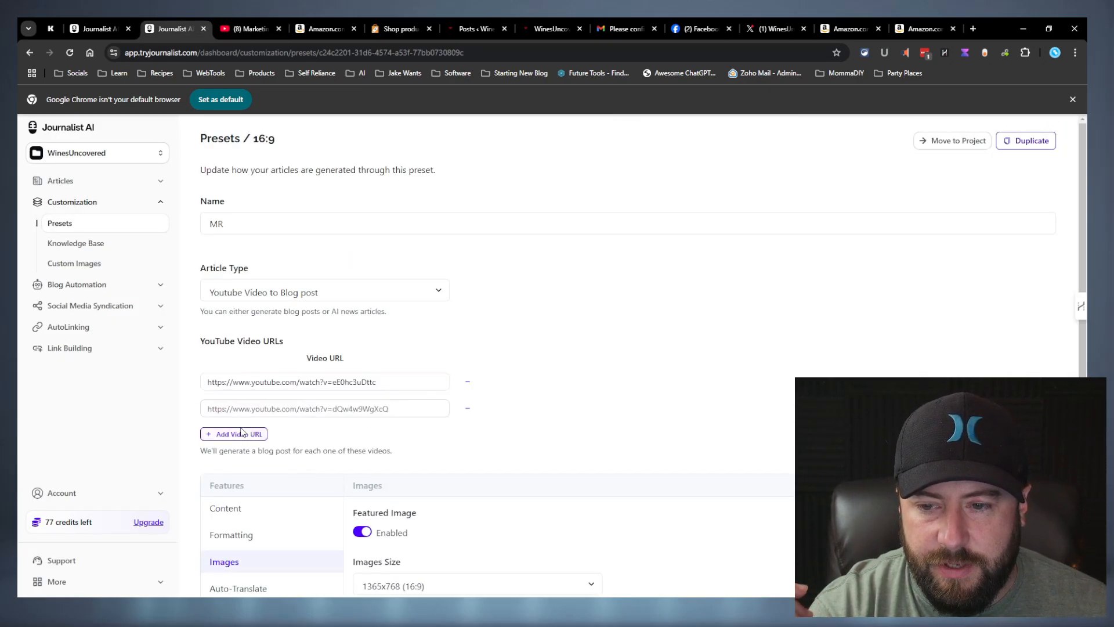
click(255, 434)
click(255, 461)
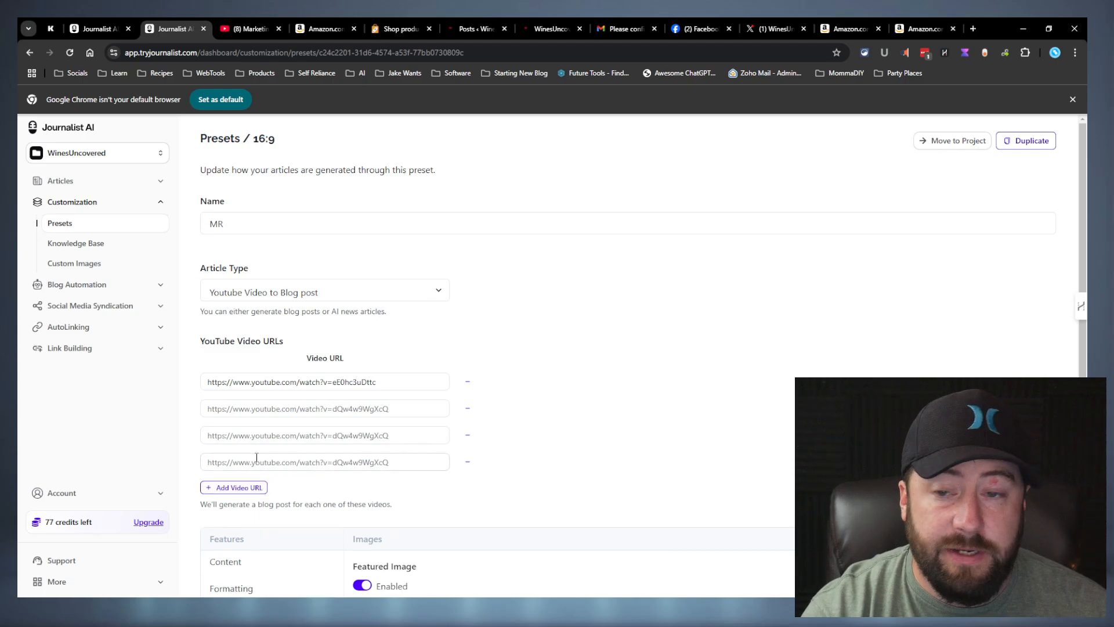
click(246, 486)
click(345, 408)
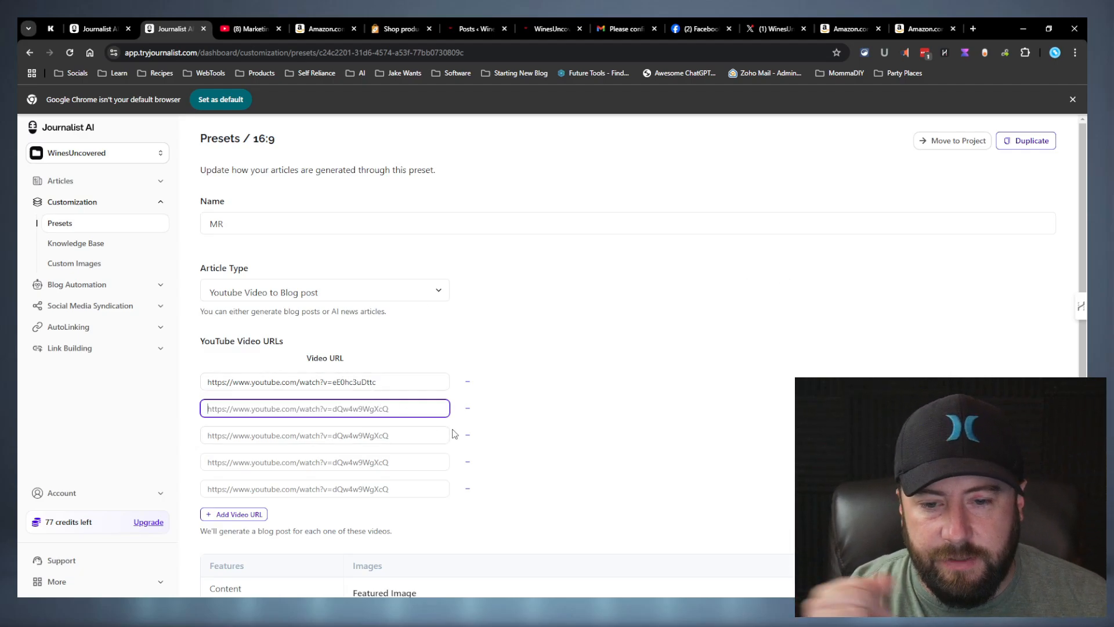
Remove the four empty video URL rows from the YouTube preset, keeping only the filled-in one
click(467, 408)
click(467, 408)
click(467, 408)
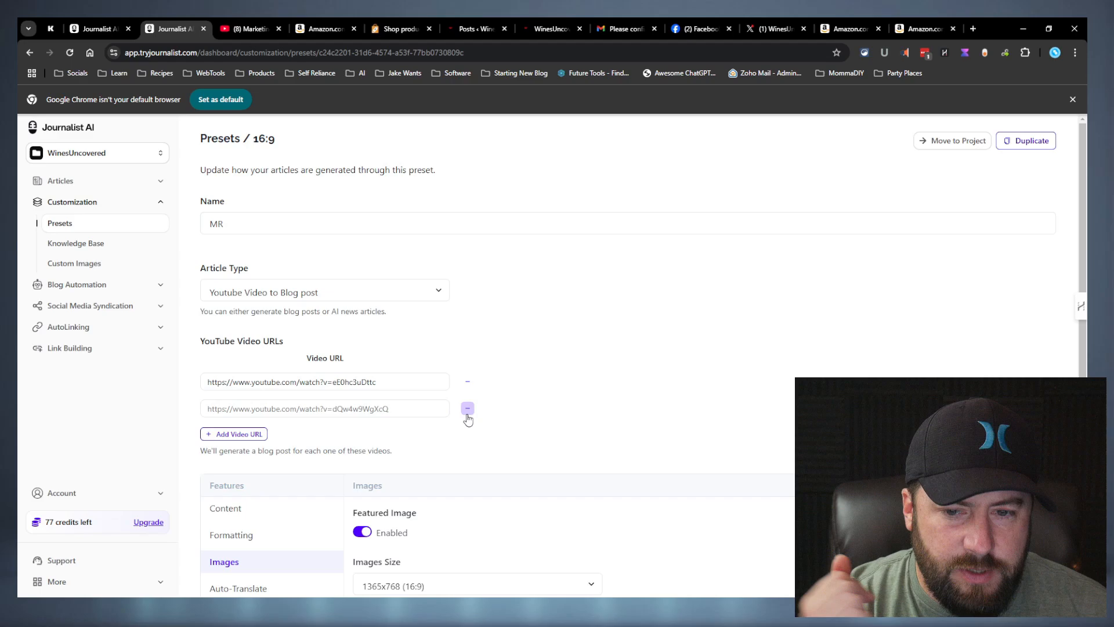
click(467, 408)
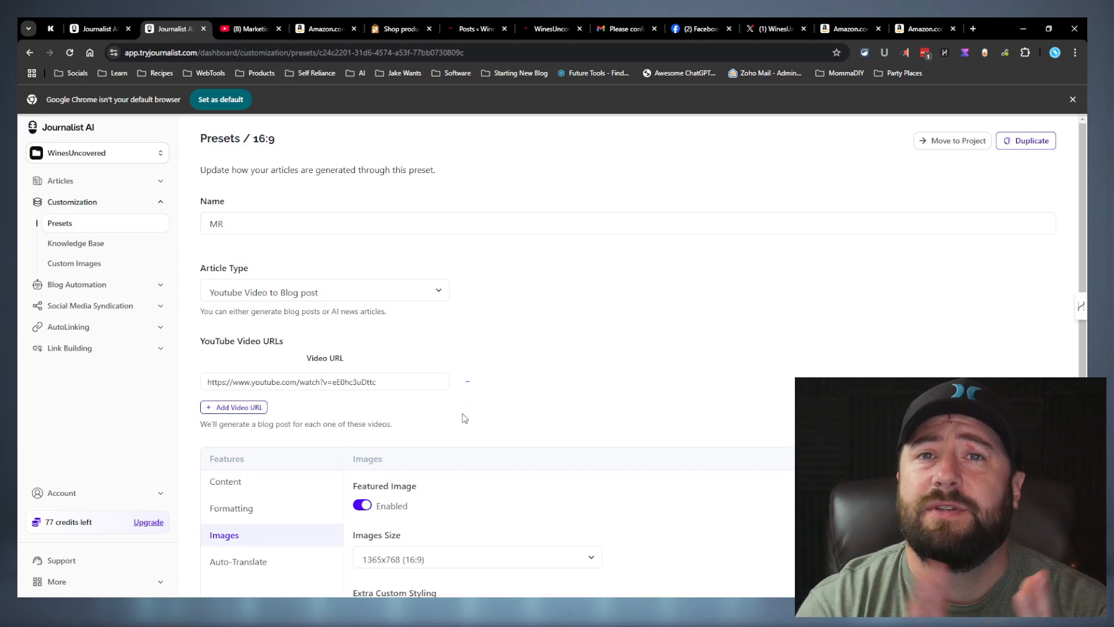
Create a new knowledge base named Test and mark it as the default
scroll(465, 418, down, 2)
click(83, 223)
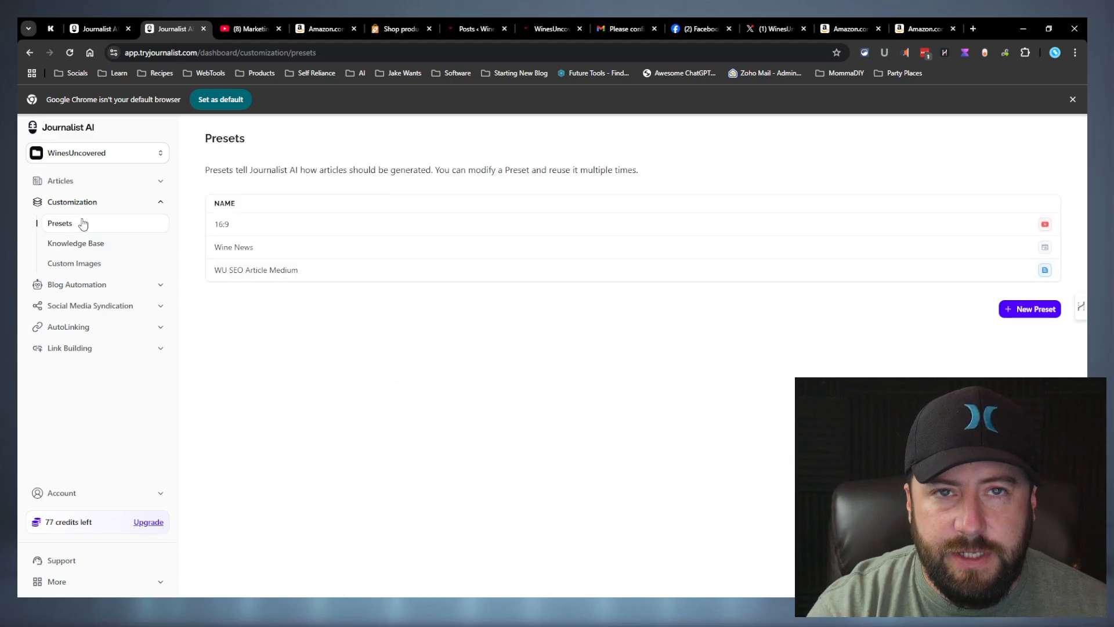
click(81, 243)
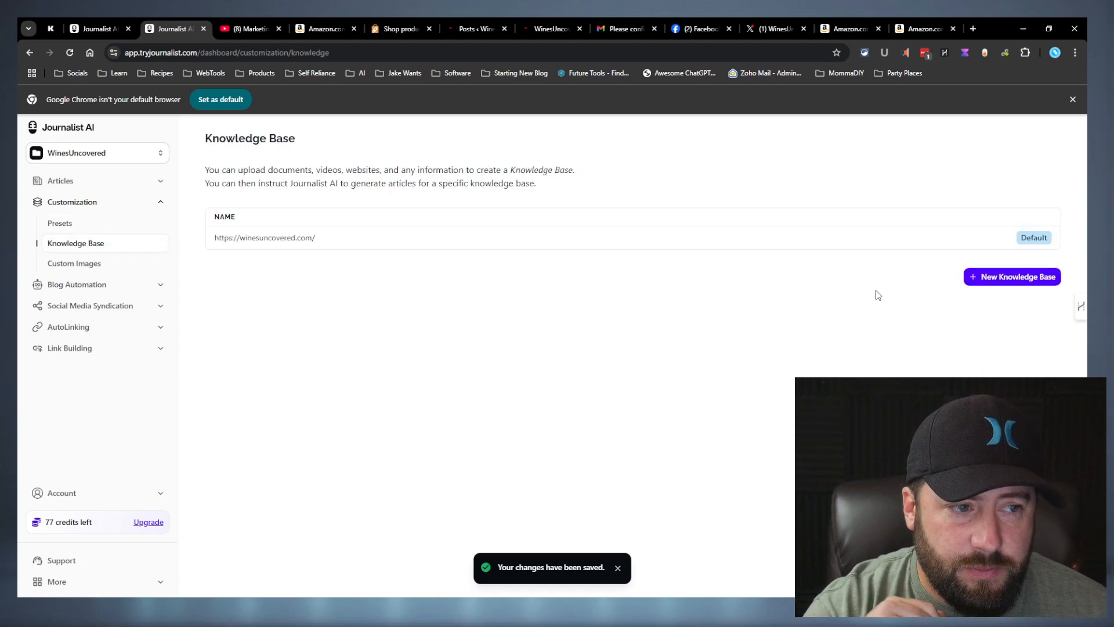
click(1021, 282)
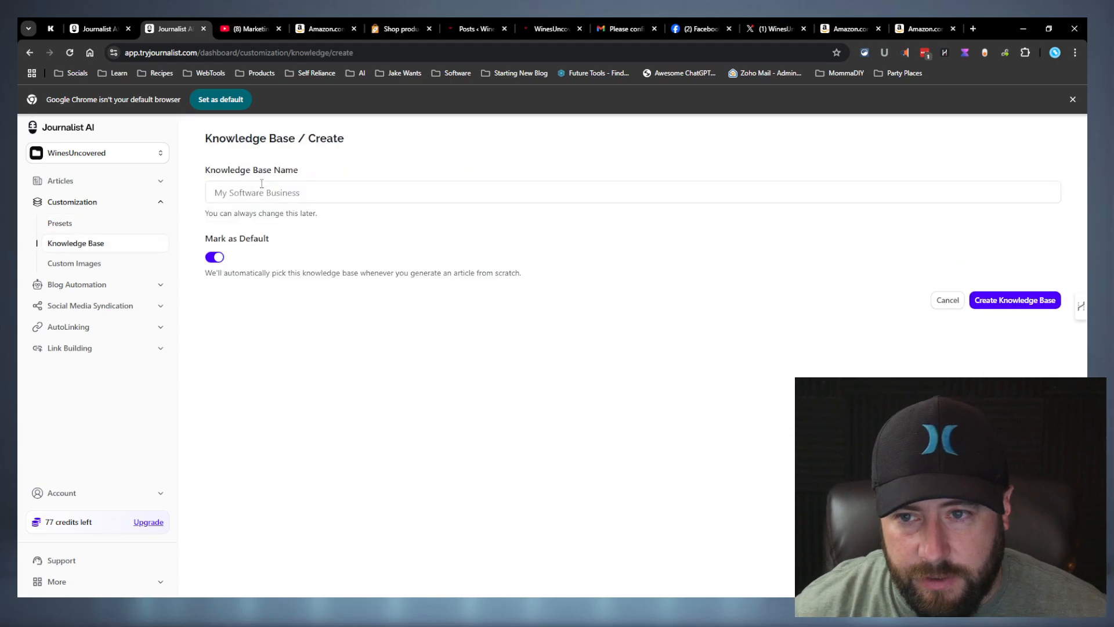
click(268, 190)
text(Test)
click(260, 300)
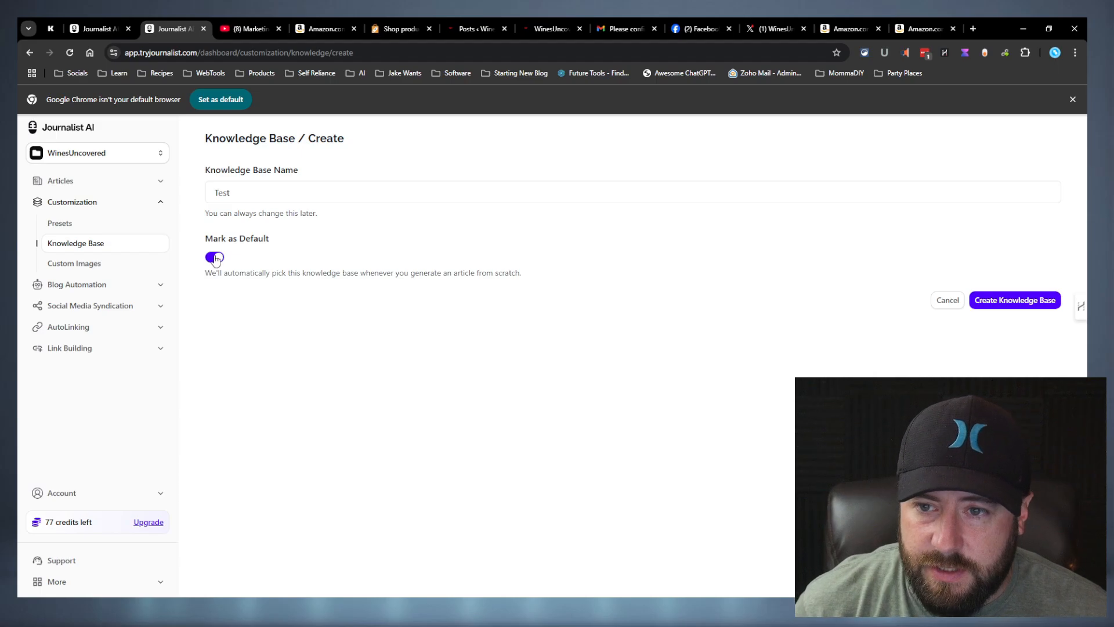
click(216, 258)
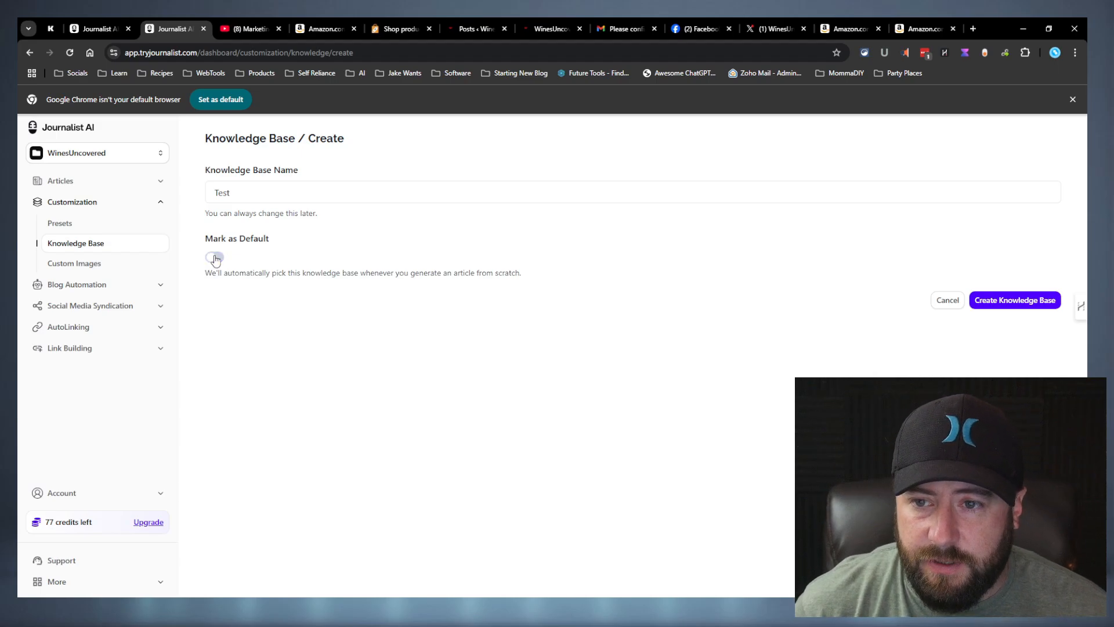
click(216, 259)
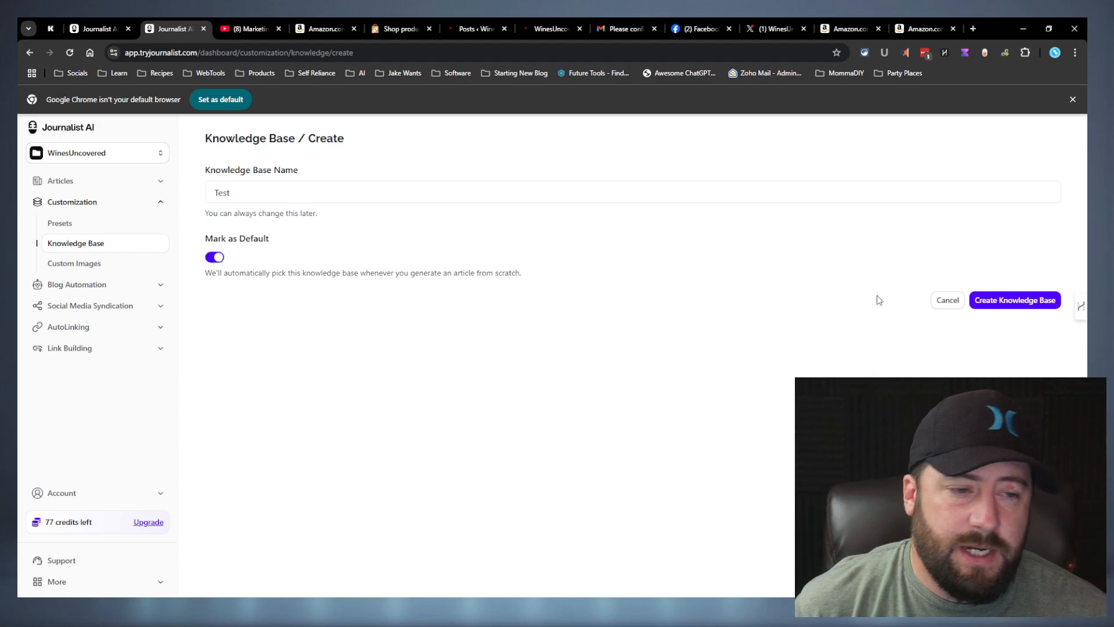
click(996, 297)
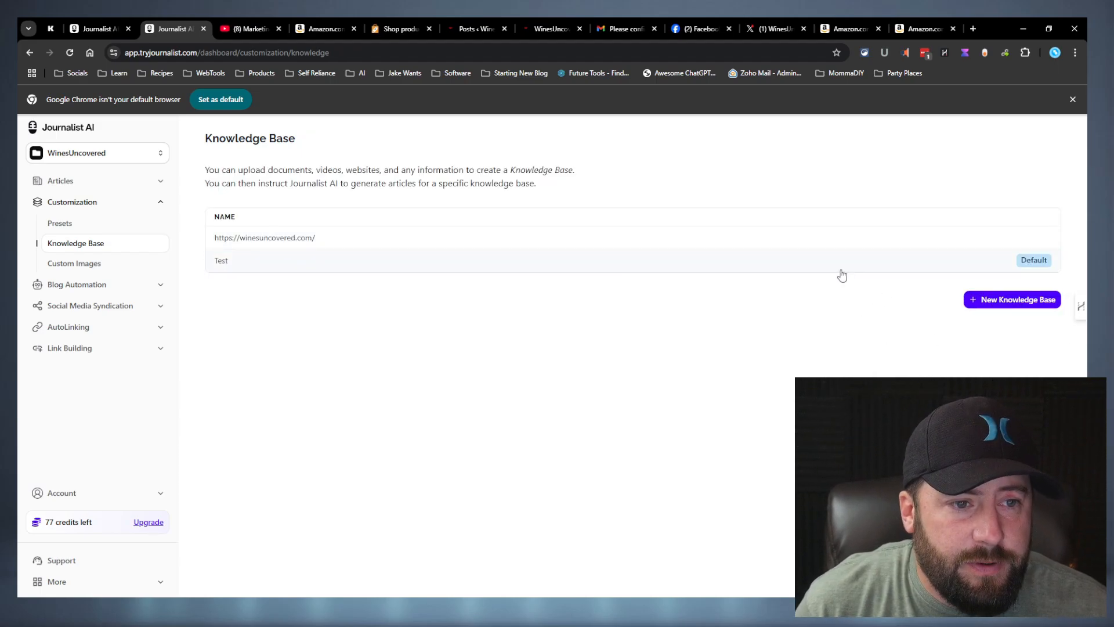
Start adding an asset to the Test knowledge base and review the Plain Text, PDF / Document, Website and Youtube Channel types
click(305, 259)
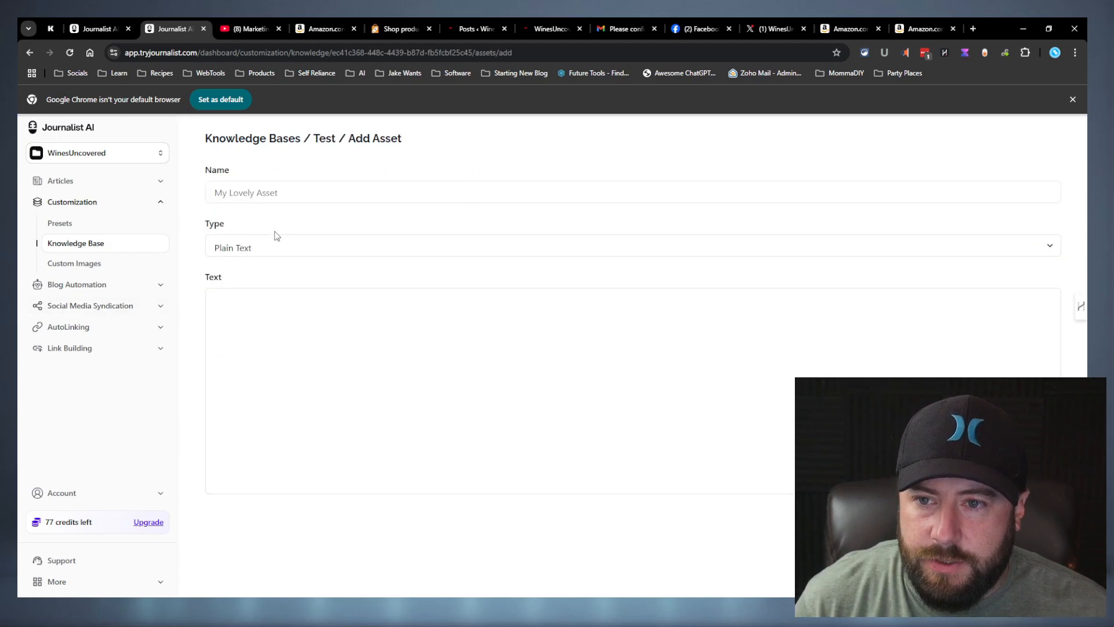
click(405, 399)
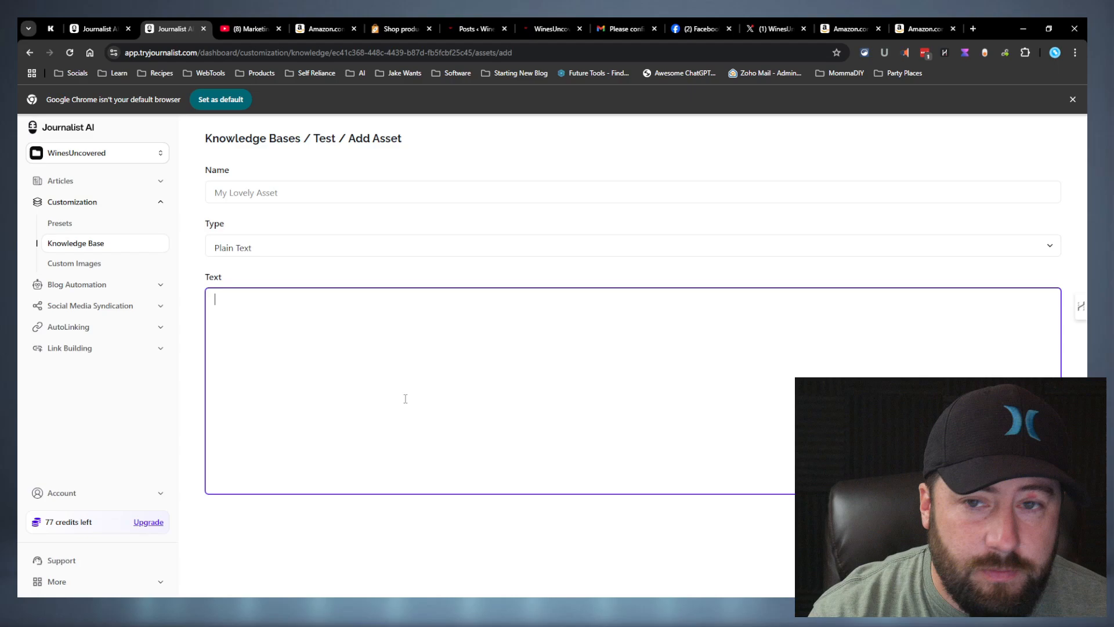
click(469, 248)
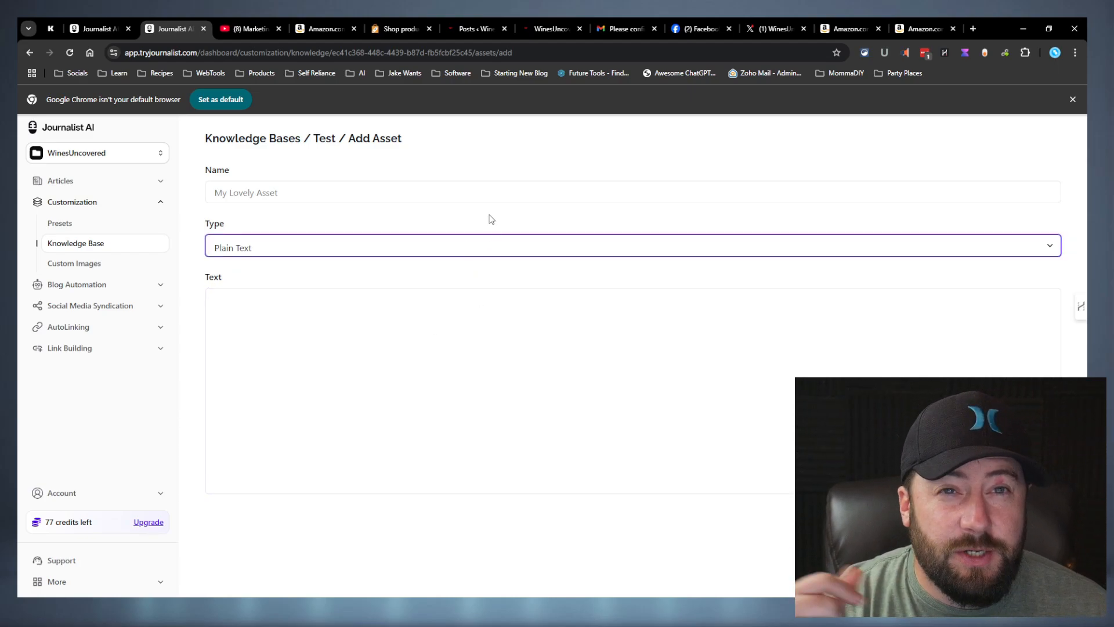
click(292, 290)
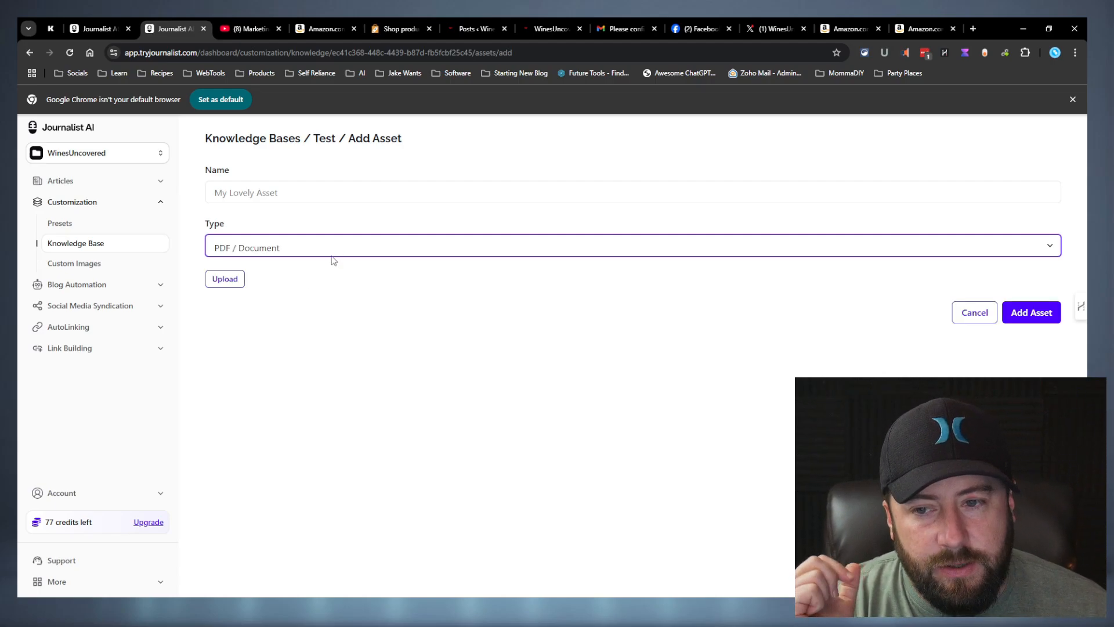
key(Down)
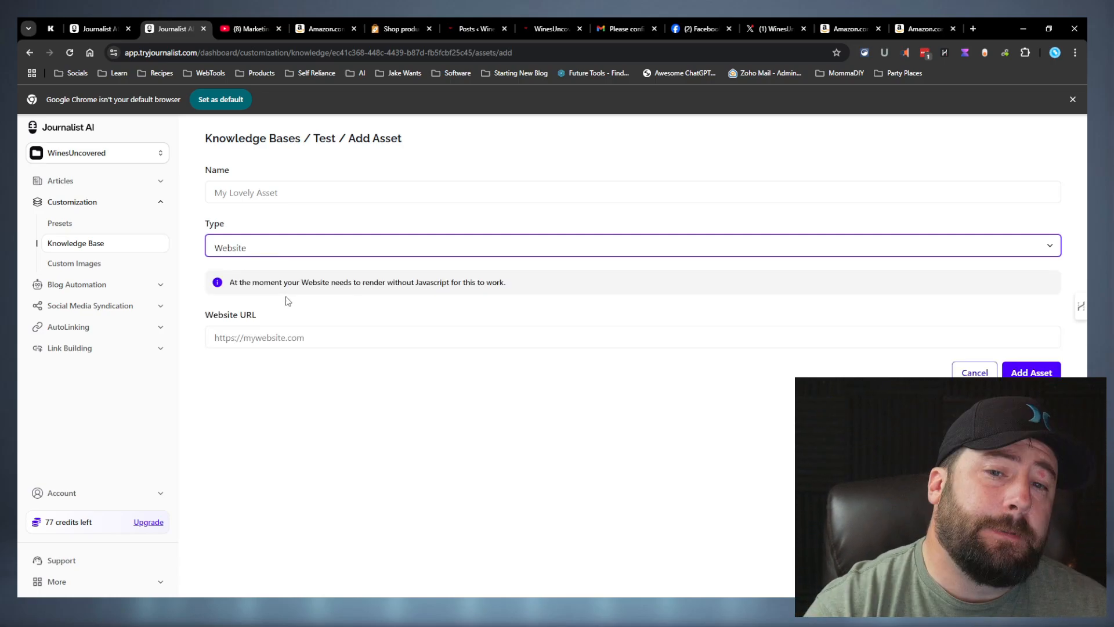
drag(451, 284, 414, 280)
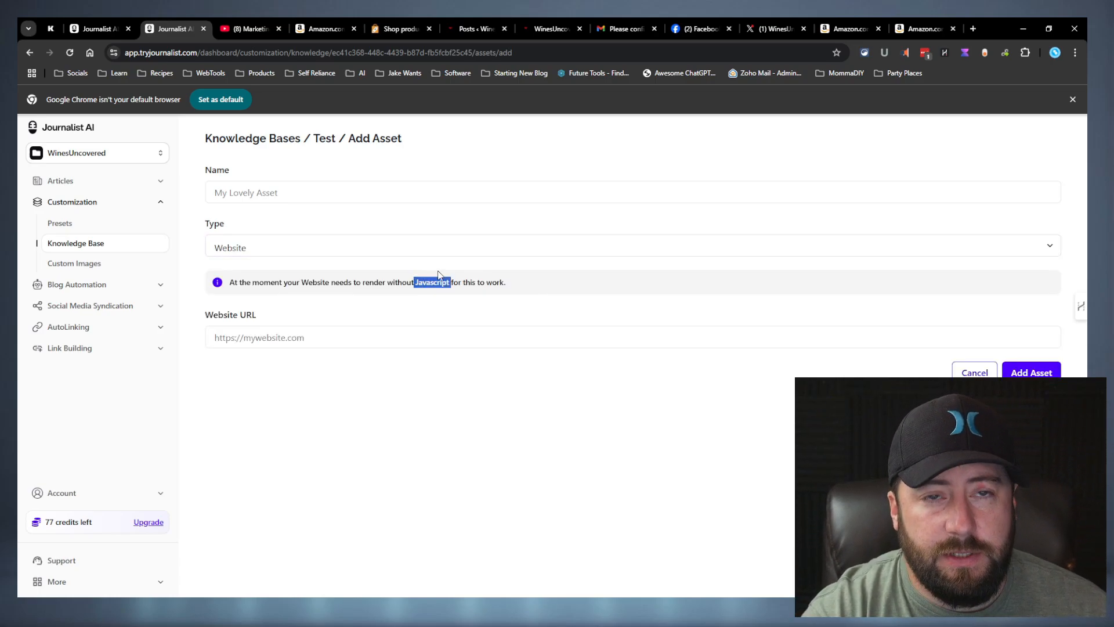
click(523, 302)
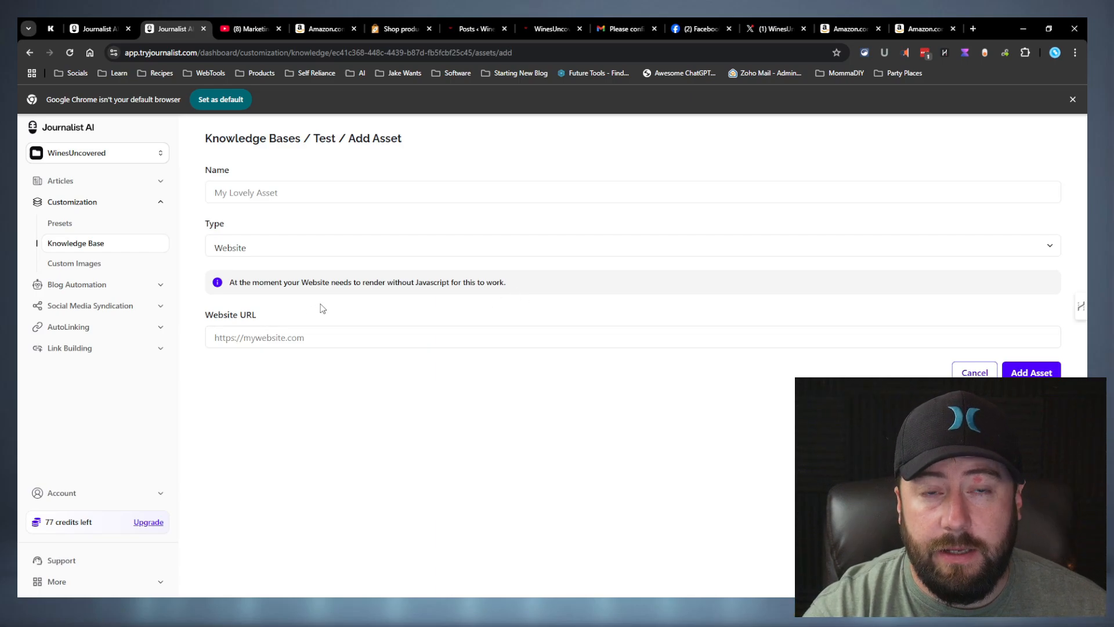
click(366, 247)
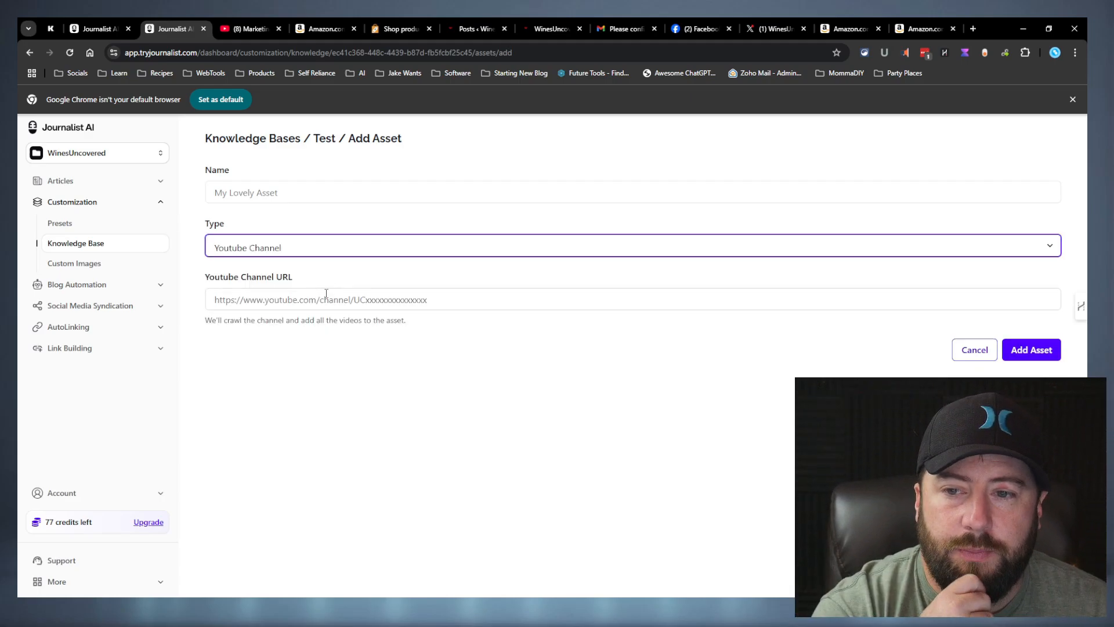
click(305, 304)
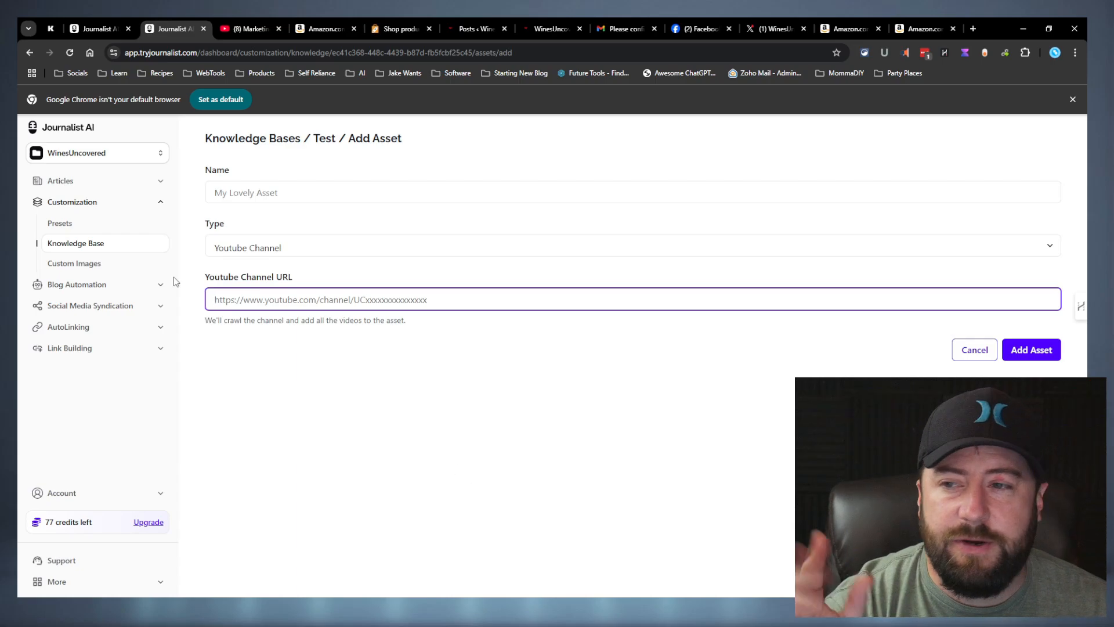
Switch to the MarketingReviewed project and create a default knowledge base named MarketingReviewed
click(90, 153)
click(85, 242)
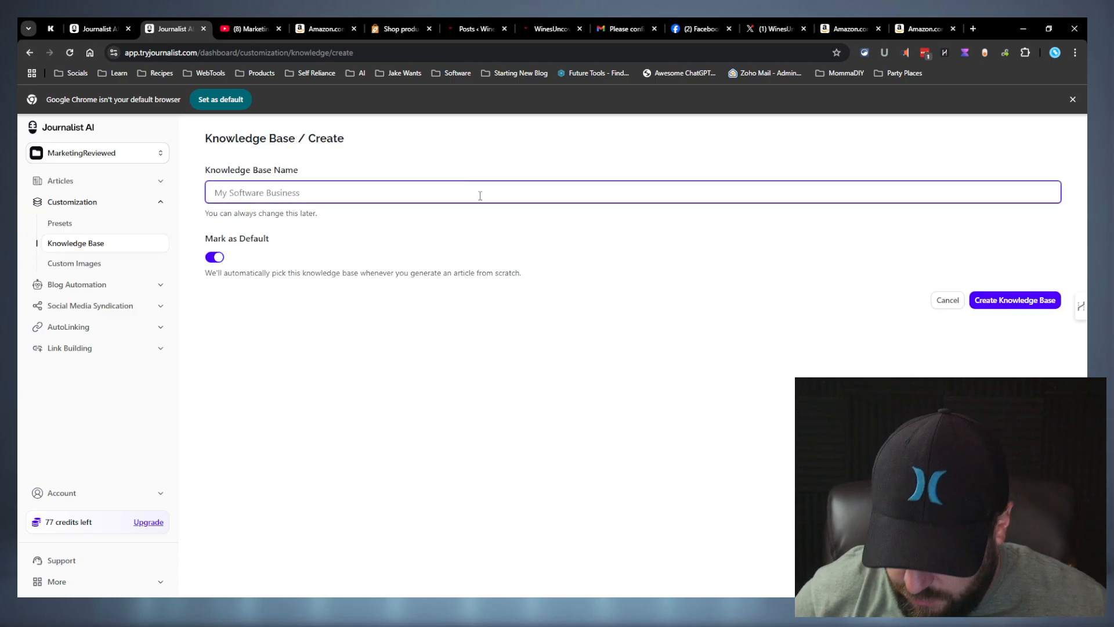
text(MarketingReviewed)
click(1009, 301)
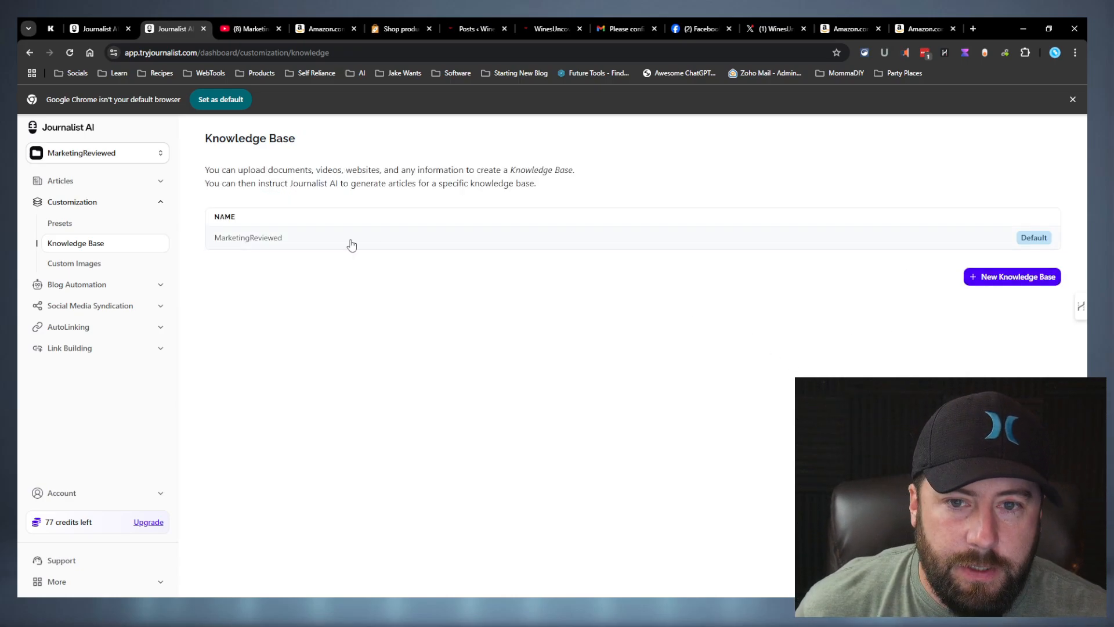
click(350, 244)
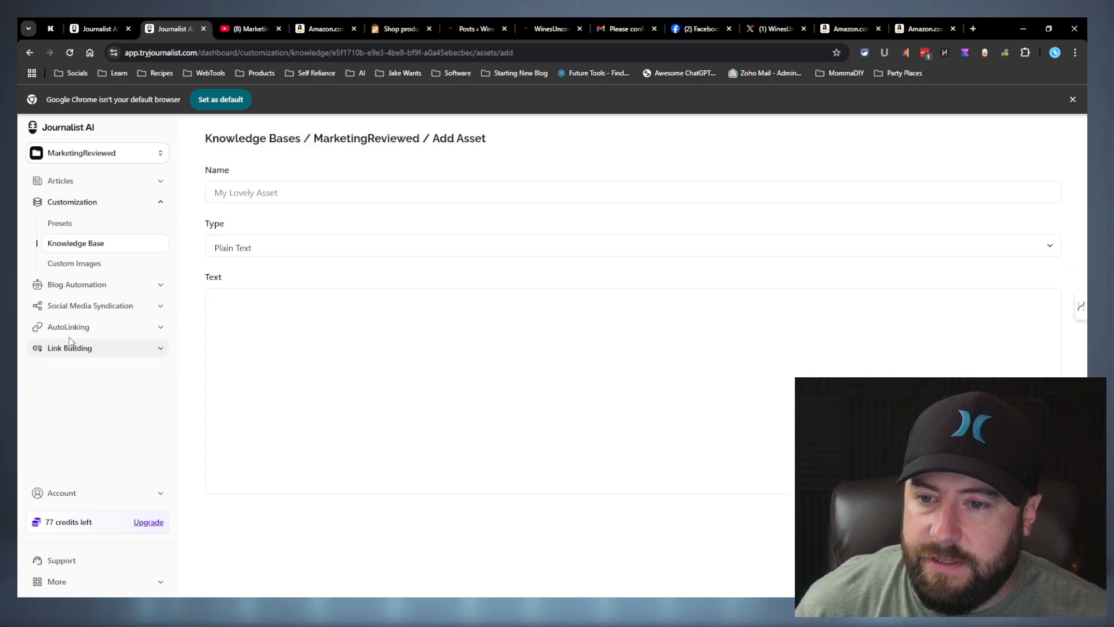
click(224, 250)
click(253, 323)
click(254, 27)
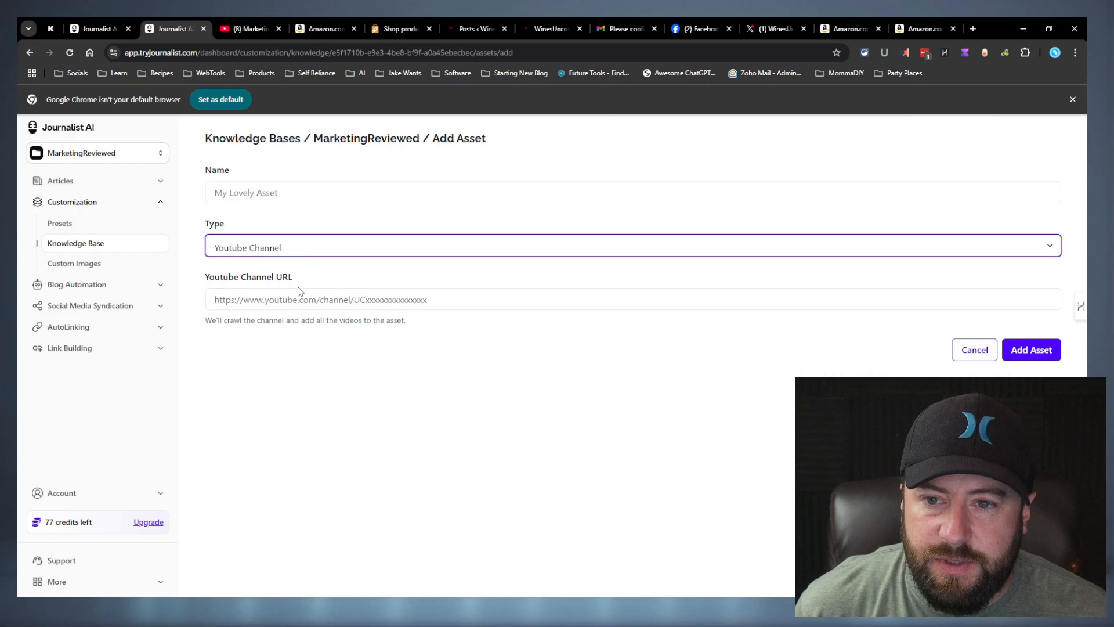
click(302, 297)
text(https://www.youtube.com/@marketingreviewed/videos)
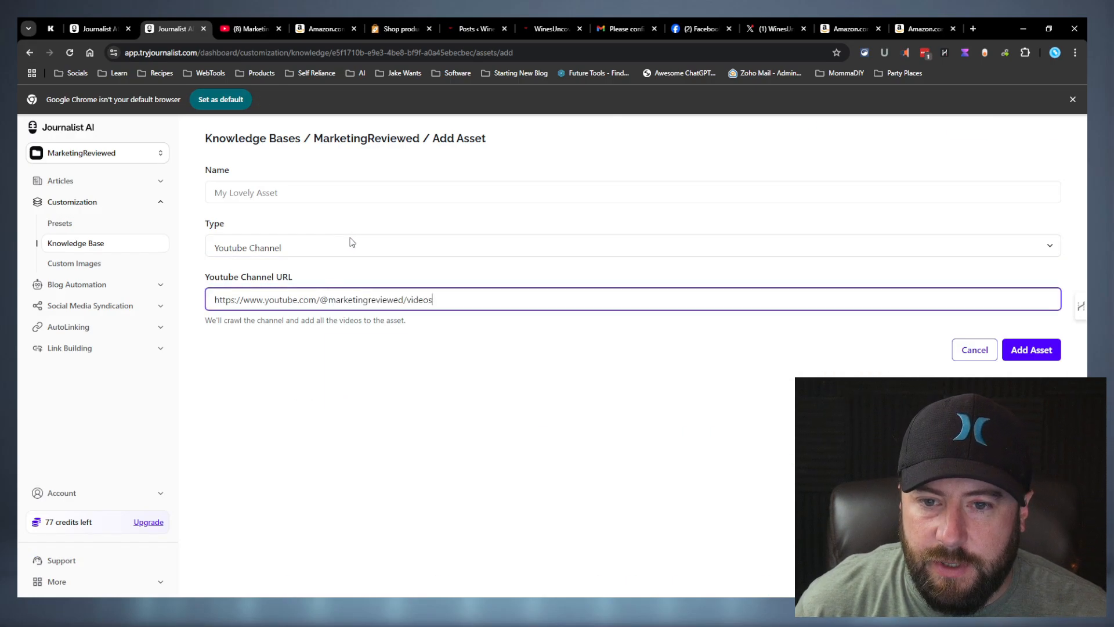
click(271, 250)
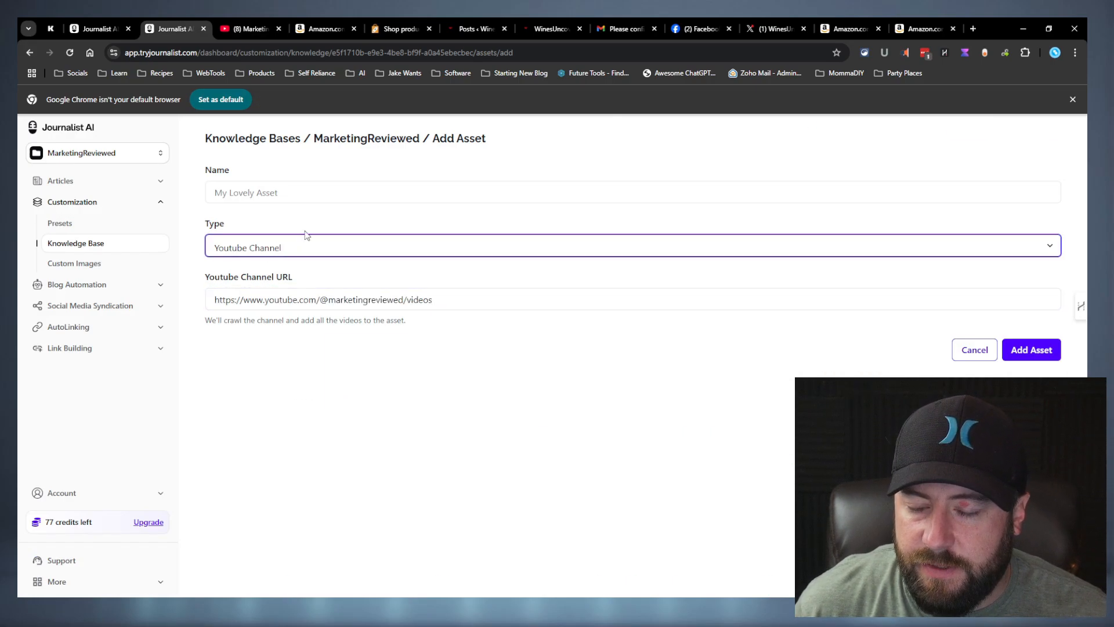
click(1030, 350)
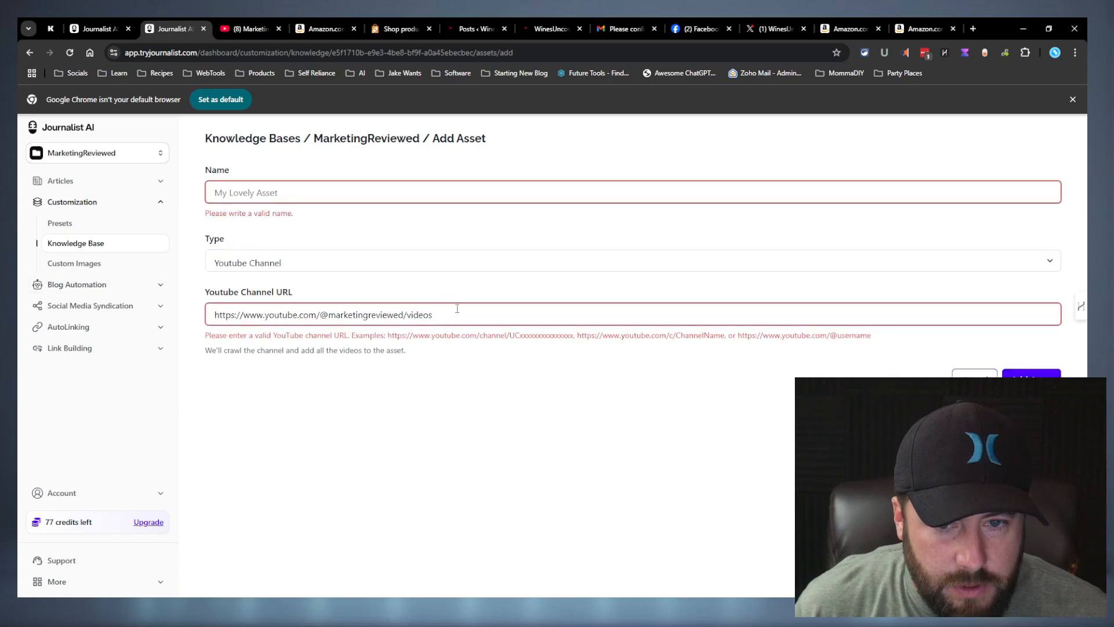
drag(457, 309, 411, 314)
key(BackSpace)
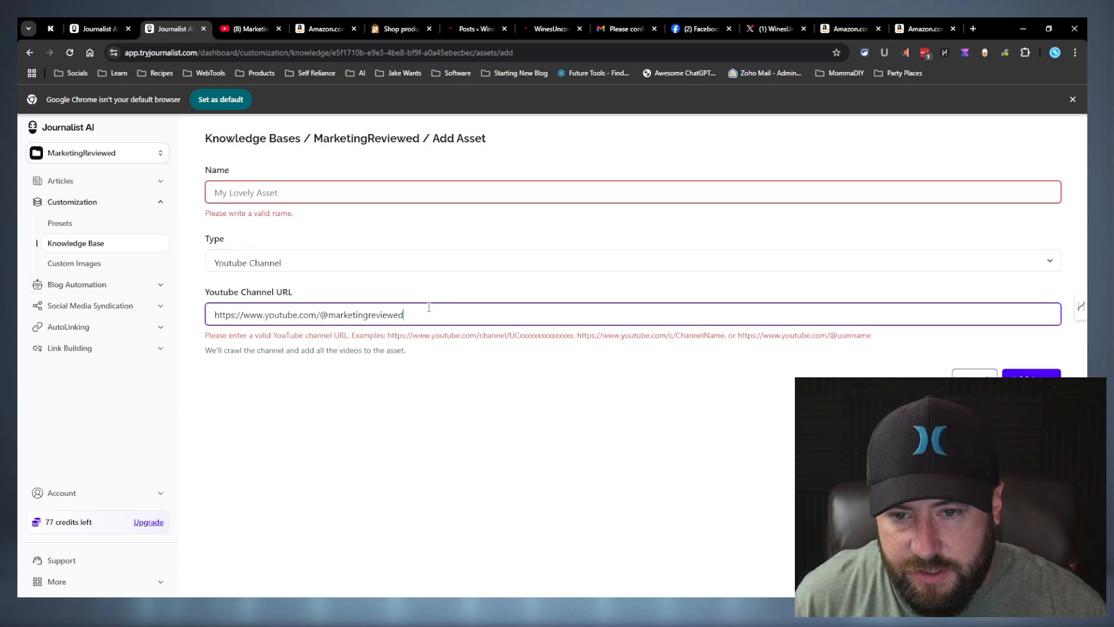
click(697, 431)
click(1053, 375)
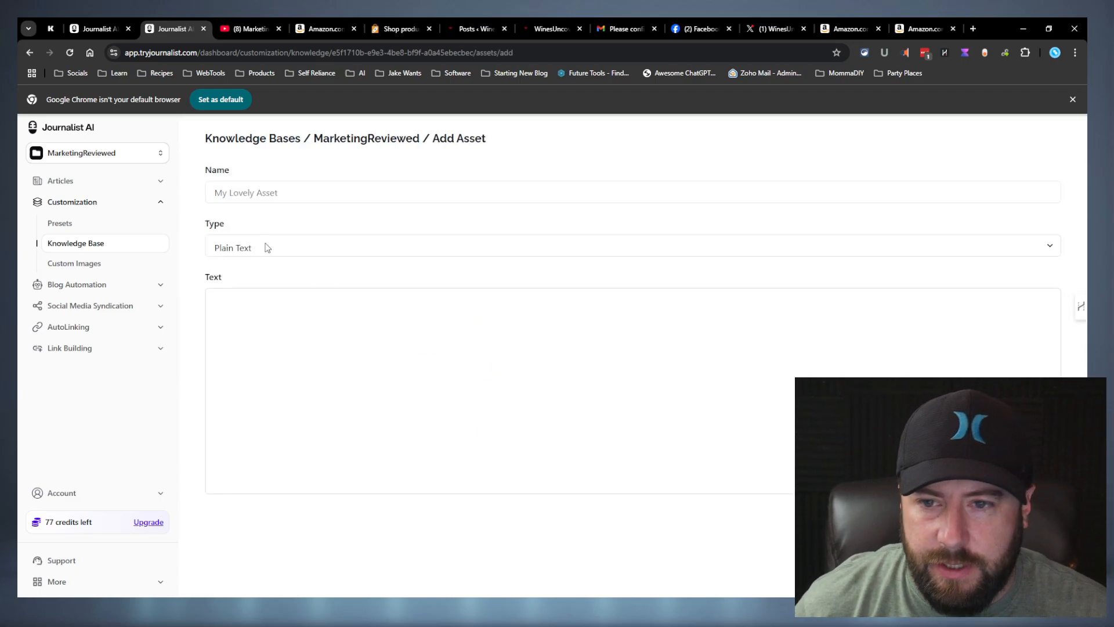
click(267, 248)
click(321, 300)
click(348, 339)
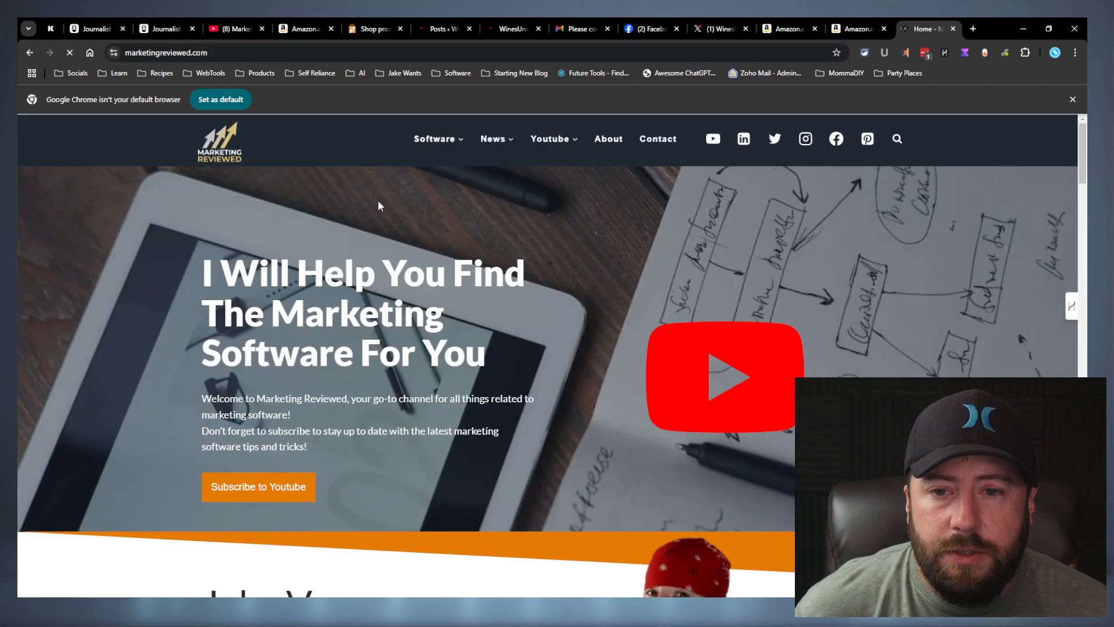
key(ctrl+l)
key(ctrl+c)
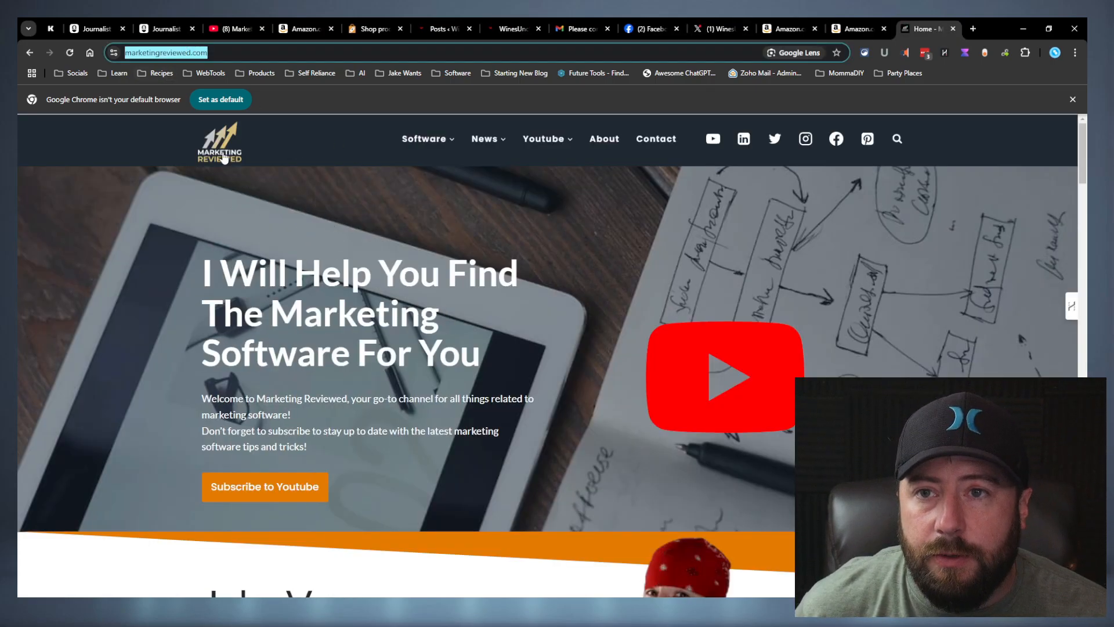
click(190, 24)
key(ctrl+v)
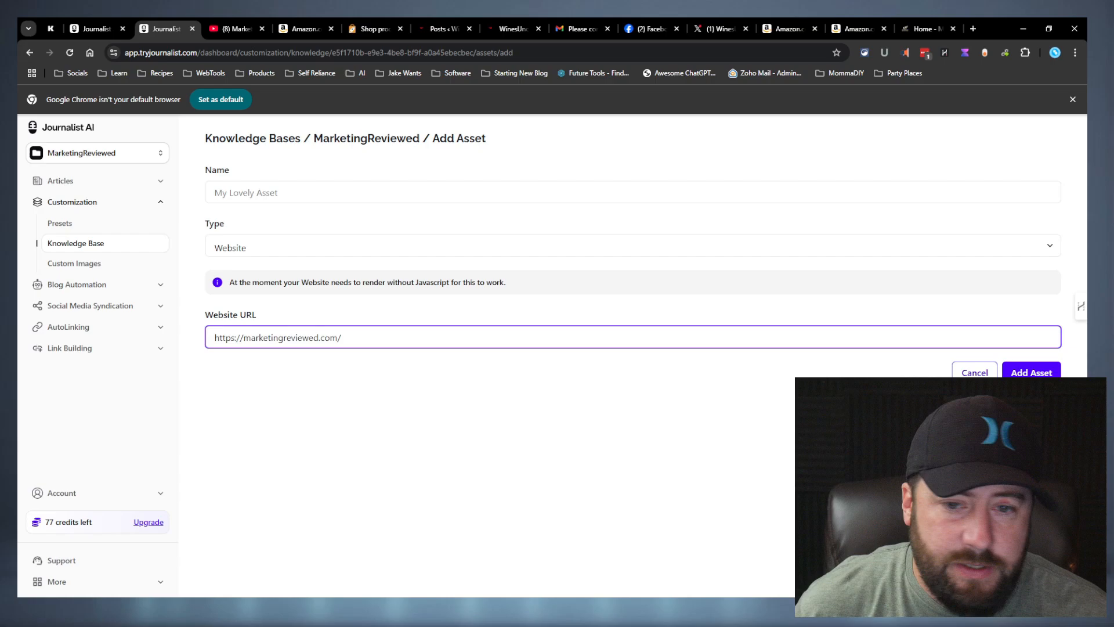
key(Return)
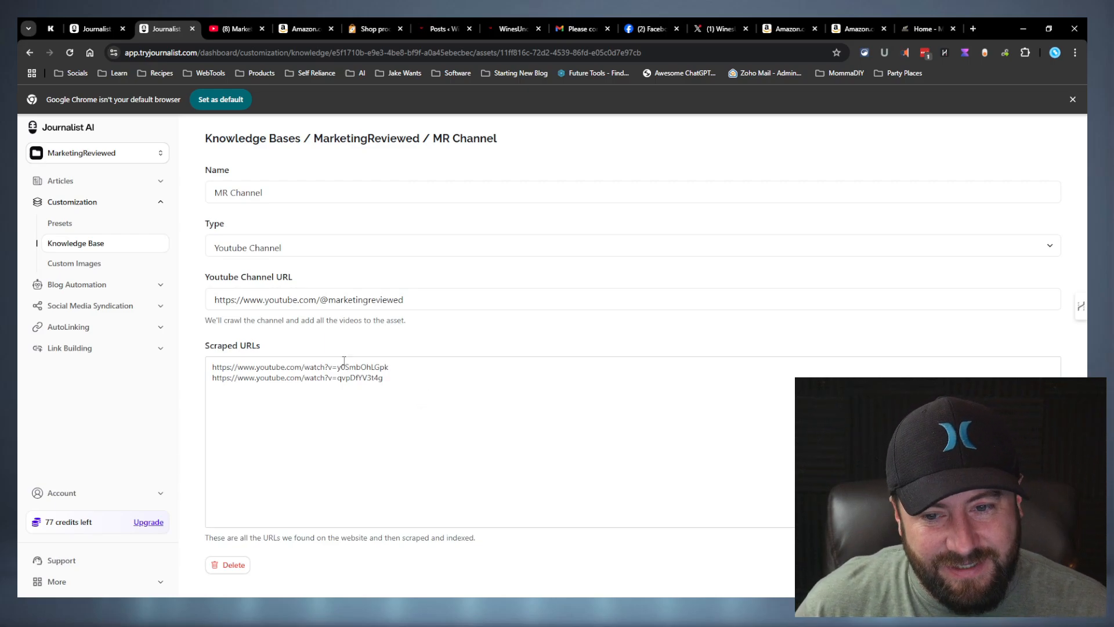
Open the second scraped video URL of the MR Channel asset on YouTube, check which channel it belongs to, and close it
triple_click(355, 380)
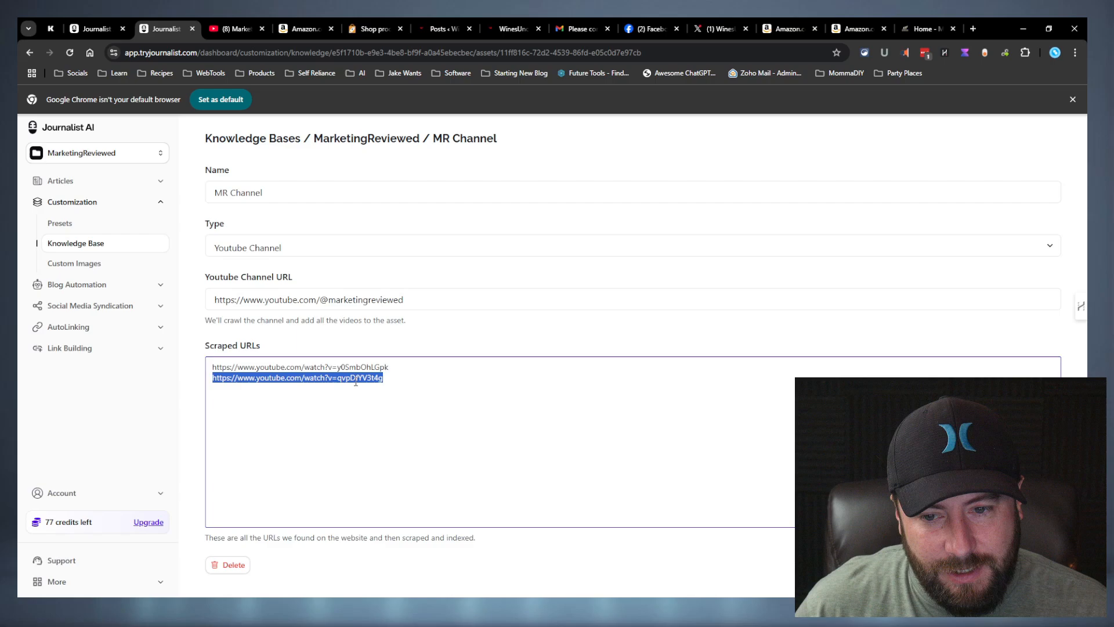
click(431, 429)
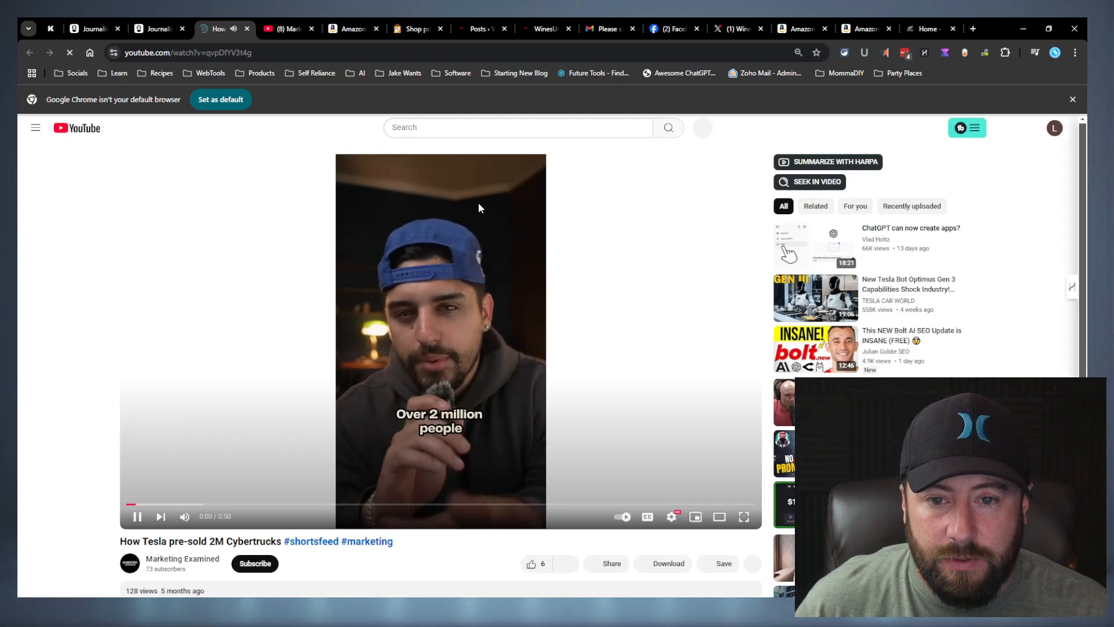
click(499, 250)
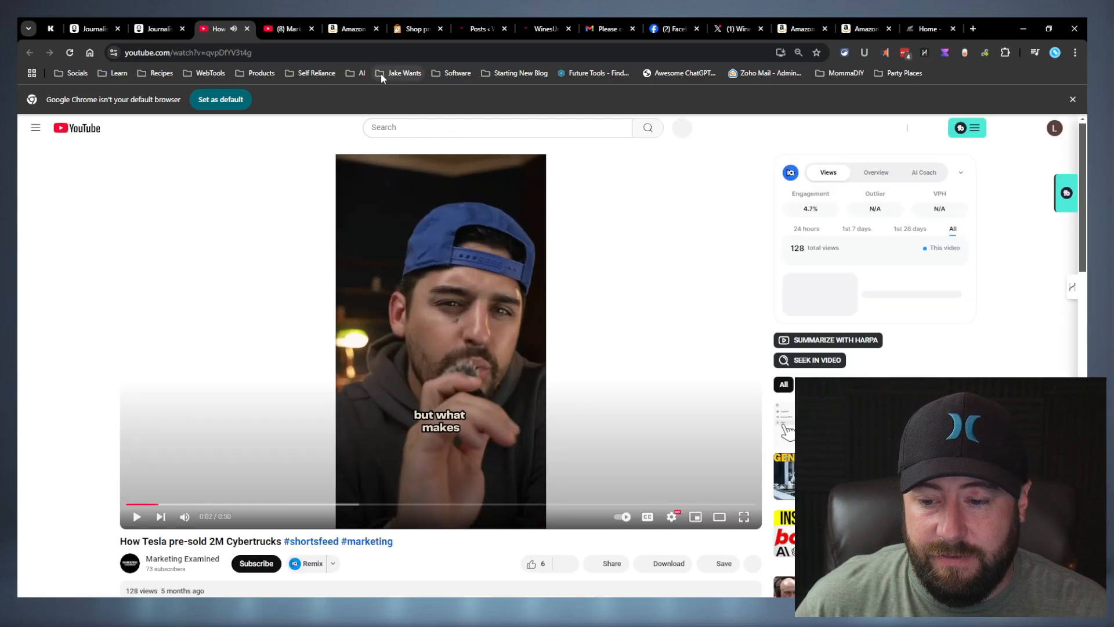
click(163, 28)
click(214, 27)
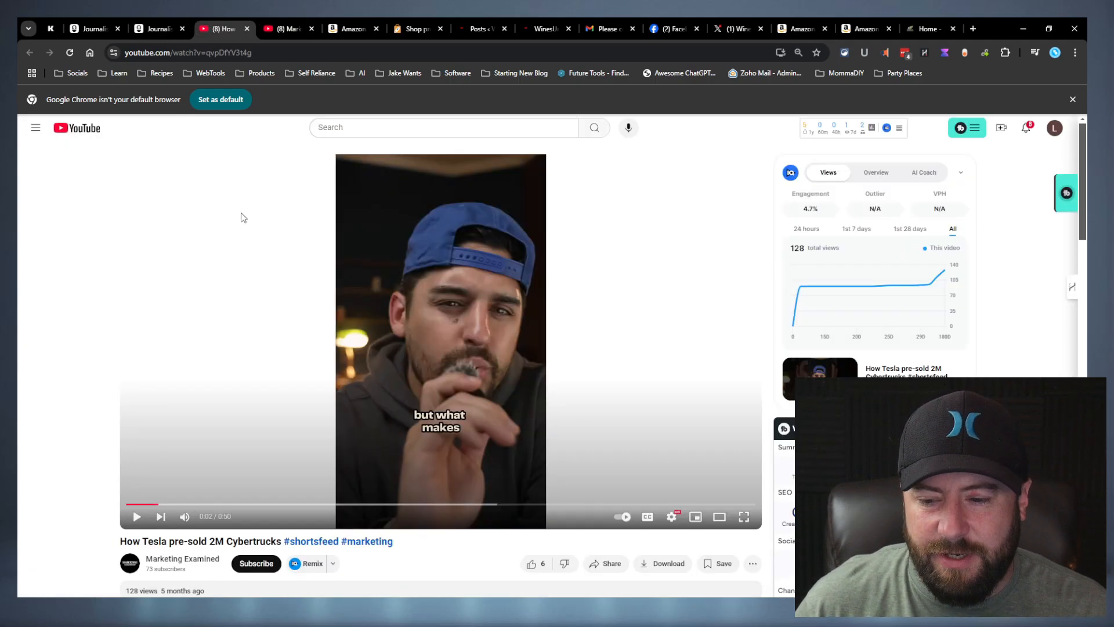
scroll(239, 216, down, 4)
scroll(226, 267, up, 4)
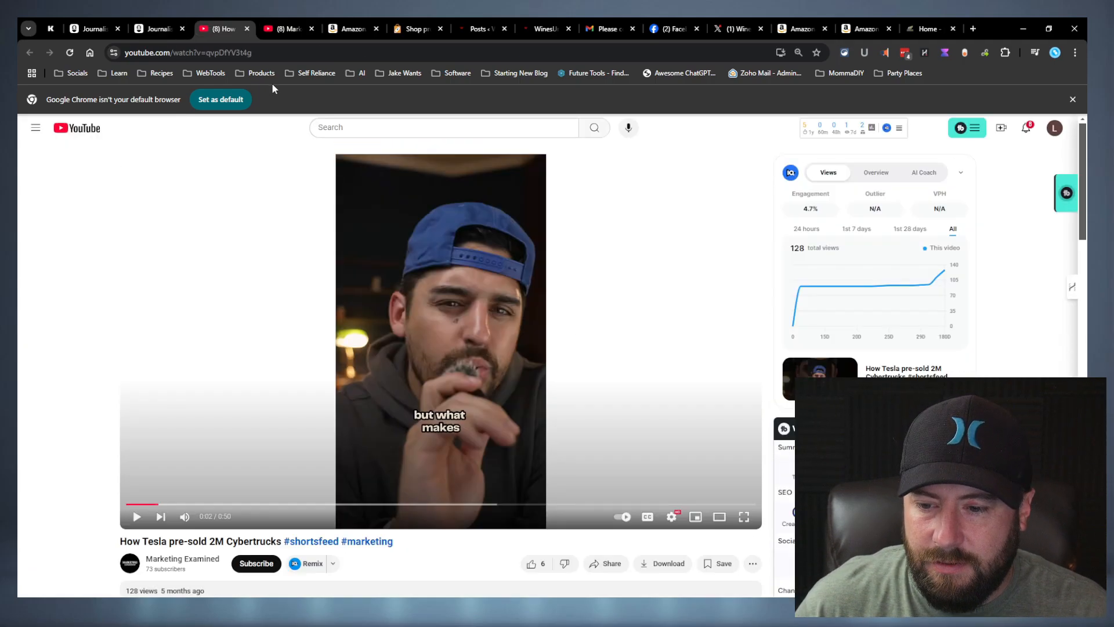
click(247, 29)
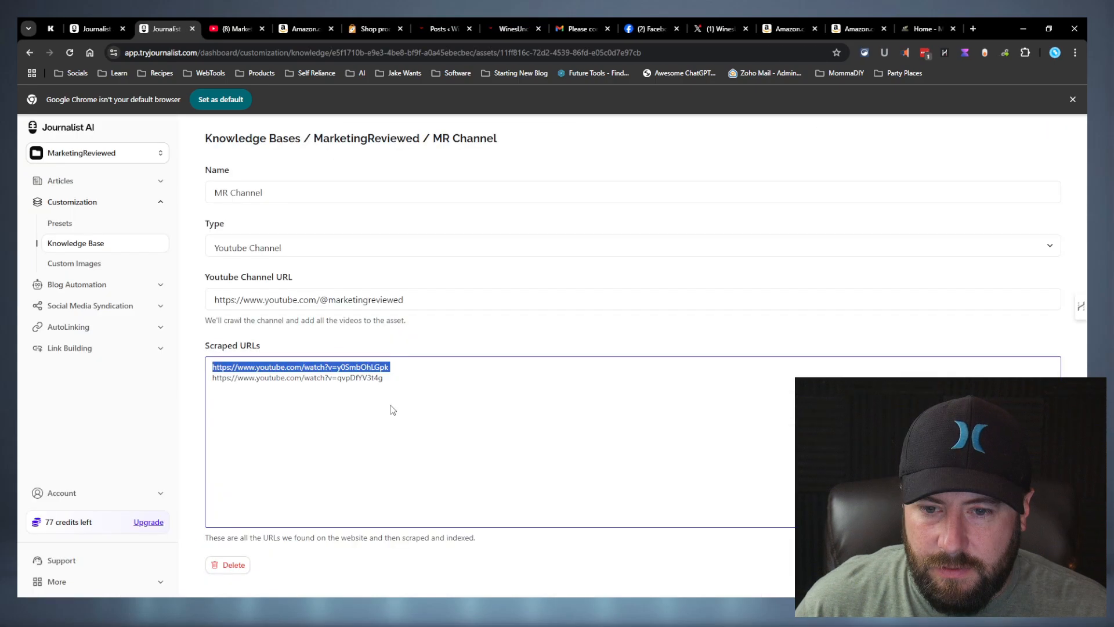
Open the first scraped video URL on YouTube and compare its channel with the Marketing Reviewed channel and the asset's URL
click(387, 332)
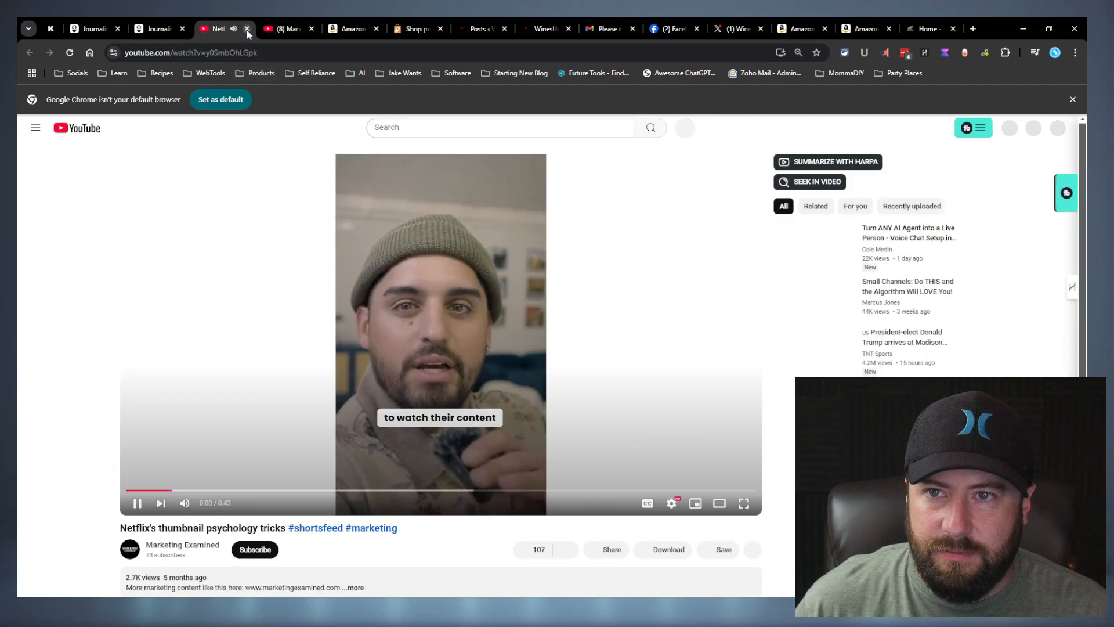
click(247, 29)
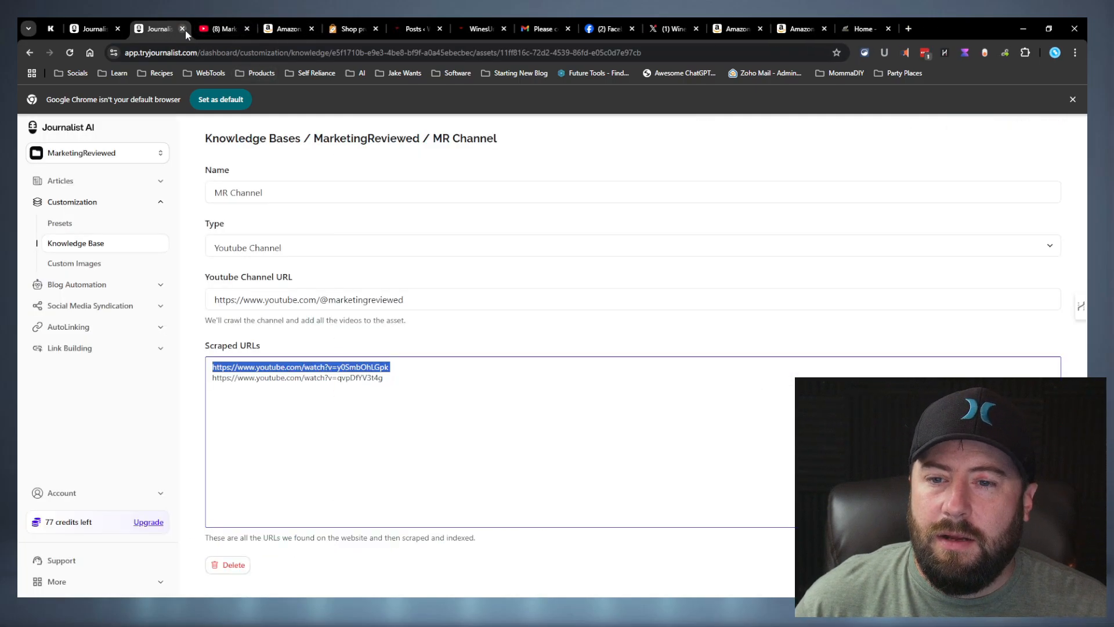
click(401, 331)
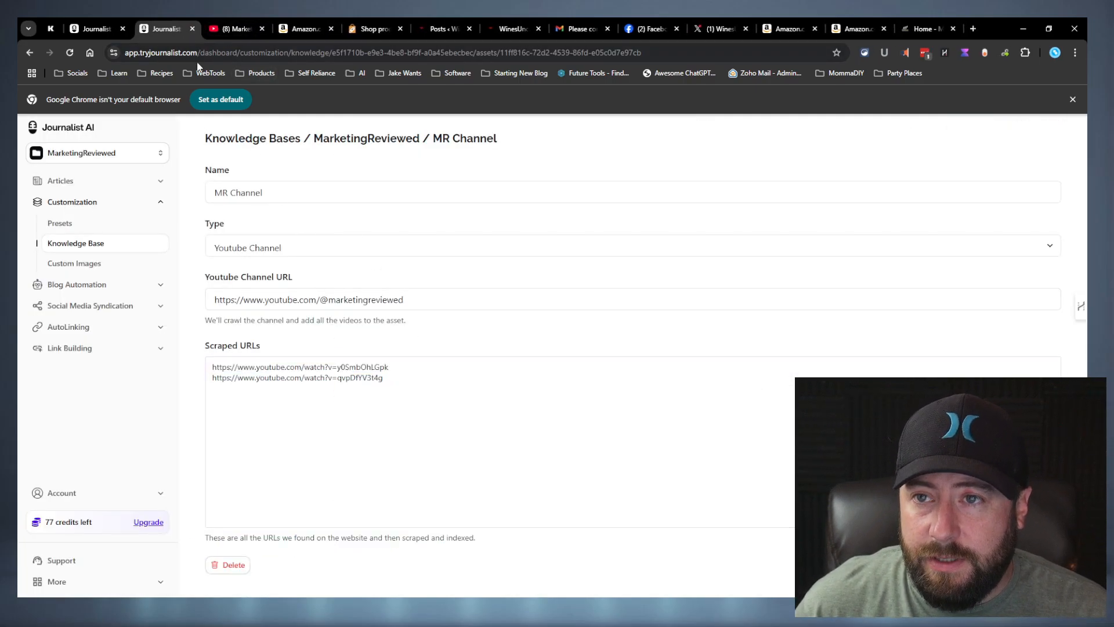
click(235, 29)
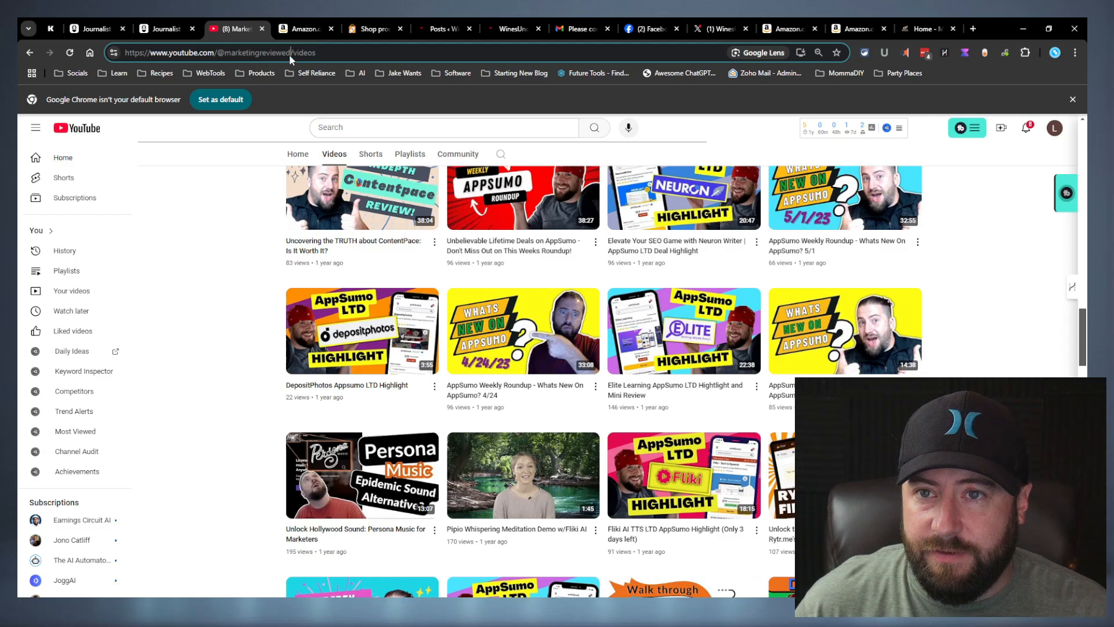
click(162, 24)
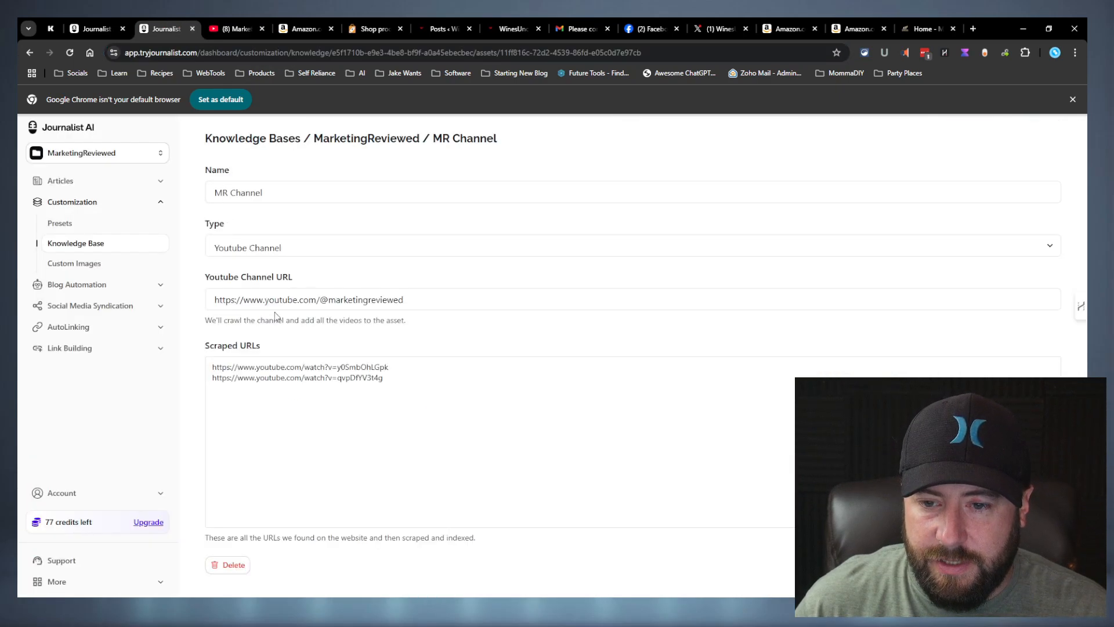
click(350, 367)
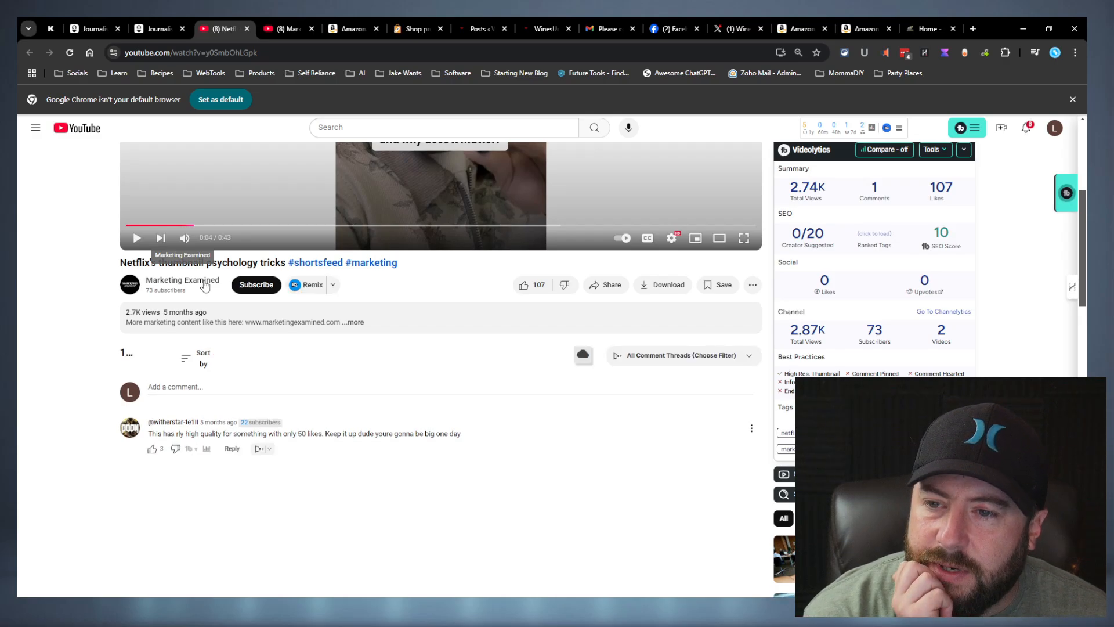
click(287, 29)
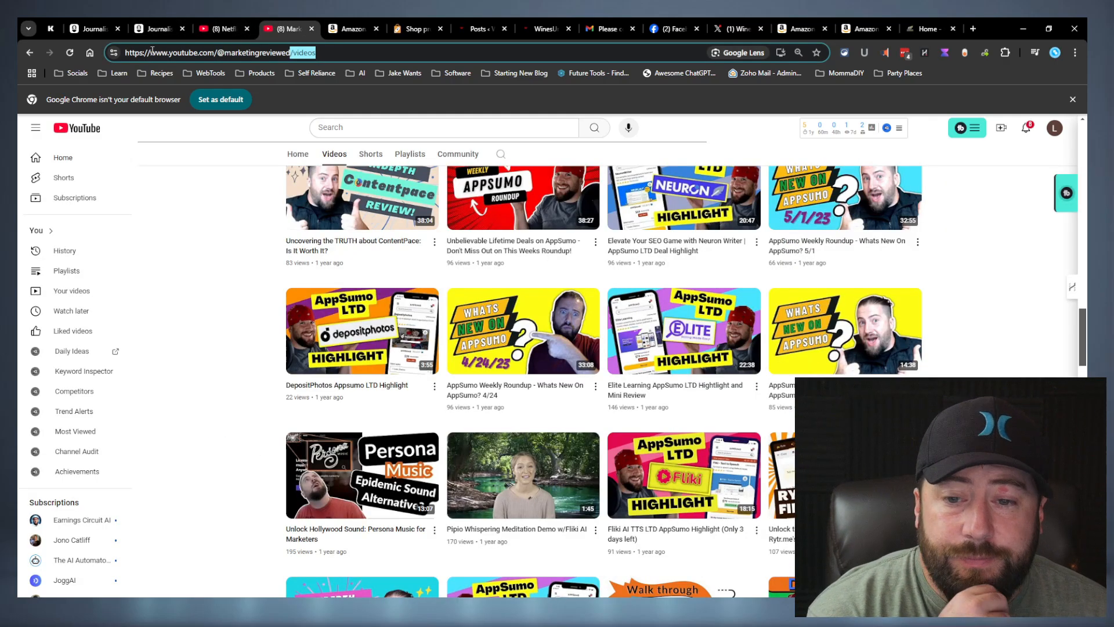
click(156, 28)
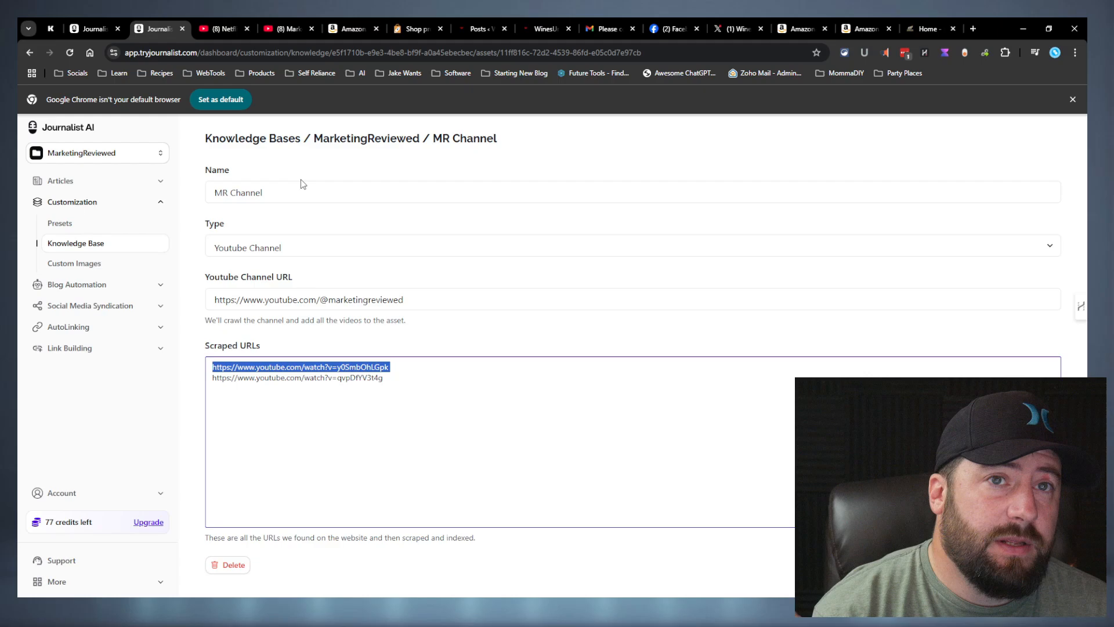
Review the form for adding an asset to the MarketingReviewed knowledge base and the project's custom images
click(479, 337)
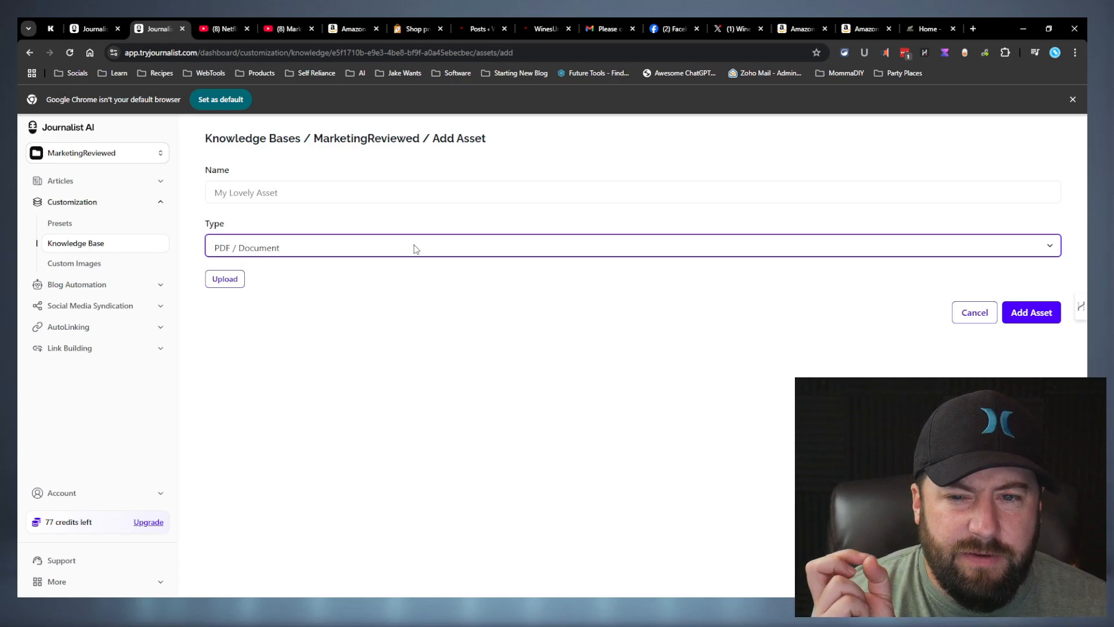
click(232, 265)
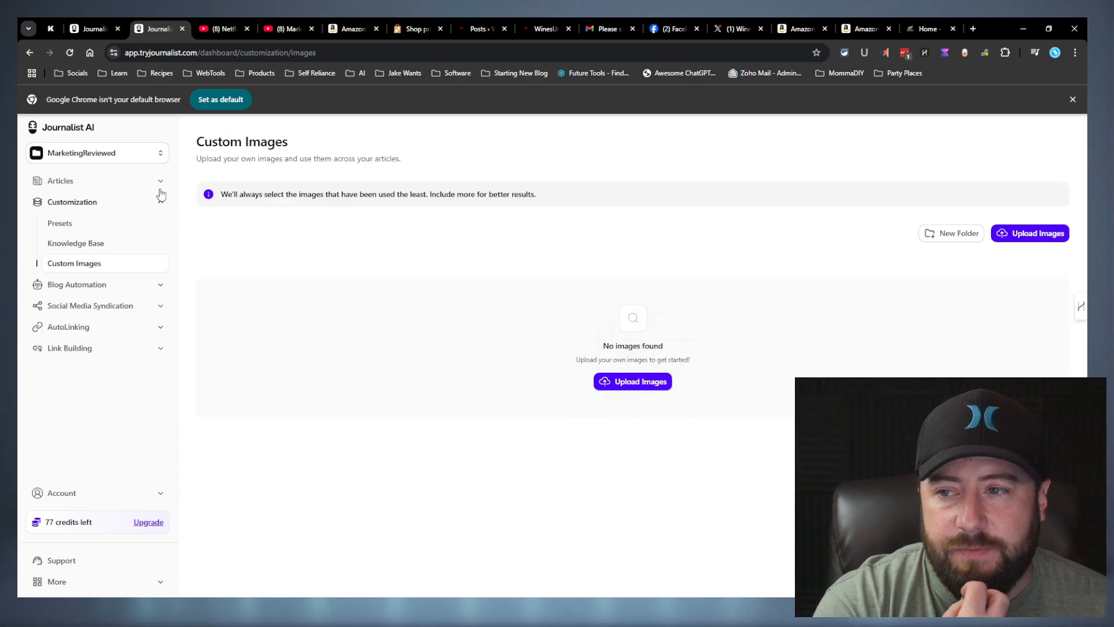
click(100, 152)
click(99, 221)
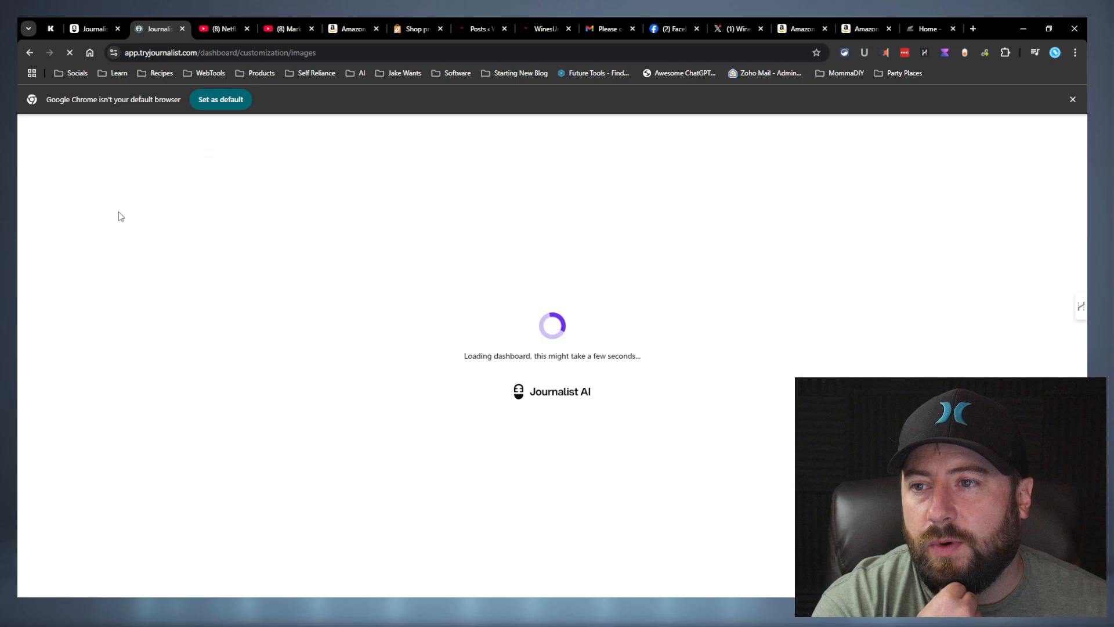
click(80, 246)
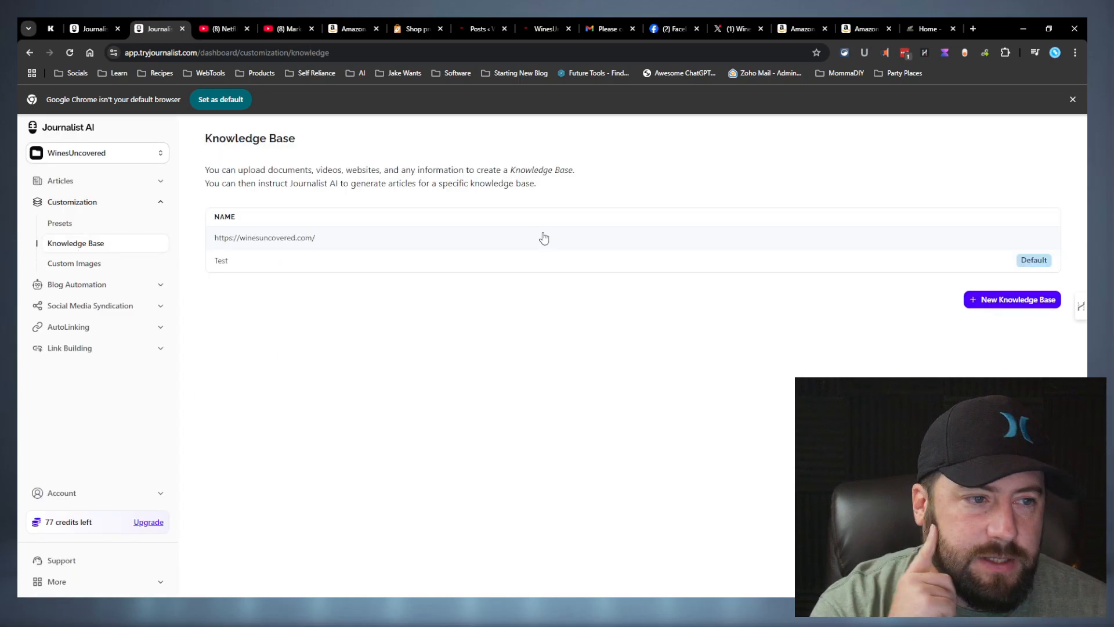
click(373, 245)
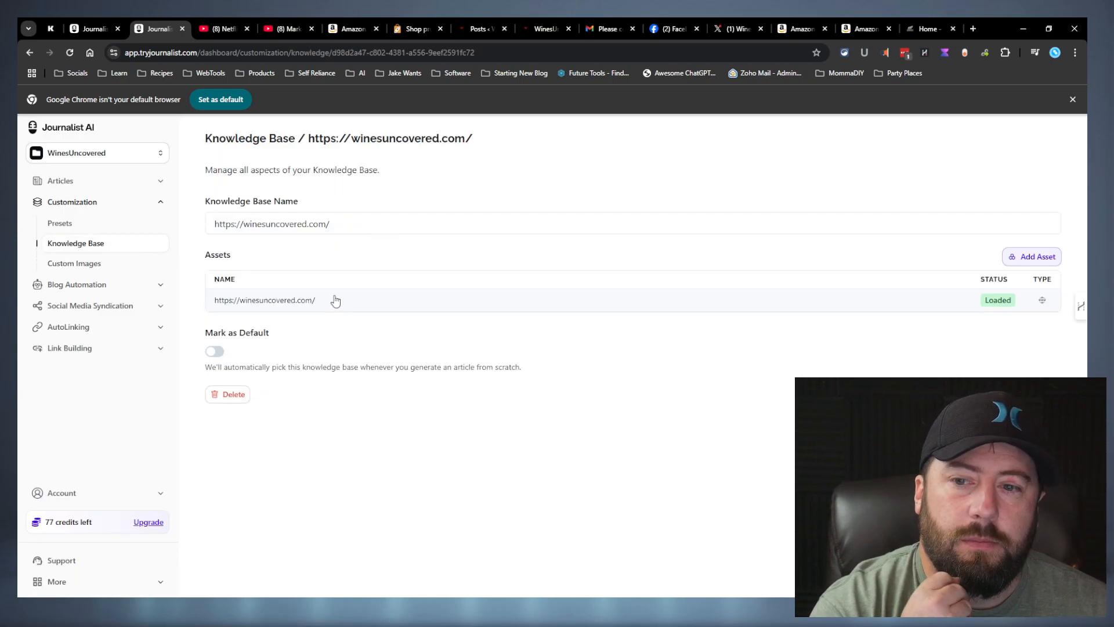
click(287, 301)
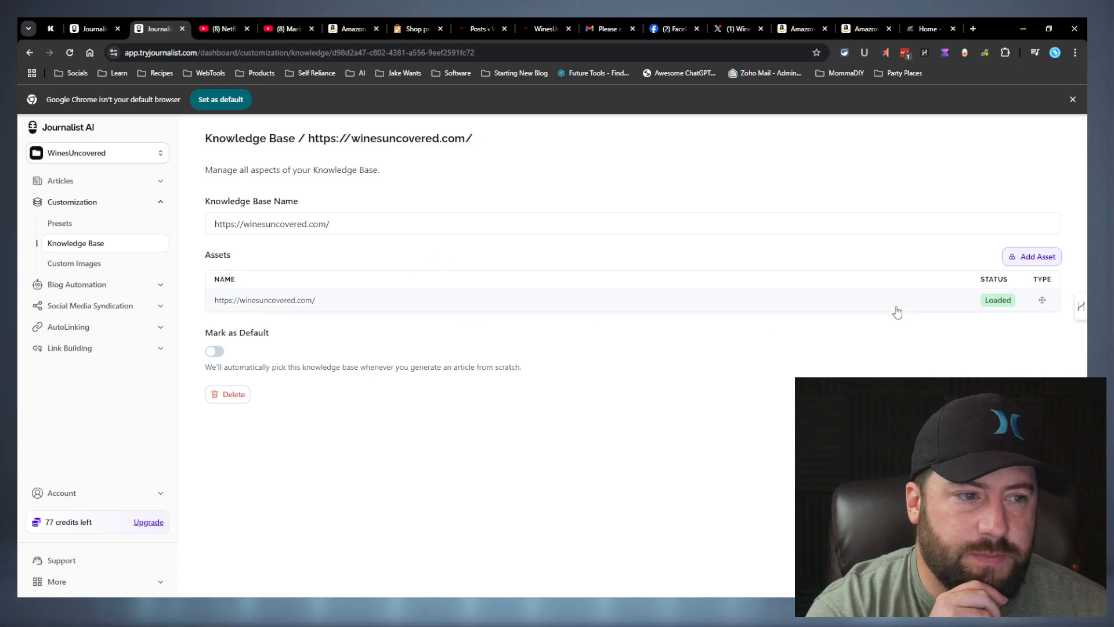
click(1020, 300)
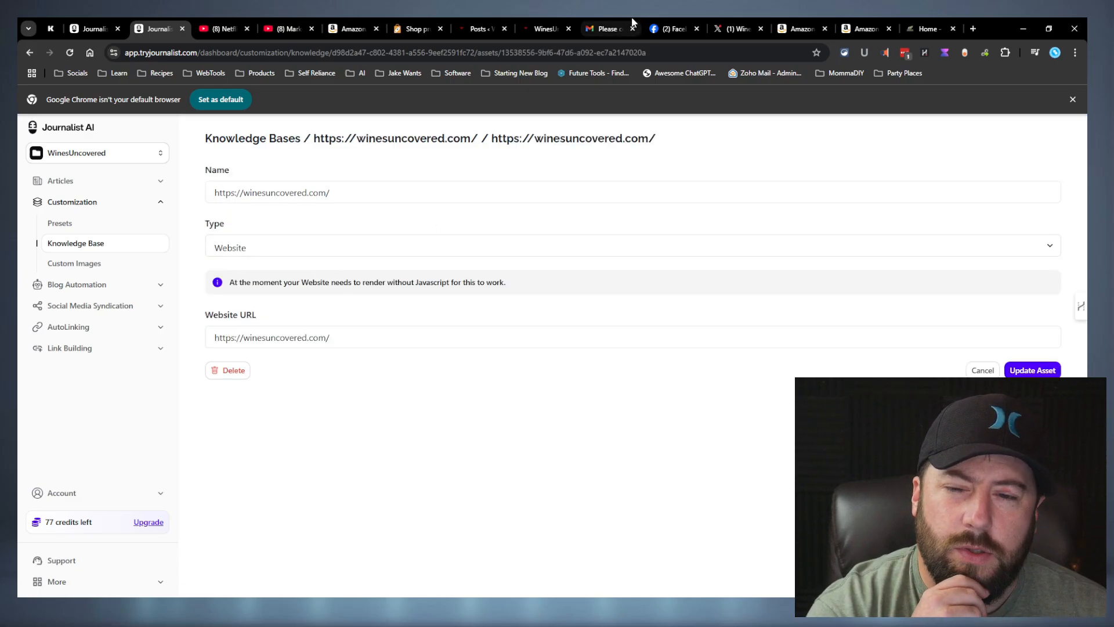
click(29, 53)
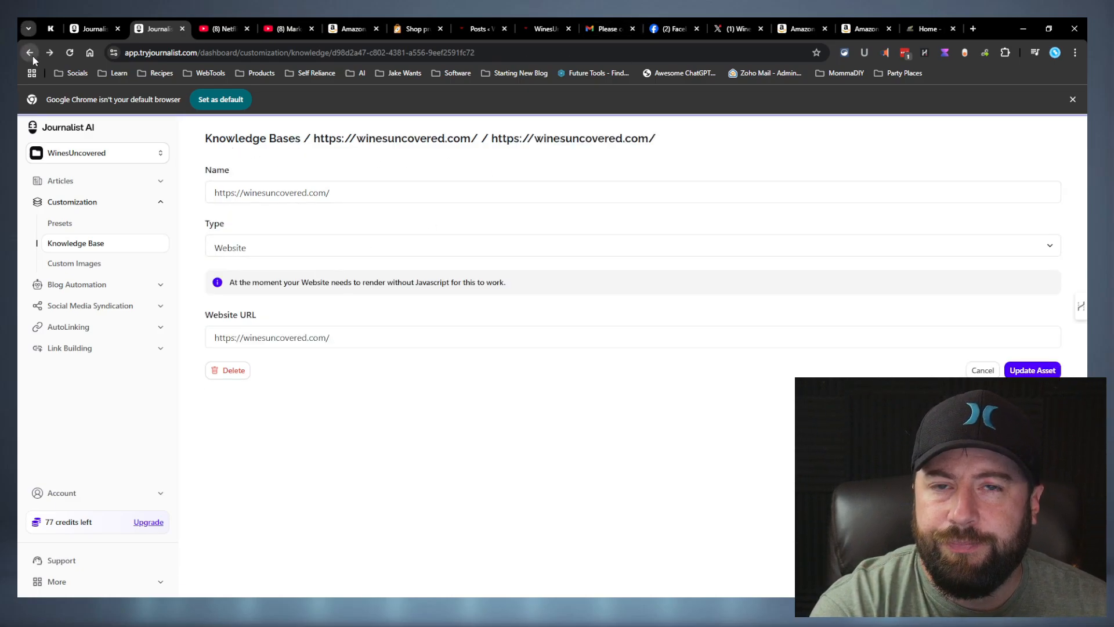
Examine the project's custom images, including the Wine folder and its options for uploading images
click(134, 262)
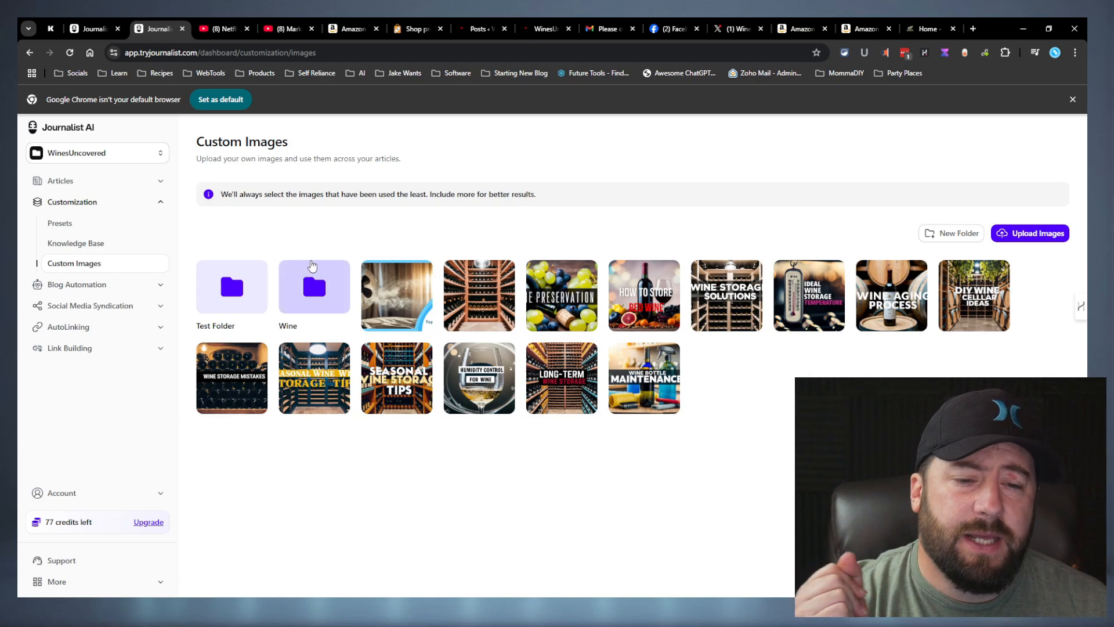
click(316, 298)
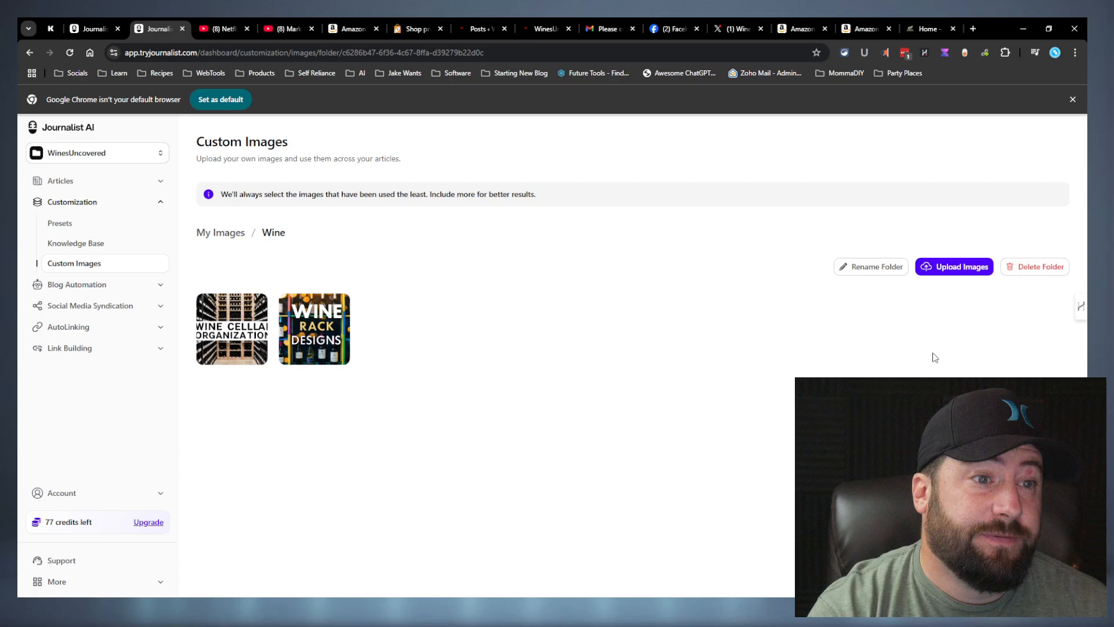
click(954, 269)
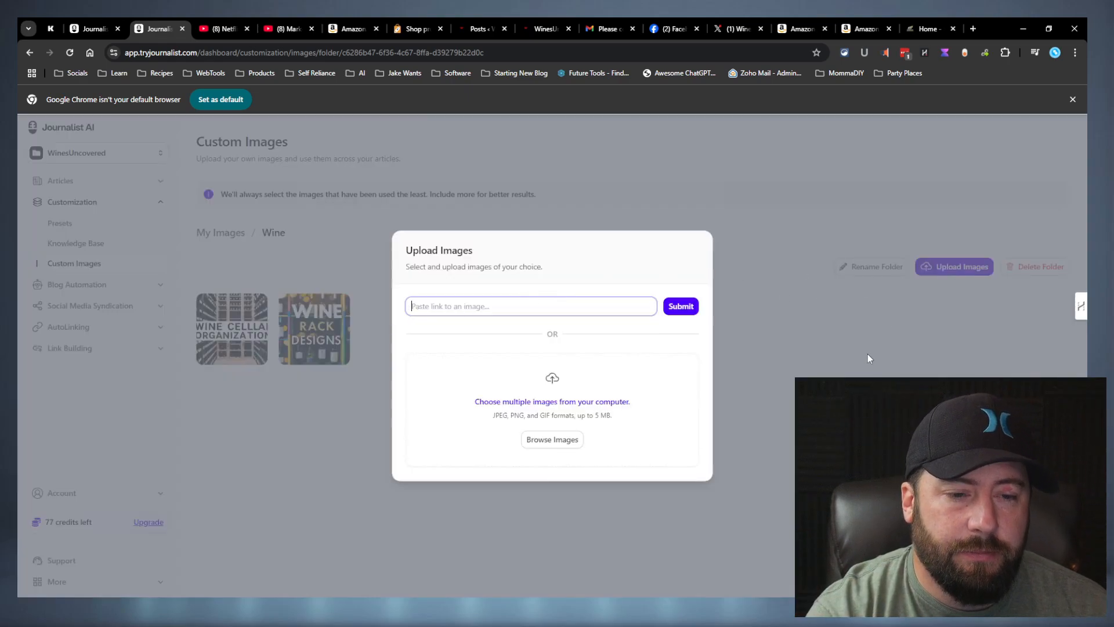
click(842, 357)
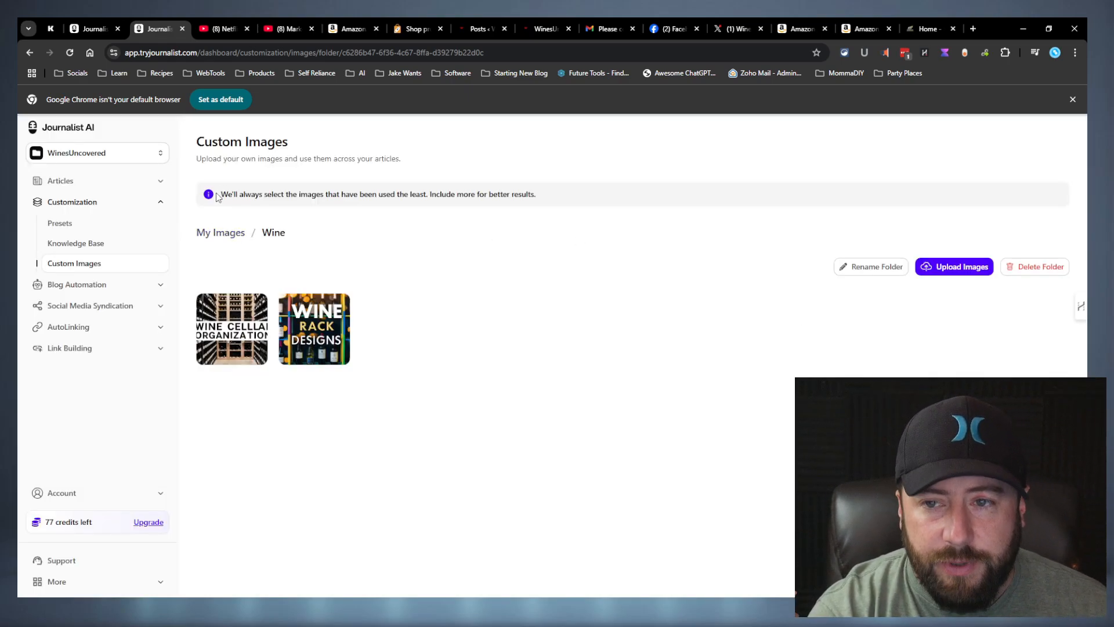
click(222, 233)
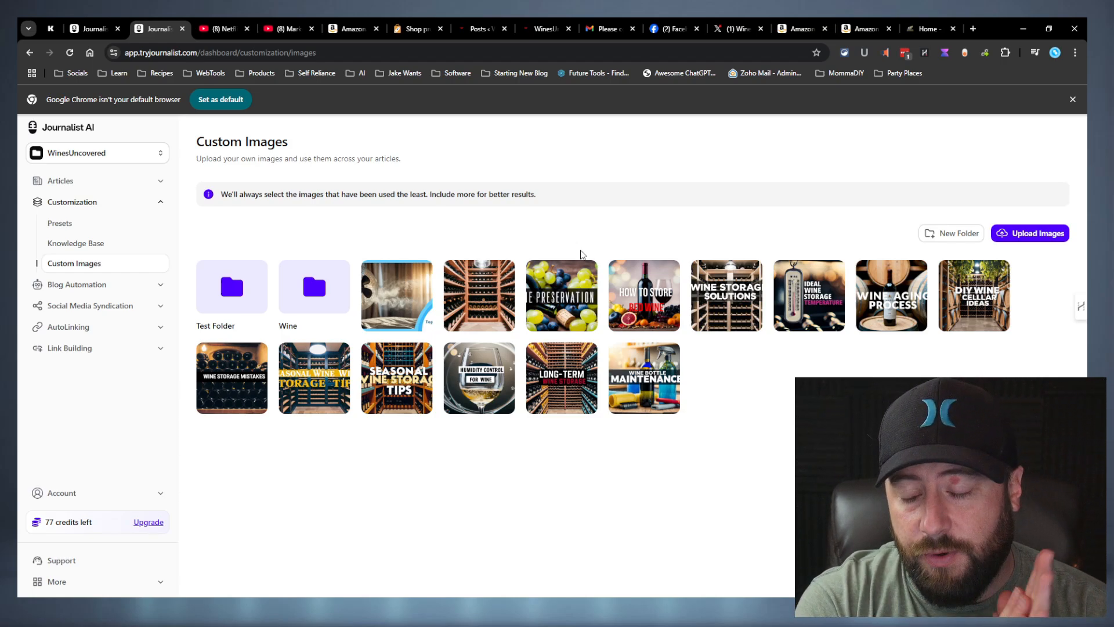
Open the Wine News autoblog and review its article quantity and generation interval
click(139, 286)
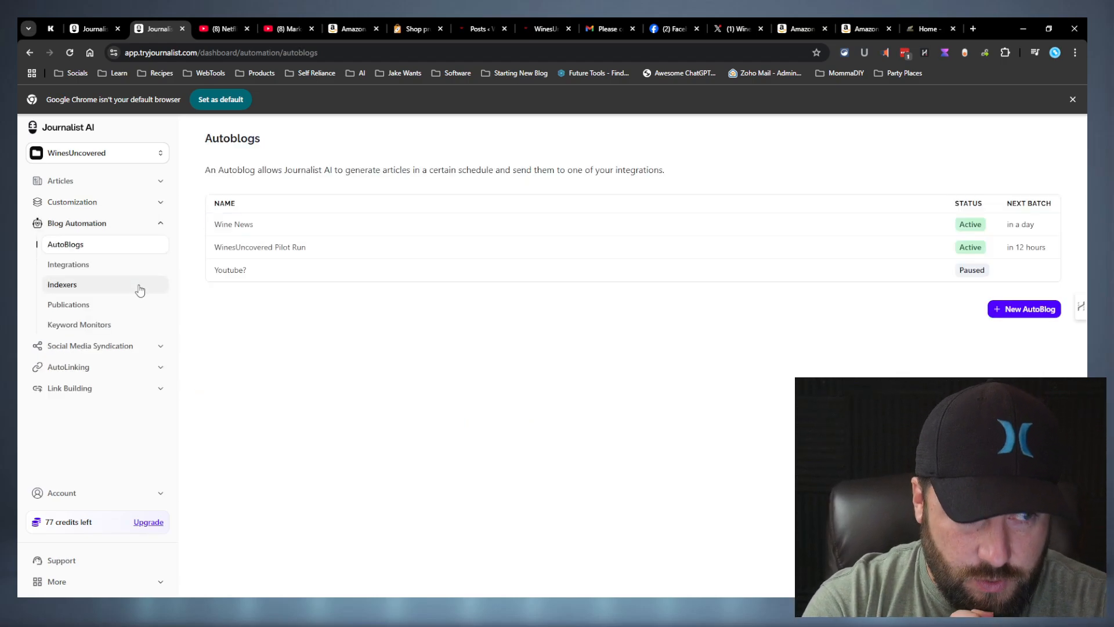
click(368, 247)
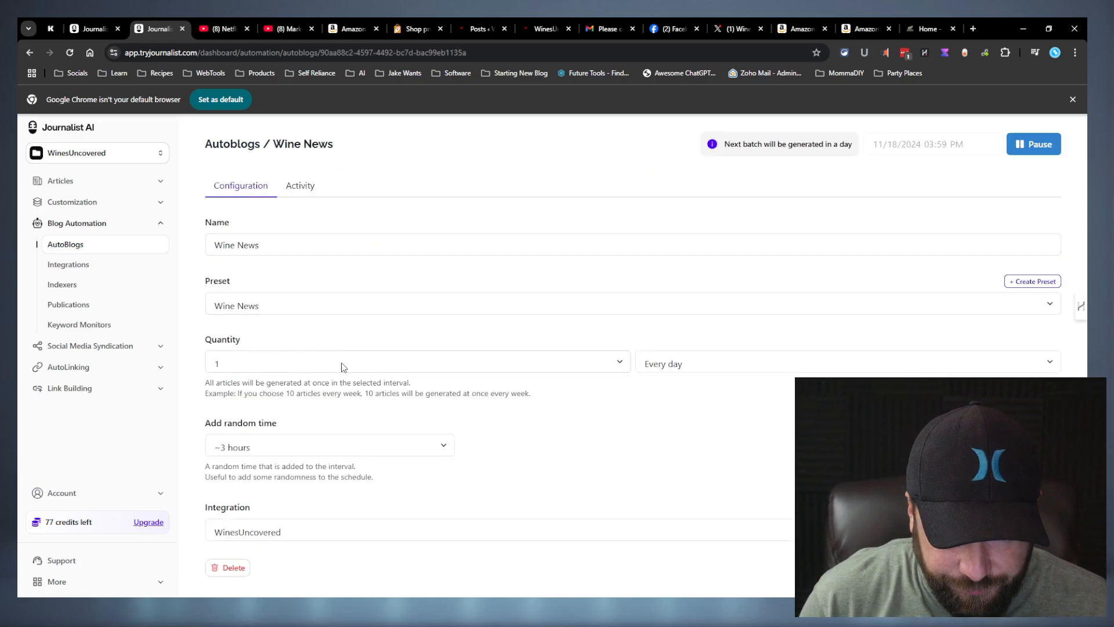
click(616, 364)
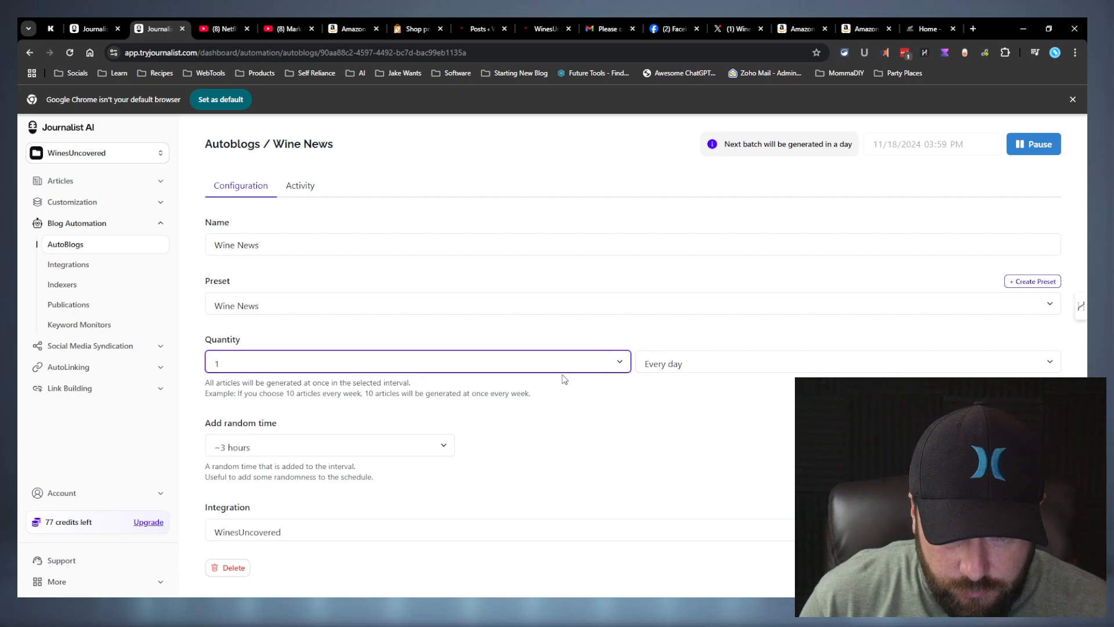
click(721, 367)
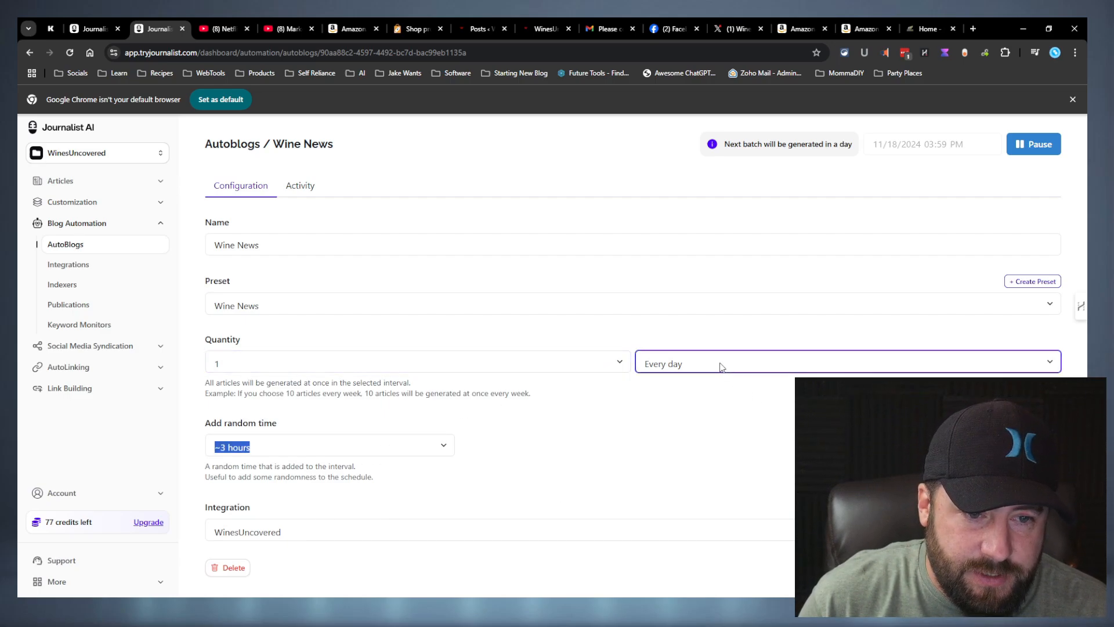
click(575, 424)
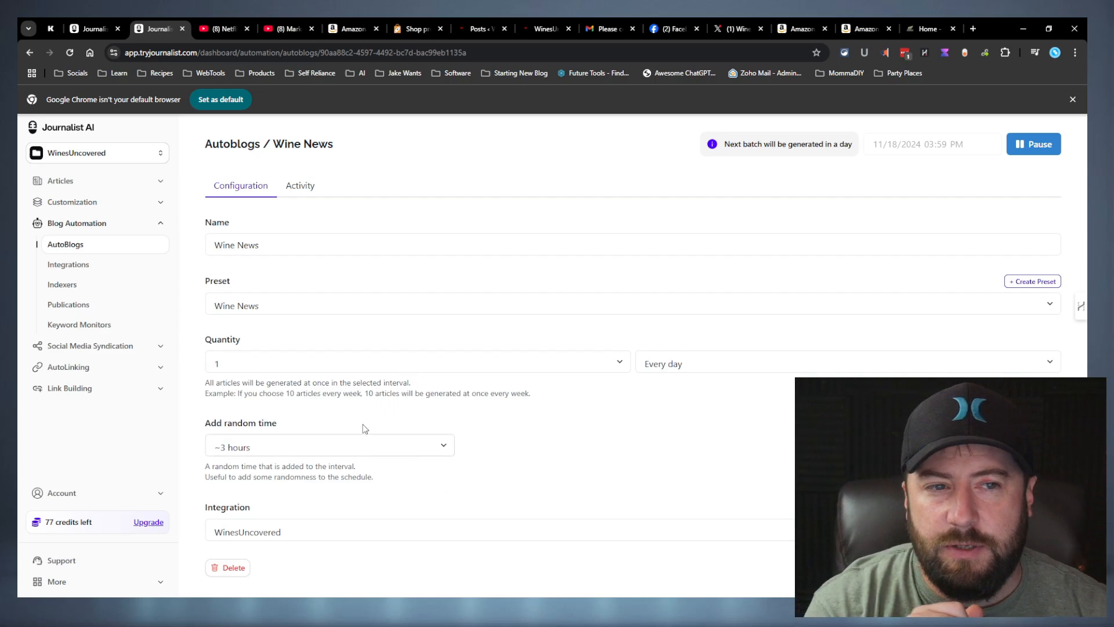
Check the Wine News autoblog's activity history of batches and publications, then return to its configuration
click(311, 194)
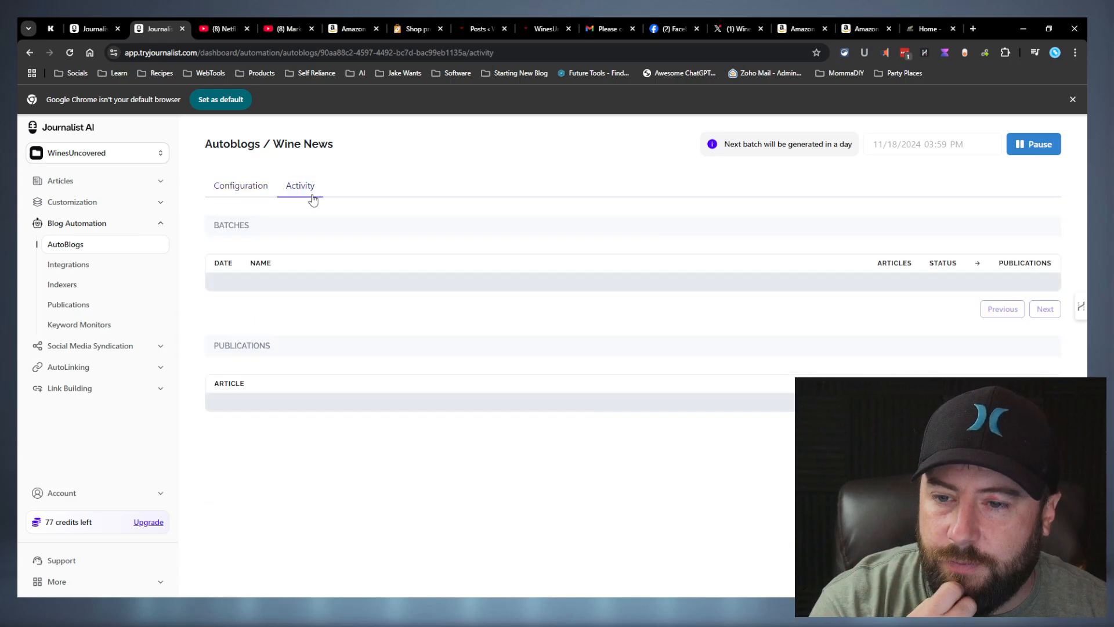
click(235, 186)
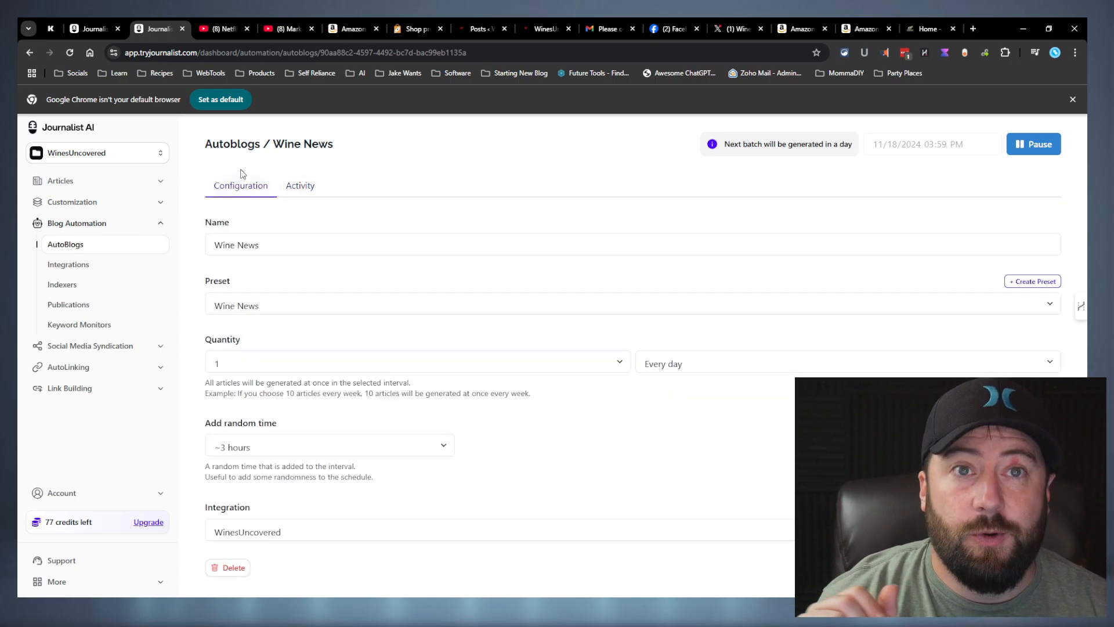
click(297, 189)
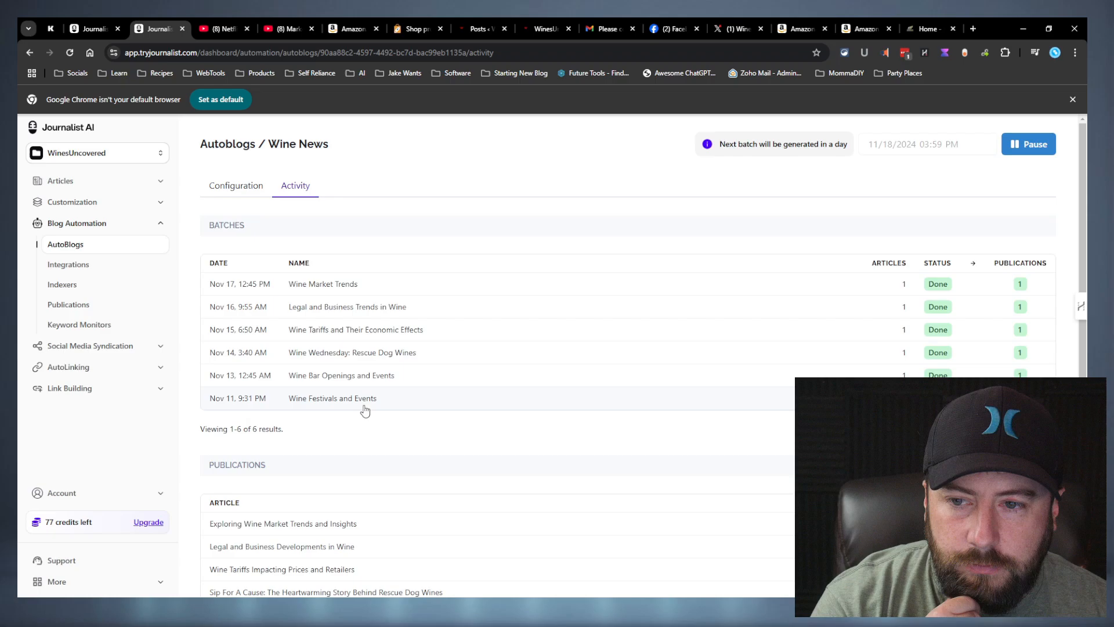
click(249, 188)
Open the WinesUncovered Pilot Run autoblog and review which preset it uses
click(89, 249)
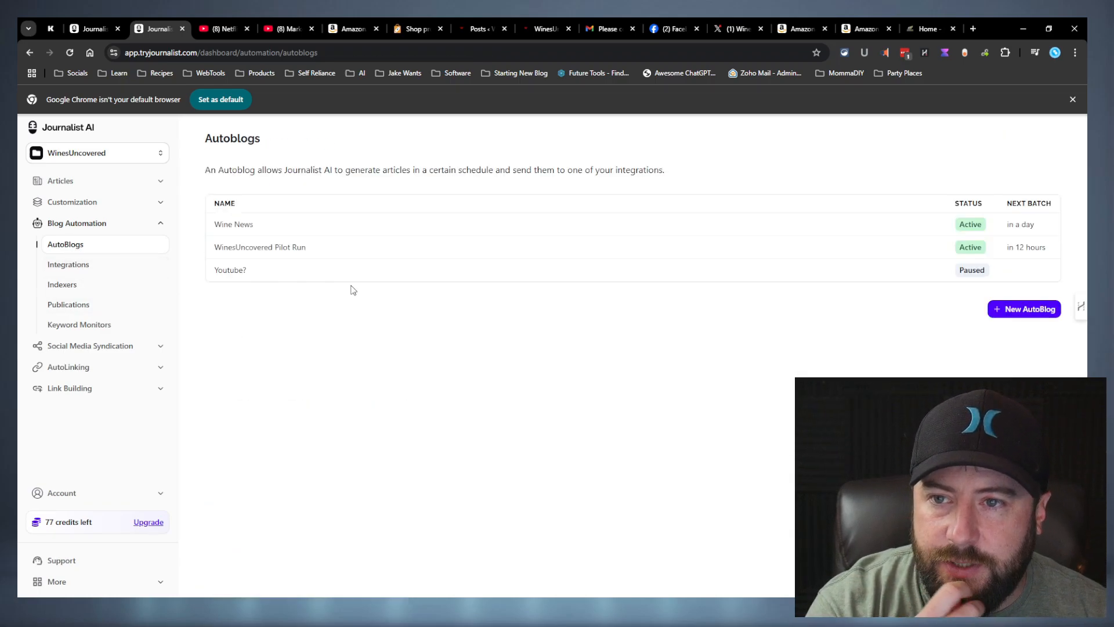
click(284, 249)
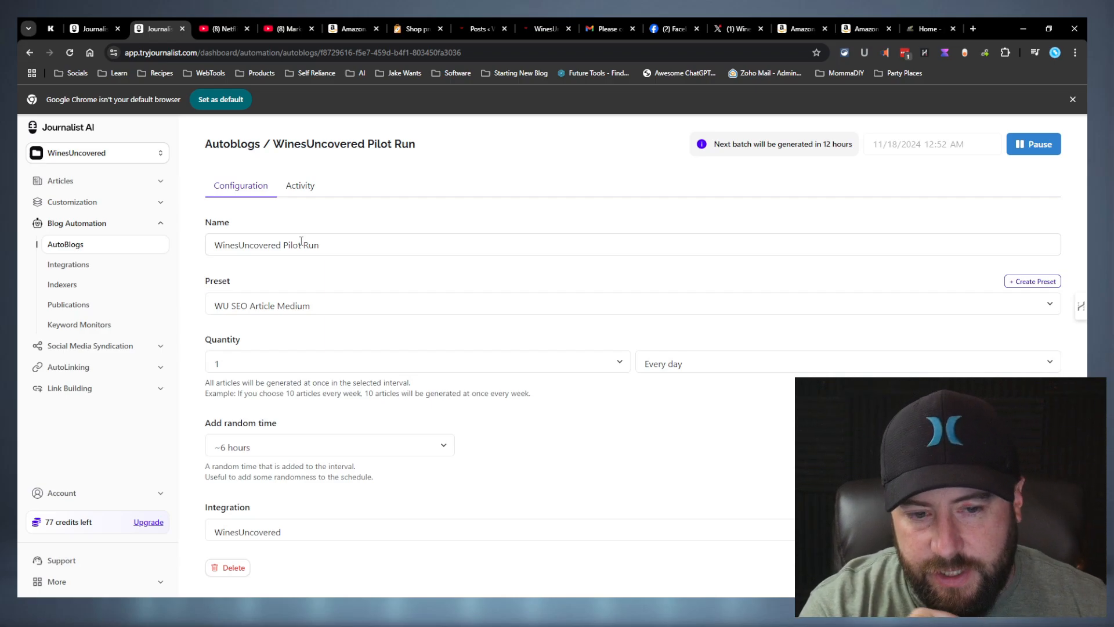
click(340, 311)
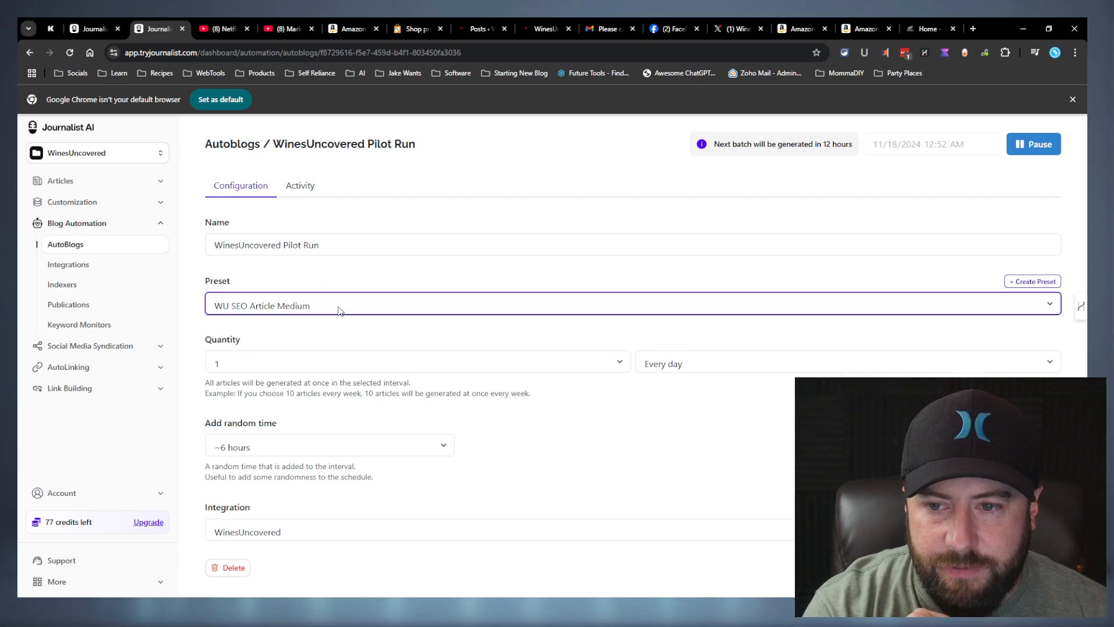
click(282, 279)
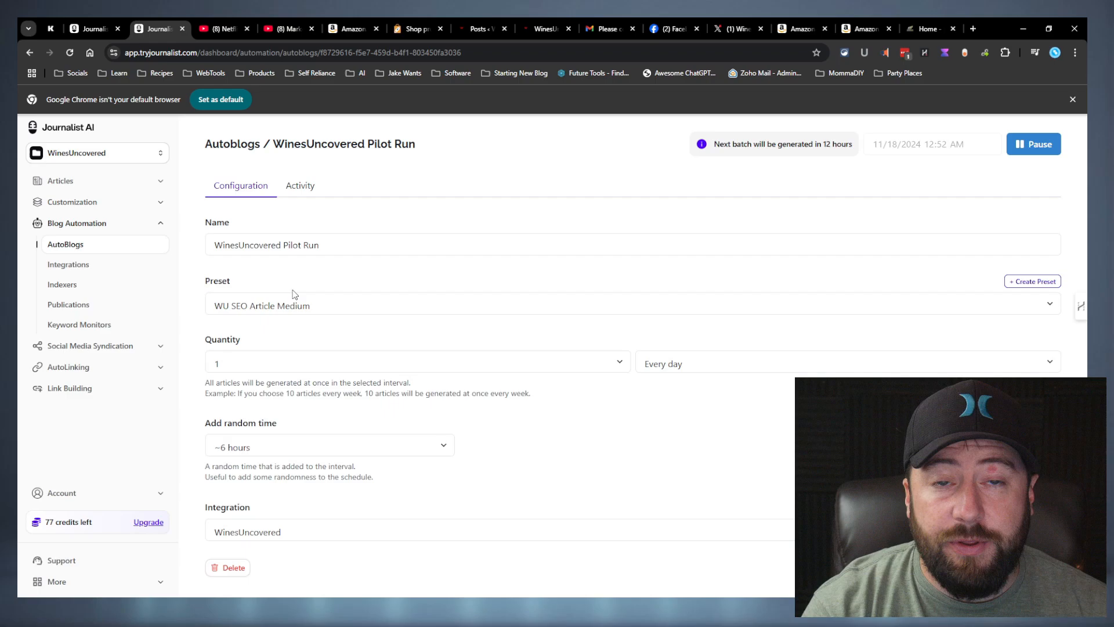
click(286, 309)
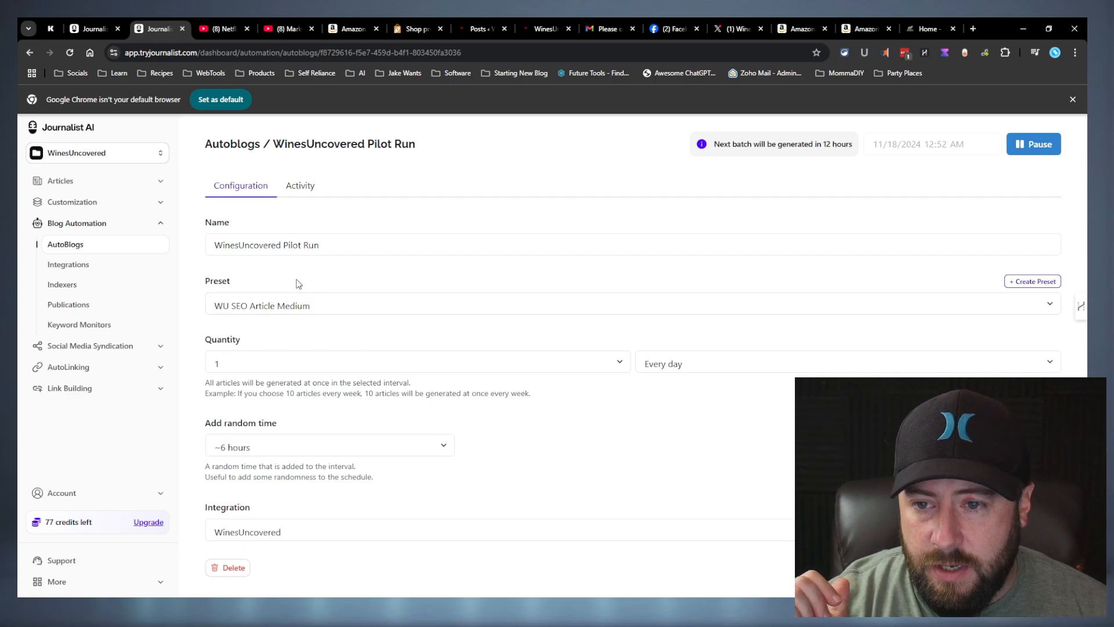
Open the Wine News preset and preview the stories for its news topic "wine"
click(104, 207)
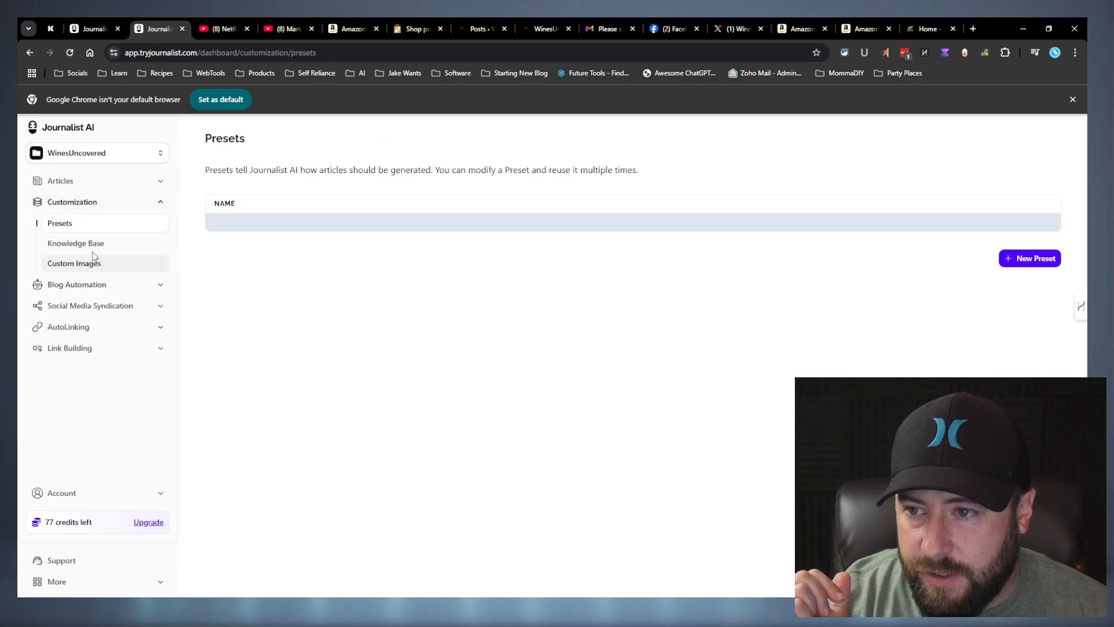
click(273, 252)
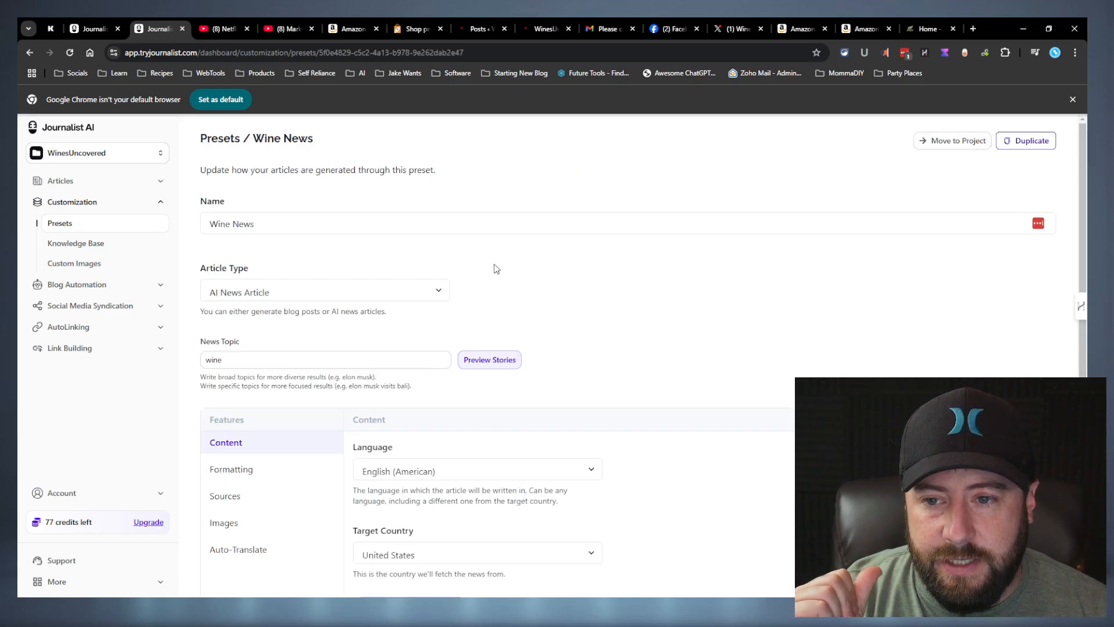
click(277, 362)
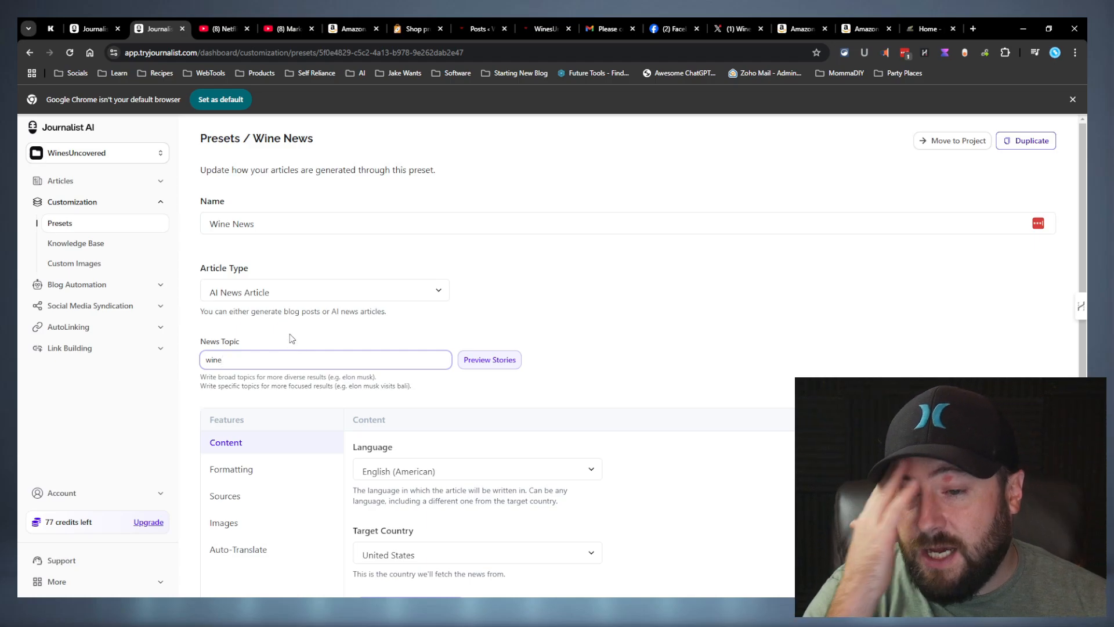
click(489, 360)
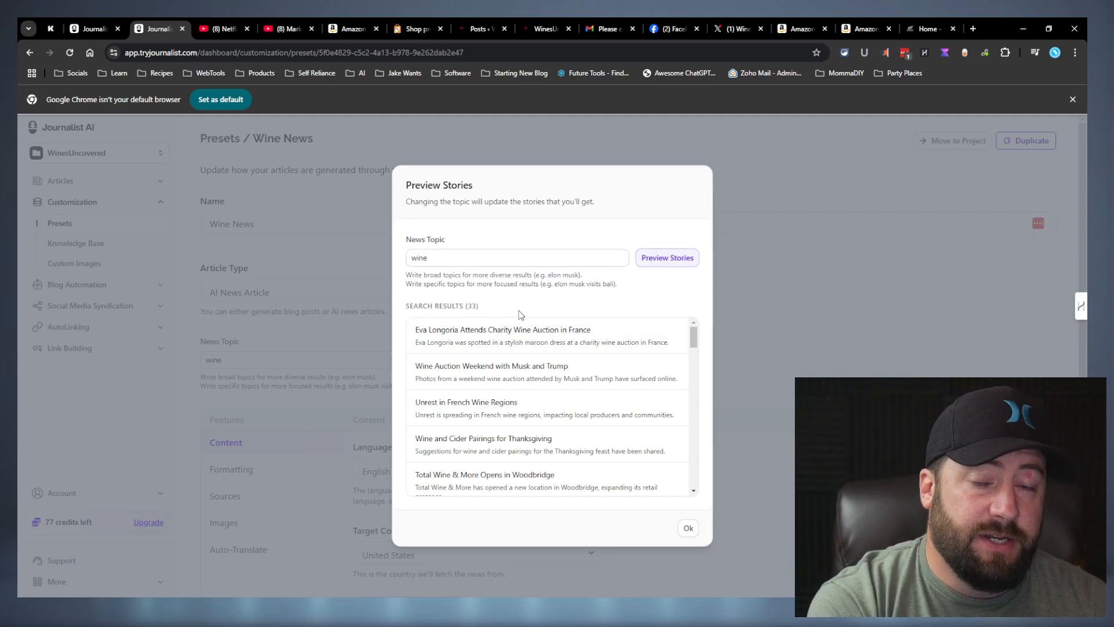
click(707, 181)
Review the settings of the WU SEO Article Medium preset and check the project's autoblogs and keyword monitors
click(88, 227)
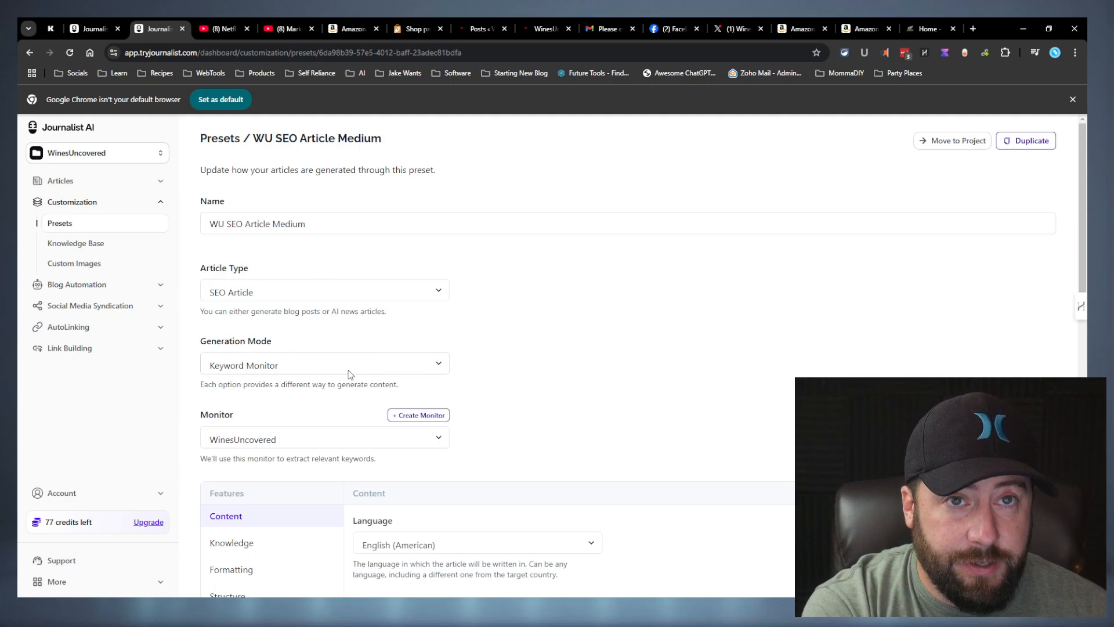
scroll(338, 373, down, 3)
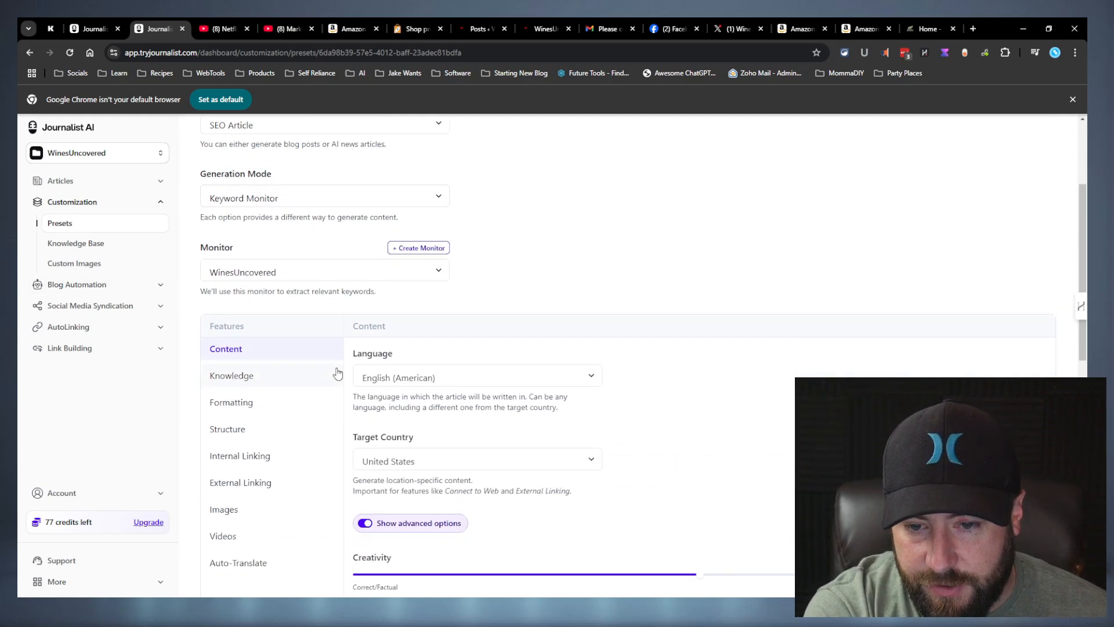
scroll(338, 373, up, 3)
click(77, 284)
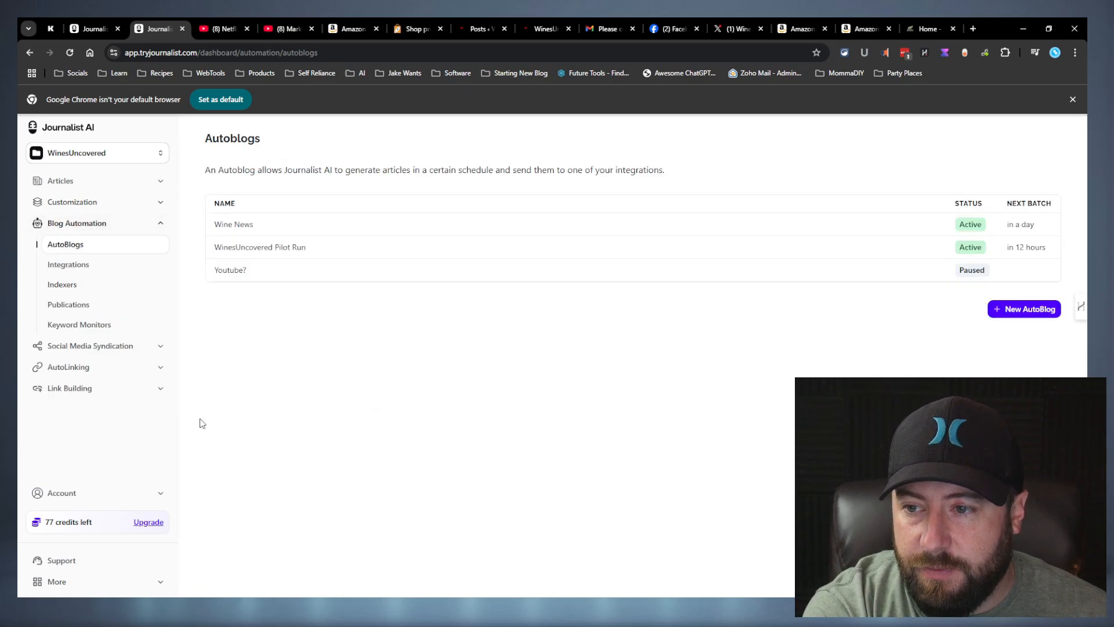
click(102, 329)
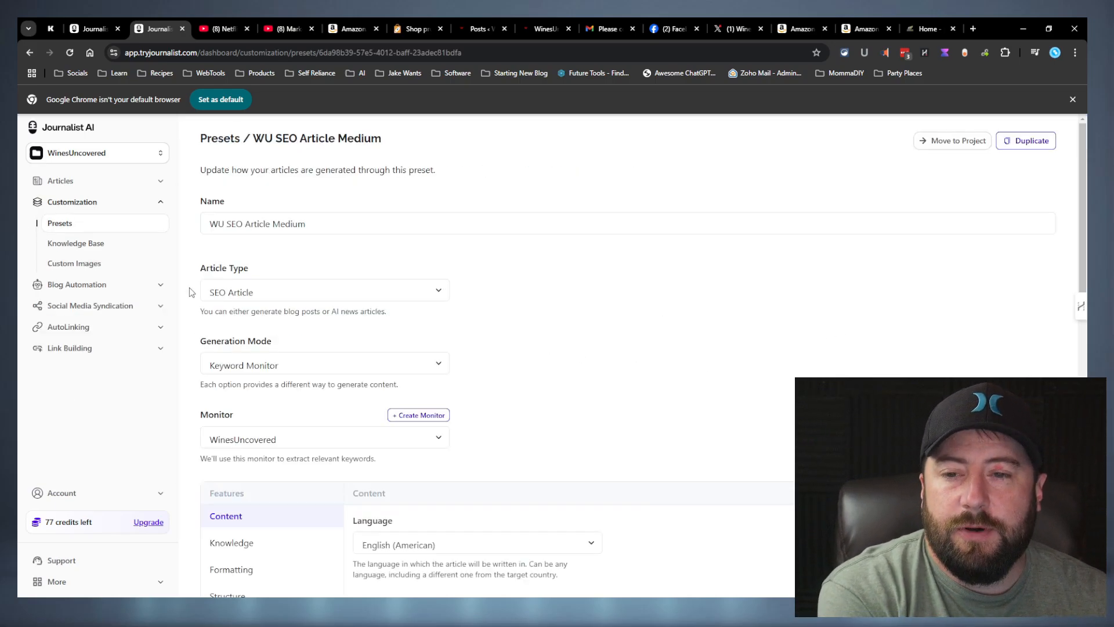
Set the generation mode of the WU SEO Article Medium preset to Keyword + Title
click(306, 364)
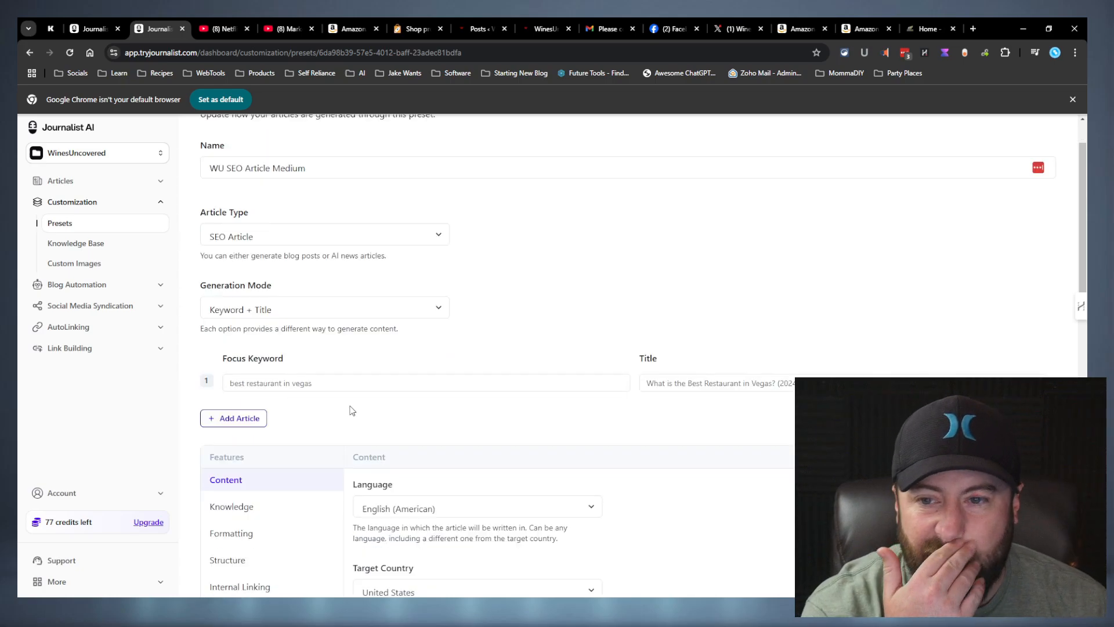
Add another article row to the preset's focus keyword and title list
click(235, 419)
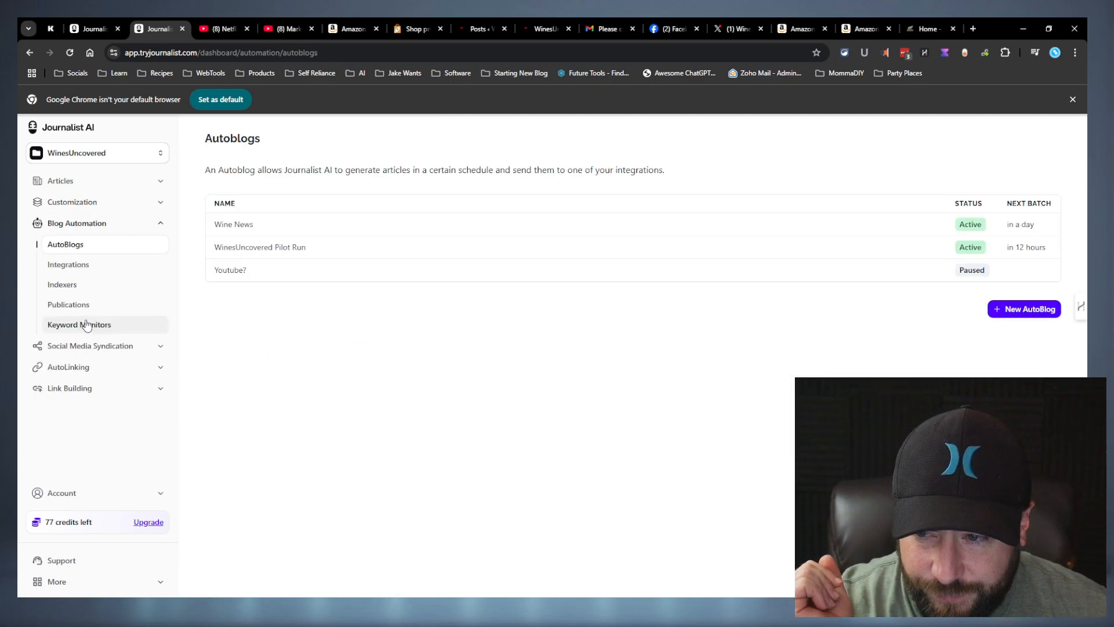
Open the WinesUncovered keyword monitor and review its keyword queue and the articles generated so far
click(85, 323)
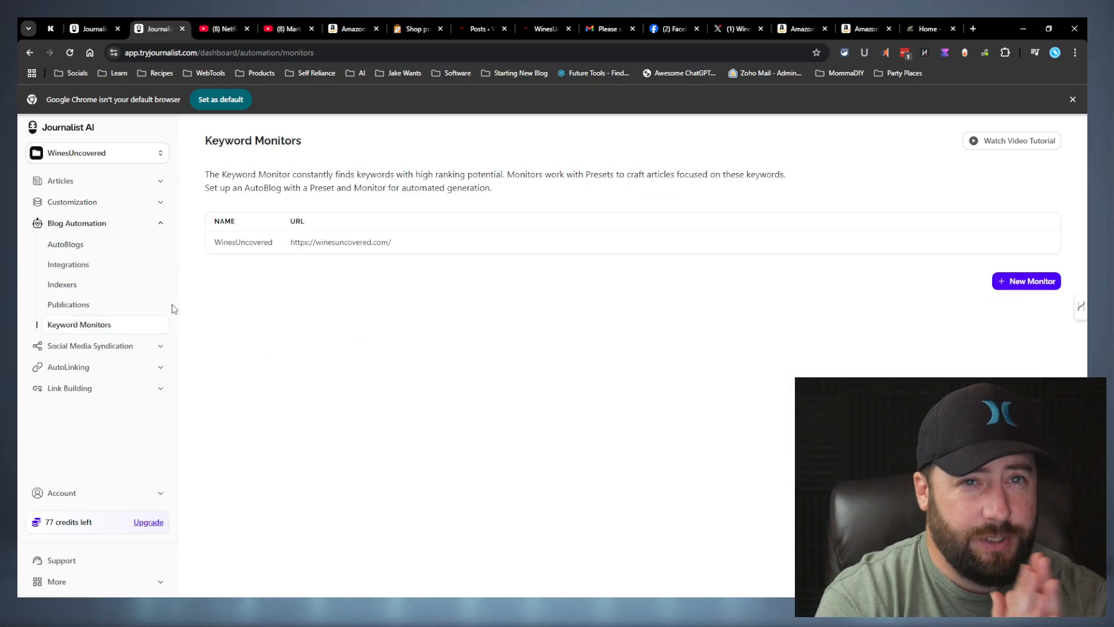
click(683, 245)
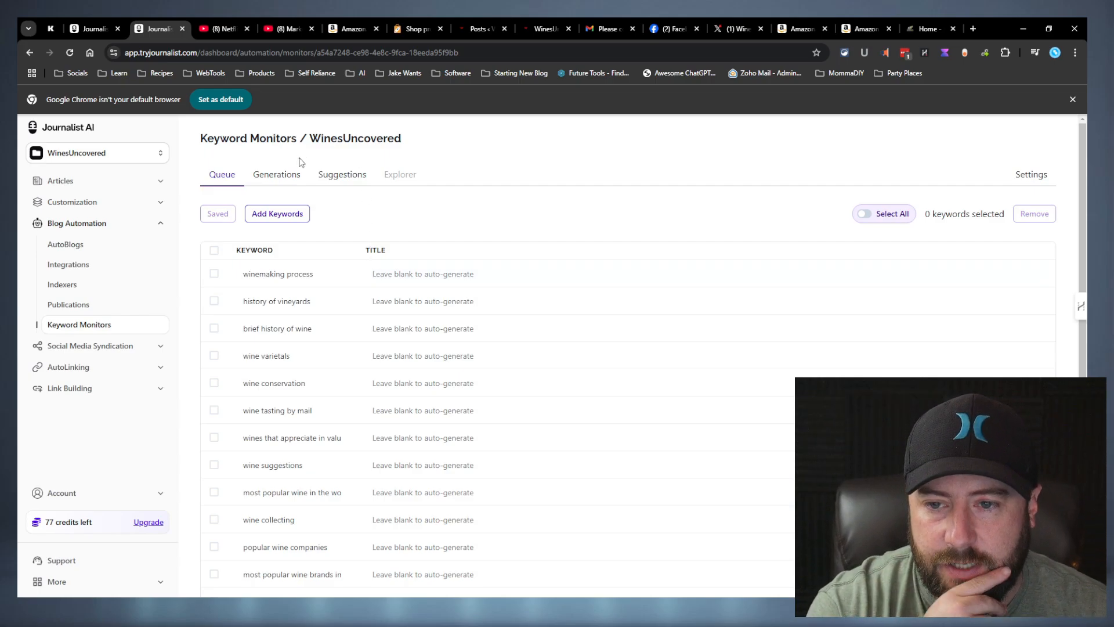
click(266, 174)
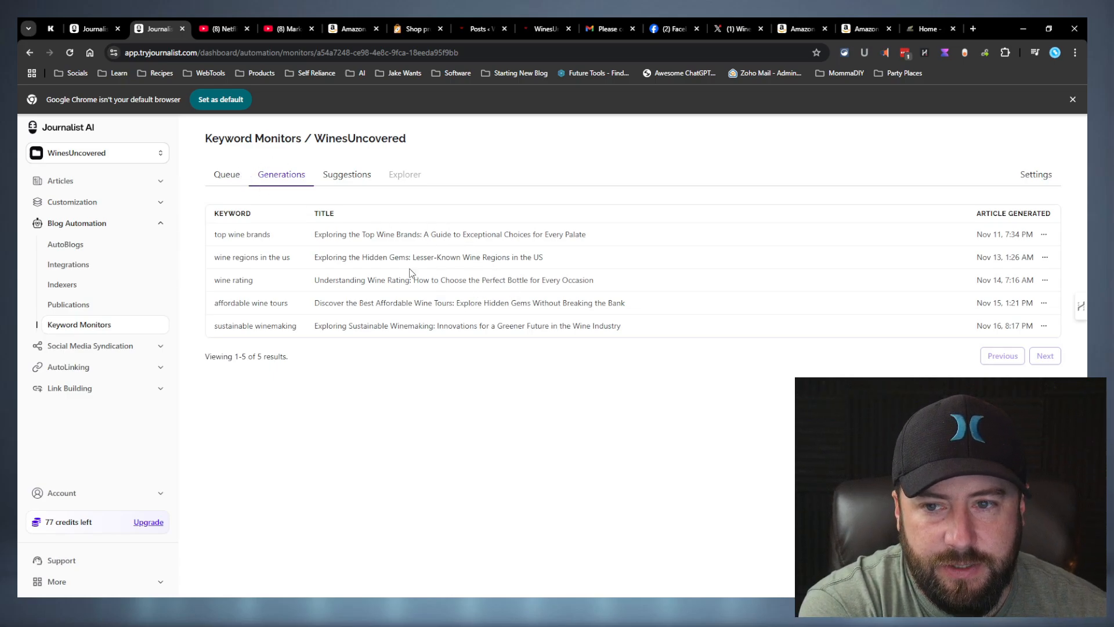
click(227, 174)
click(281, 176)
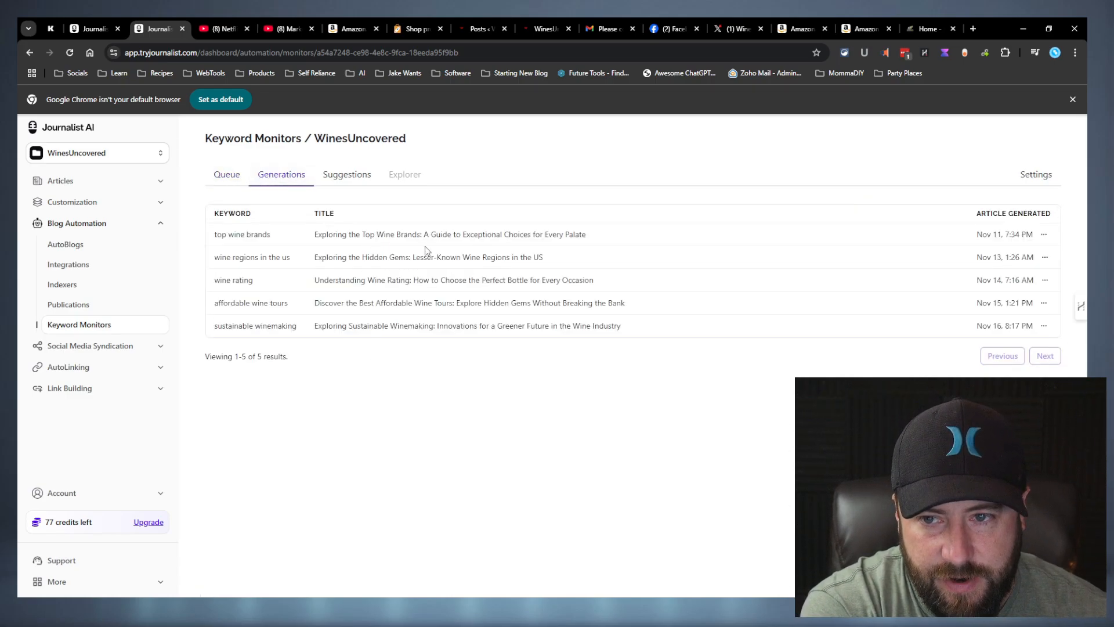
Browse the monitor's keyword suggestions and examine the keywords already used for generated articles
click(355, 172)
scroll(363, 321, down, 5)
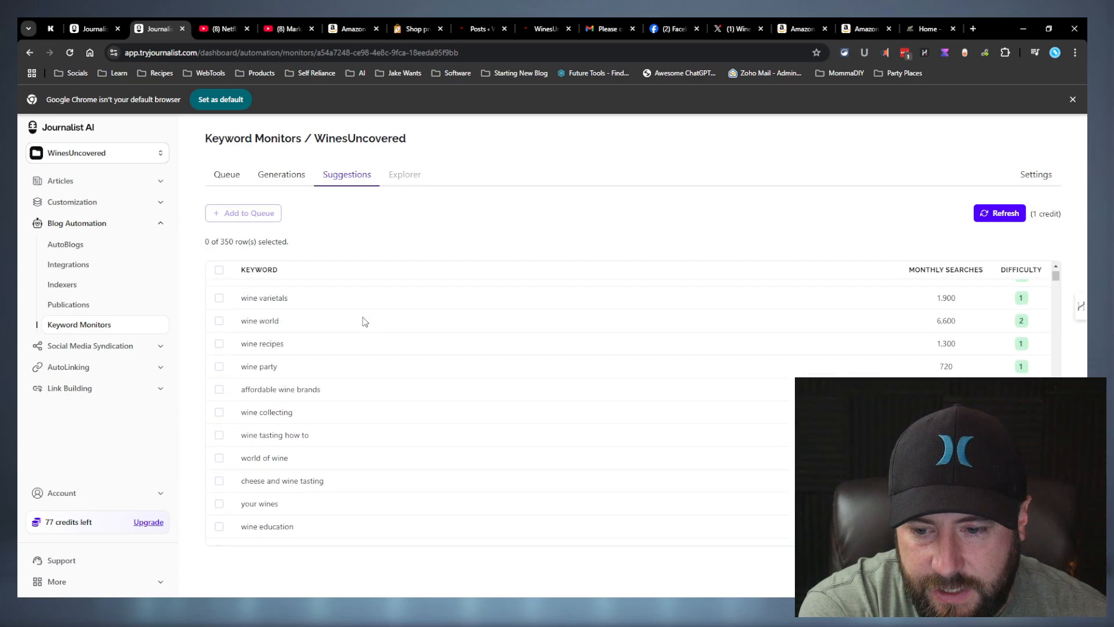
scroll(362, 313, down, 10)
click(282, 174)
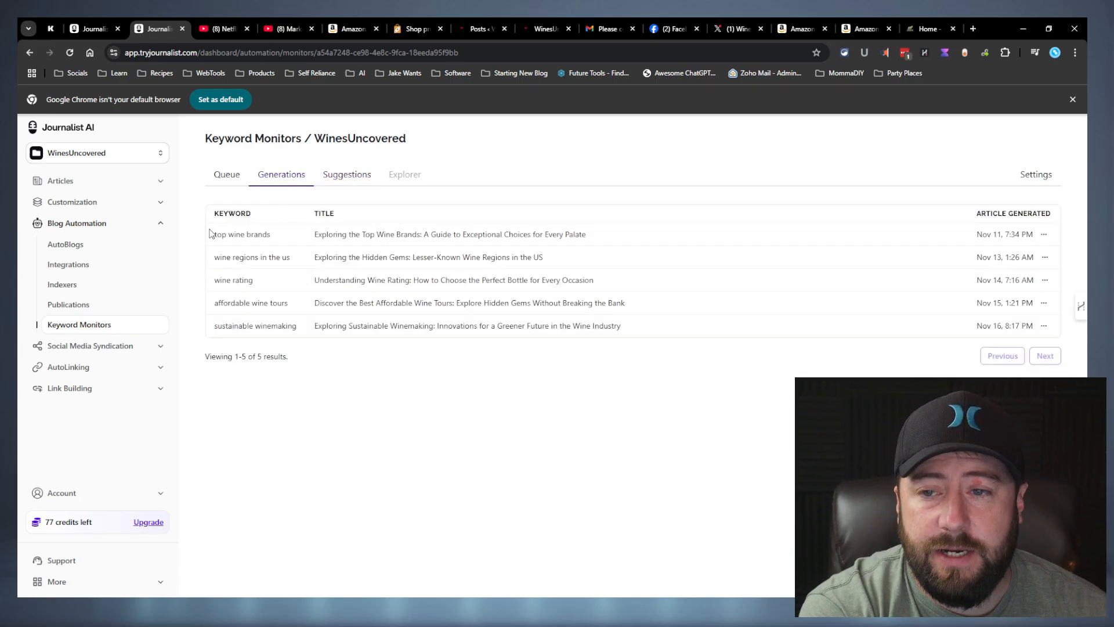
drag(210, 234, 306, 332)
click(471, 373)
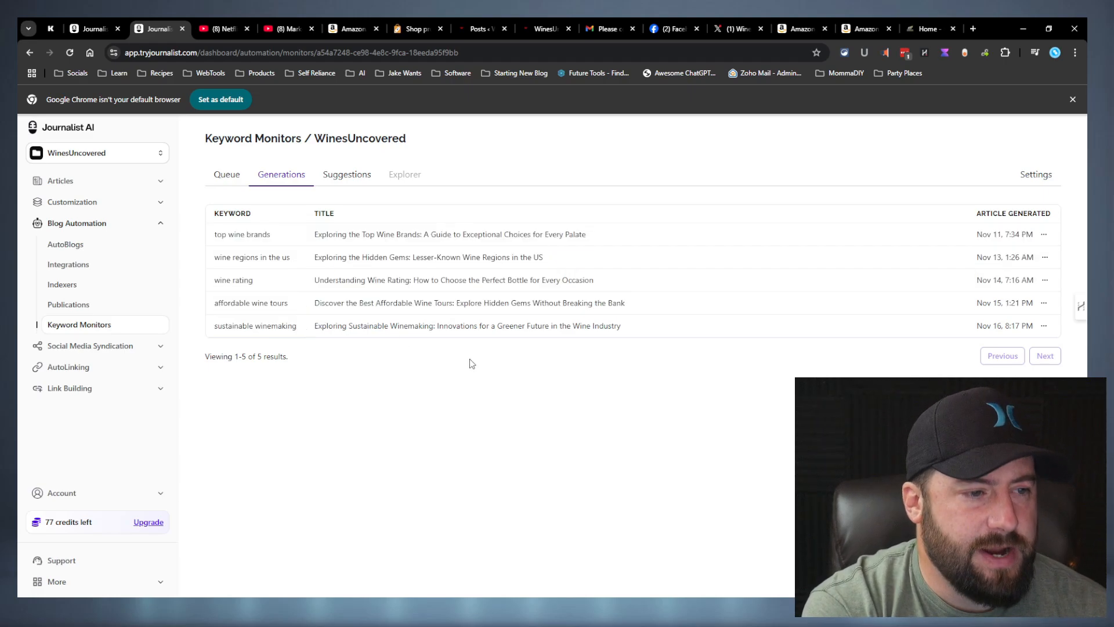
drag(299, 326, 278, 281)
Examine the monthly searches and difficulty scores of the suggested keywords
click(293, 204)
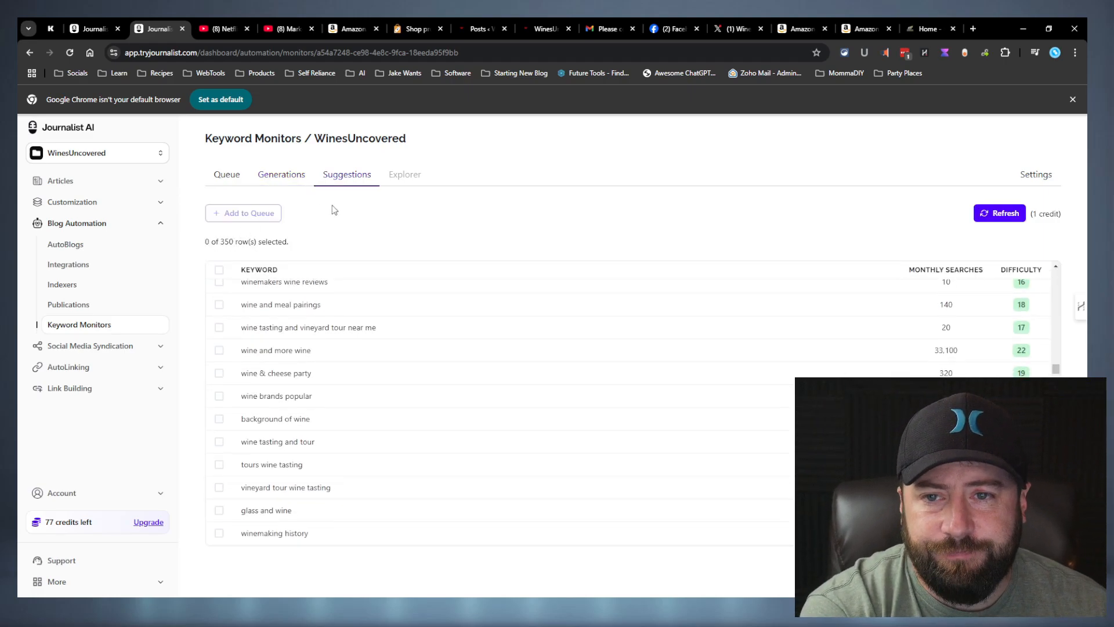
scroll(668, 348, up, 20)
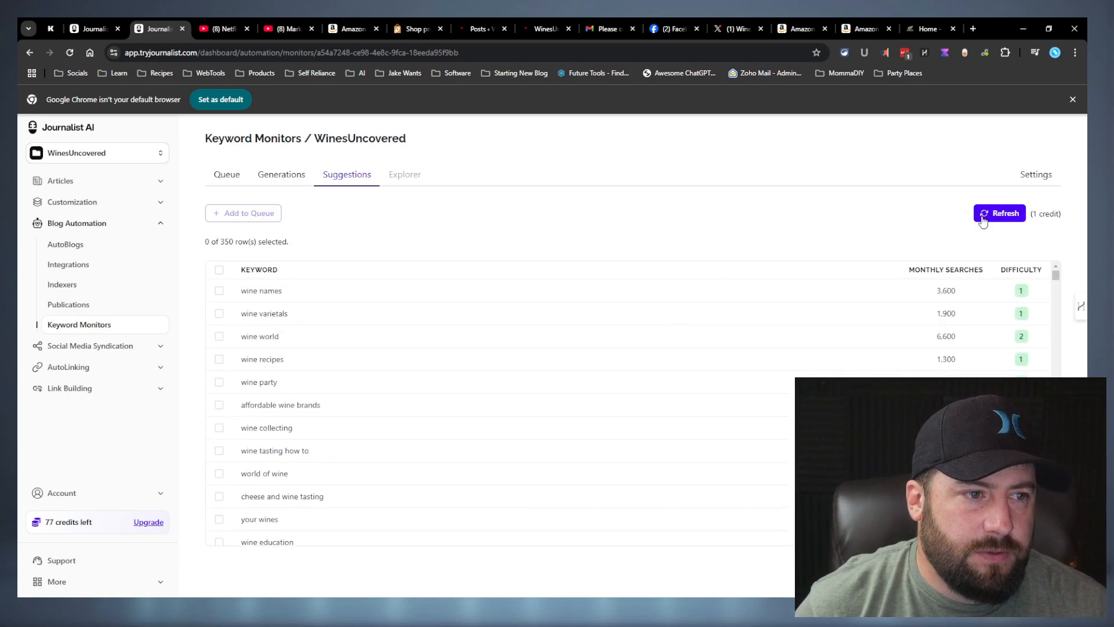
scroll(615, 308, down, 5)
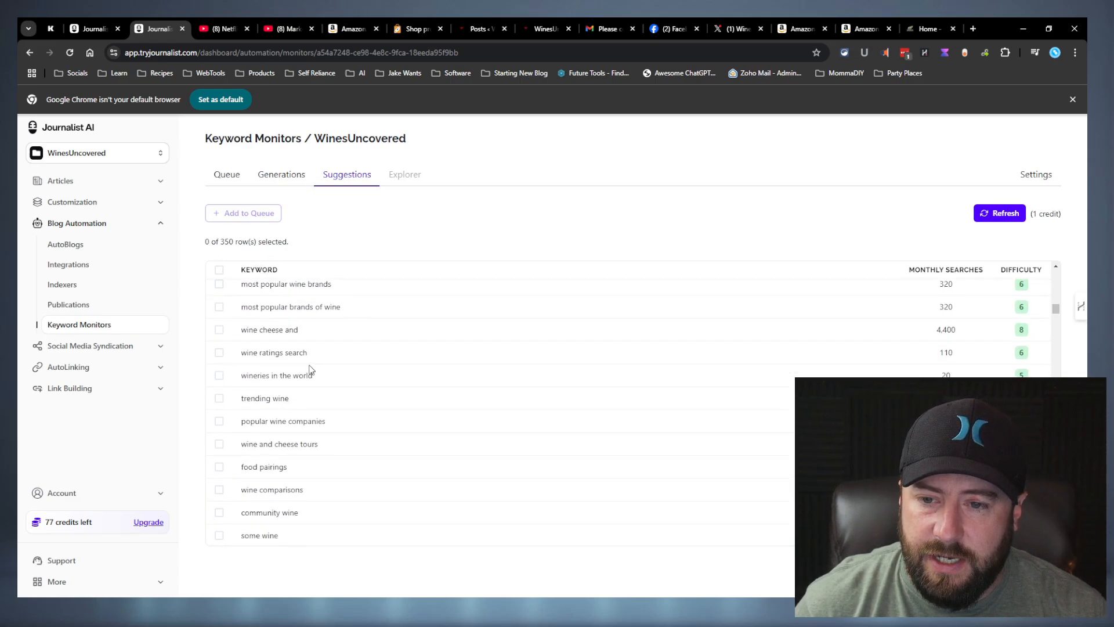
scroll(302, 365, down, 3)
scroll(348, 337, up, 8)
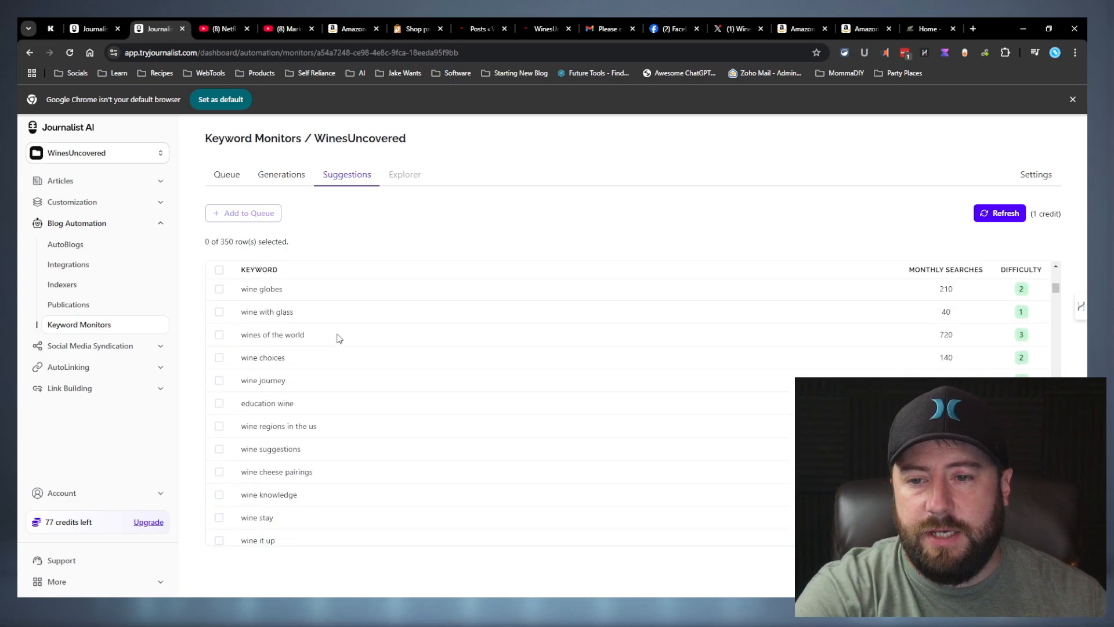
Review the monitor's queued keywords and their title fields
click(226, 174)
scroll(422, 337, down, 10)
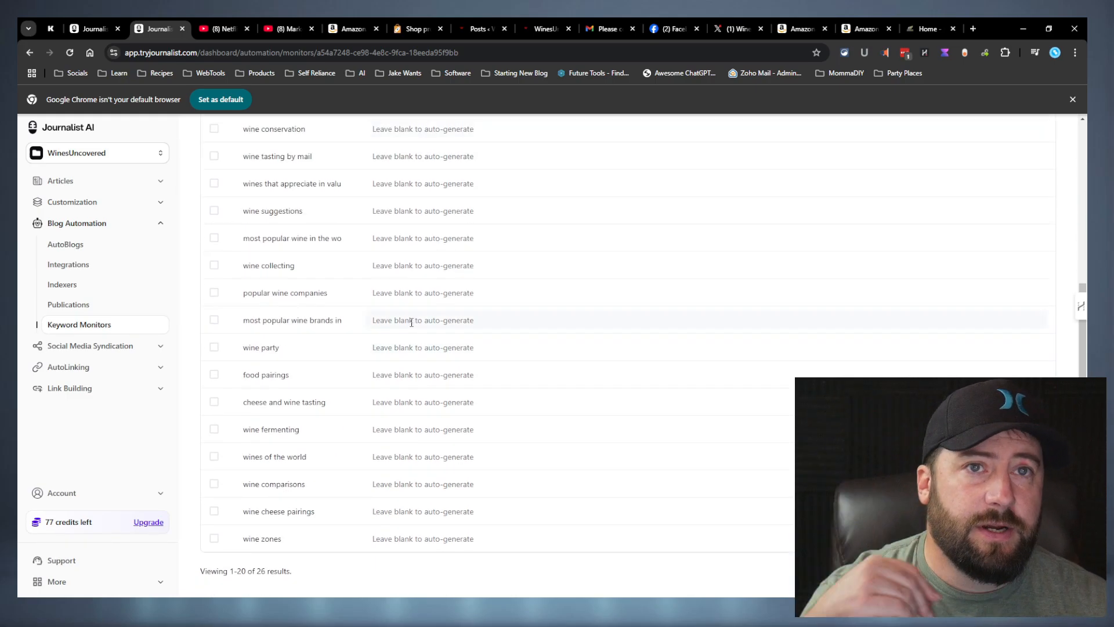
scroll(399, 323, up, 4)
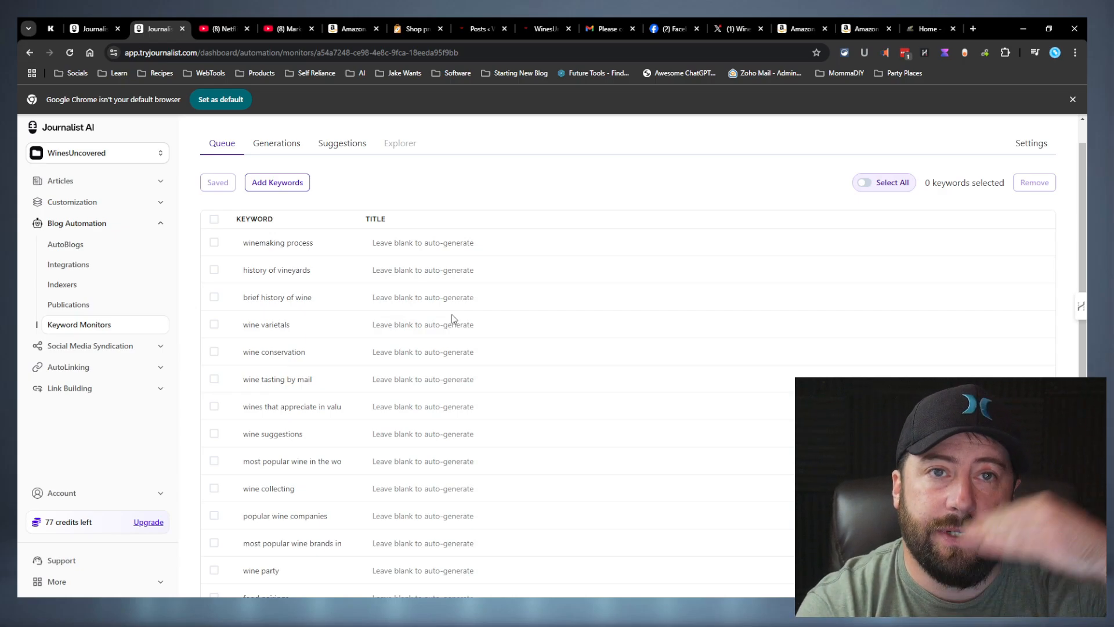
scroll(452, 315, up, 1)
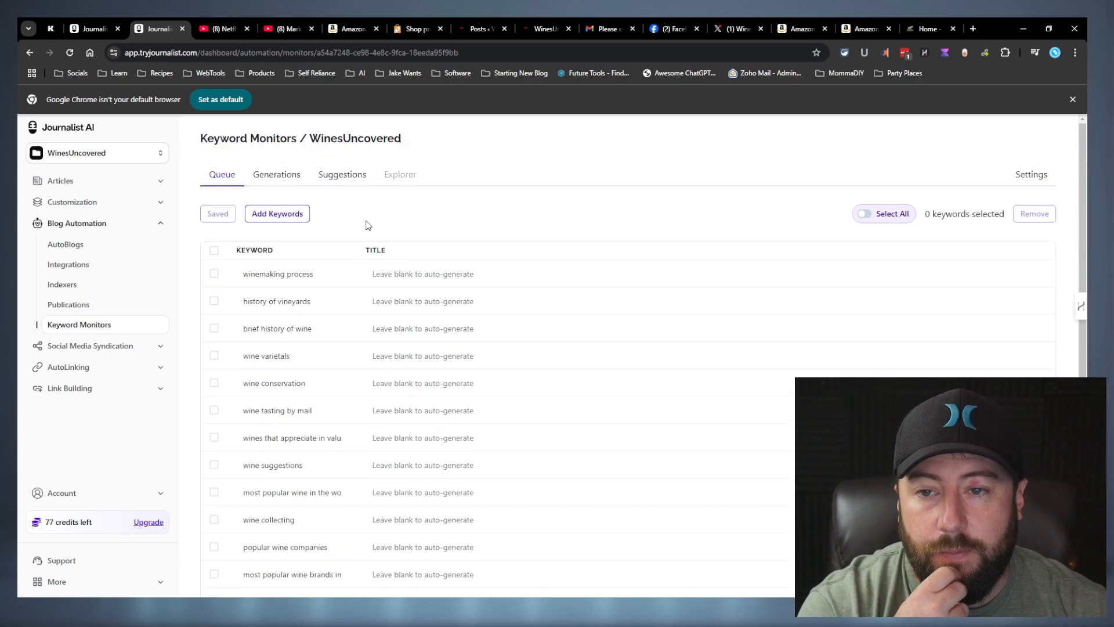
Inspect the manual and spreadsheet import options for adding keywords to the queue, and cancel without adding any
click(305, 215)
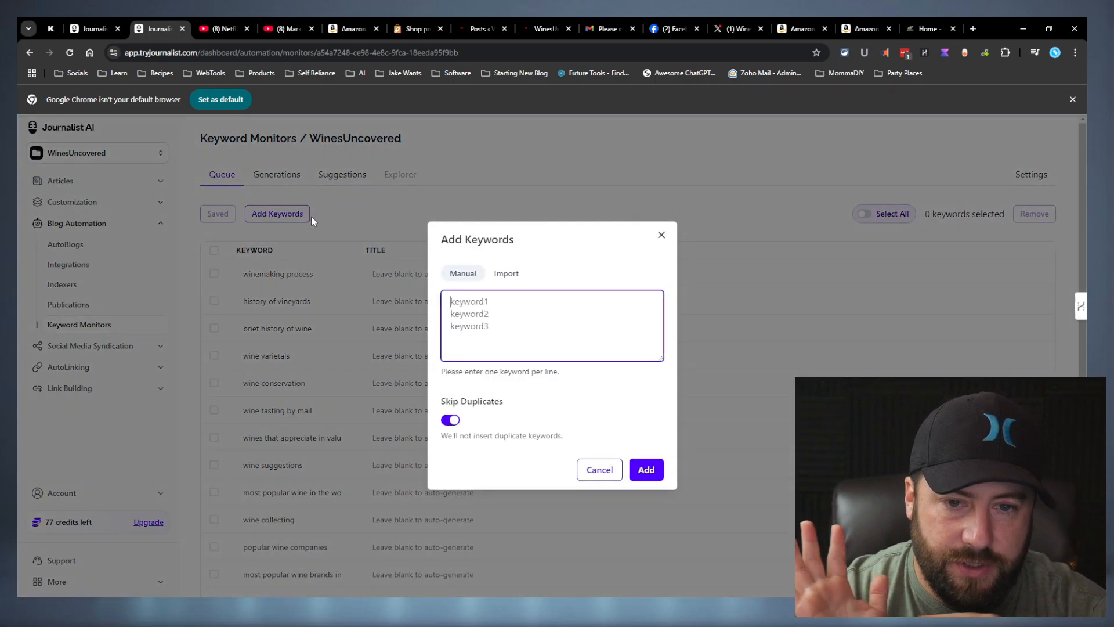
click(501, 279)
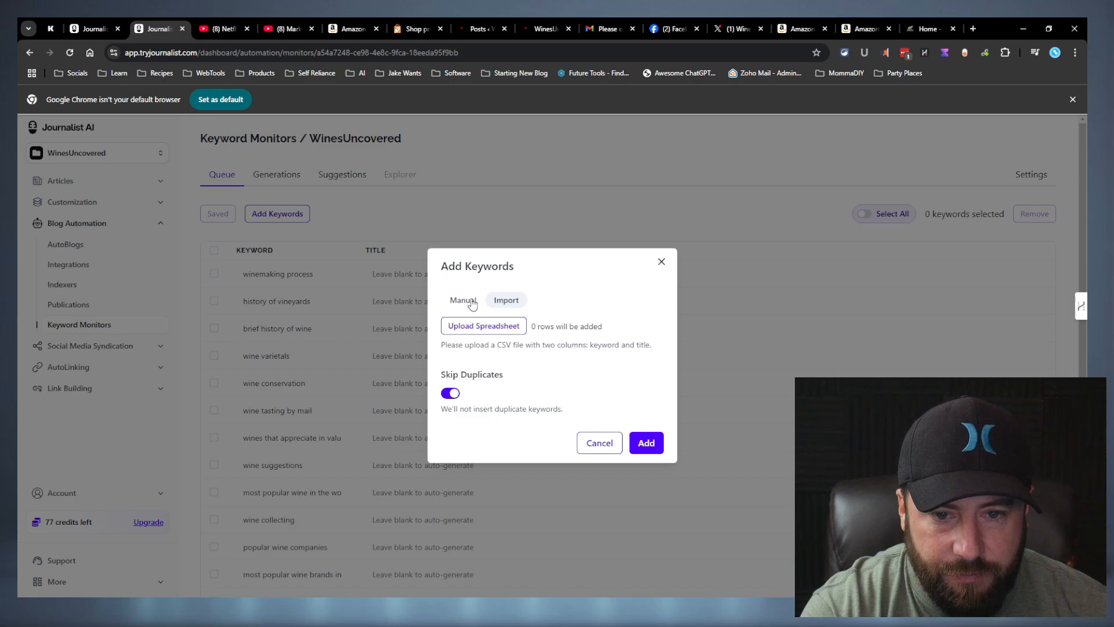
drag(652, 347, 589, 346)
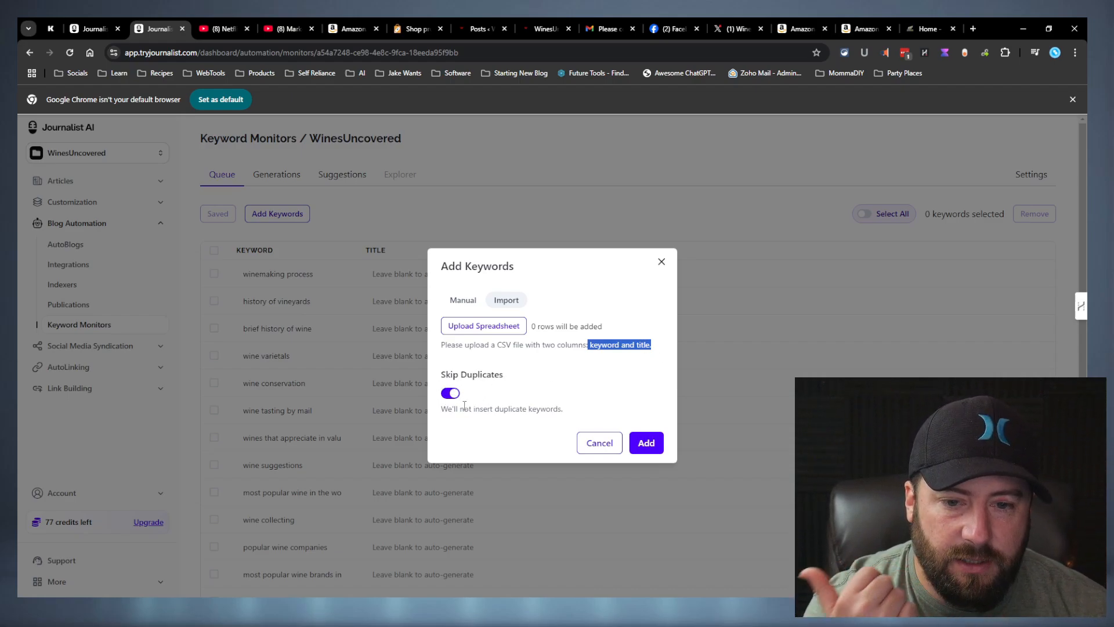
click(463, 300)
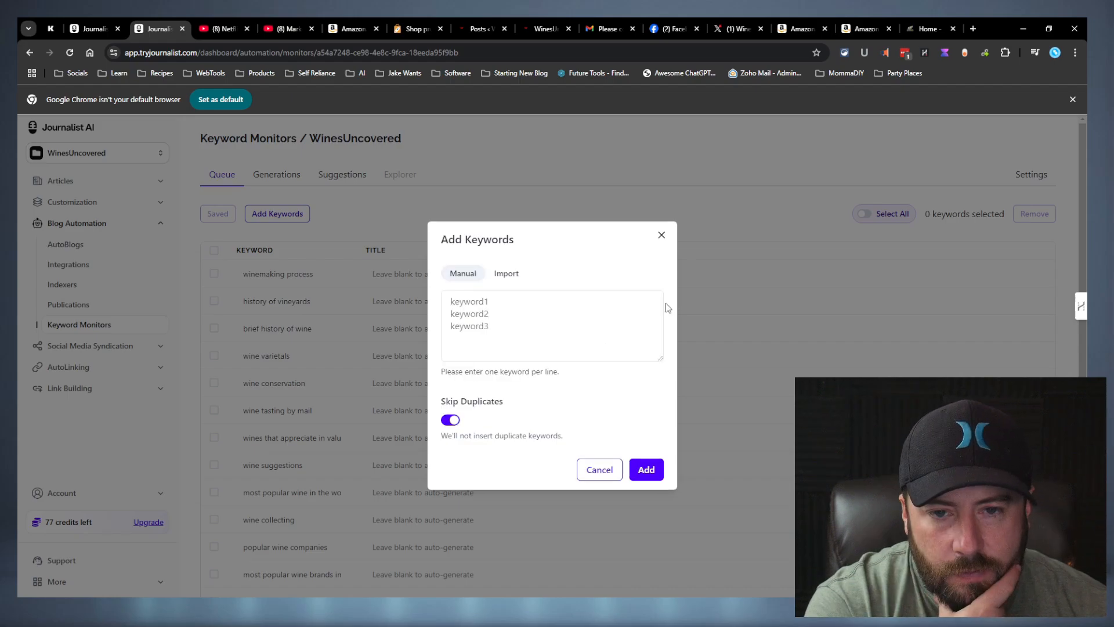
click(605, 313)
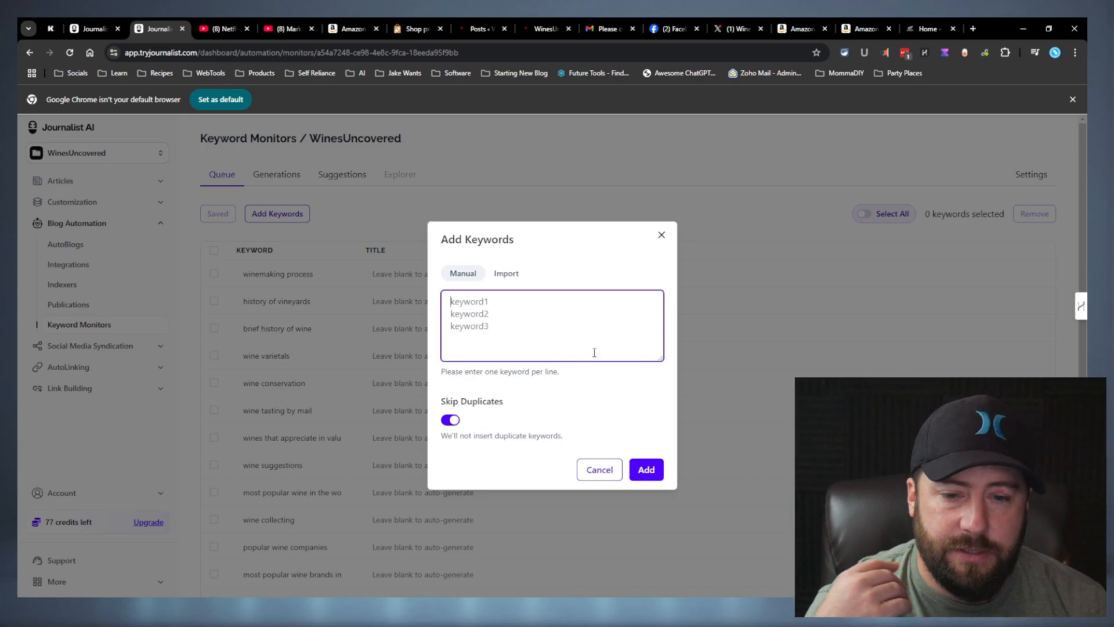
click(609, 469)
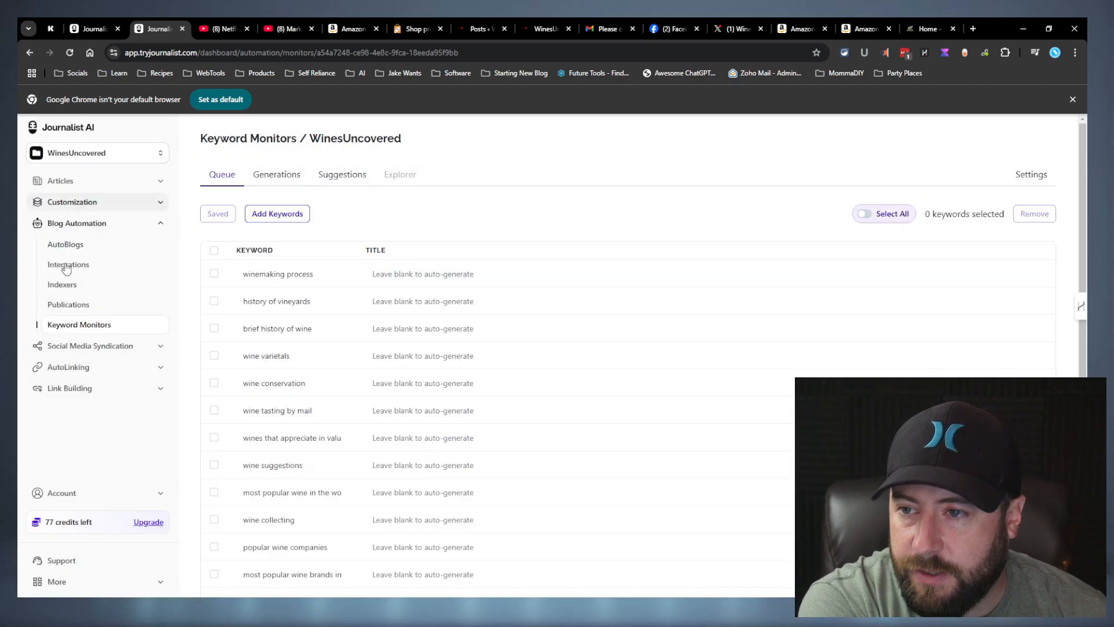
Open the WU SEO Article Medium preset and review its generation mode, monitor and content settings
click(81, 204)
click(328, 278)
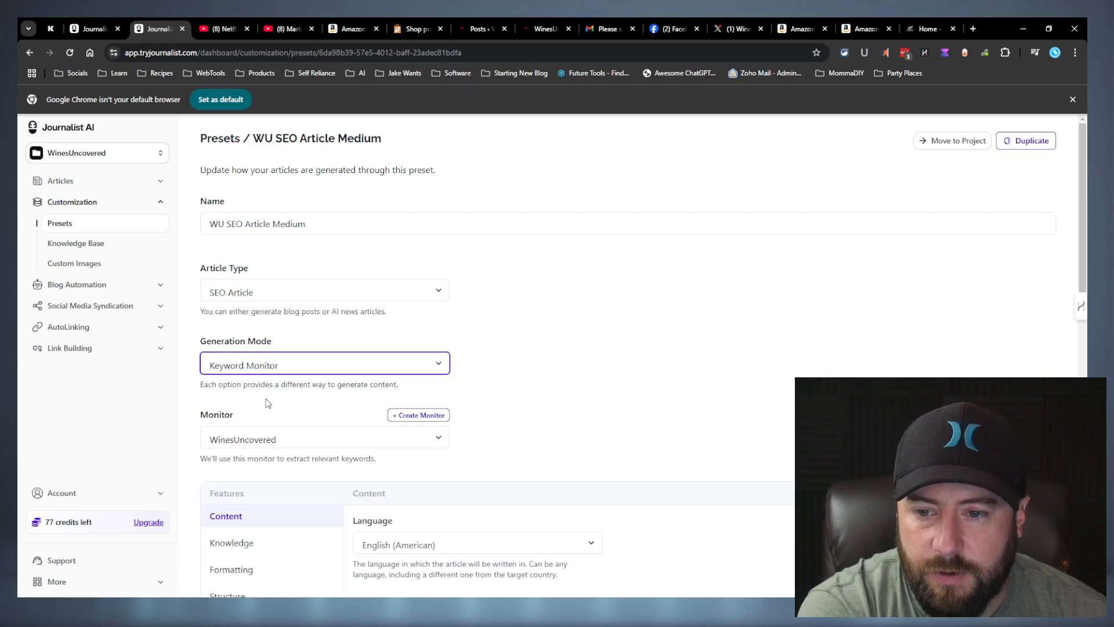
scroll(486, 318, down, 3)
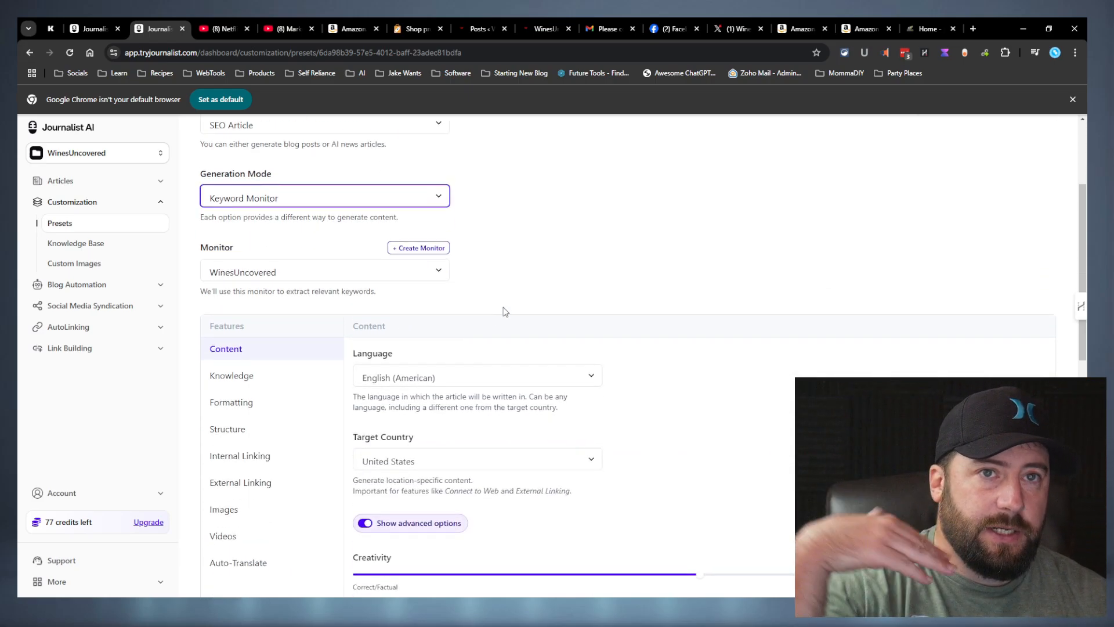
scroll(672, 281, down, 9)
scroll(664, 296, up, 12)
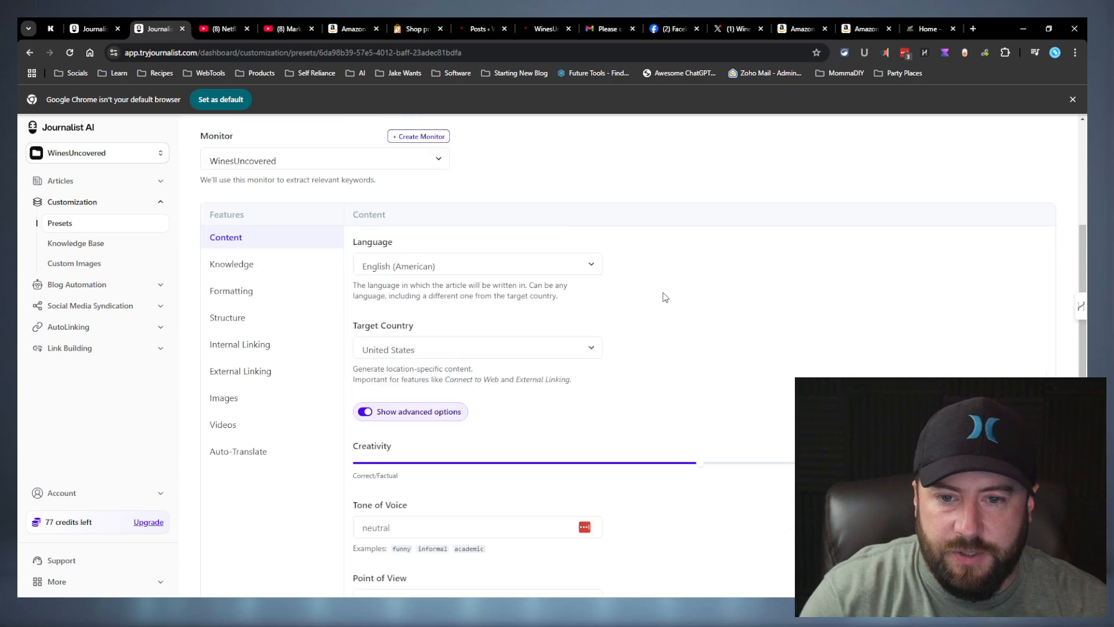
scroll(332, 177, down, 6)
Review the preset's feature settings from Knowledge through to the secondary languages of Auto-Translate
click(251, 211)
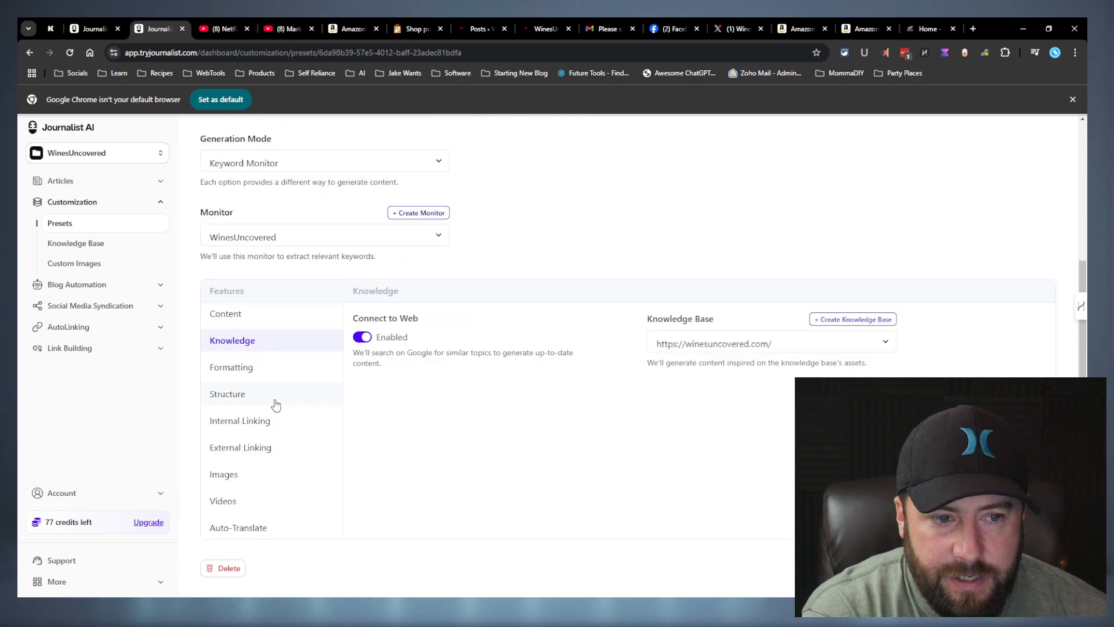
click(274, 402)
click(257, 408)
drag(814, 319, 646, 329)
click(773, 357)
click(270, 486)
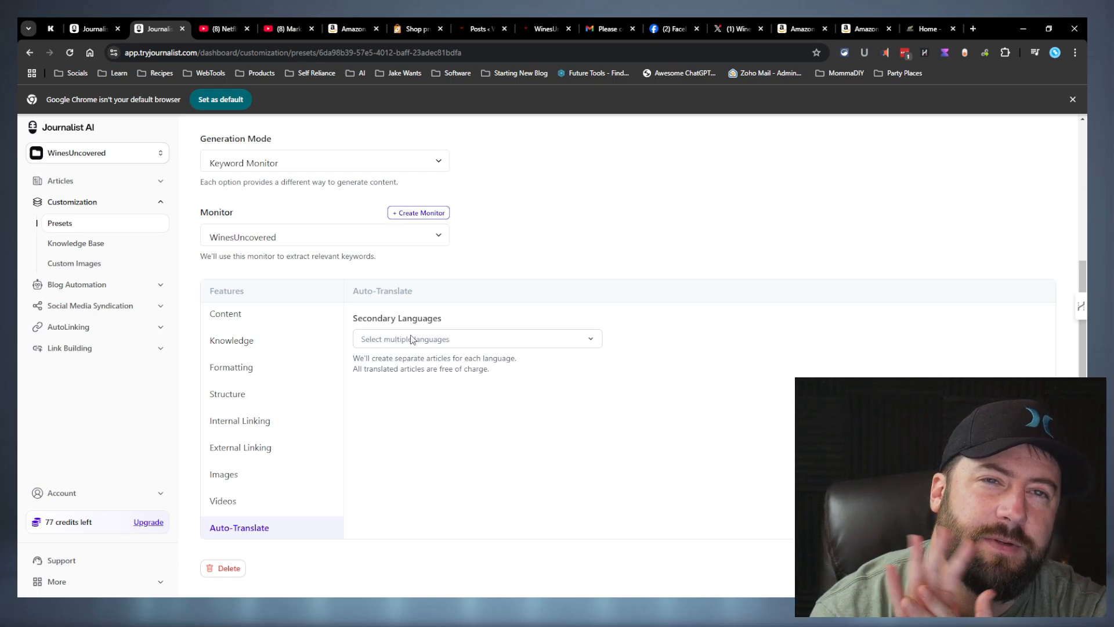
drag(489, 370, 354, 380)
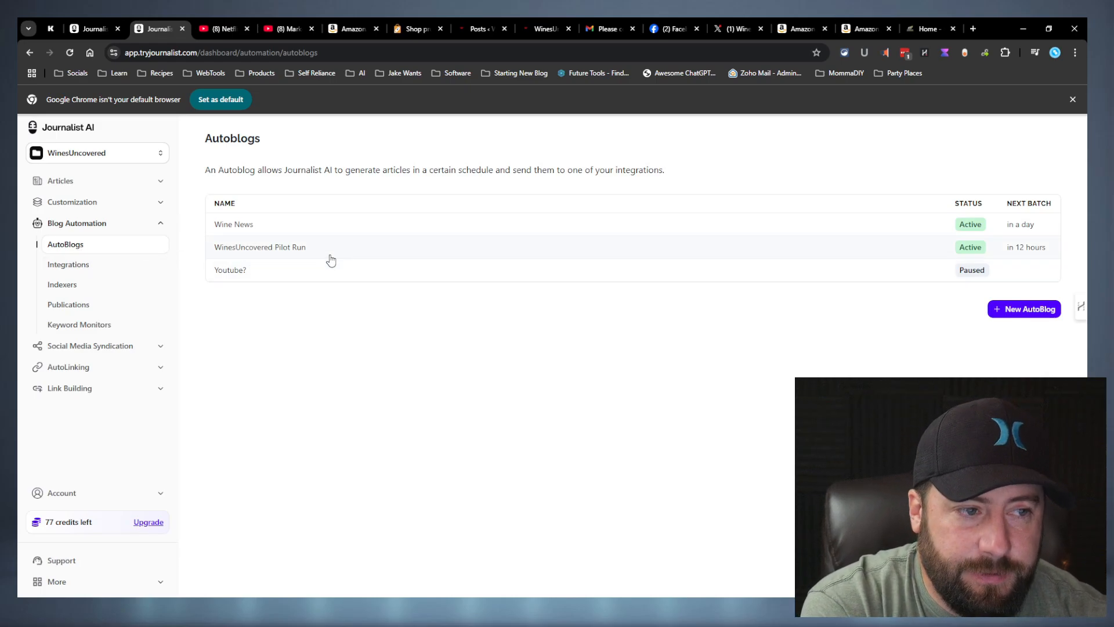
Check the Youtube? autoblog and open the MR preset
click(270, 274)
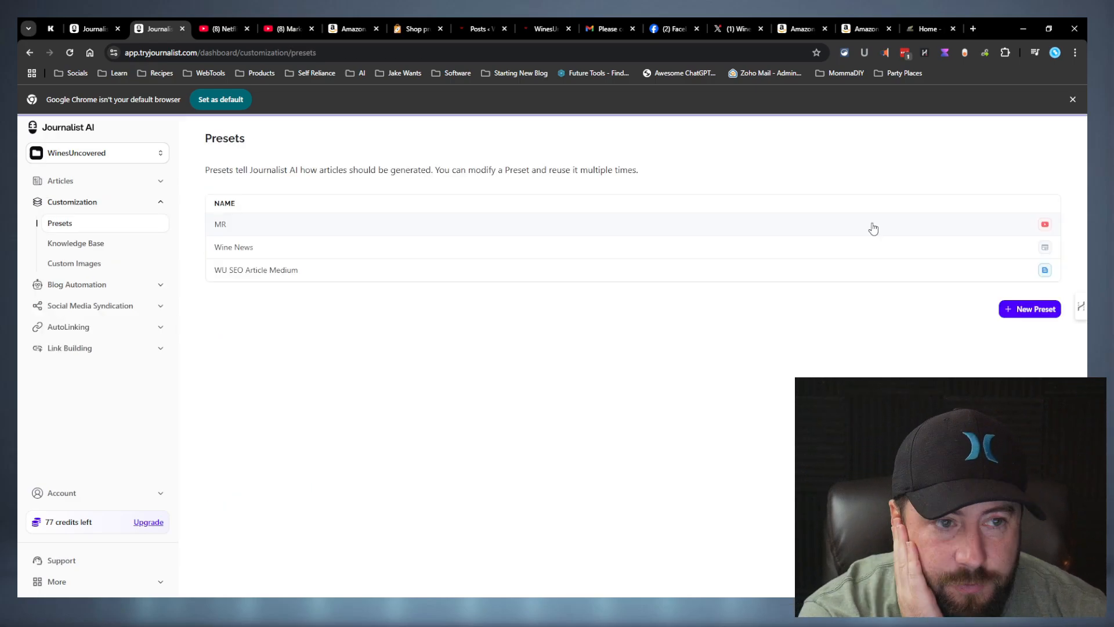
click(569, 226)
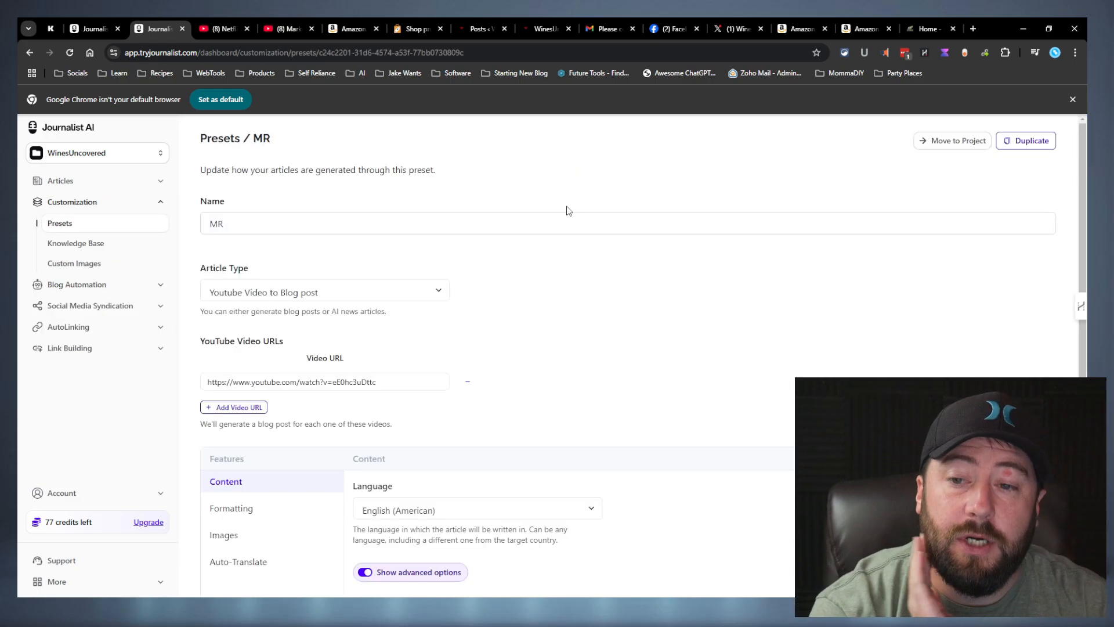
Add an empty second video URL row to the MR preset and remove it again
scroll(398, 273, down, 1)
click(256, 371)
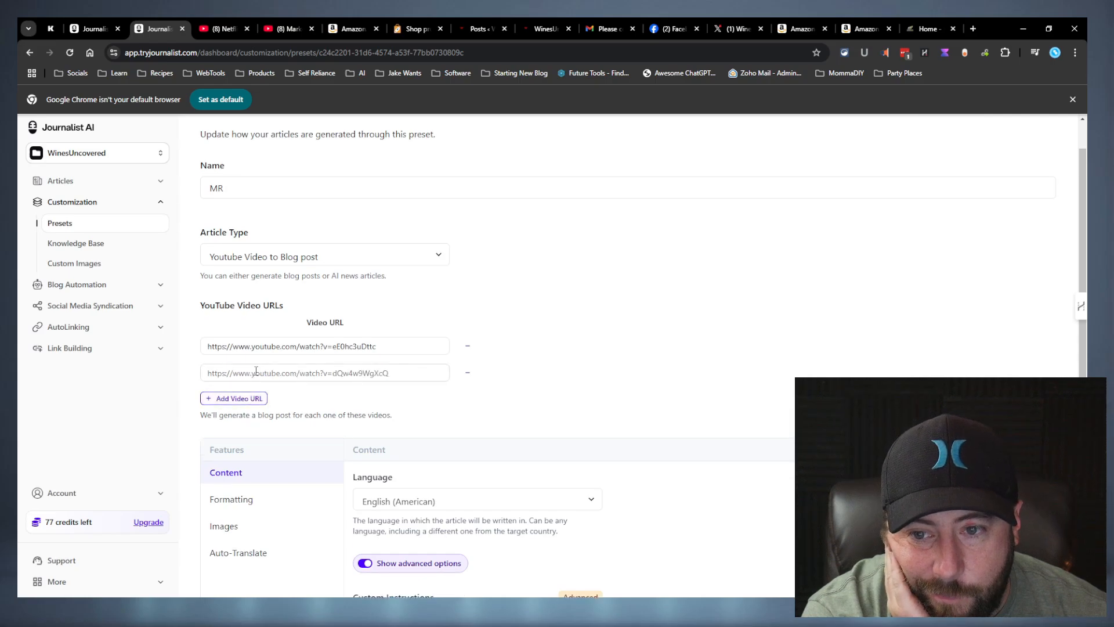
scroll(331, 359, down, 3)
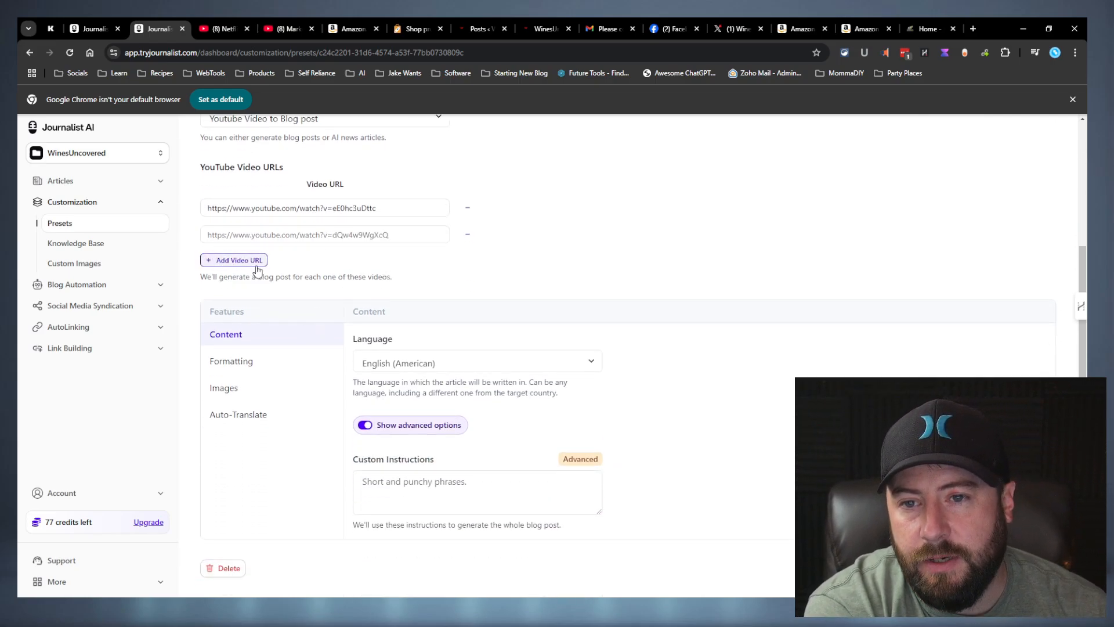
click(467, 234)
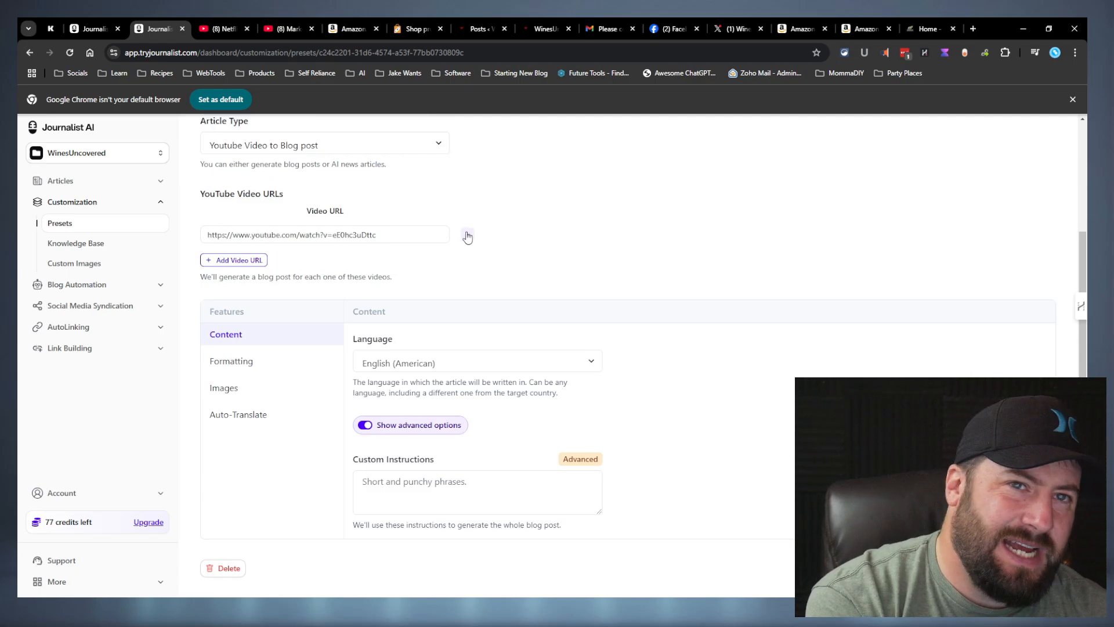
Check the project's autoblogs, website integrations and indexers
click(87, 285)
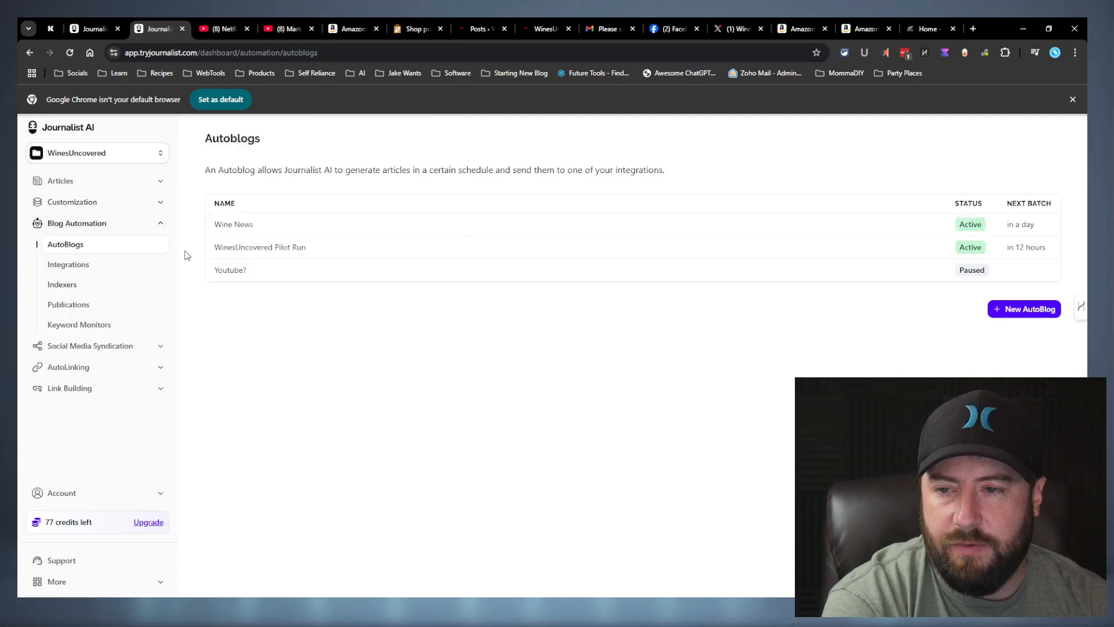
click(110, 271)
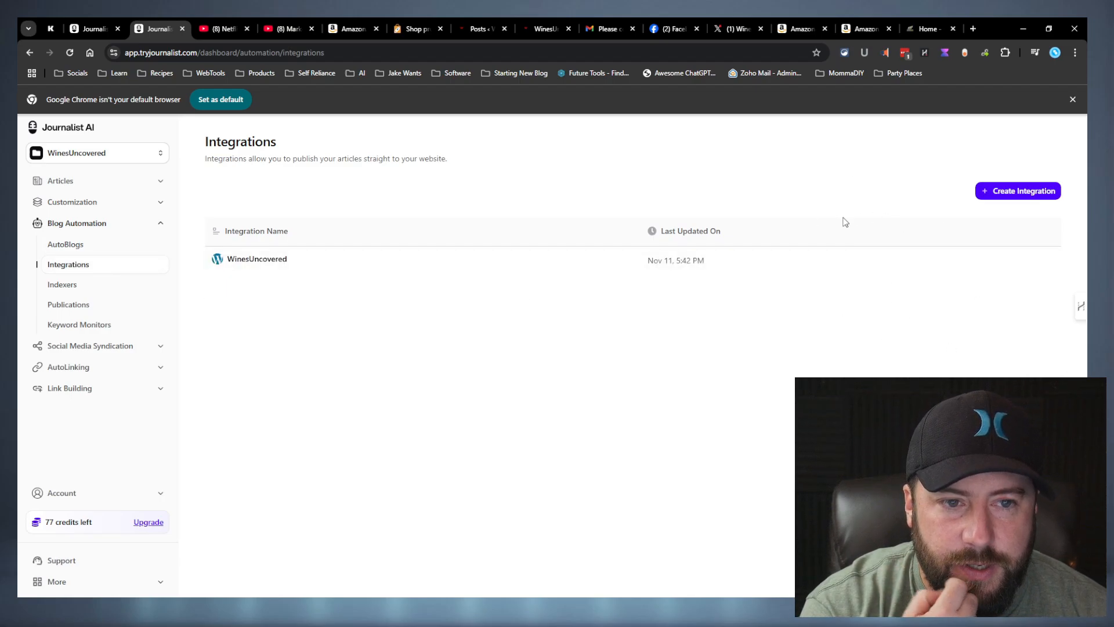
click(87, 291)
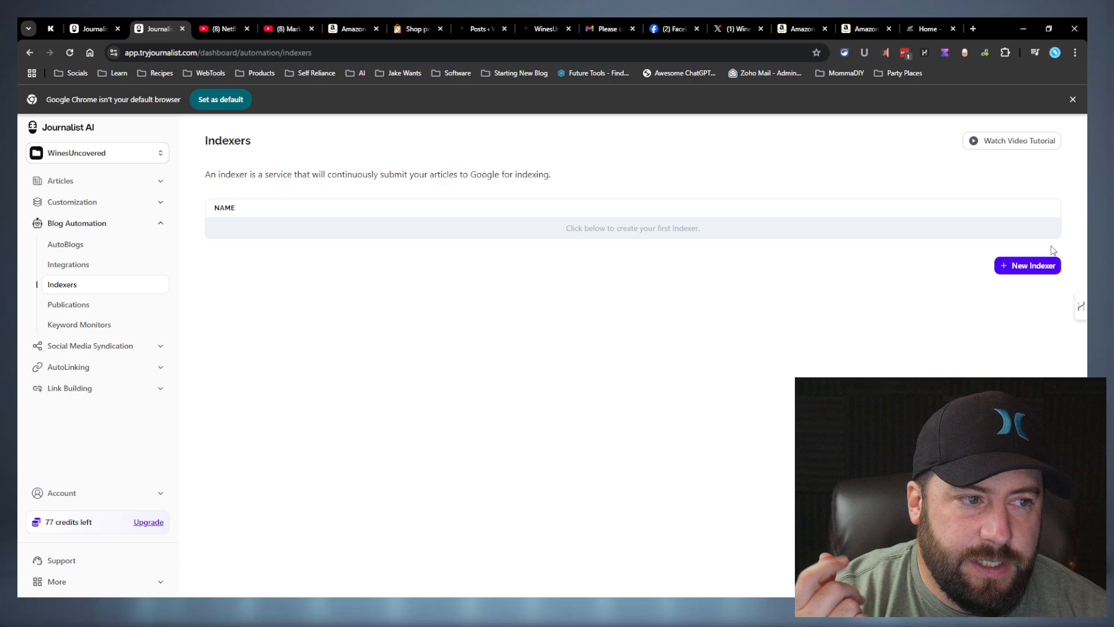
Look over the new-indexer form, the Publications list, the social media Shares and the AutoLinking audit form
click(1031, 269)
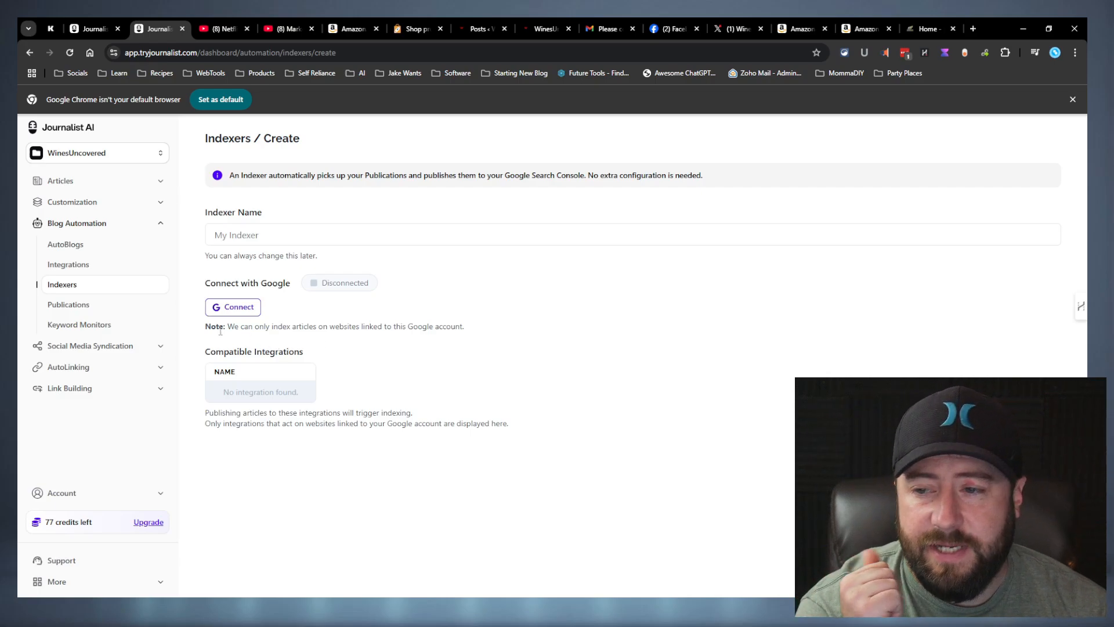
click(88, 307)
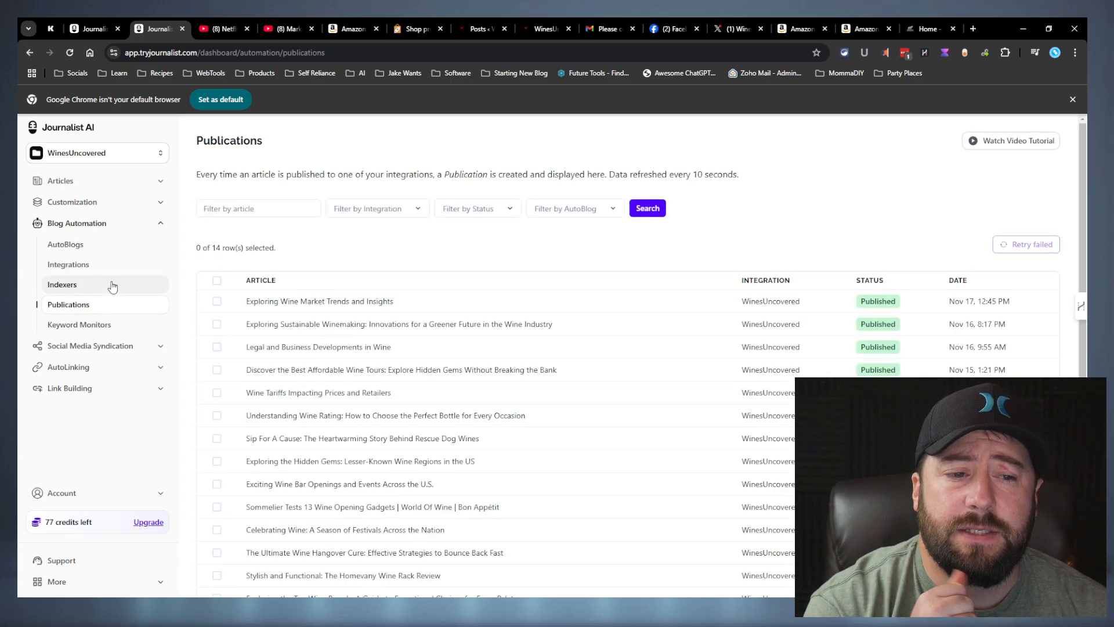
click(79, 324)
click(92, 345)
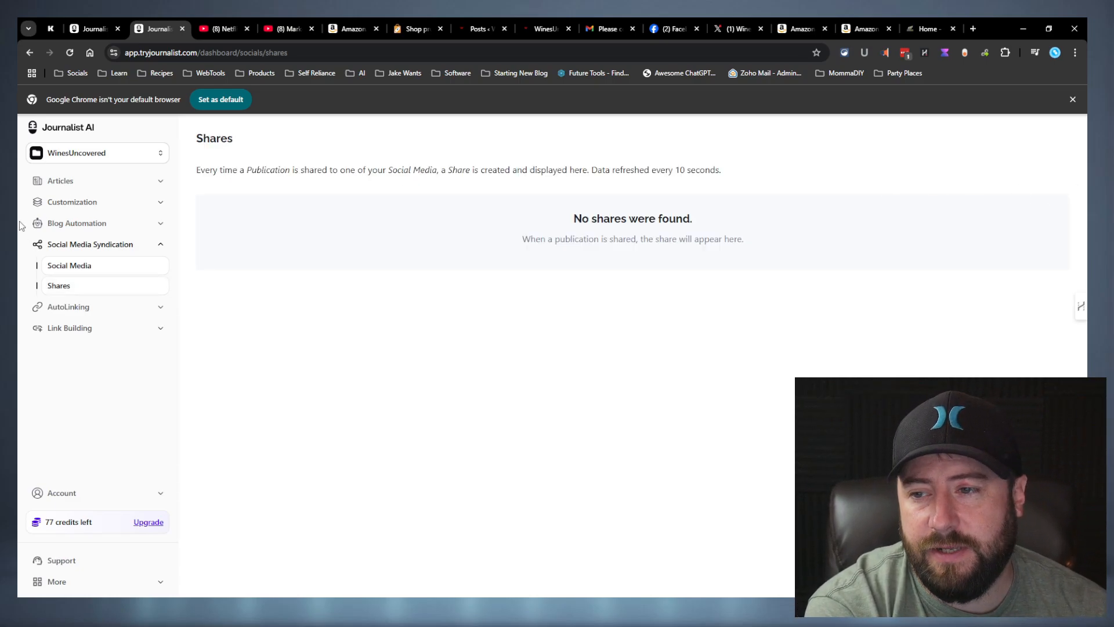
click(87, 306)
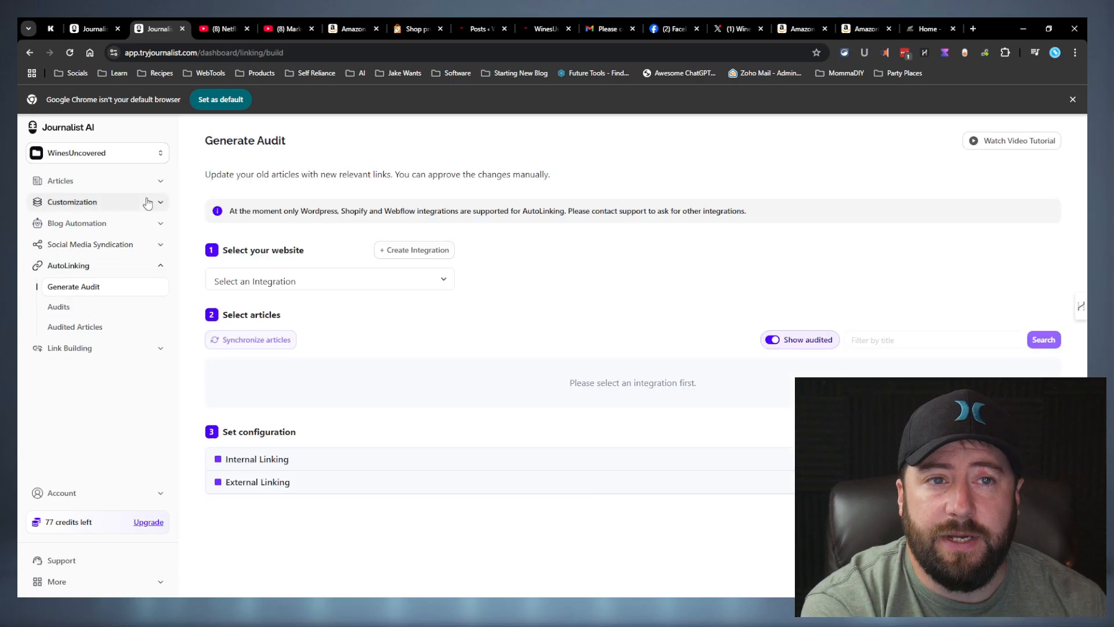
Switch to the WinesUncovered X profile and Facebook page and look over their published posts
click(782, 27)
click(741, 27)
scroll(644, 418, down, 3)
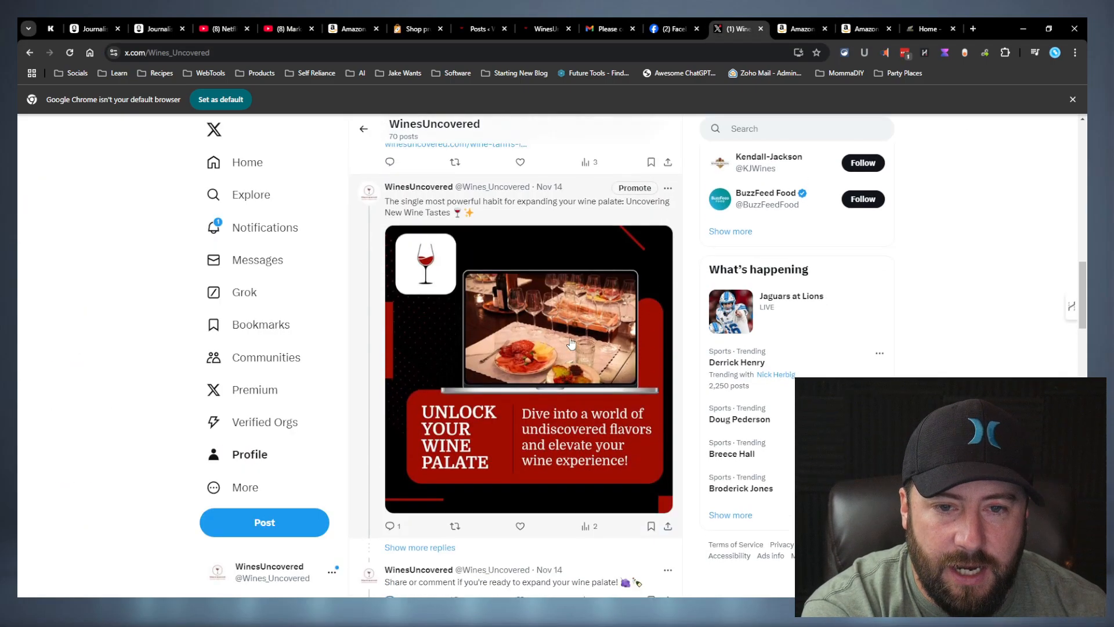
scroll(571, 342, down, 5)
key(ctrl+shift+Tab)
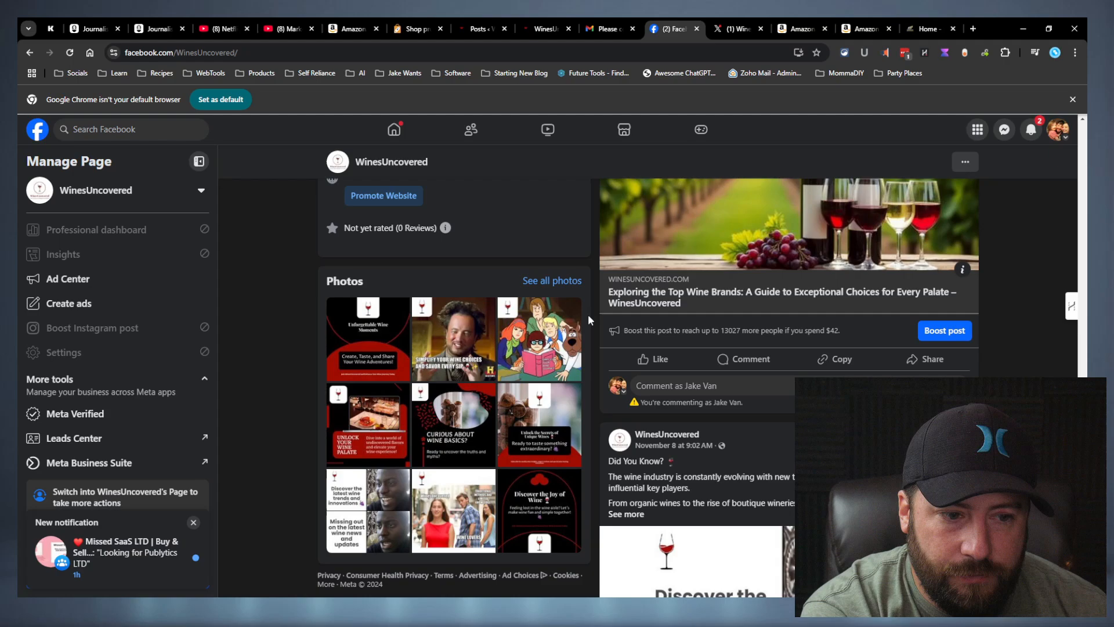
scroll(589, 319, up, 3)
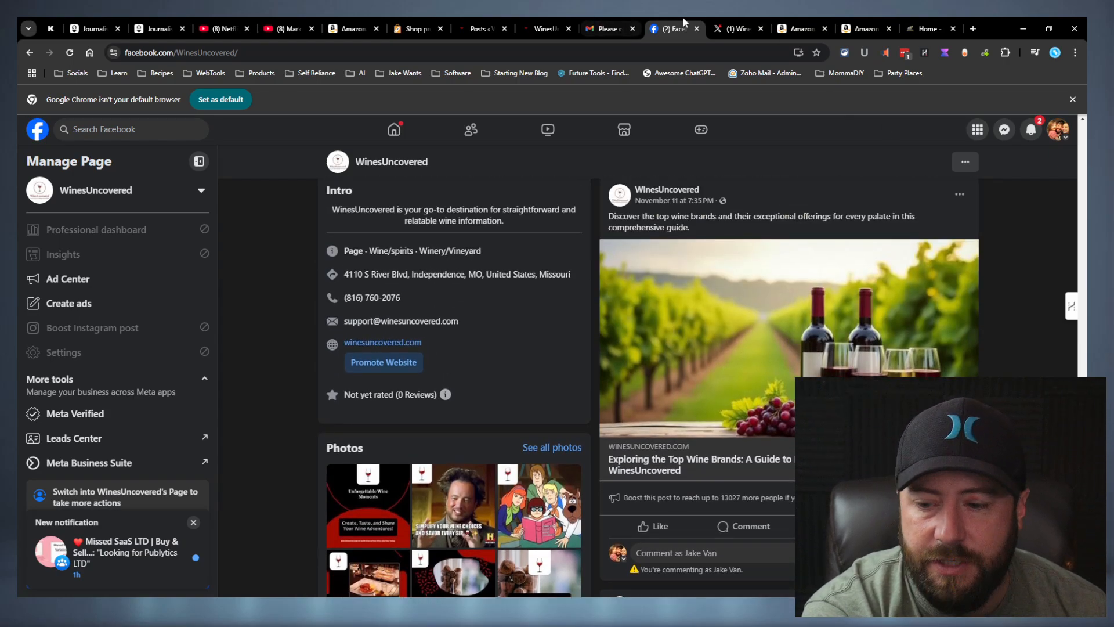
Return to Journalist AI, recheck Shares, and choose WinesUncovered as the website for a new AutoLinking audit
key(ctrl+3)
click(88, 287)
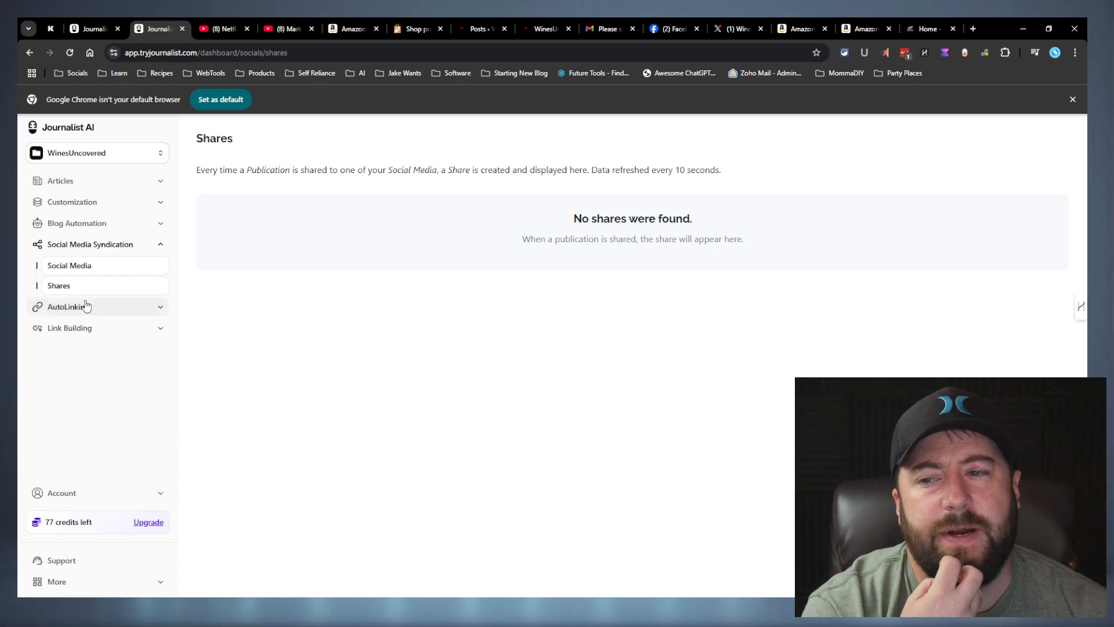
click(85, 306)
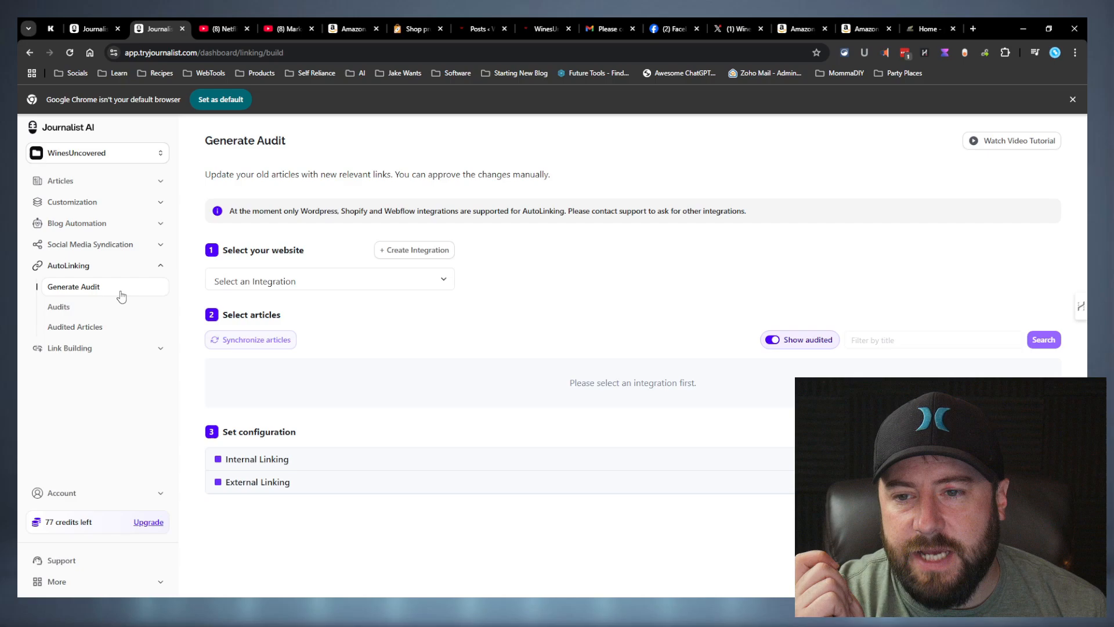
click(355, 287)
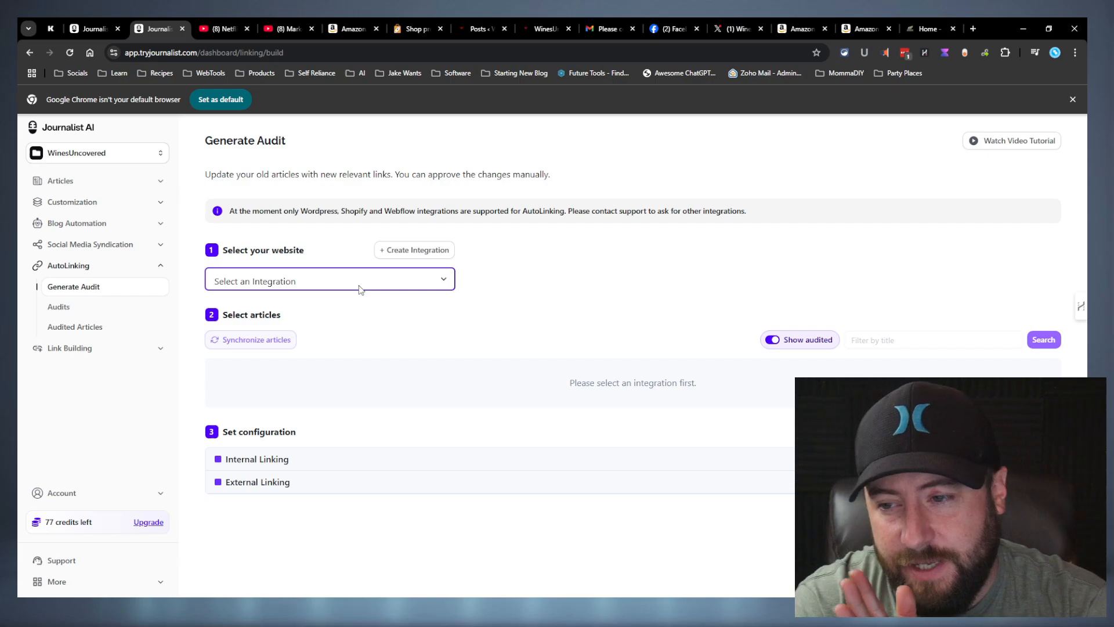
click(324, 316)
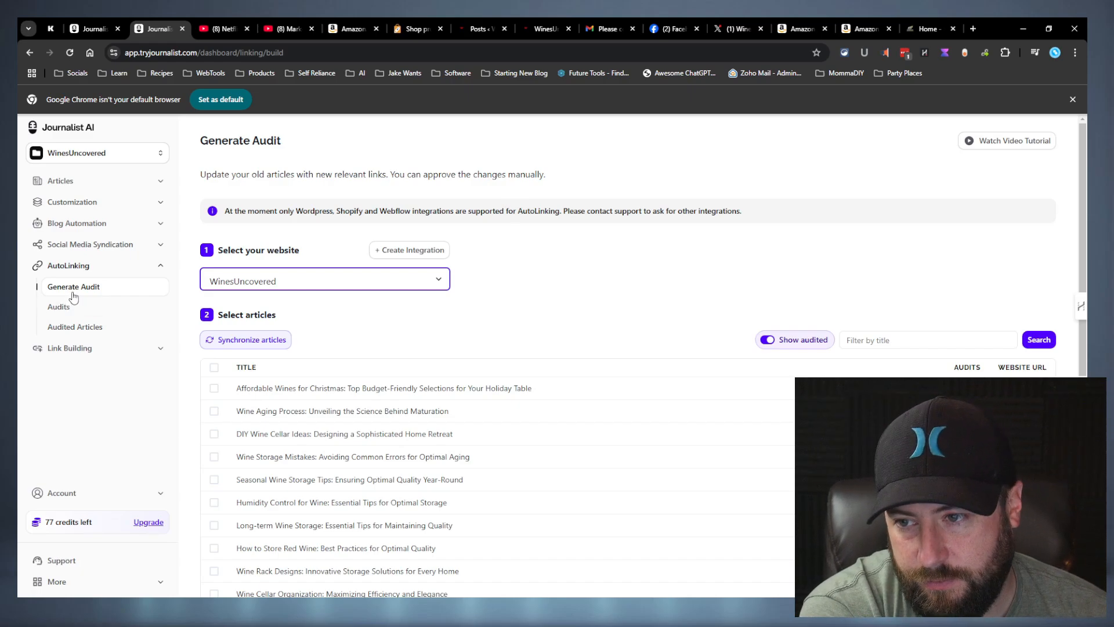
scroll(254, 228, down, 2)
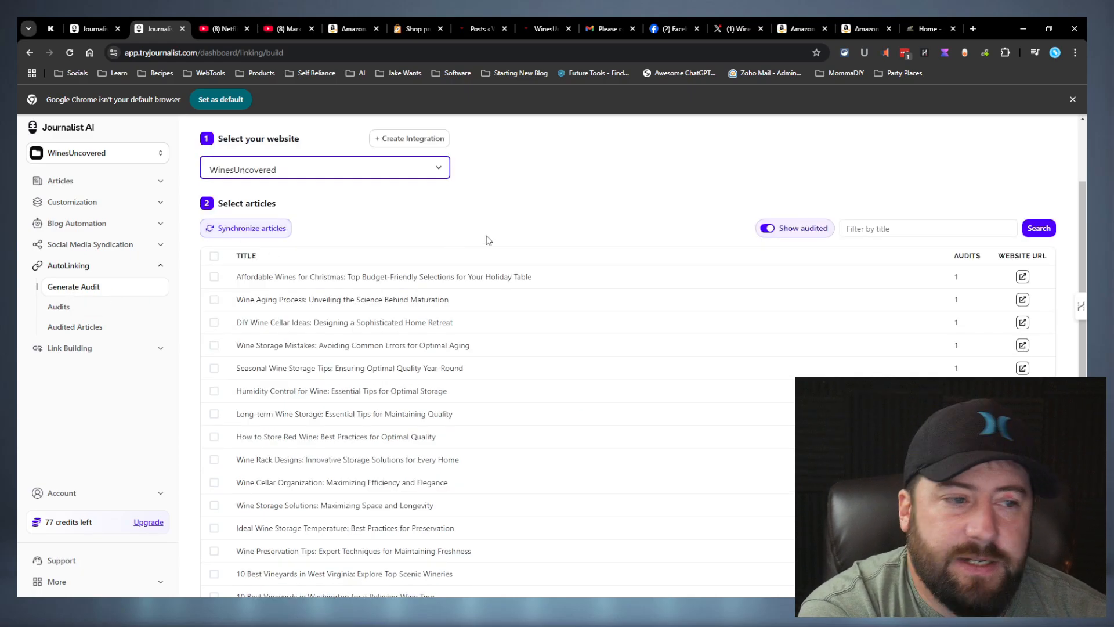
scroll(270, 410, down, 8)
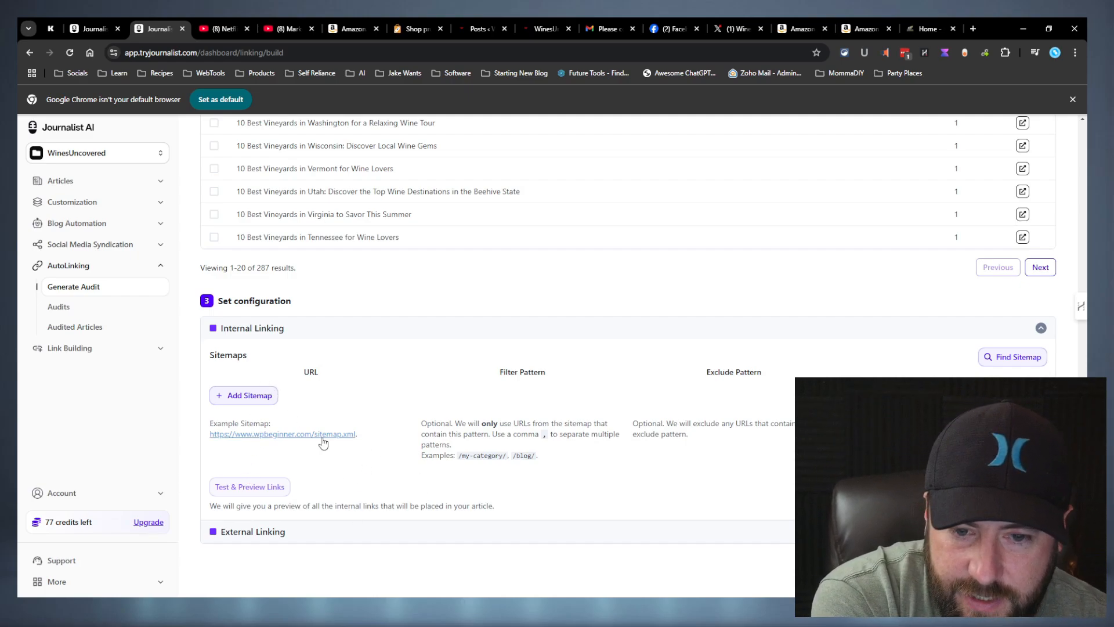
click(230, 407)
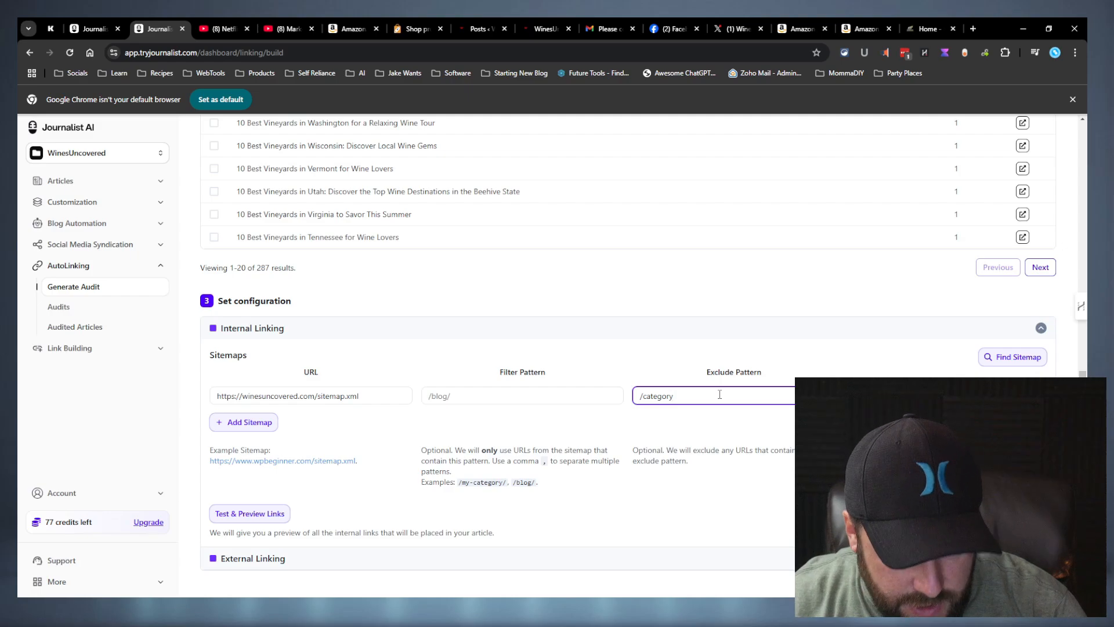
text(/, /aut)
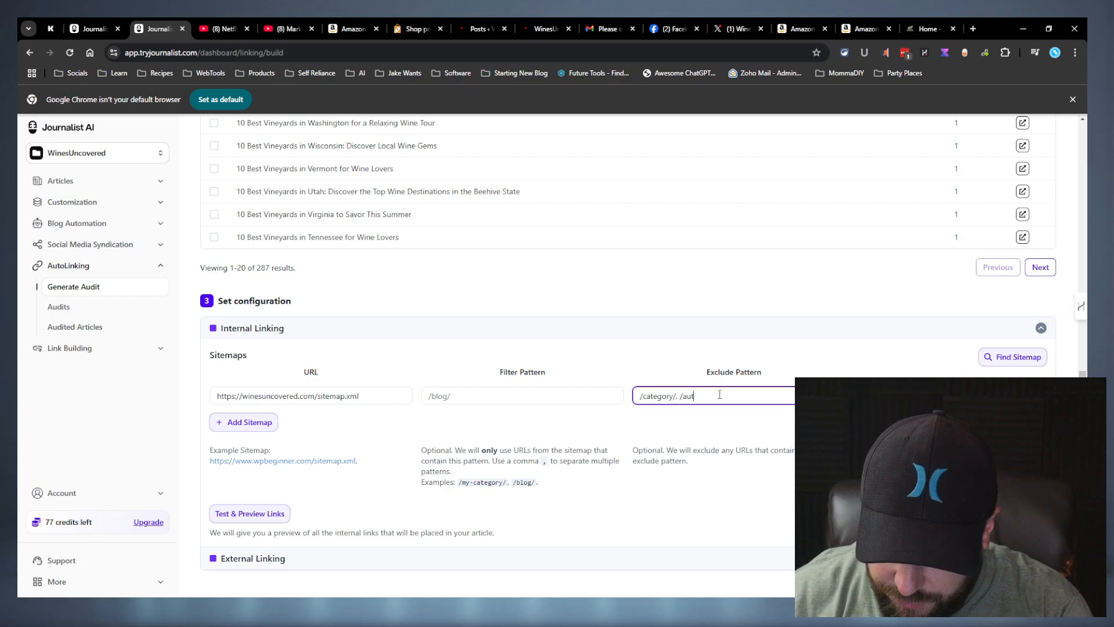
text(hor/, /tag/)
scroll(544, 401, down, 1)
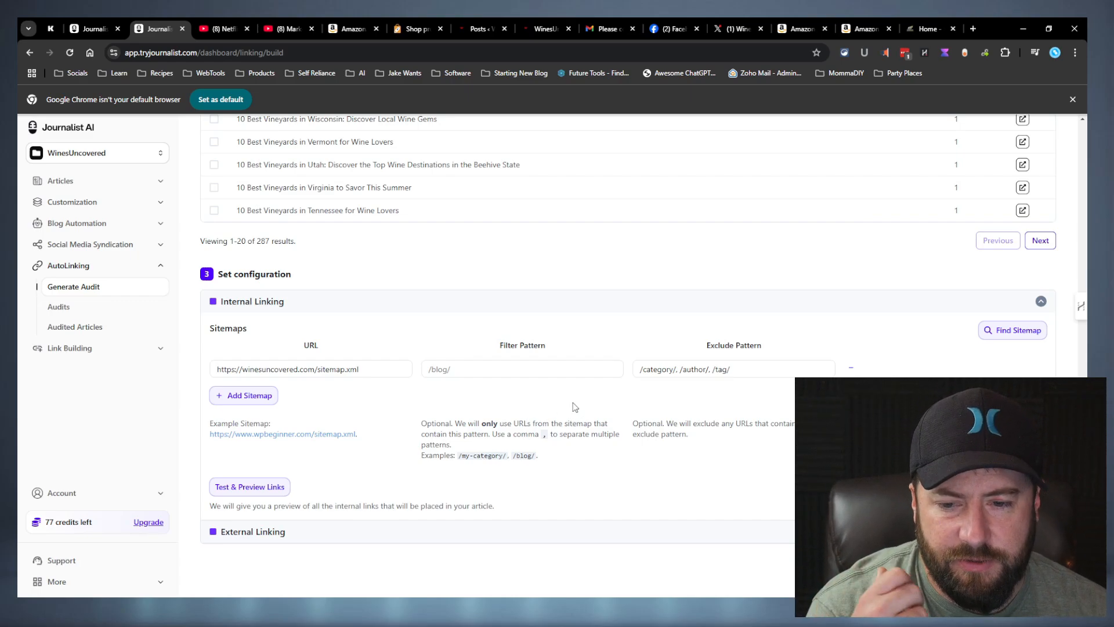
Check the External Linking options, select all articles on the first results page and generate the audit
click(331, 535)
scroll(340, 472, down, 4)
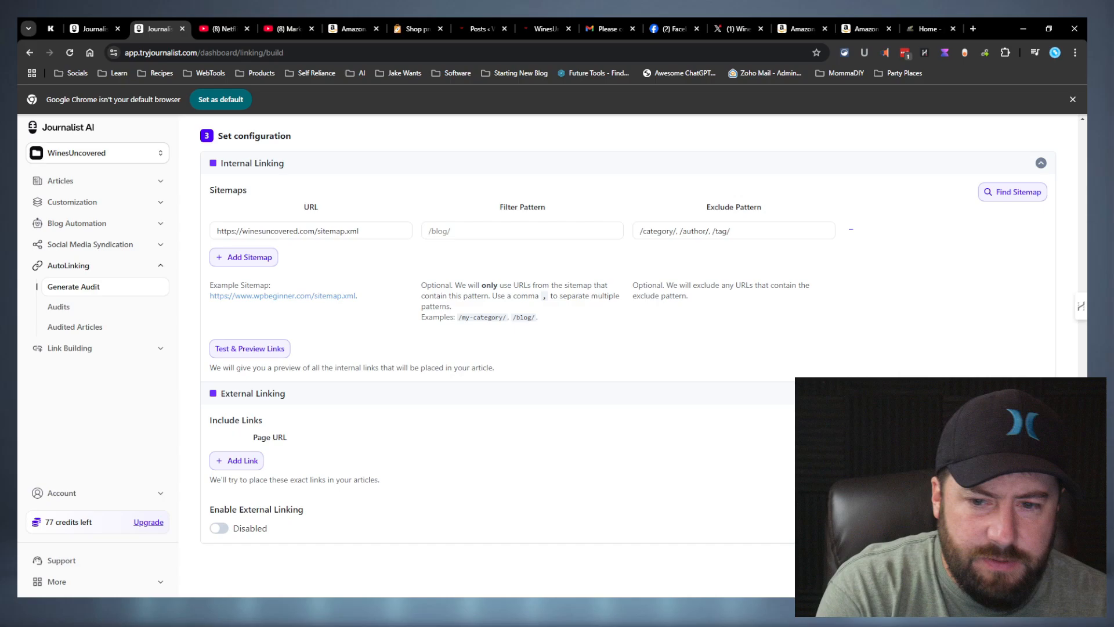
scroll(638, 354, up, 15)
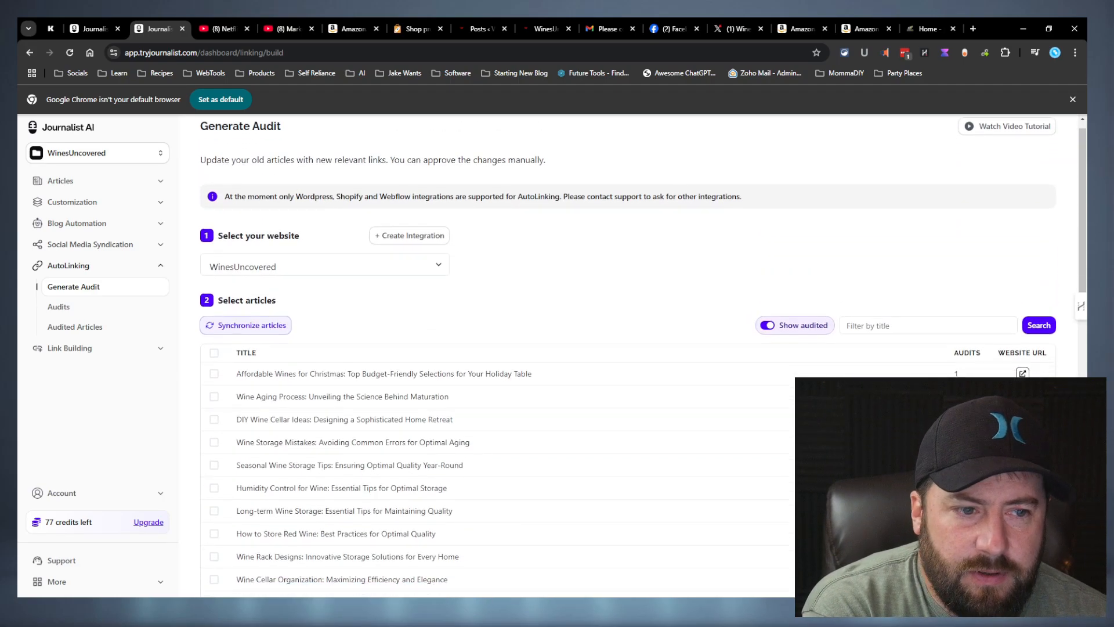
scroll(638, 354, down, 15)
scroll(628, 341, down, 1)
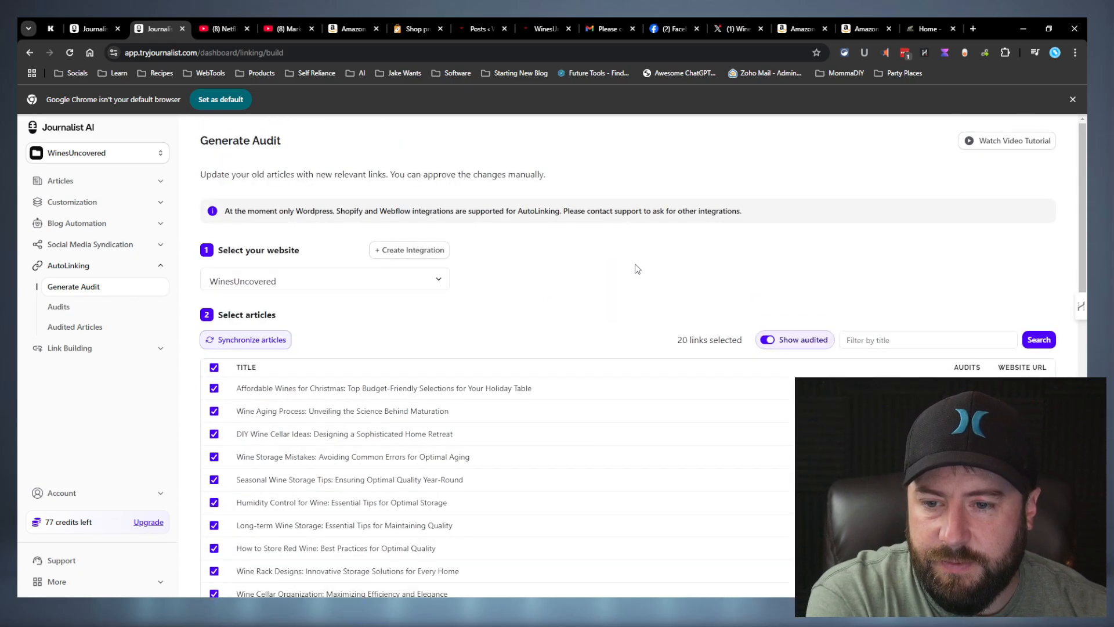
scroll(556, 451, down, 13)
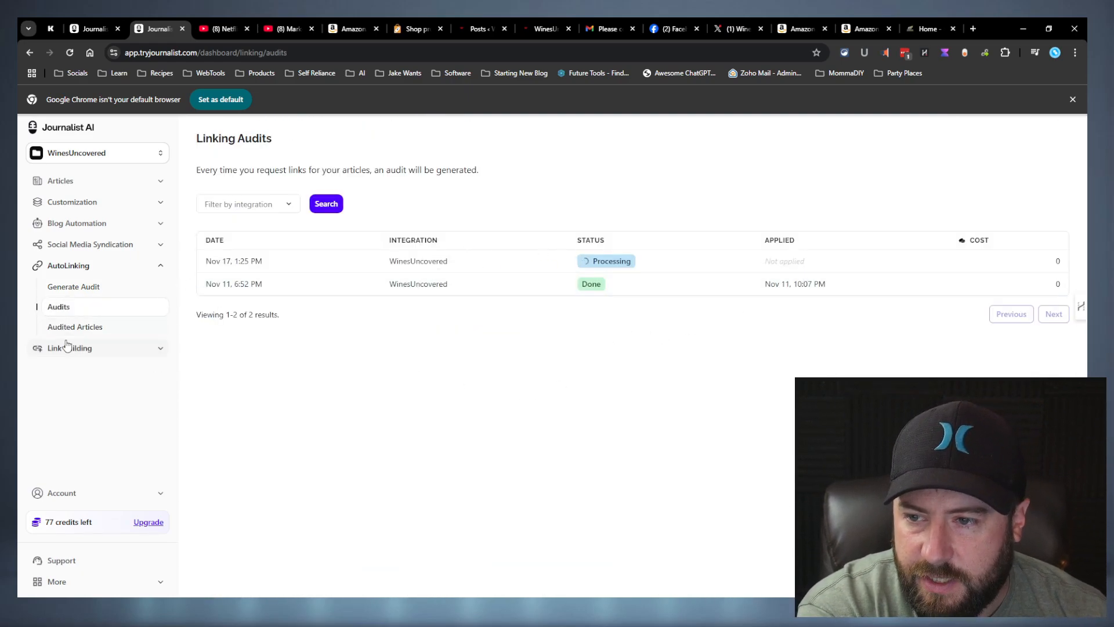
Check the Audited Articles and review the anchors and link suggestions of the Nov 11 audit
click(96, 330)
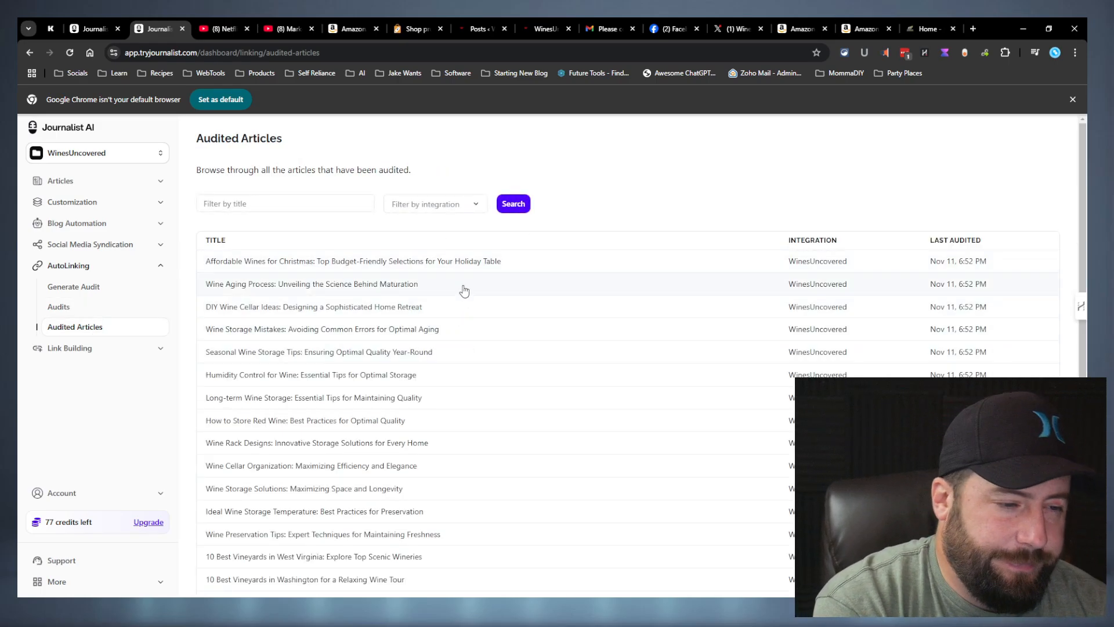
click(428, 261)
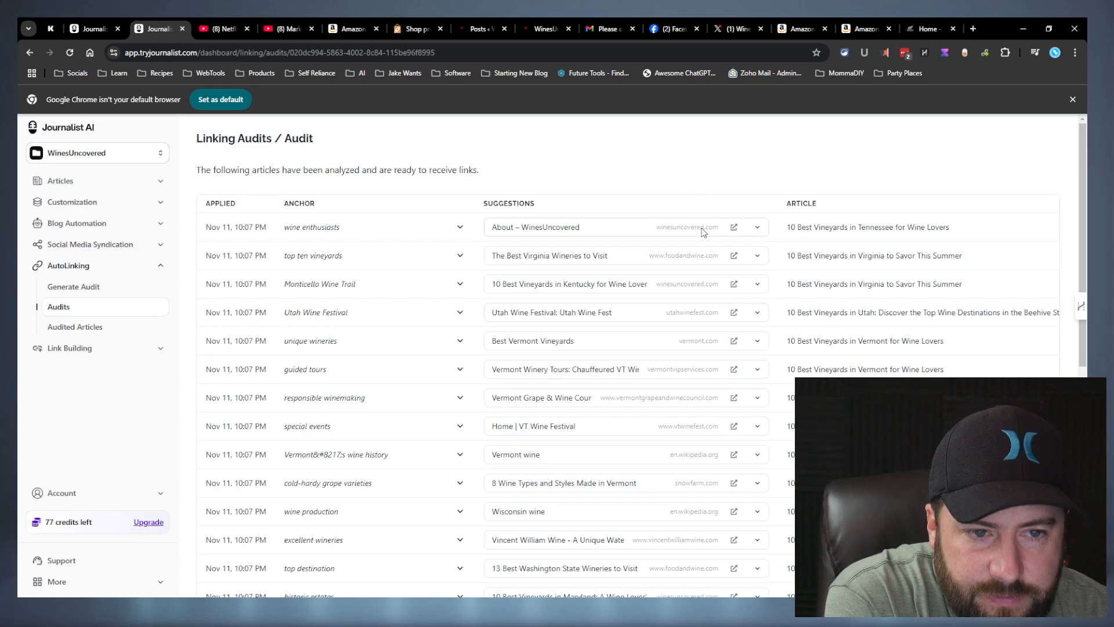
scroll(705, 337, down, 8)
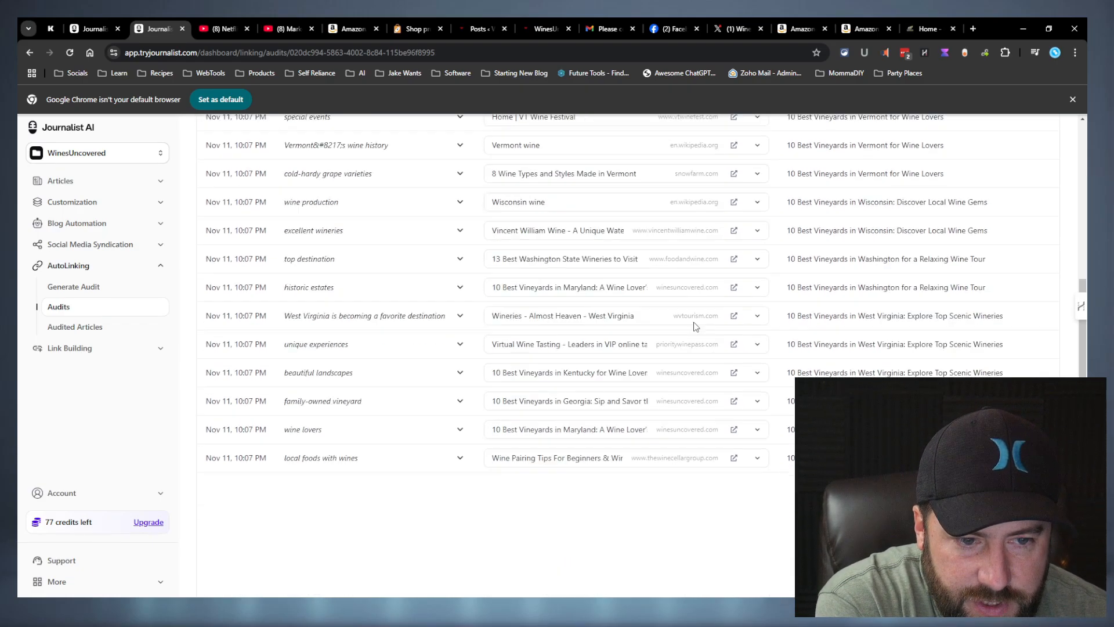
scroll(693, 325, up, 10)
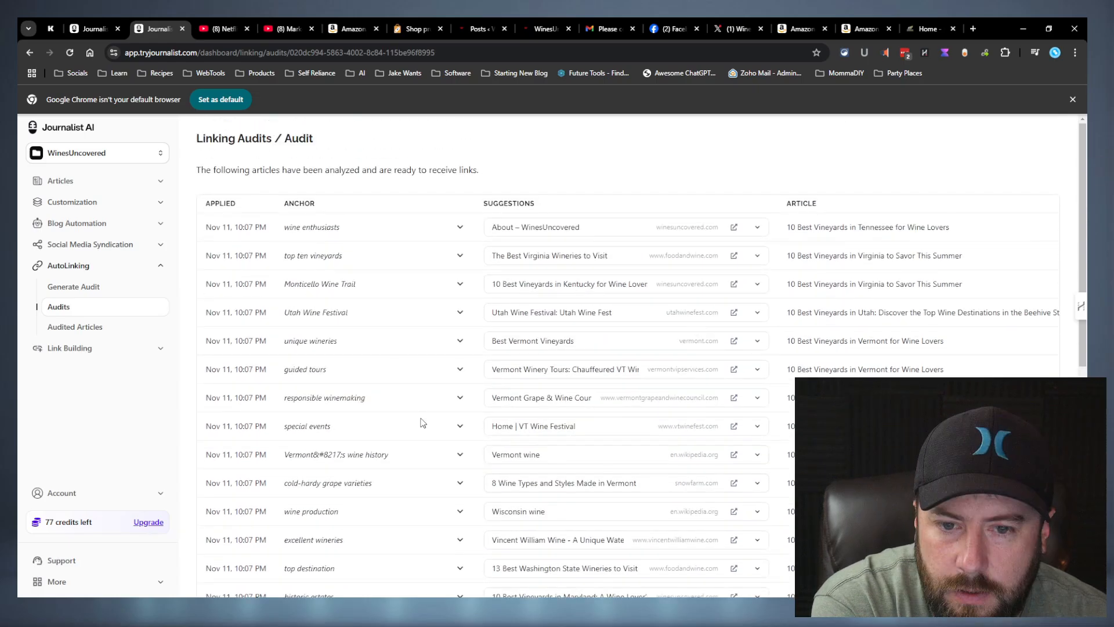
scroll(319, 325, down, 8)
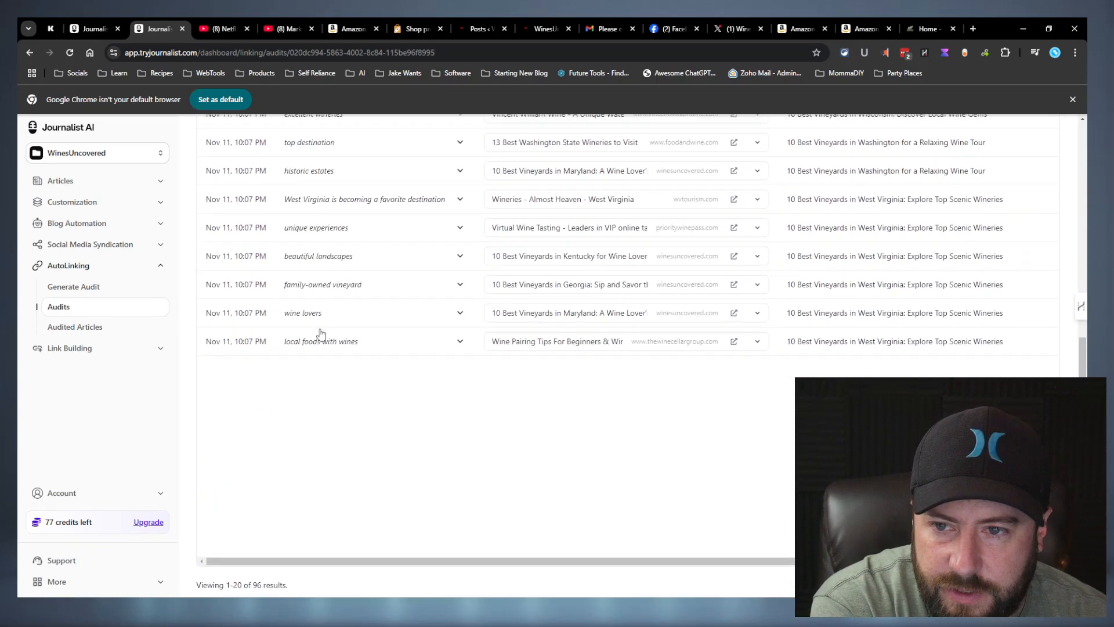
scroll(302, 313, up, 8)
scroll(294, 302, up, 2)
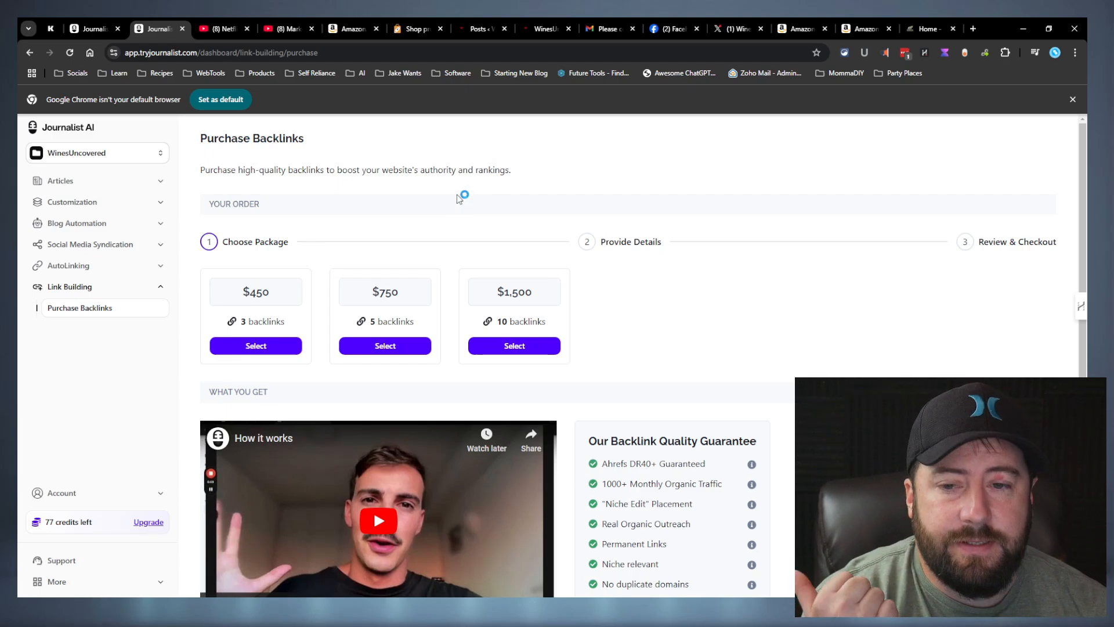
Examine the Purchase Backlinks packages and the items of the Backlink Quality Guarantee
scroll(292, 308, down, 1)
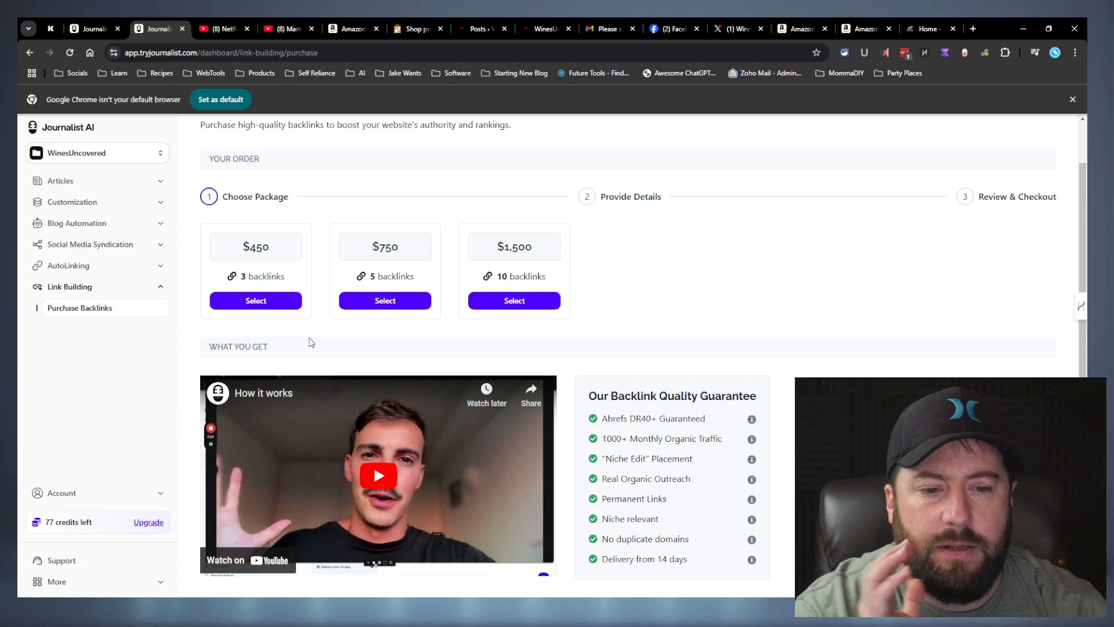
drag(707, 556, 601, 418)
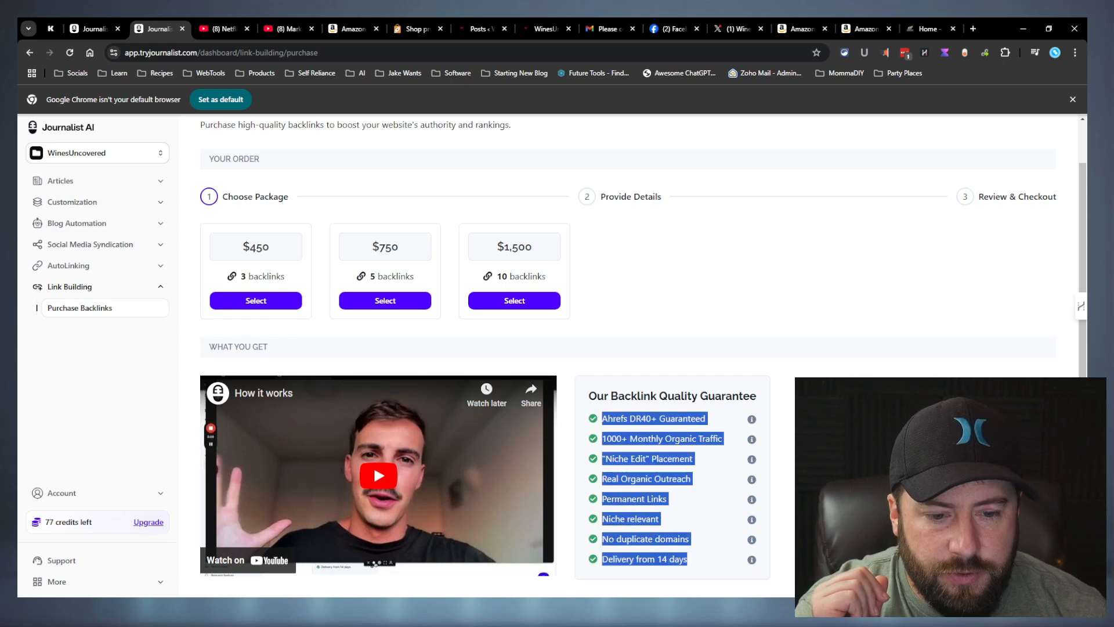
click(691, 540)
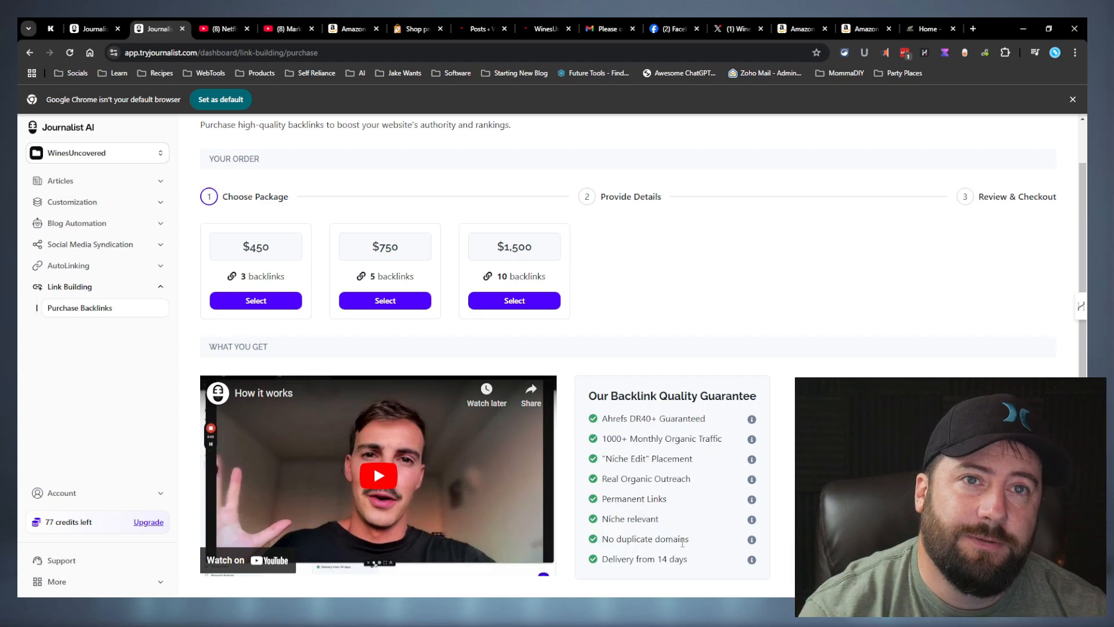
double_click(683, 542)
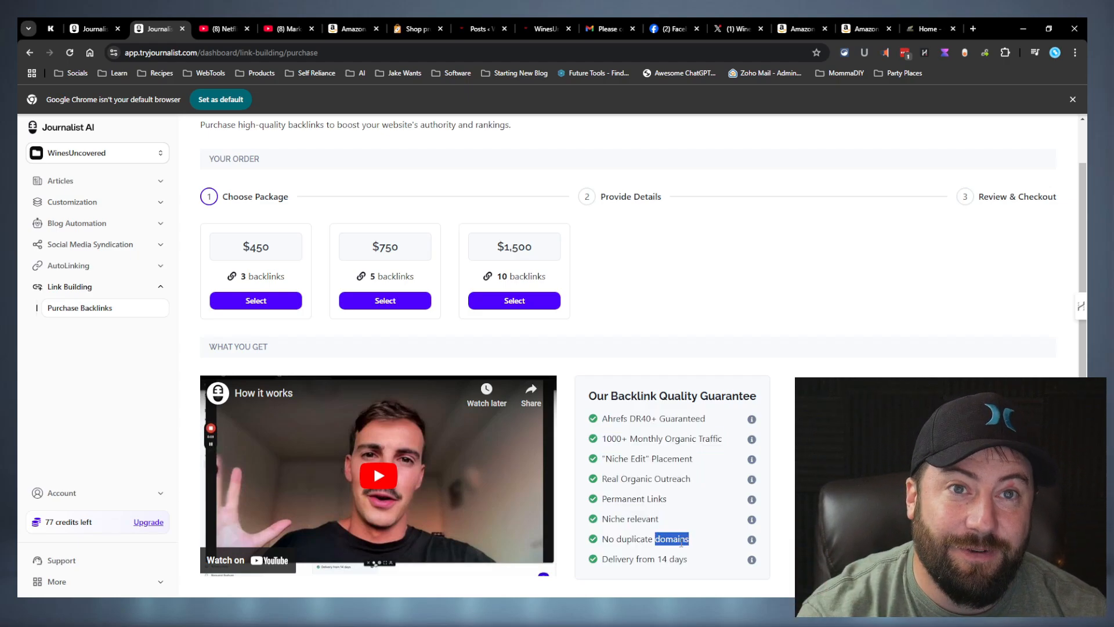
triple_click(681, 543)
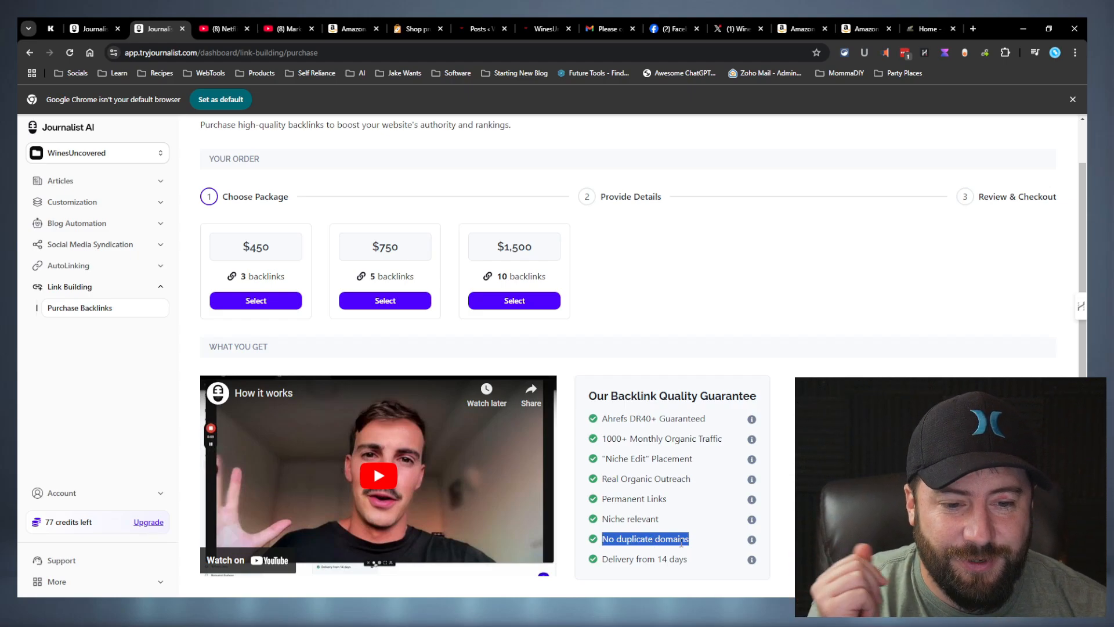
double_click(690, 438)
triple_click(690, 438)
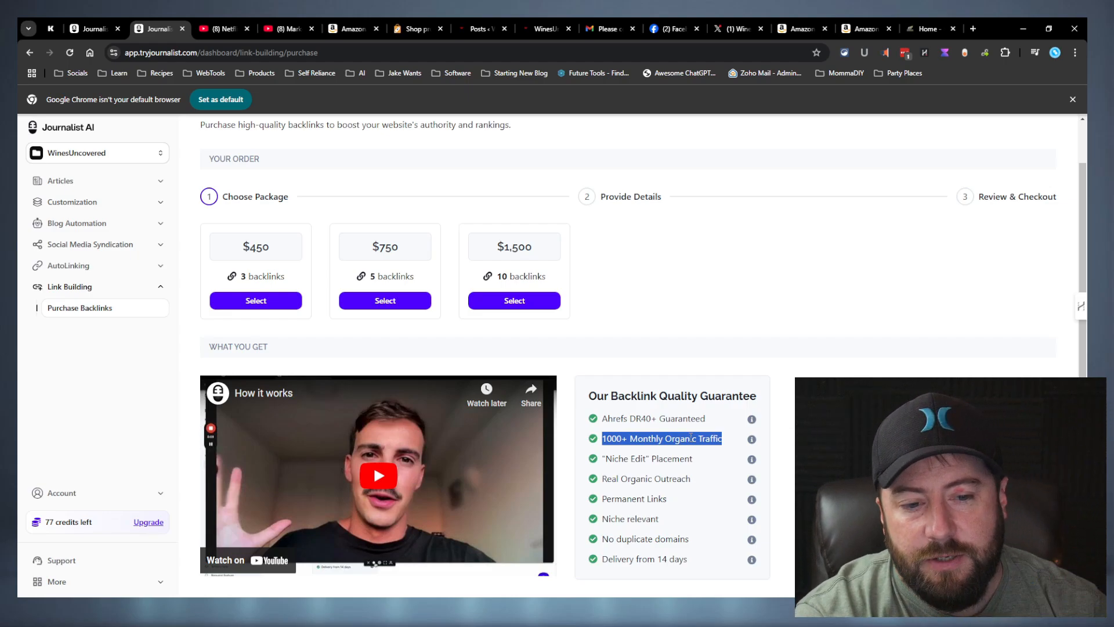
double_click(640, 418)
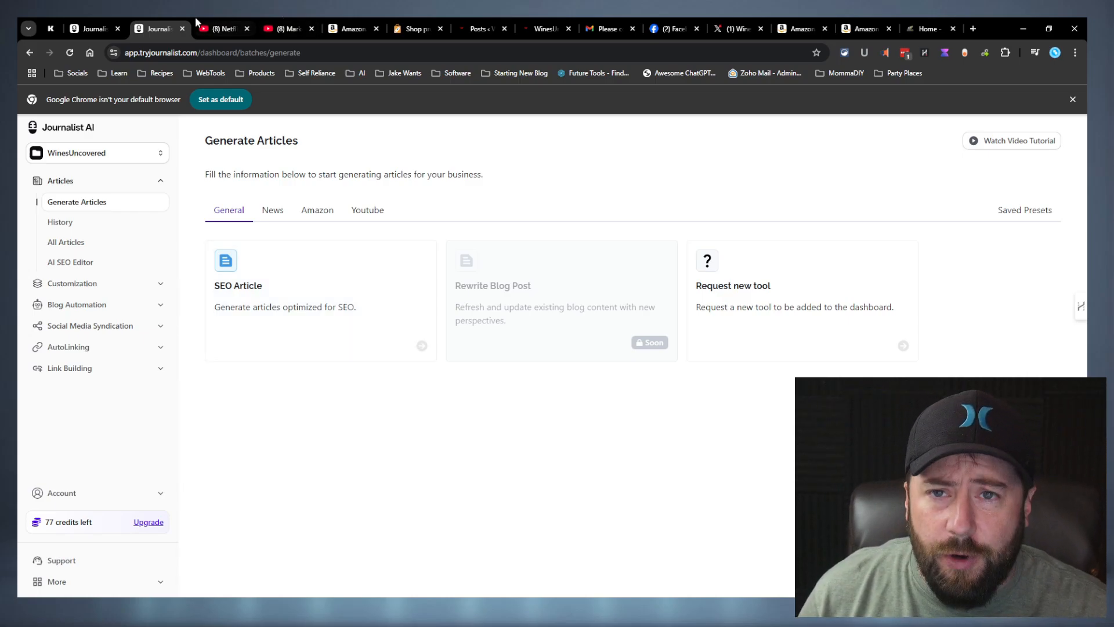
Switch to the WinesUncovered WordPress admin, look over the published posts and open the Writing settings
click(477, 28)
scroll(649, 402, down, 2)
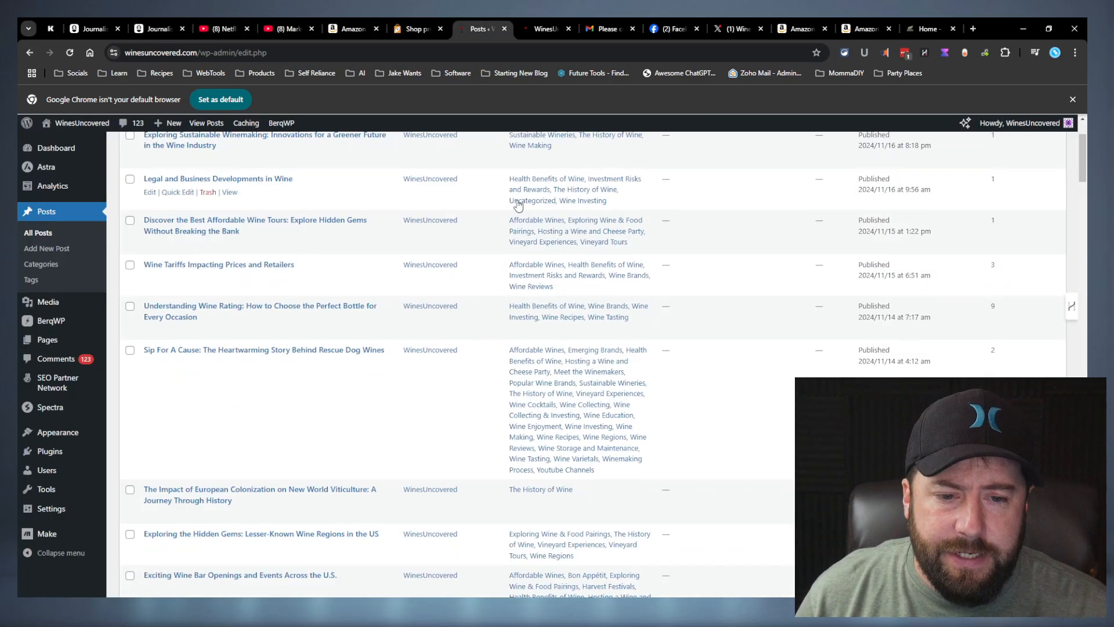
scroll(648, 402, up, 2)
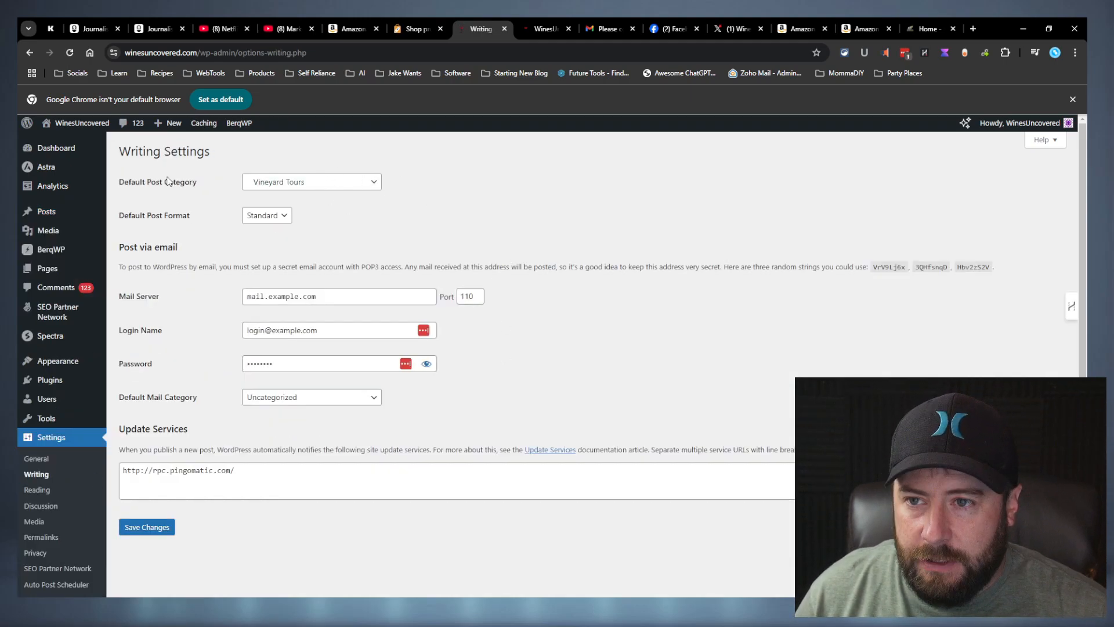
Set the Default Post Category to Meet the Winemakers in the Writing settings
click(278, 185)
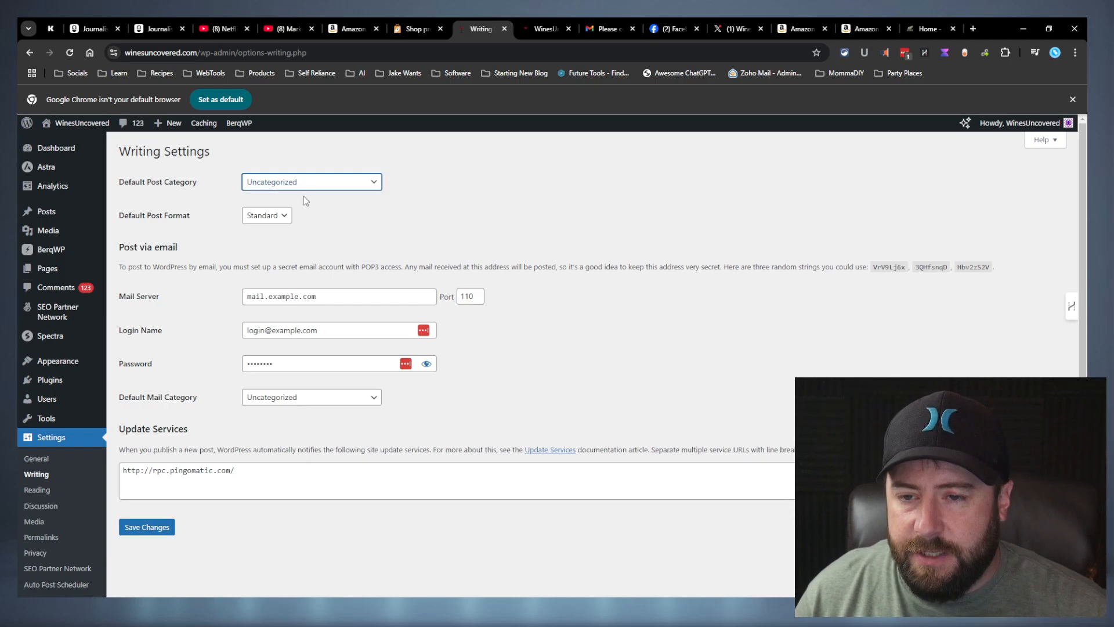
click(321, 287)
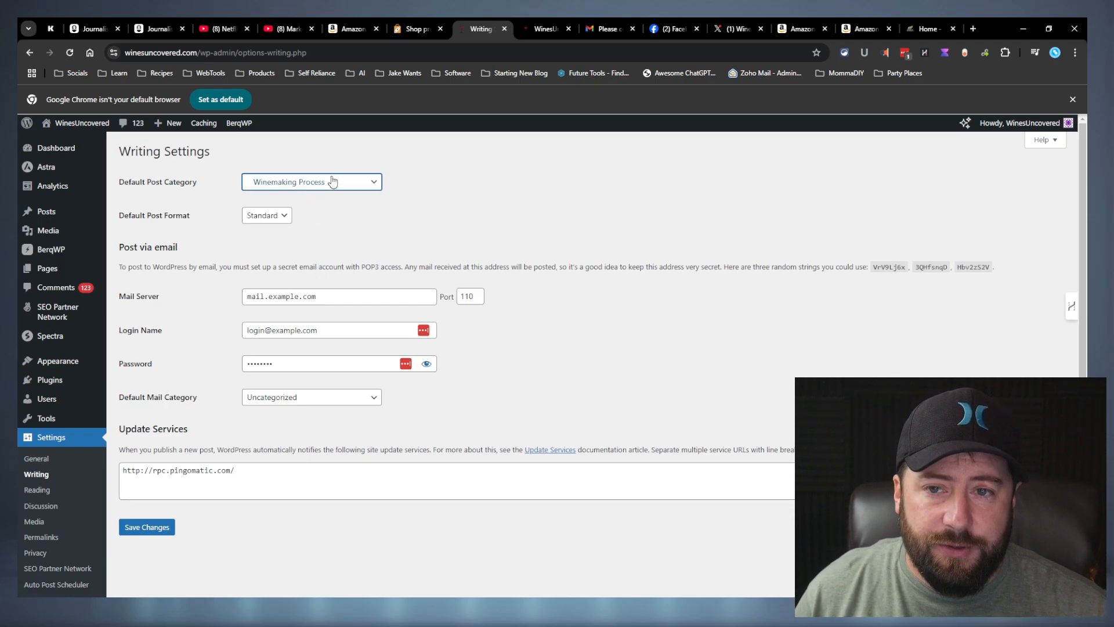
click(328, 250)
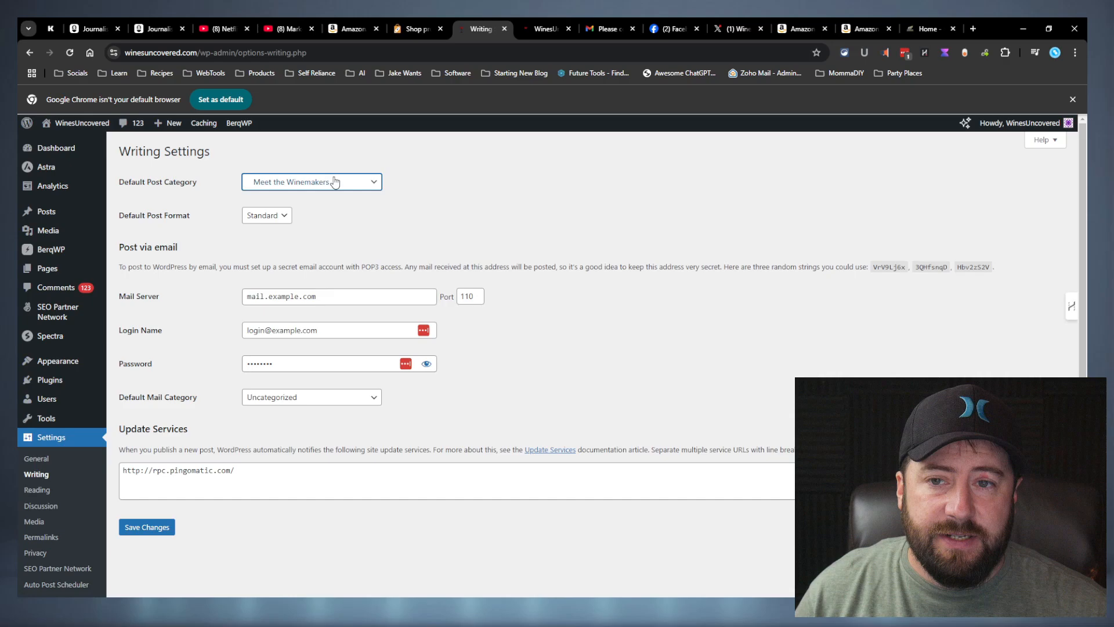
click(488, 203)
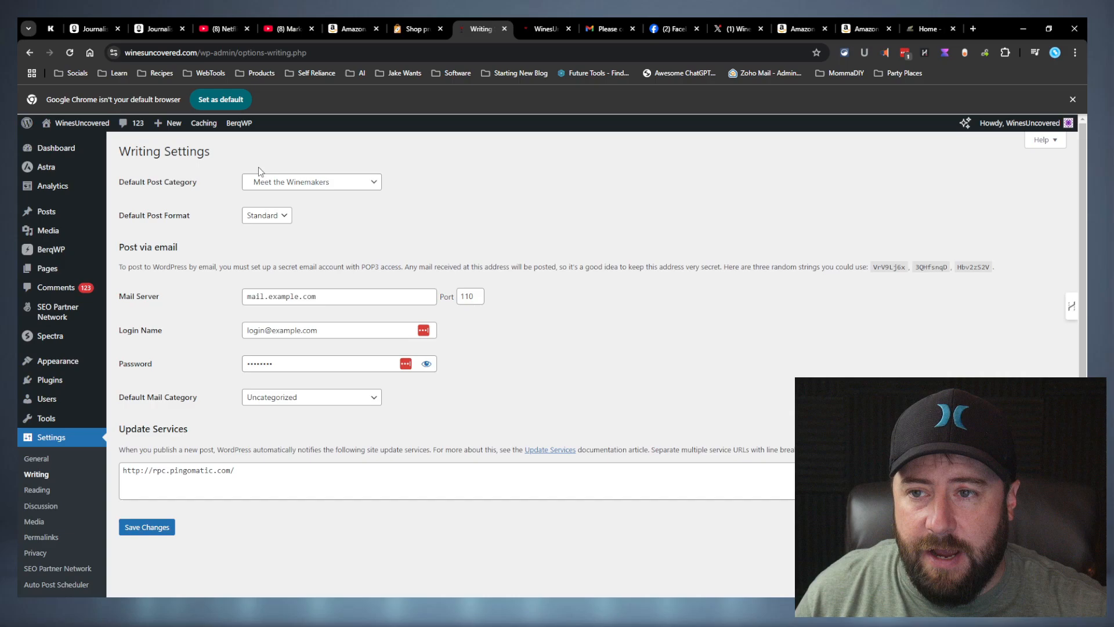
click(324, 188)
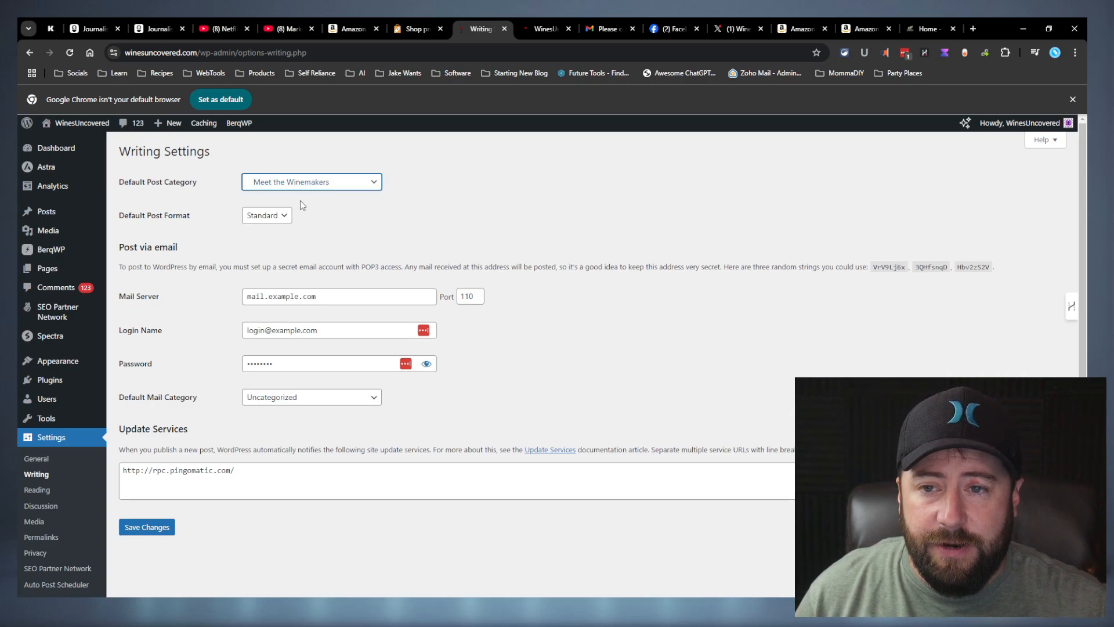
Switch to Journalist AI's Generate Articles page and compare the General and News article tools
click(158, 29)
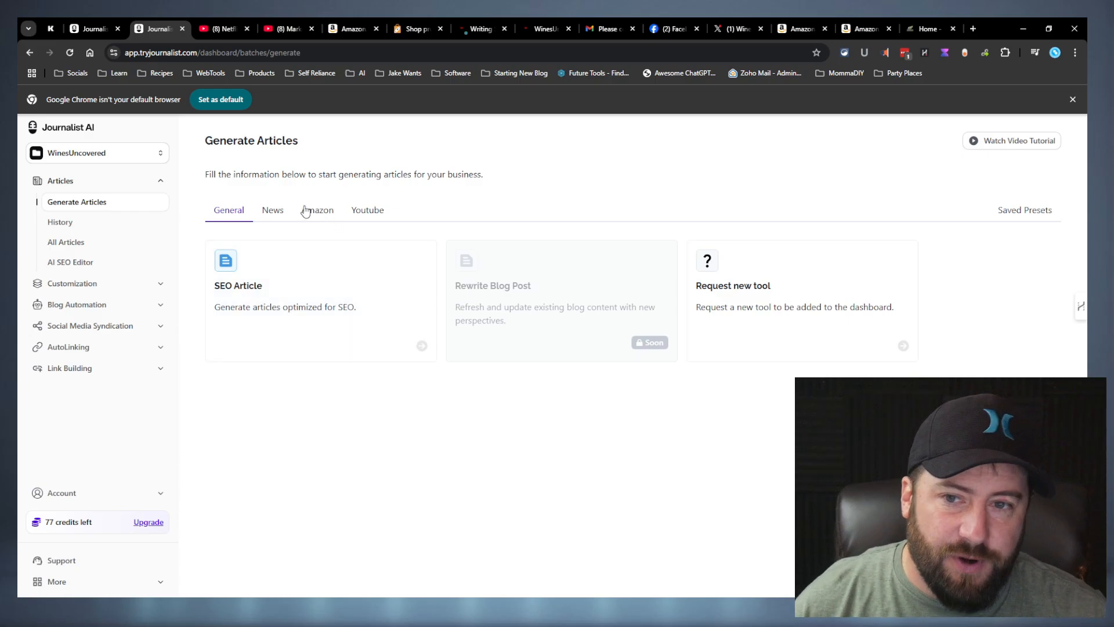
click(266, 214)
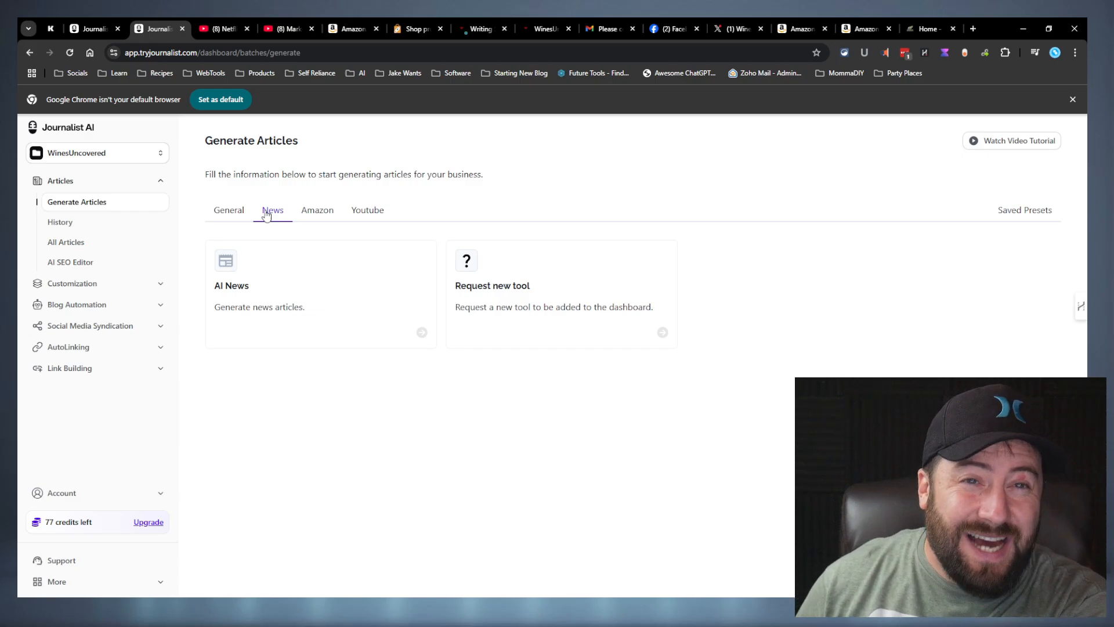
click(228, 211)
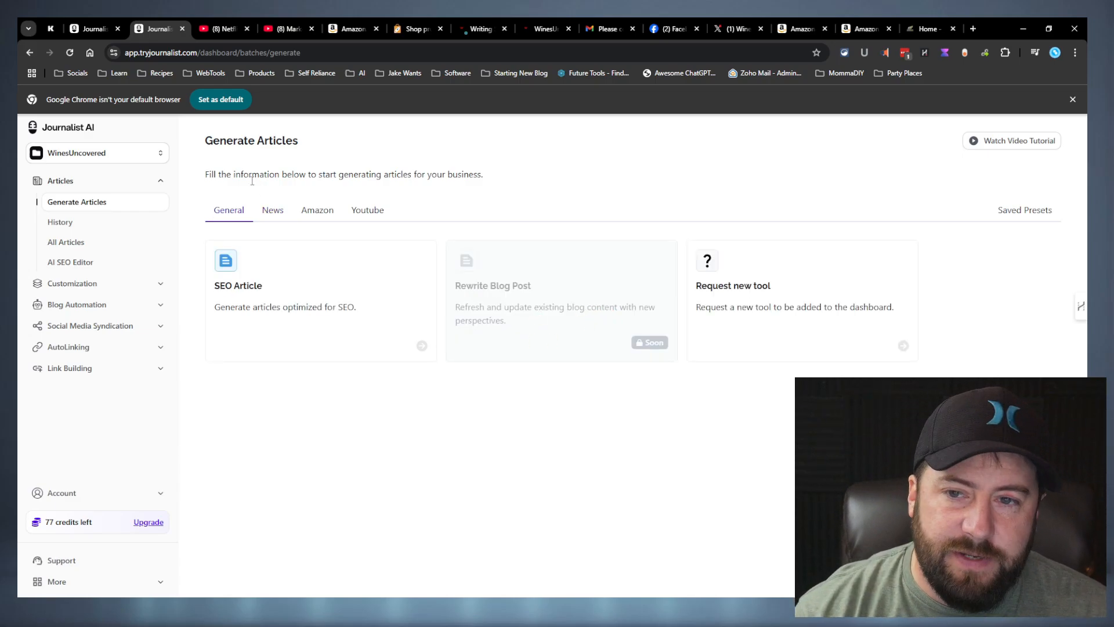
click(272, 210)
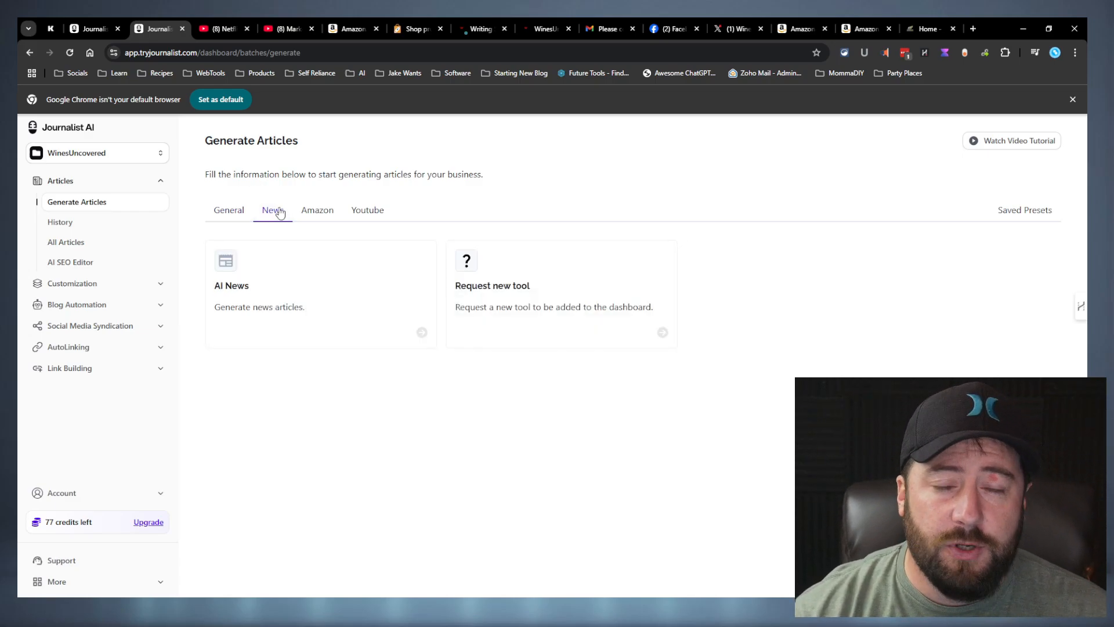
click(242, 212)
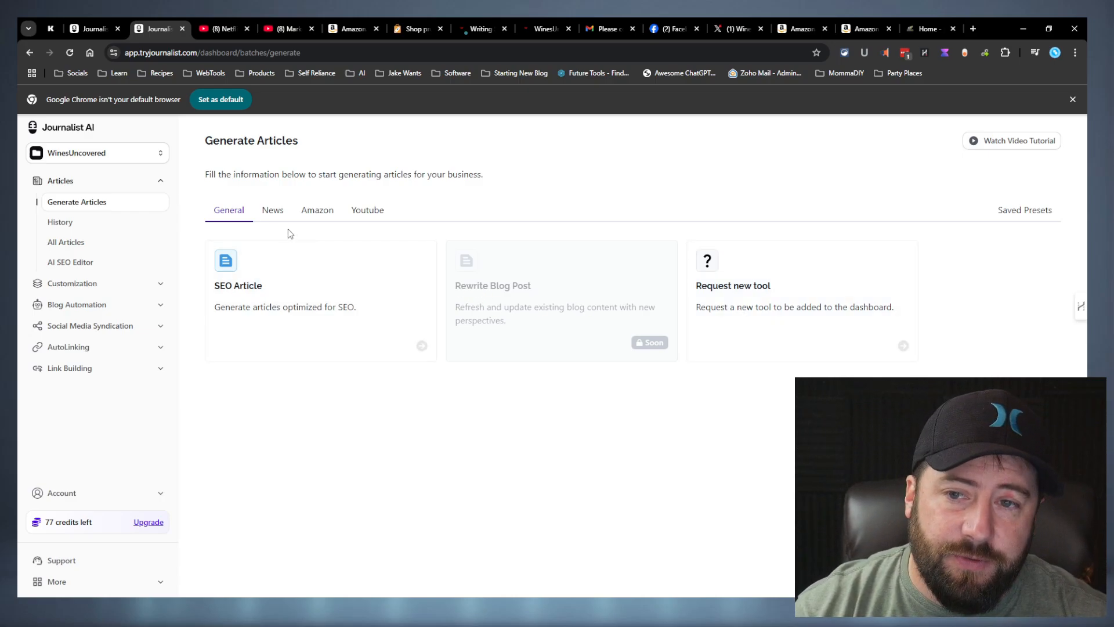
click(274, 216)
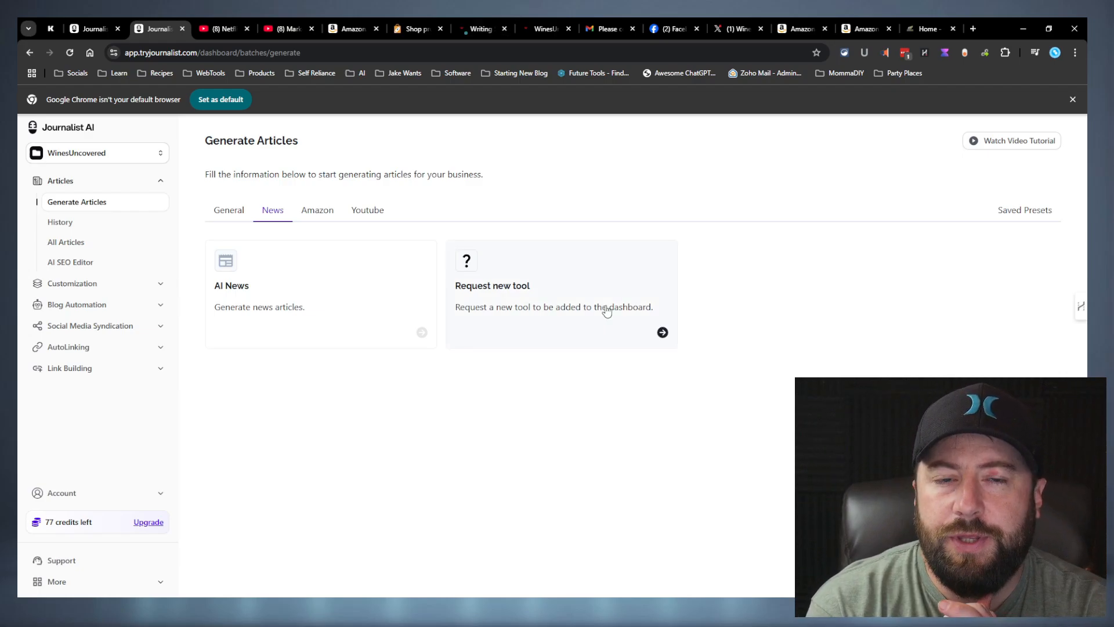
Open the AI News generator and check its Sources, Images, Auto-Translate and Content options
click(328, 277)
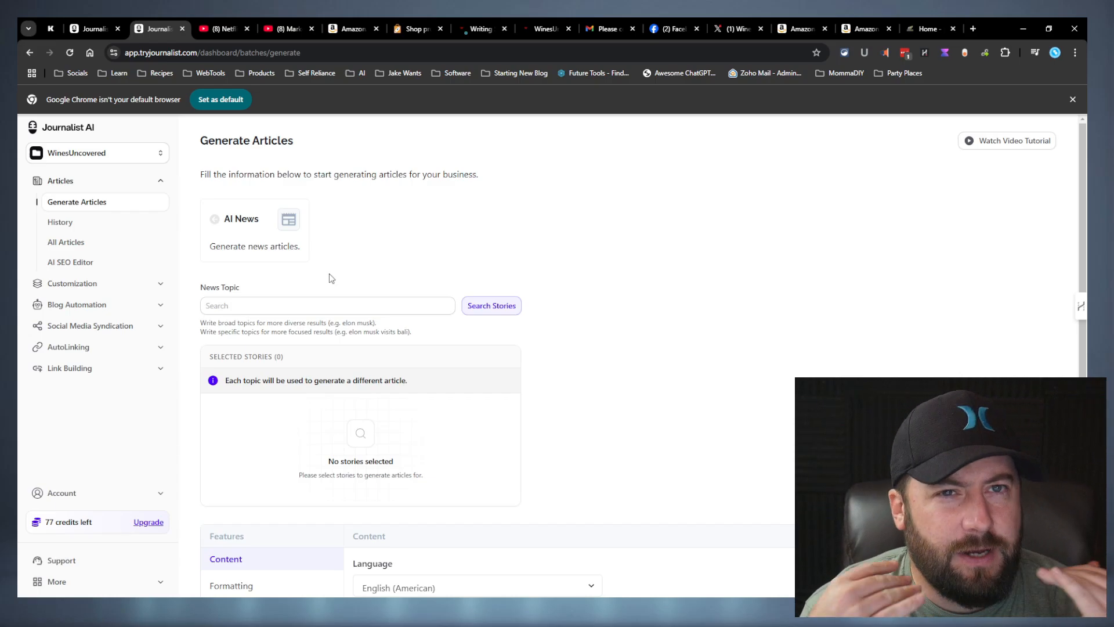
scroll(329, 273, down, 3)
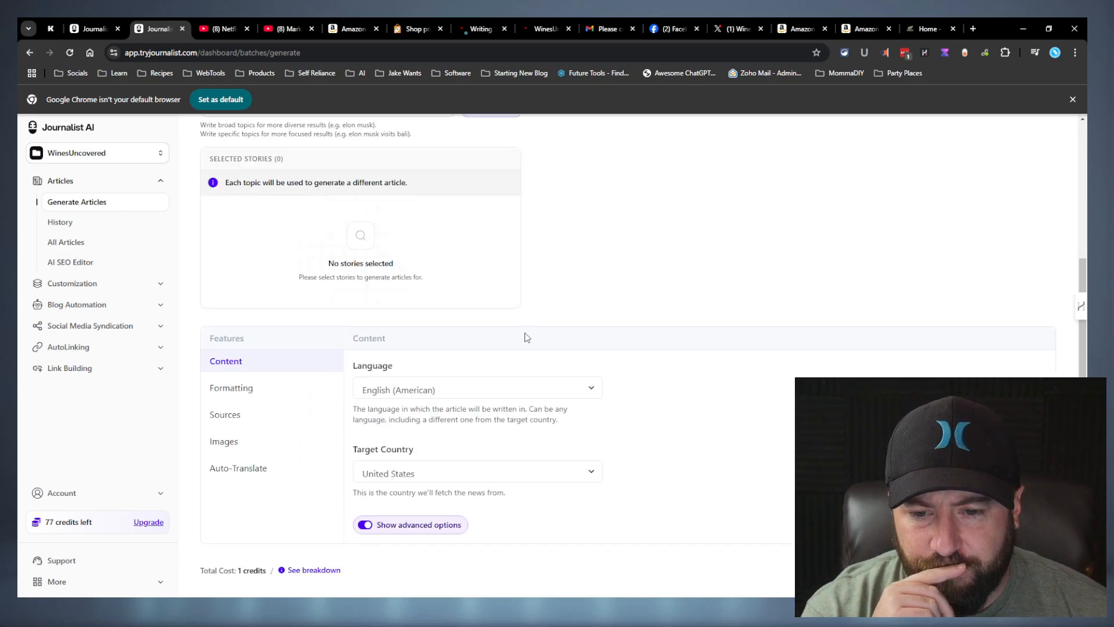
click(232, 415)
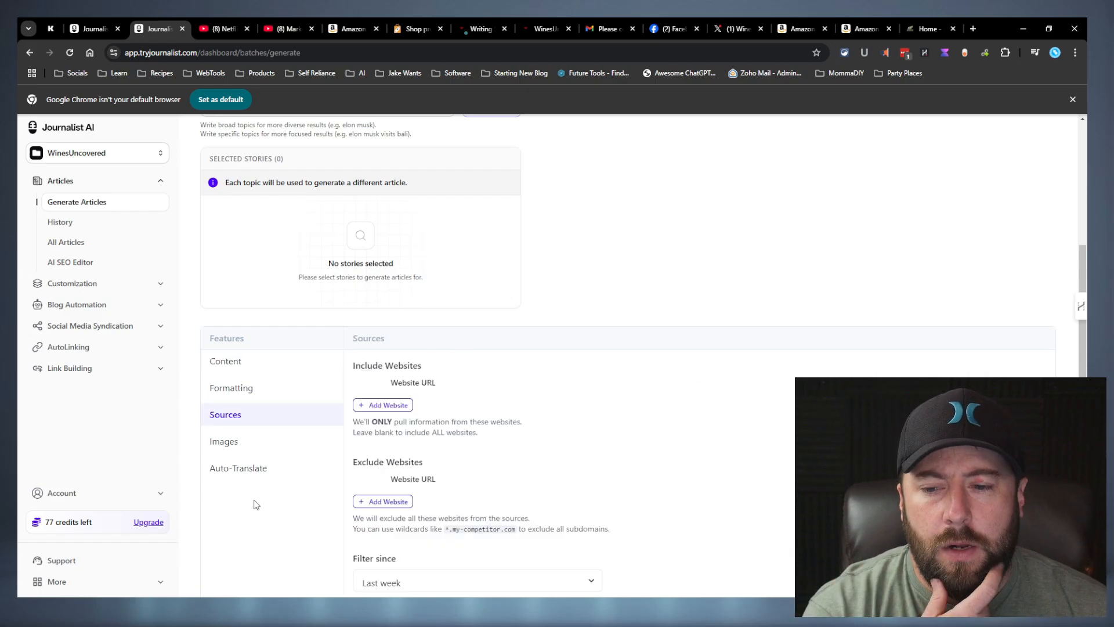
click(271, 450)
click(261, 487)
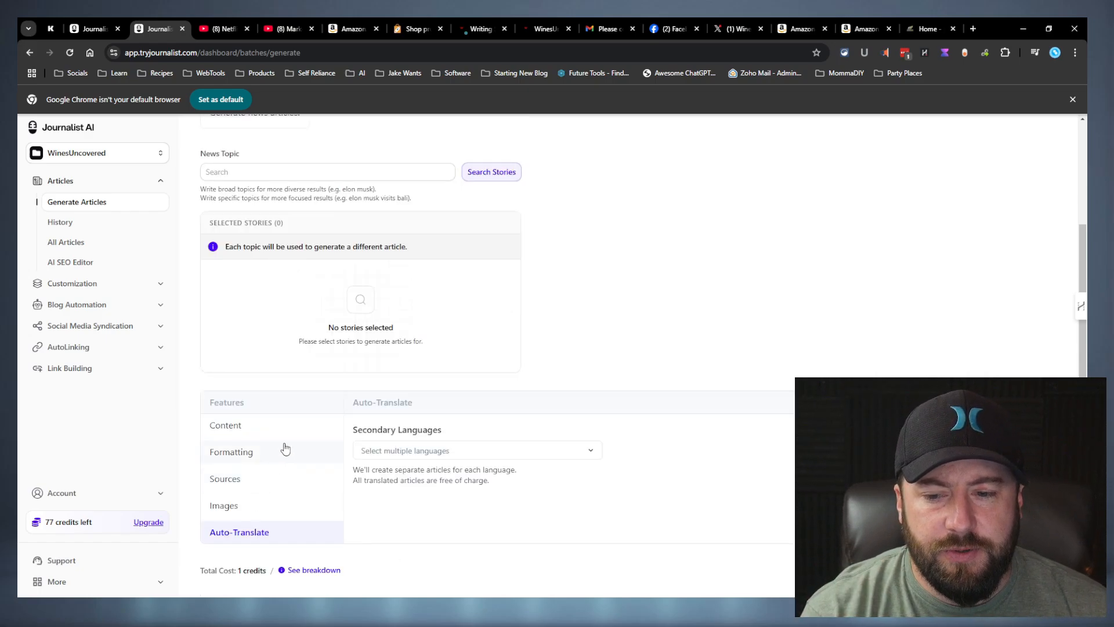
click(243, 436)
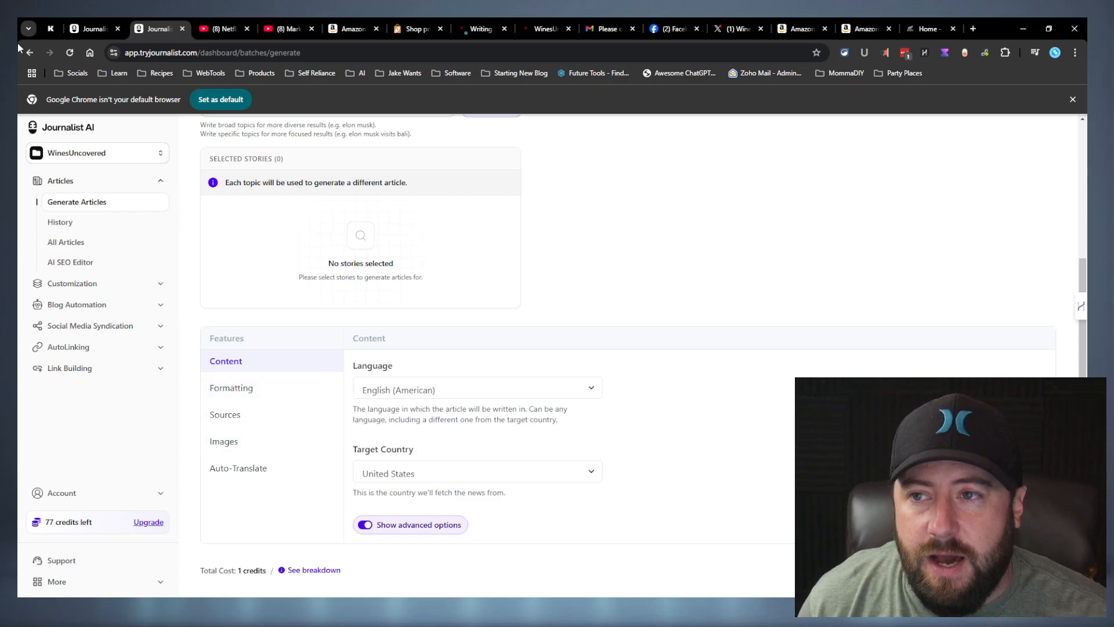
Open the Amazon Single Product Review tool and examine its product URL, tracking ID and content language fields
click(30, 54)
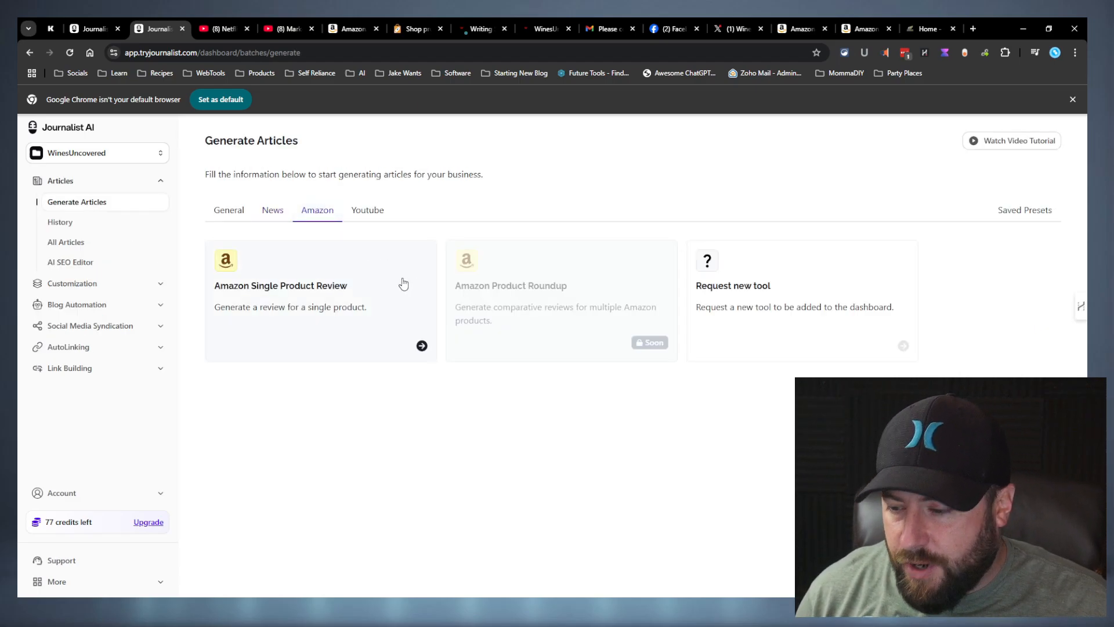
click(405, 283)
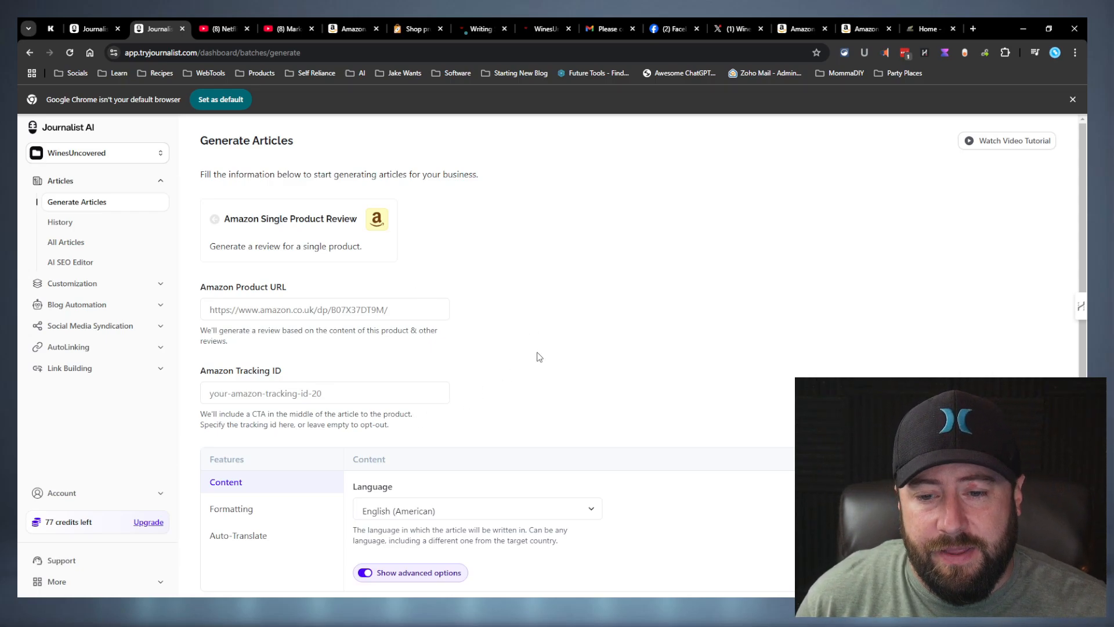
scroll(544, 330, down, 1)
scroll(544, 337, down, 1)
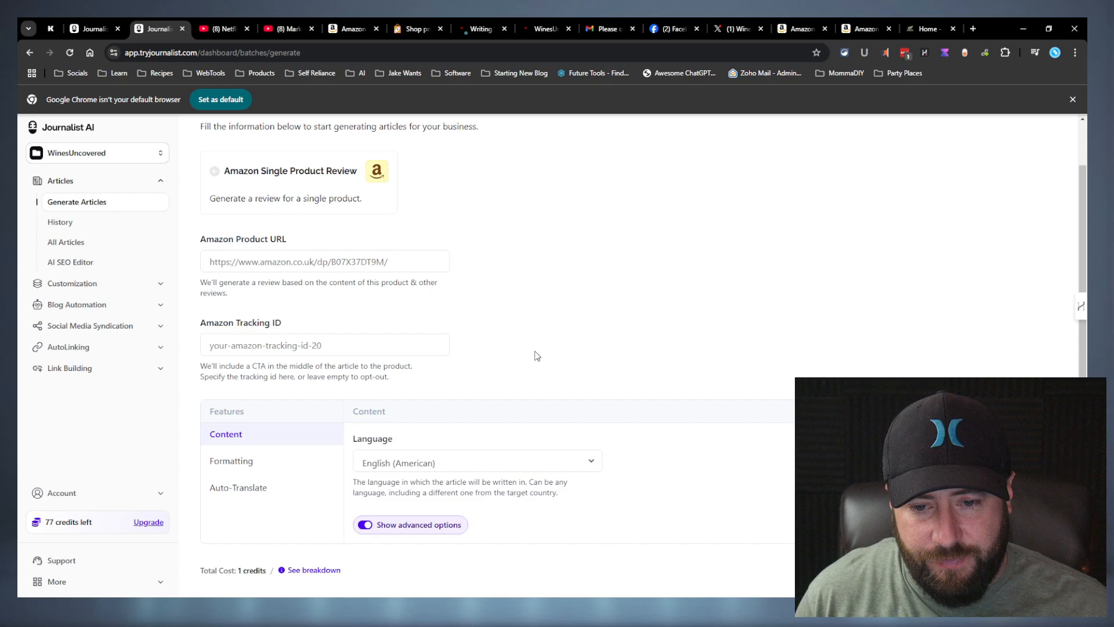
click(485, 434)
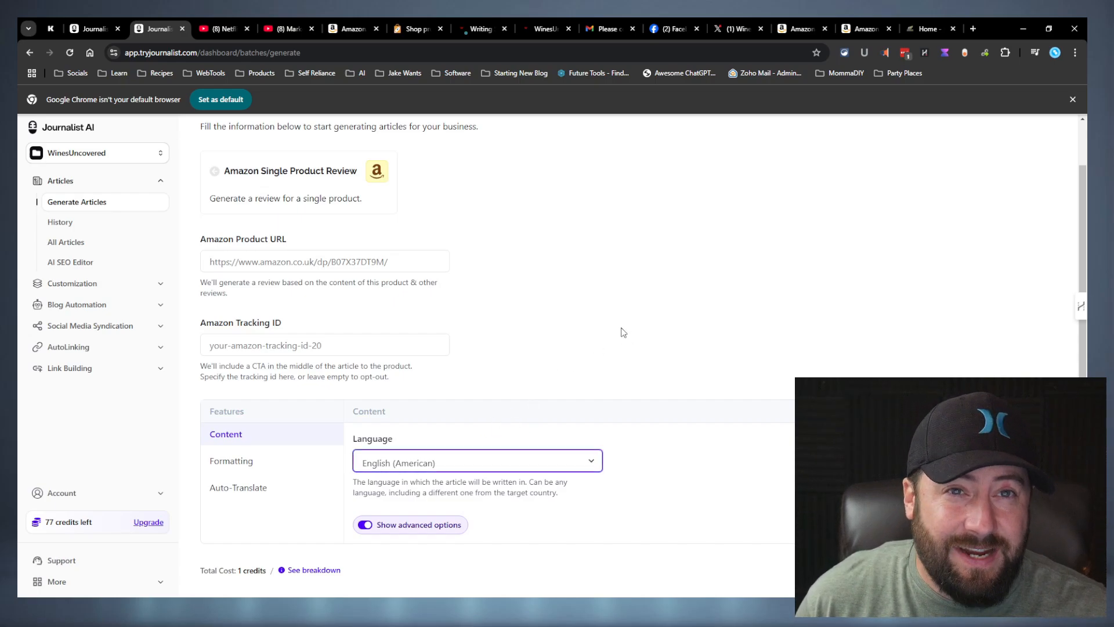
click(400, 265)
scroll(400, 264, down, 1)
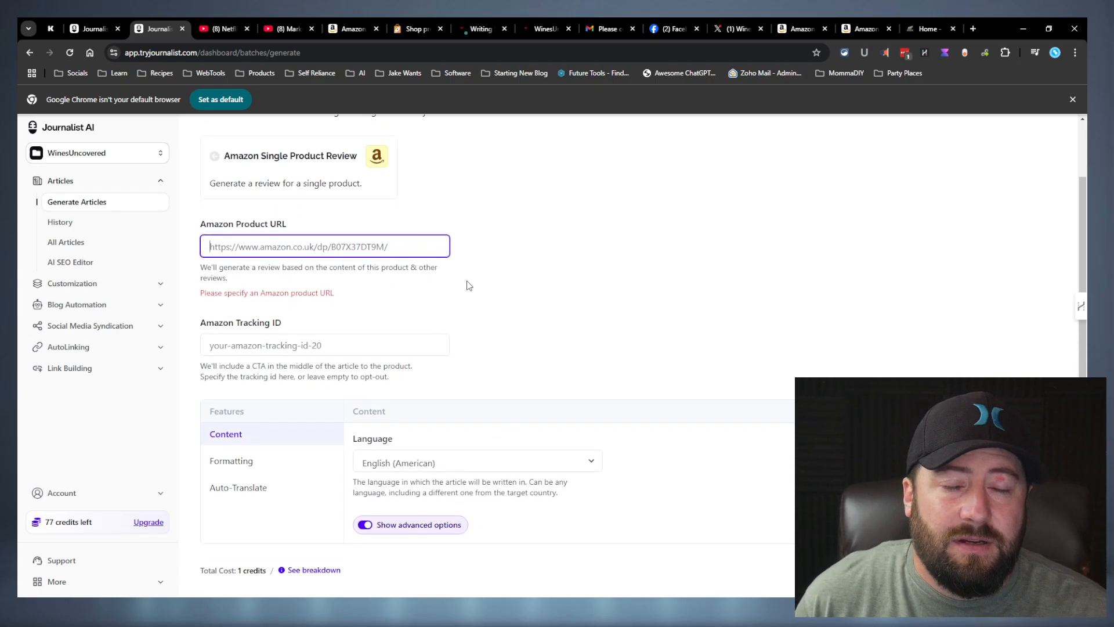
scroll(471, 286, up, 2)
scroll(493, 287, down, 2)
click(513, 285)
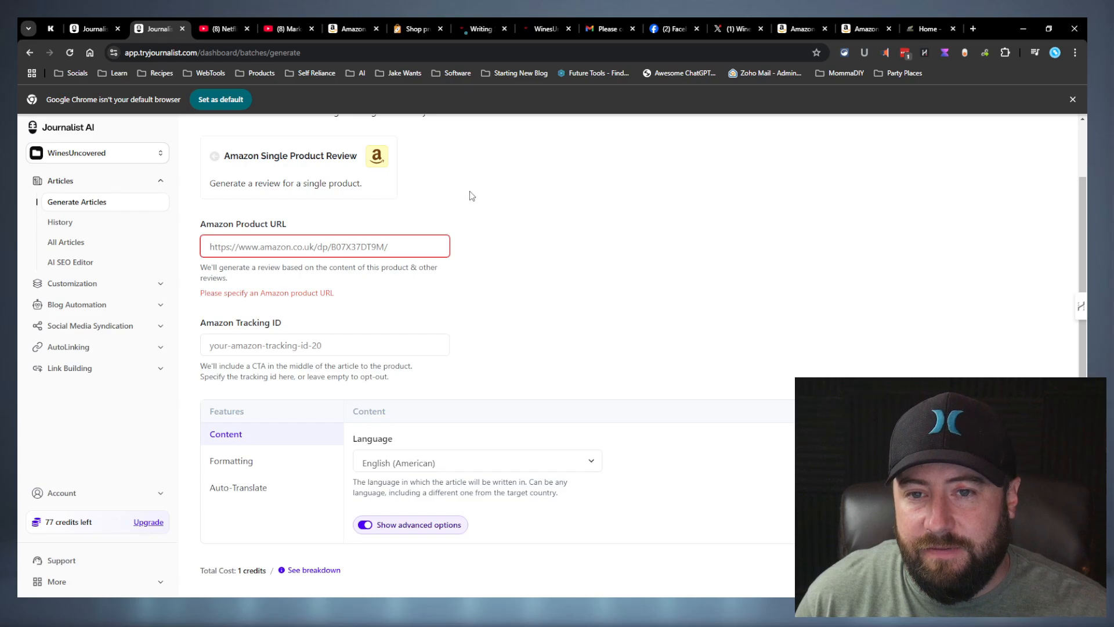
scroll(467, 193, up, 2)
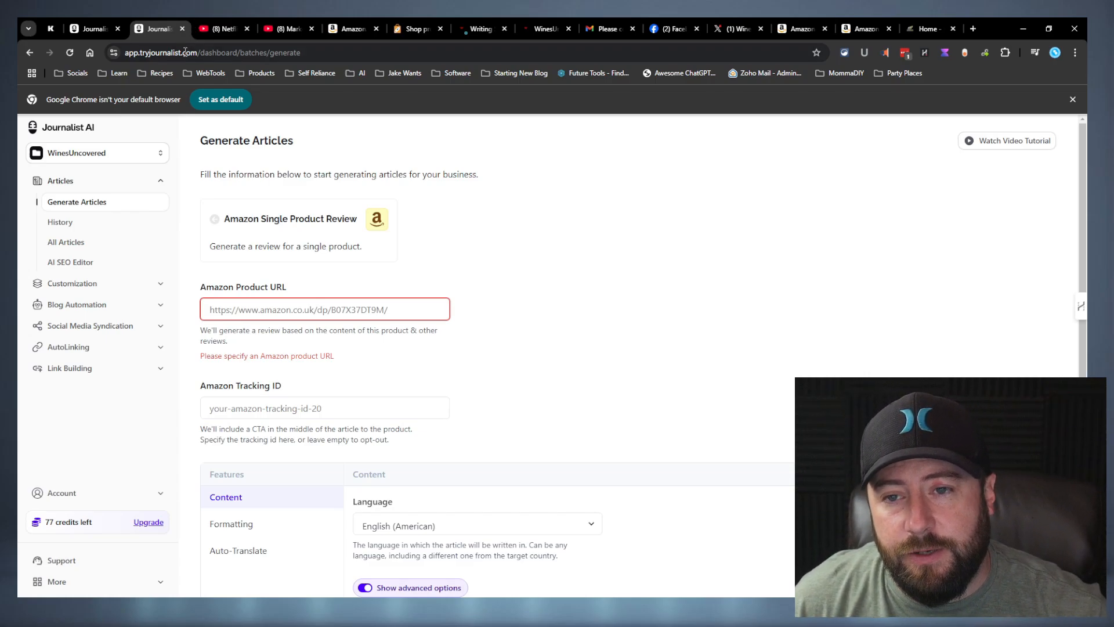
Look over the 24-bottle wine rack listing on Amazon, and return to Journalist AI's single product review form
click(349, 29)
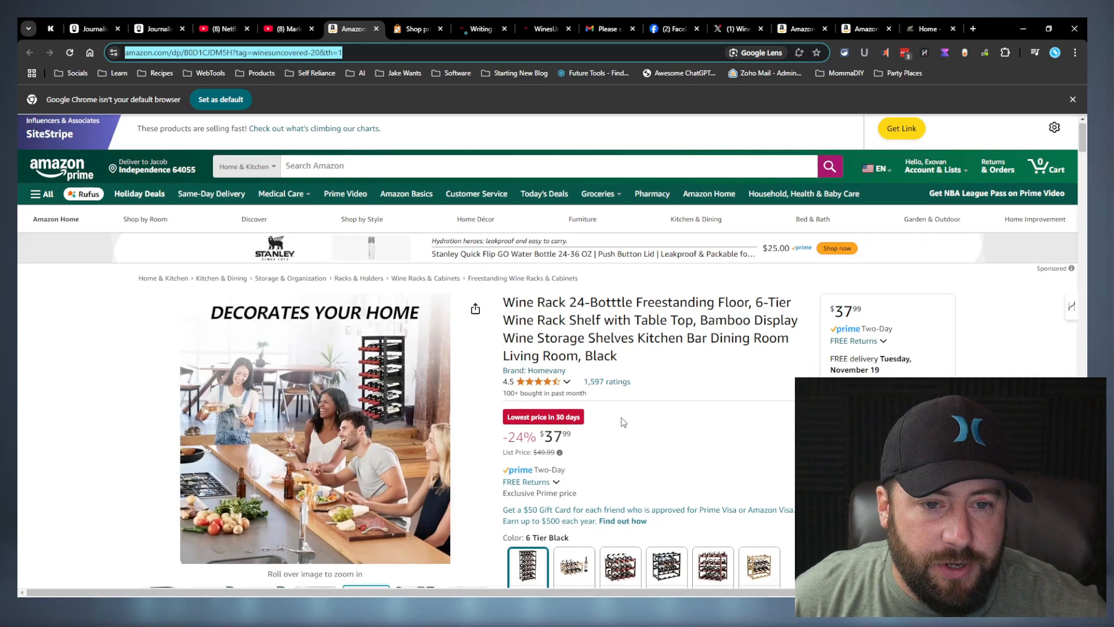
scroll(622, 422, down, 2)
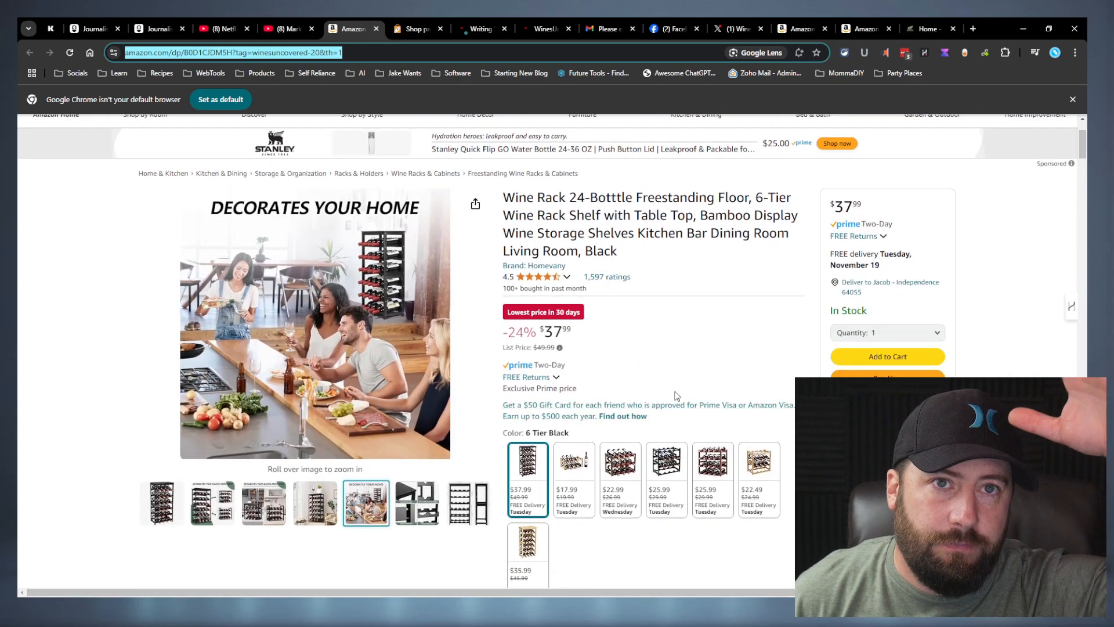
click(160, 28)
drag(317, 356, 308, 356)
mouse_move(211, 356)
mouse_down()
mouse_move(324, 376)
mouse_move(206, 358)
mouse_up()
scroll(343, 306, down, 2)
click(462, 261)
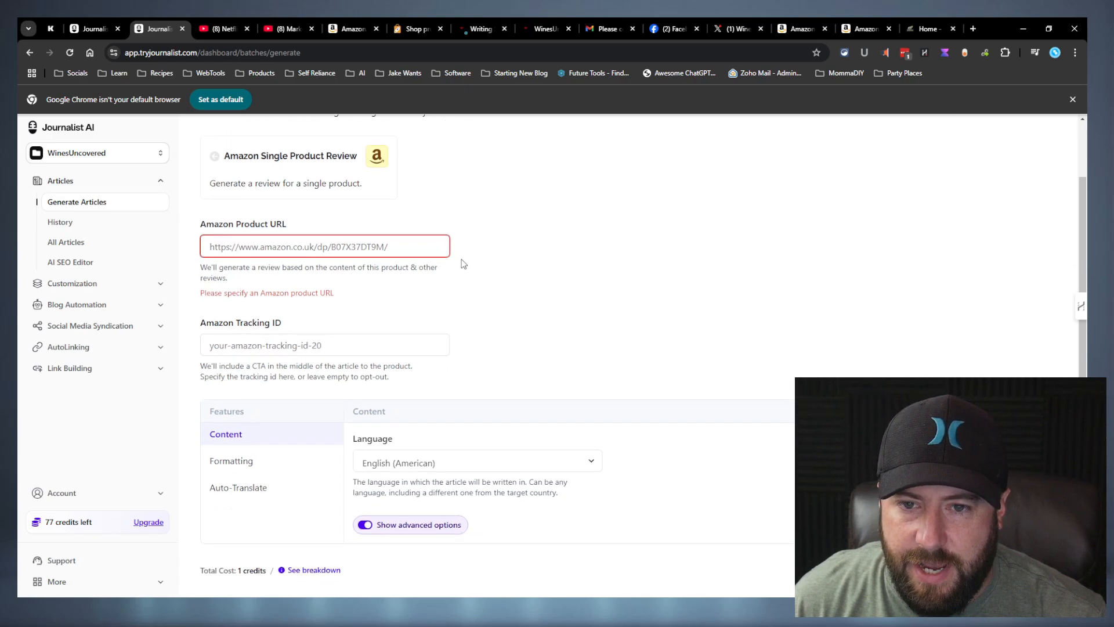
scroll(463, 264, up, 2)
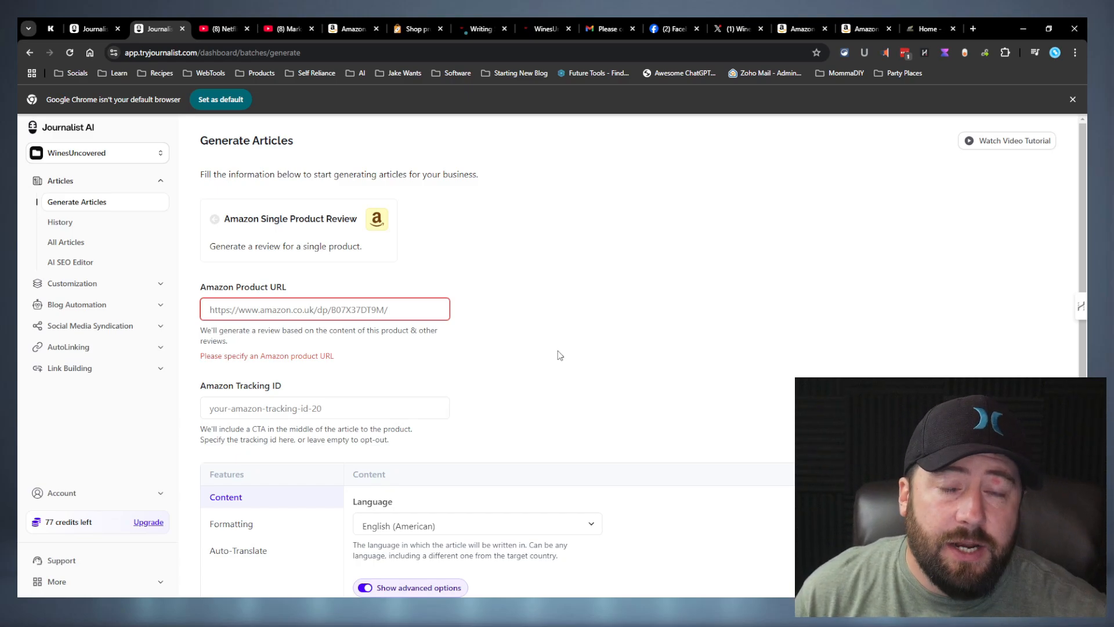
Check the YouTube article tools and open the generated Wine Opening Gadgets Reviewed by Sommelier article from the History
click(55, 198)
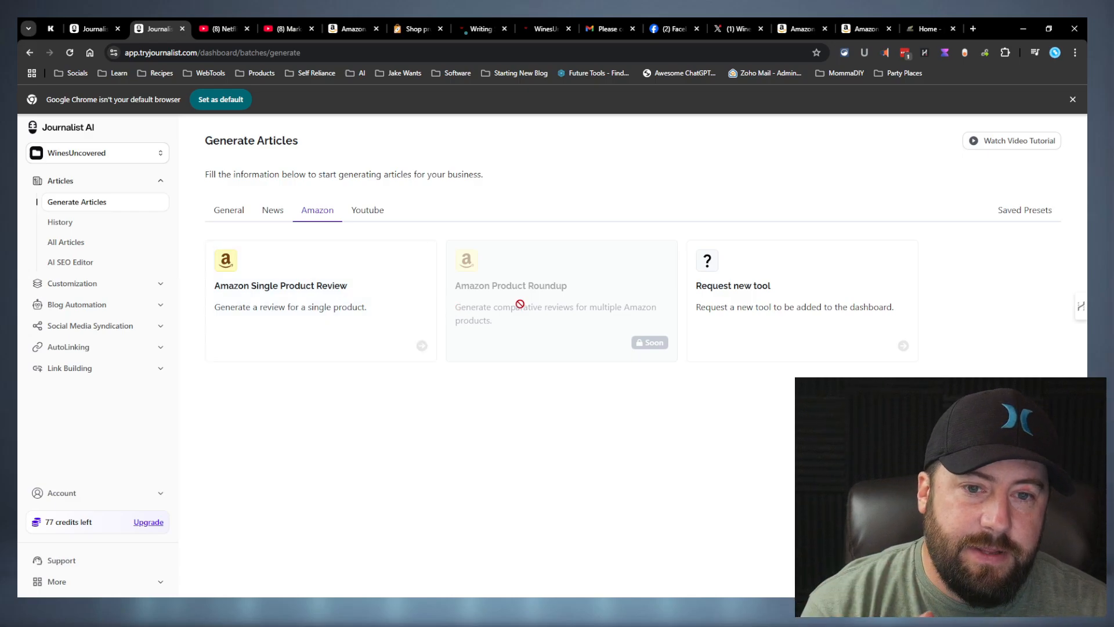
click(368, 210)
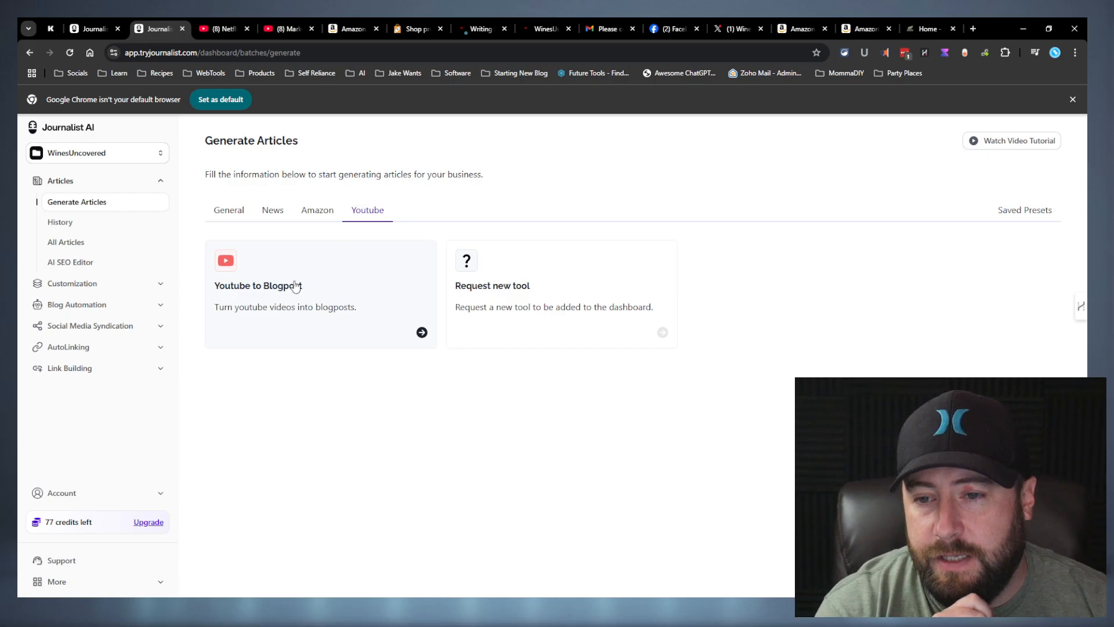
click(71, 228)
scroll(625, 439, down, 2)
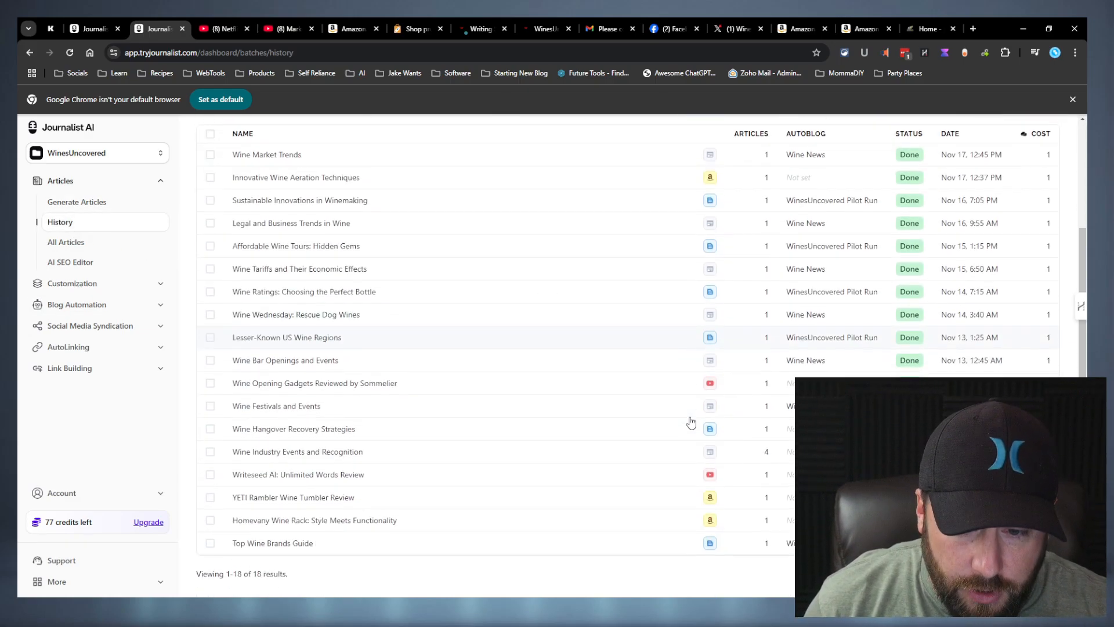
click(609, 384)
click(416, 264)
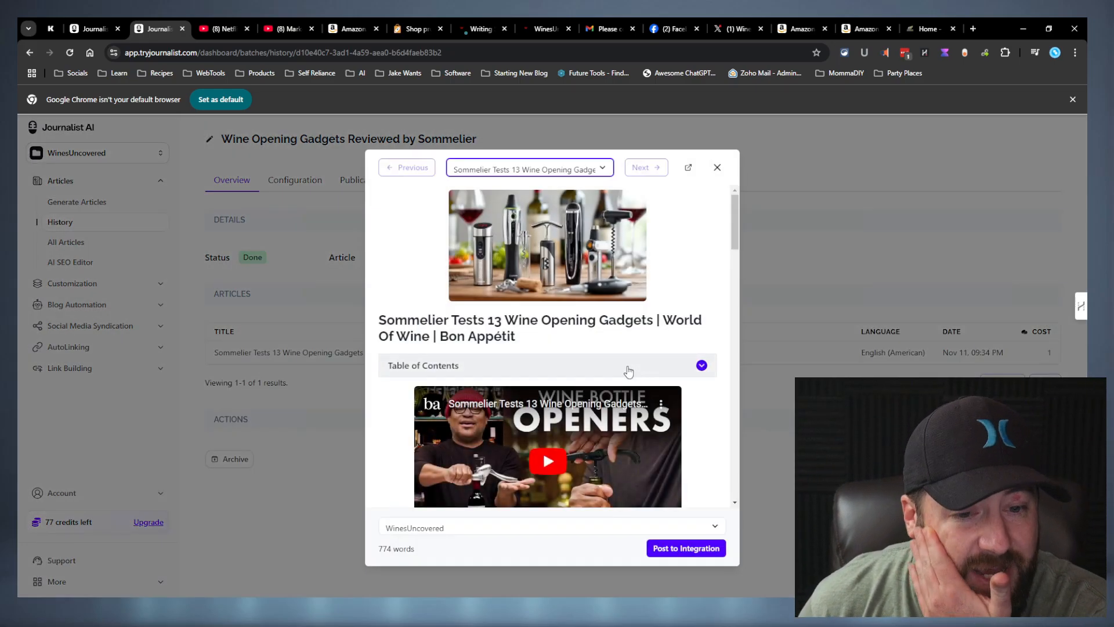
Read through the wine opening gadgets article from its embedded video to the meta description
scroll(629, 371, down, 2)
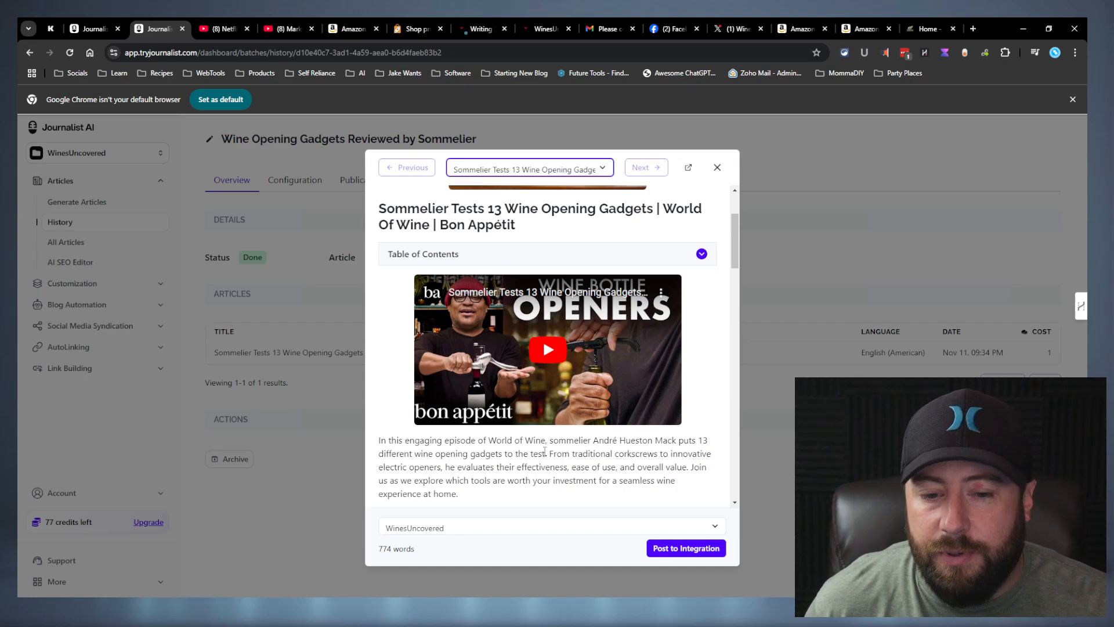
scroll(557, 460, up, 2)
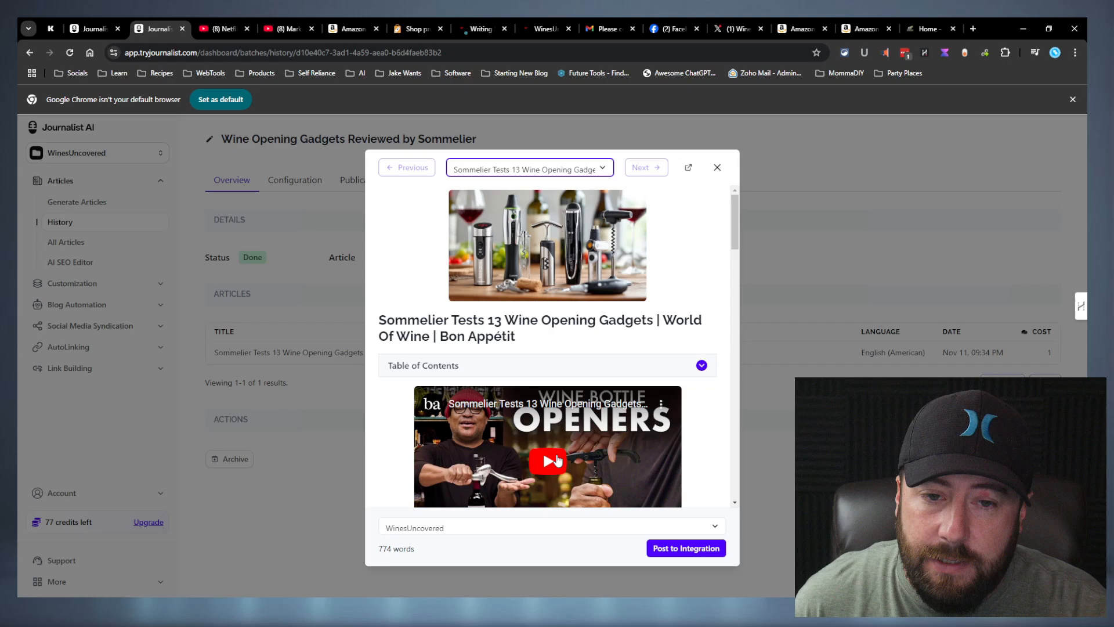
scroll(557, 460, down, 10)
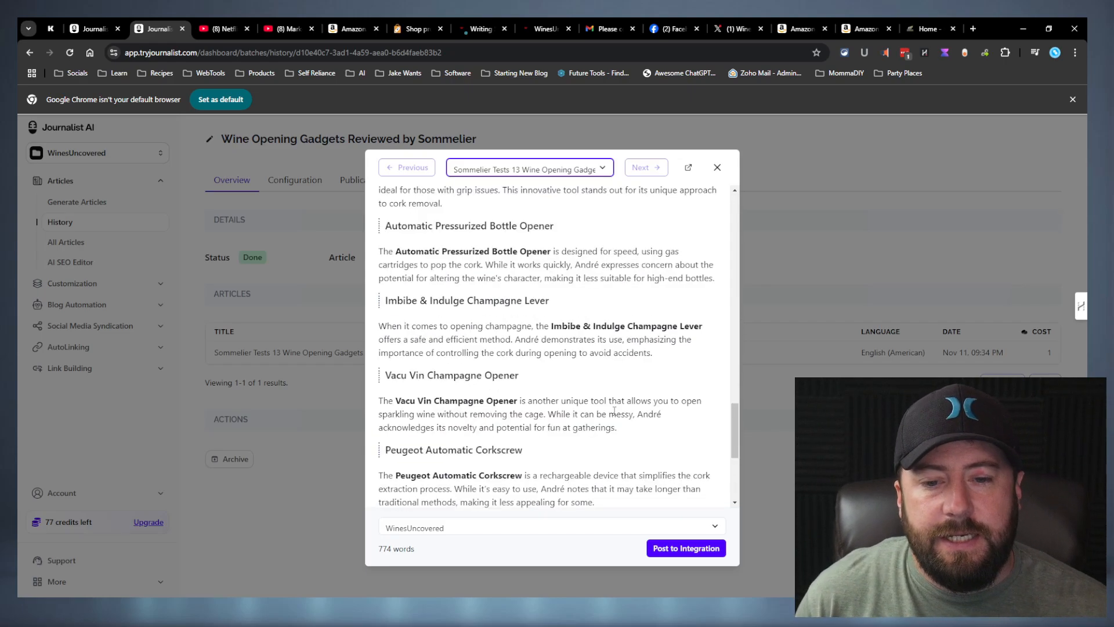
scroll(614, 410, down, 4)
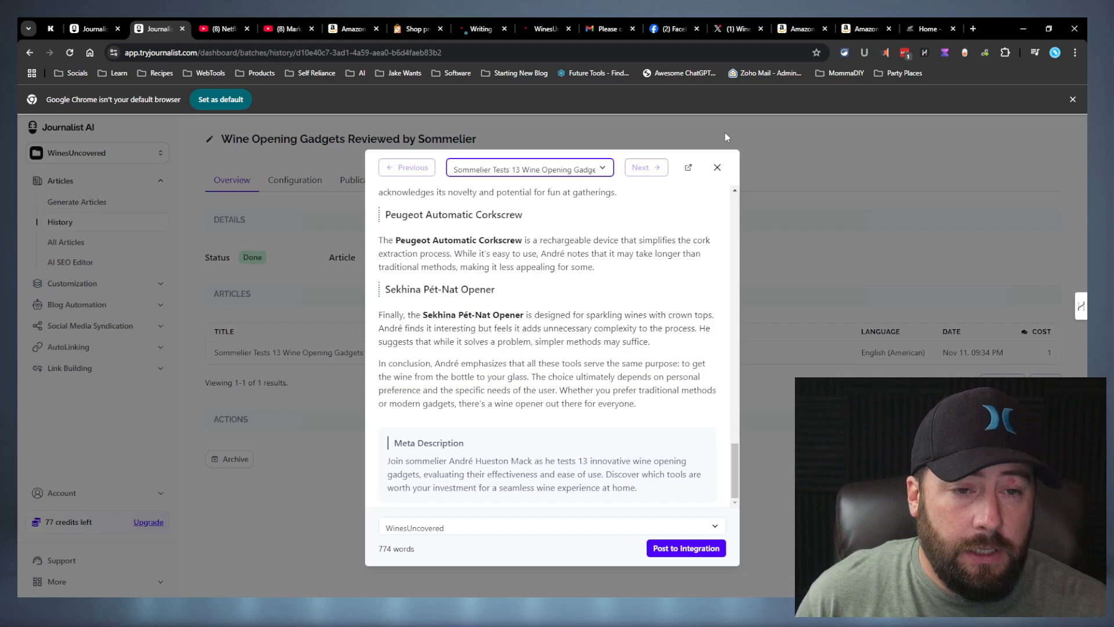
Close the wine opening gadgets article and examine the YouTube to Blogpost form's video URL and content settings
scroll(614, 323, up, 12)
scroll(606, 399, down, 3)
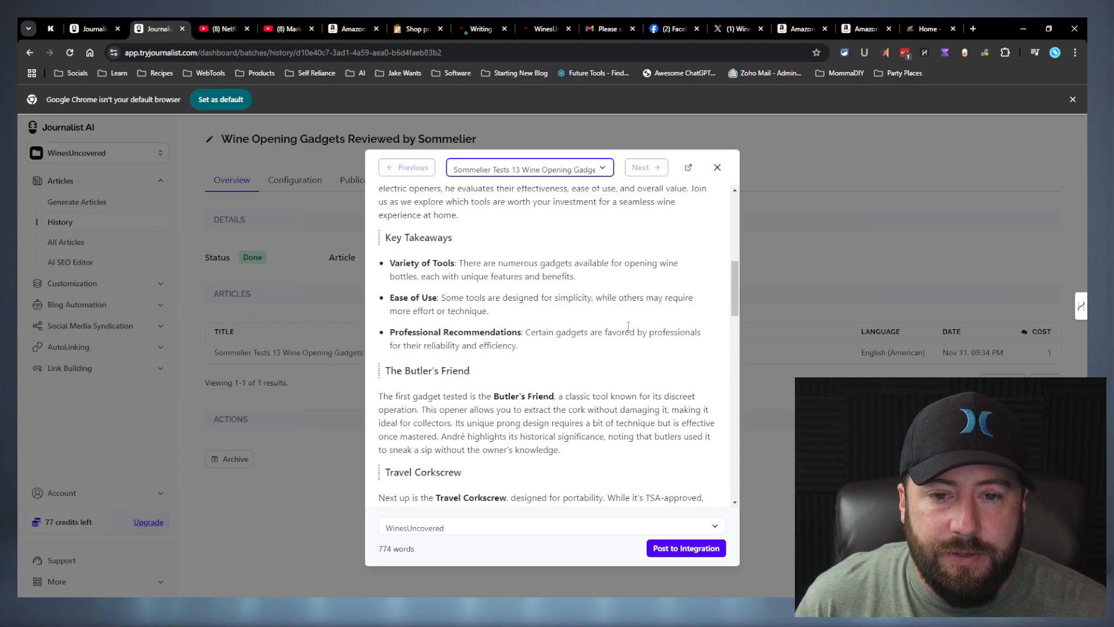
click(717, 167)
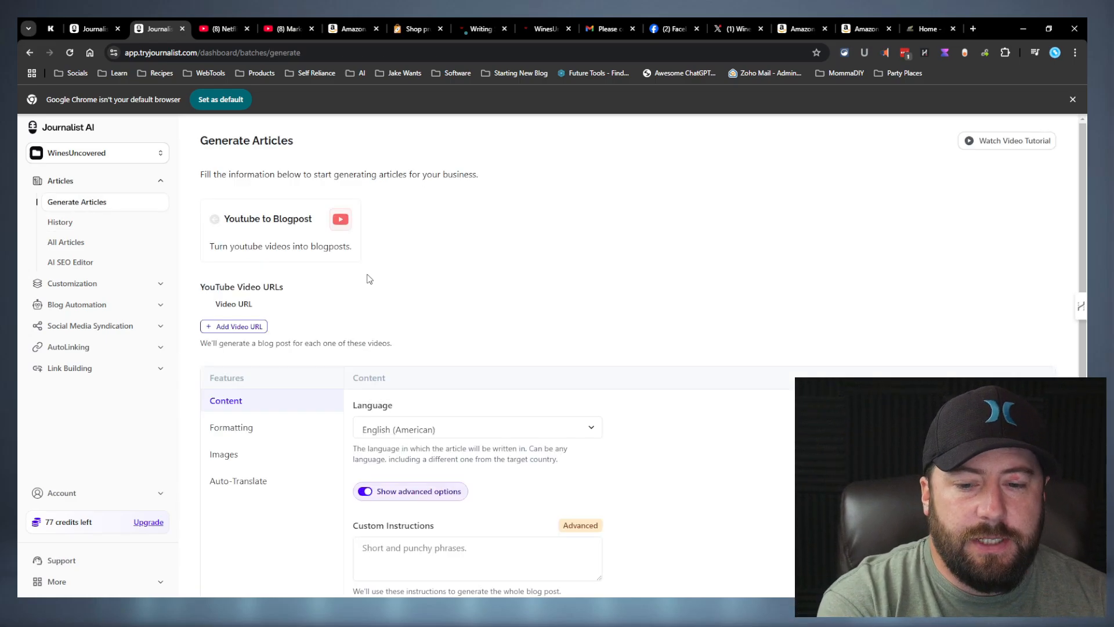
scroll(444, 357, down, 2)
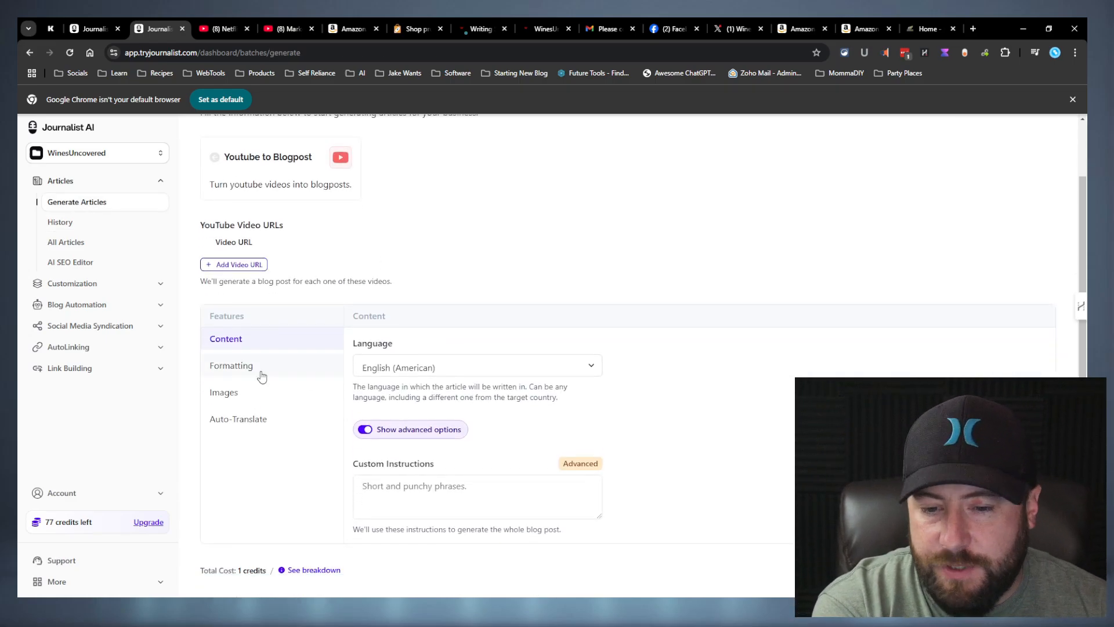
scroll(406, 471, up, 2)
scroll(445, 464, down, 2)
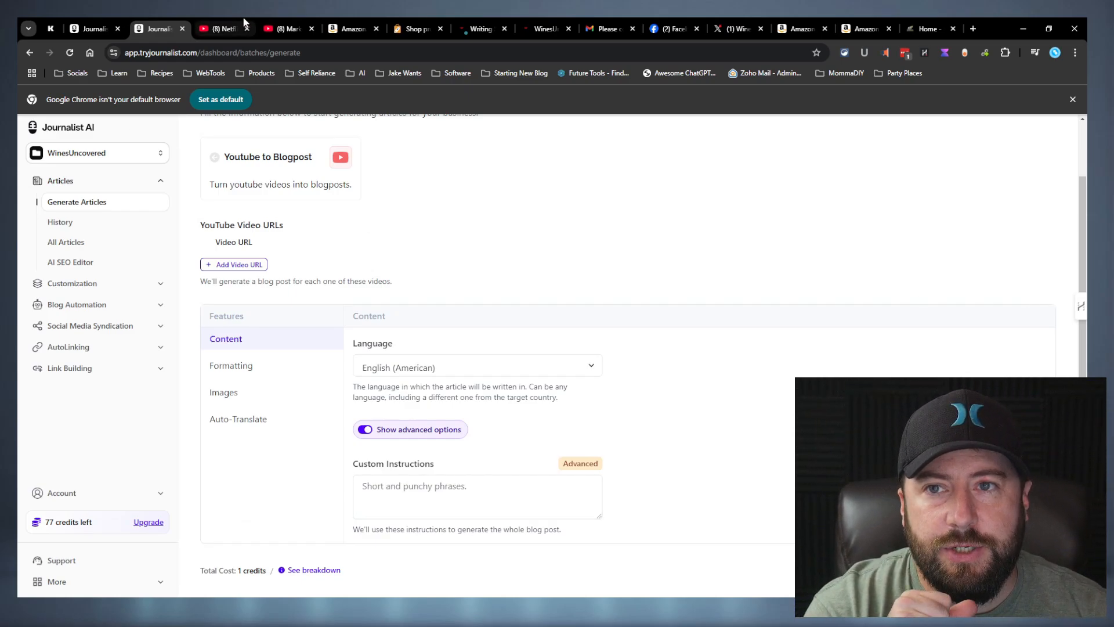
Switch to the Marketing Reviewed site, open the Blacktooth AI review in the Learnwire category, and read its summary and key takeaways
click(928, 29)
mouse_move(545, 139)
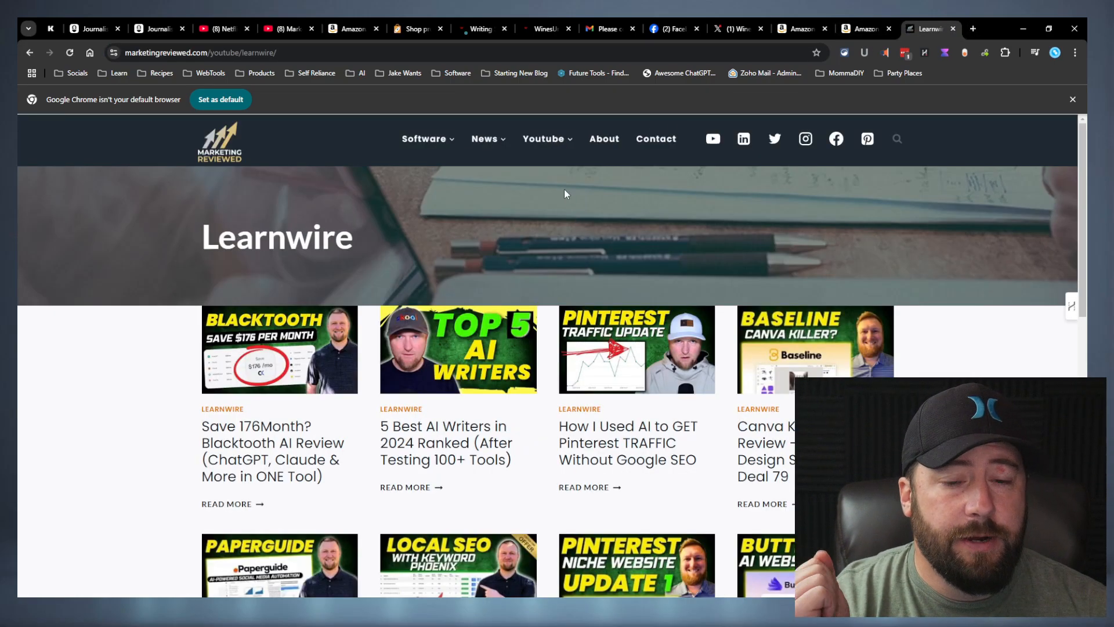
click(350, 393)
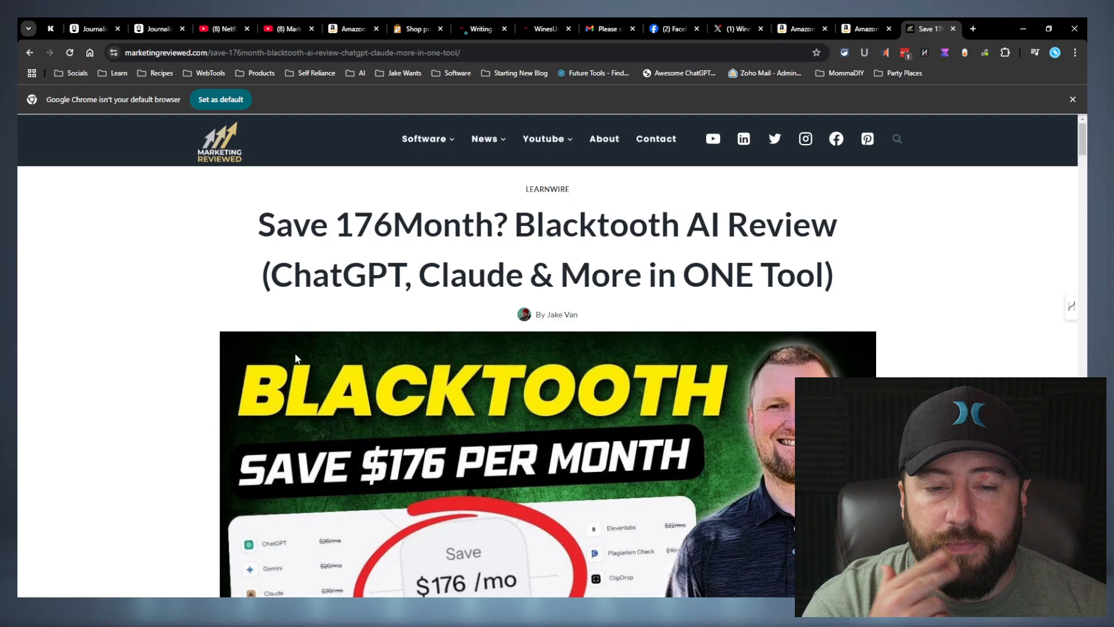
scroll(323, 349, down, 6)
scroll(630, 237, up, 3)
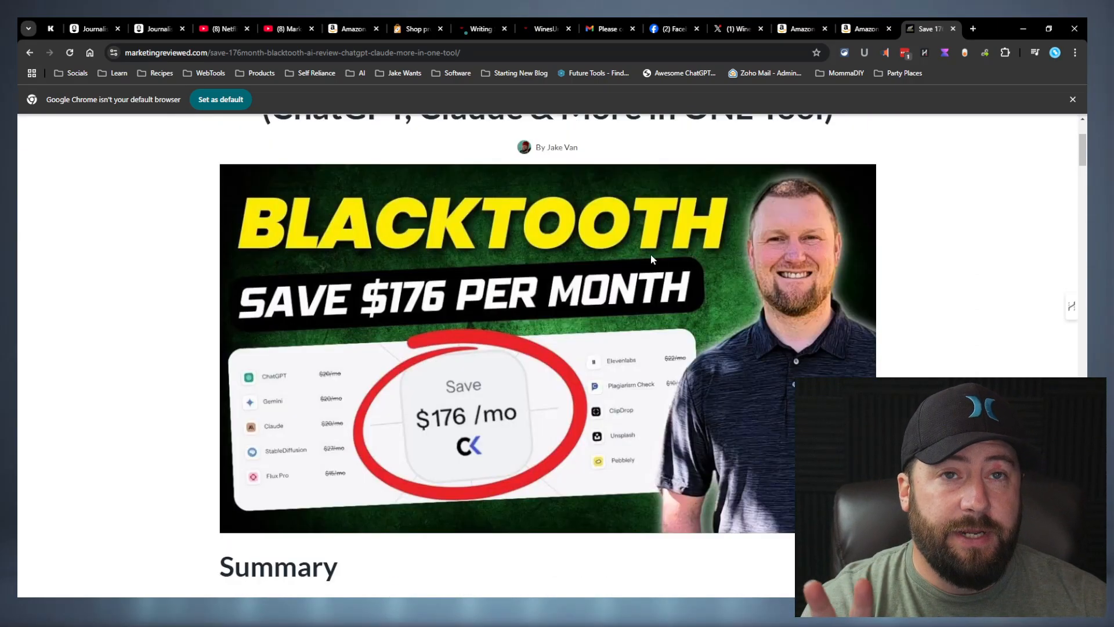
scroll(669, 262, down, 6)
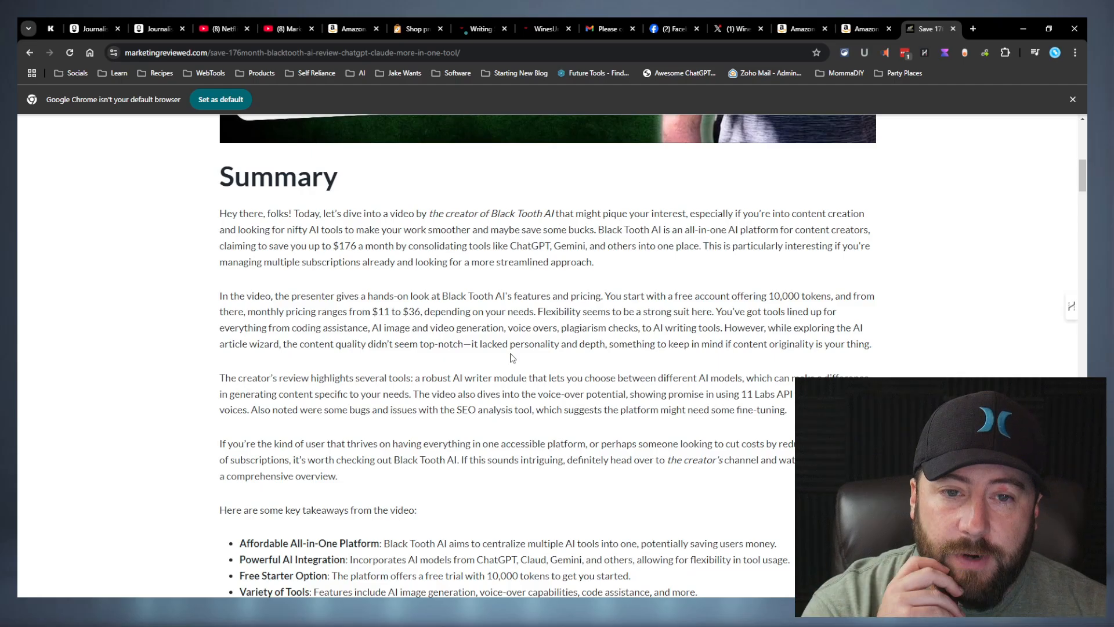
scroll(512, 355, down, 4)
scroll(513, 346, up, 3)
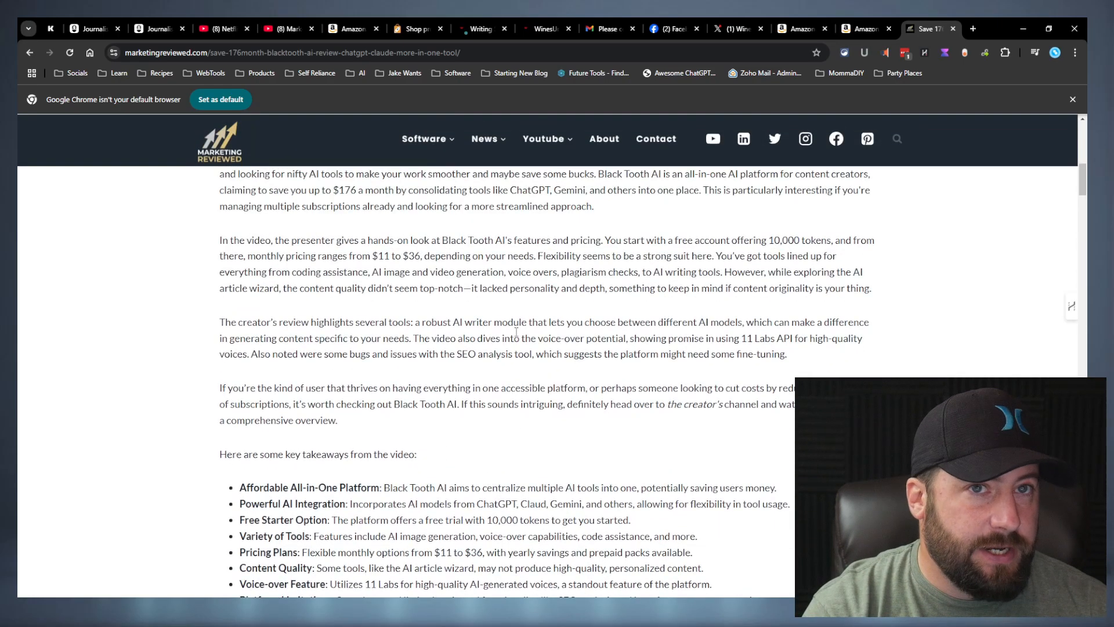
scroll(515, 335, up, 4)
scroll(505, 333, down, 5)
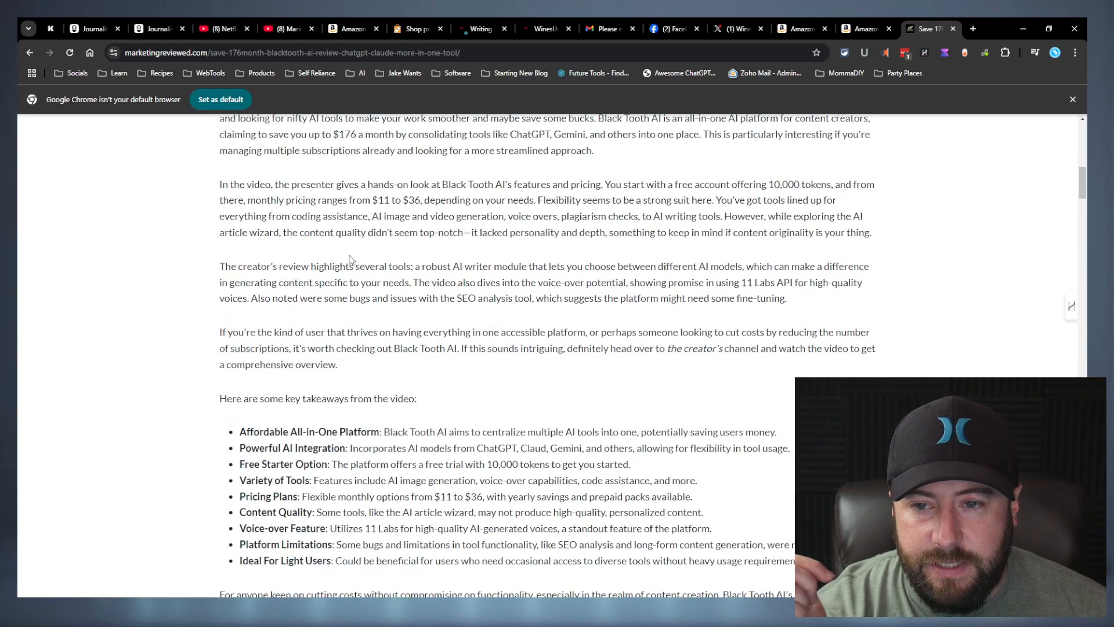
scroll(512, 332, down, 5)
scroll(513, 332, up, 6)
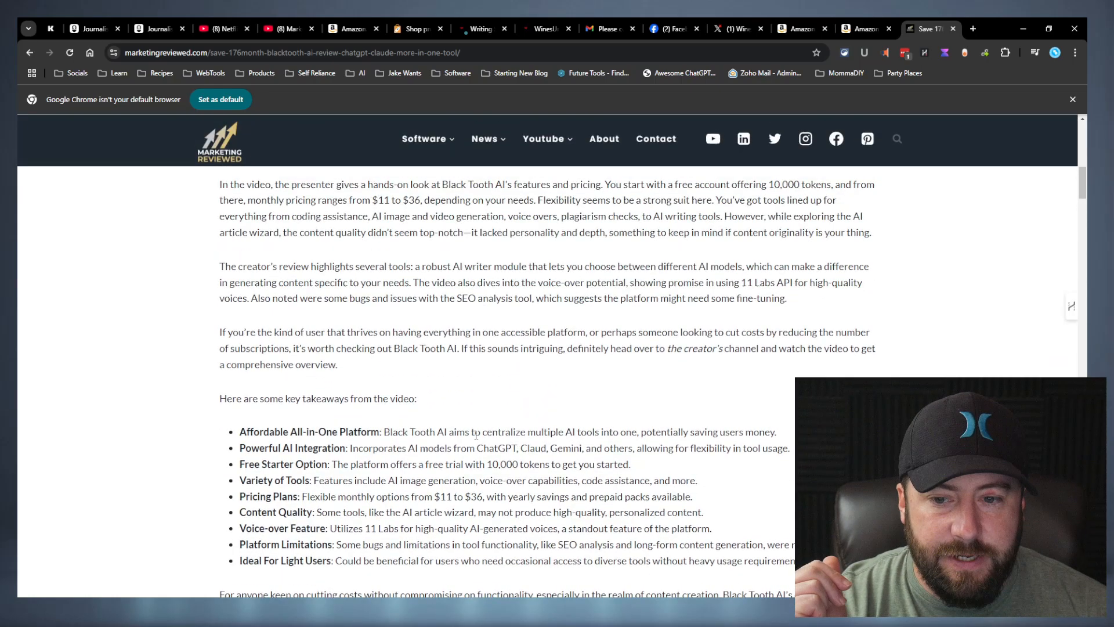
Examine the Blacktooth AI review's embedded video and its How To Take Action section
scroll(536, 448, down, 4)
scroll(530, 435, down, 8)
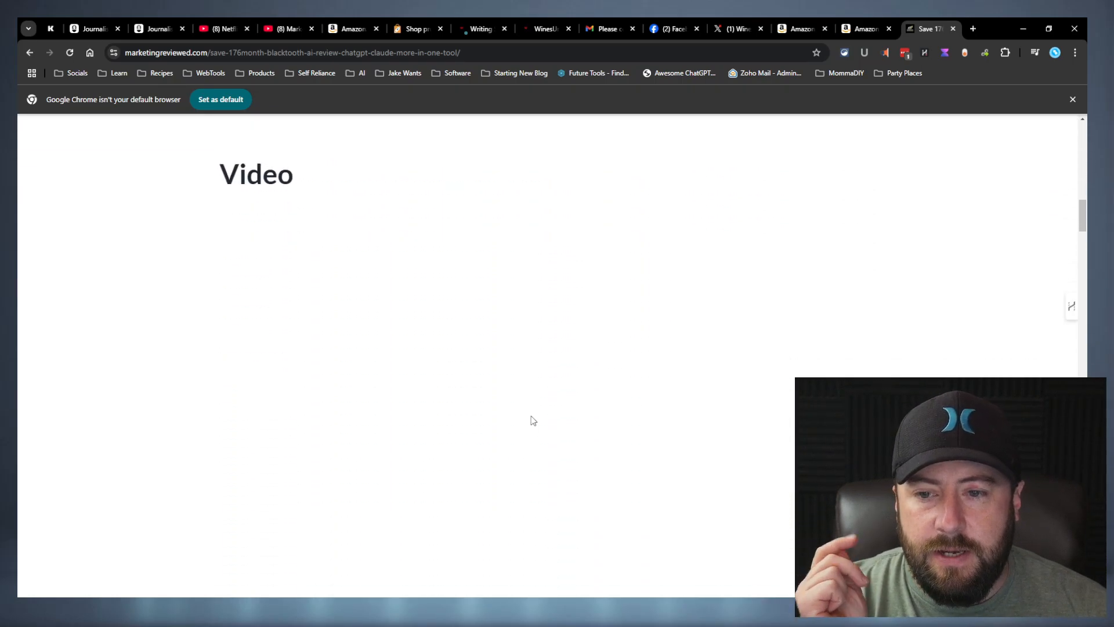
scroll(528, 397, up, 1)
scroll(543, 404, up, 1)
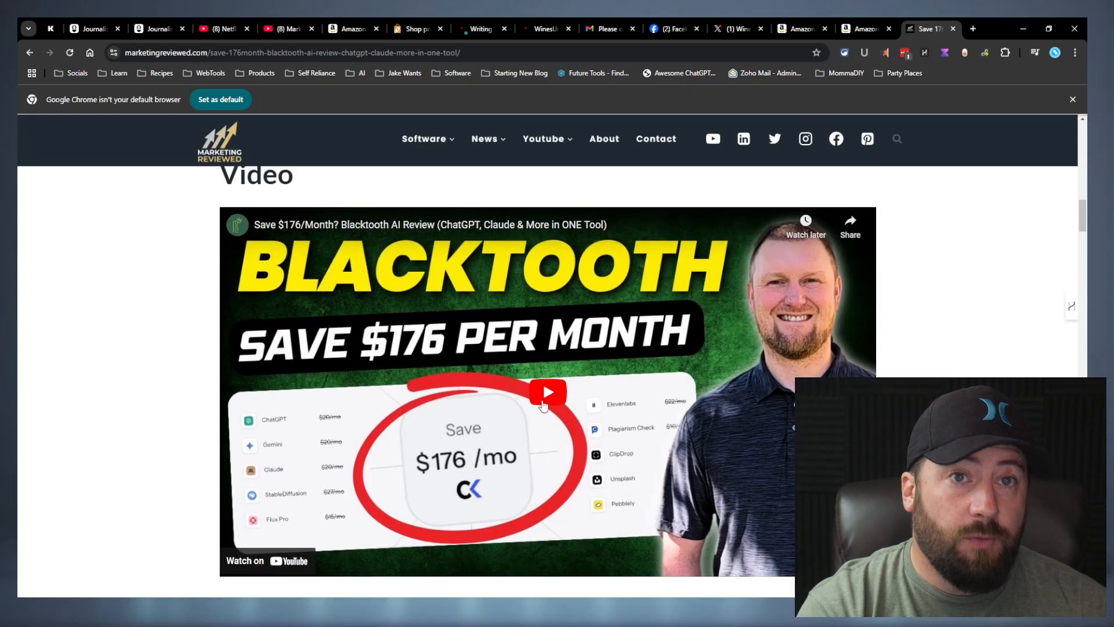
scroll(543, 405, down, 10)
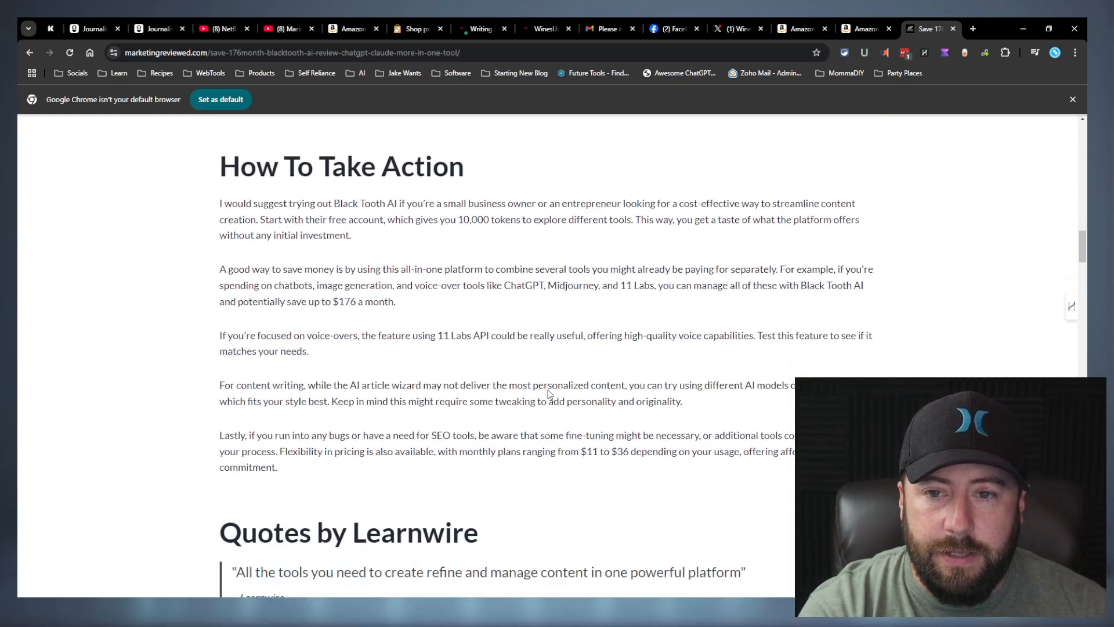
scroll(549, 395, up, 2)
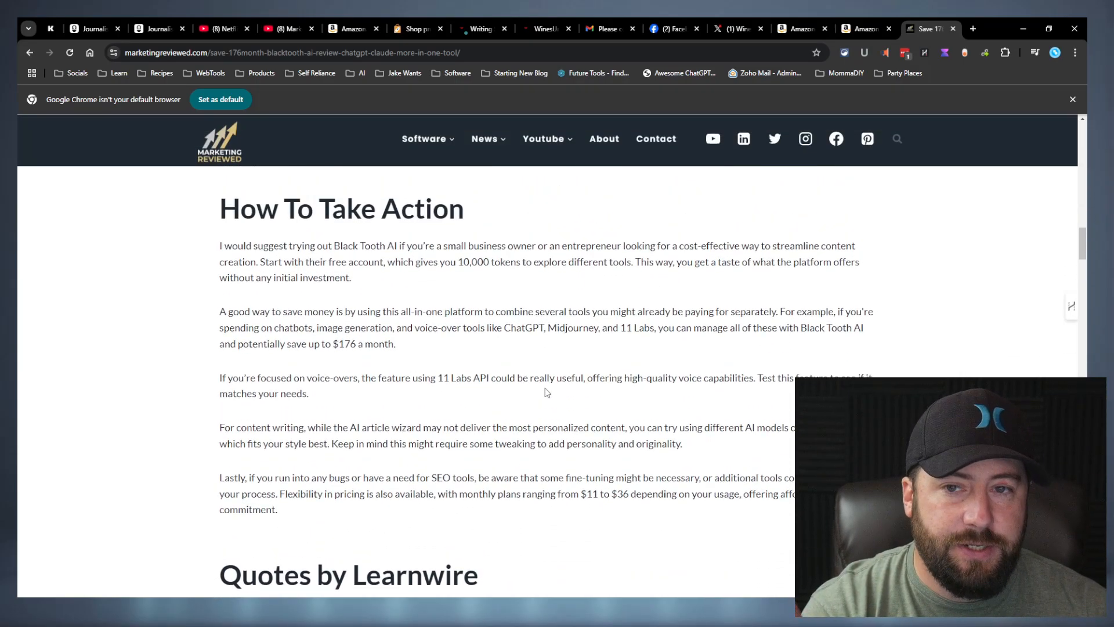
scroll(547, 393, up, 7)
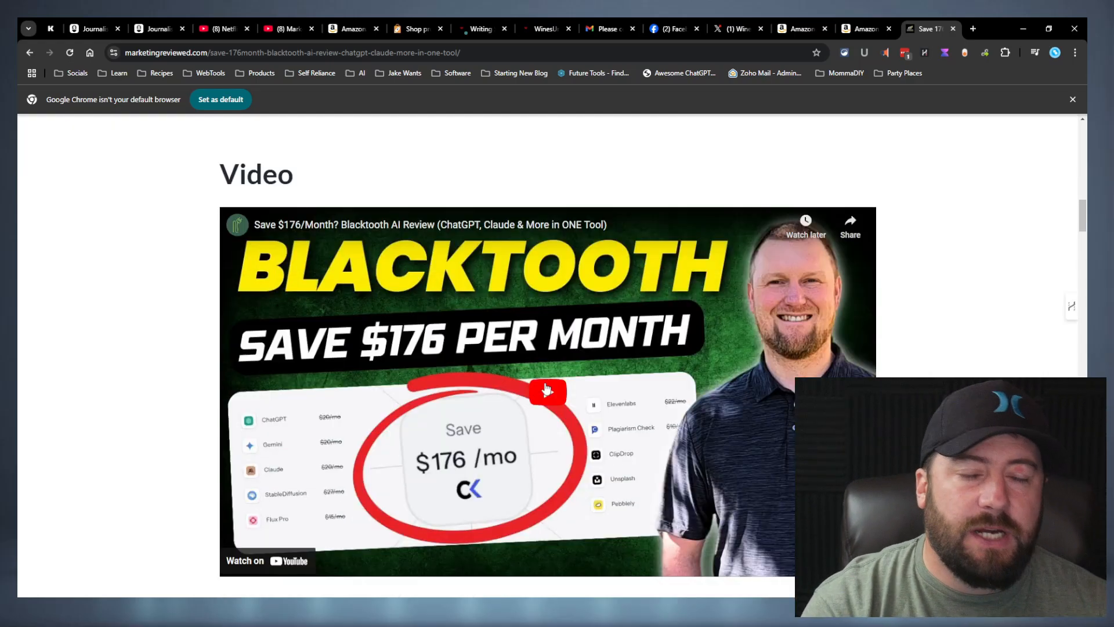
scroll(549, 386, down, 6)
scroll(554, 375, down, 1)
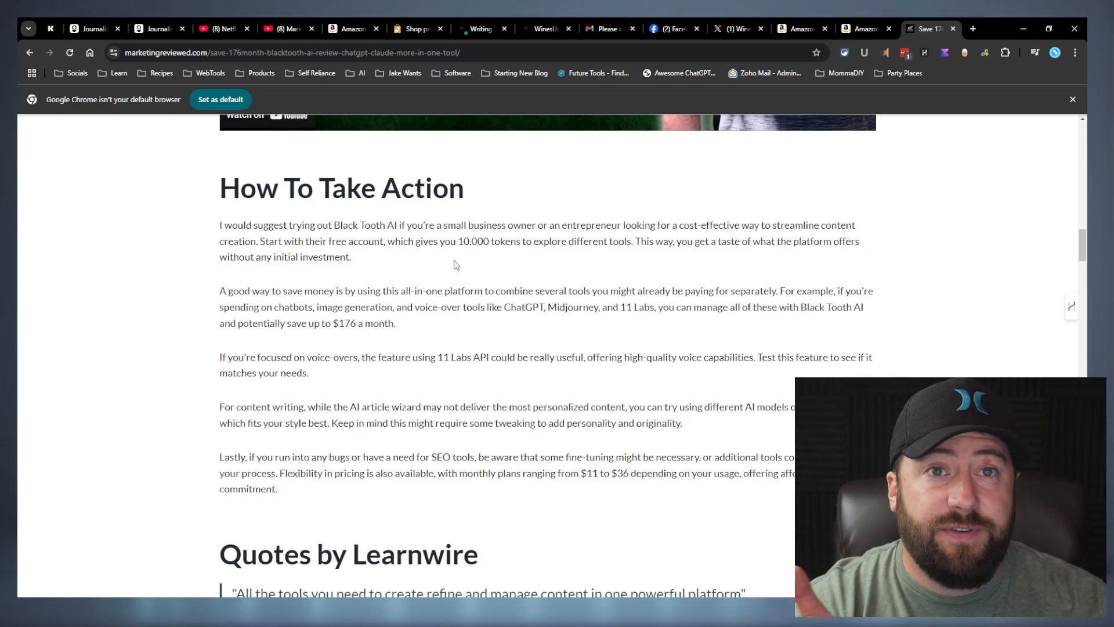
Look through the Blacktooth AI review's Quotes by Learnwire and Full Transcript sections down to the page end
scroll(480, 285, down, 6)
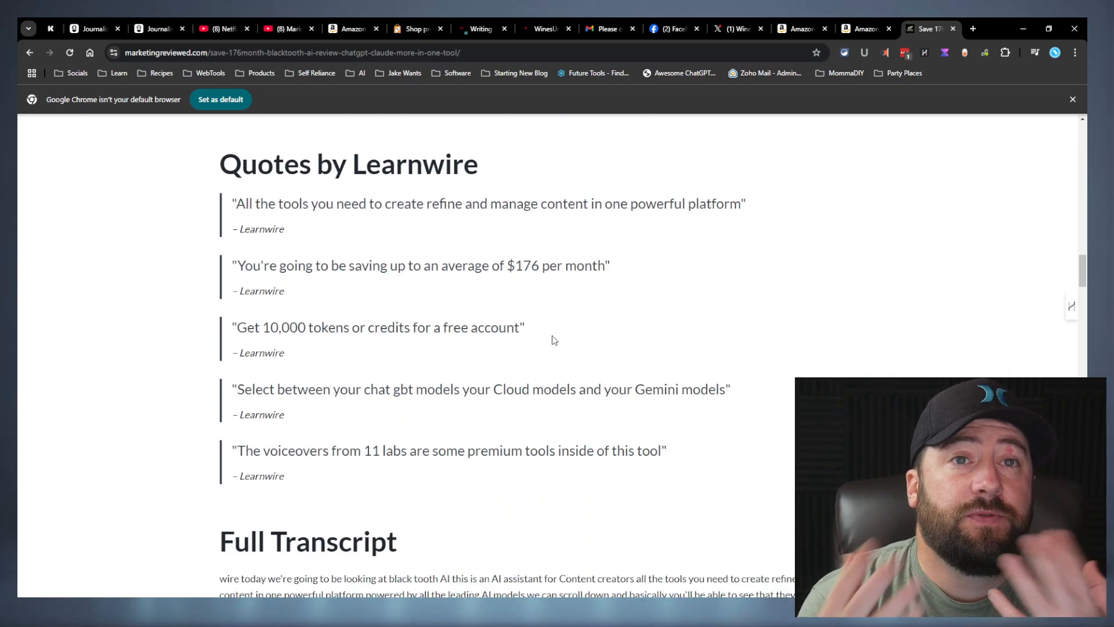
scroll(554, 340, down, 12)
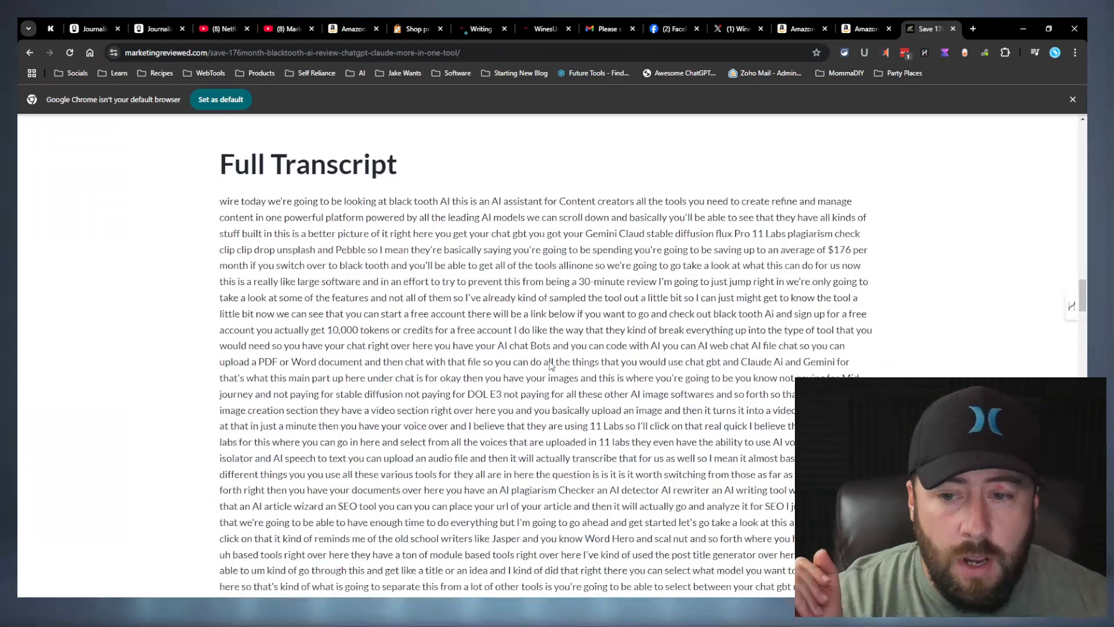
scroll(609, 329, down, 15)
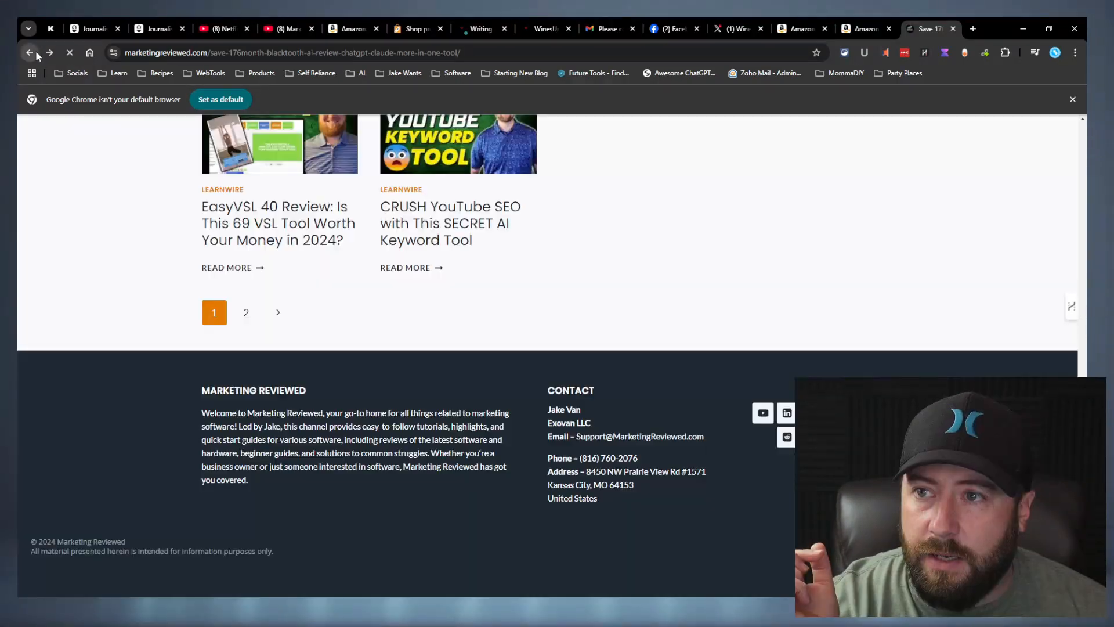
Open the Writeseed AI review from the site's Appsumo category and skim its embedded video, screenshots and template sections through to pricing
scroll(609, 329, up, 12)
mouse_move(548, 139)
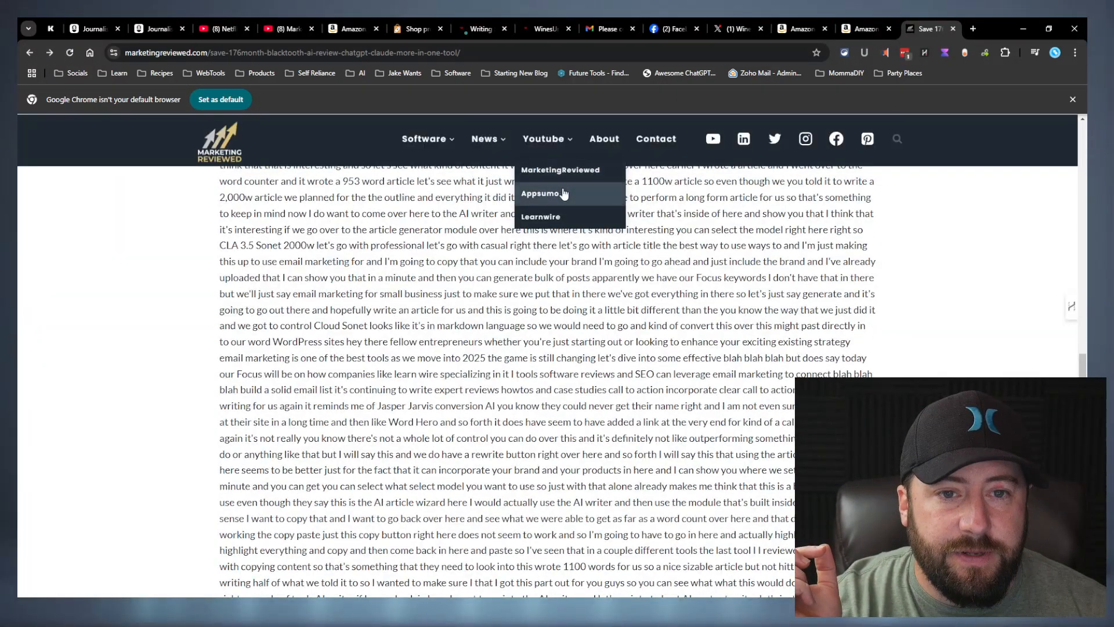
click(557, 194)
scroll(892, 300, down, 10)
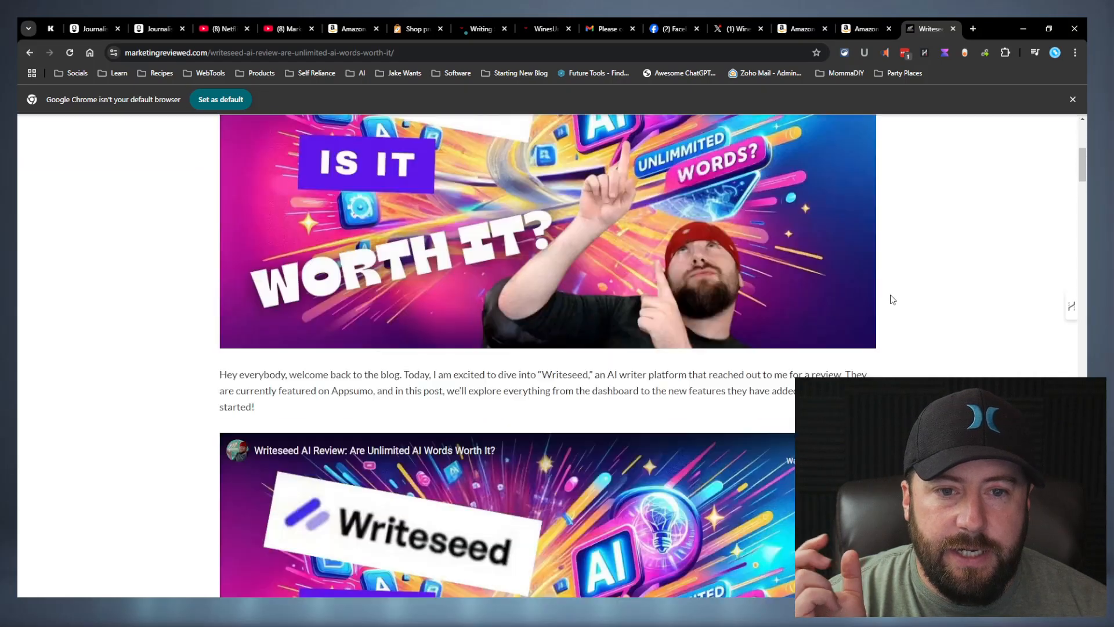
scroll(892, 299, up, 10)
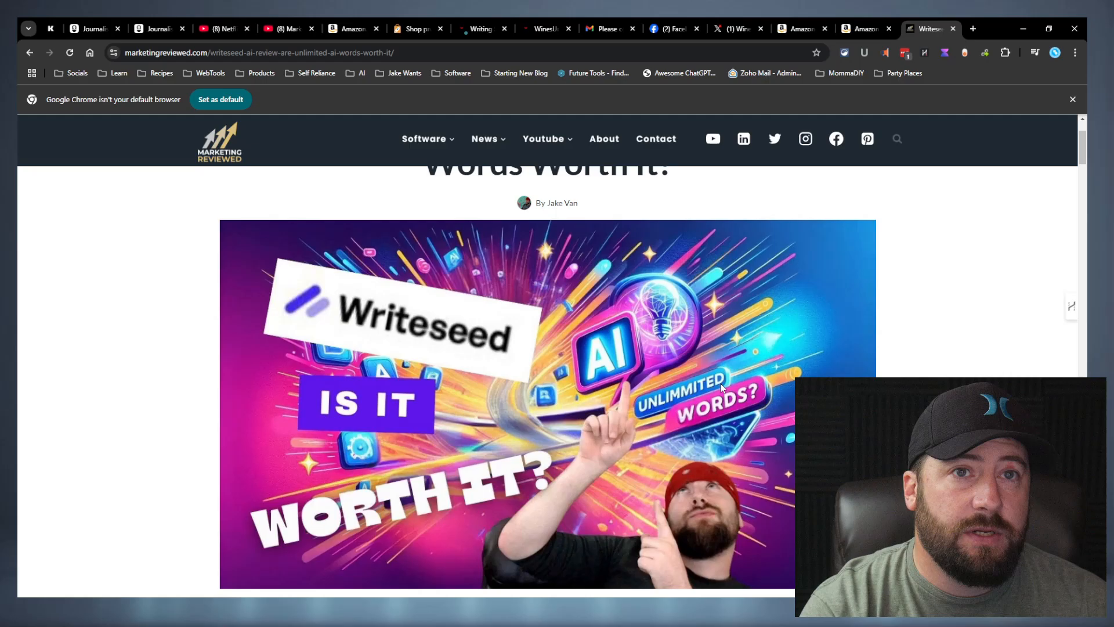
scroll(721, 381, down, 8)
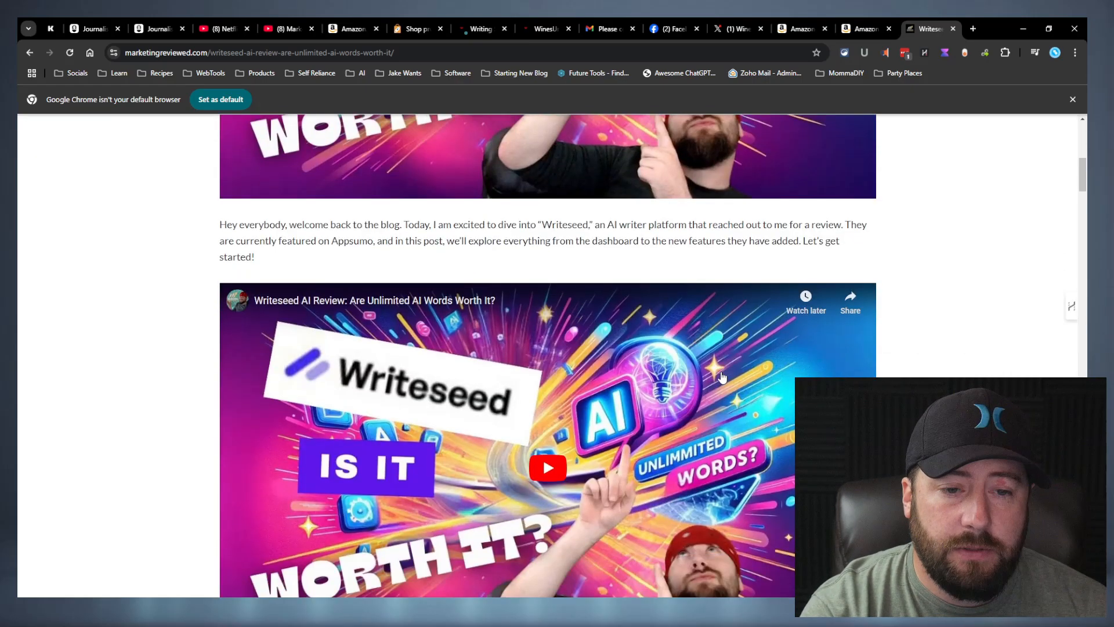
scroll(723, 378, down, 15)
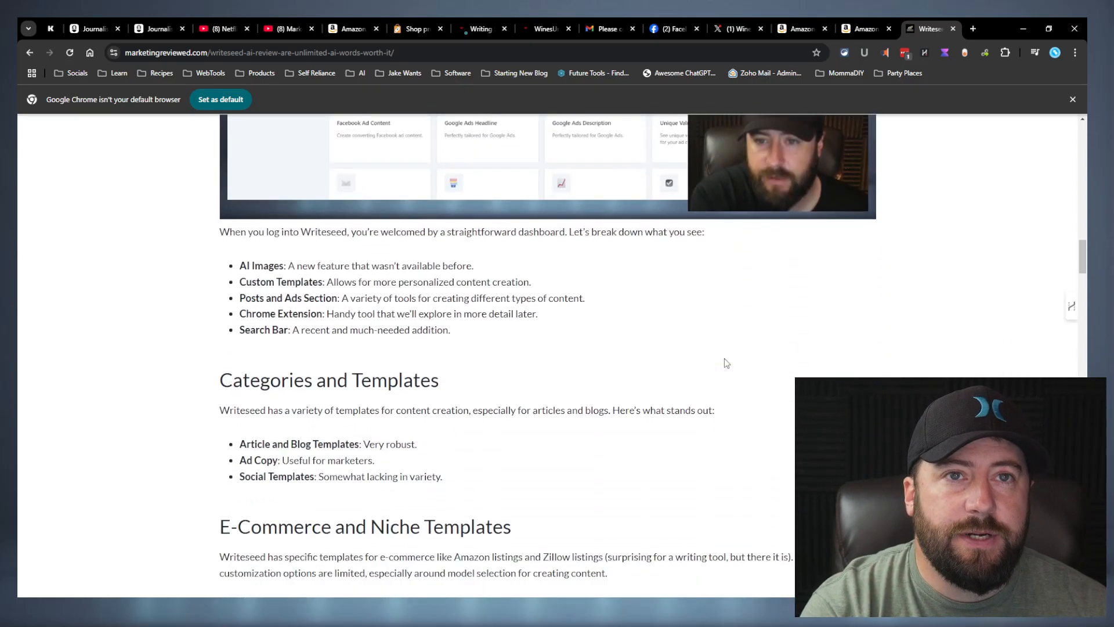
scroll(725, 363, down, 15)
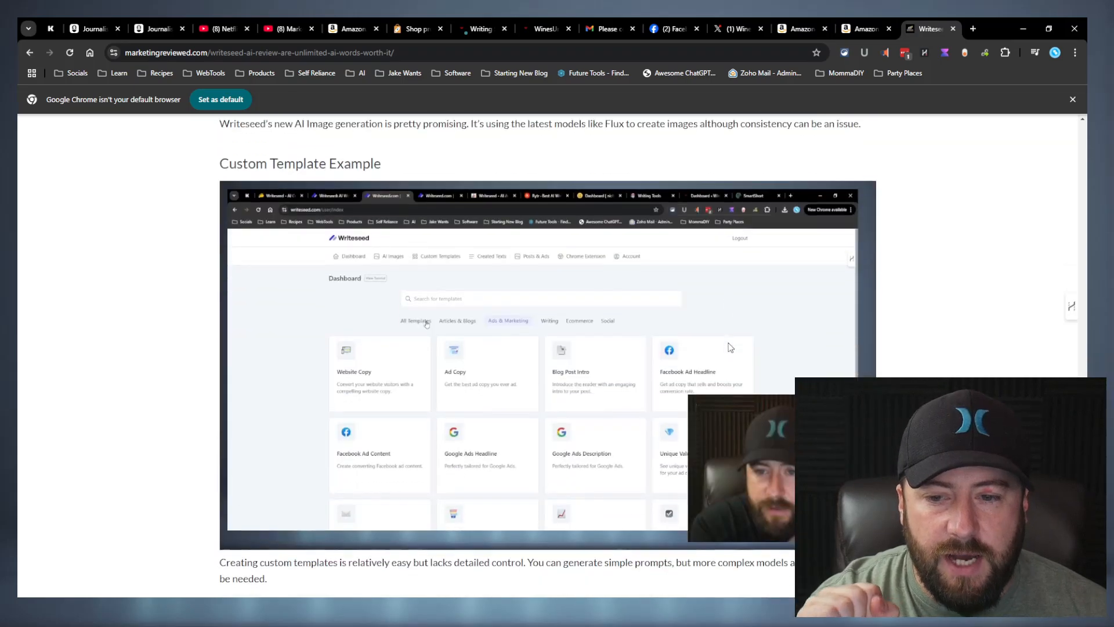
scroll(727, 365, down, 1)
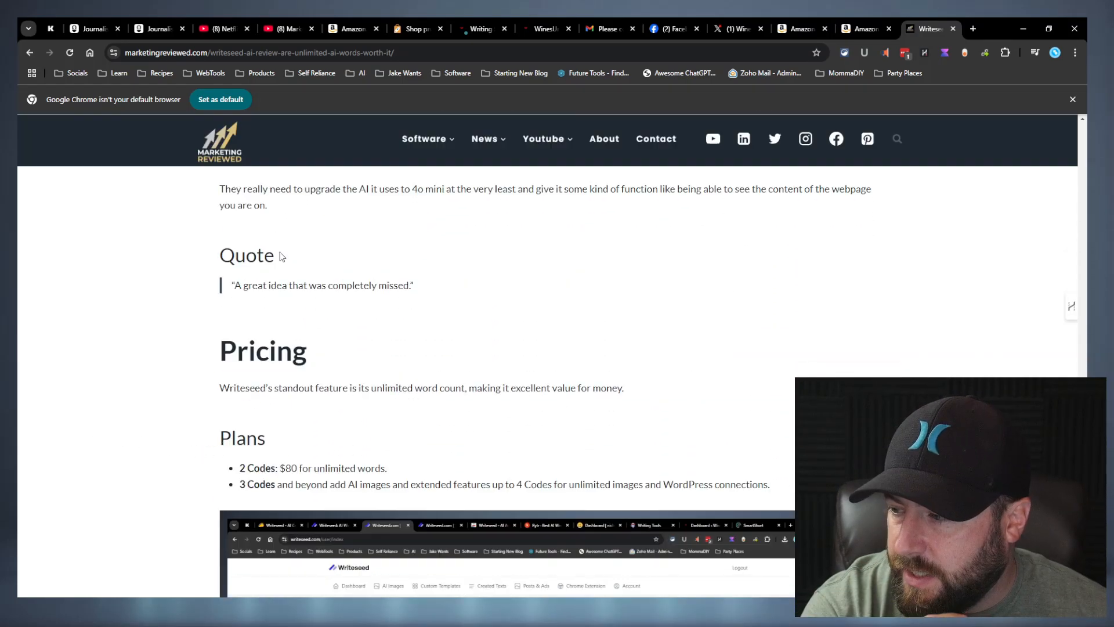
Return to Journalist AI, open the Exploring Wine Market Trends and Insights article in the editor, and examine its content, tags and publishing options
click(177, 21)
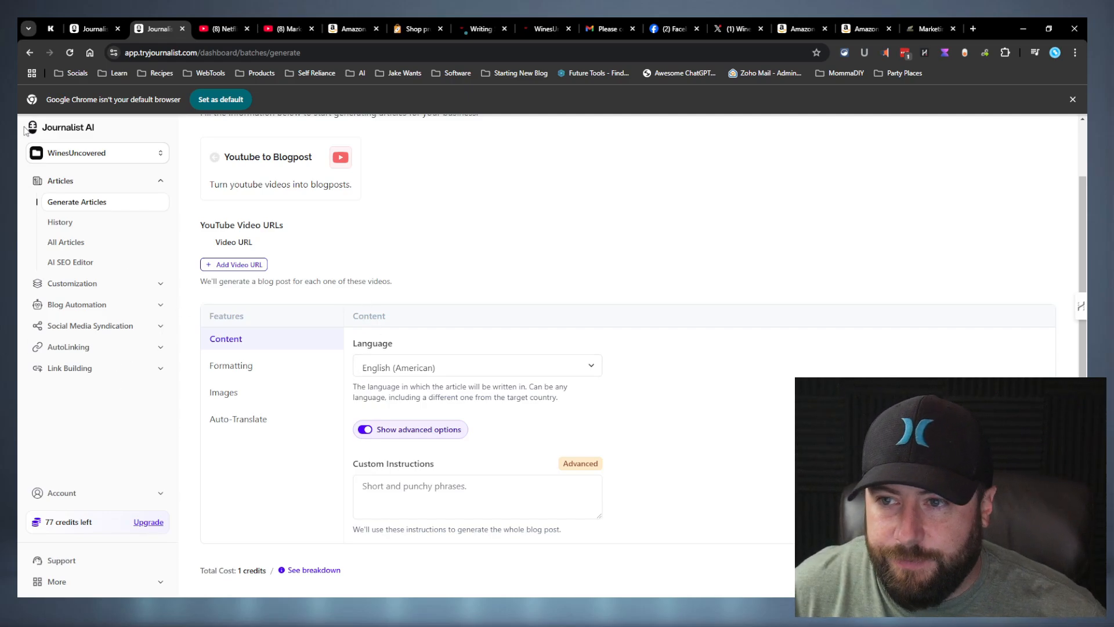
click(83, 263)
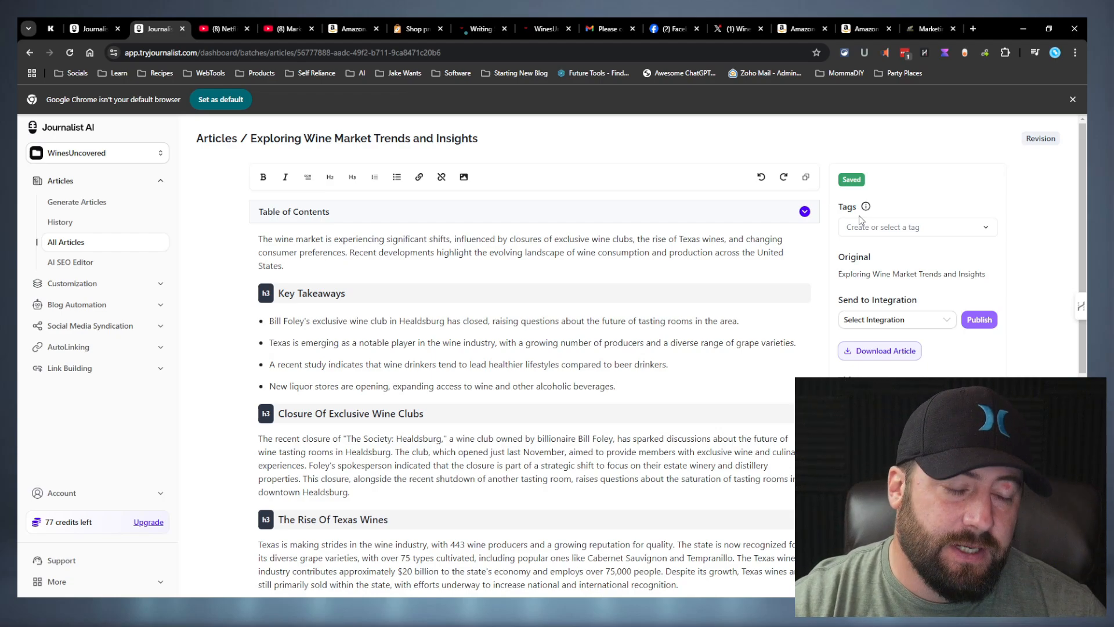
scroll(860, 219, down, 1)
scroll(860, 219, up, 1)
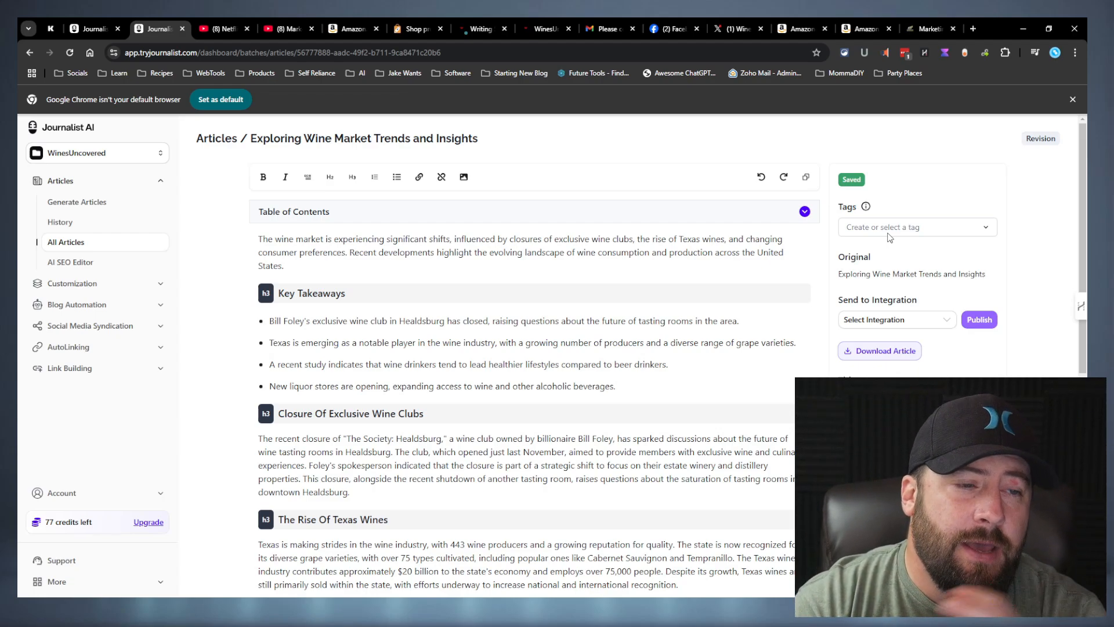
scroll(990, 280, down, 4)
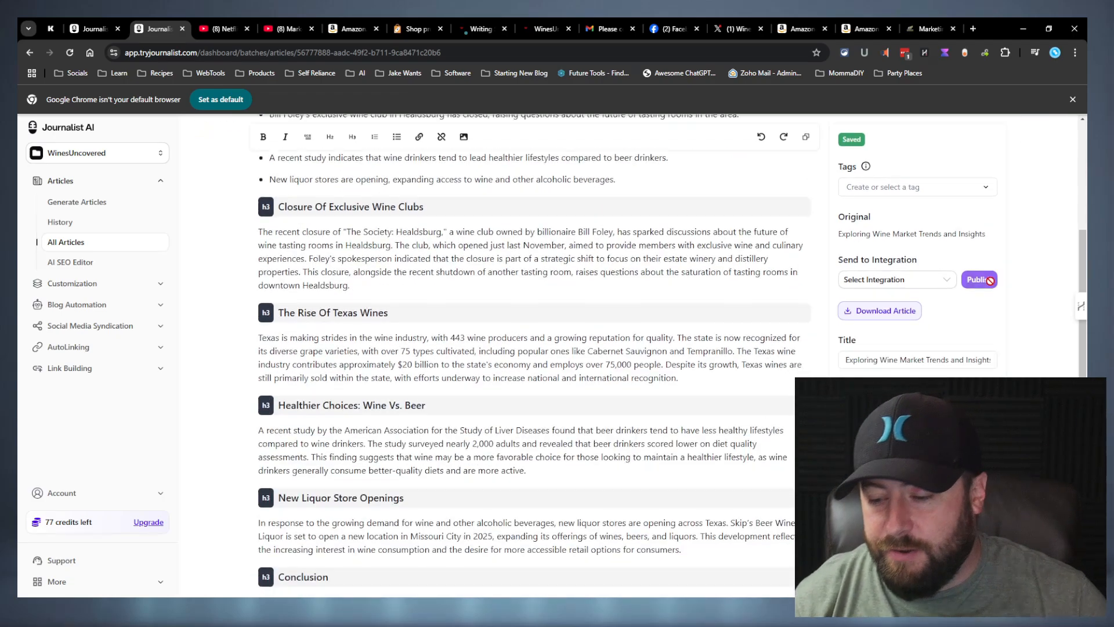
scroll(990, 279, up, 4)
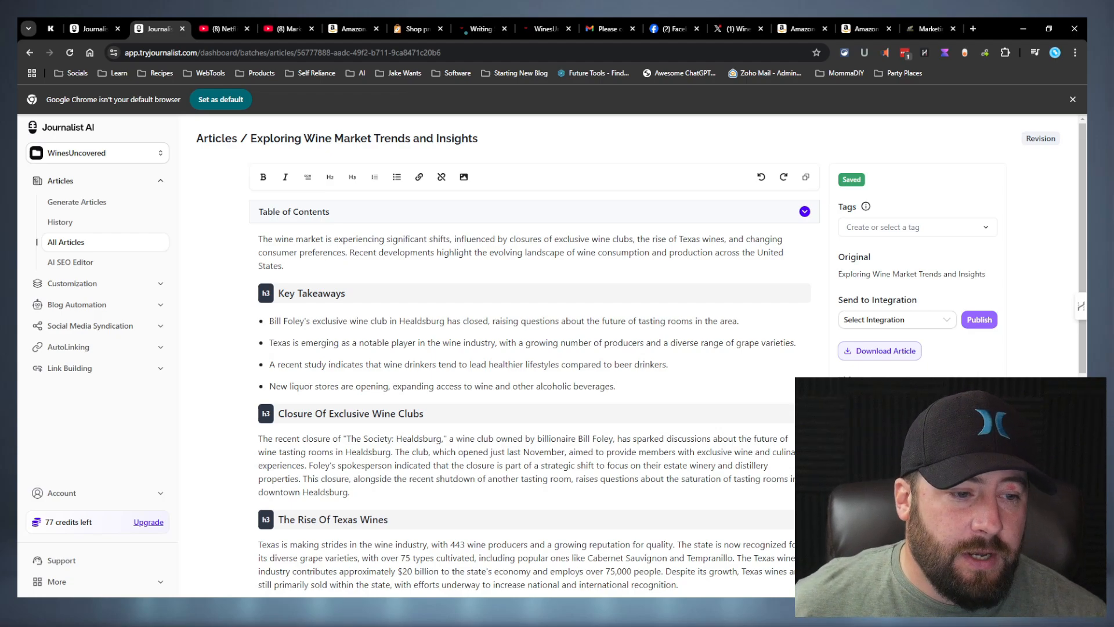
scroll(943, 366, down, 1)
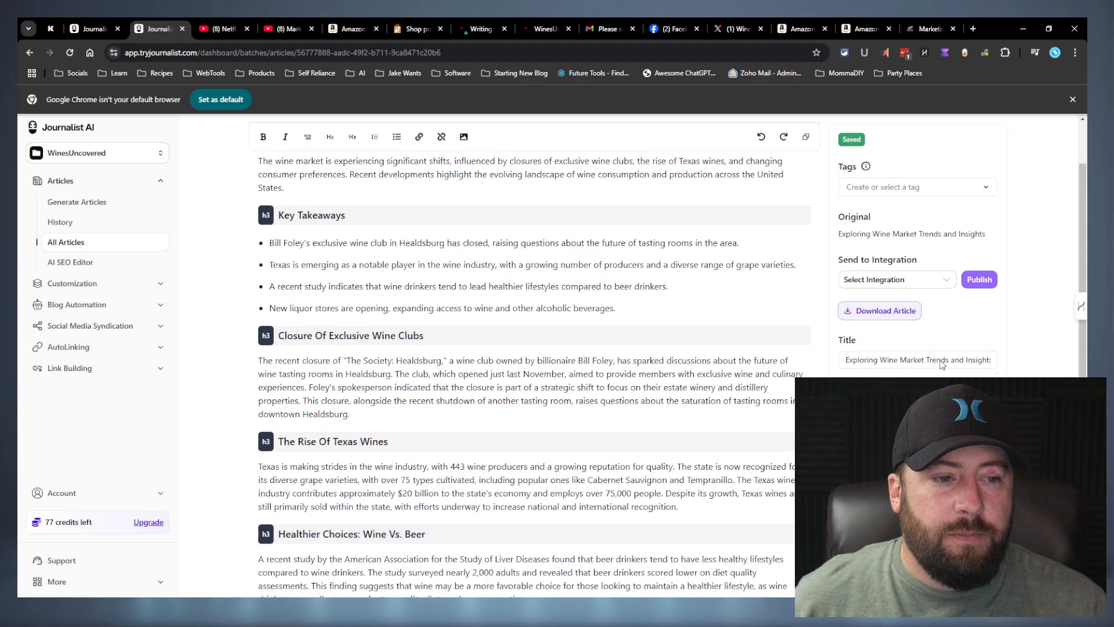
scroll(943, 366, up, 1)
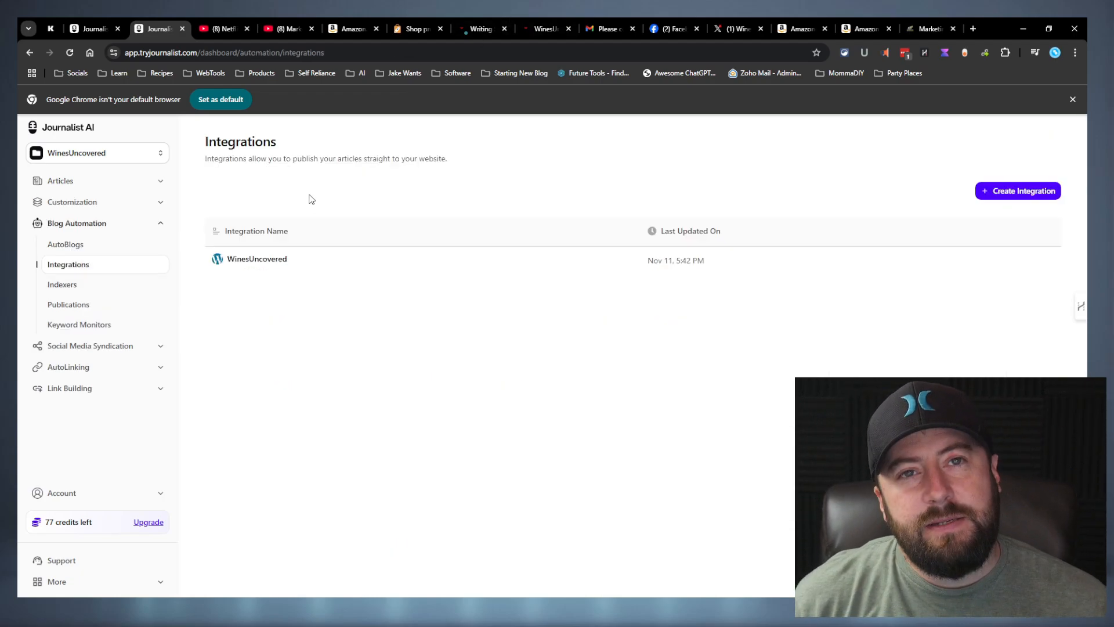
Start creating a new integration from the Integrations page and look over the supported website platforms
click(1010, 191)
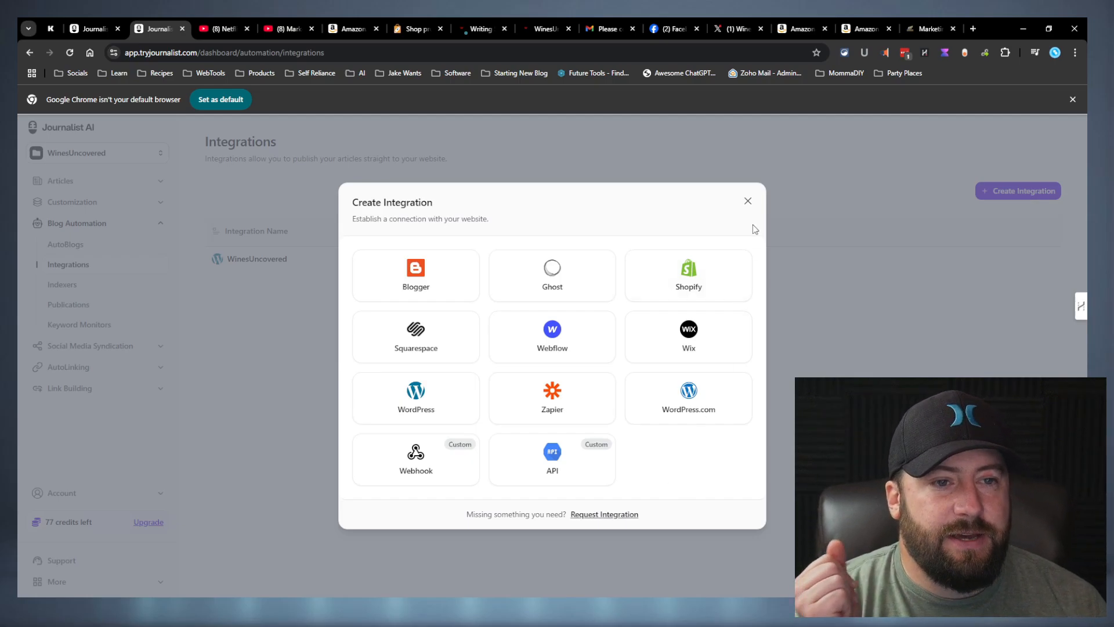
Leave the new integration dialog without choosing a platform and view the Indexers page
click(748, 201)
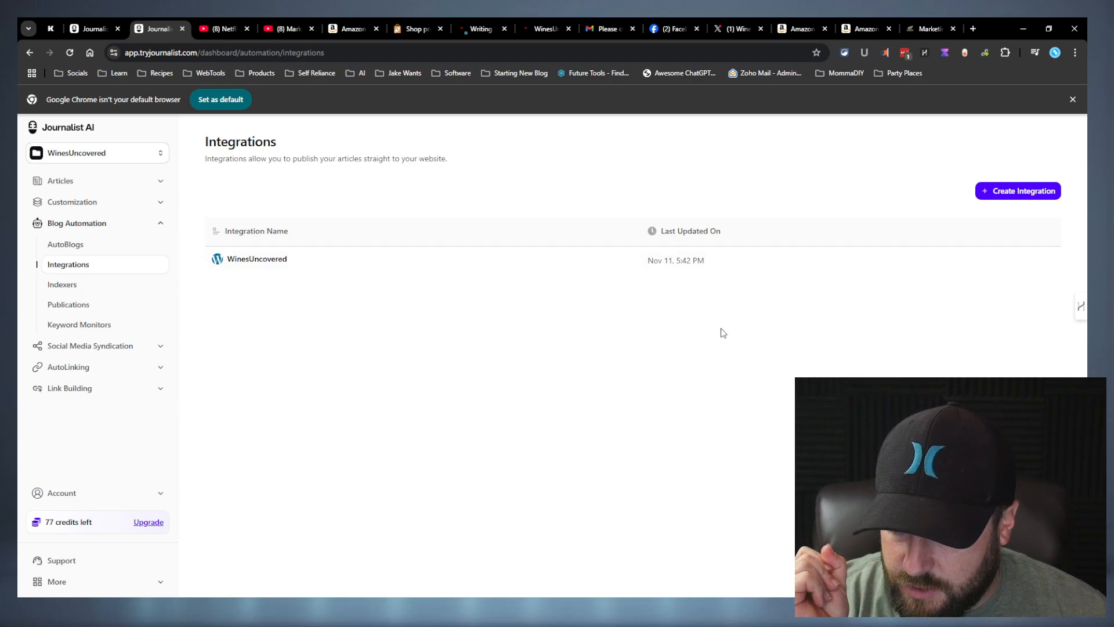
click(73, 284)
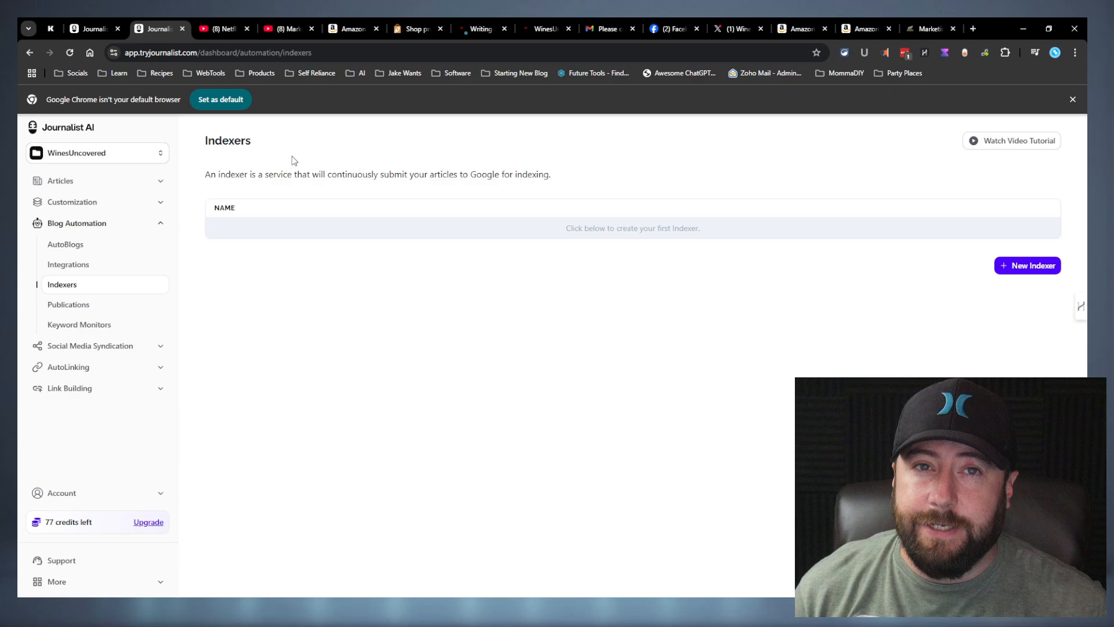
Open the WinesUncovered keyword monitor and browse its suggested keywords with their monthly searches and difficulty
click(83, 324)
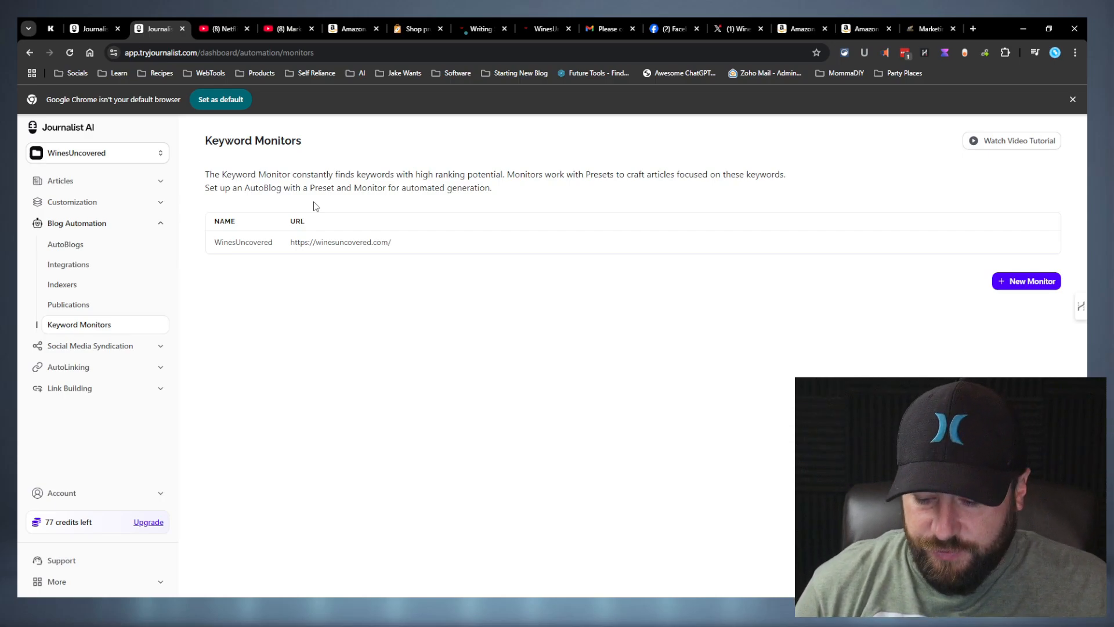
click(342, 241)
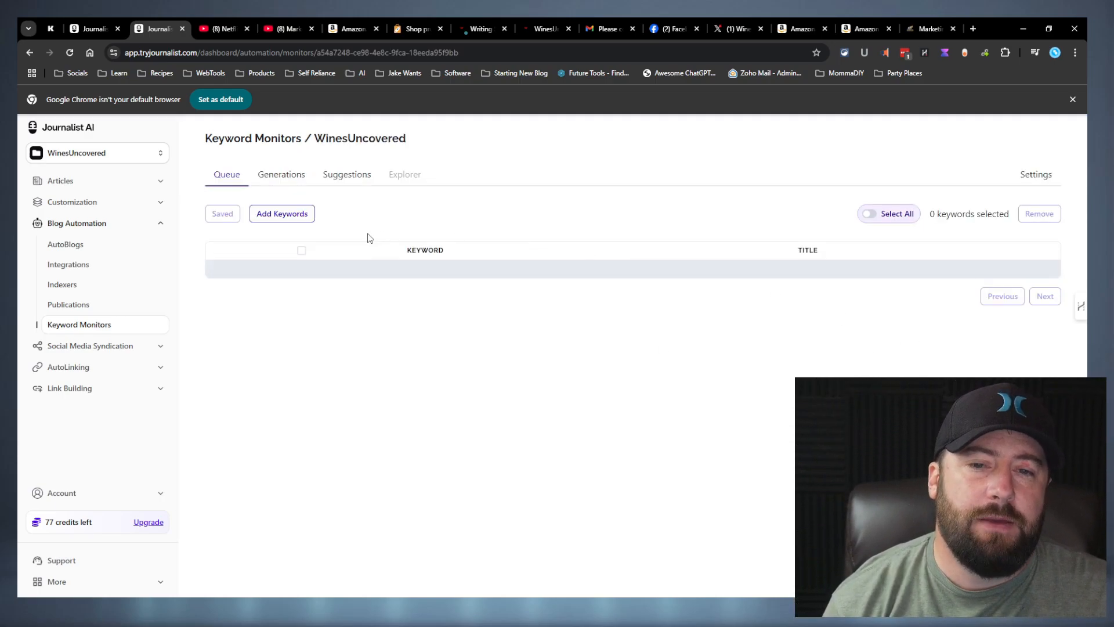
click(360, 179)
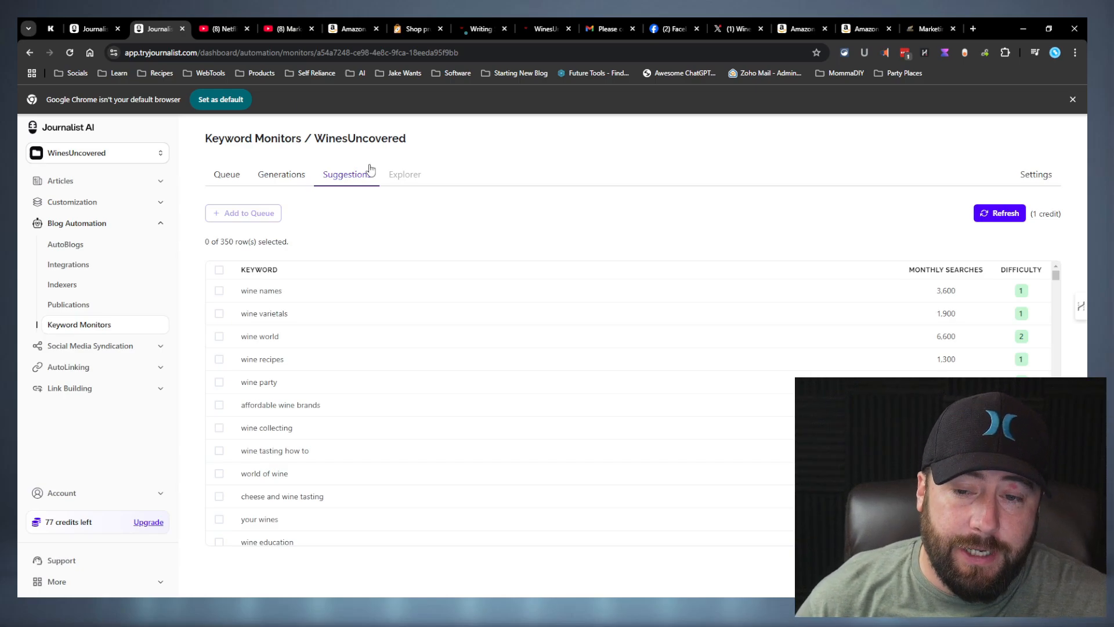
scroll(398, 342, down, 1)
scroll(397, 337, down, 20)
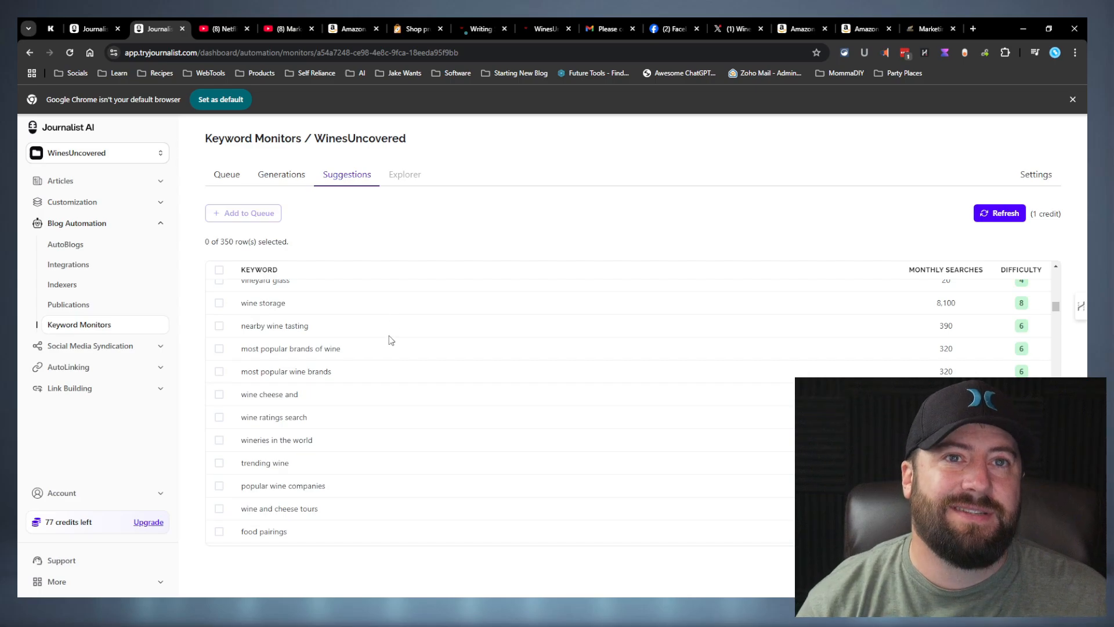
scroll(433, 347, up, 5)
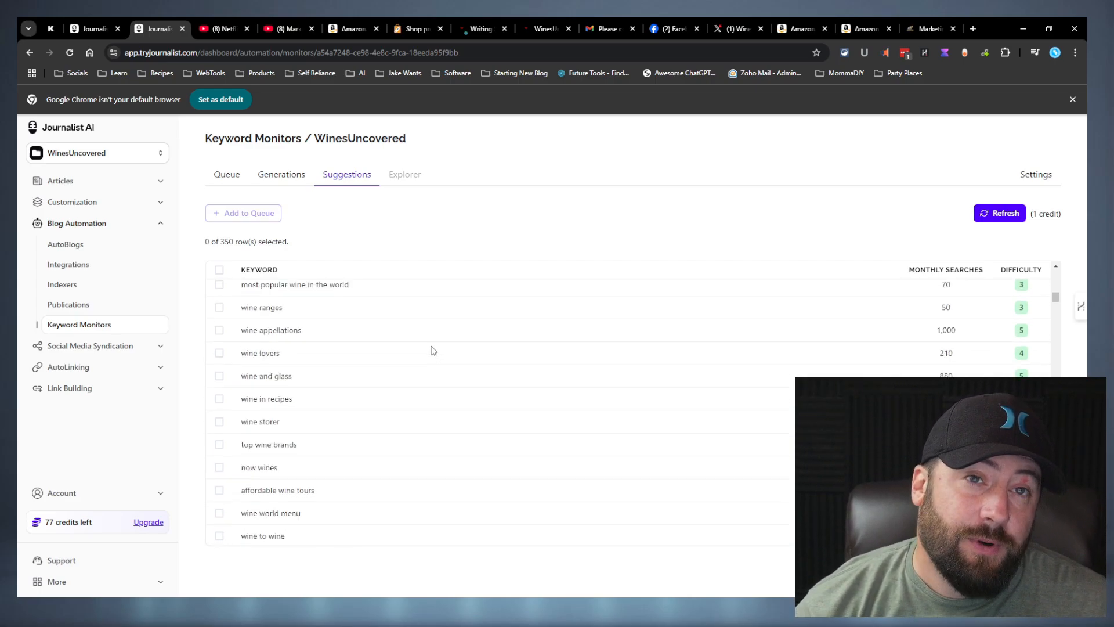
scroll(431, 348, up, 3)
Look through the monitor's queued keywords and compare them with the suggestions, ending on the queue
click(227, 176)
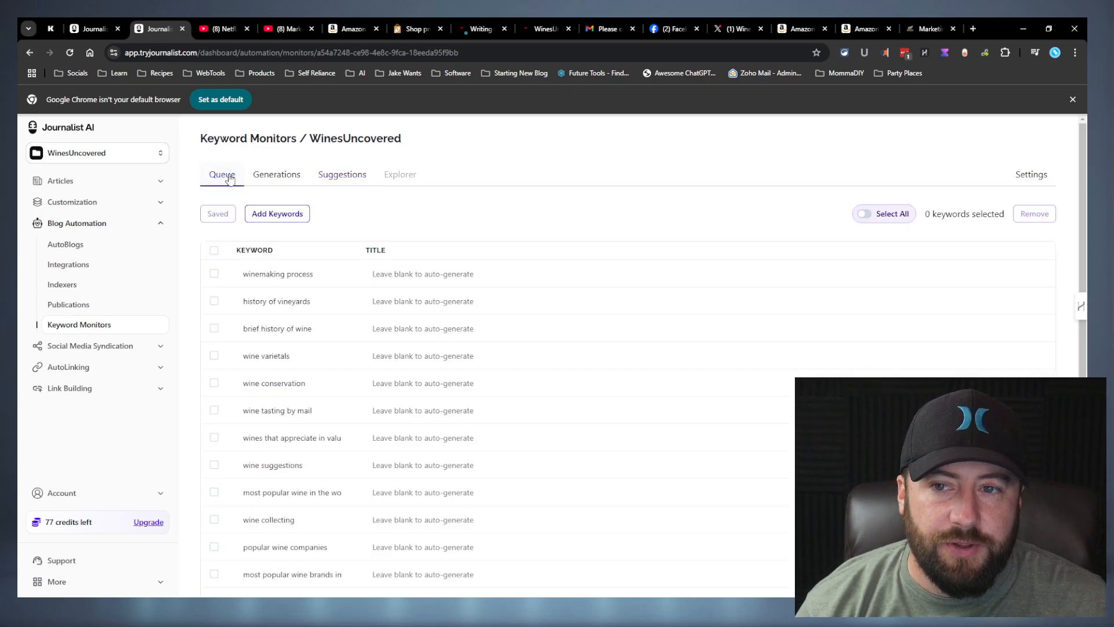
scroll(465, 278, down, 5)
scroll(465, 279, up, 5)
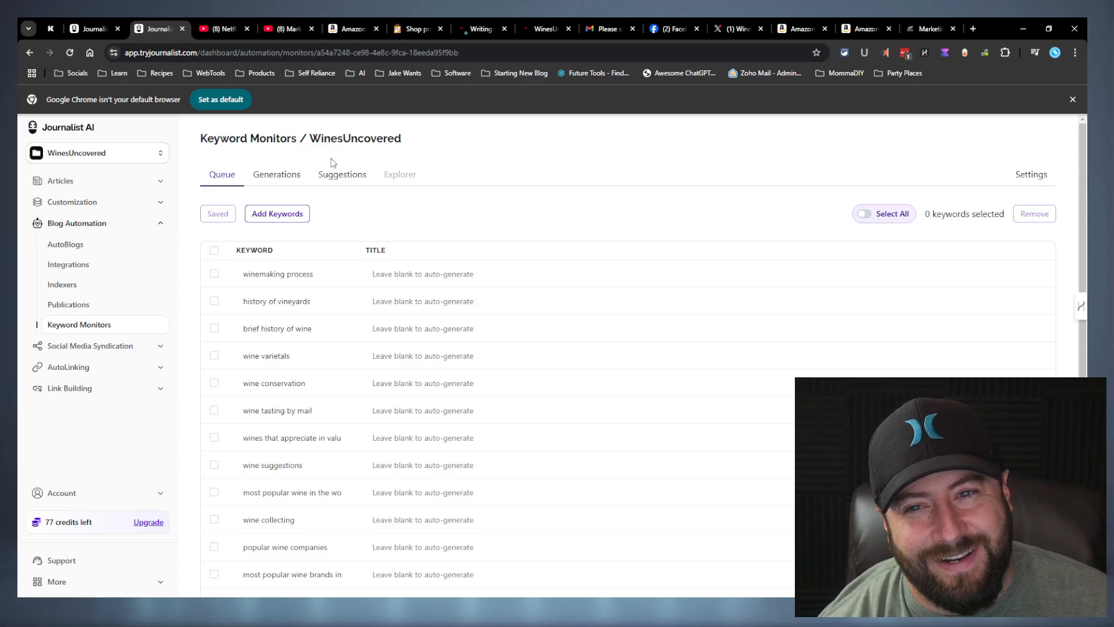
click(339, 175)
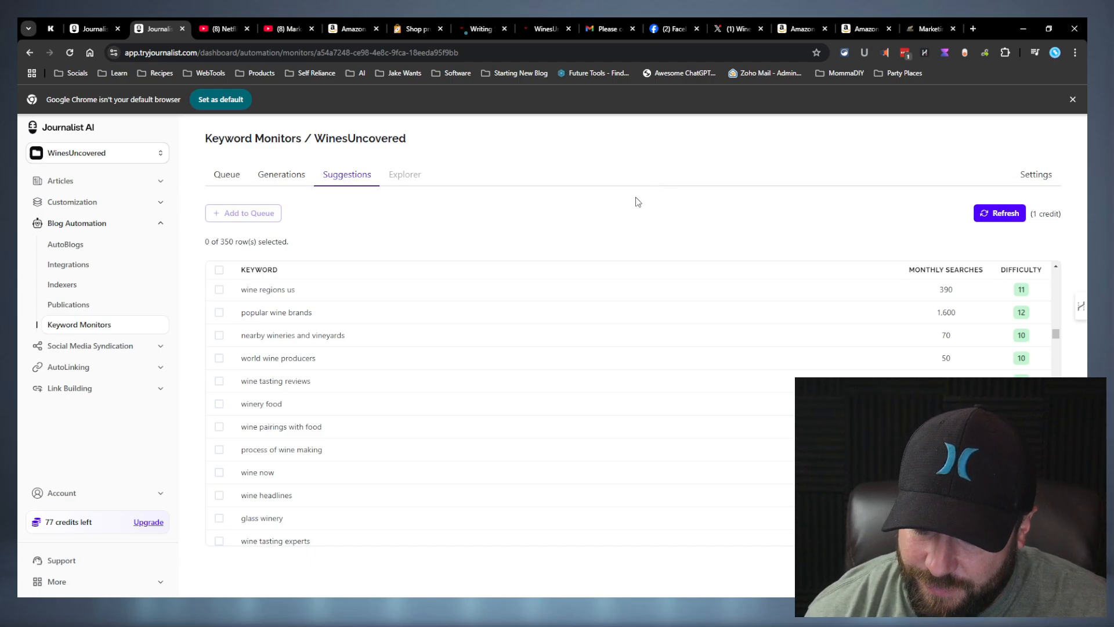
click(224, 181)
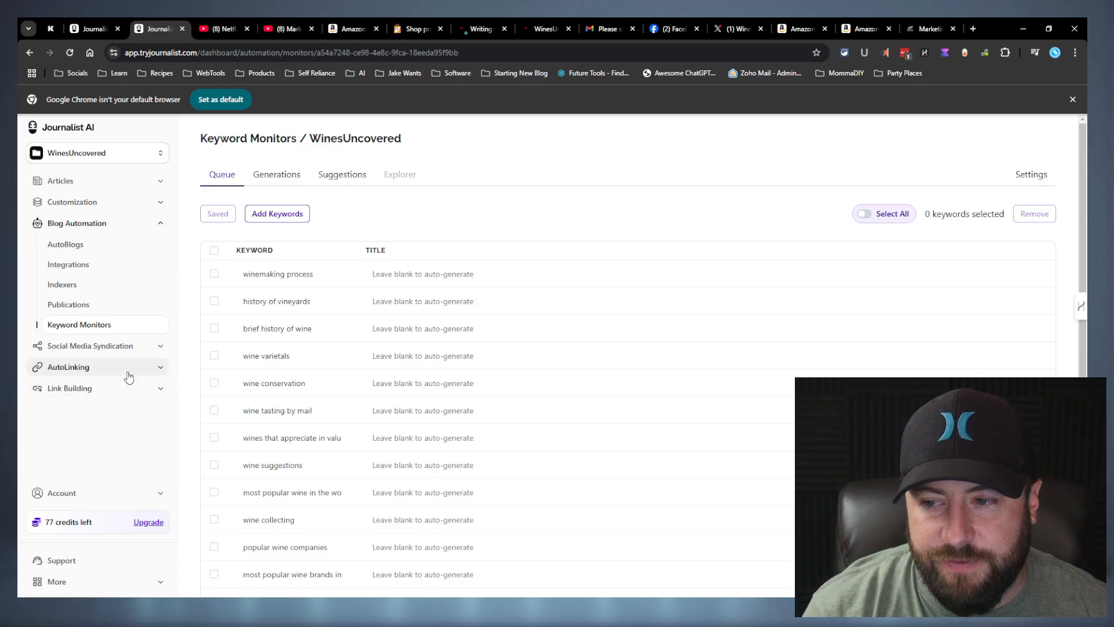
Browse the AutoLinking audited articles and review the link suggestions in the audit for Affordable Wines for Christmas
click(147, 372)
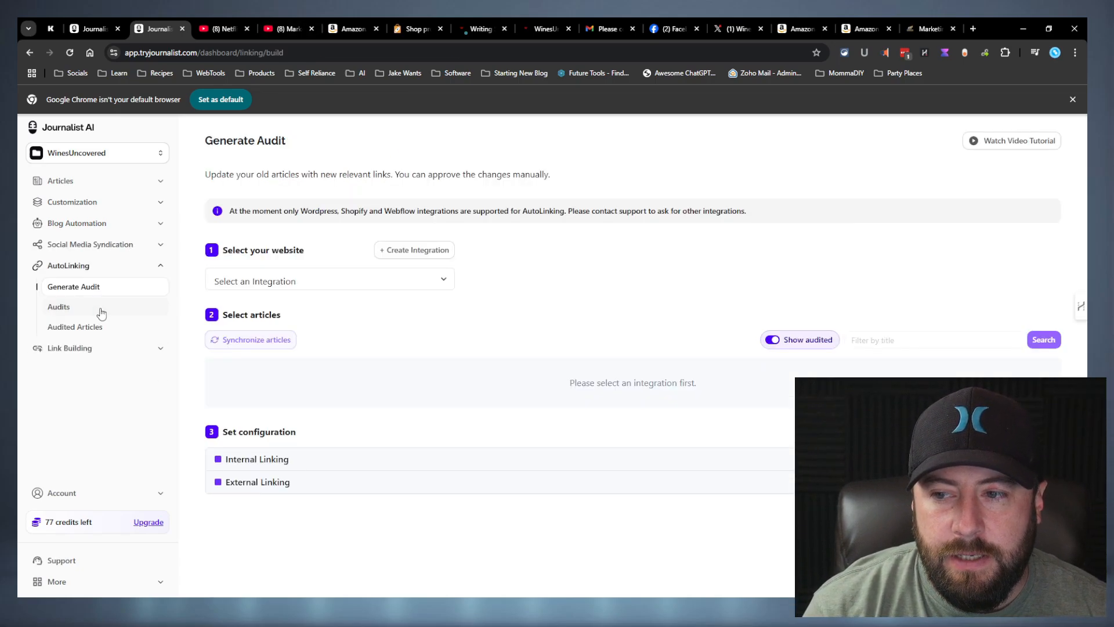
click(87, 325)
scroll(618, 221, down, 3)
scroll(620, 217, up, 3)
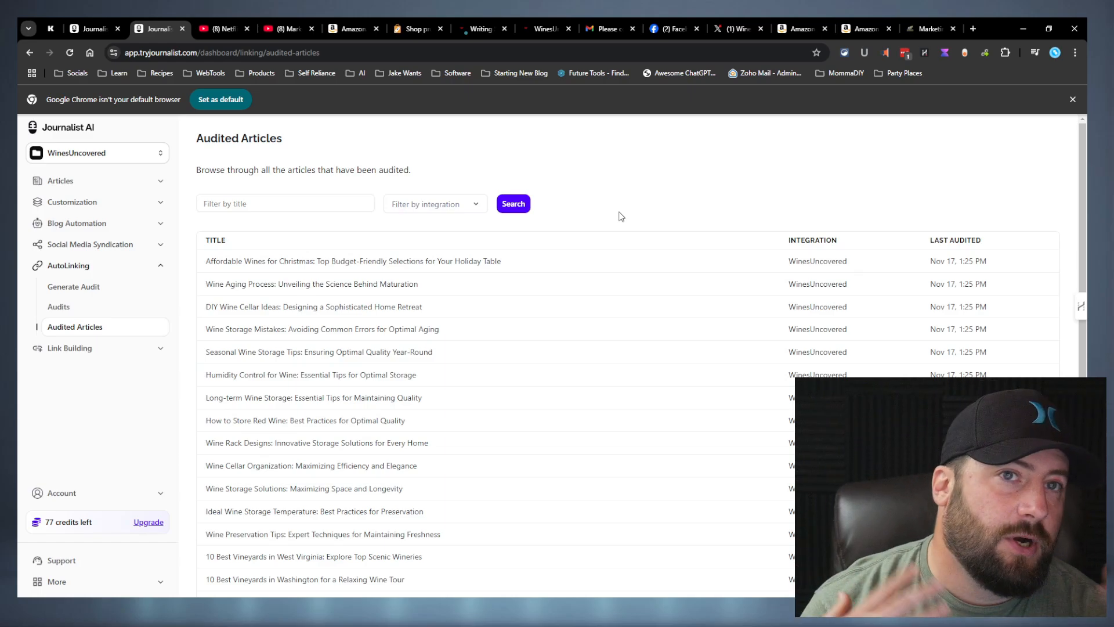
click(400, 261)
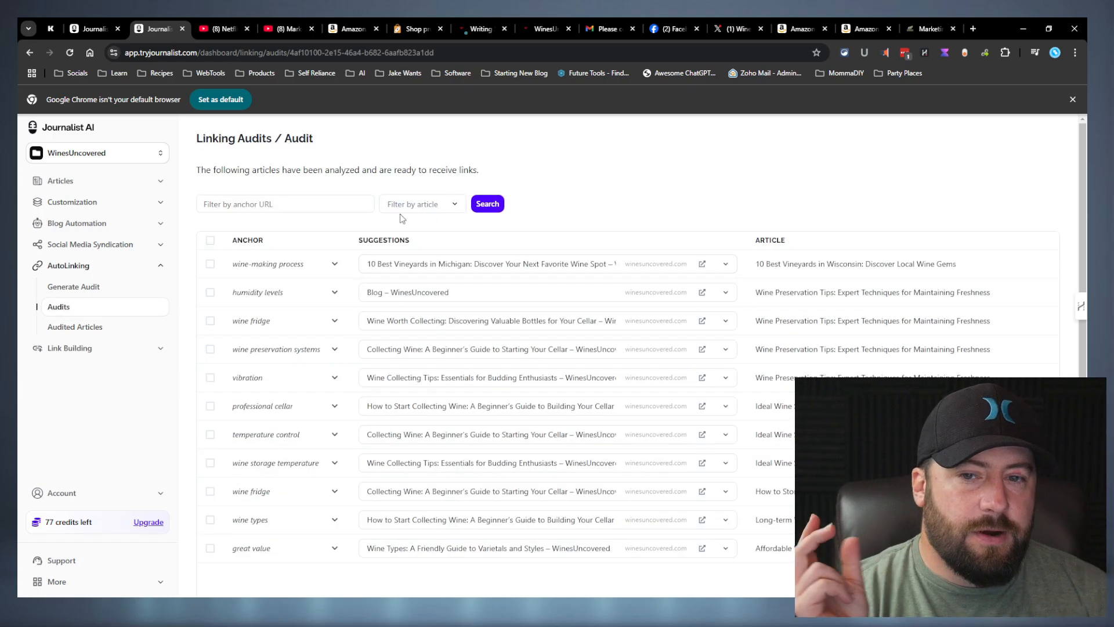
scroll(730, 338, down, 5)
scroll(731, 301, up, 5)
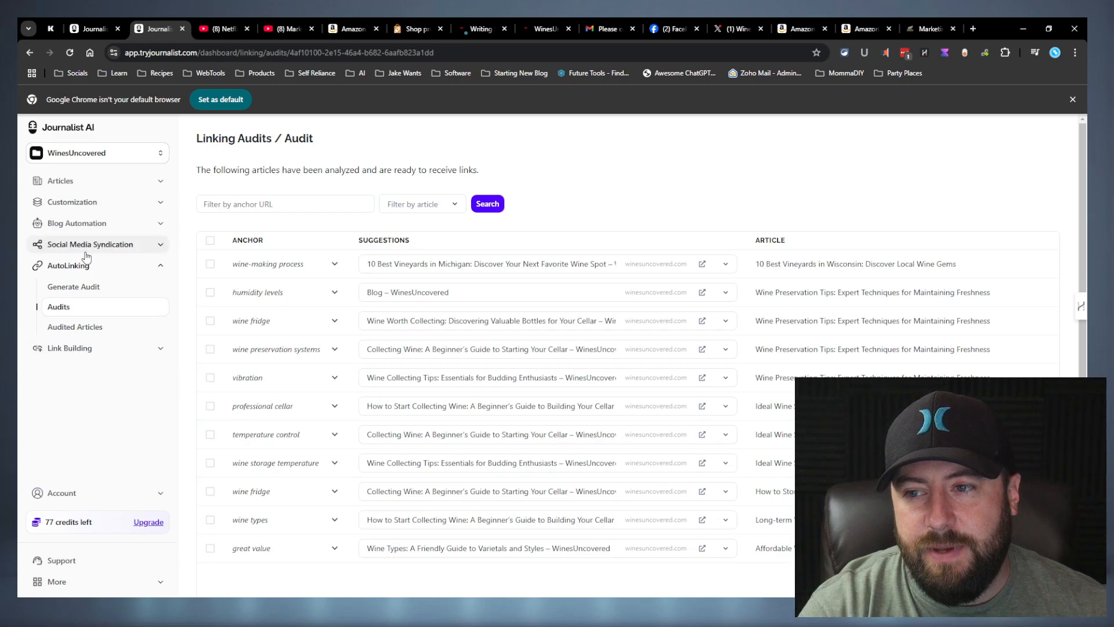
Return to the WinesUncovered keyword monitor and look at its form for adding keywords manually, adding none
click(116, 222)
click(103, 324)
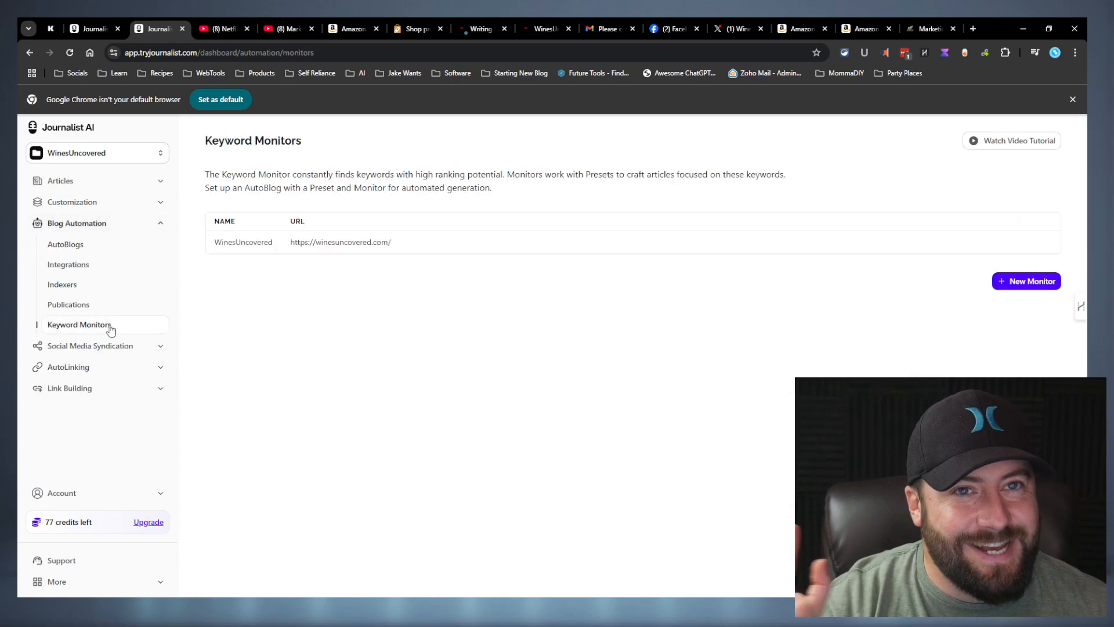
click(389, 243)
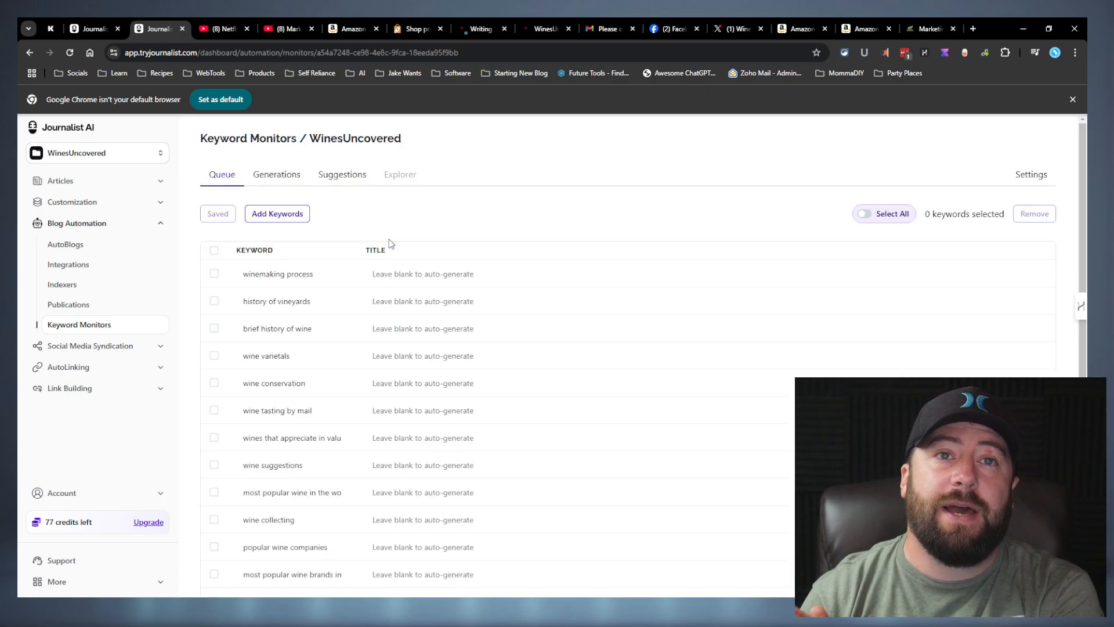
click(277, 174)
click(346, 174)
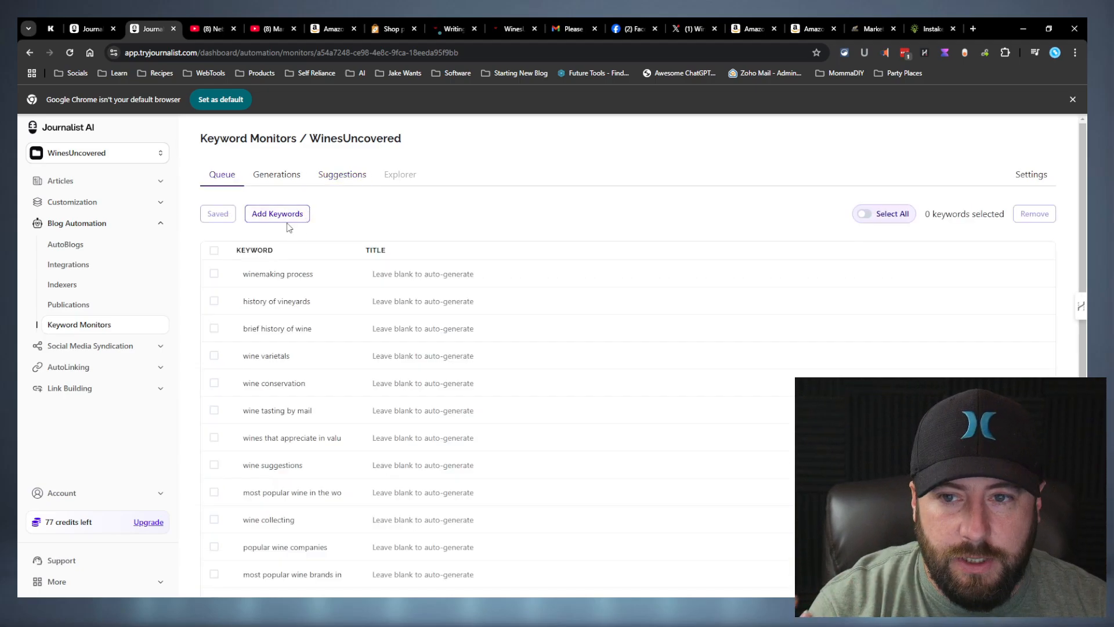
click(294, 215)
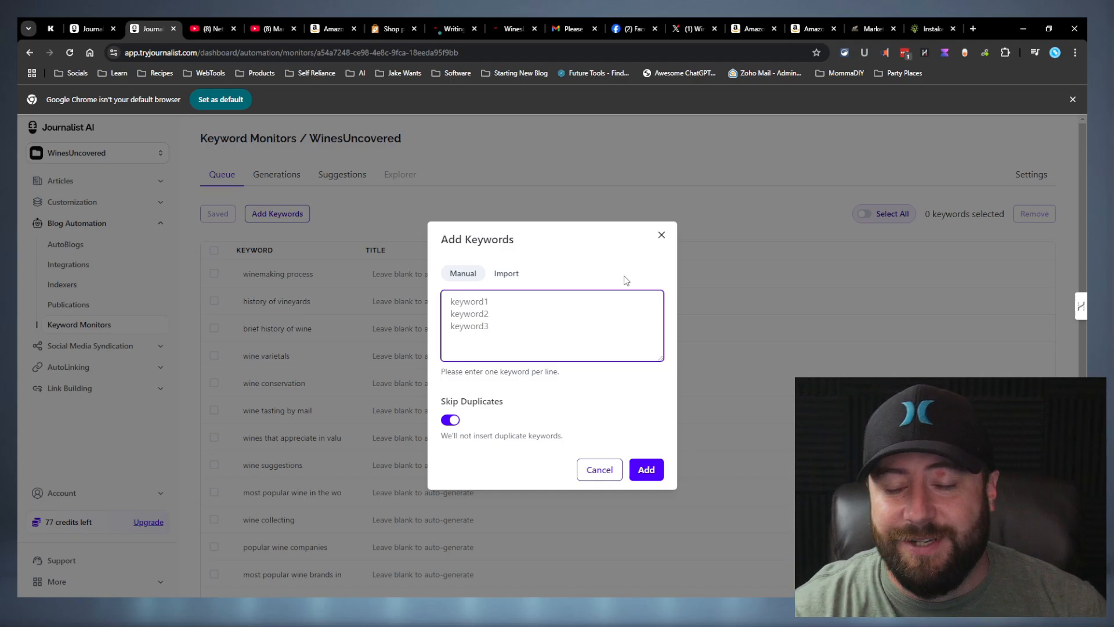
click(601, 469)
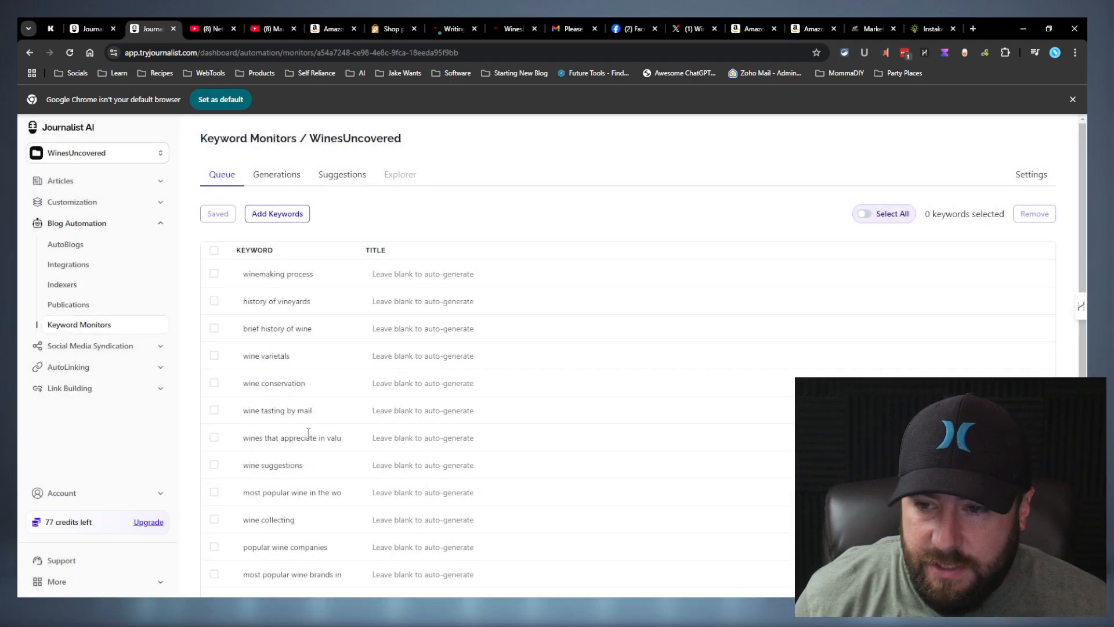
Look over the AutoBlogs list and the social media accounts set up for syndication
click(55, 248)
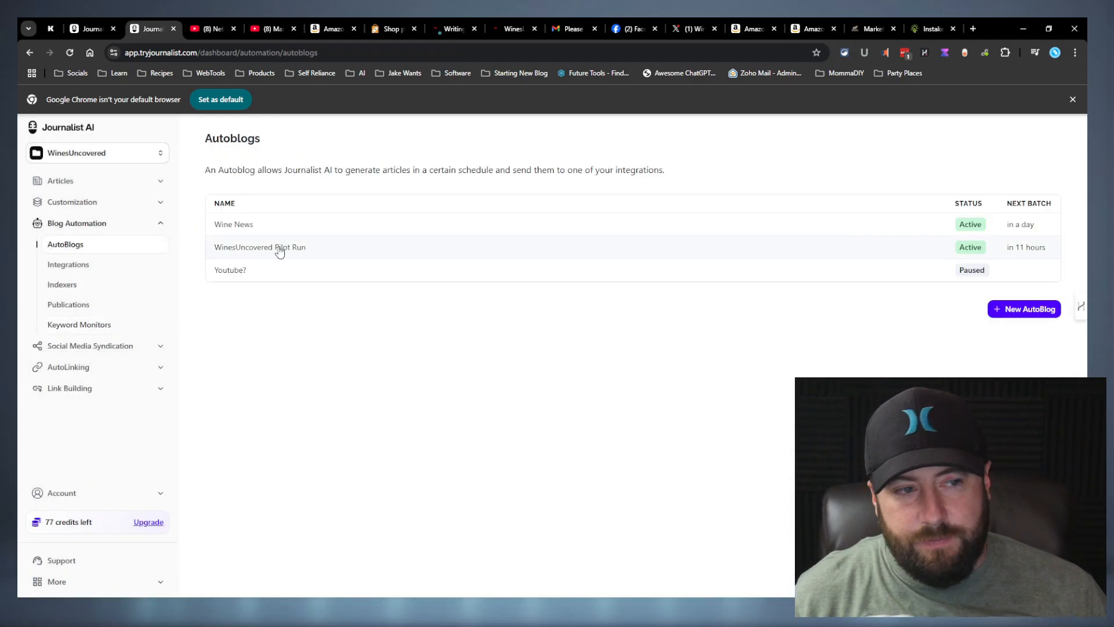
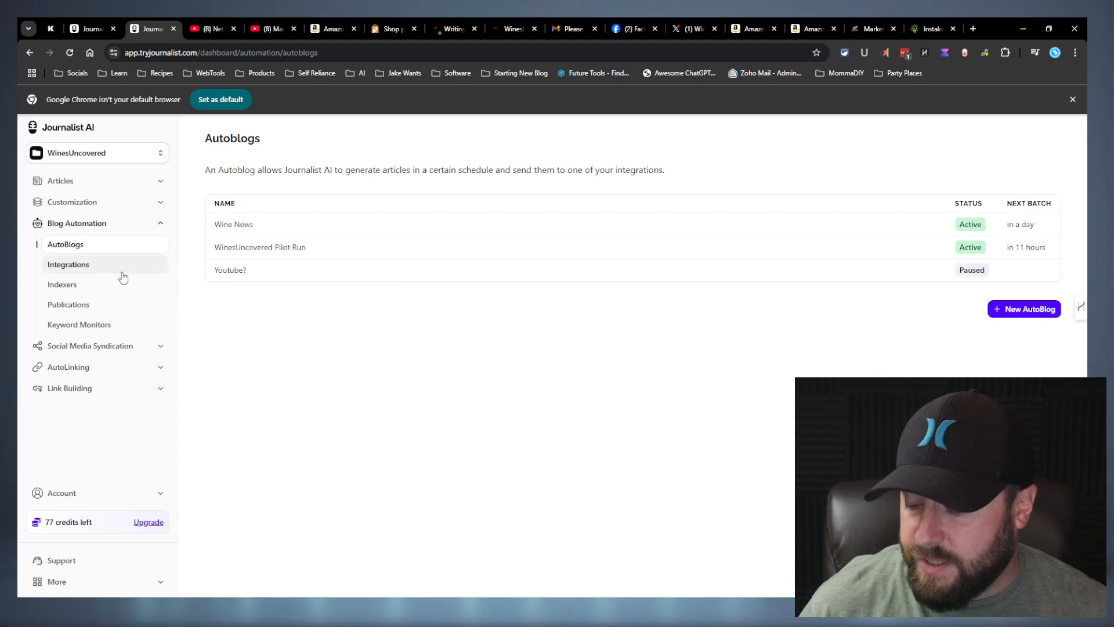
click(97, 346)
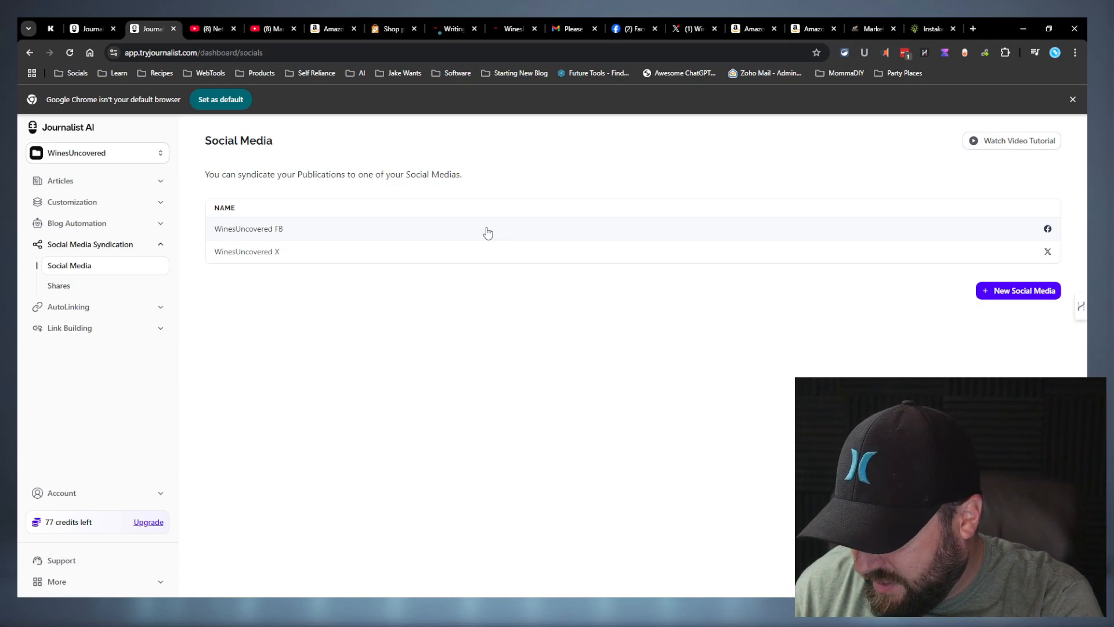
Open the AutoLinking audit dated Nov 17, 1:25 PM and review its anchors, suggested links and articles
click(127, 307)
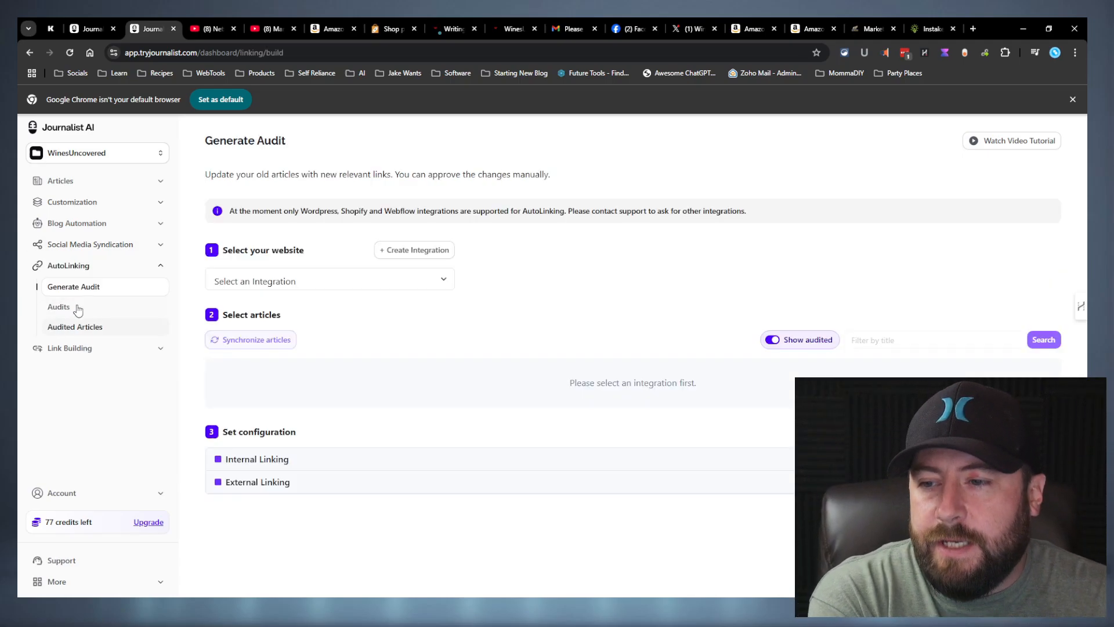
click(117, 308)
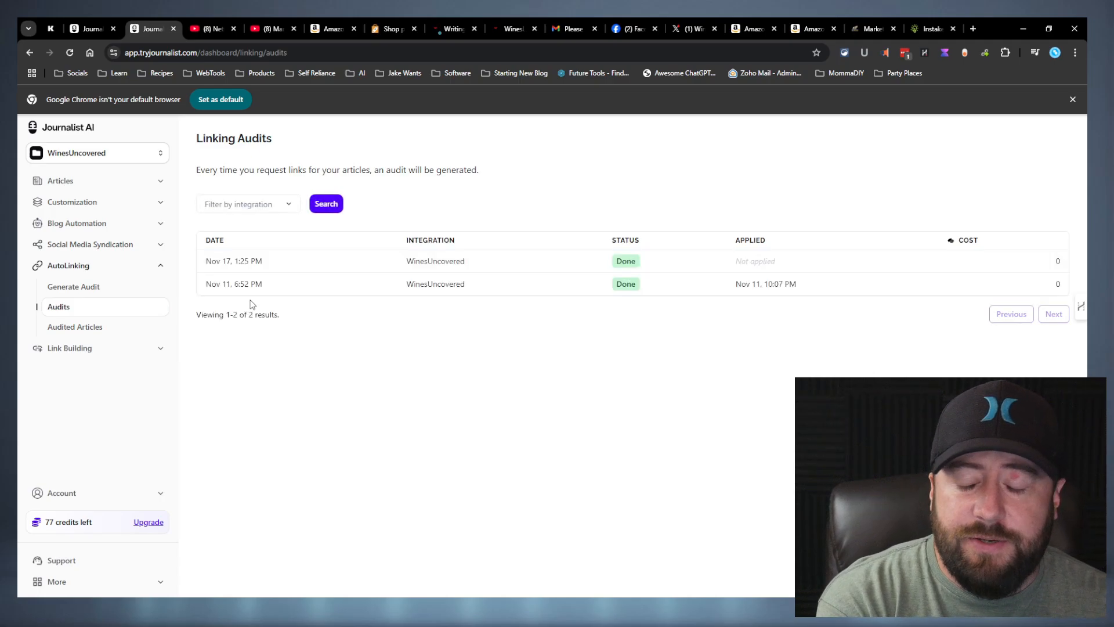
click(444, 253)
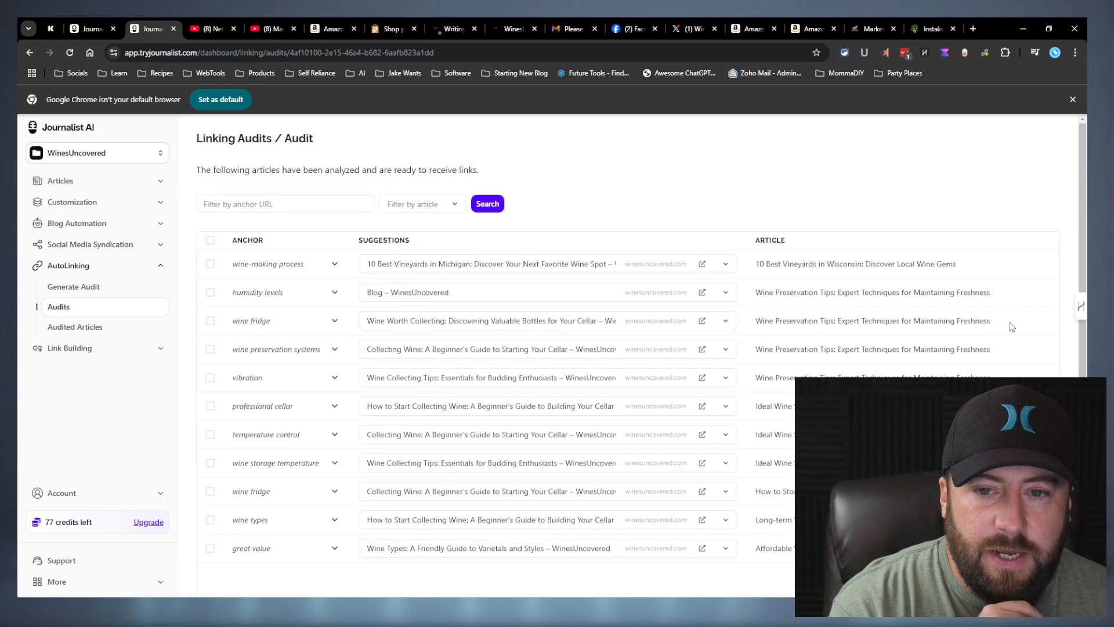
scroll(772, 174, down, 1)
scroll(730, 219, up, 1)
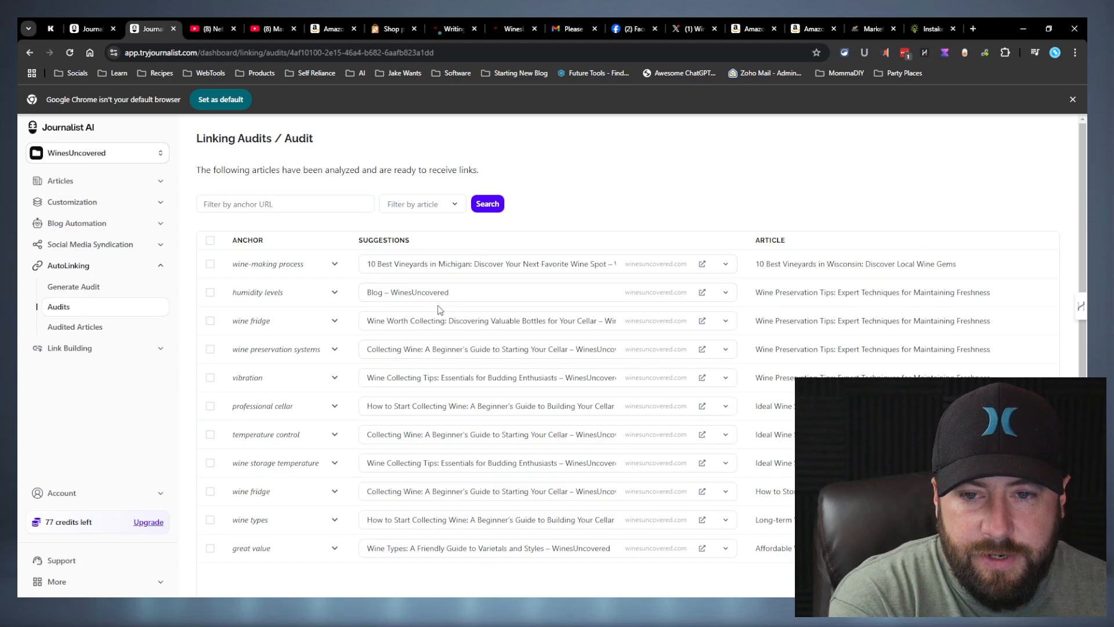
Select every suggested link in the audit except the humidity levels one, then insert the links and apply the audit
click(524, 291)
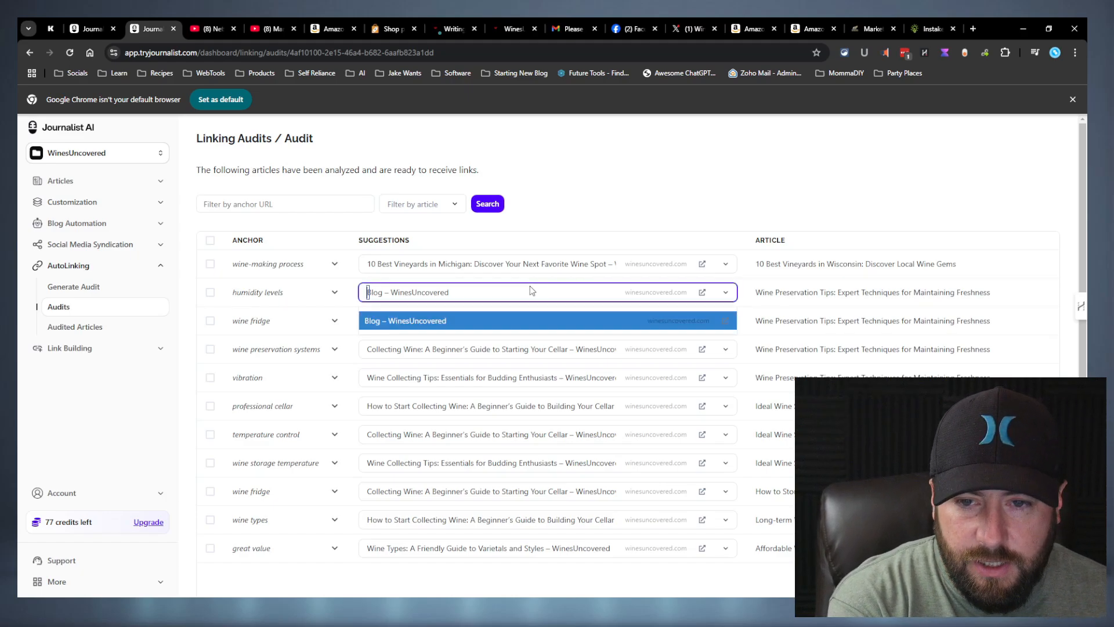
click(210, 240)
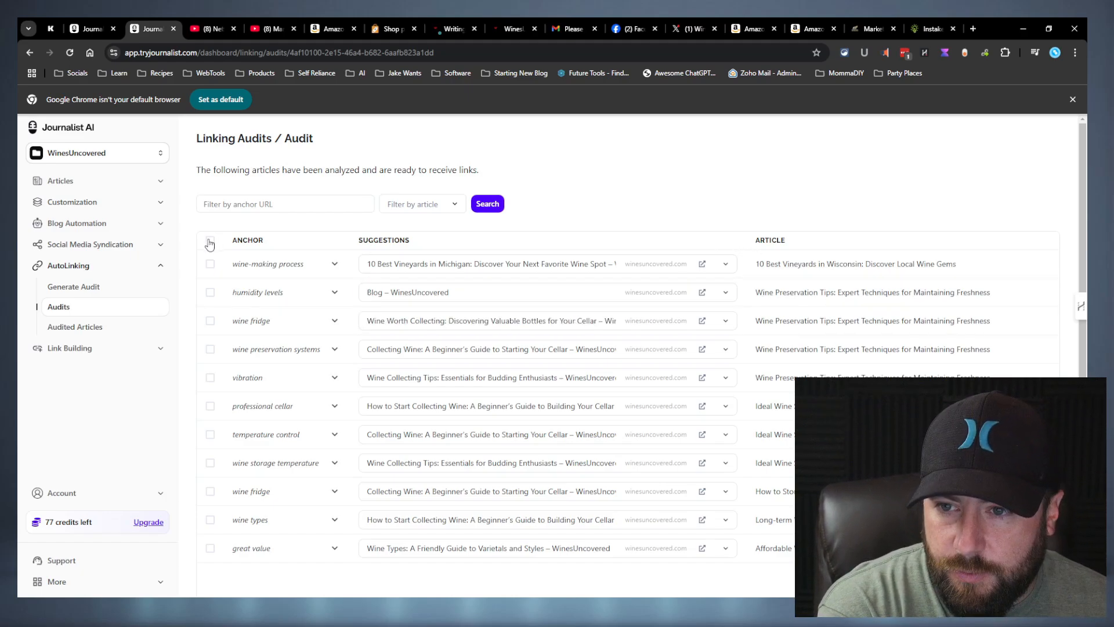
click(210, 292)
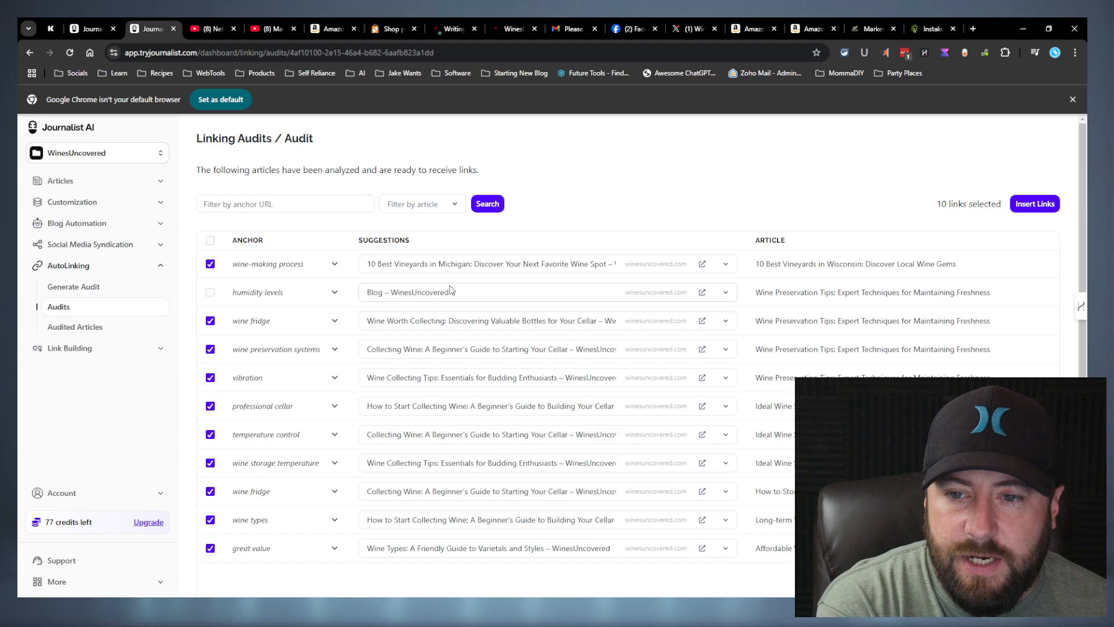
scroll(442, 279, down, 2)
scroll(443, 274, up, 2)
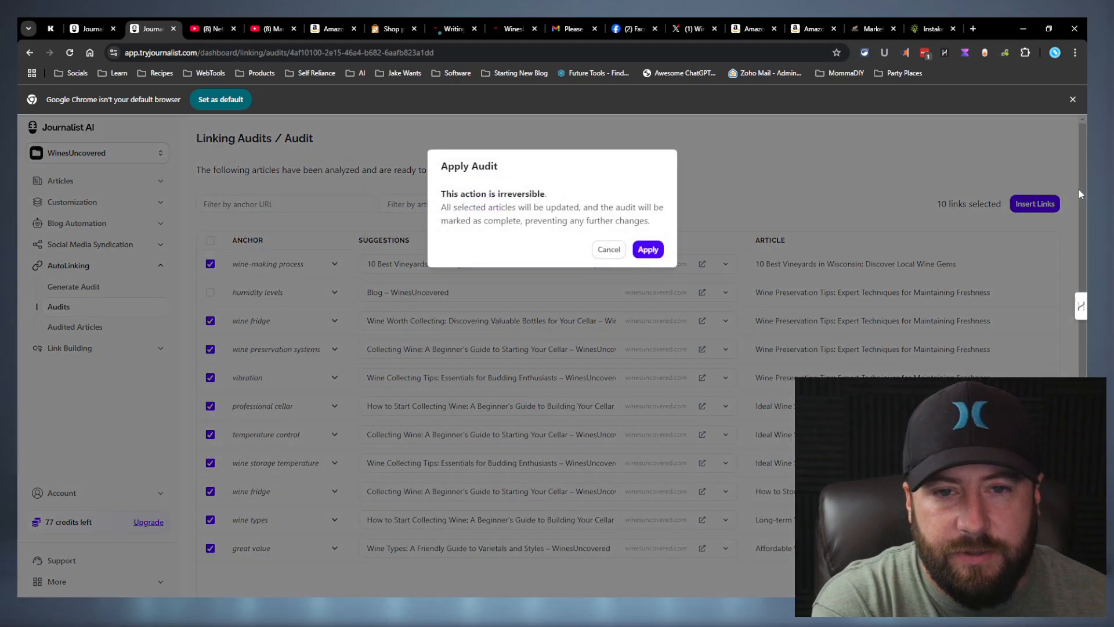
click(649, 251)
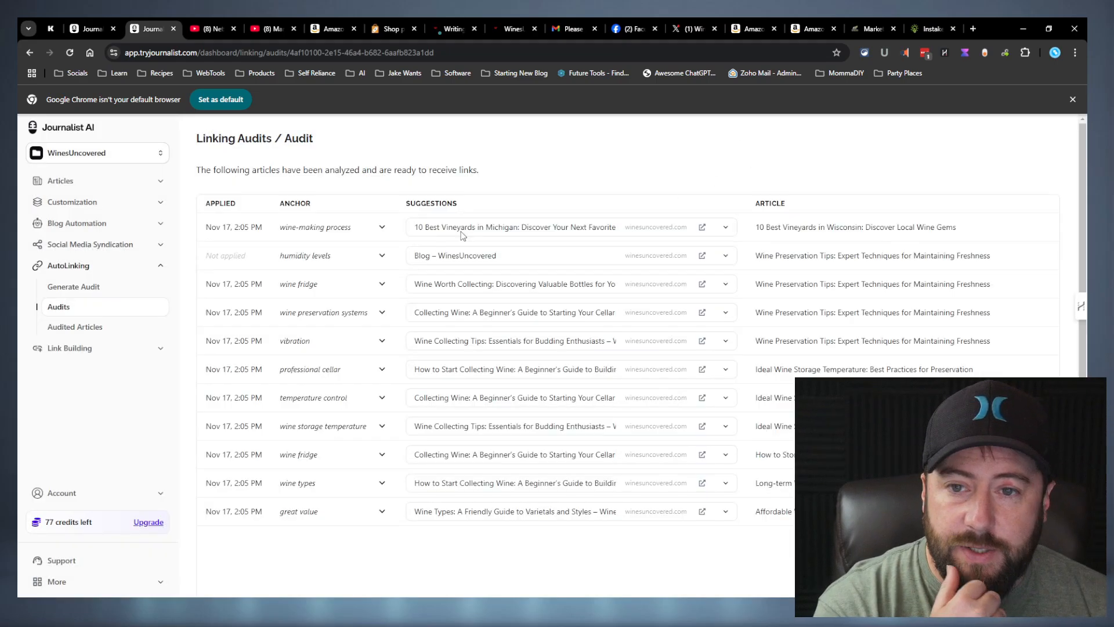
View the audited articles, reopen the Nov 17 audit and check the suggestion choices for the humidity levels anchor
click(98, 329)
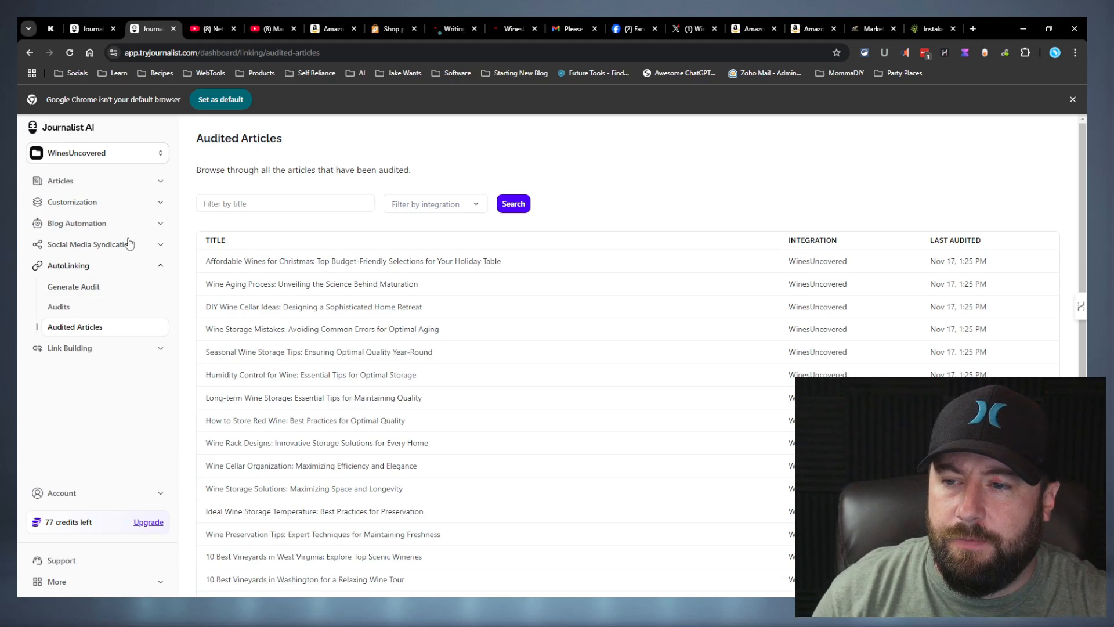
click(87, 306)
click(531, 265)
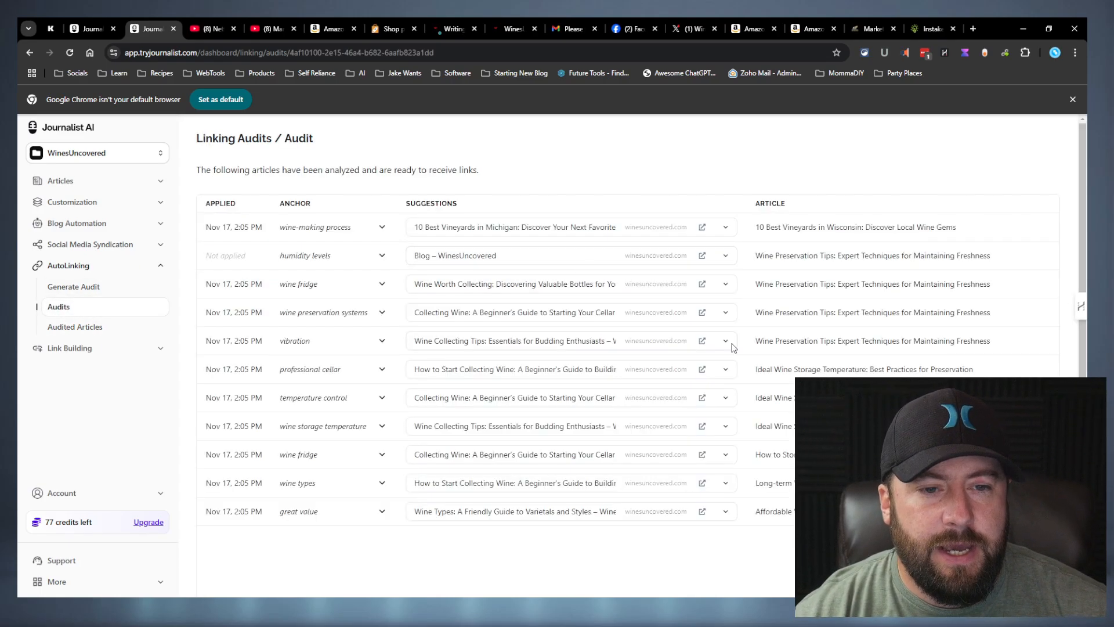
click(725, 257)
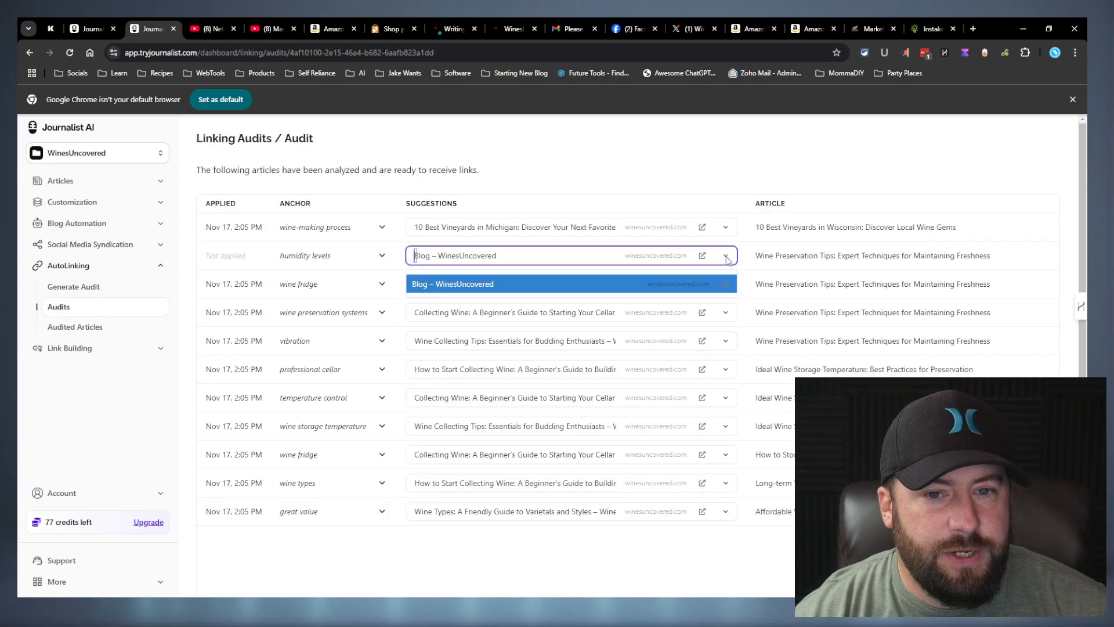
Check the suggestion choices for the wine-making process anchor in the audit, then close the list
click(618, 229)
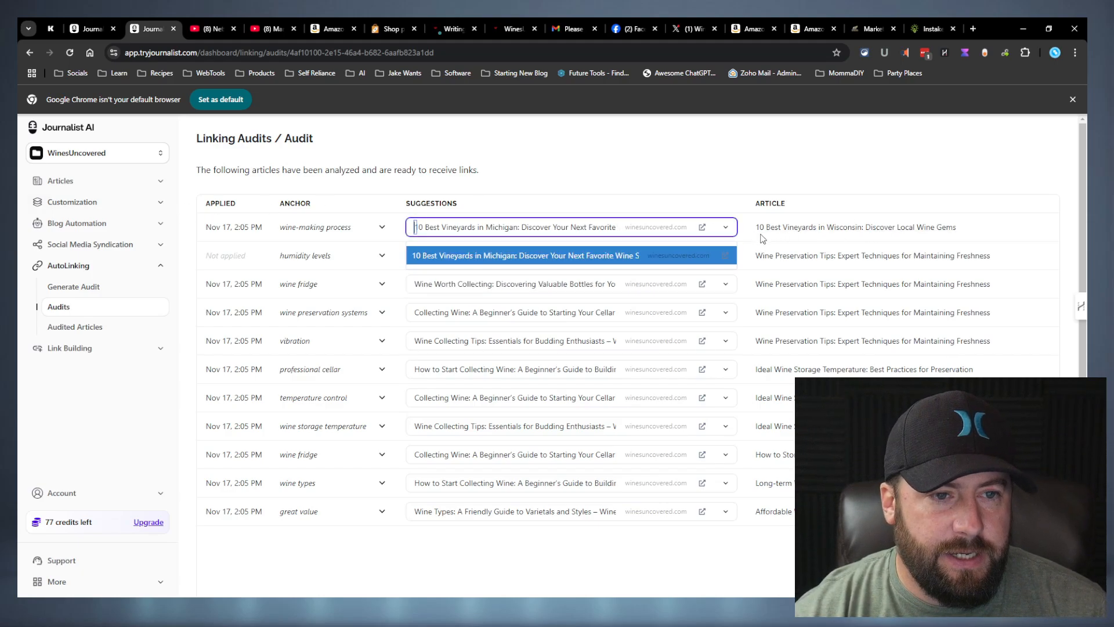
click(727, 230)
click(728, 233)
click(682, 182)
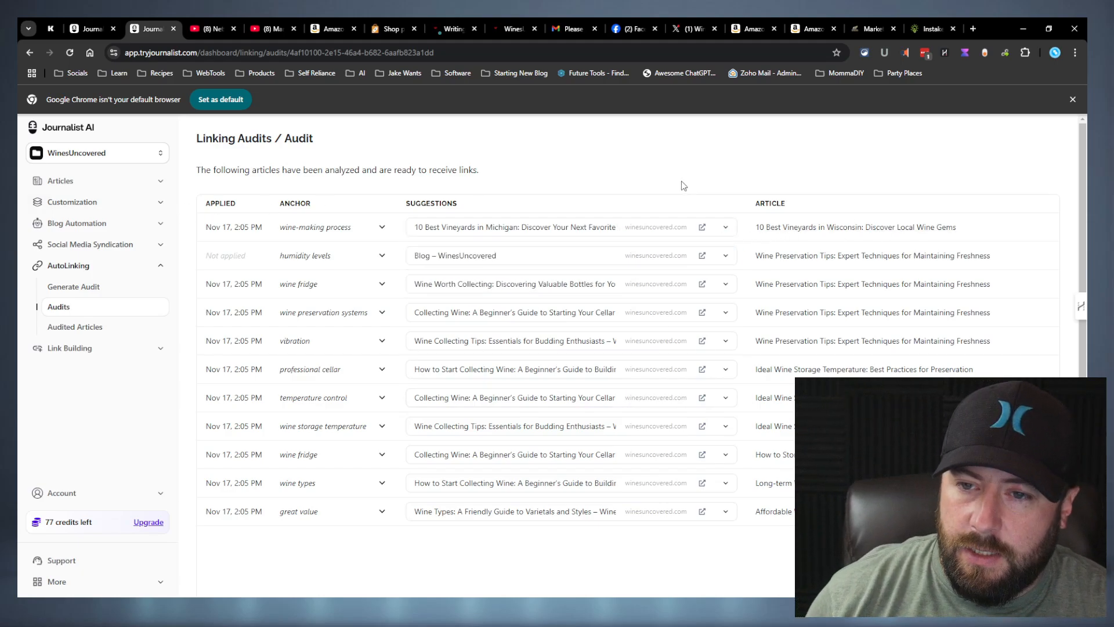
Start a new AutoLinking audit for WinesUncovered and select all articles on the listed pages
click(73, 329)
click(75, 287)
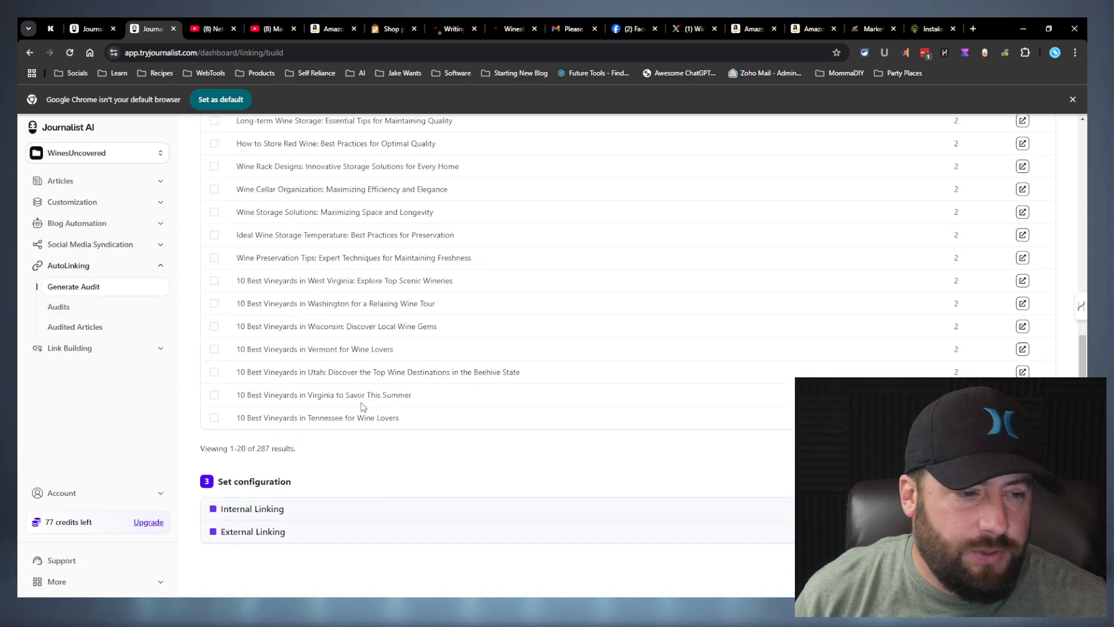
scroll(372, 405, up, 10)
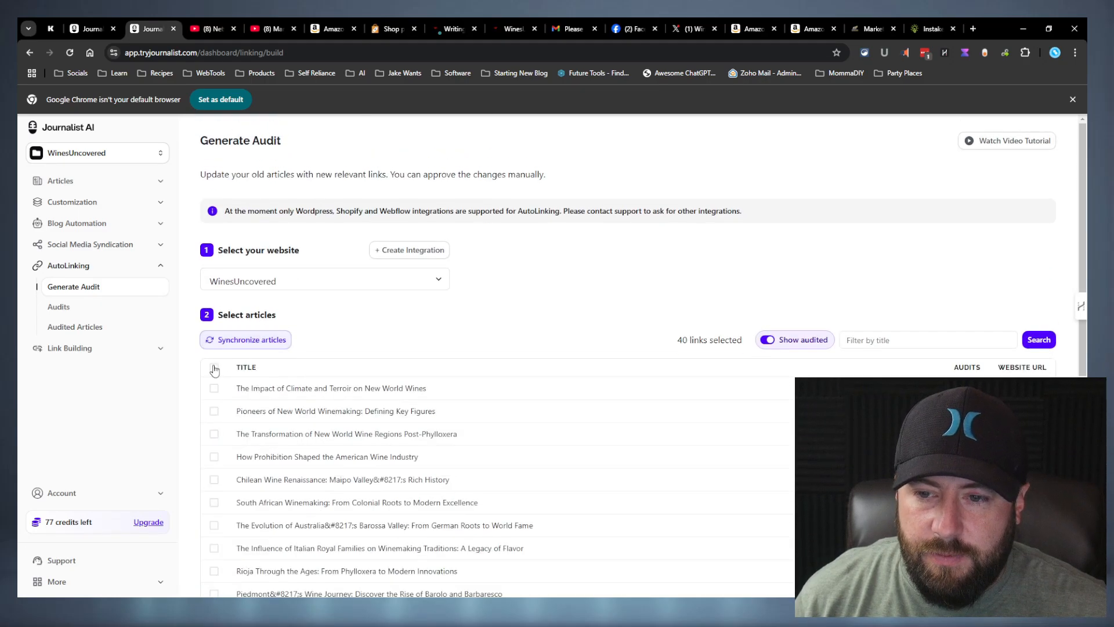
click(215, 367)
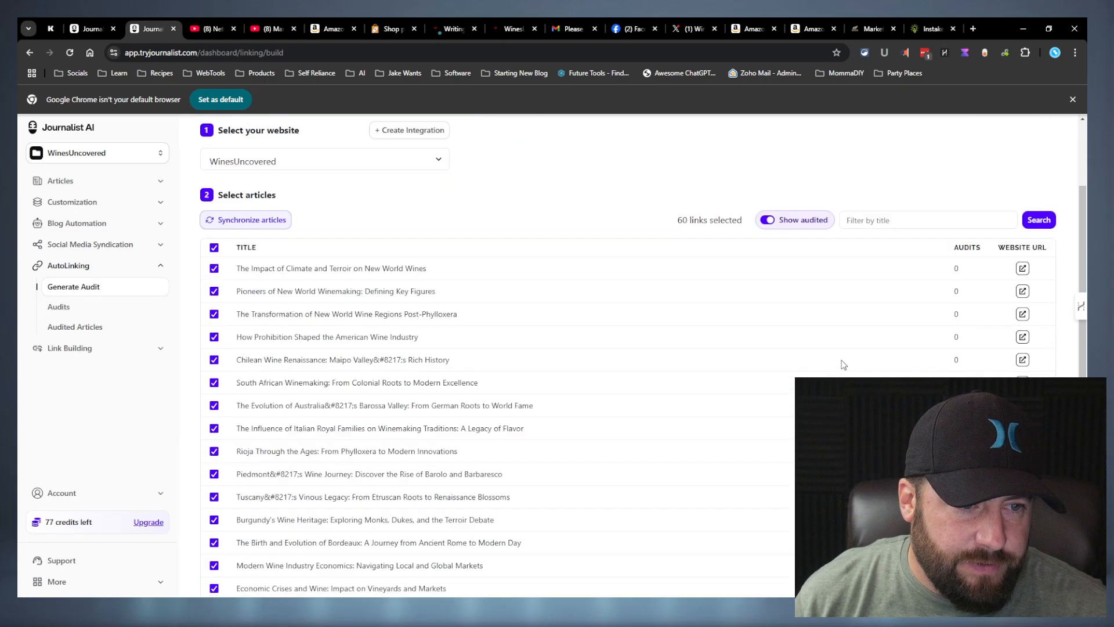
scroll(655, 406, down, 5)
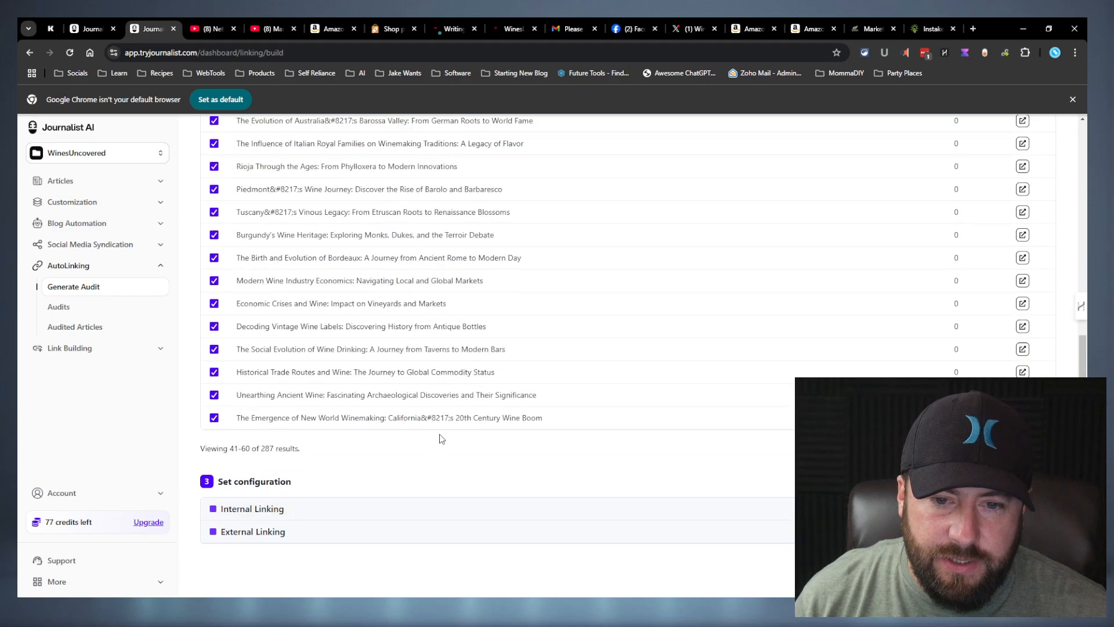
scroll(441, 406, up, 6)
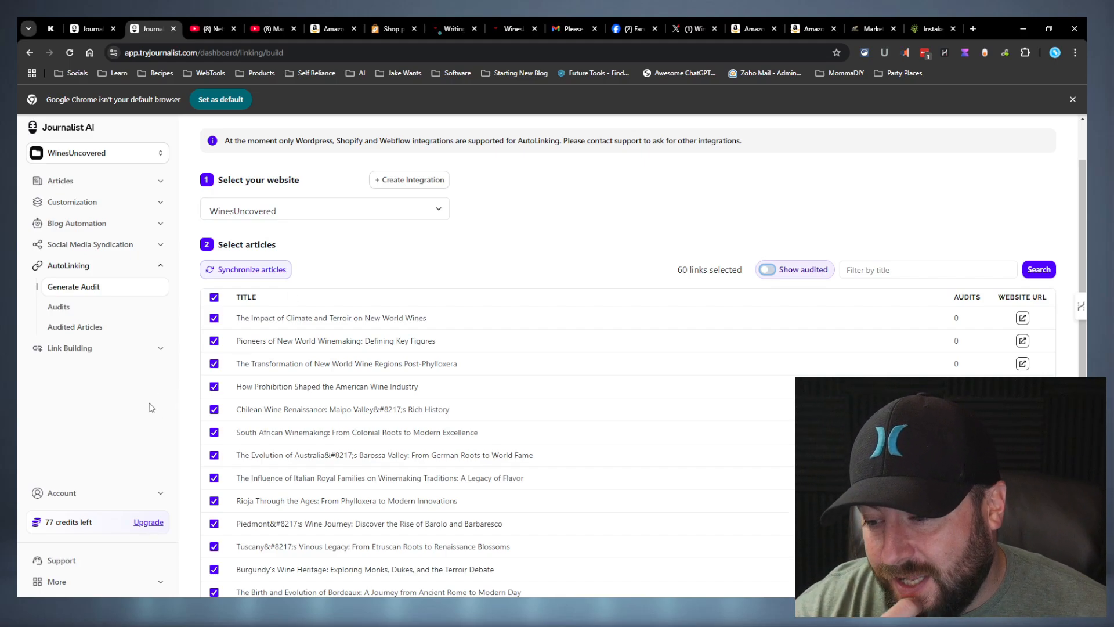
Open the backlink purchasing page and review the quality guarantees, including the explanations for niche relevance and duplicate domains
click(161, 347)
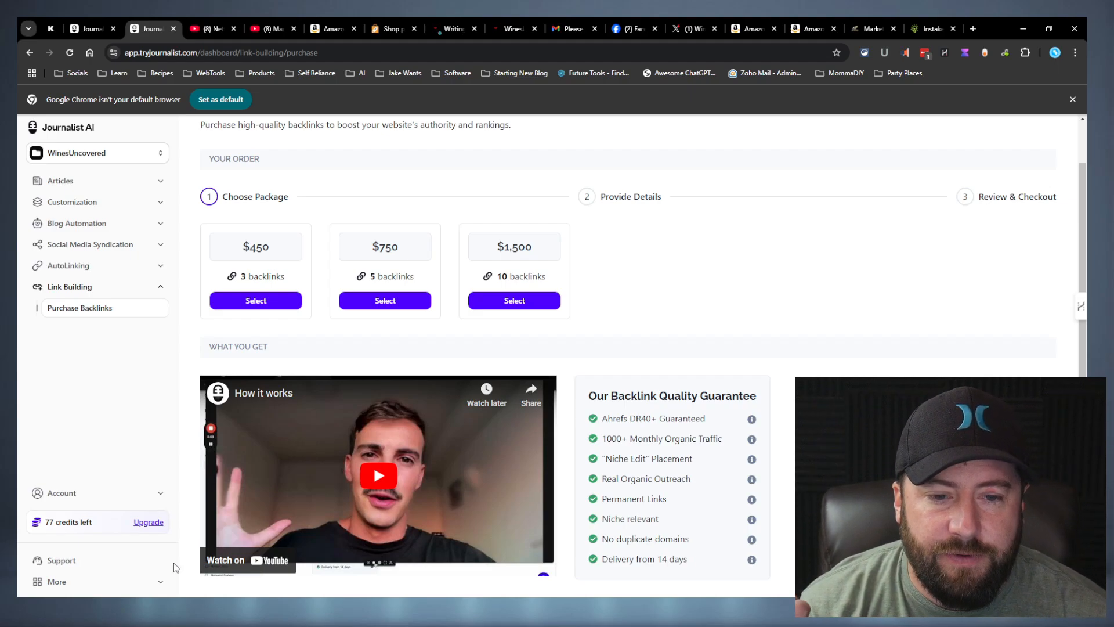
drag(726, 415, 615, 418)
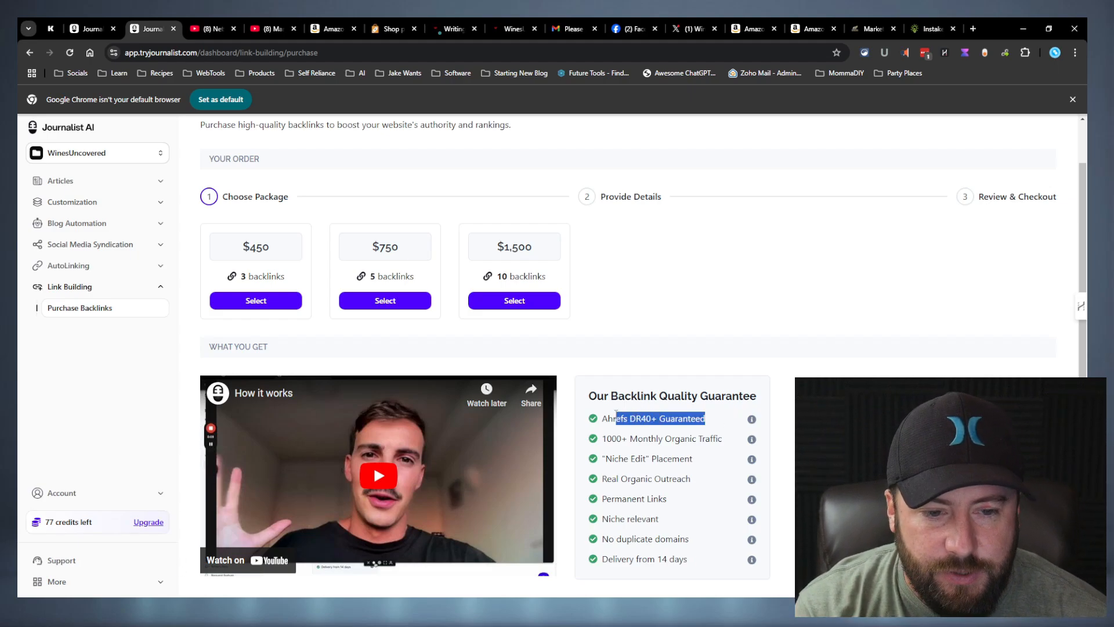
drag(718, 438, 602, 439)
drag(668, 499, 602, 499)
mouse_move(754, 501)
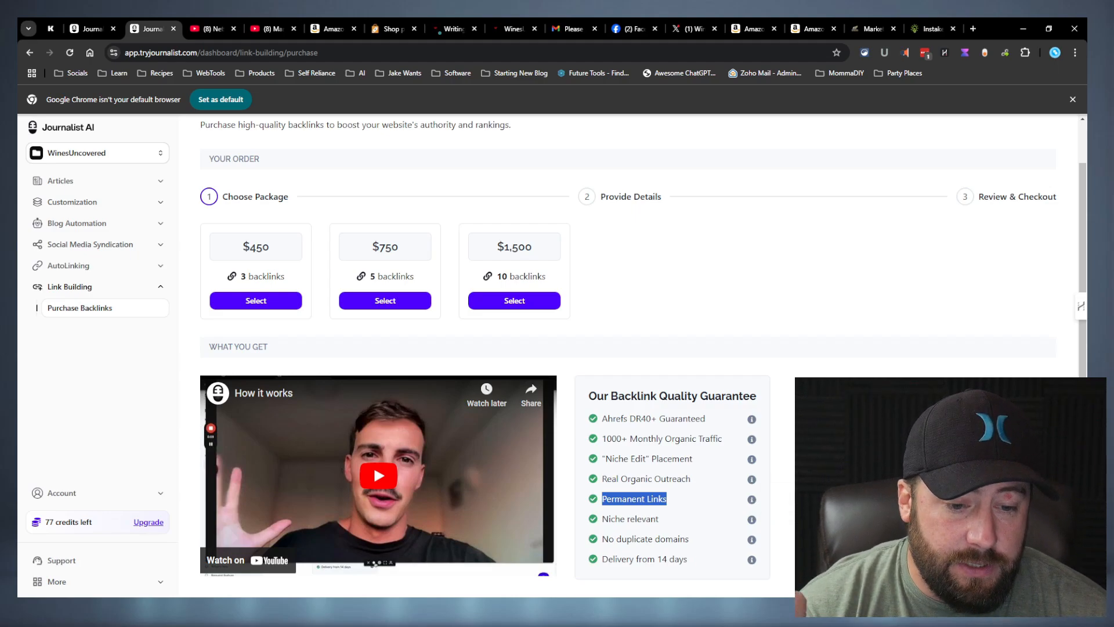
click(714, 495)
mouse_move(754, 521)
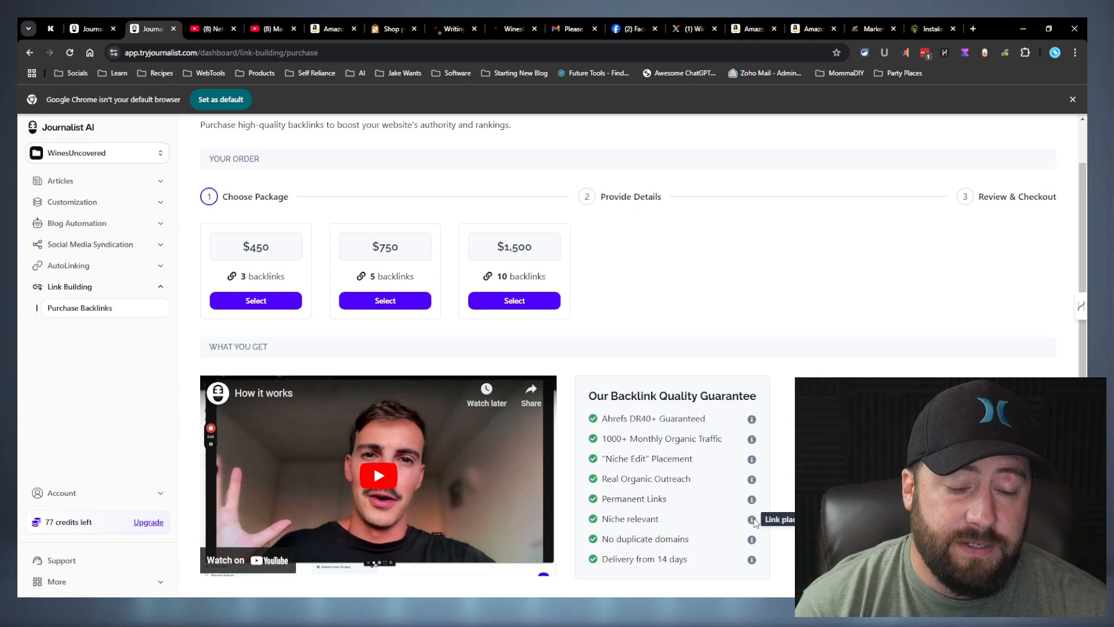
mouse_move(754, 540)
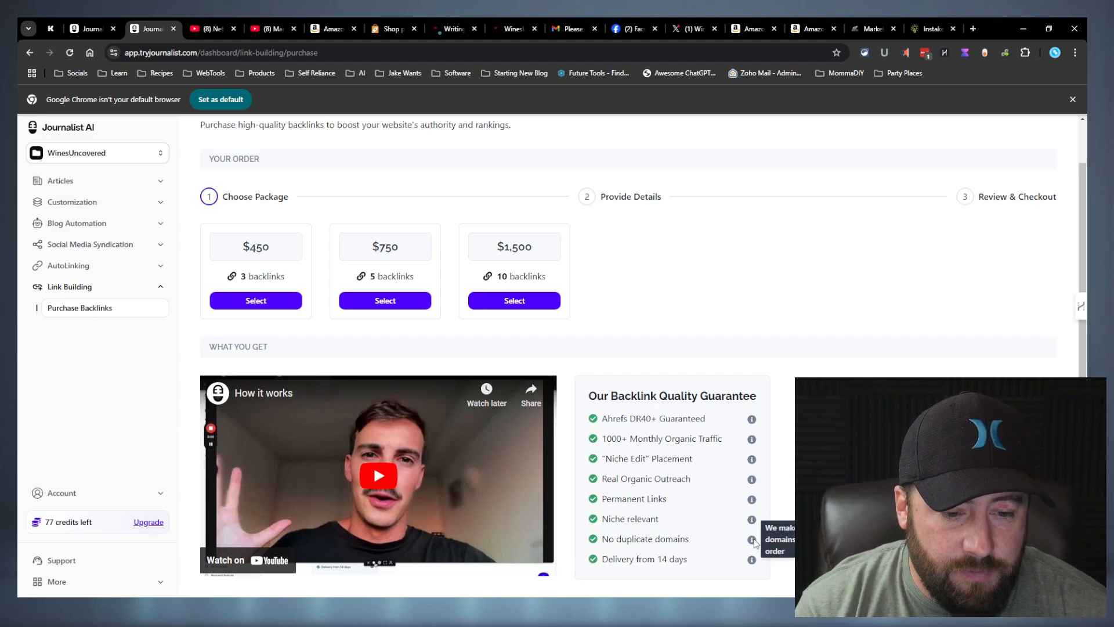
Read the no-duplicate-domains and delivery guarantees and look over the three backlink packages
drag(702, 539, 601, 539)
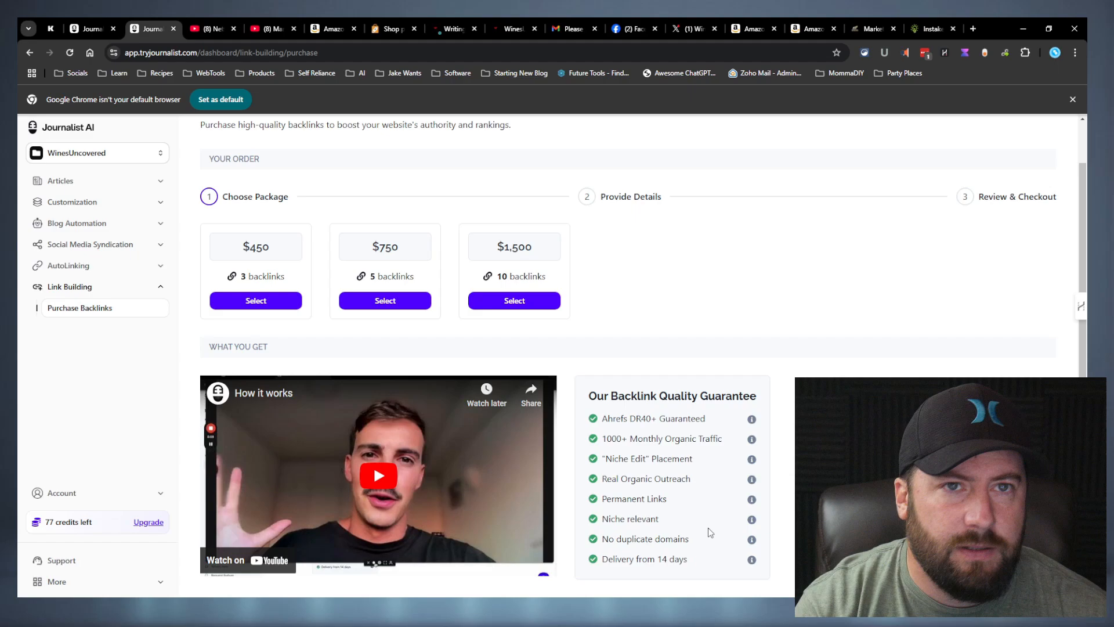
drag(694, 560, 597, 566)
click(824, 546)
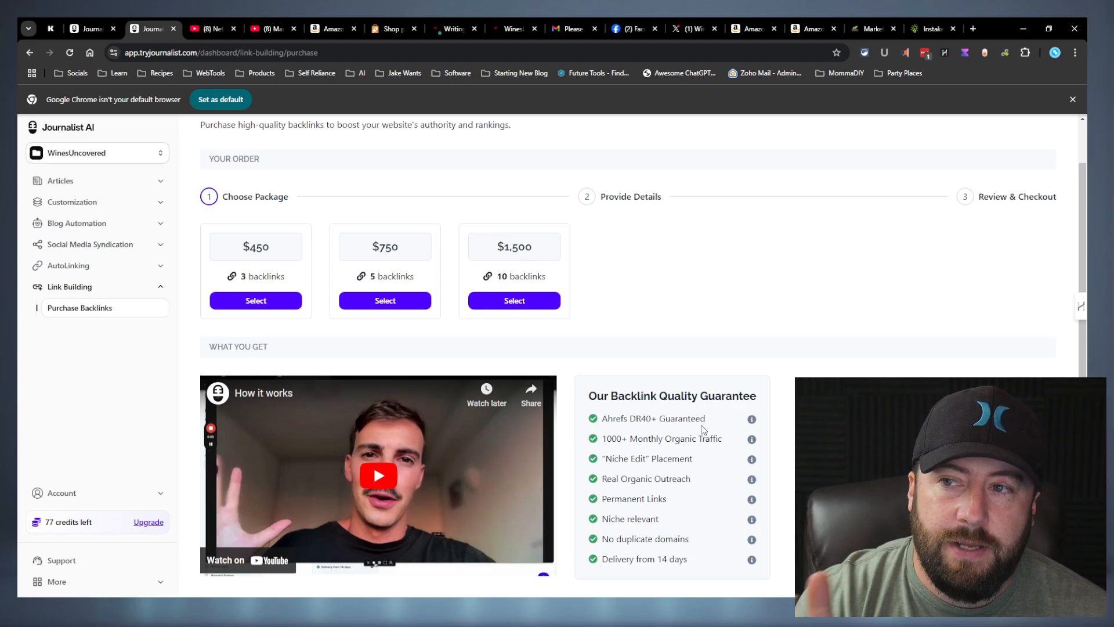
scroll(777, 432, up, 1)
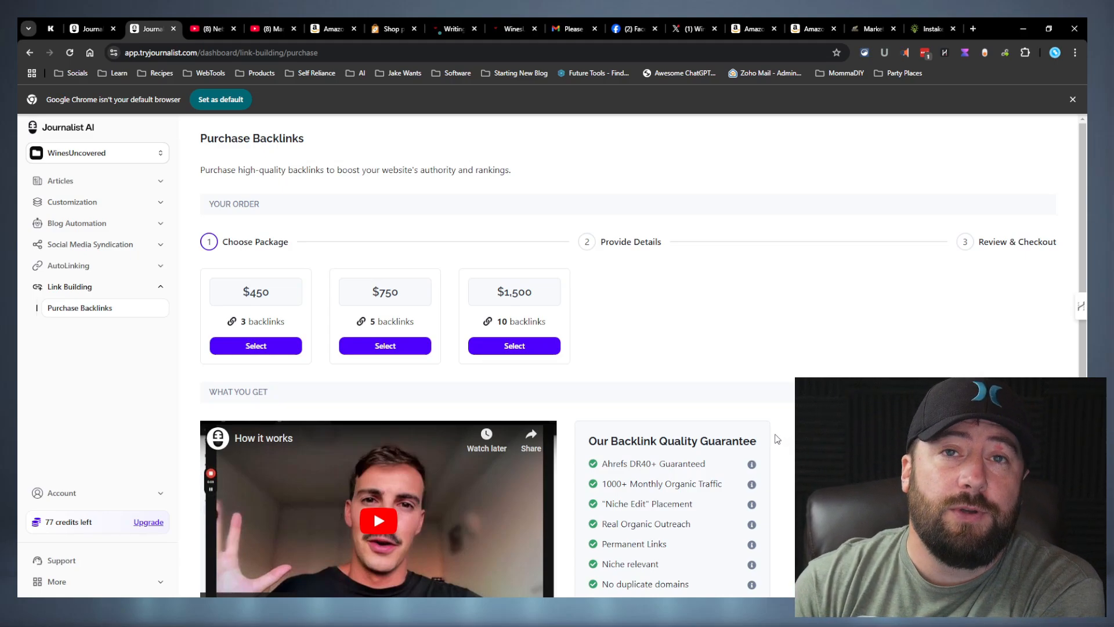
scroll(715, 483, down, 1)
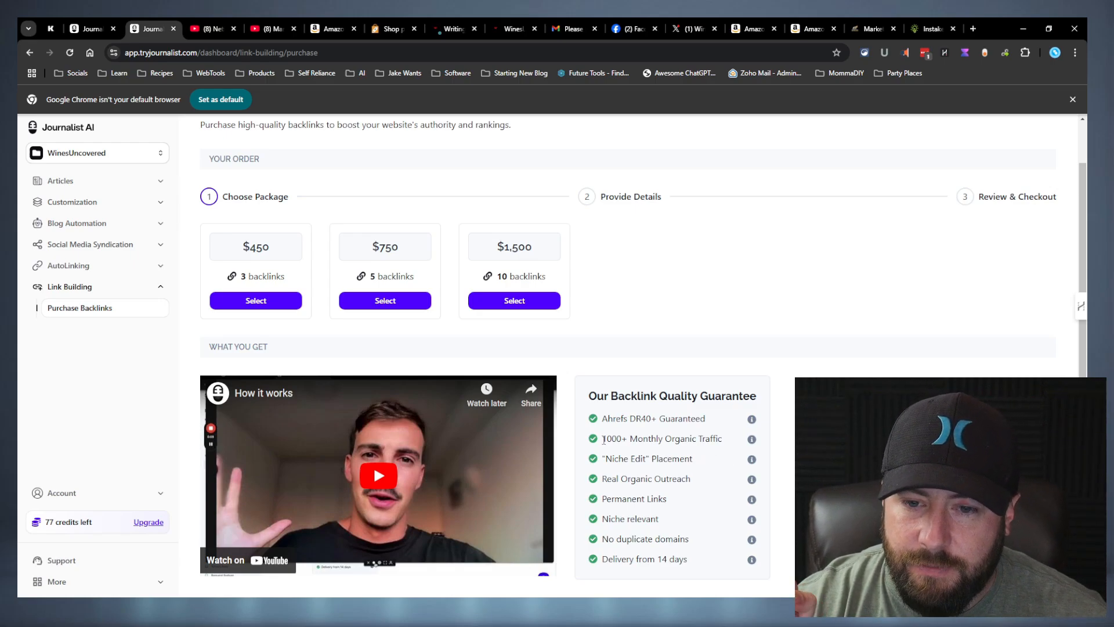
scroll(603, 441, up, 1)
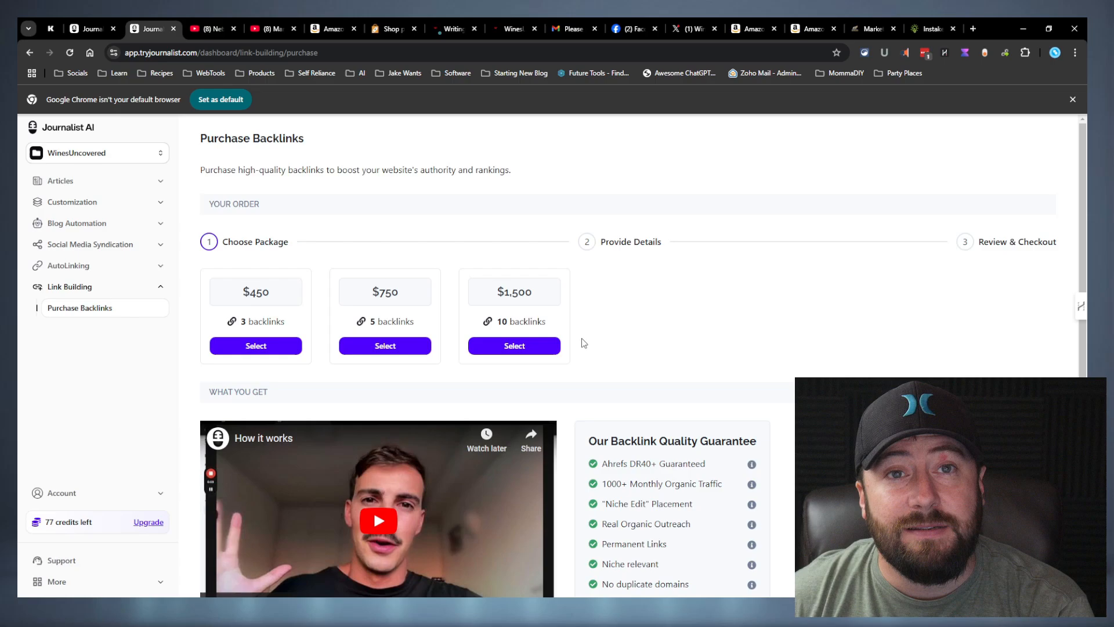
Switch to the Journalist AI website, open its pricing page and compare the plans under monthly and yearly billing
click(94, 21)
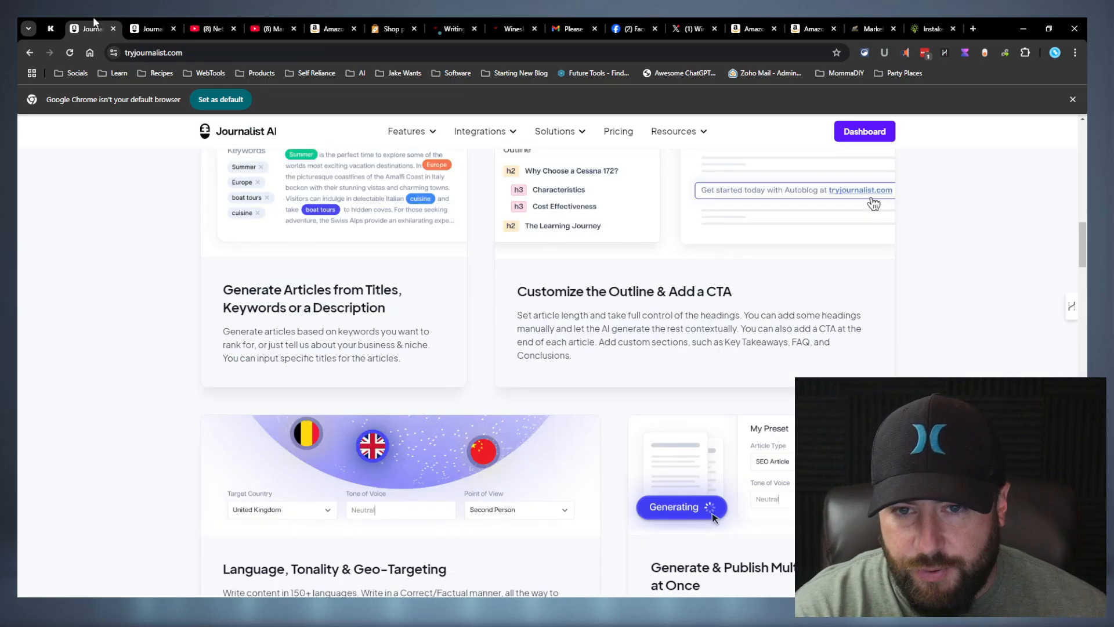
click(619, 133)
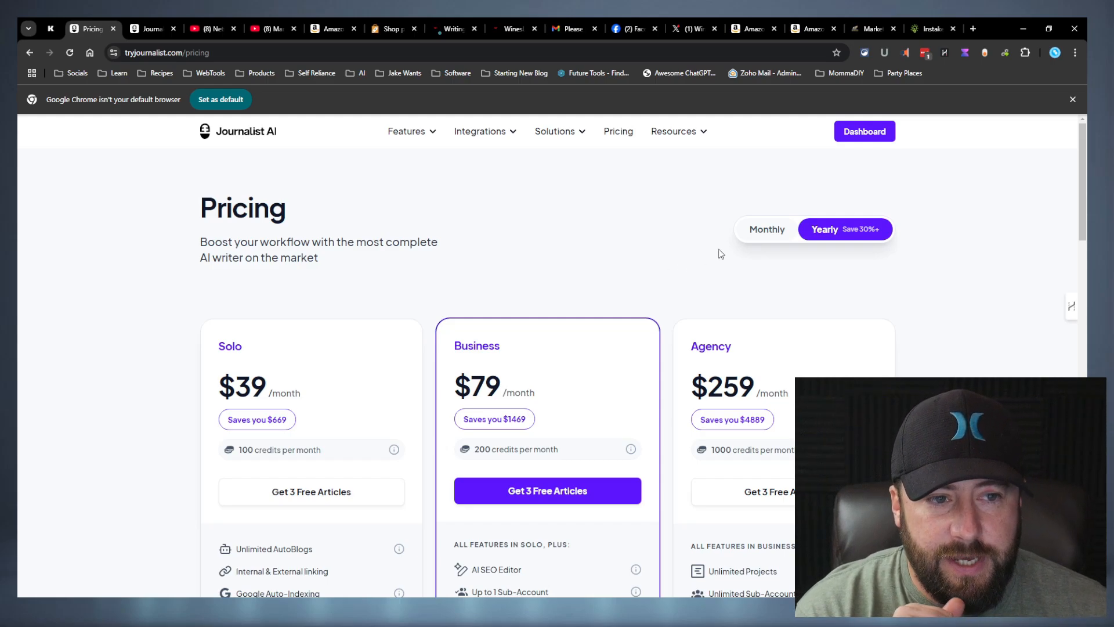
click(764, 238)
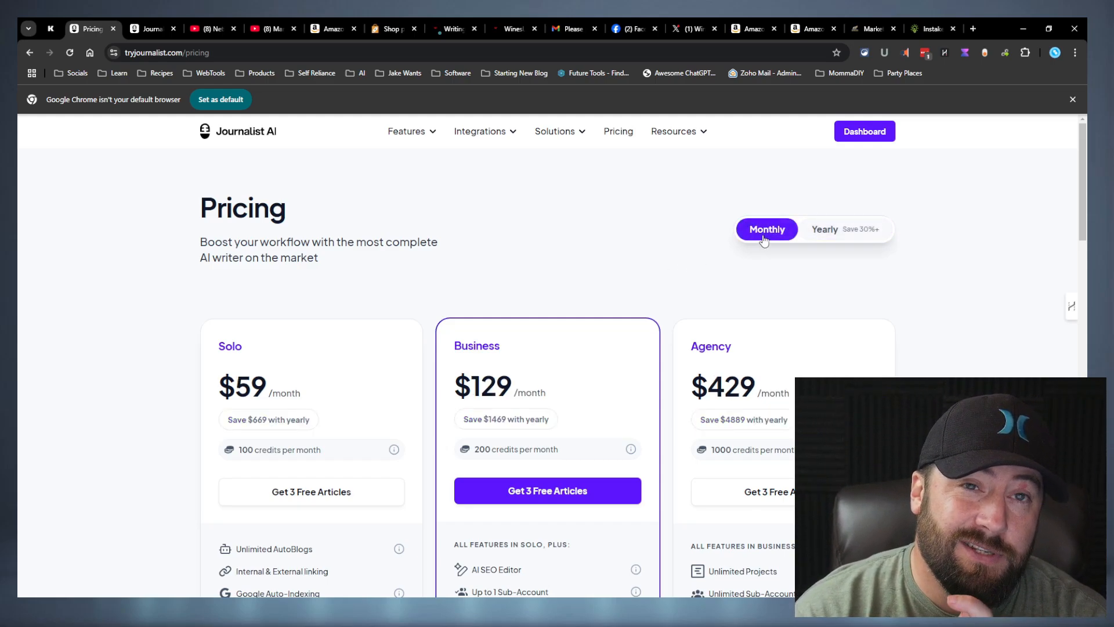
click(764, 239)
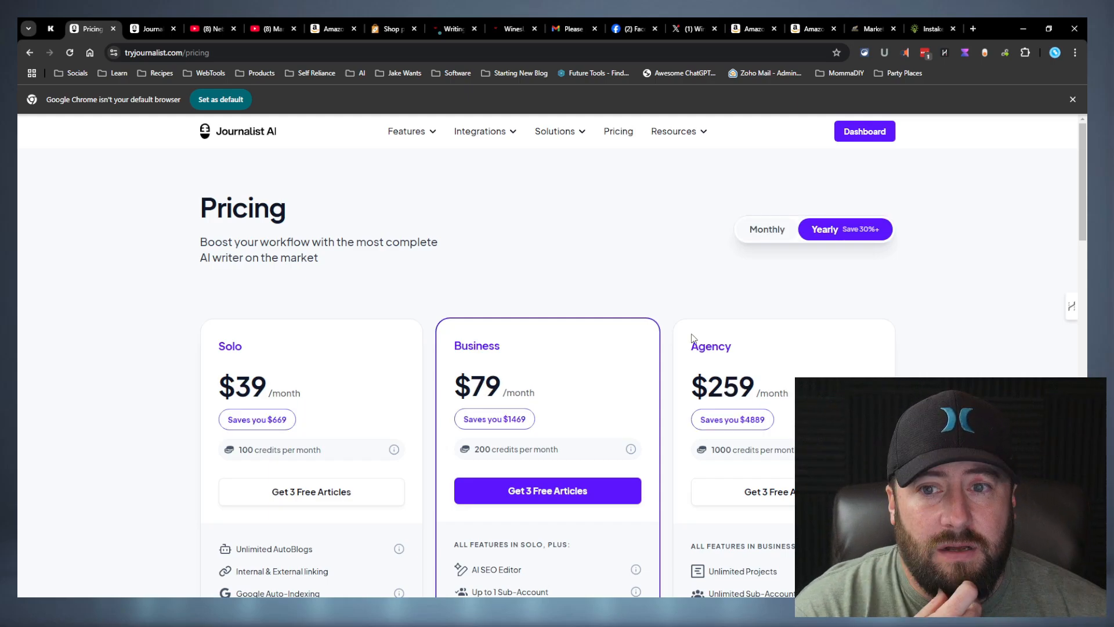
scroll(702, 320, down, 4)
scroll(691, 311, up, 4)
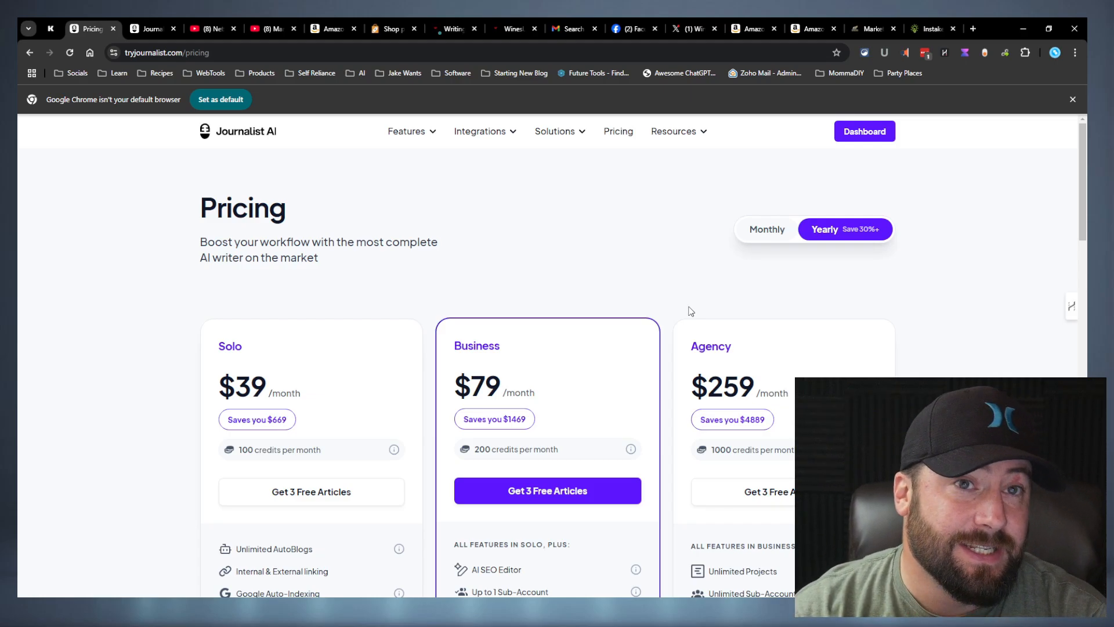
Look through the plan features, compare monthly with yearly prices again and check the Solo plan's details
scroll(691, 311, down, 4)
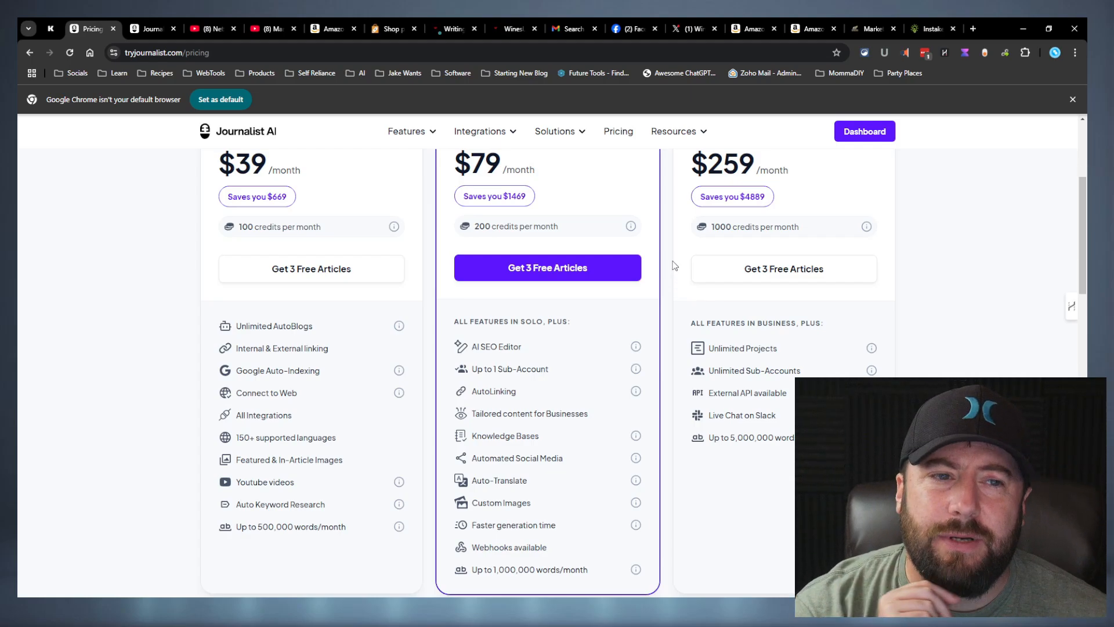
scroll(652, 259, up, 4)
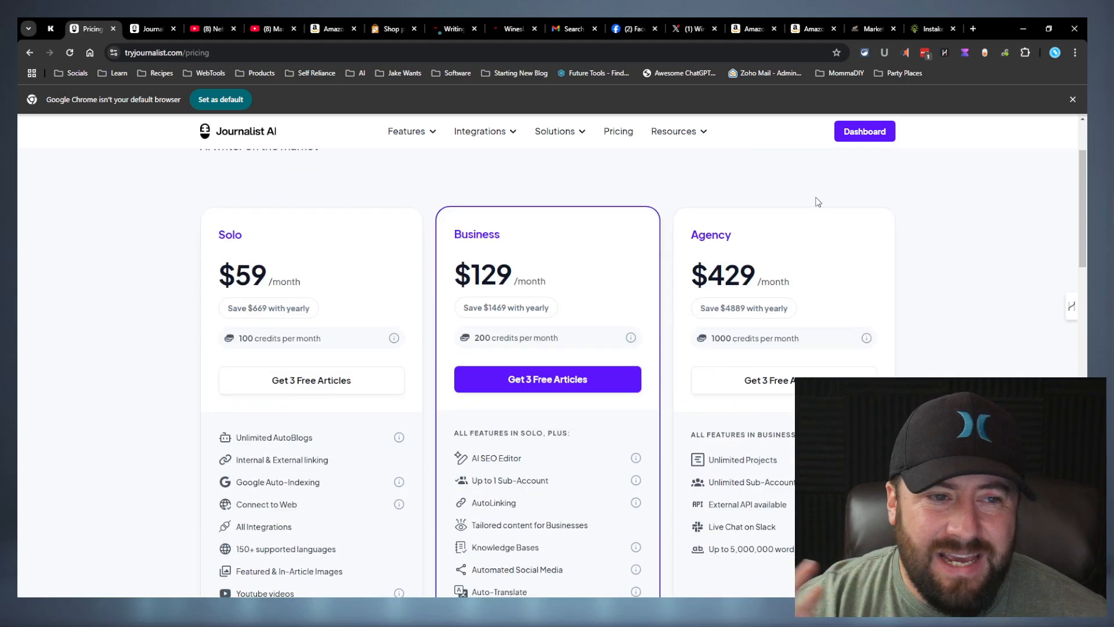
scroll(818, 201, up, 2)
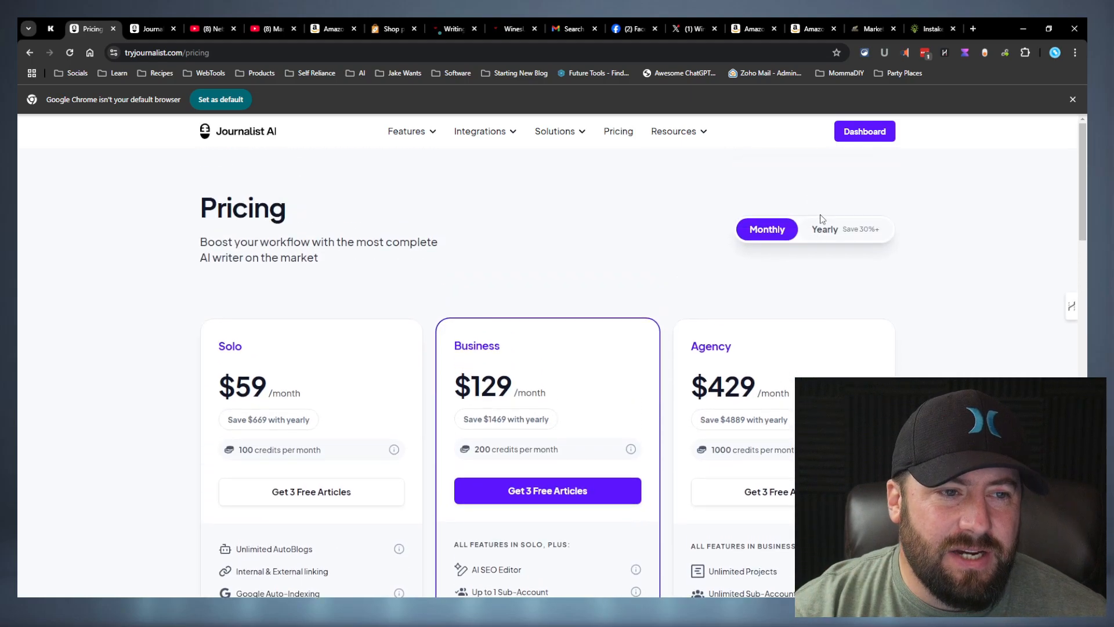
click(819, 229)
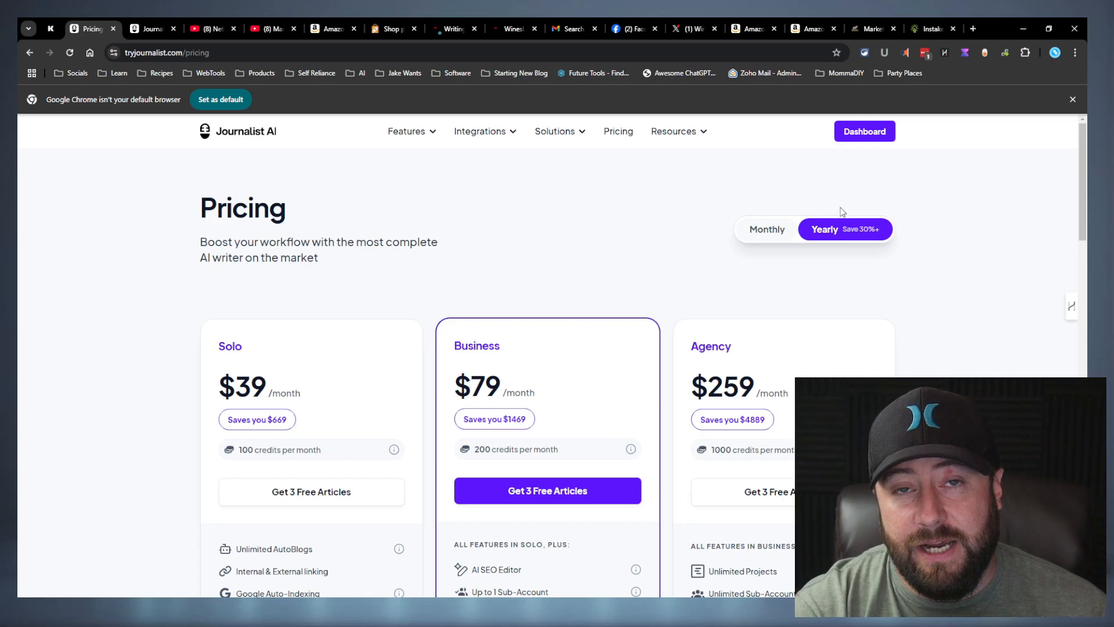
click(785, 233)
click(815, 235)
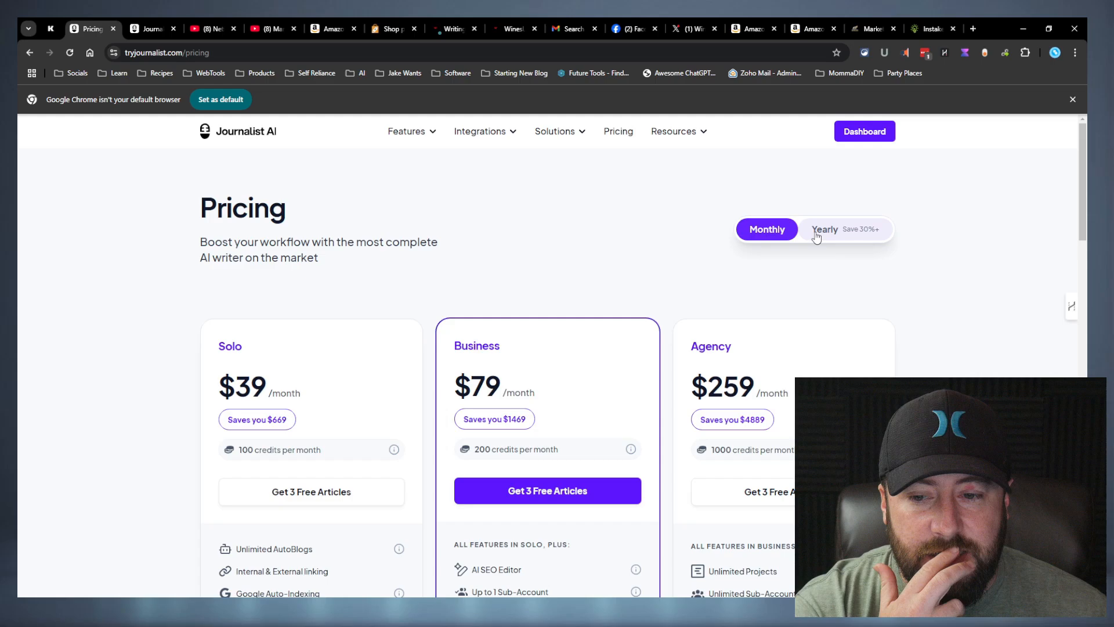
scroll(421, 243, down, 3)
mouse_move(397, 284)
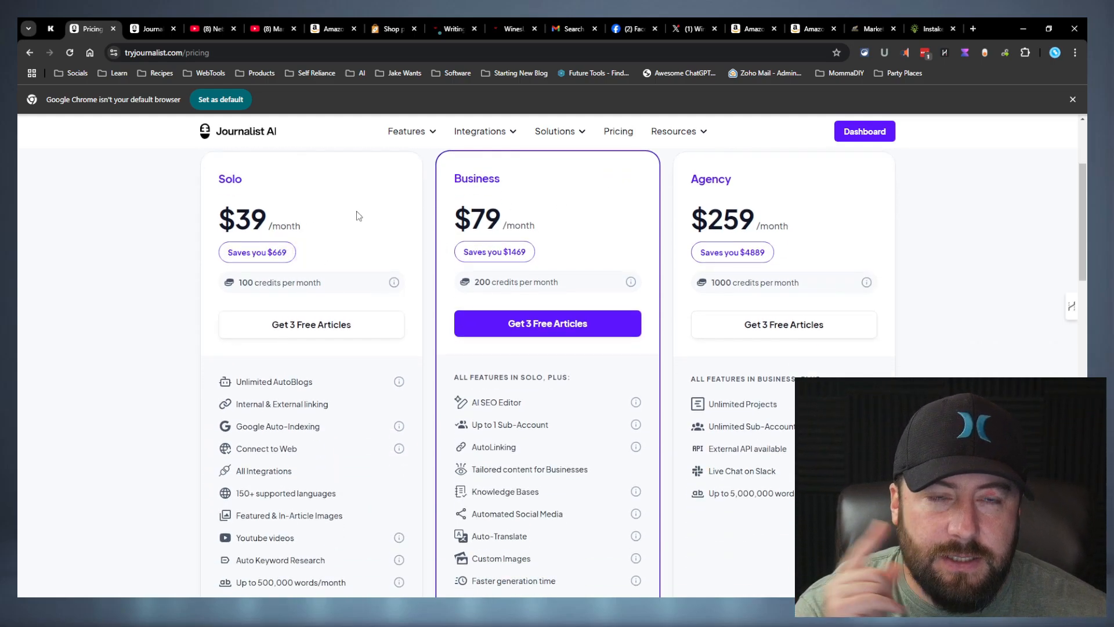
scroll(558, 192, up, 3)
Switch the pricing to monthly billing and compare the Solo, Business and Agency plan prices and feature lists
click(778, 235)
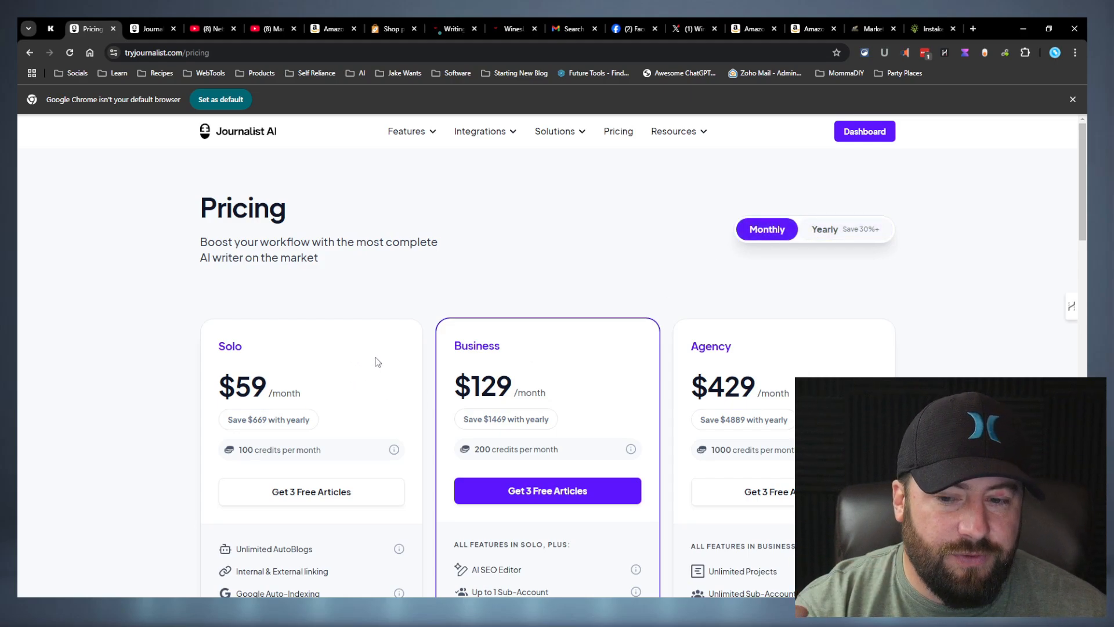
scroll(382, 324, down, 4)
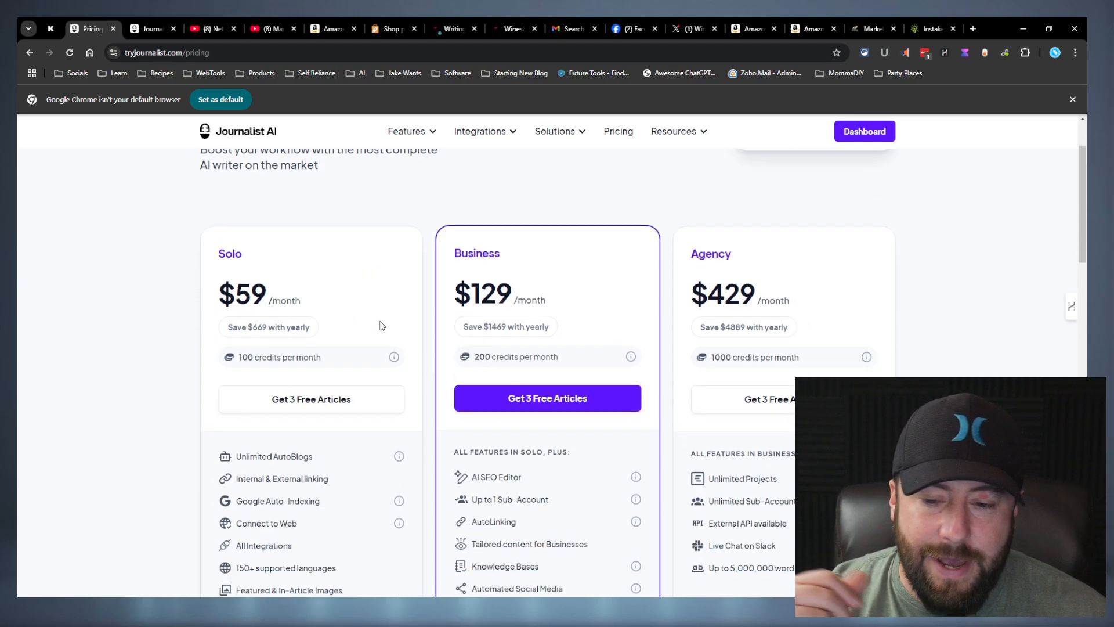
scroll(392, 306, down, 2)
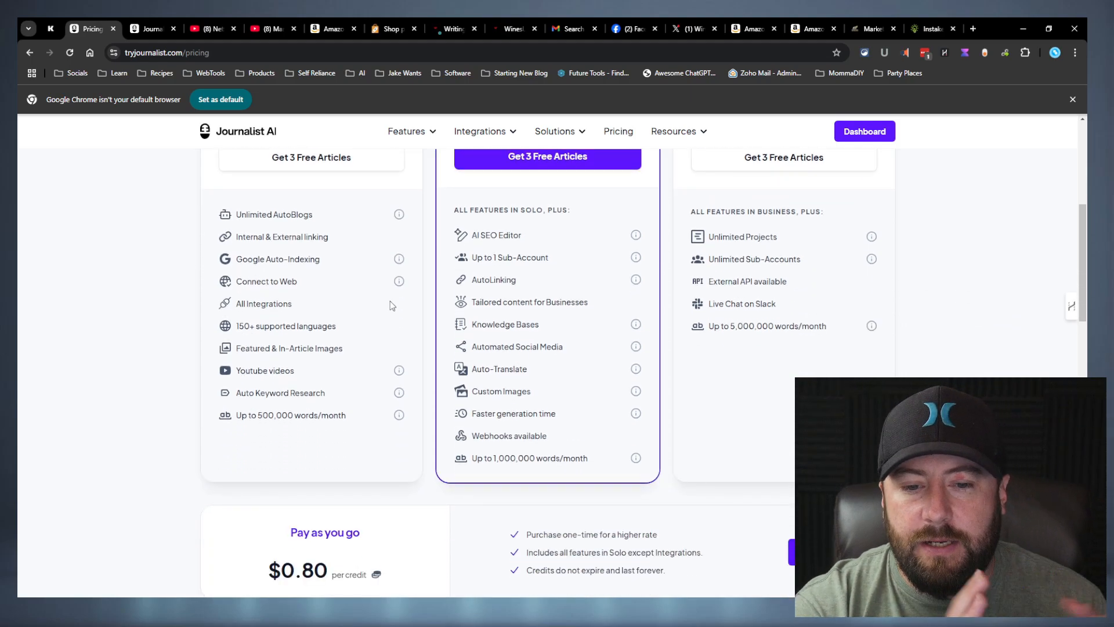
scroll(392, 306, up, 6)
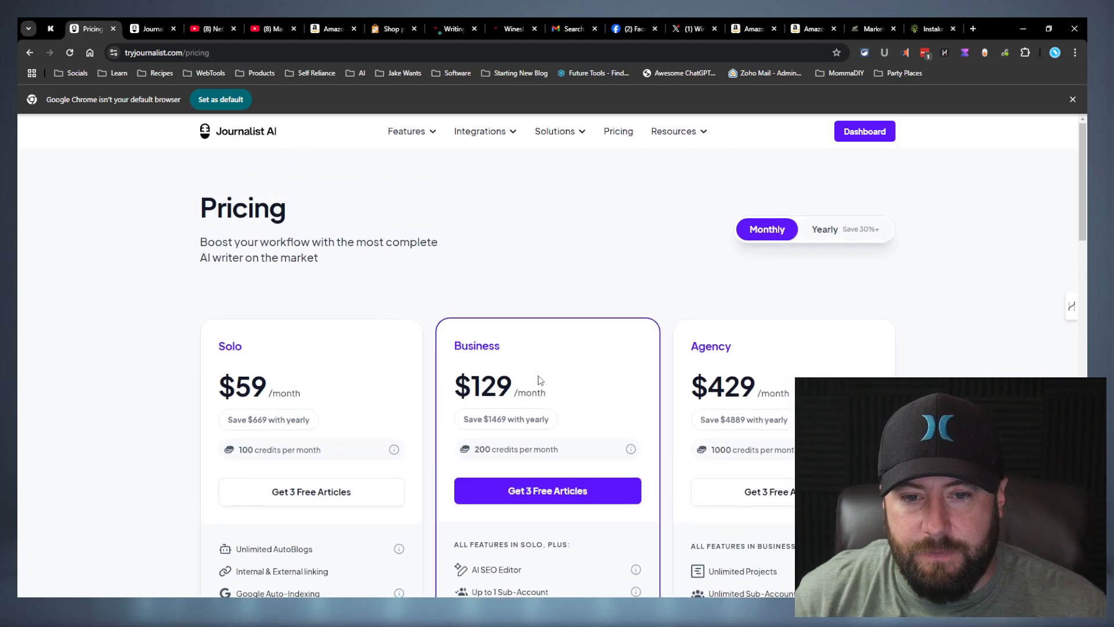
scroll(356, 397, down, 5)
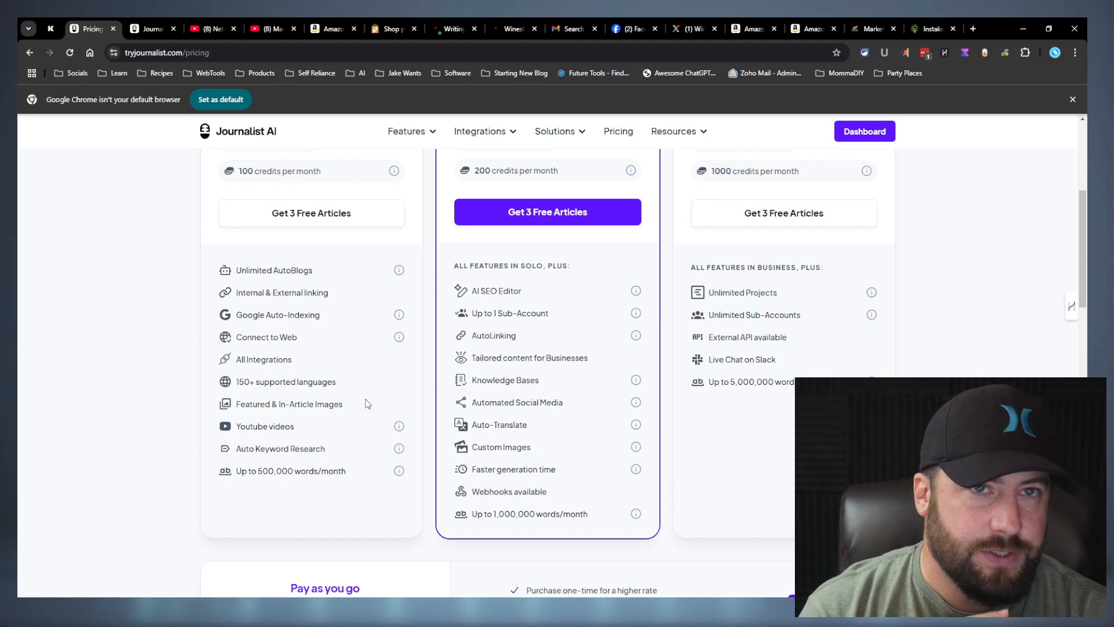
scroll(550, 301, up, 2)
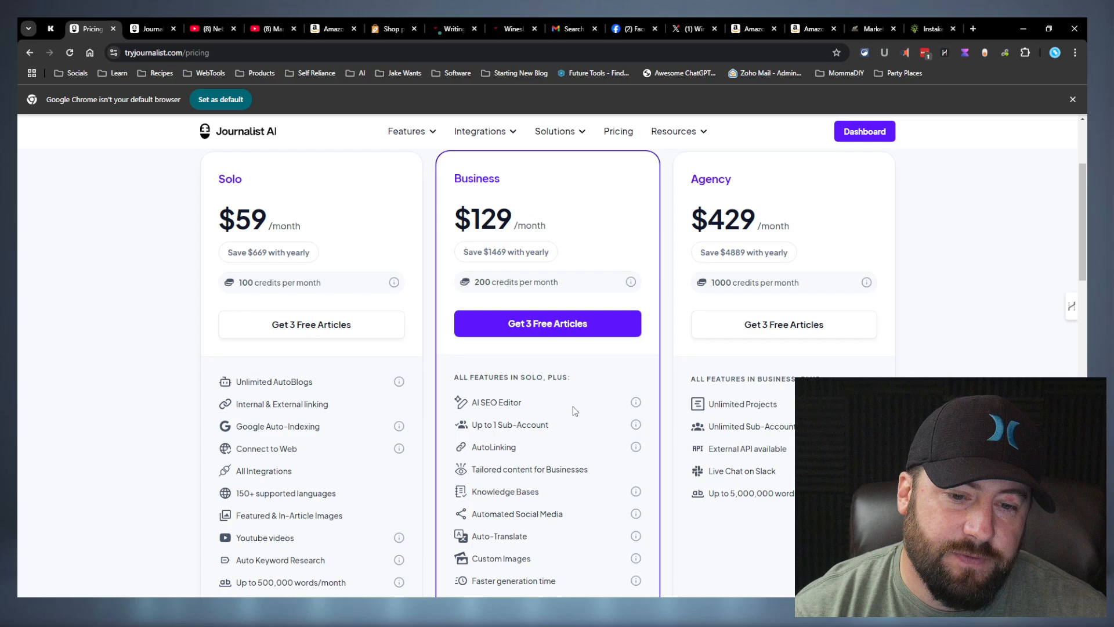
Read the Business plan's explanations for AutoLinking, Automated Social Media, Auto-Translate and Custom Images, then check its generation speed and webhooks entries
scroll(617, 398, down, 1)
mouse_move(636, 393)
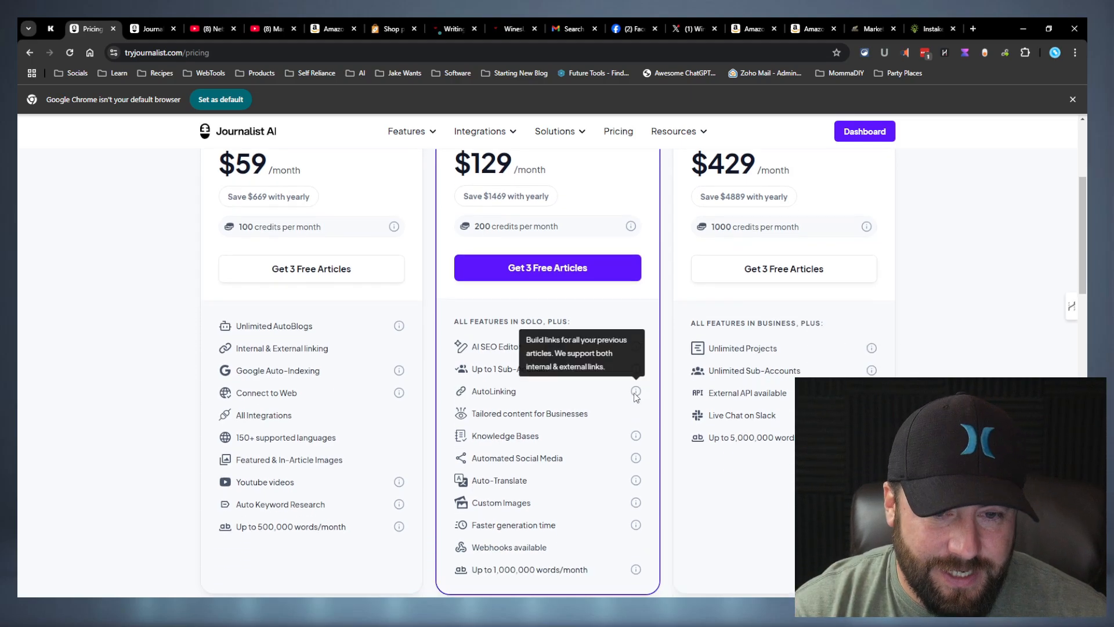
scroll(636, 396, down, 1)
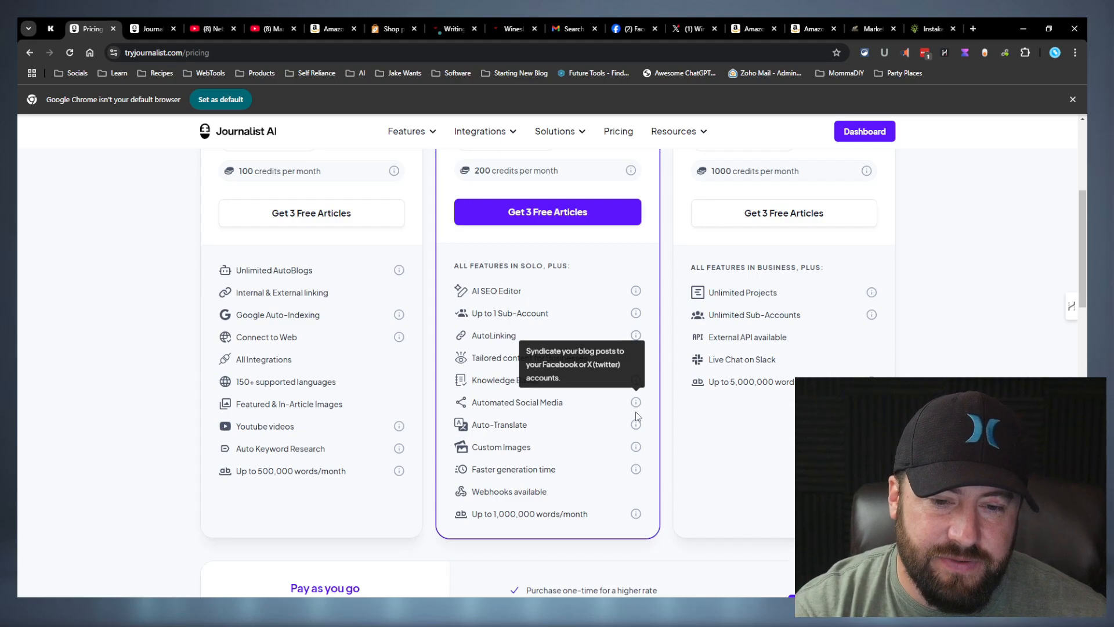
mouse_move(638, 426)
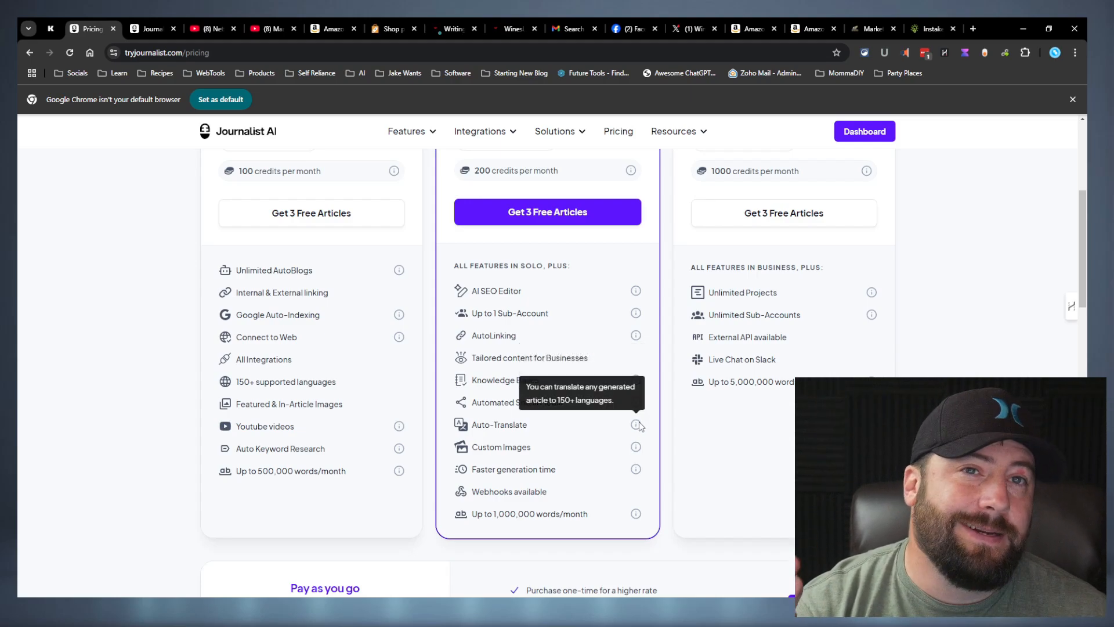
scroll(643, 424, up, 4)
scroll(644, 422, down, 4)
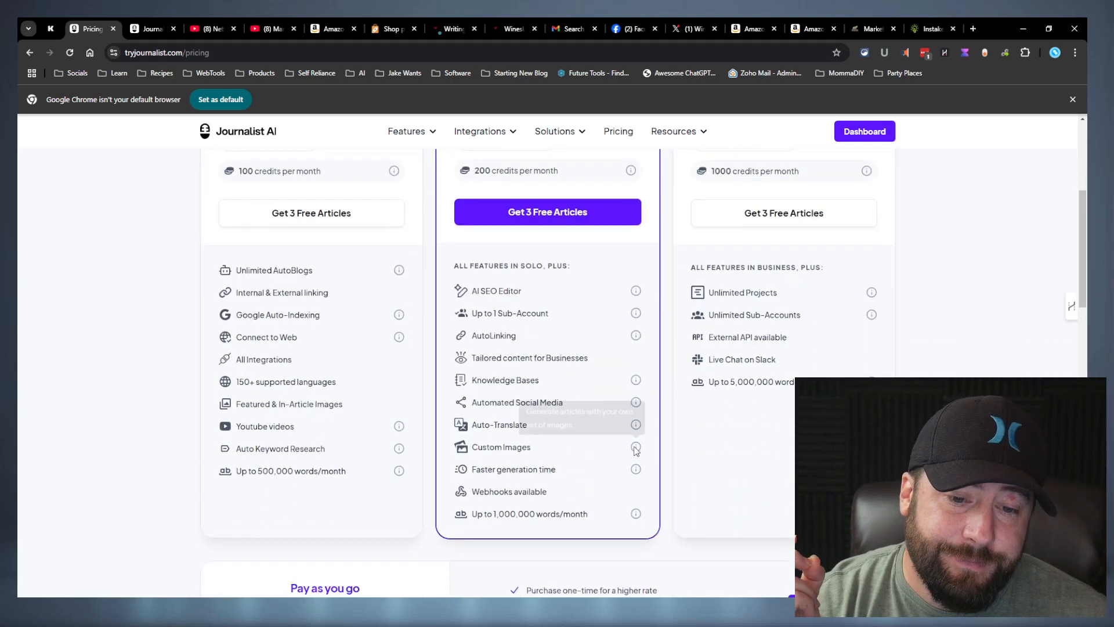
mouse_move(636, 448)
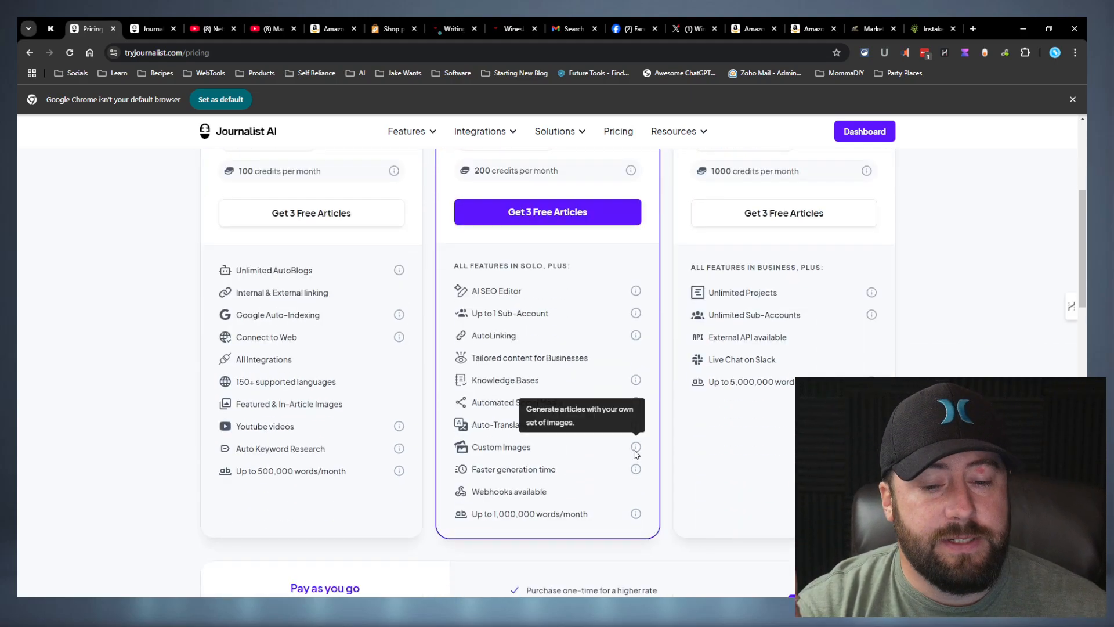
mouse_move(636, 469)
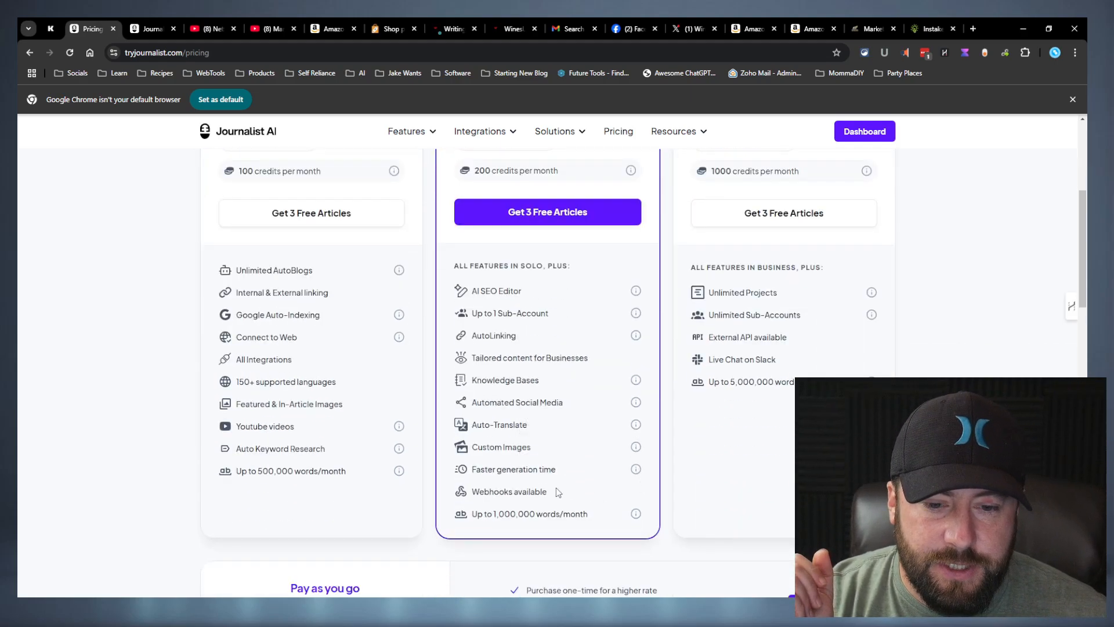
drag(554, 492, 452, 464)
click(453, 465)
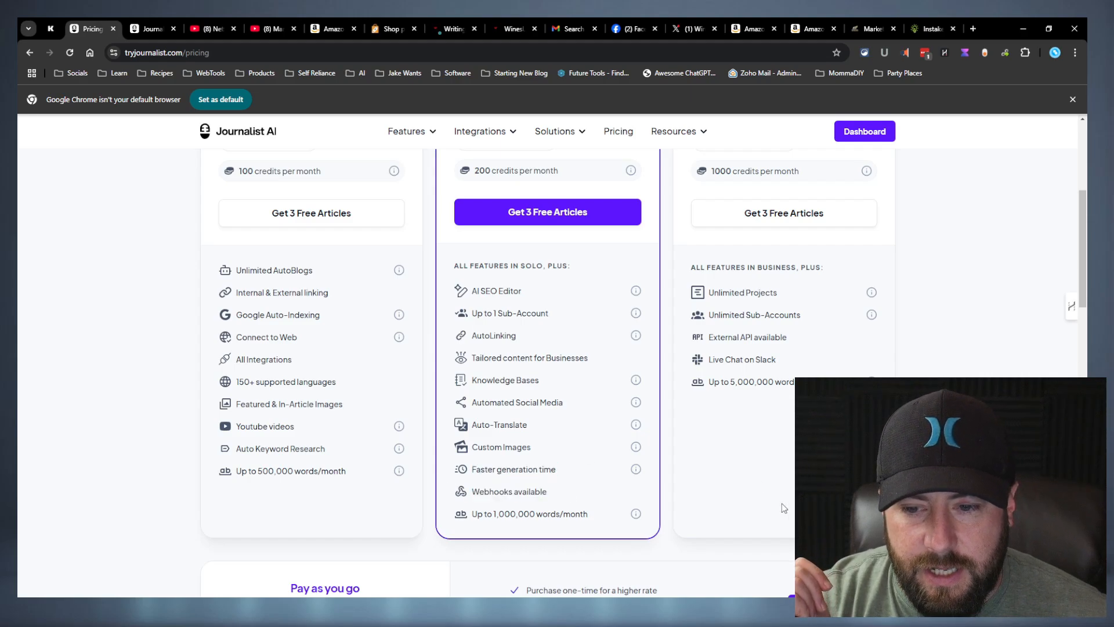
Compare the plans under monthly and yearly billing and read the Business plan's sub-account explanation
scroll(592, 319, up, 5)
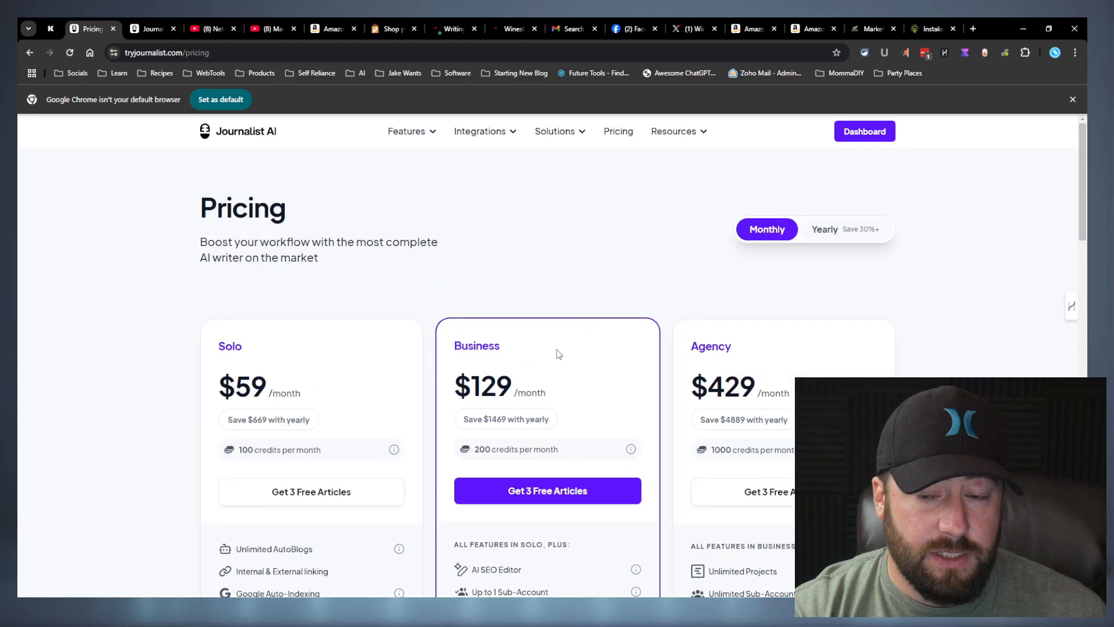
scroll(464, 360, down, 4)
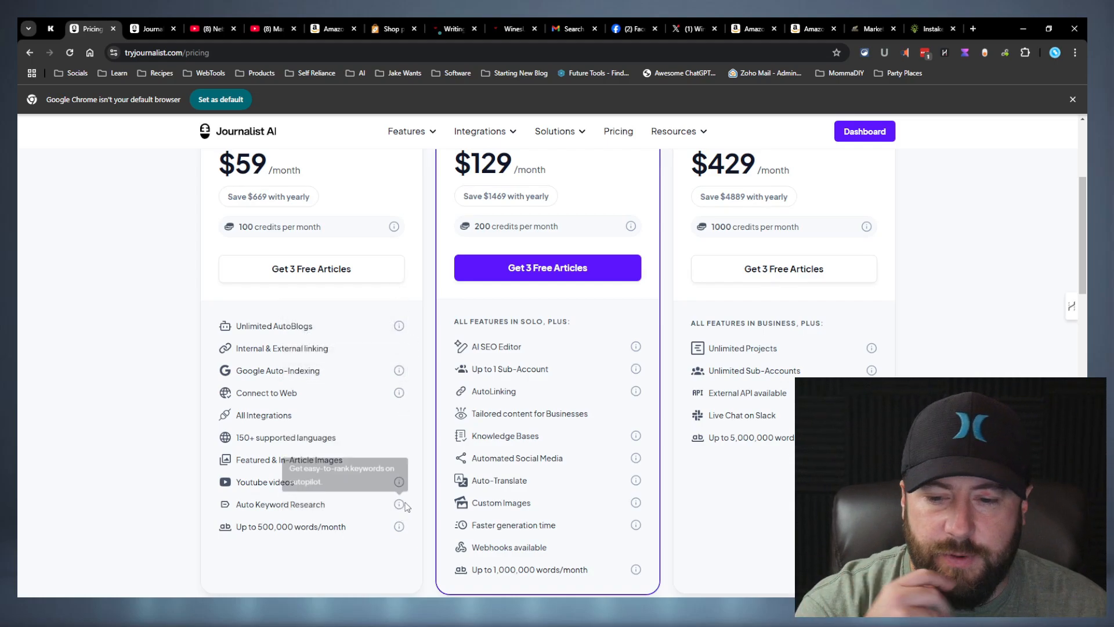
scroll(373, 463, up, 4)
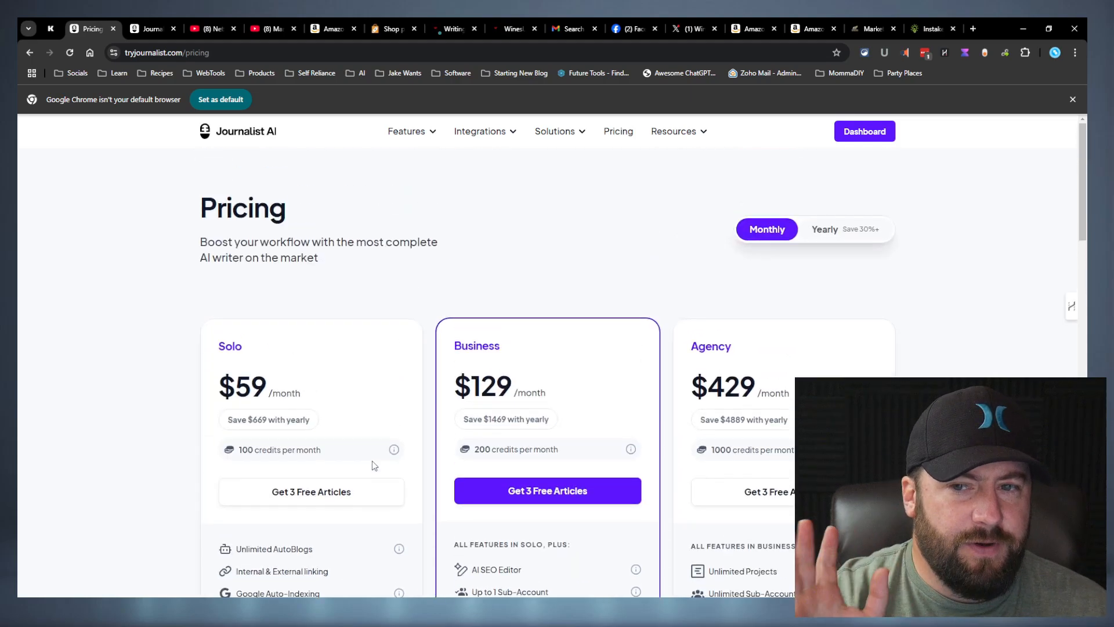
click(858, 228)
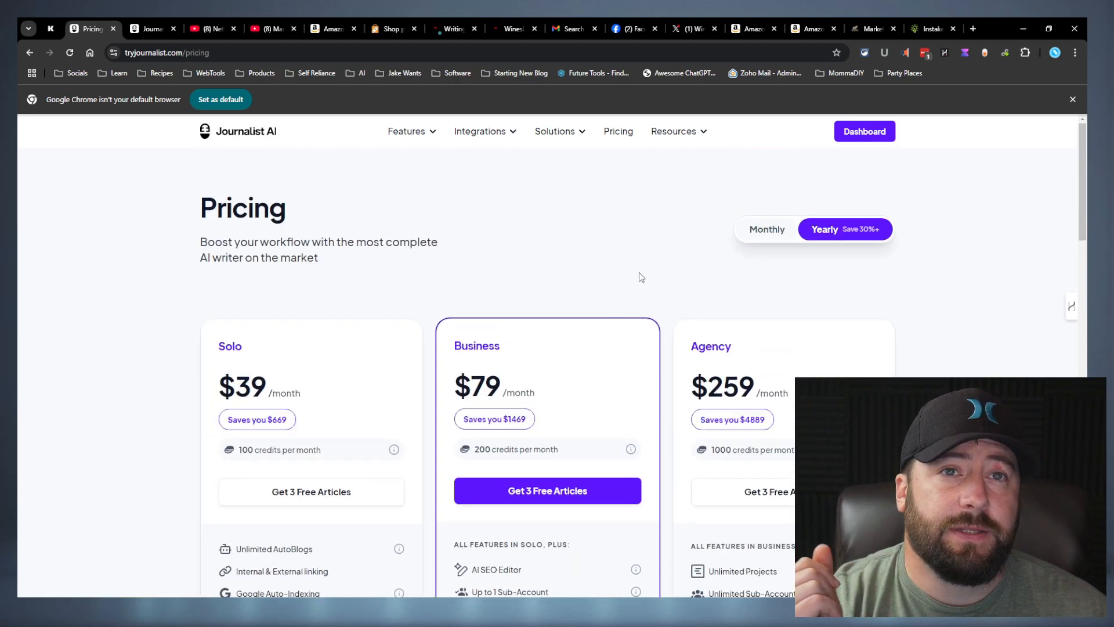
scroll(639, 276, down, 4)
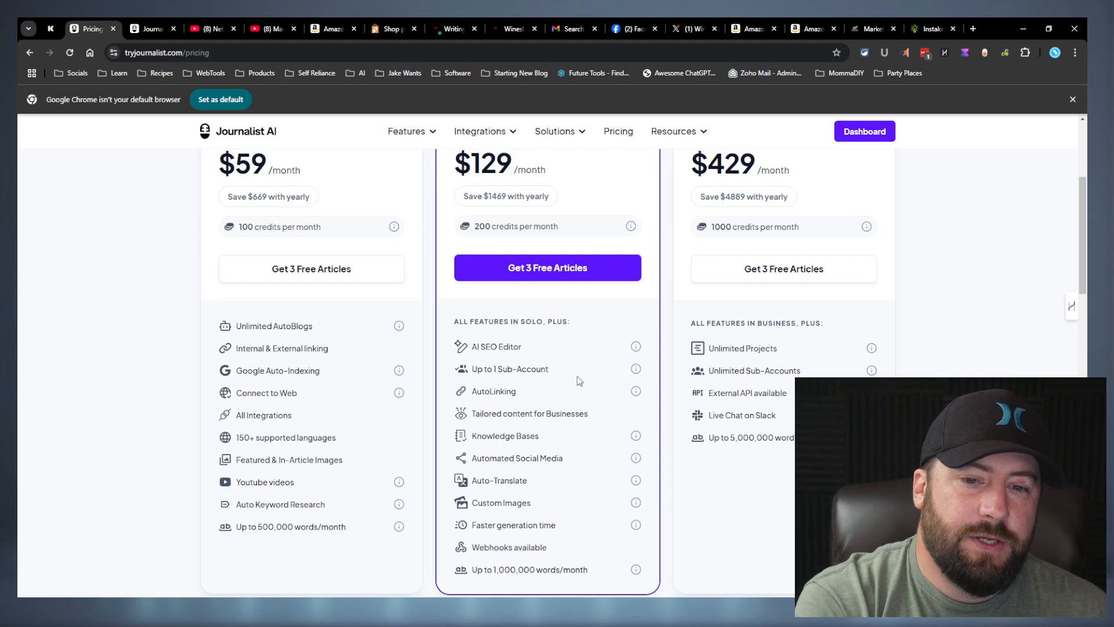
mouse_move(636, 369)
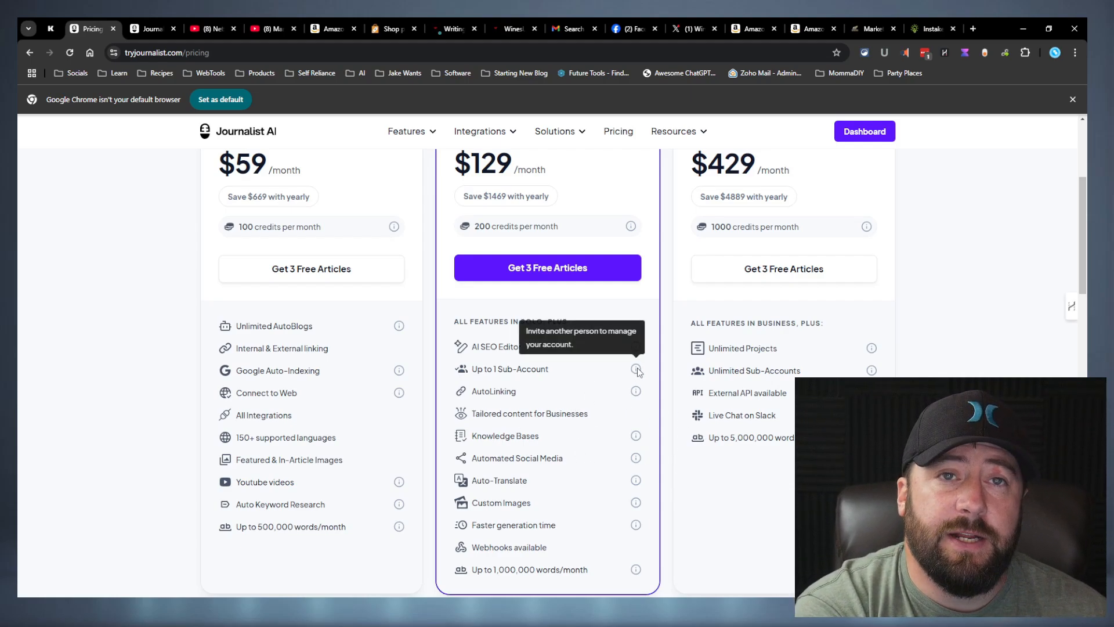
scroll(639, 372, up, 4)
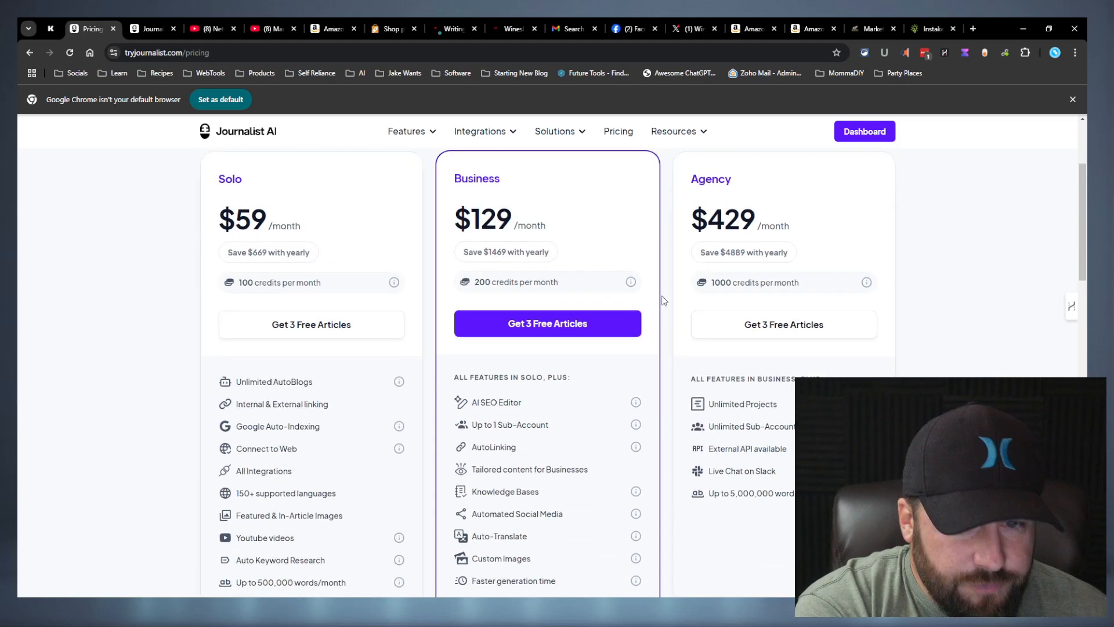
Switch the pricing to yearly billing and highlight the Business plan's price and credits
click(824, 233)
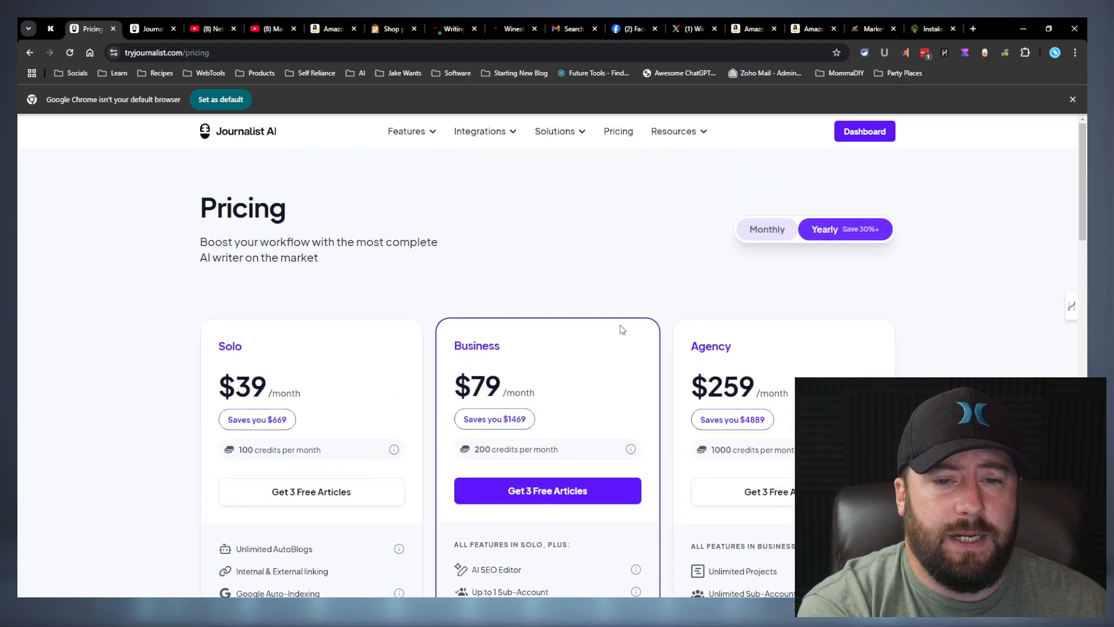
drag(447, 347, 587, 493)
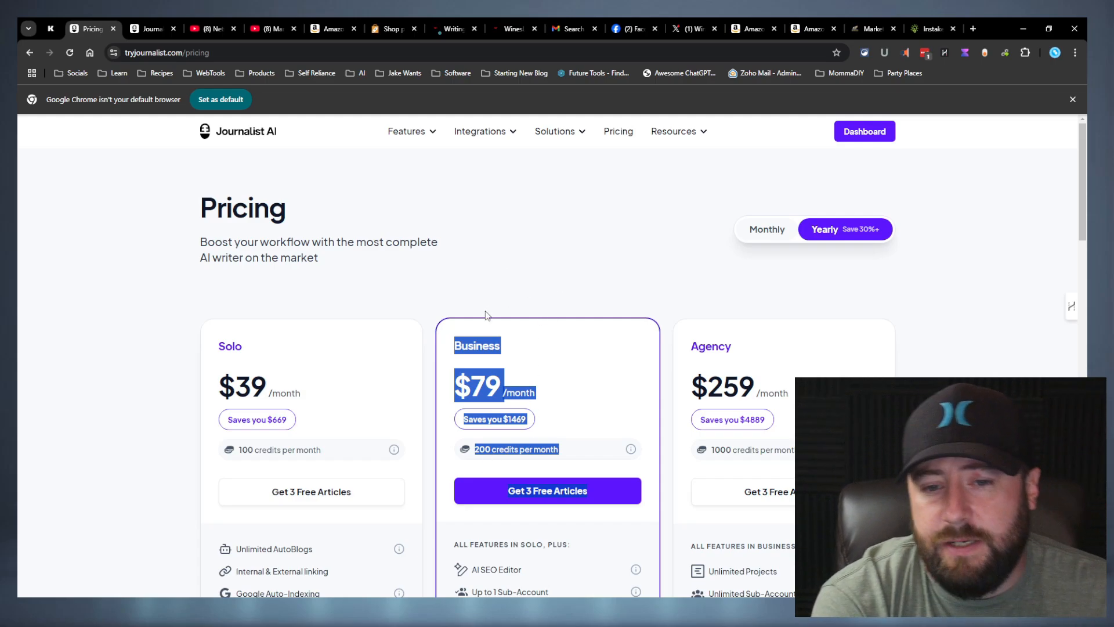
double_click(469, 343)
click(464, 339)
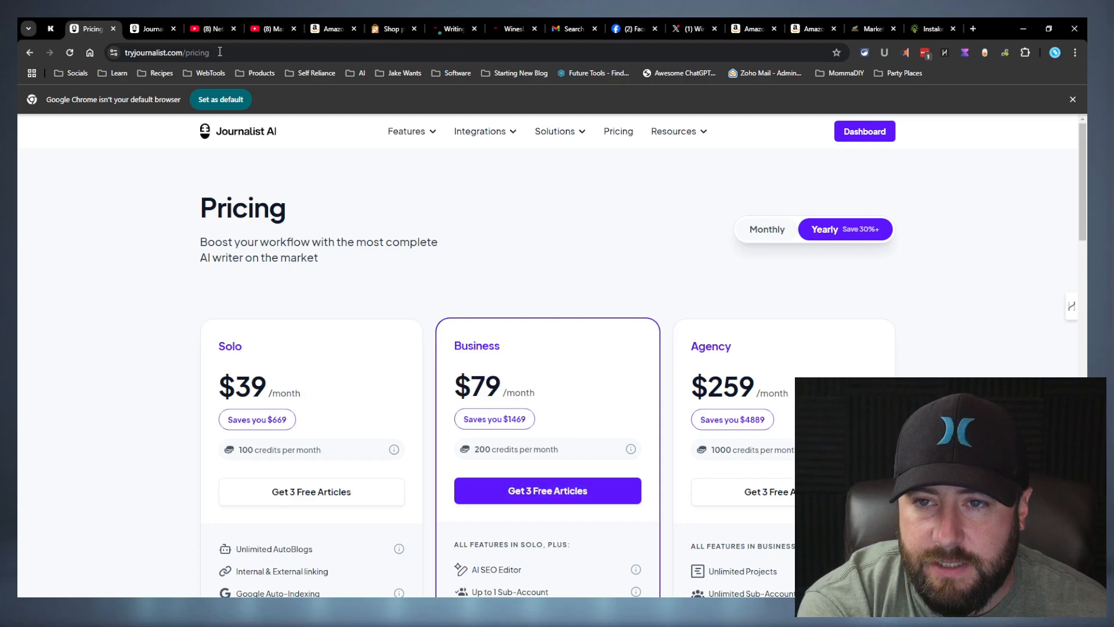
Visit the Journalist AI home page, return to the pricing page and highlight the Solo plan's name
click(239, 132)
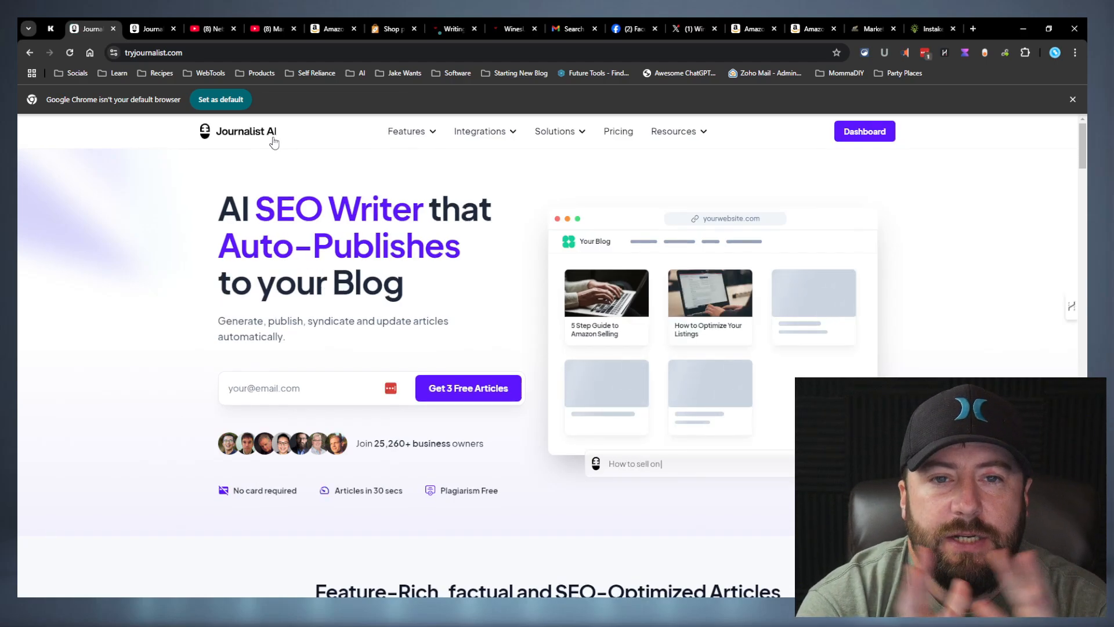
click(617, 141)
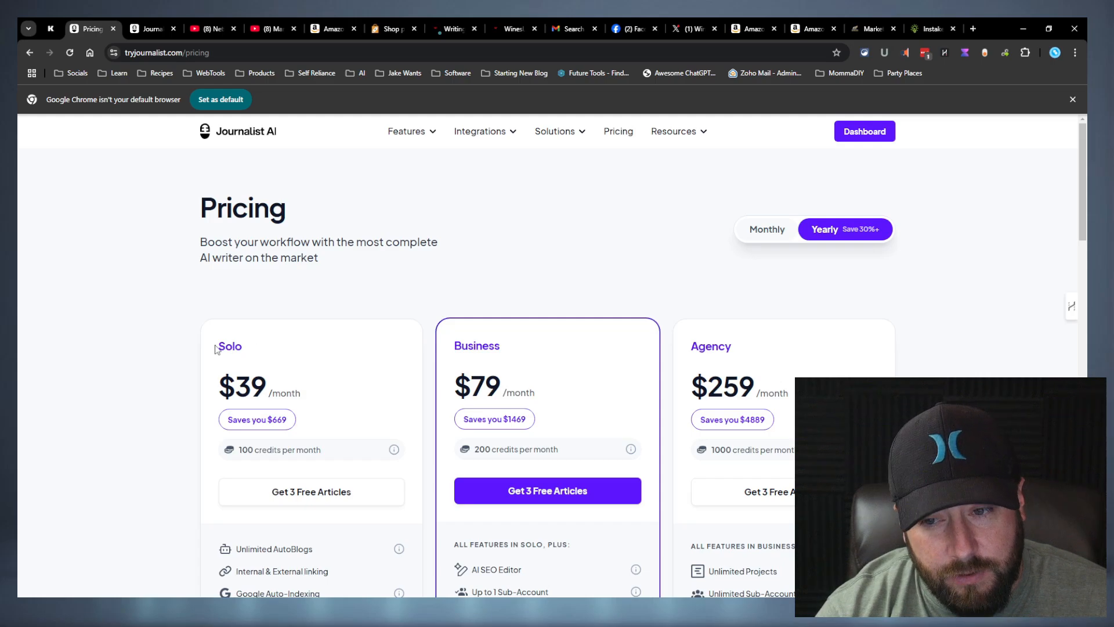
drag(226, 347, 252, 349)
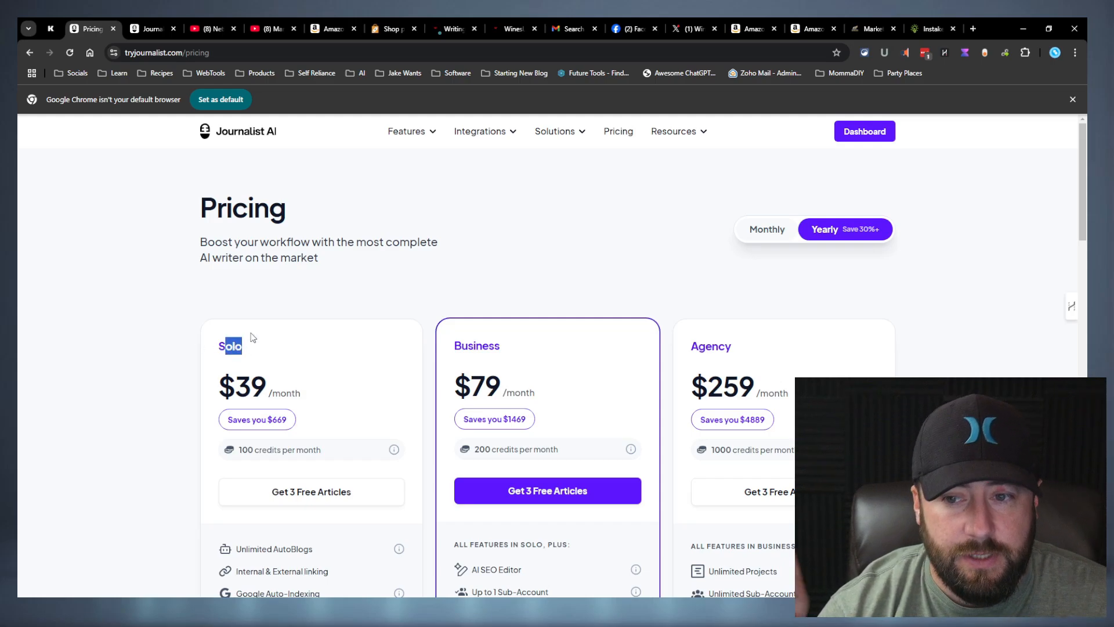
double_click(236, 340)
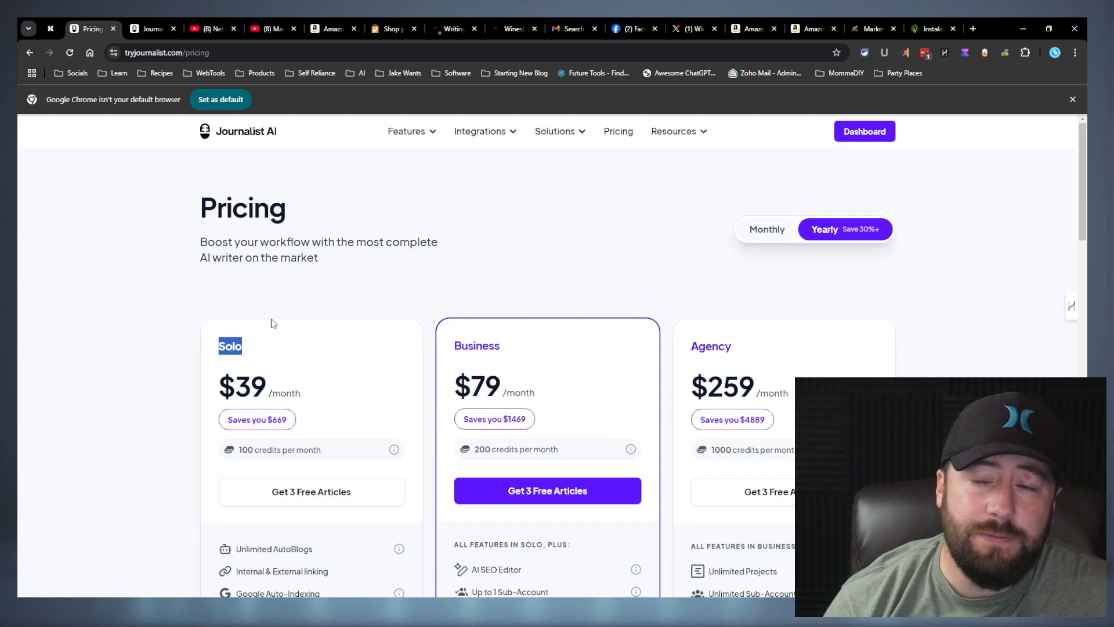
Compare the Solo and Business features, highlighting the Business plan's name, AutoLinking and AI SEO Editor
scroll(319, 354, down, 5)
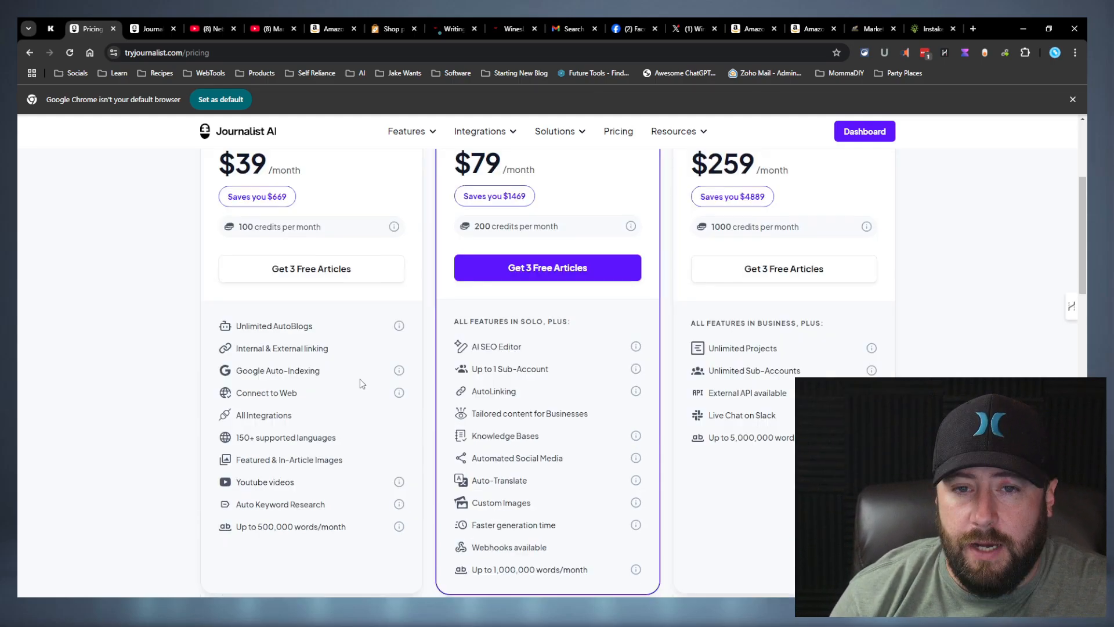
scroll(406, 365, up, 4)
drag(455, 288, 524, 284)
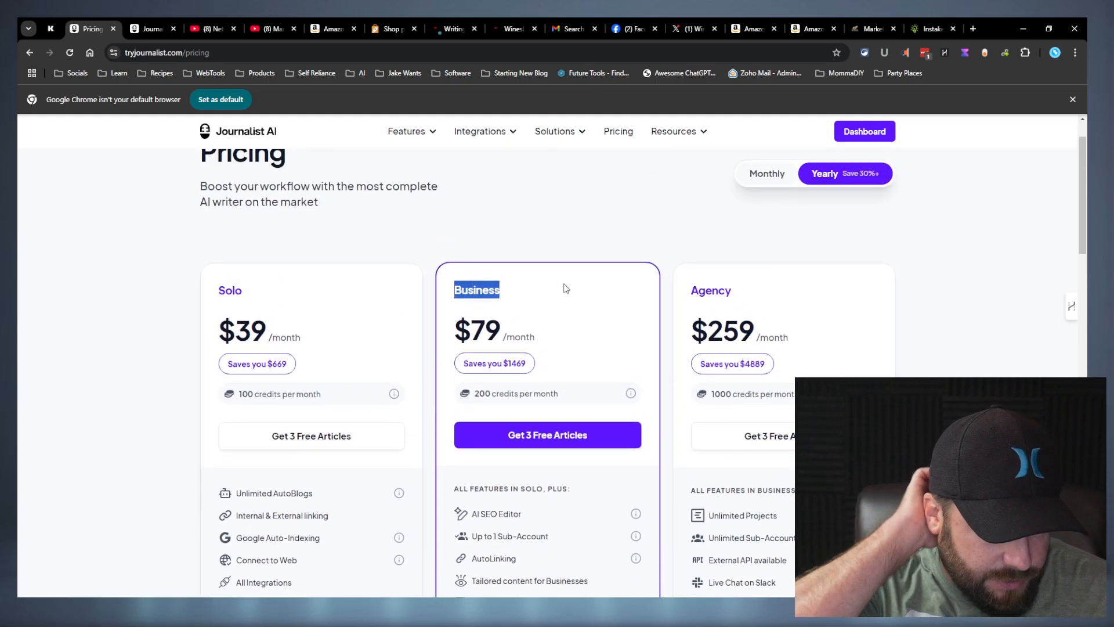
scroll(574, 290, down, 3)
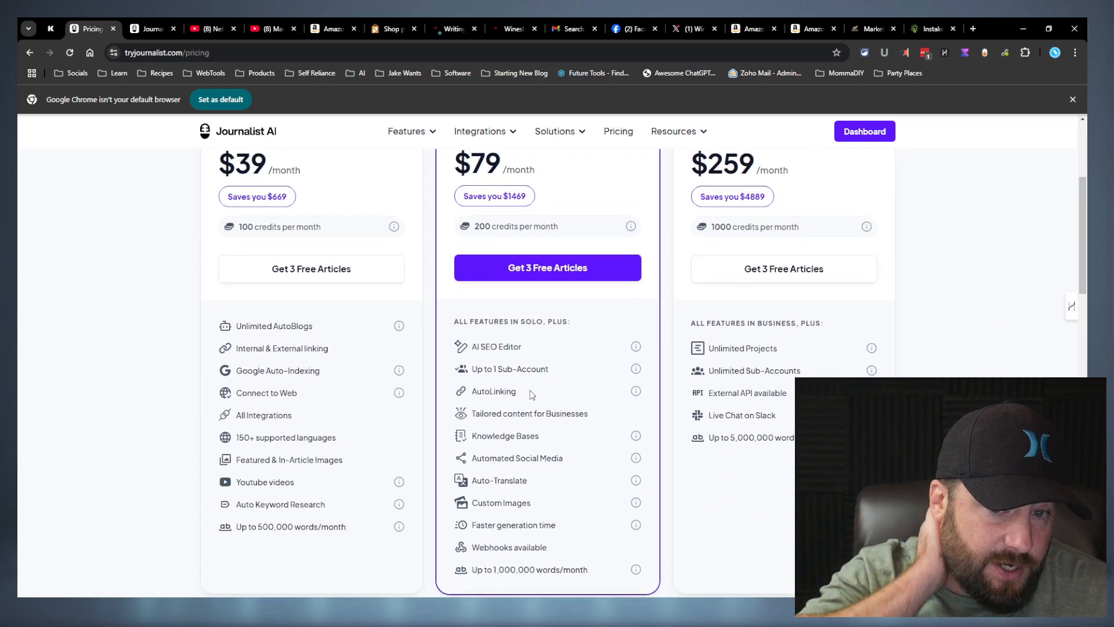
drag(531, 395, 470, 398)
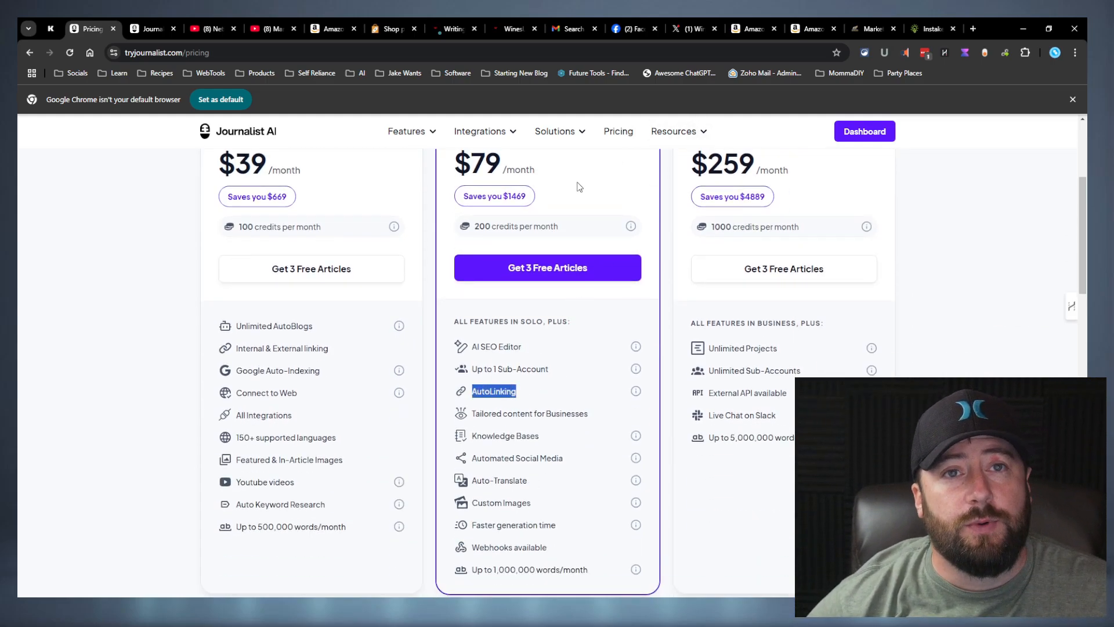
drag(544, 348, 455, 347)
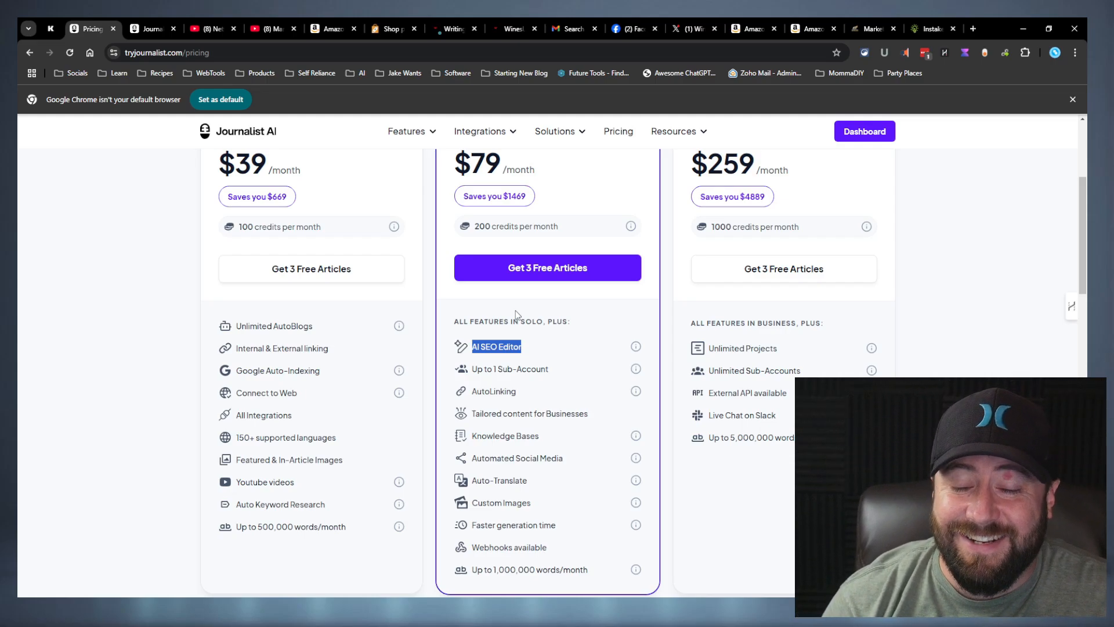
scroll(510, 423, up, 5)
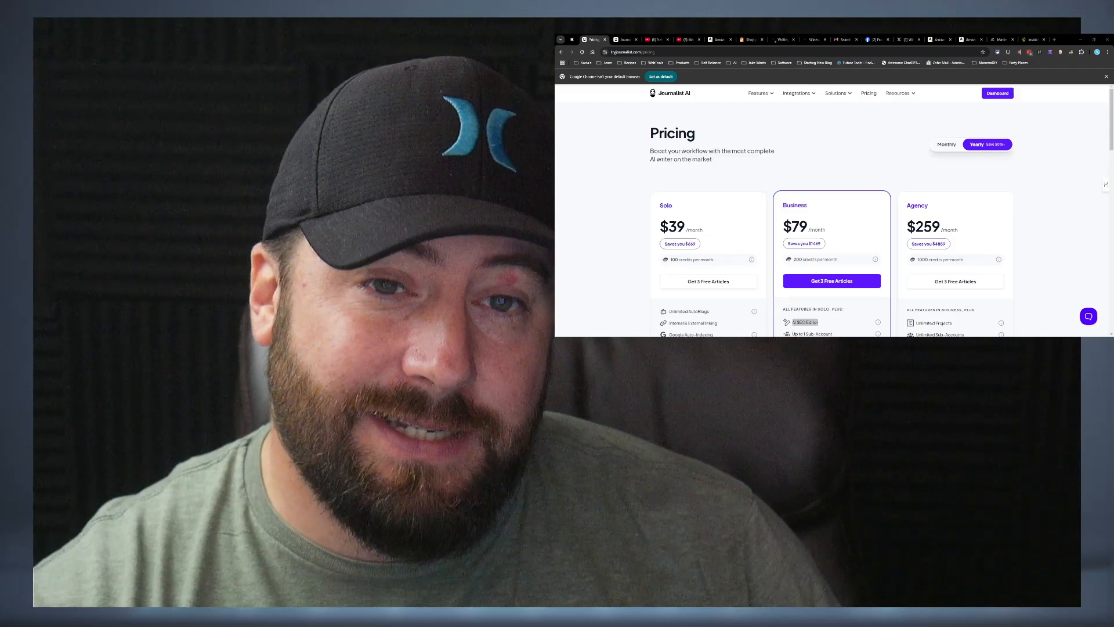
Glance at the dashboard's article generation page, then return to the pricing page's plan features
click(625, 39)
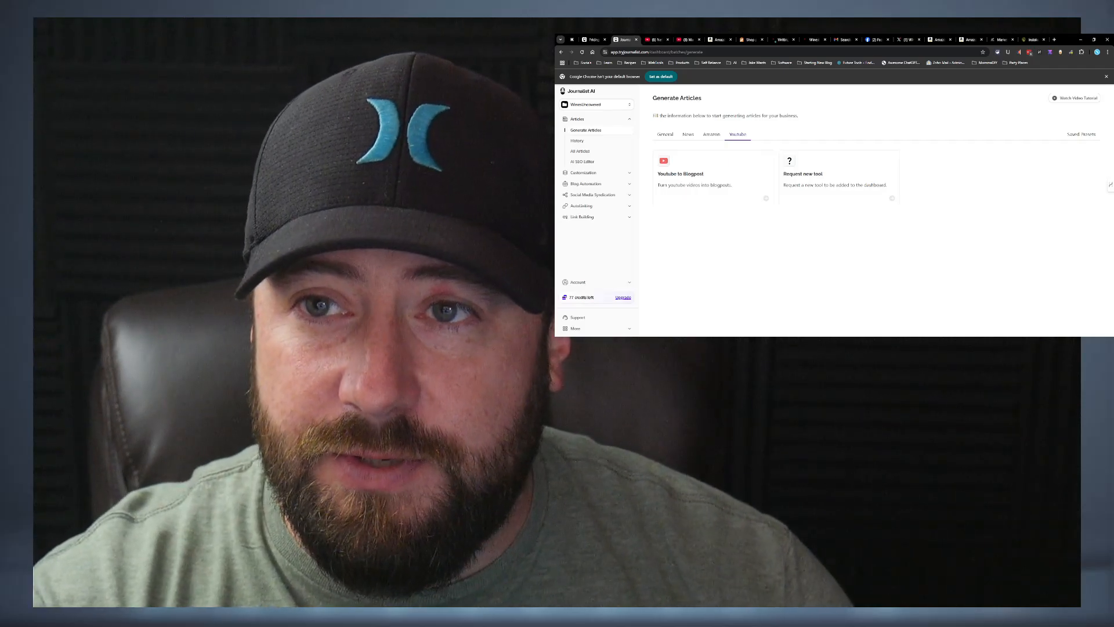
click(593, 40)
scroll(835, 261, down, 2)
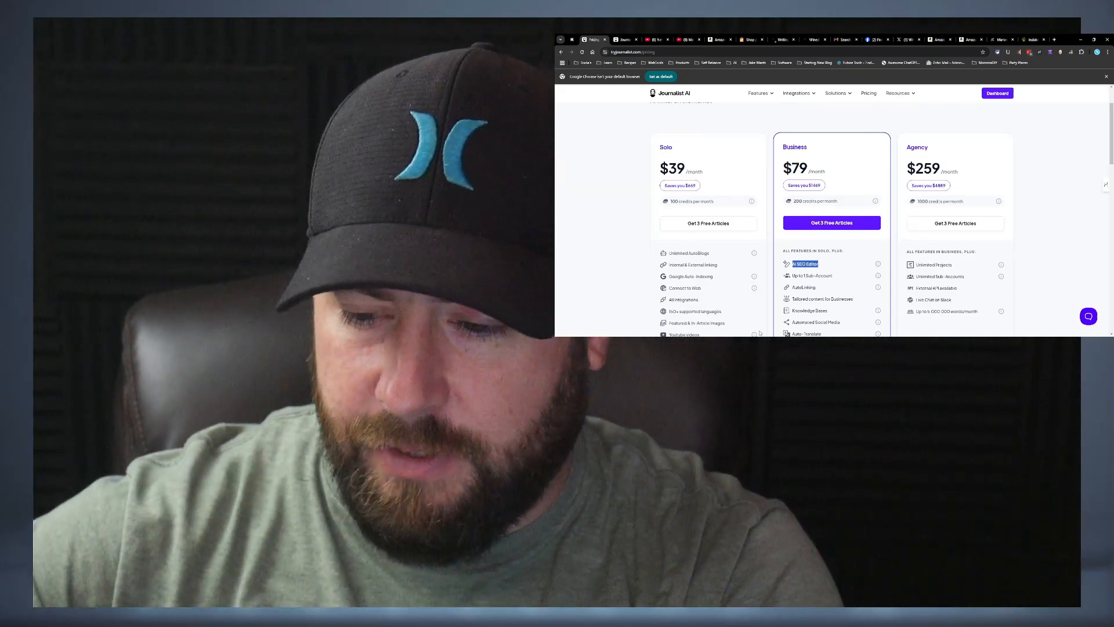
Open the dashboard's subscription page, highlight the next credit batch date and look over the available plans
click(624, 40)
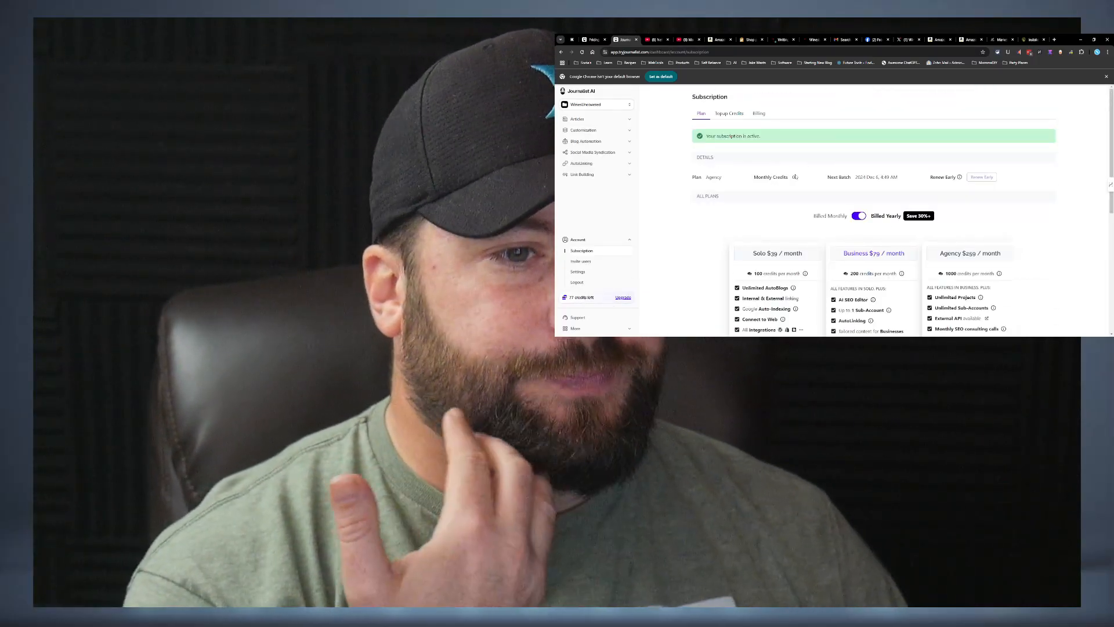
drag(866, 177, 890, 178)
click(908, 165)
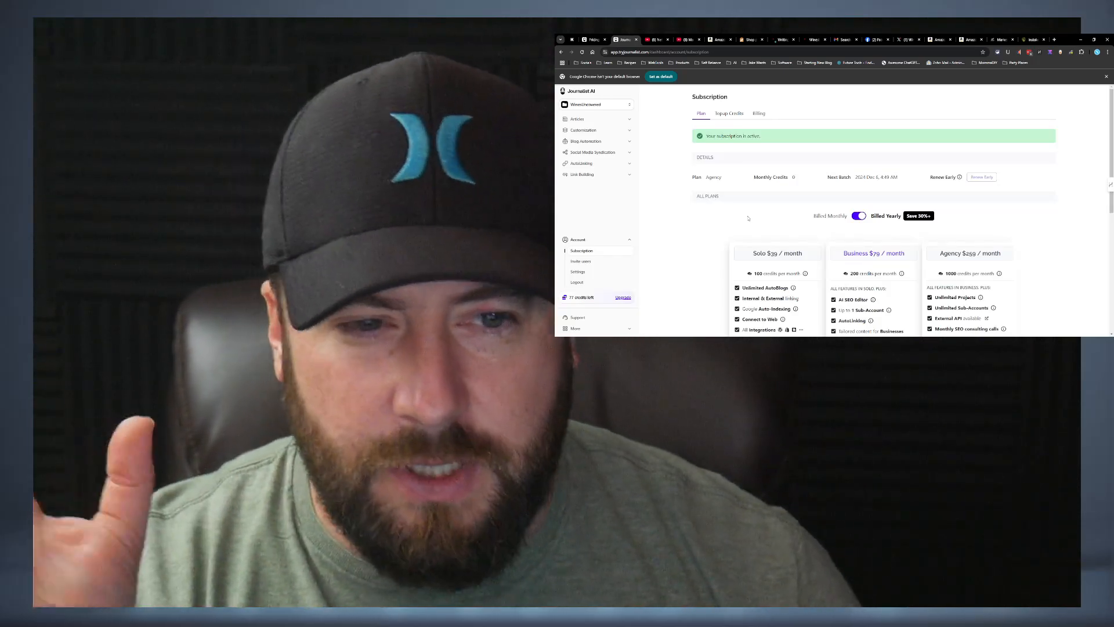
scroll(748, 219, down, 2)
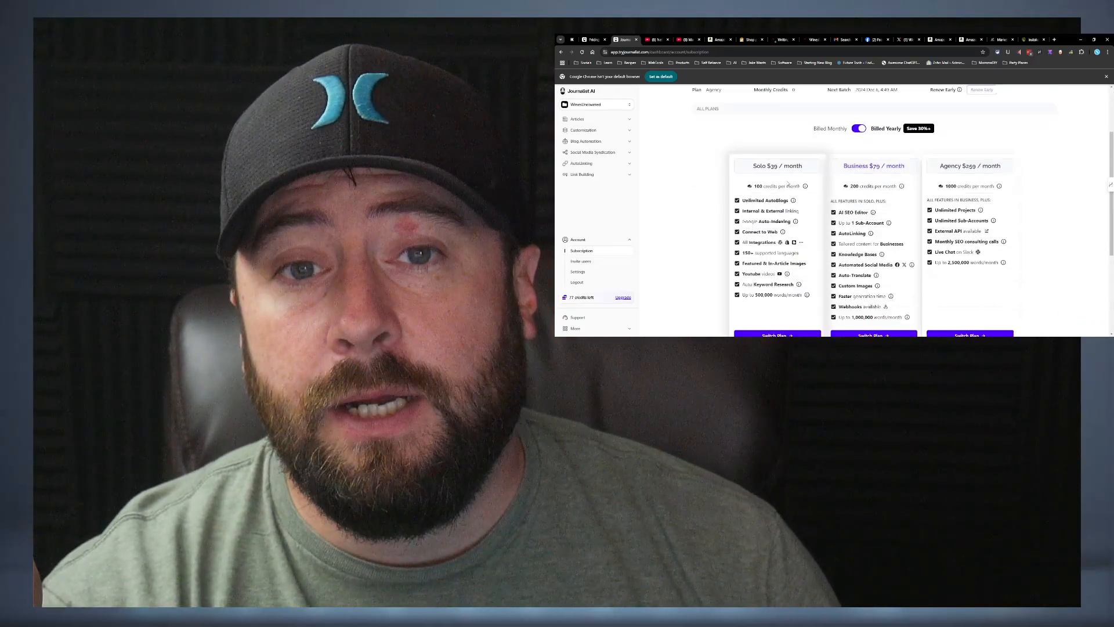
scroll(717, 192, up, 2)
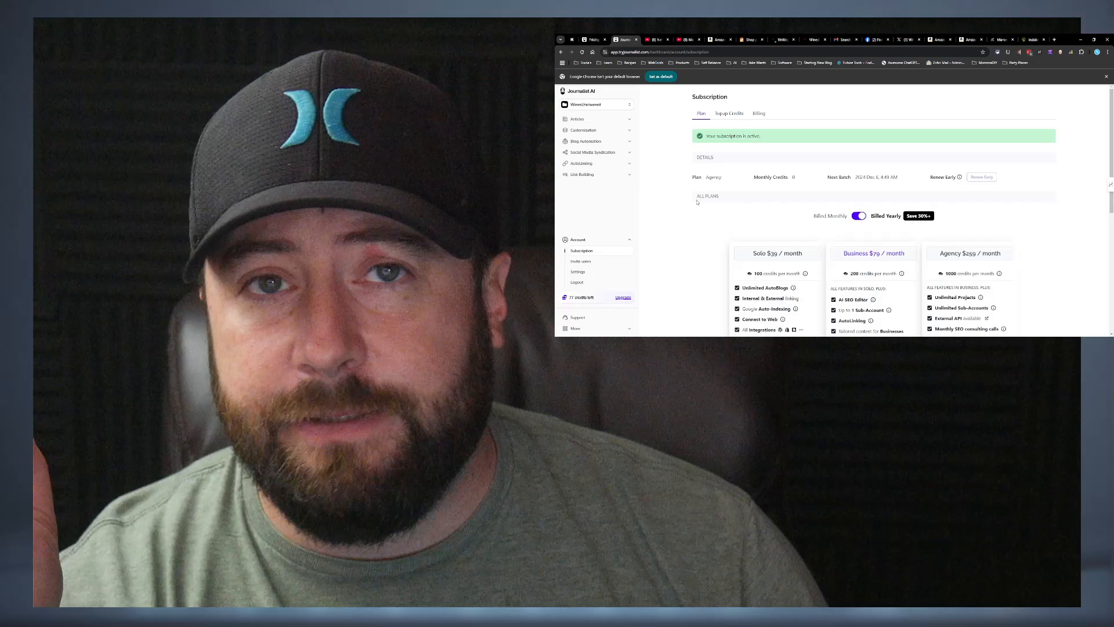